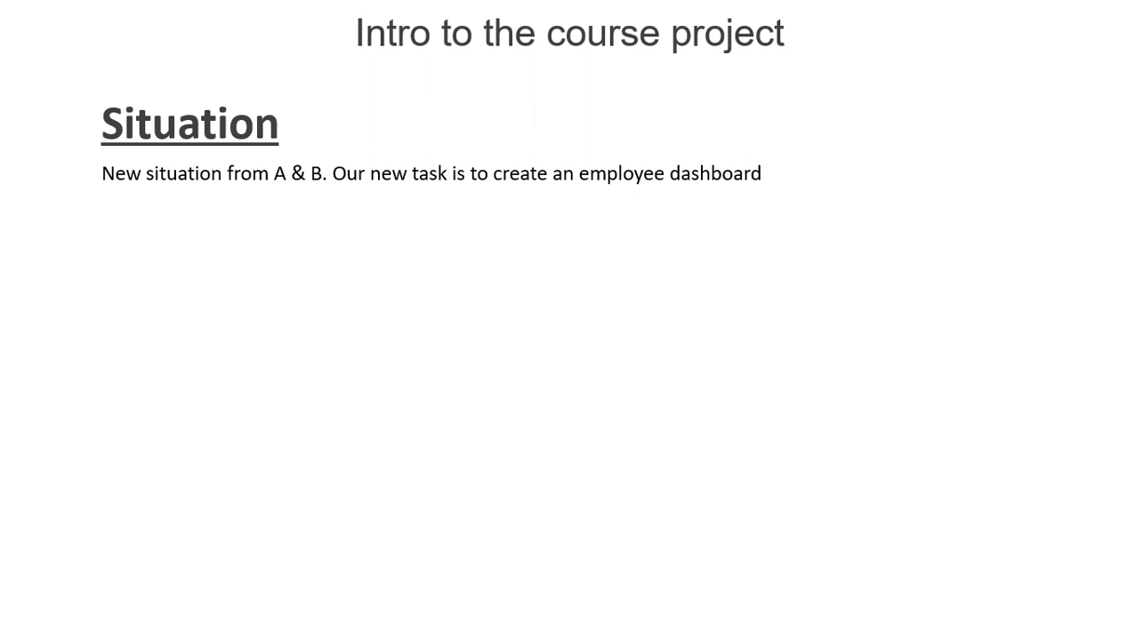
Advance the slides through the previous sales dashboard, the dataset download note, and the project brief.
key("Right")
key("Right")
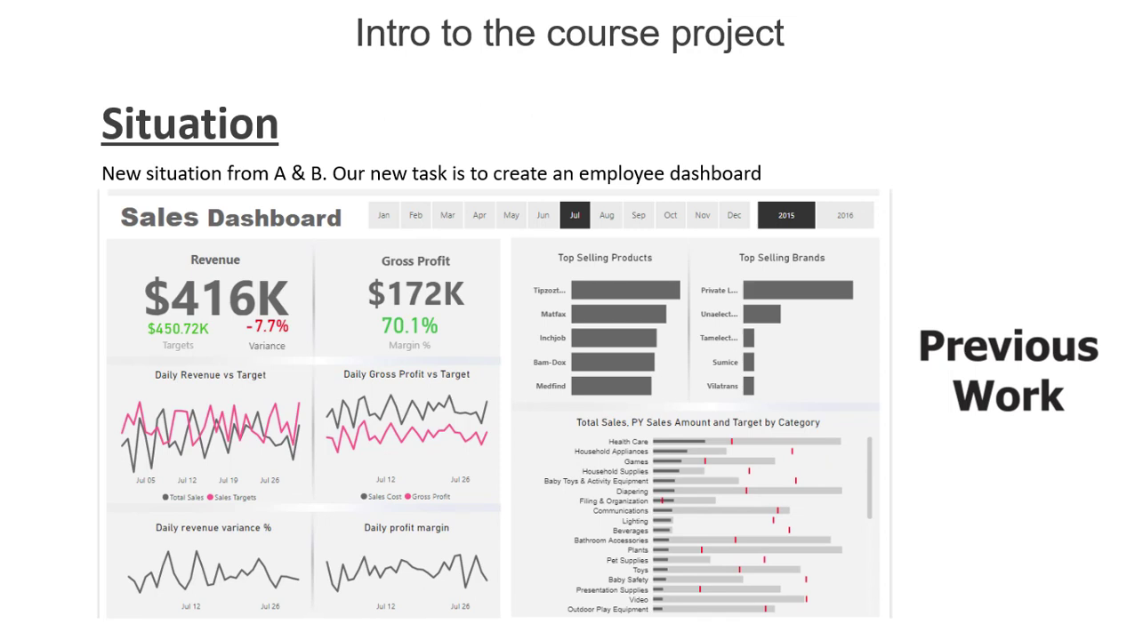
key("Right")
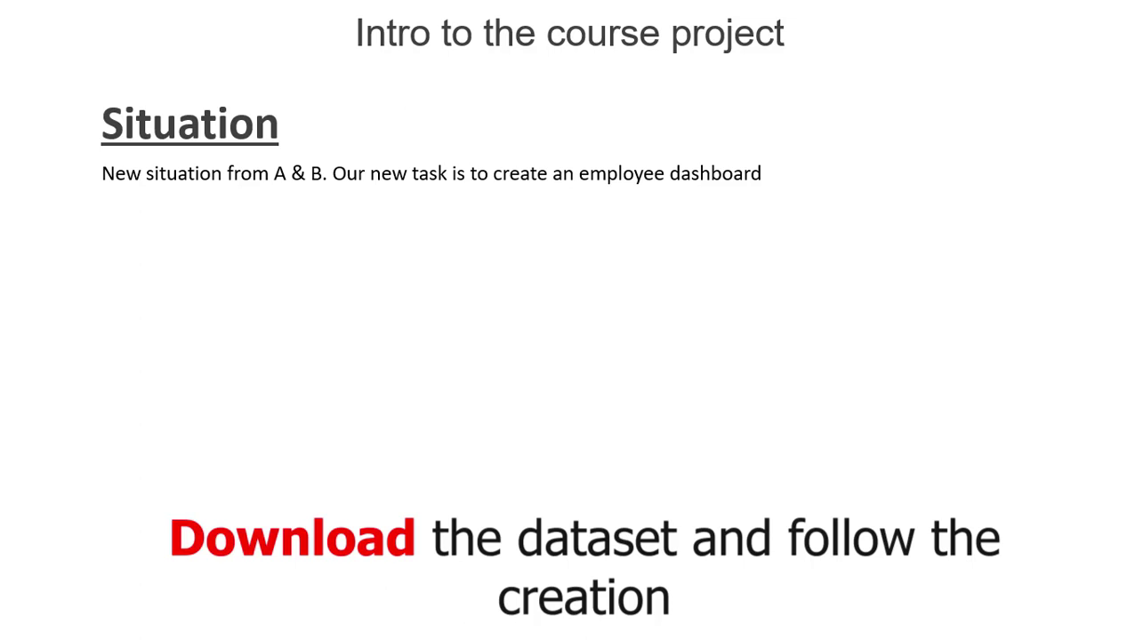
key("Right")
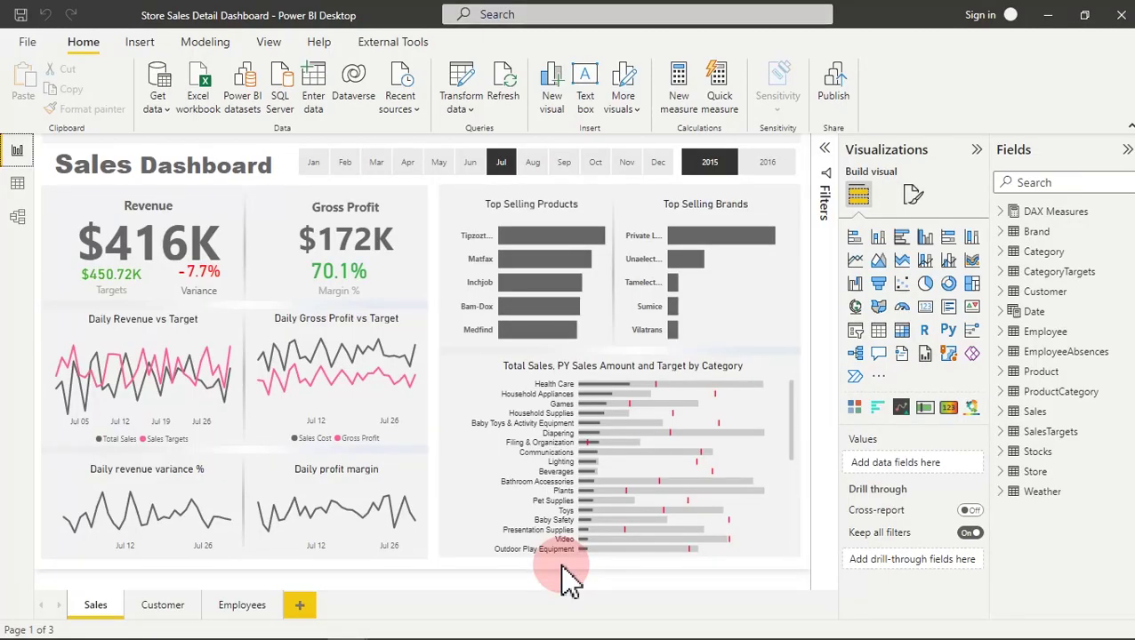
Show the Employee table in Data view and scroll across its columns through Salary paid till date.
left_click(17, 185)
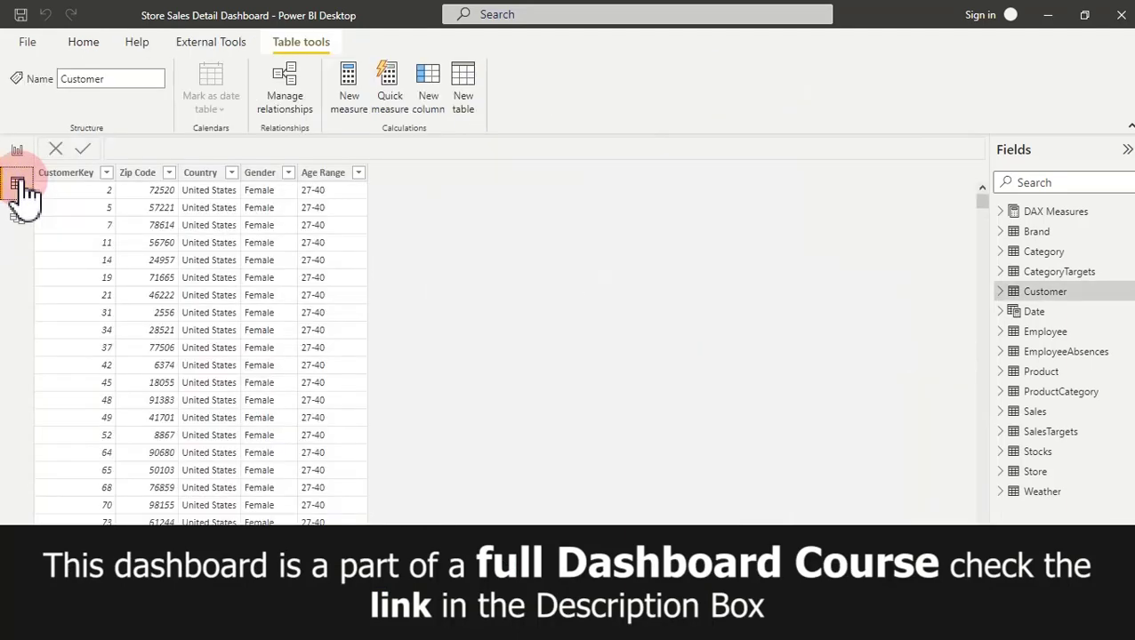
left_click(1048, 334)
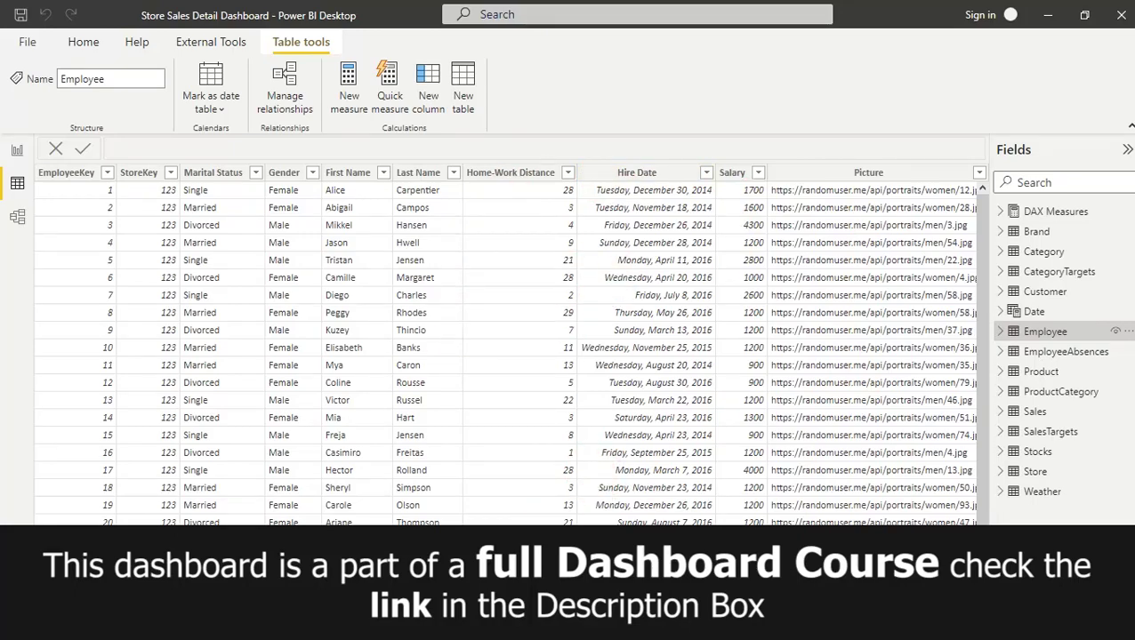
scroll(600, 485, "right", 5)
scroll(511, 344, "right", 5)
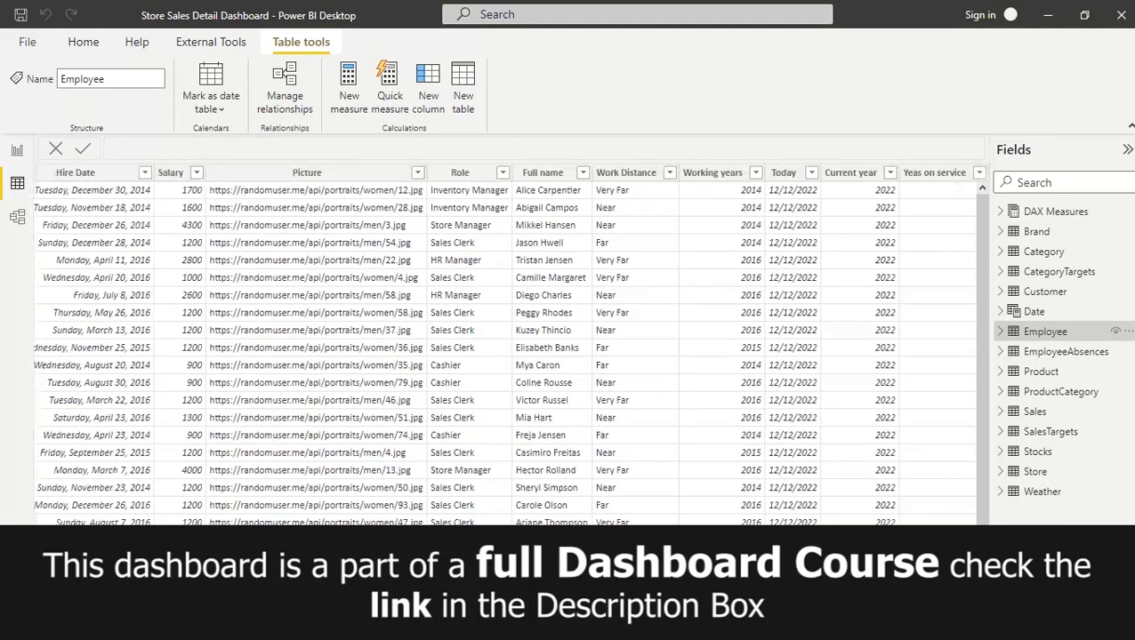
scroll(509, 343, "left", 10)
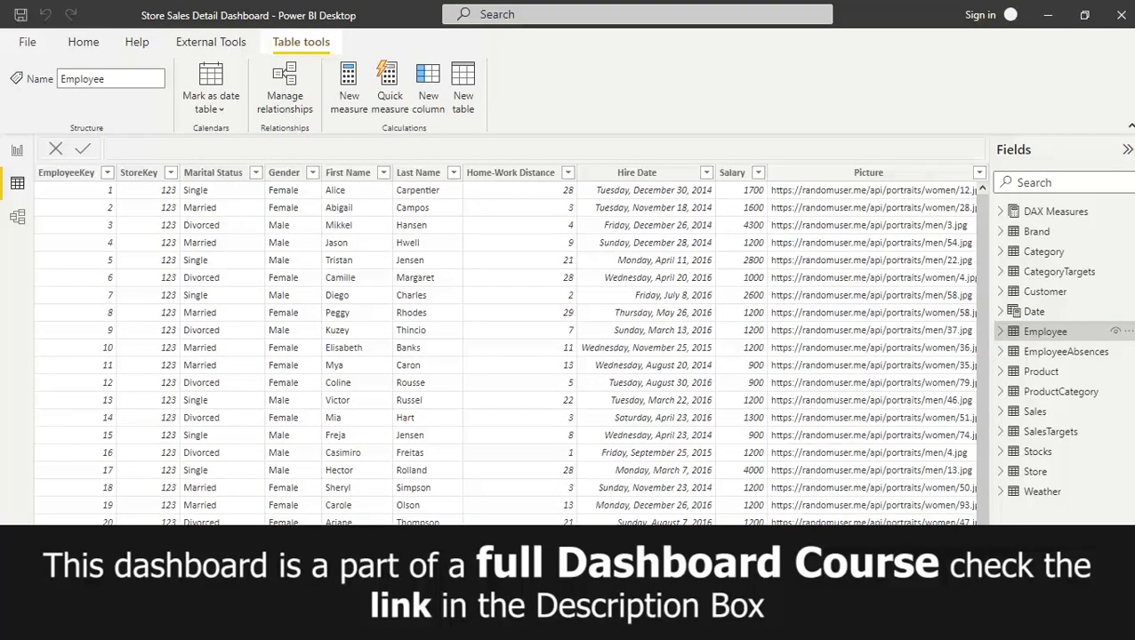
scroll(510, 344, "right", 8)
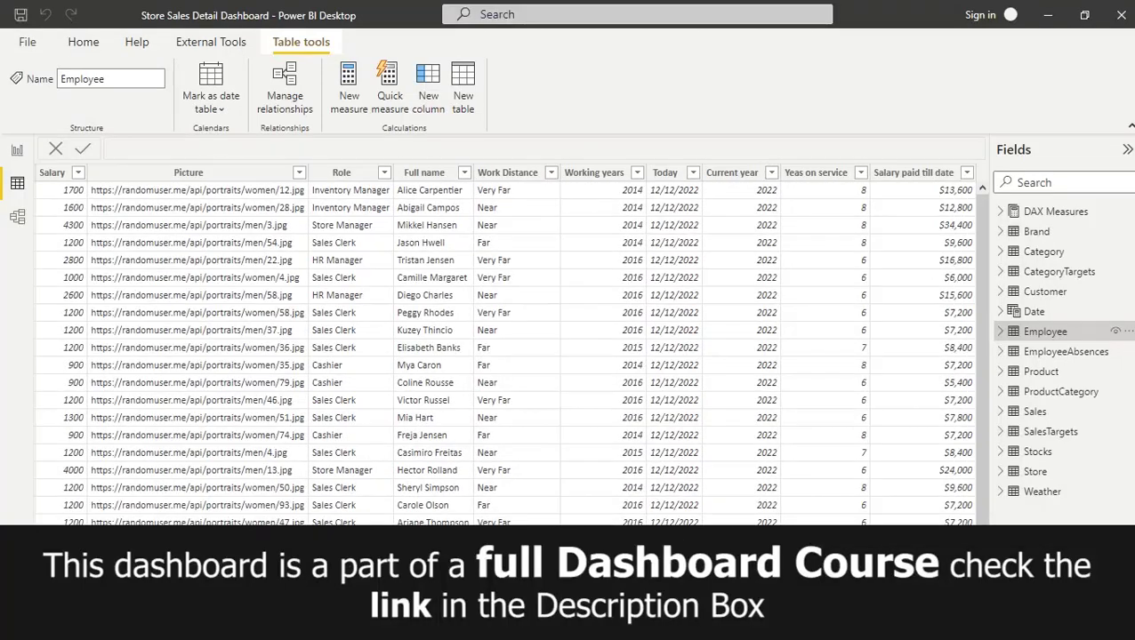
scroll(509, 343, "left", 8)
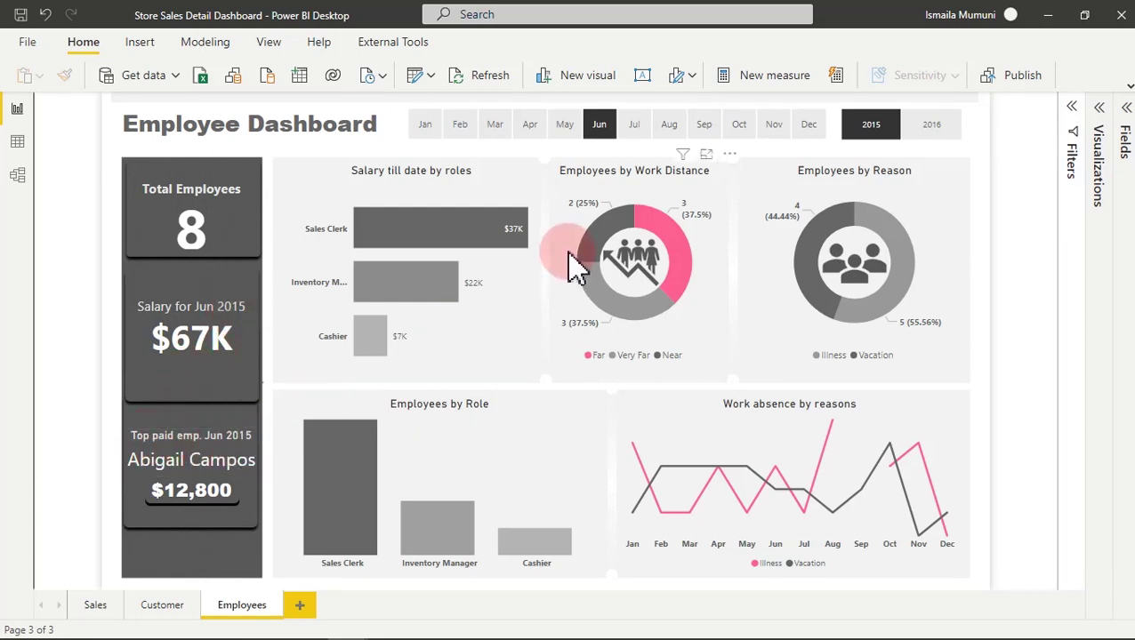
Deselect Jun in the month slicer and 2015 in the year slicer to show all-time figures.
left_click(597, 129)
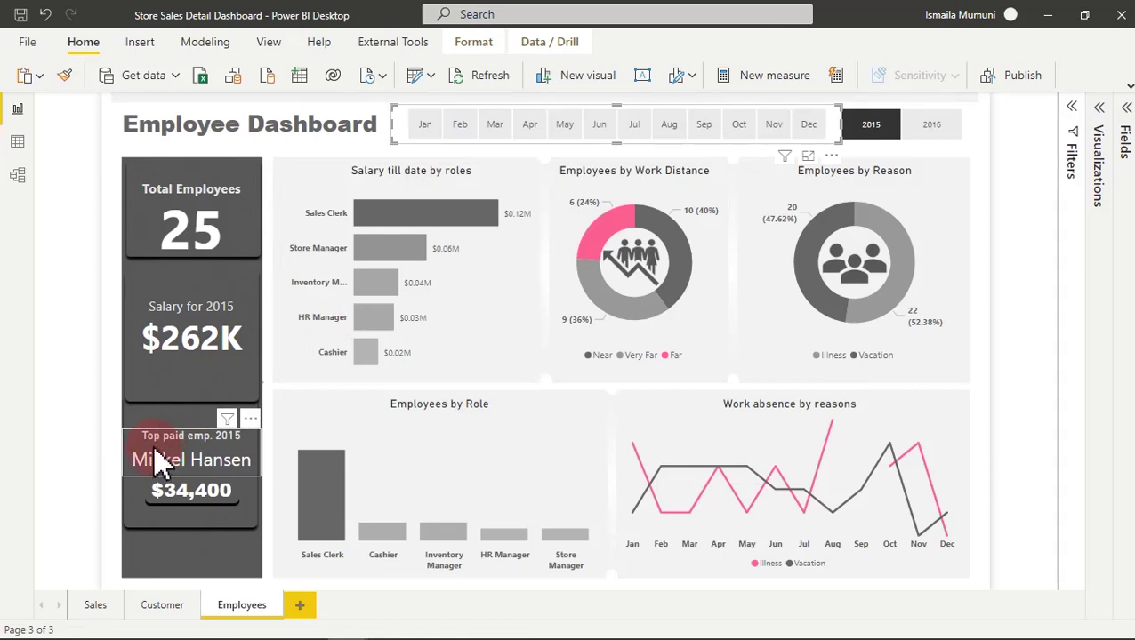
left_click(869, 129)
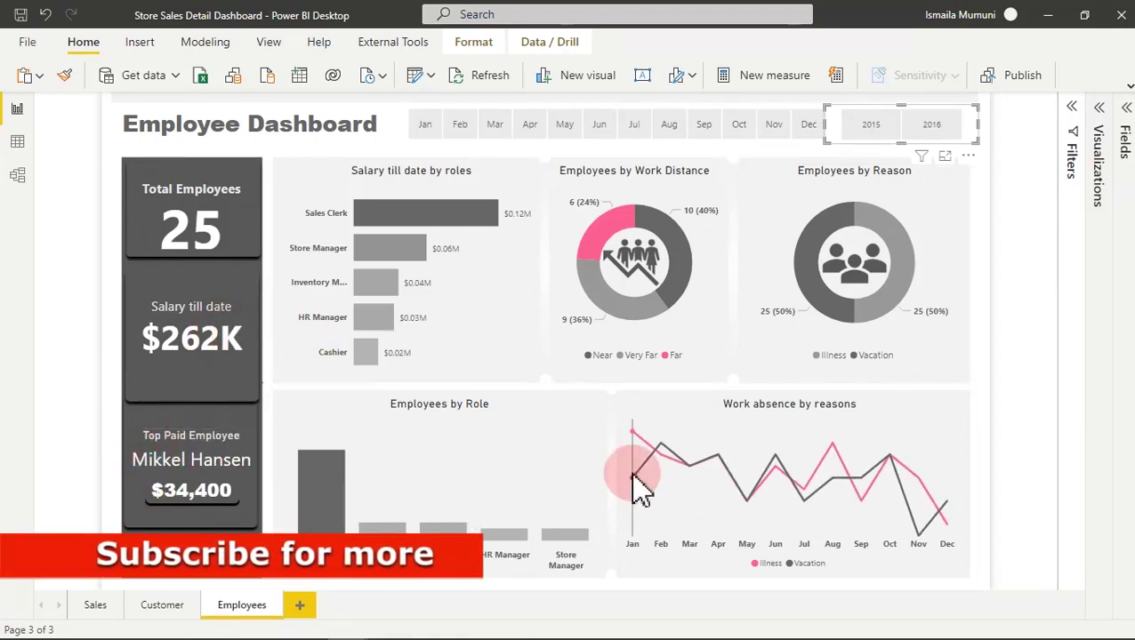
mouse_move(633, 480)
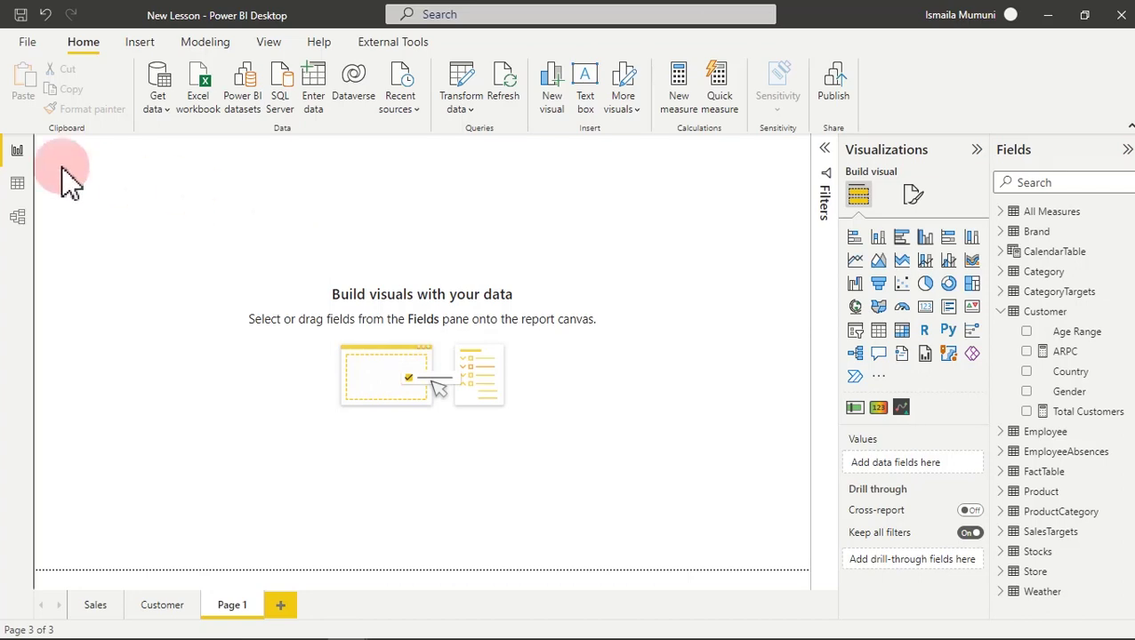
Open the Employee table in Data view and inspect its Hire Date and Salary columns.
left_click(17, 185)
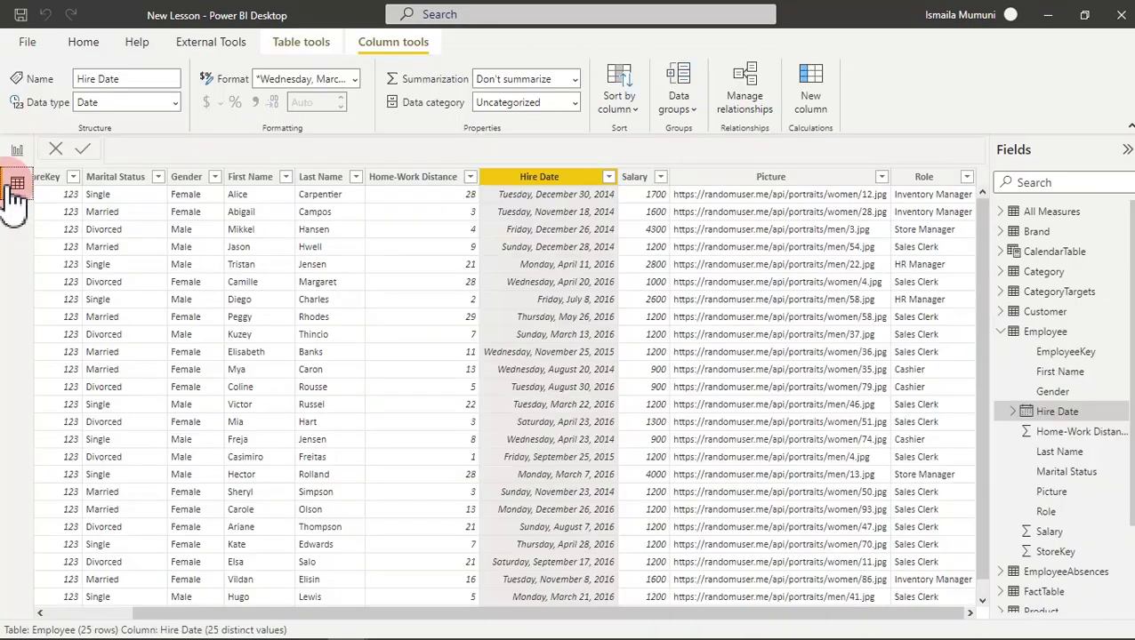
left_click(1032, 333)
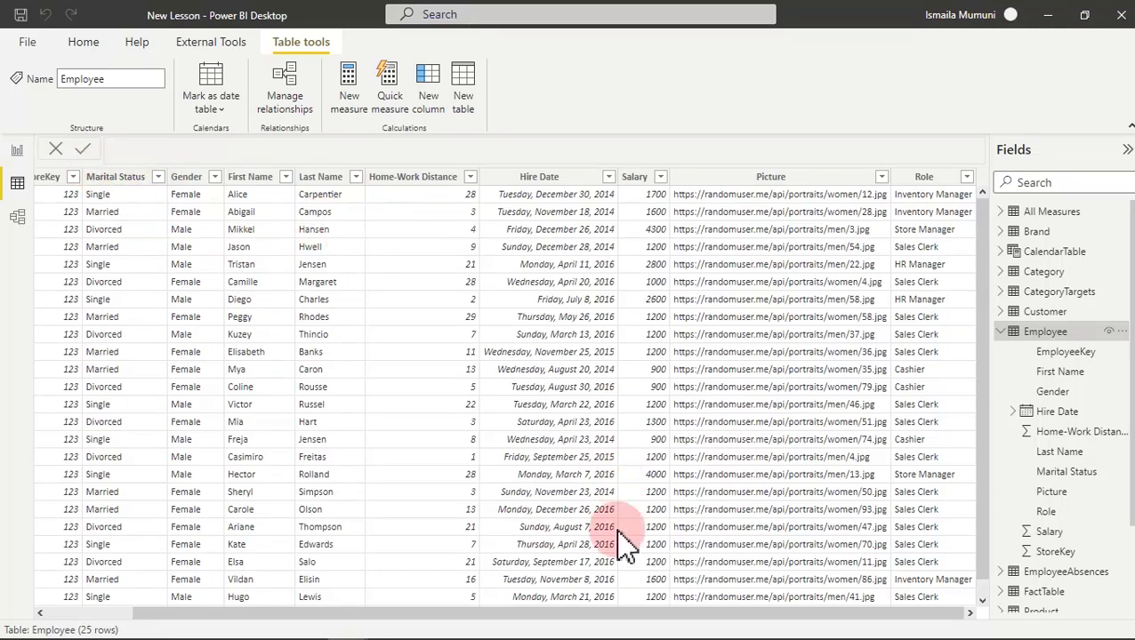
left_click(544, 177)
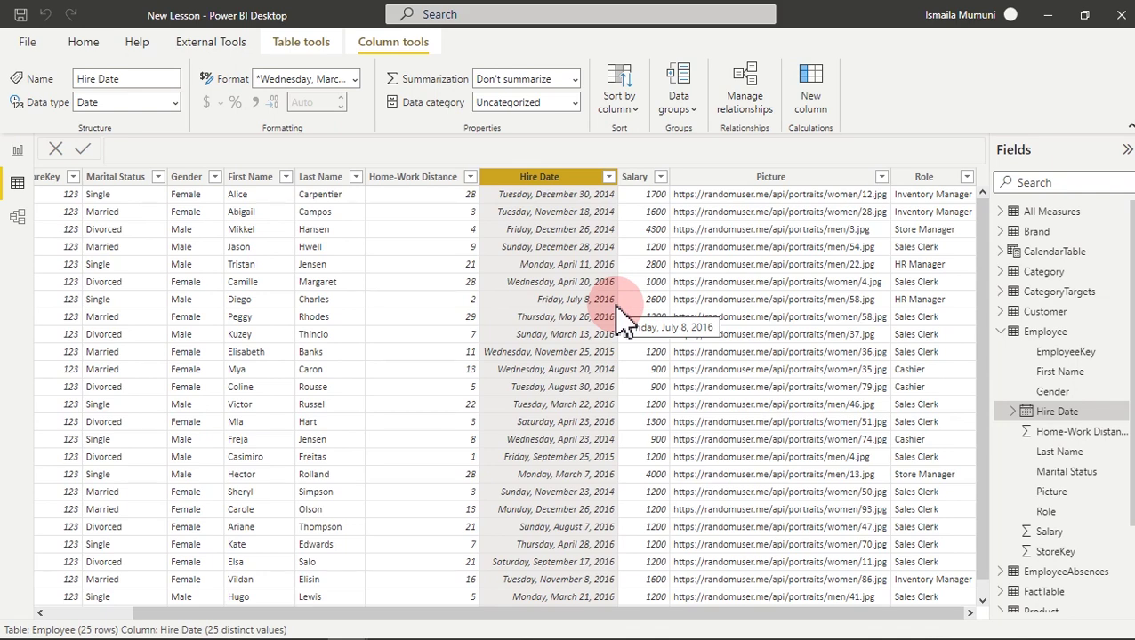
left_click(637, 177)
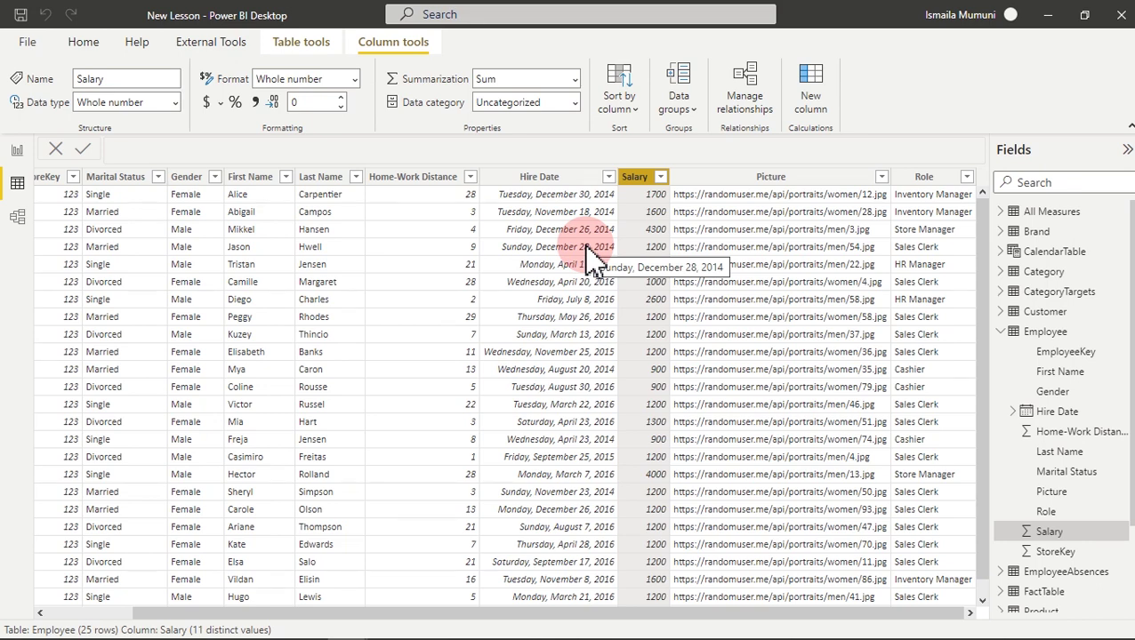
left_click(554, 182)
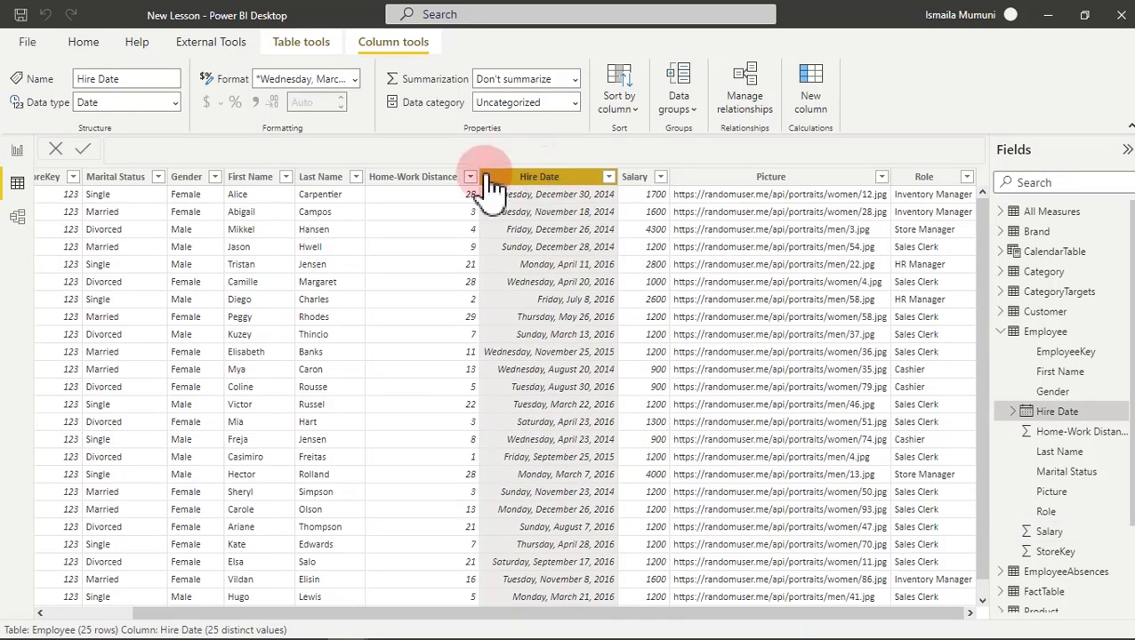
Add a new calculated column to Employee and select its default name for replacing.
left_click(89, 48)
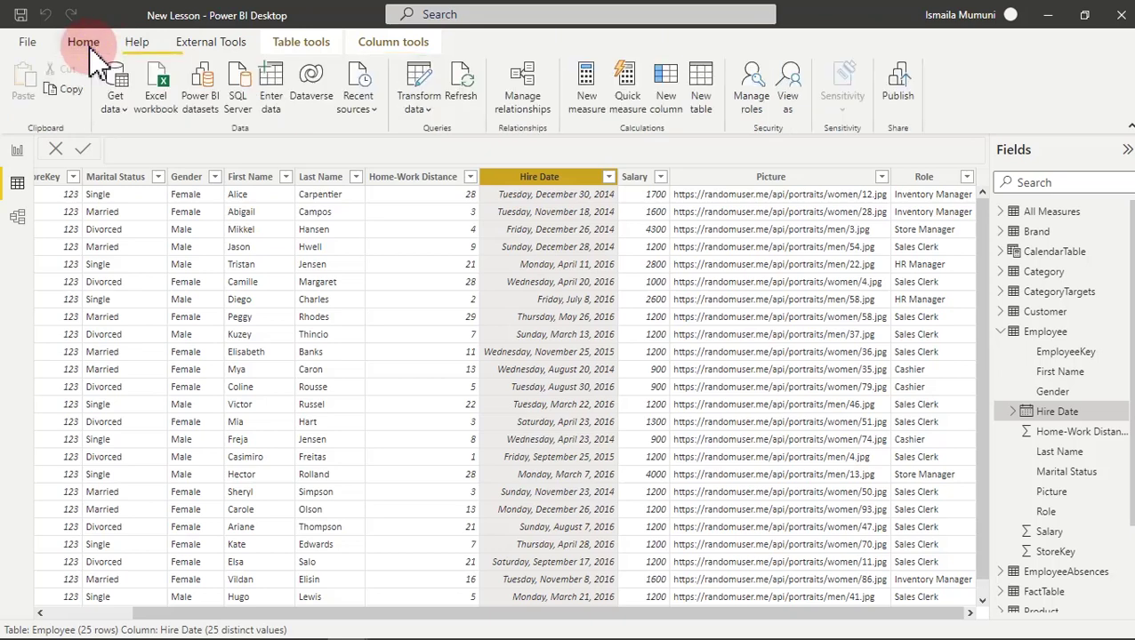
left_click(673, 99)
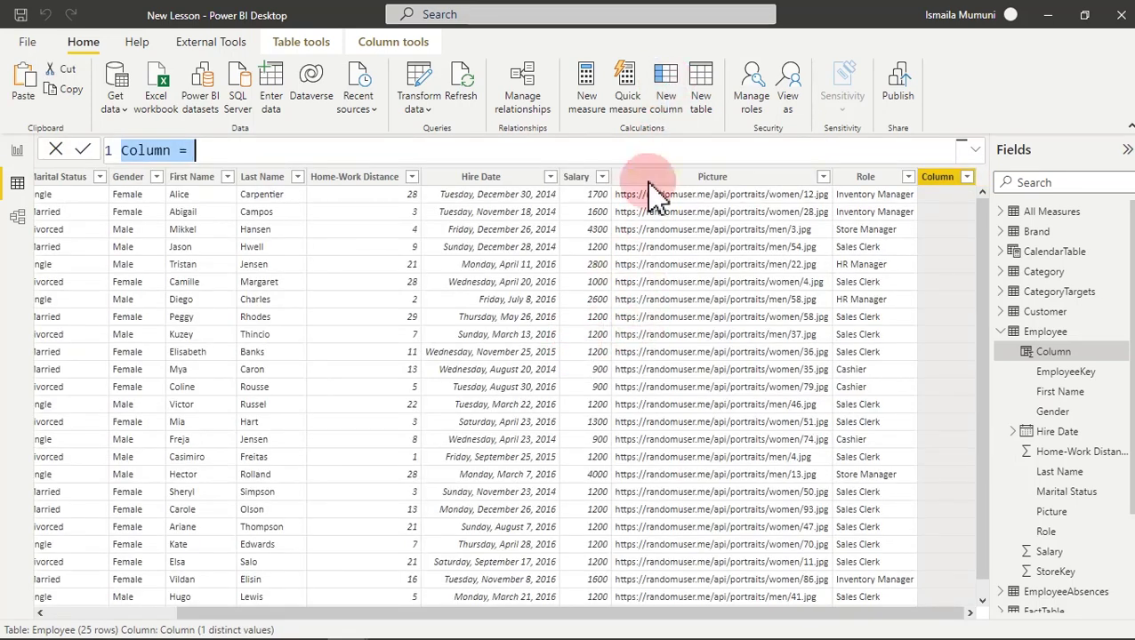
triple_click(341, 146)
Create the column Working years = Employee[Hire Date].[Year].
type("Working years")
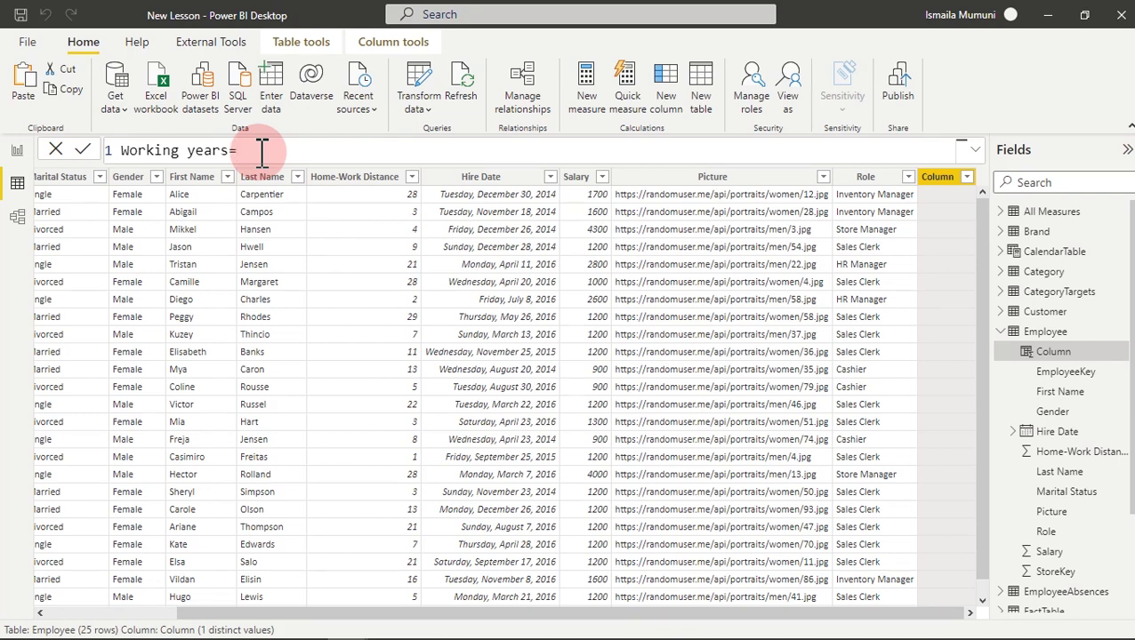
type("year")
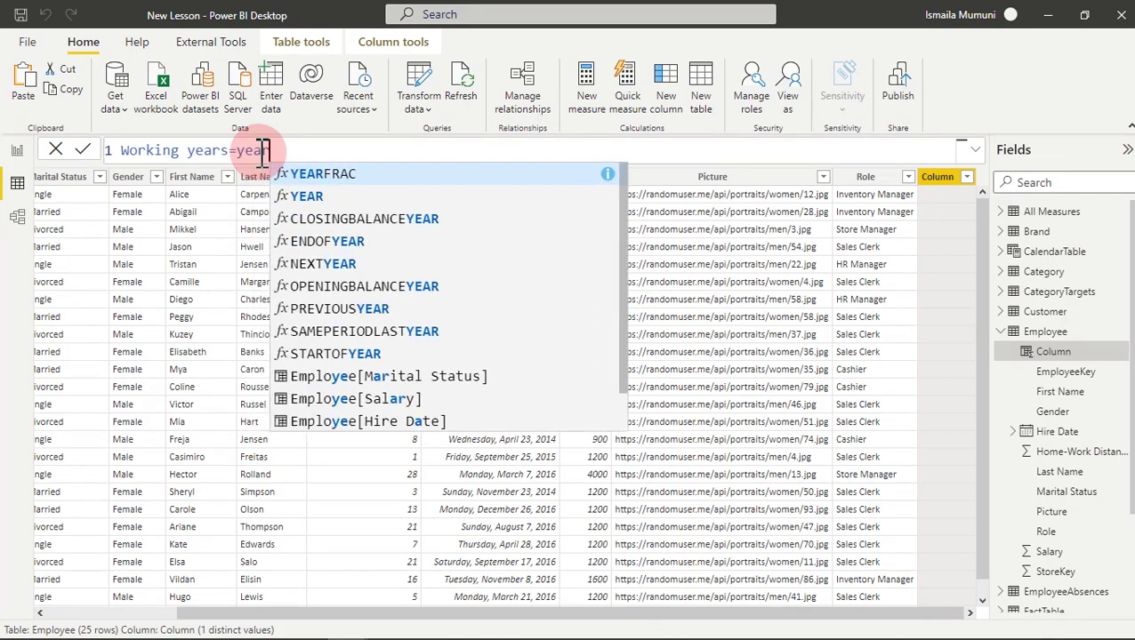
key("BackSpace")
key("BackSpace")
key("BackSpace")
key("BackSpace")
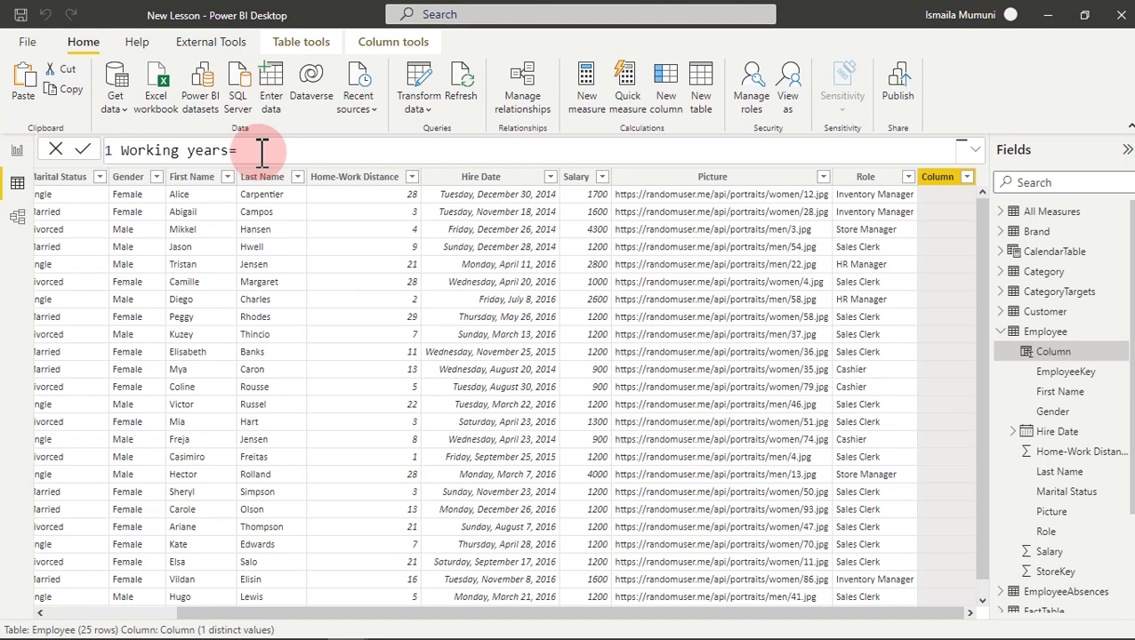
type("hi")
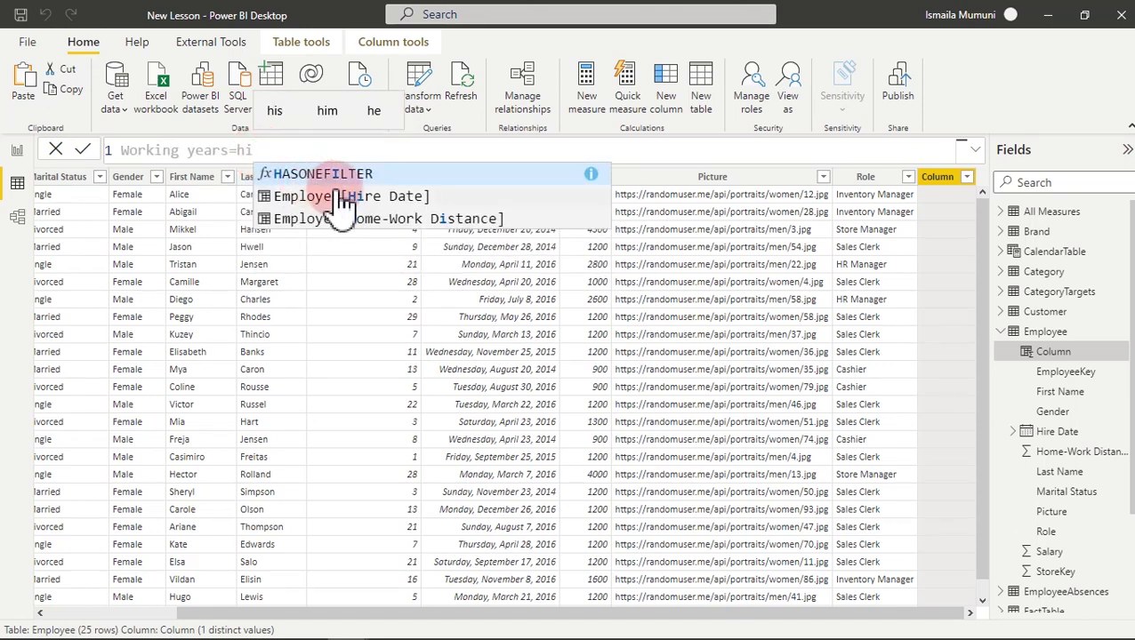
left_click(405, 197)
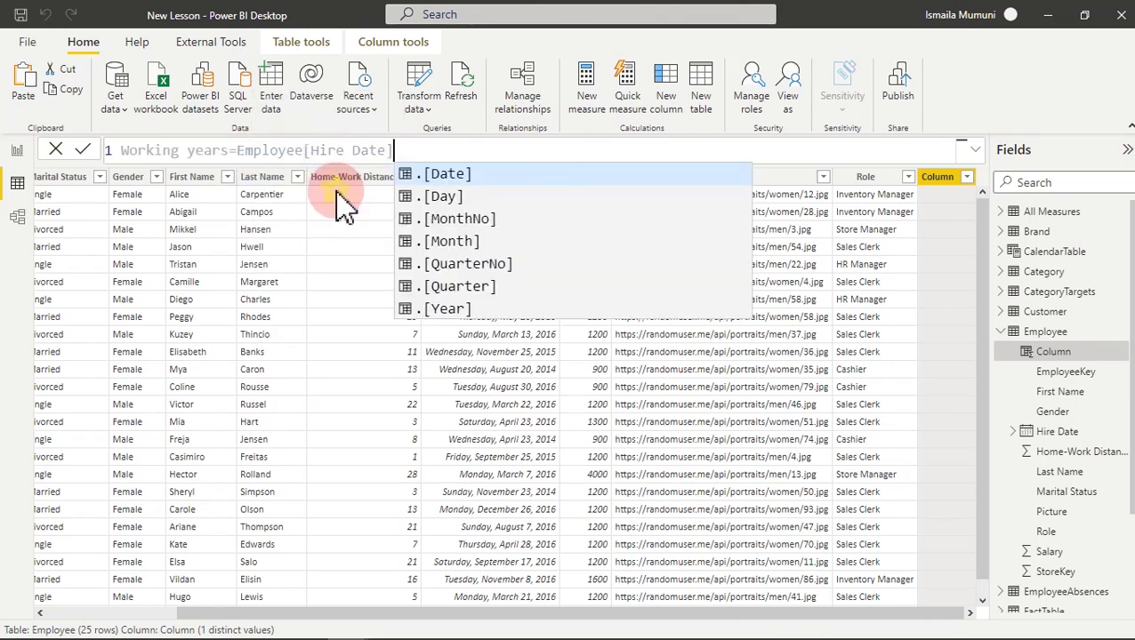
left_click(444, 311)
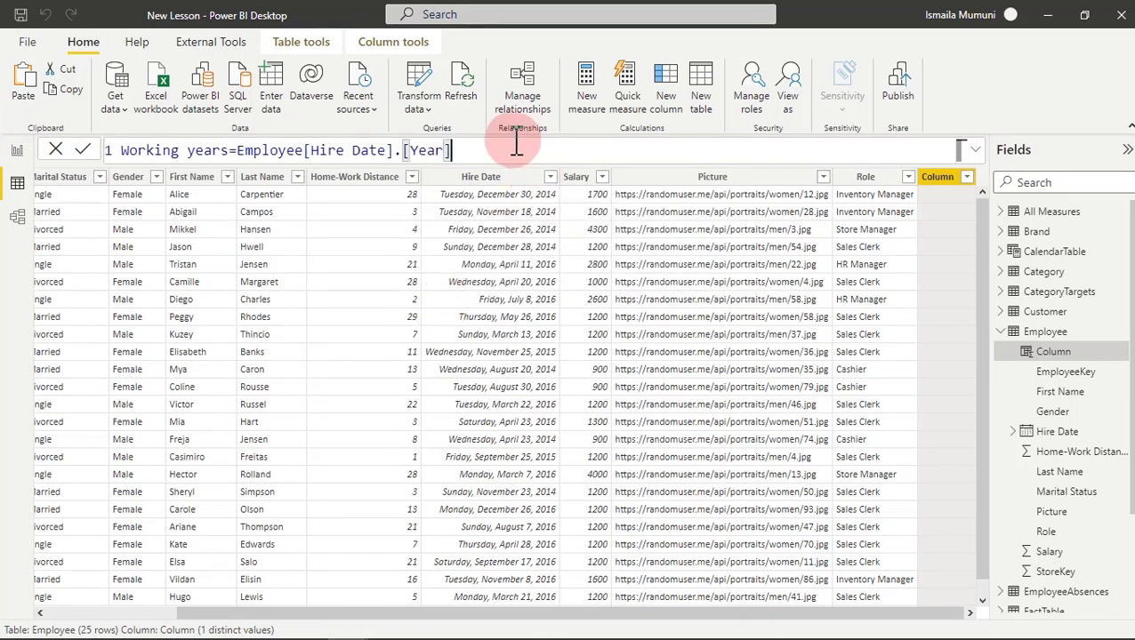
left_click(516, 142)
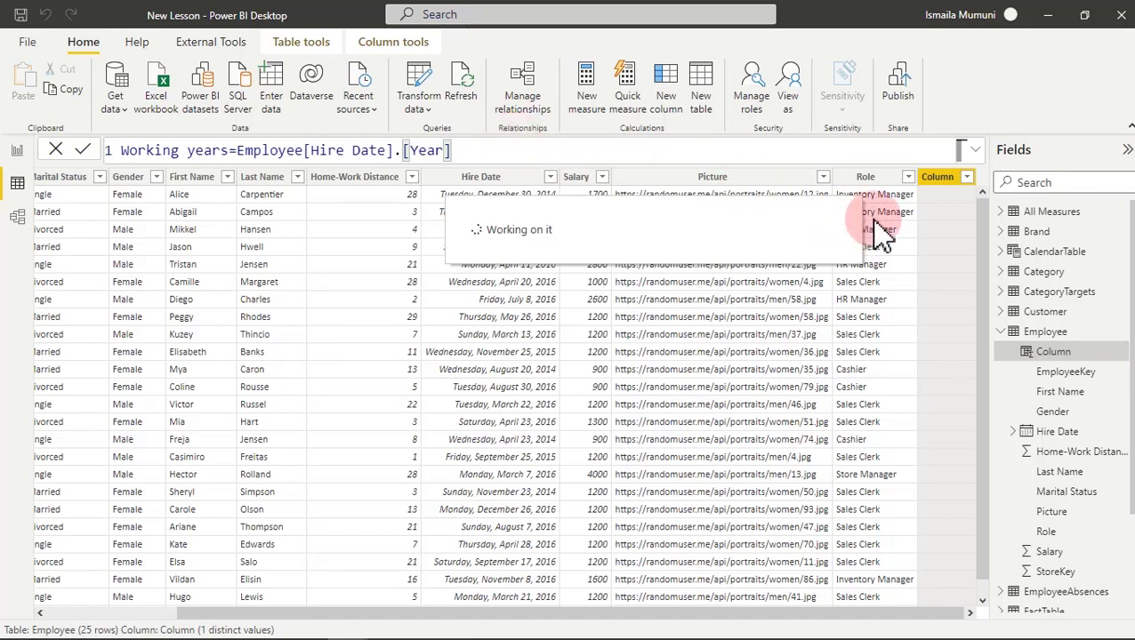
Check the Working years values (2014–2016) and add another new calculated column.
left_click(967, 179)
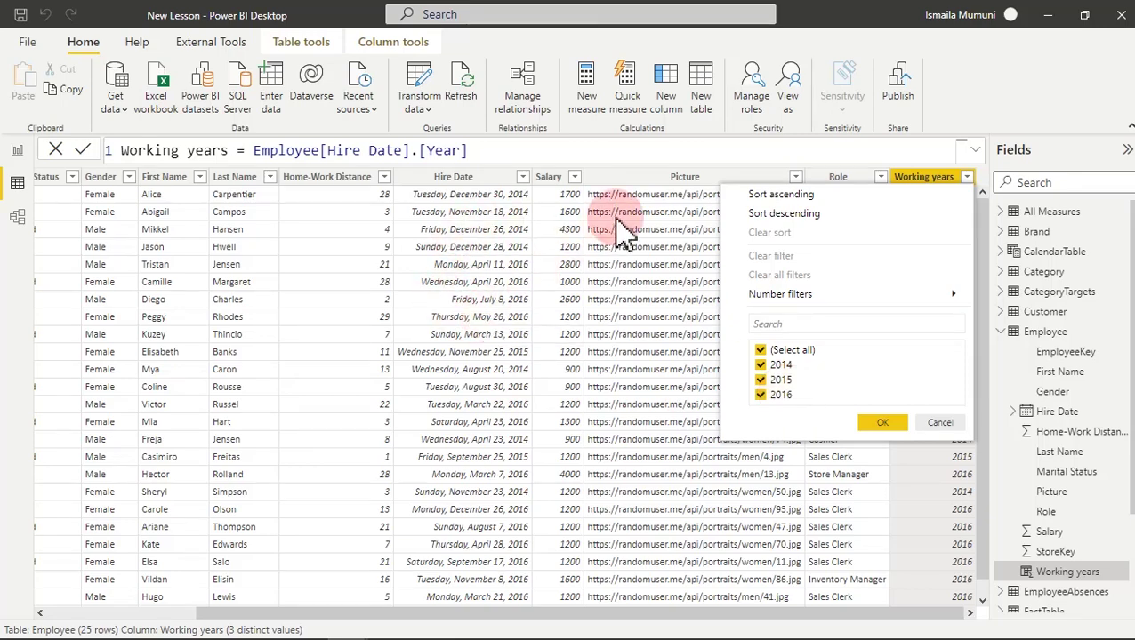
left_click(676, 98)
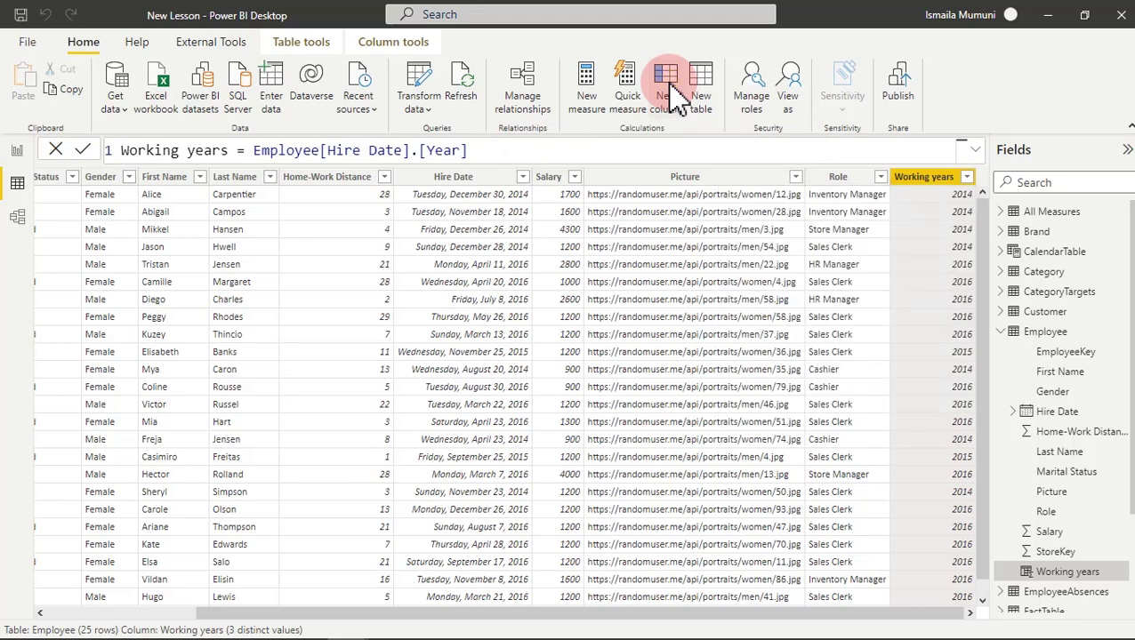
left_click(673, 86)
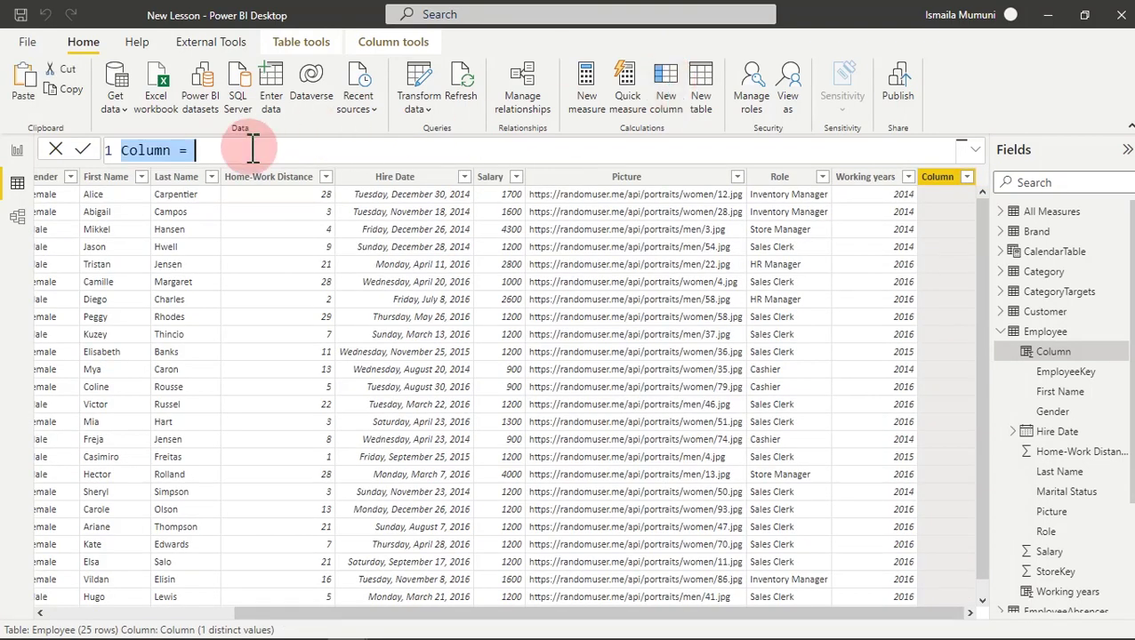
Create the column Current Year = TODAY() in the Employee table.
type("C")
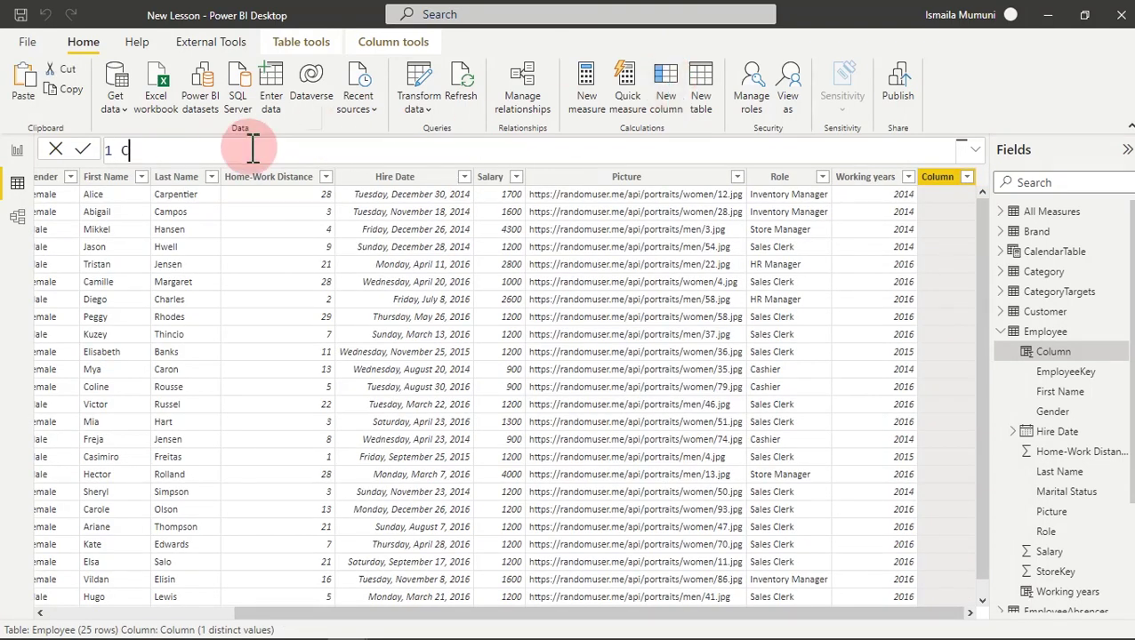
type("urrent Year=")
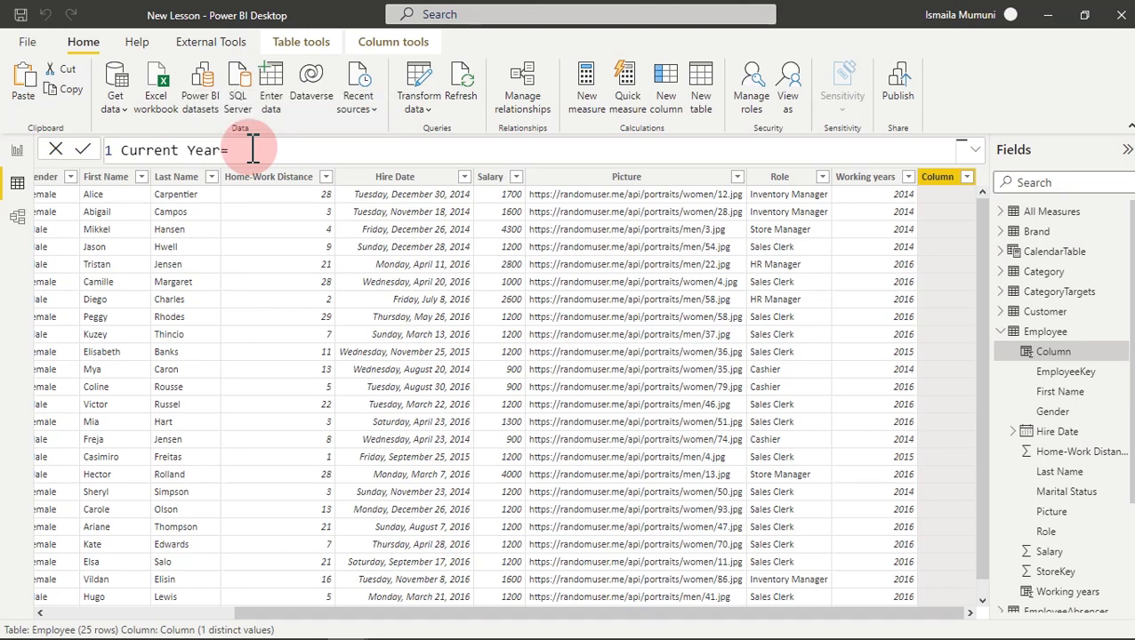
type("TODAY()")
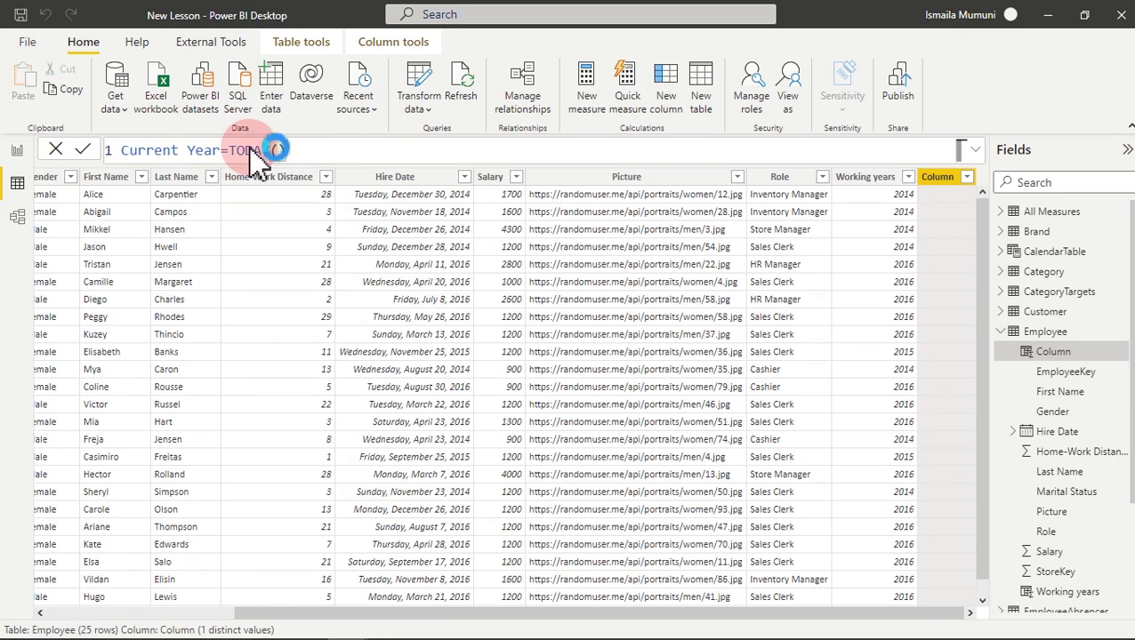
key("Return")
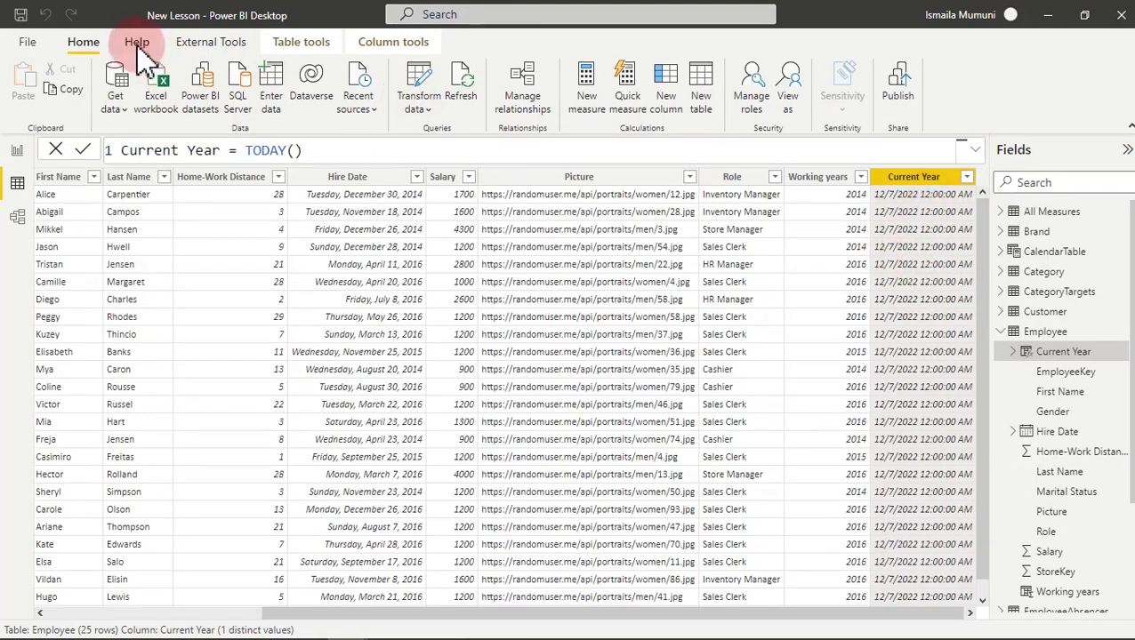
left_click(284, 42)
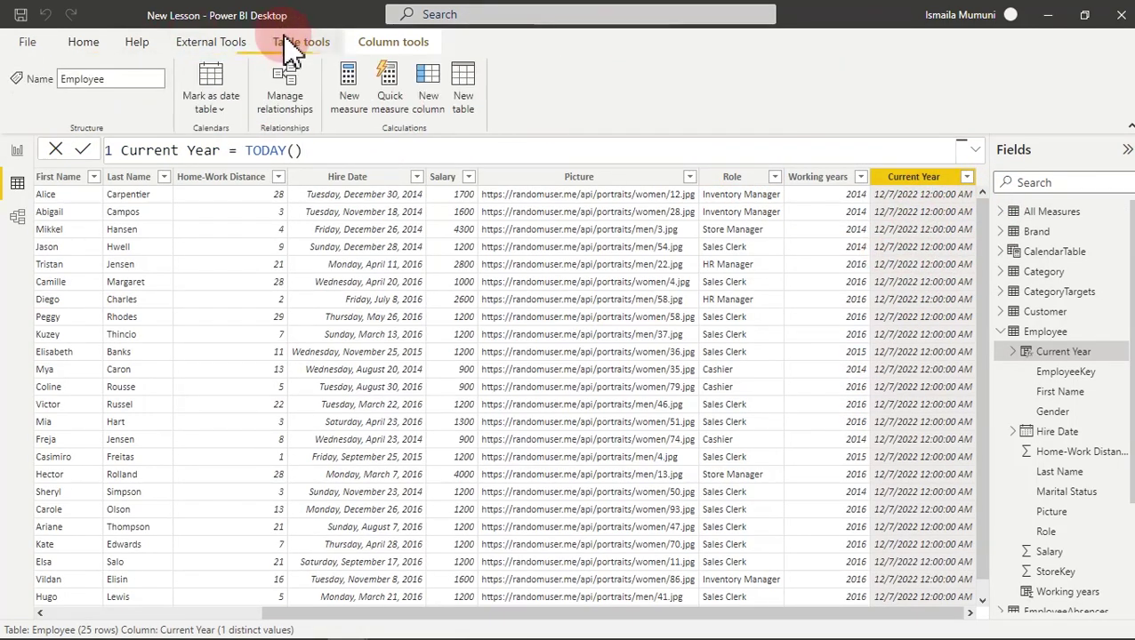
left_click(85, 44)
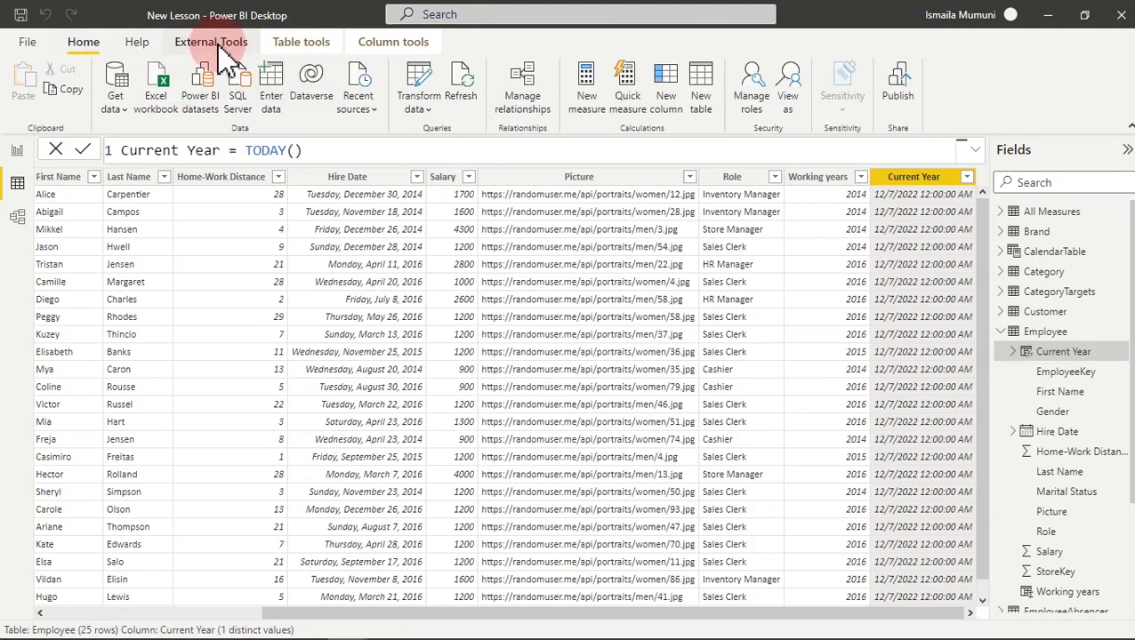
Format Current Year as m/d/yyyy and start another new calculated column.
left_click(230, 40)
left_click(395, 45)
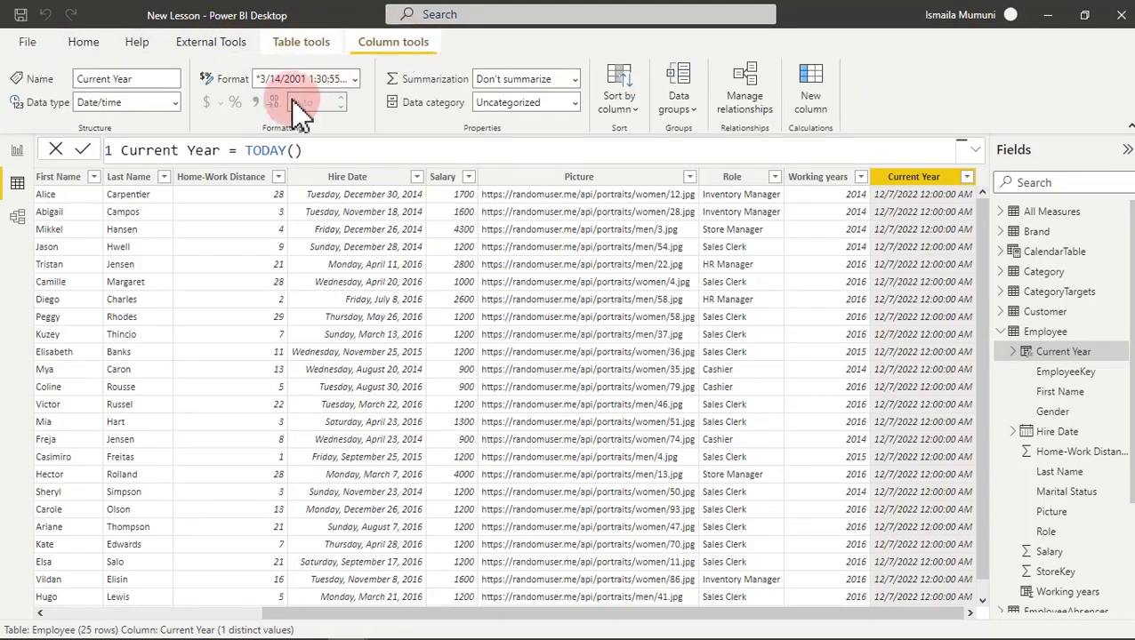
left_click(356, 80)
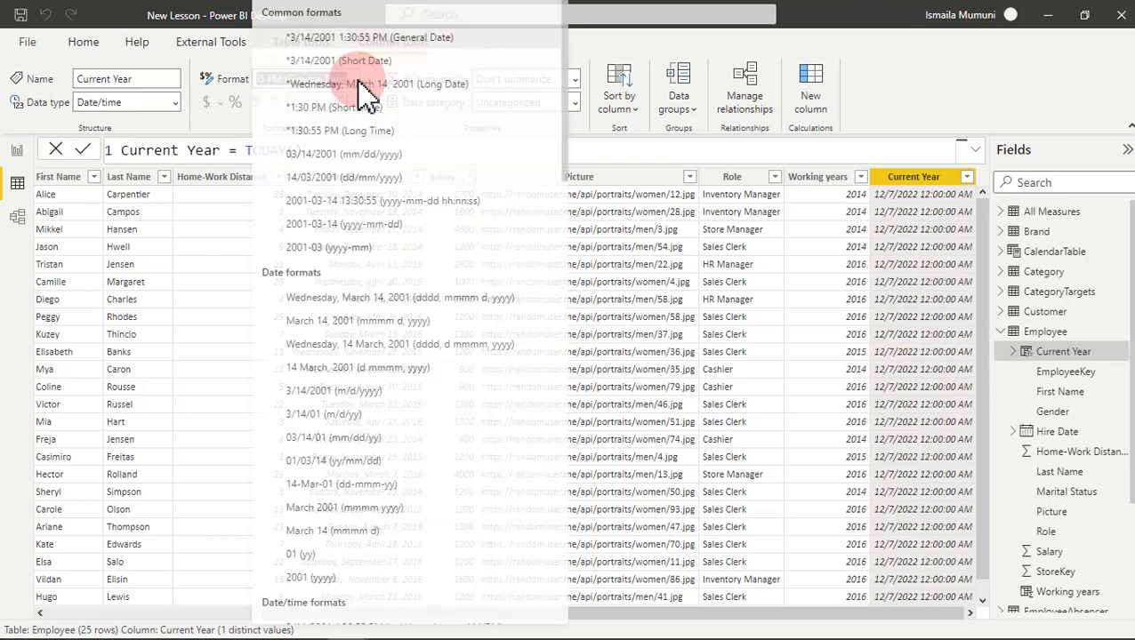
left_click(318, 401)
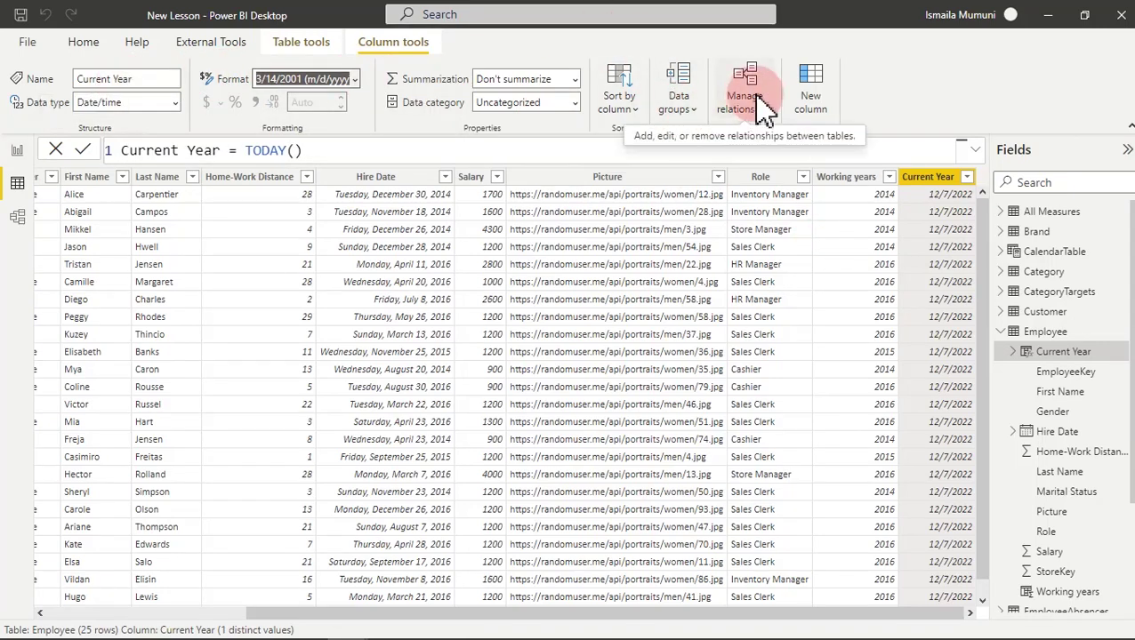
left_click(812, 87)
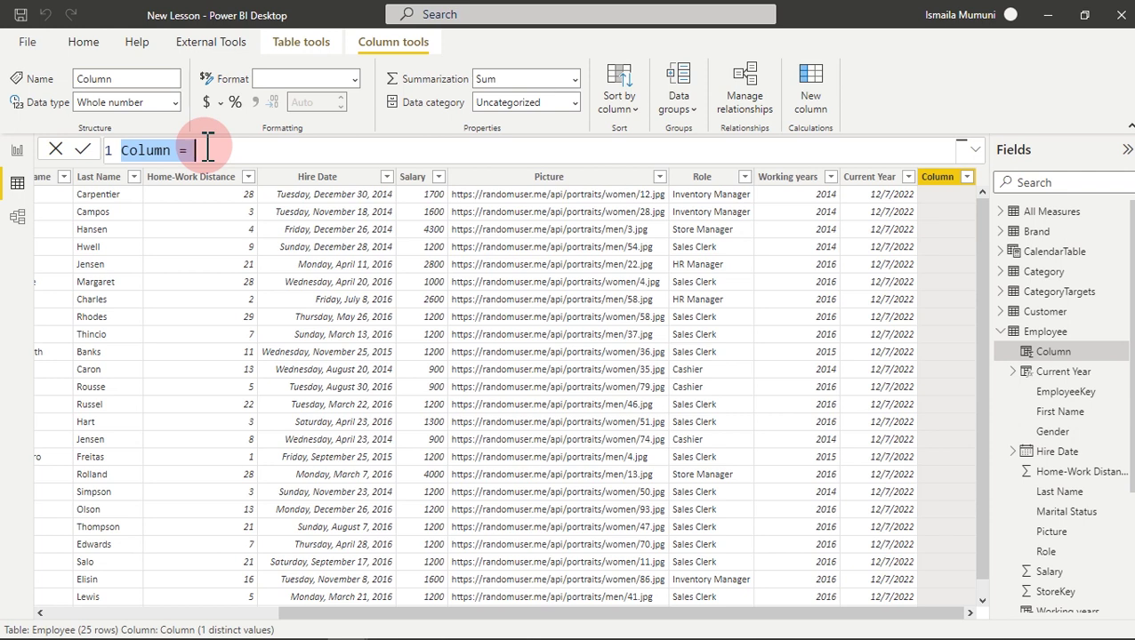
Create Year_Current = Employee[Current Year].[Year], showing 2022, and begin another new column.
type("Y")
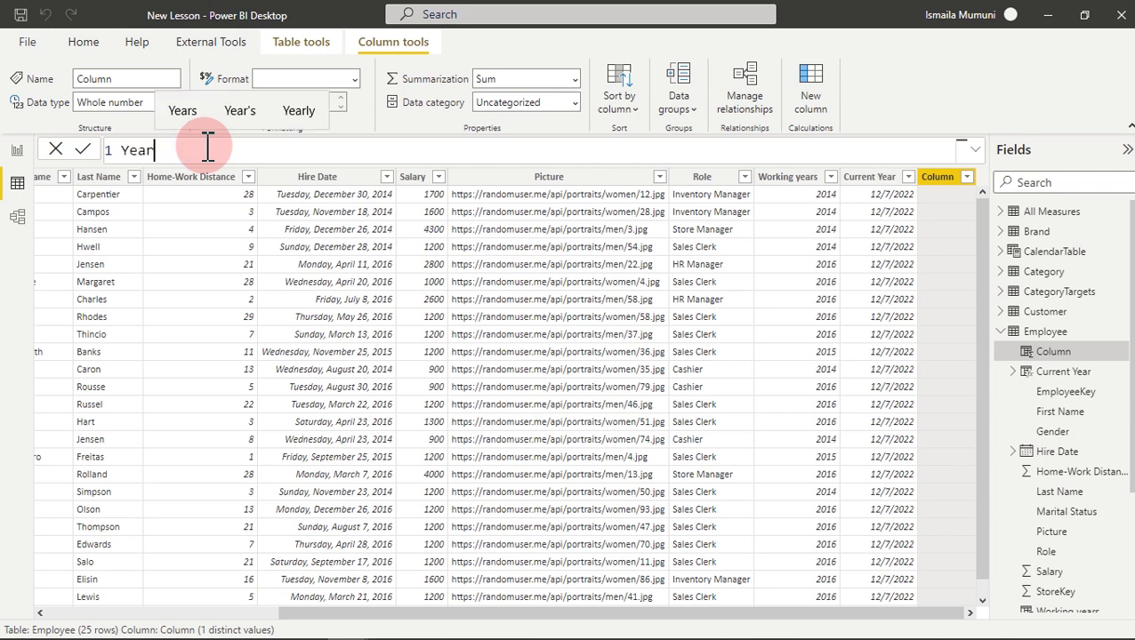
type("ear ")
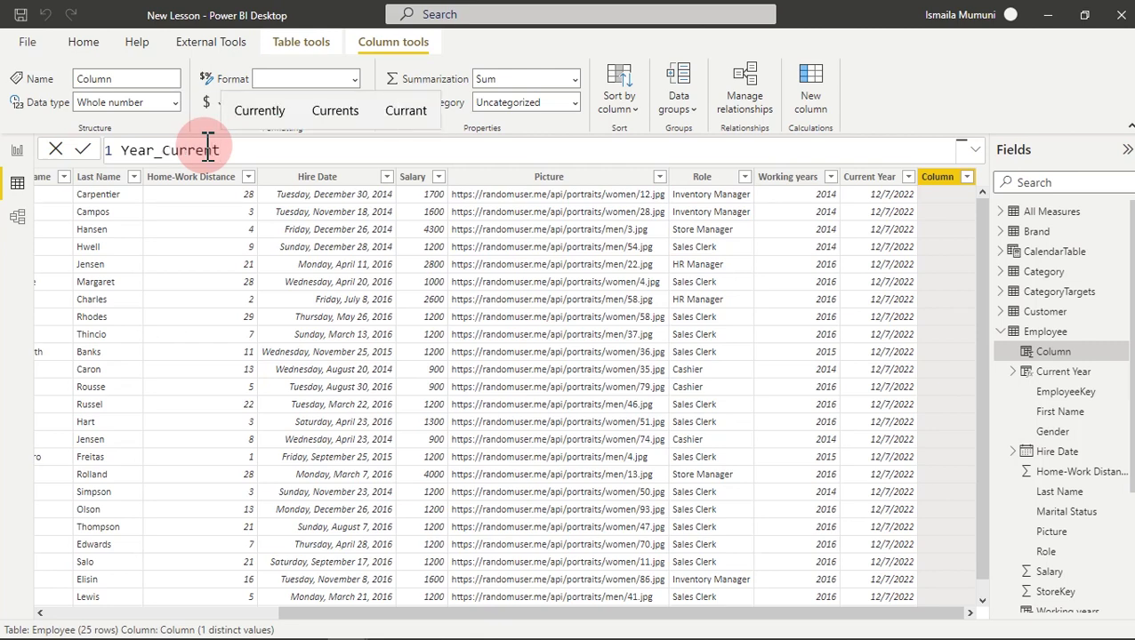
type("=")
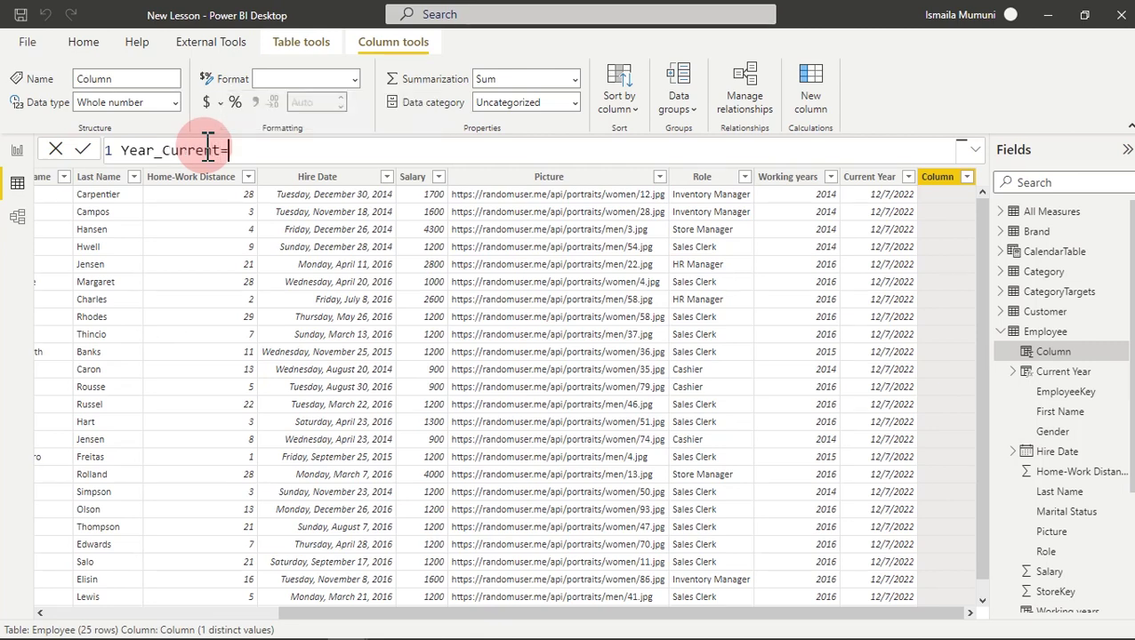
type("cur")
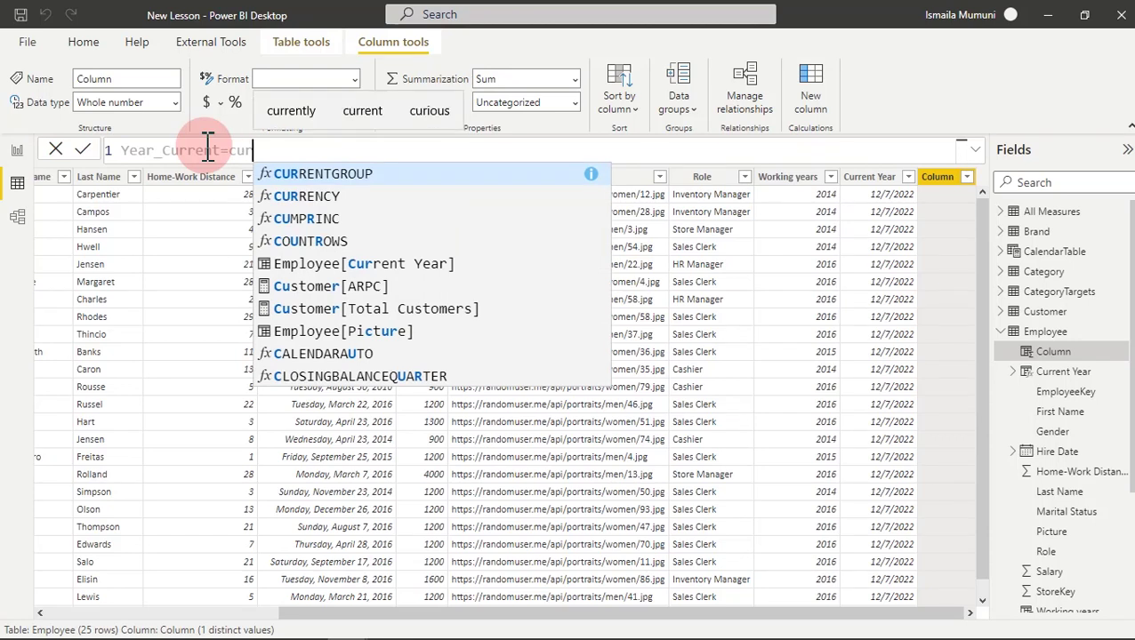
type("re")
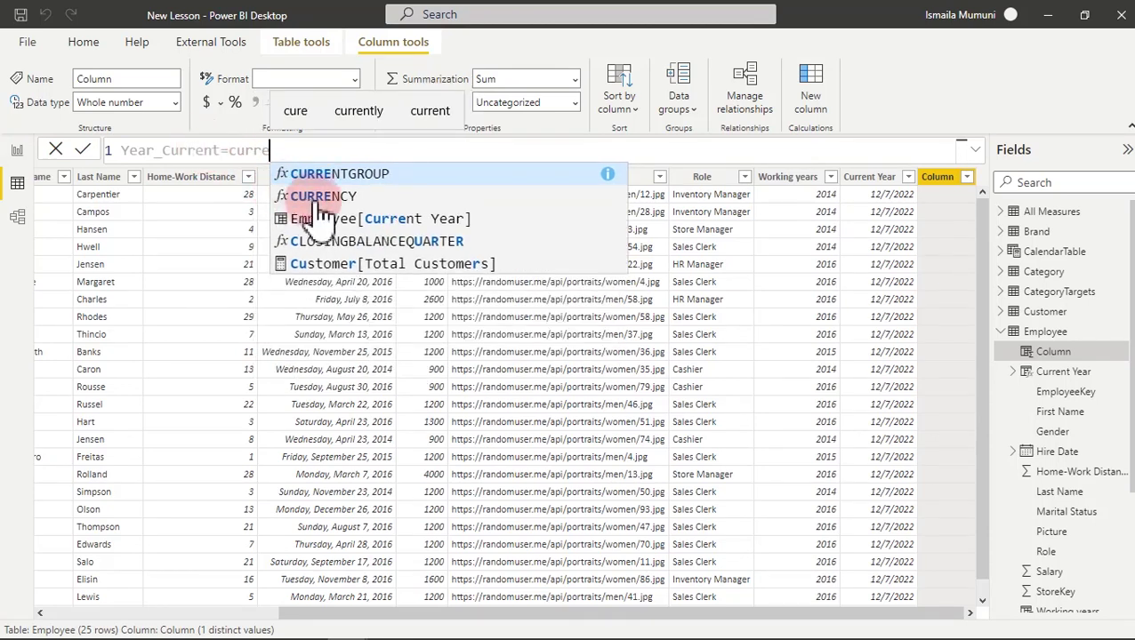
left_click(347, 220)
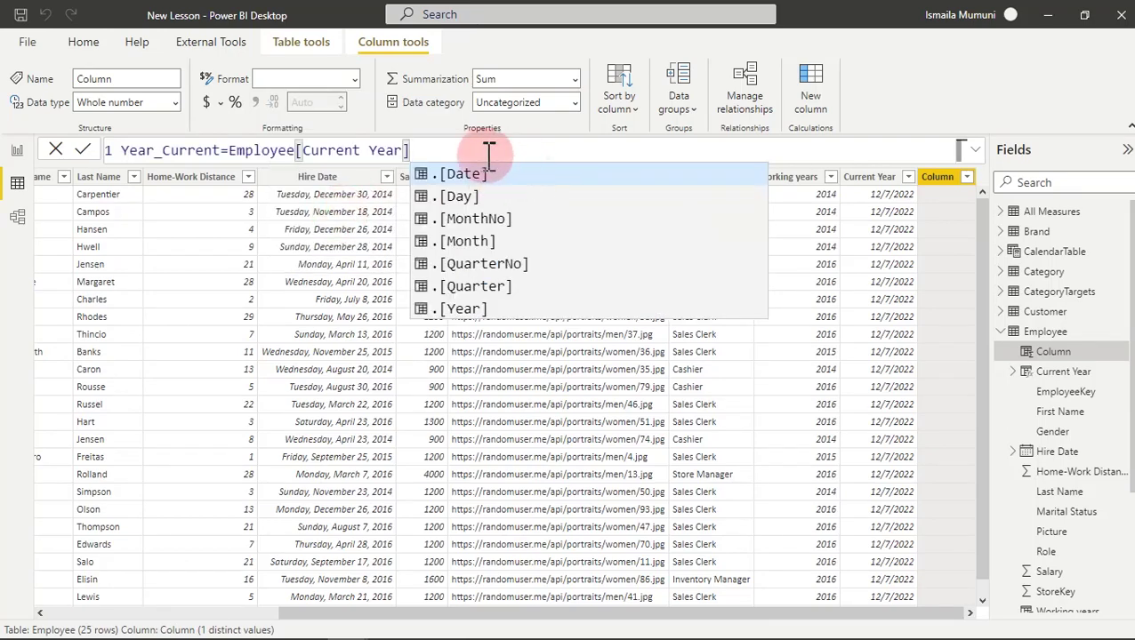
left_click(480, 308)
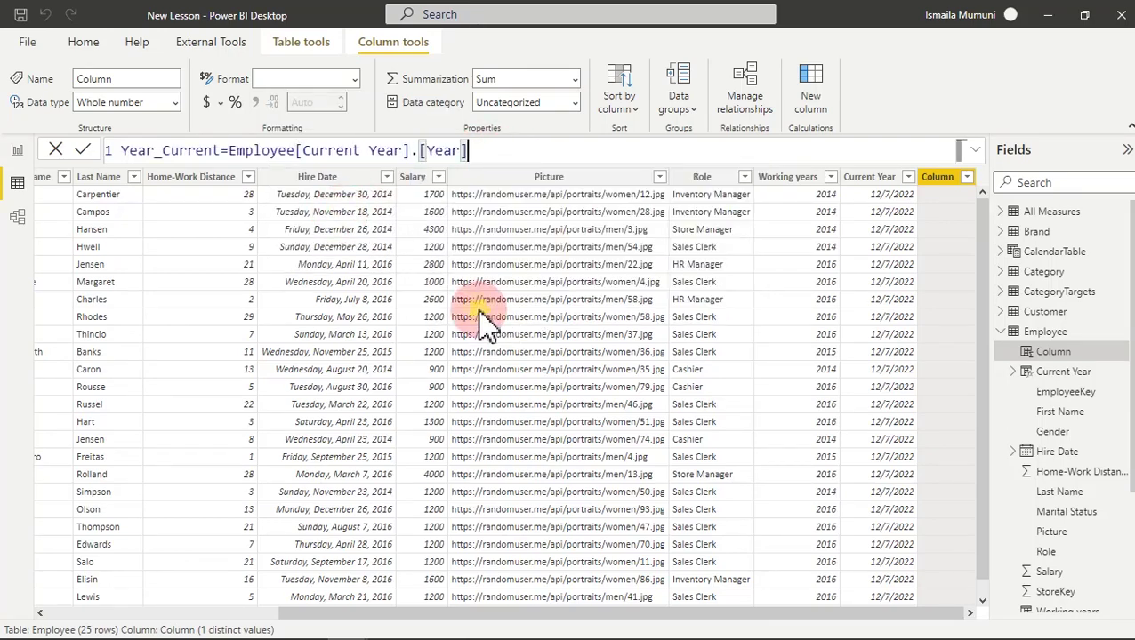
left_click(543, 283)
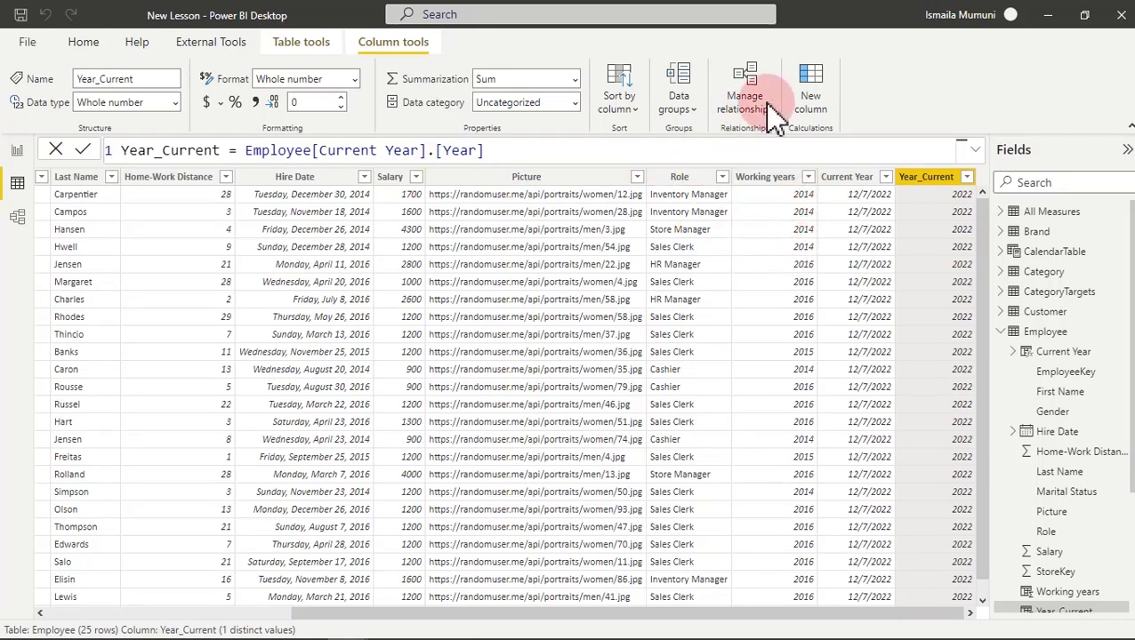
left_click(813, 91)
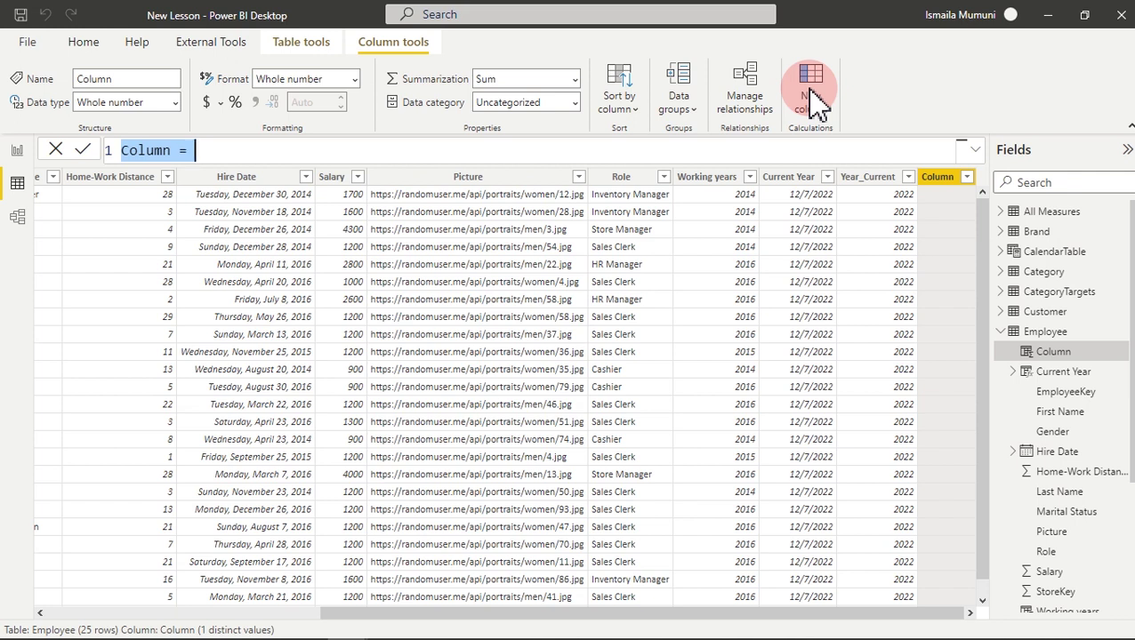
Enter Years of Service = Employee[Year_Current]-Employee[Working years], giving 6, 7 or 8 per employee.
type("Years of")
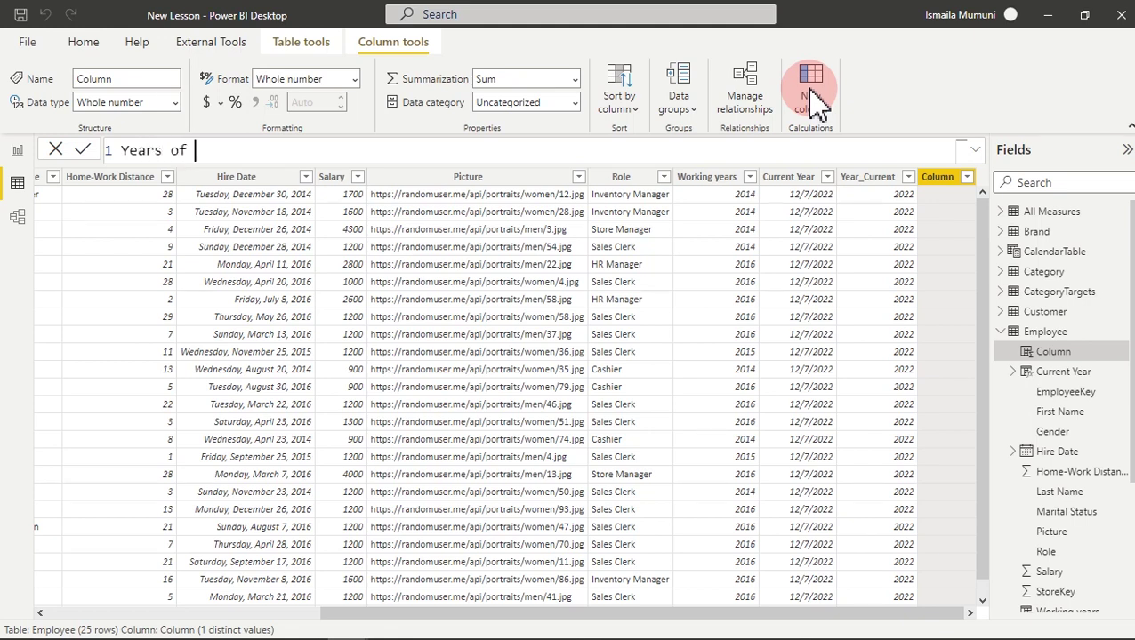
type("Service=")
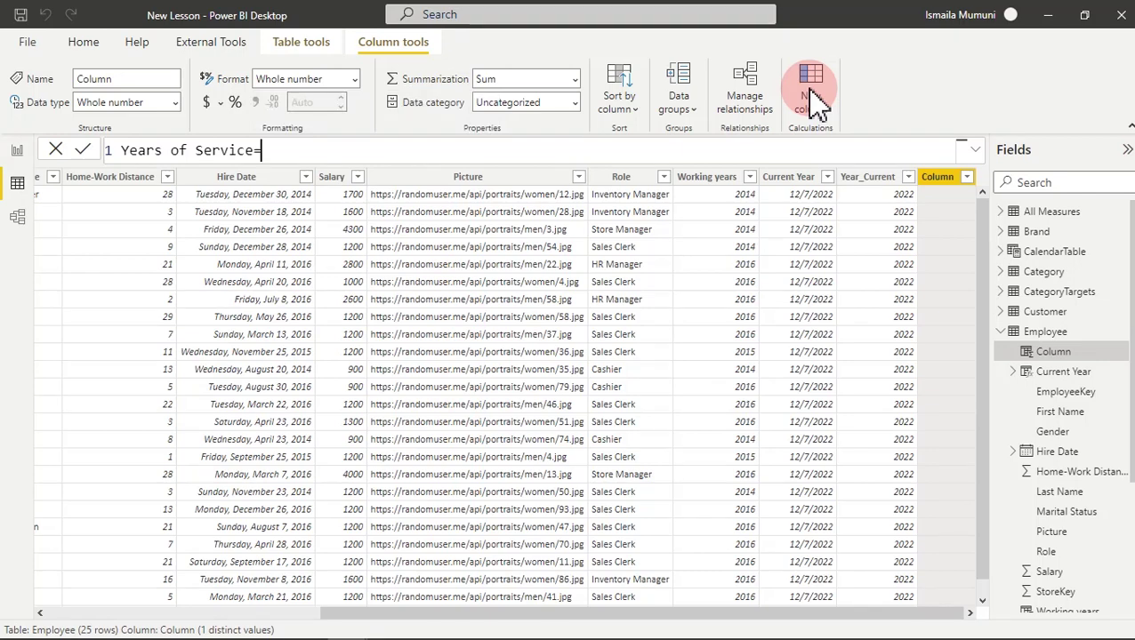
type("year")
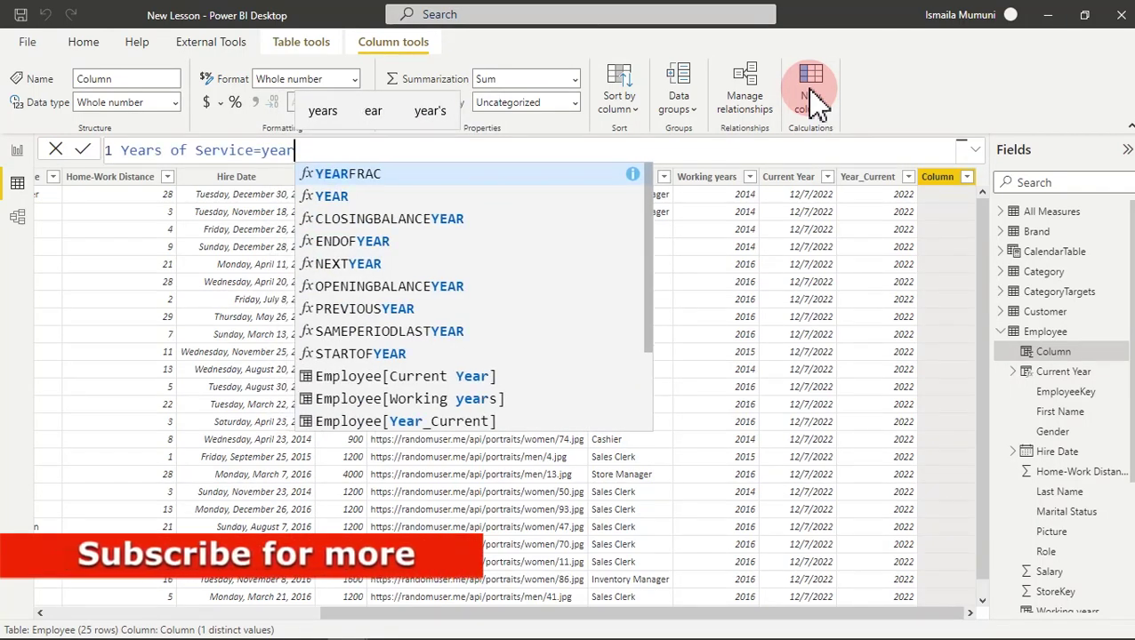
left_click(456, 400)
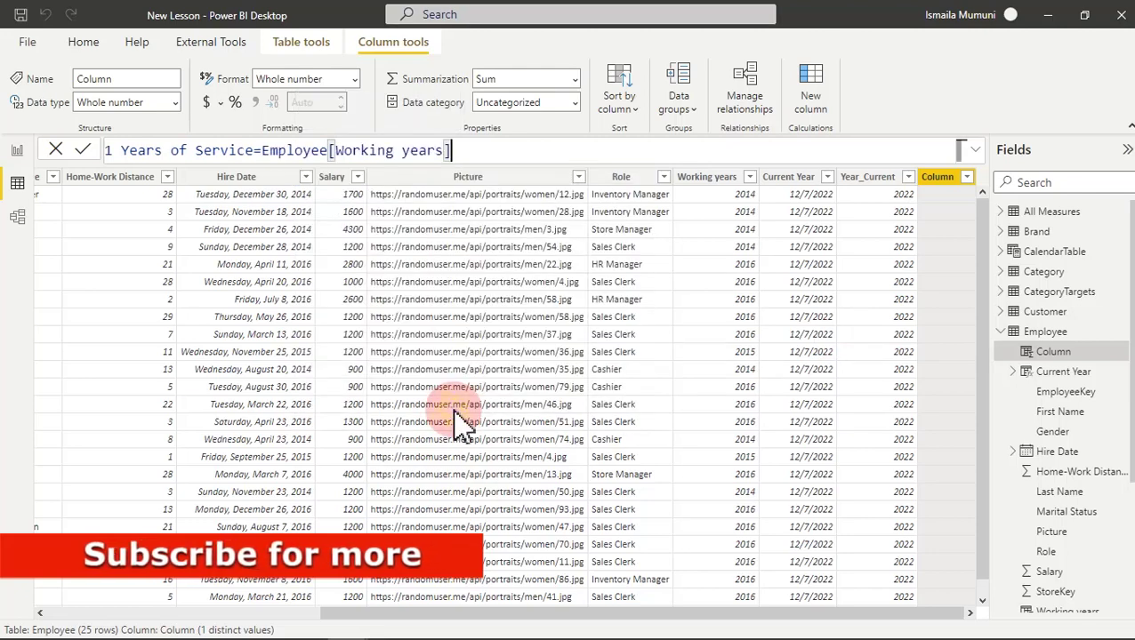
left_click(472, 154)
left_click_drag(476, 153, 263, 151)
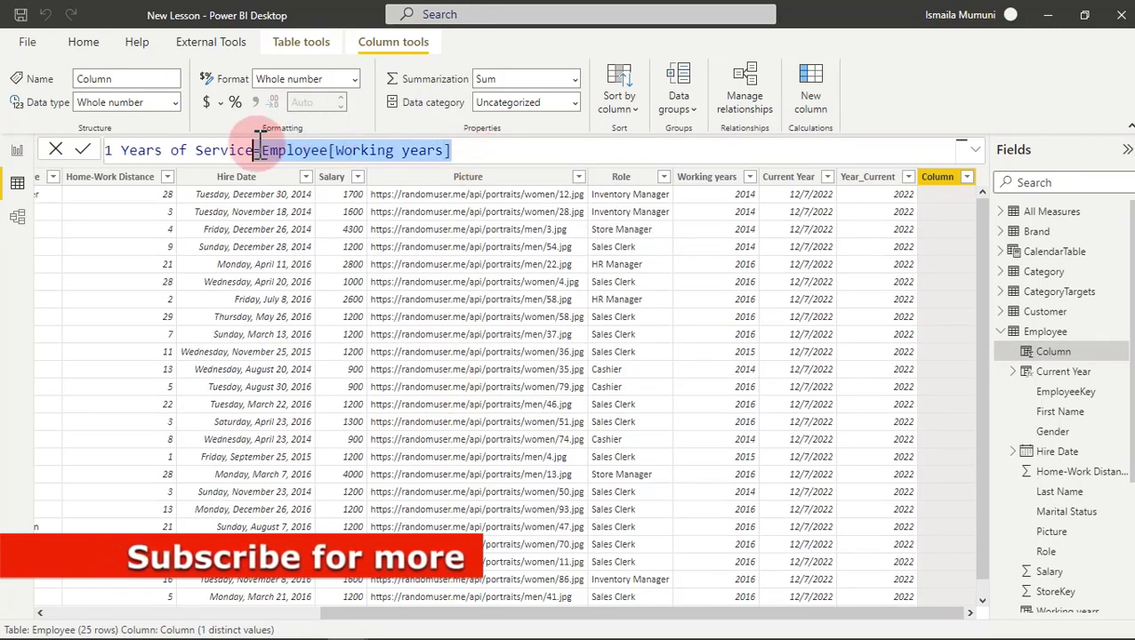
key("BackSpace")
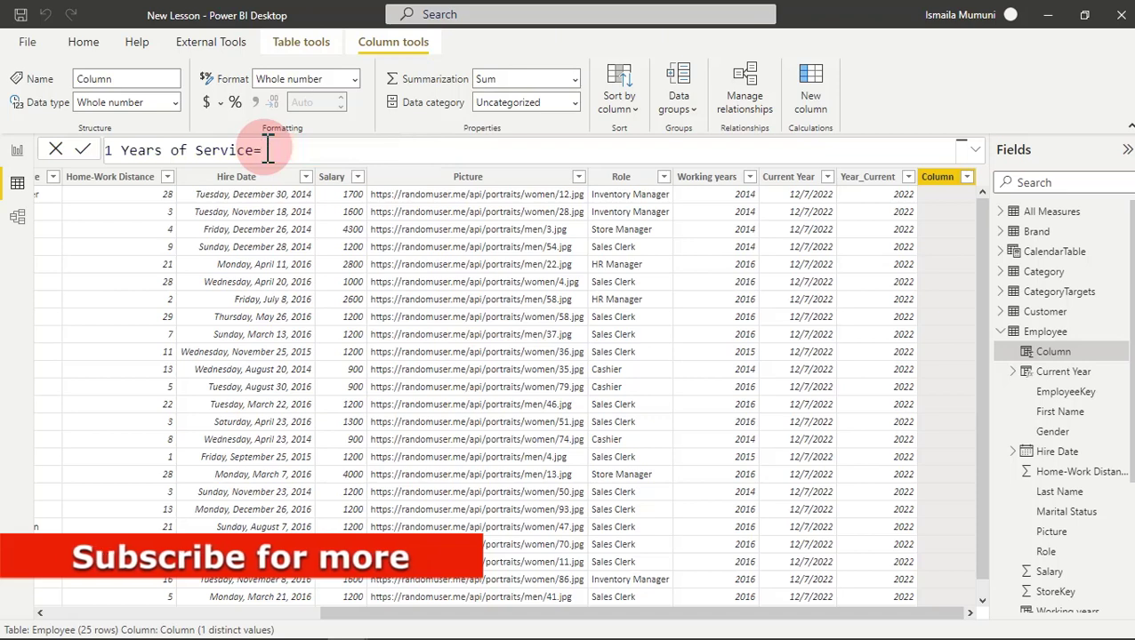
type("year")
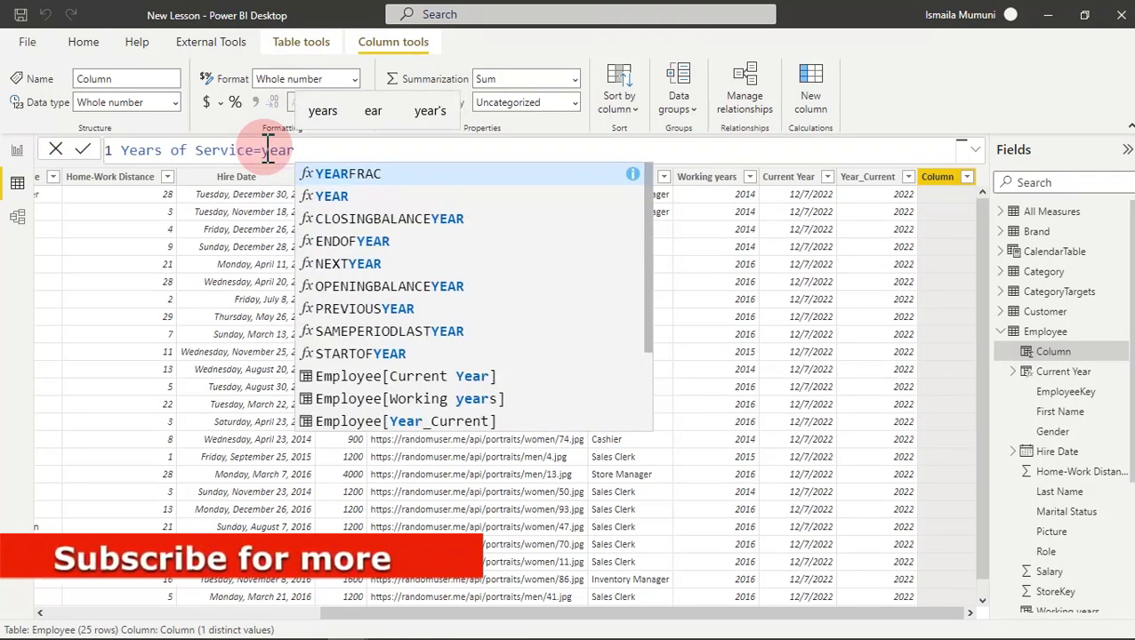
left_click(416, 423)
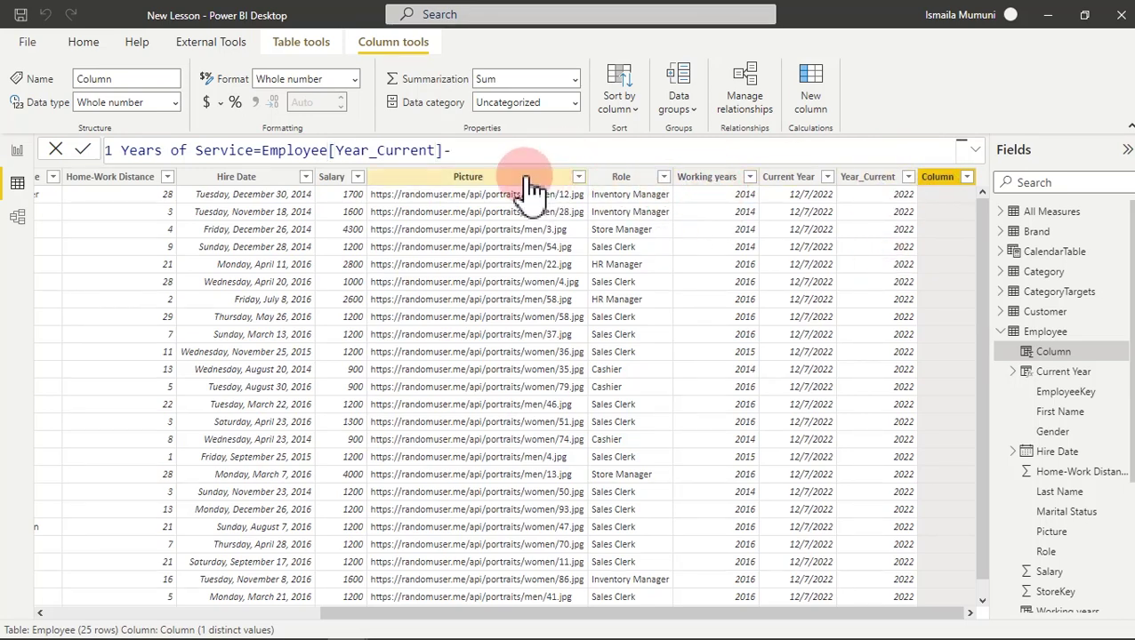
type("wor")
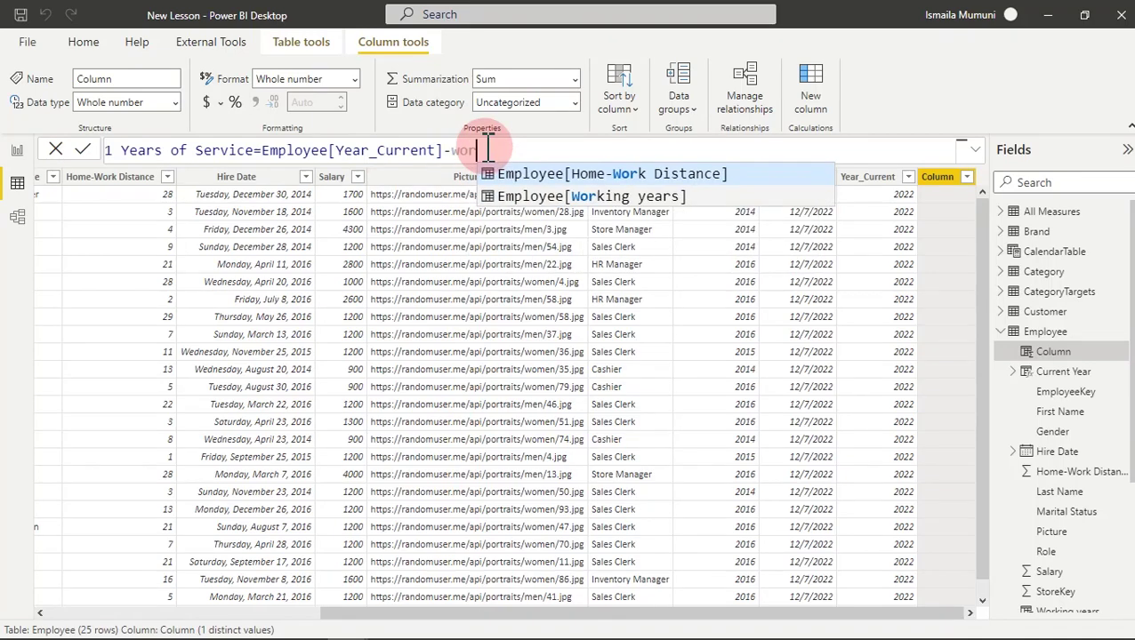
left_click(582, 196)
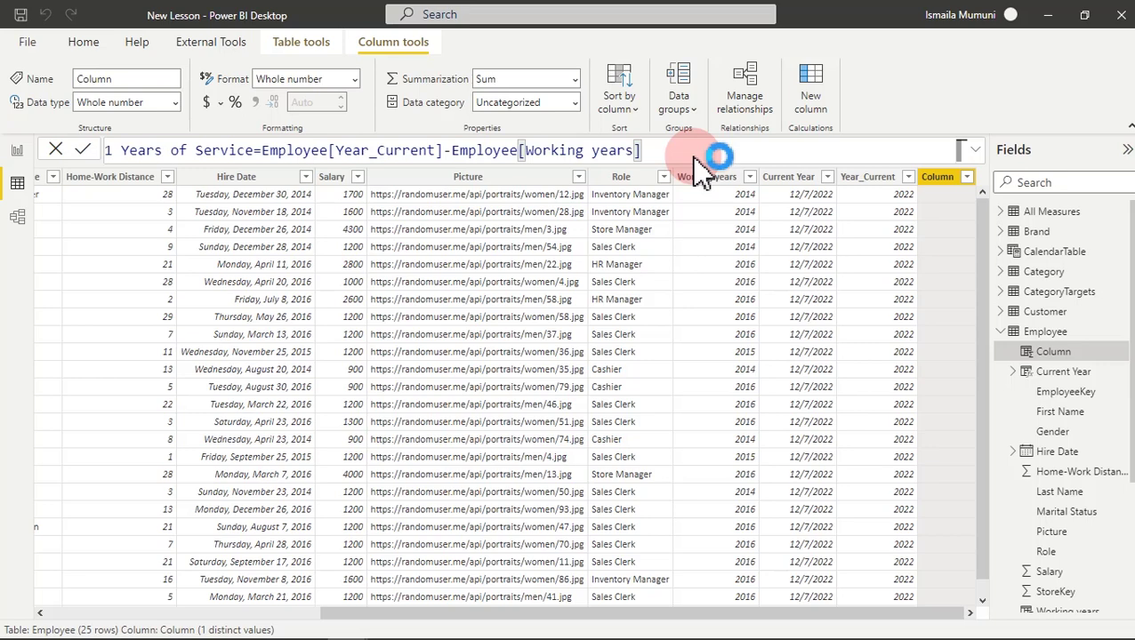
key("Return")
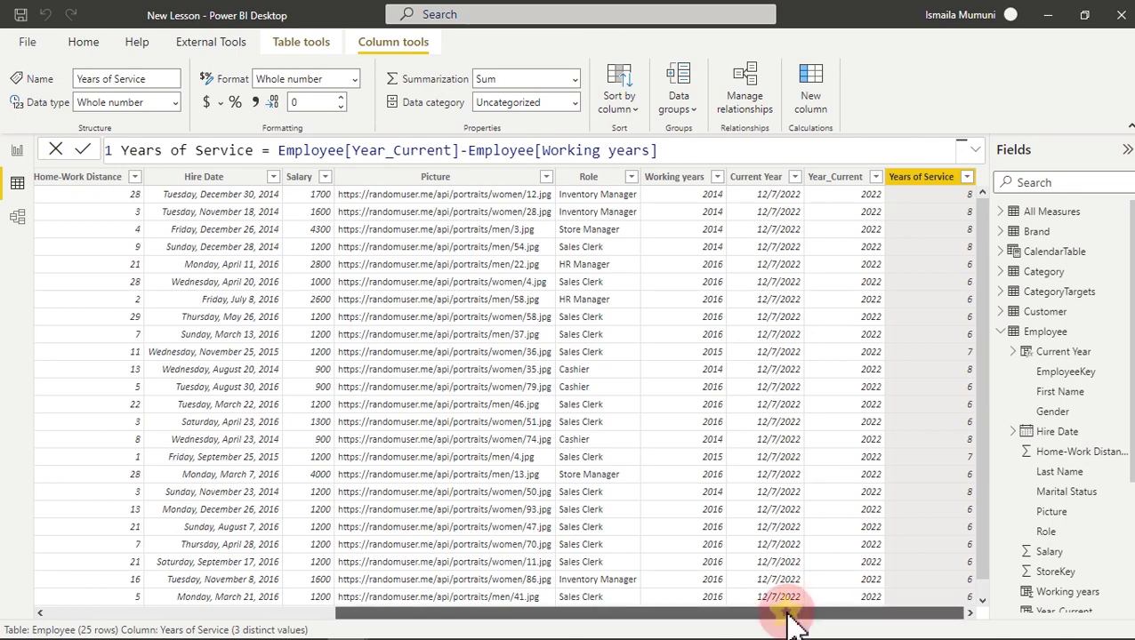
left_click(967, 177)
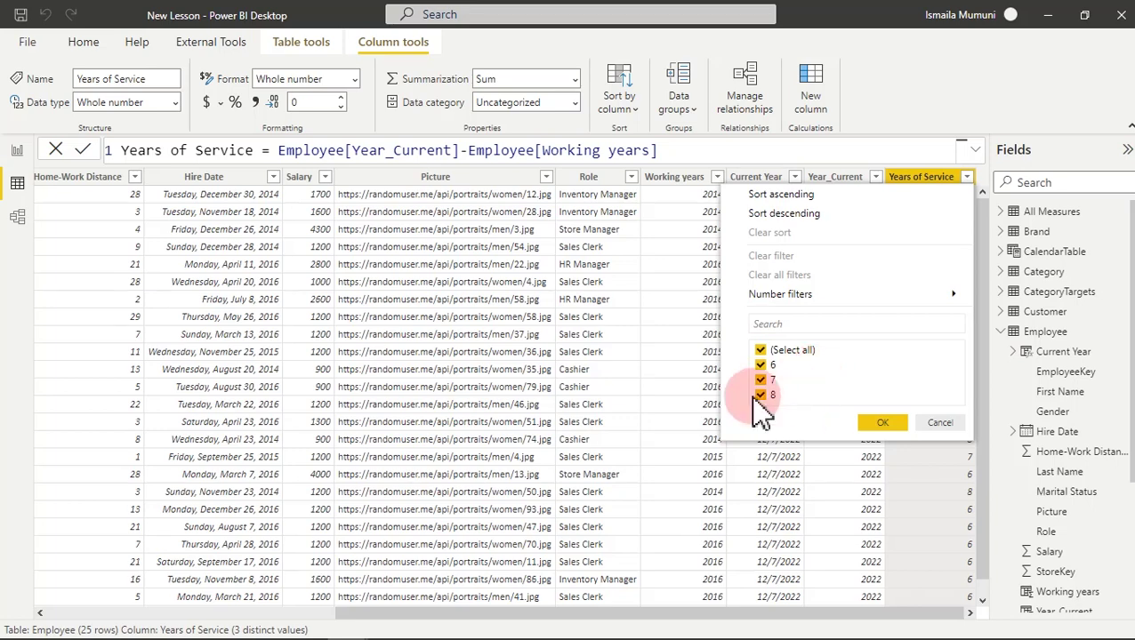
Review the Working years (2014, 2015) and Years of Service values, then add a new column.
left_click(698, 234)
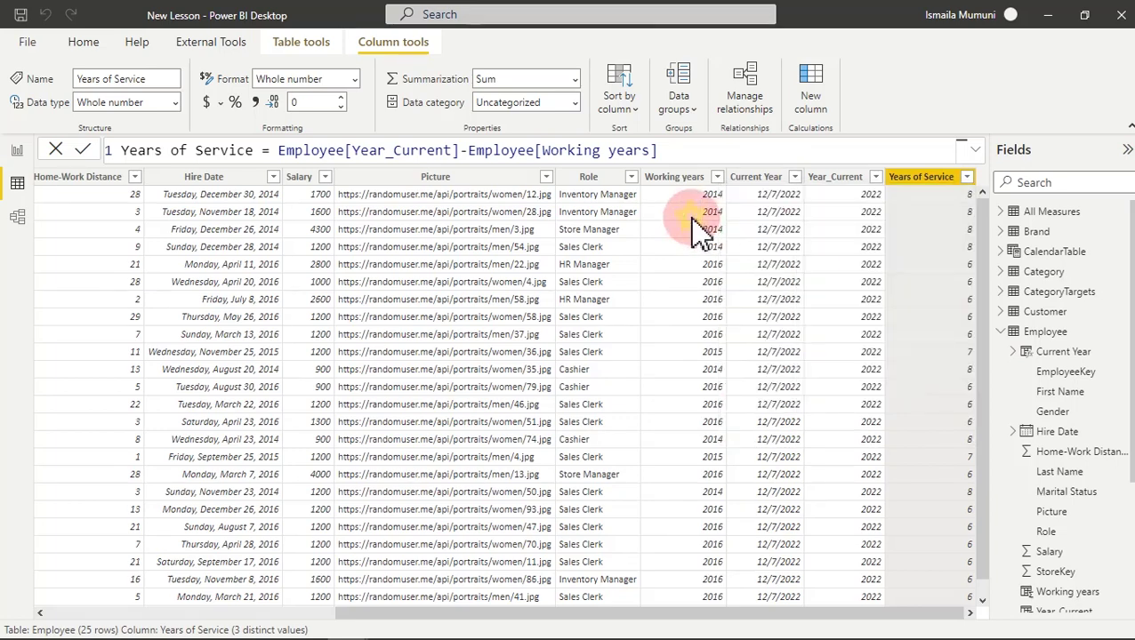
left_click(698, 221)
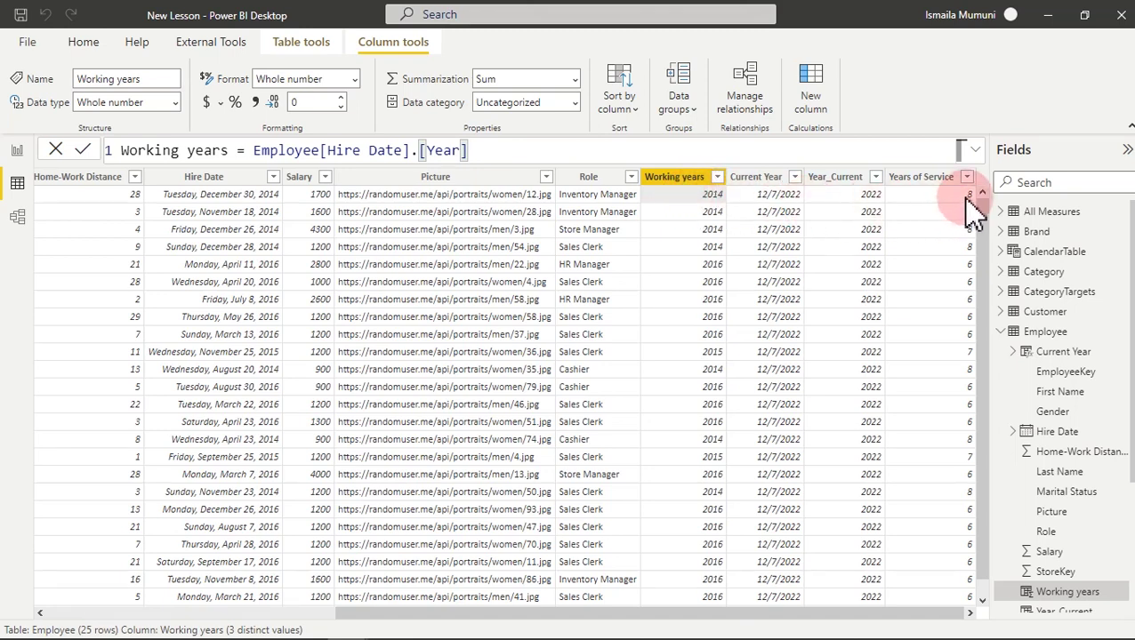
left_click(712, 405)
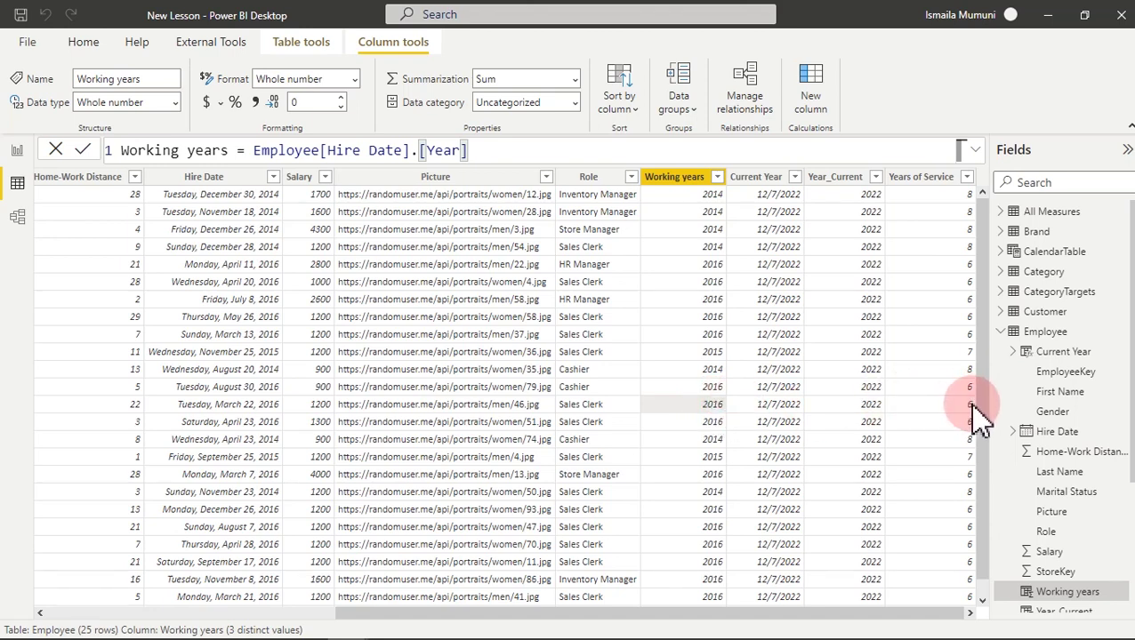
left_click(714, 459)
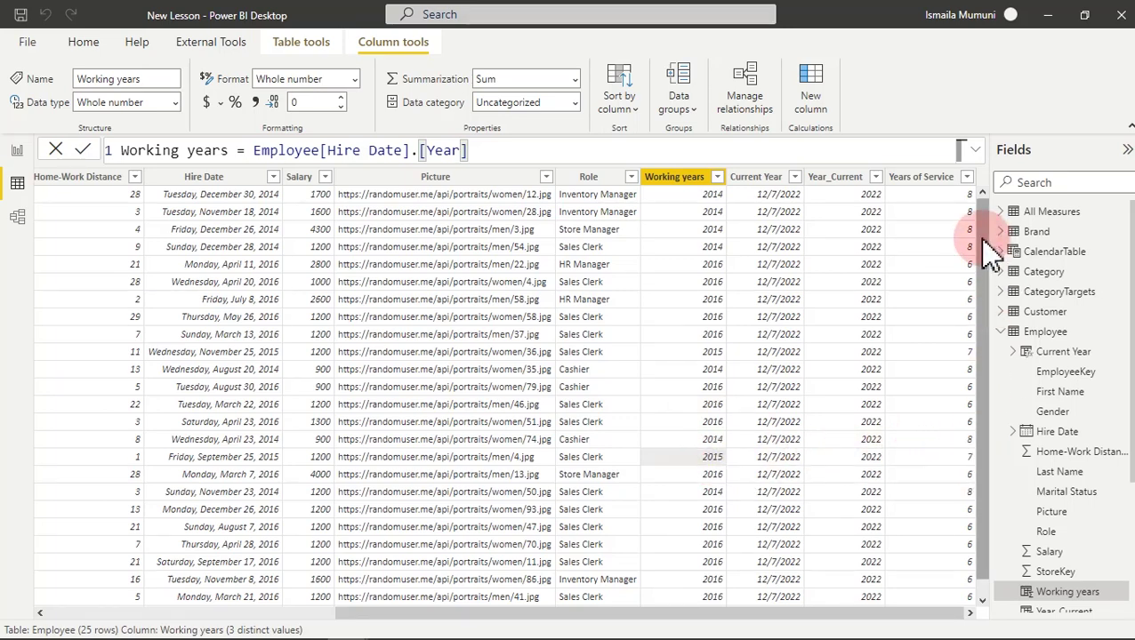
left_click(958, 195)
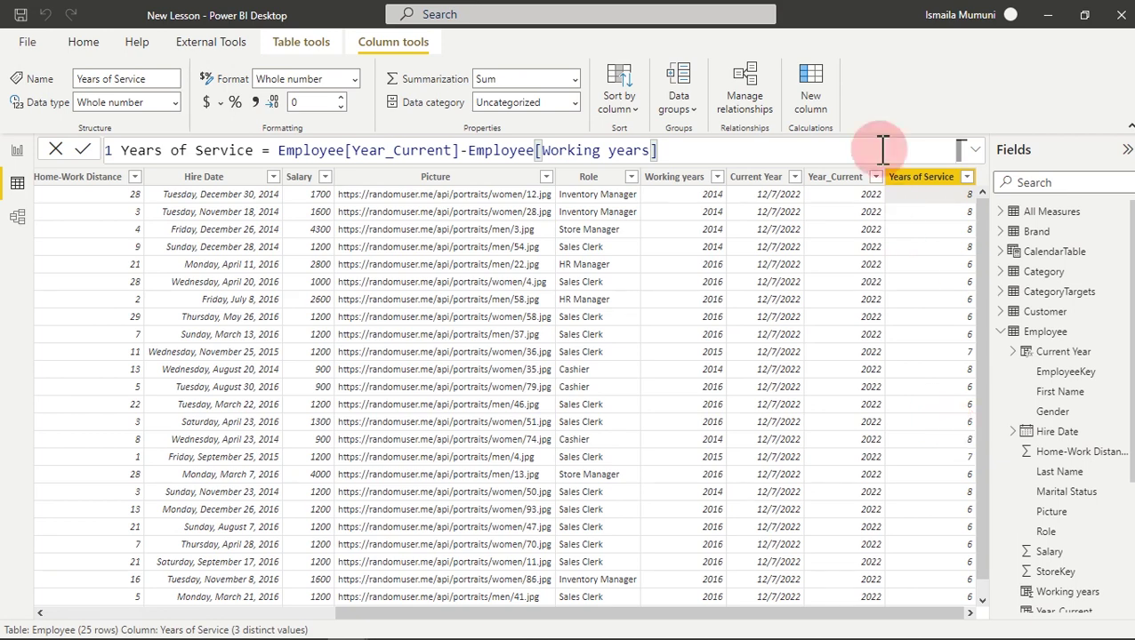
left_click(817, 88)
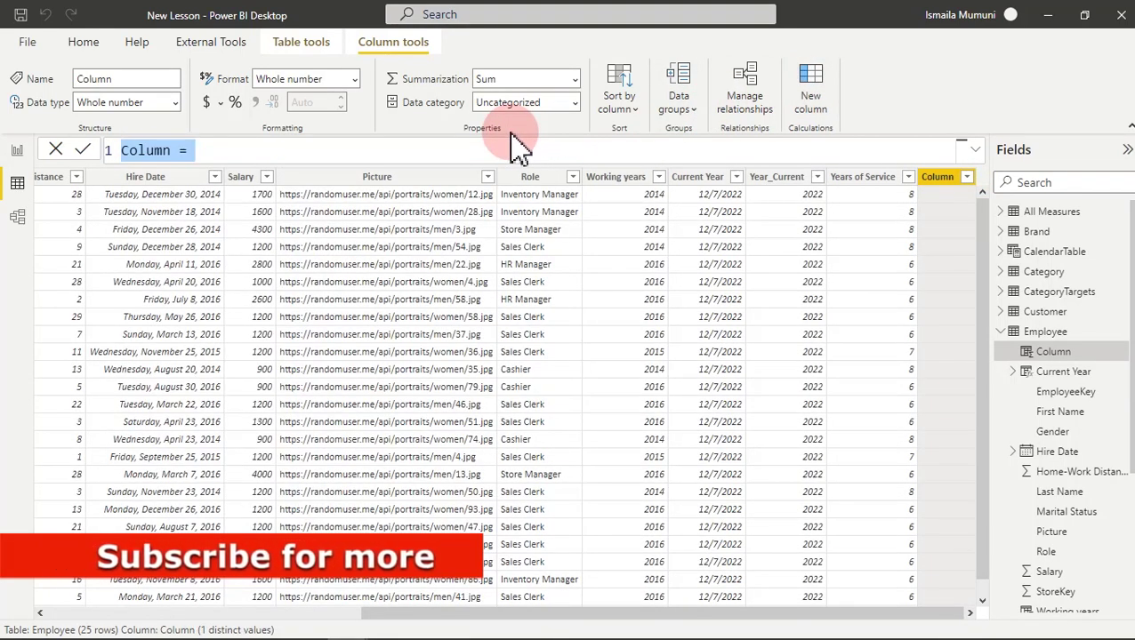
Create Salary till date = Employee[Salary]*Employee[Years of Service], e.g. 13600.
type("Sal")
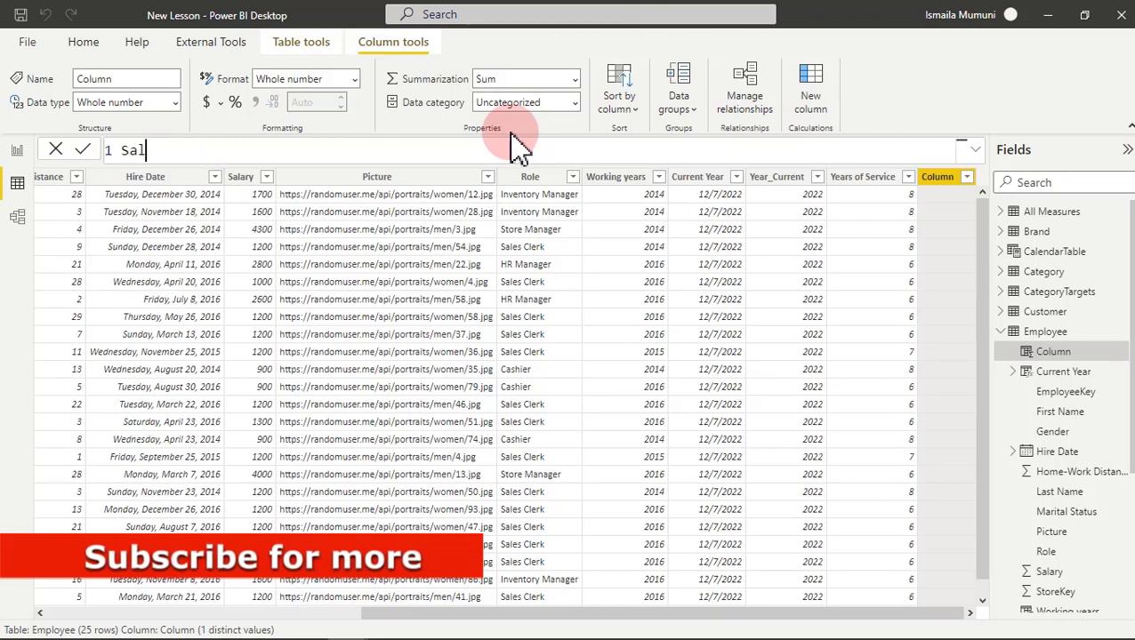
type("ary ti")
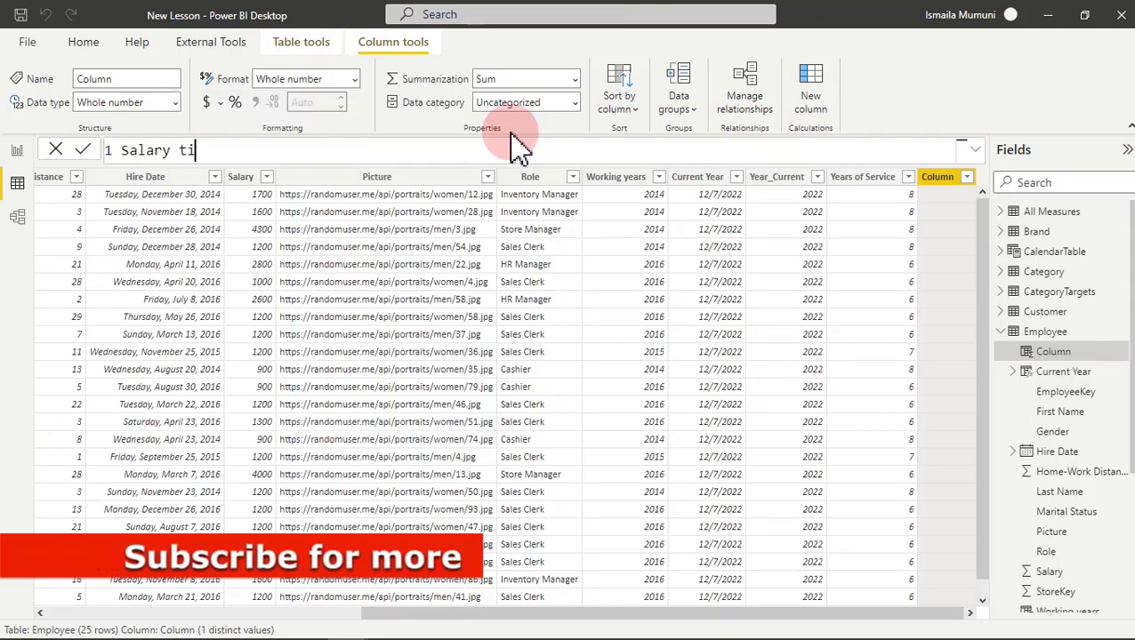
type("ll date=")
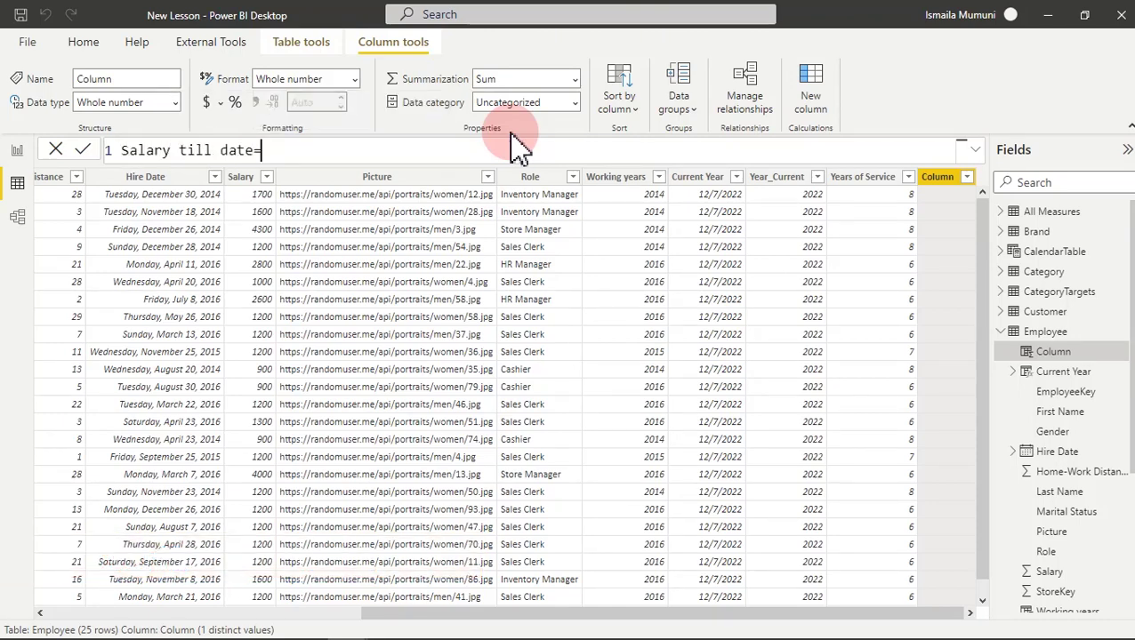
type("salar")
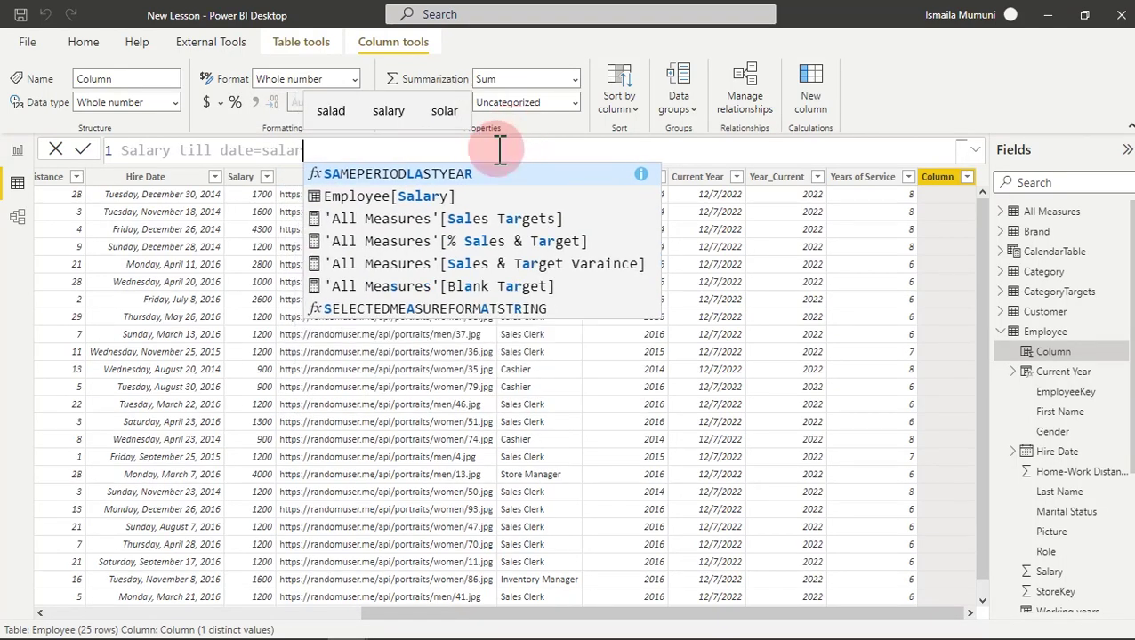
left_click(441, 196)
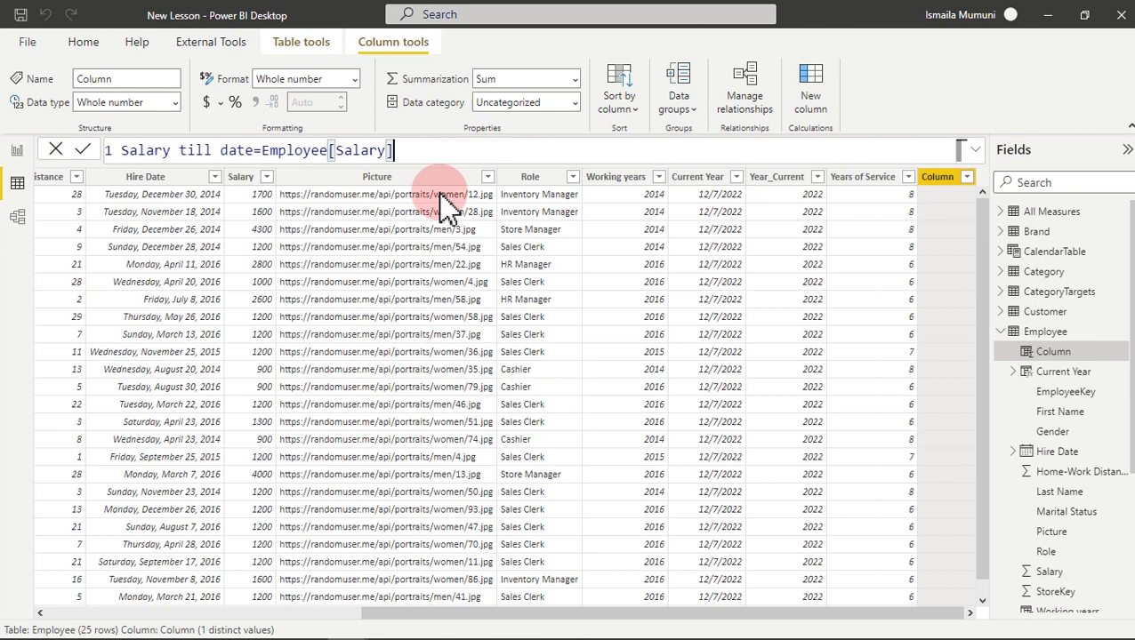
type("*")
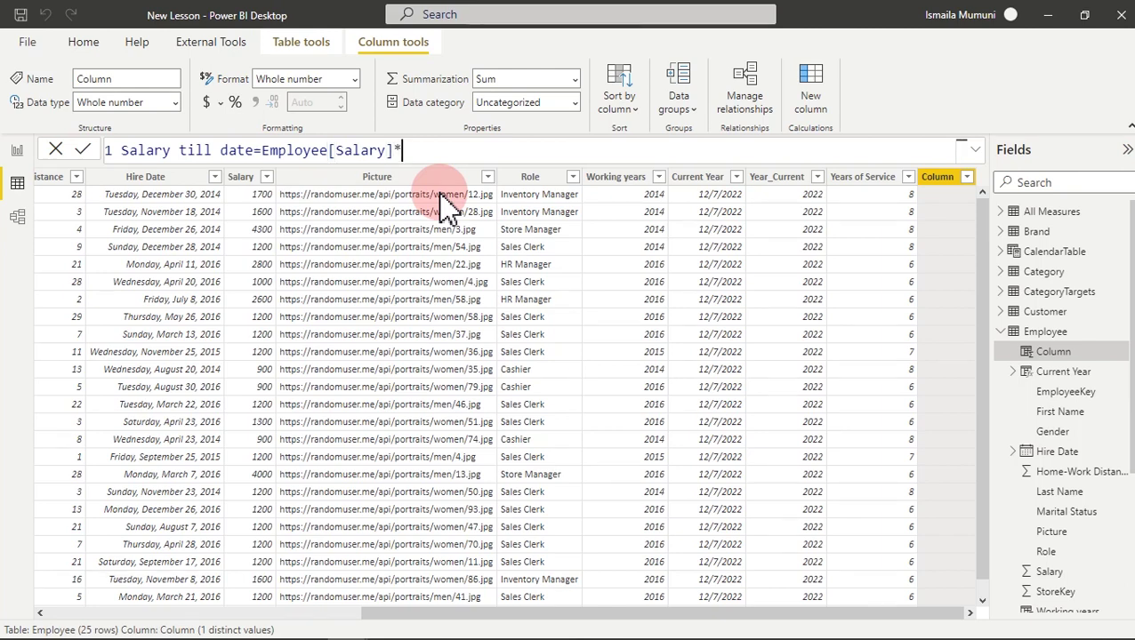
type("years")
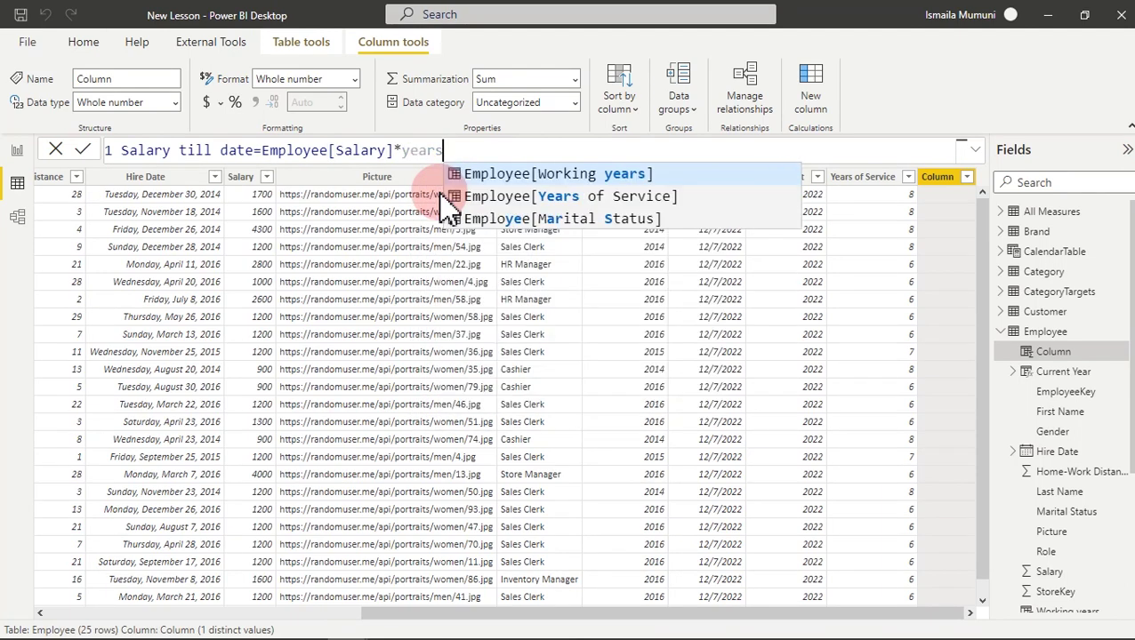
left_click(587, 197)
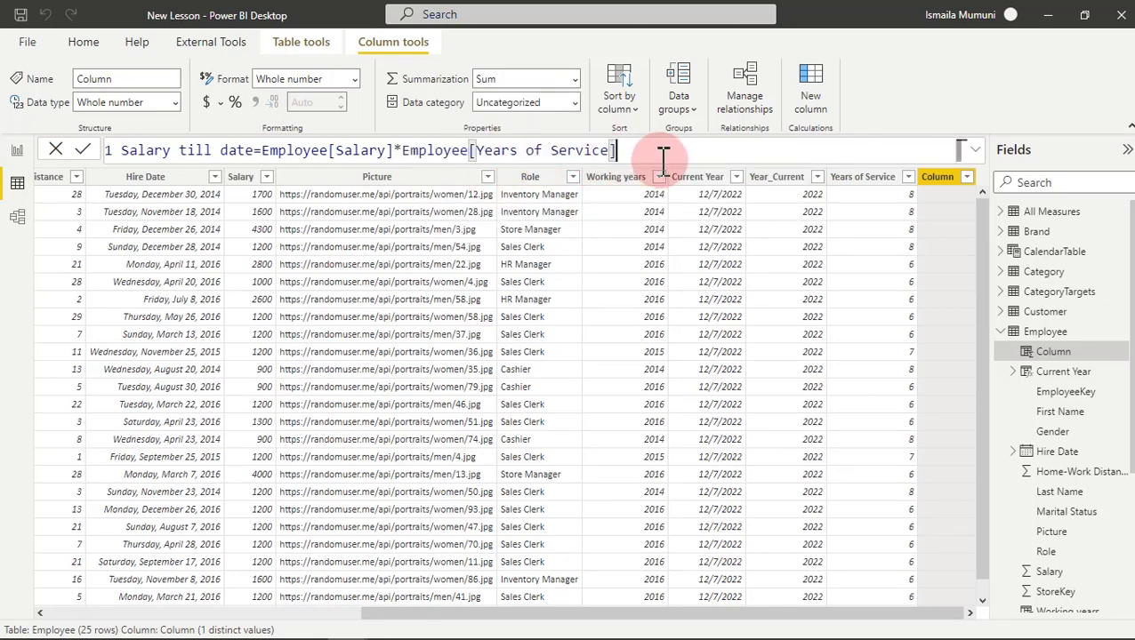
key("Return")
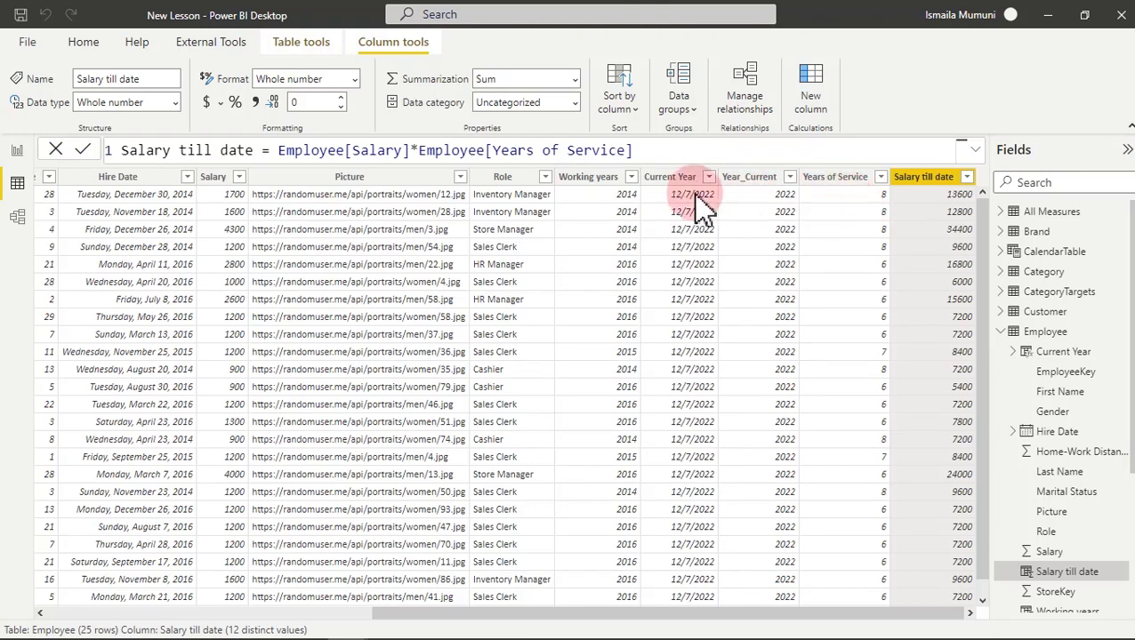
left_click(827, 201)
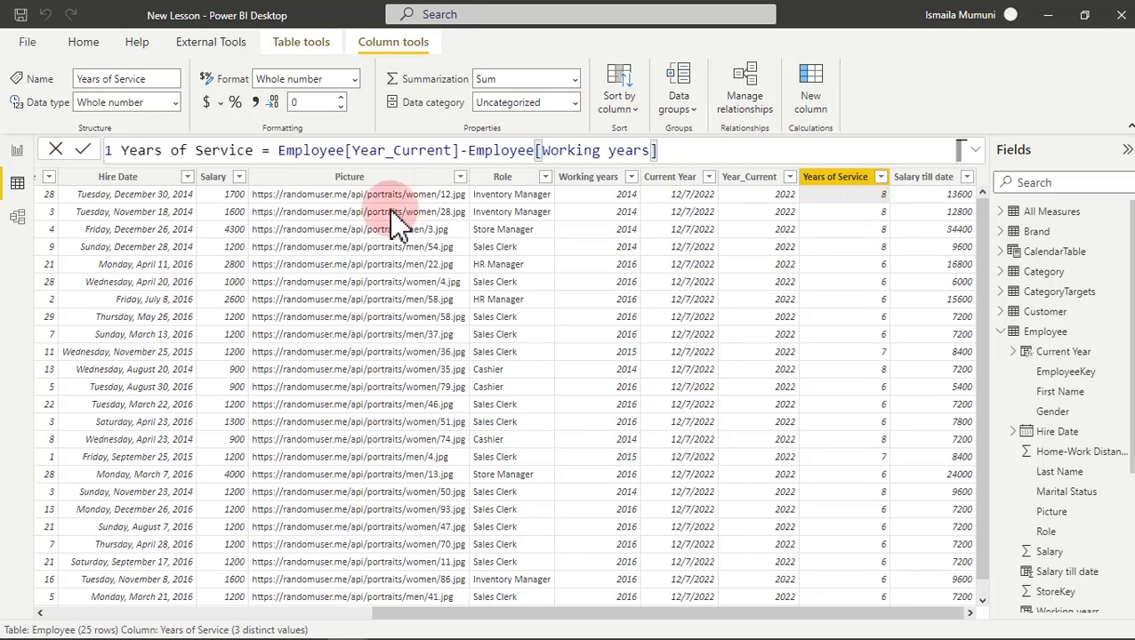
mouse_move(347, 634)
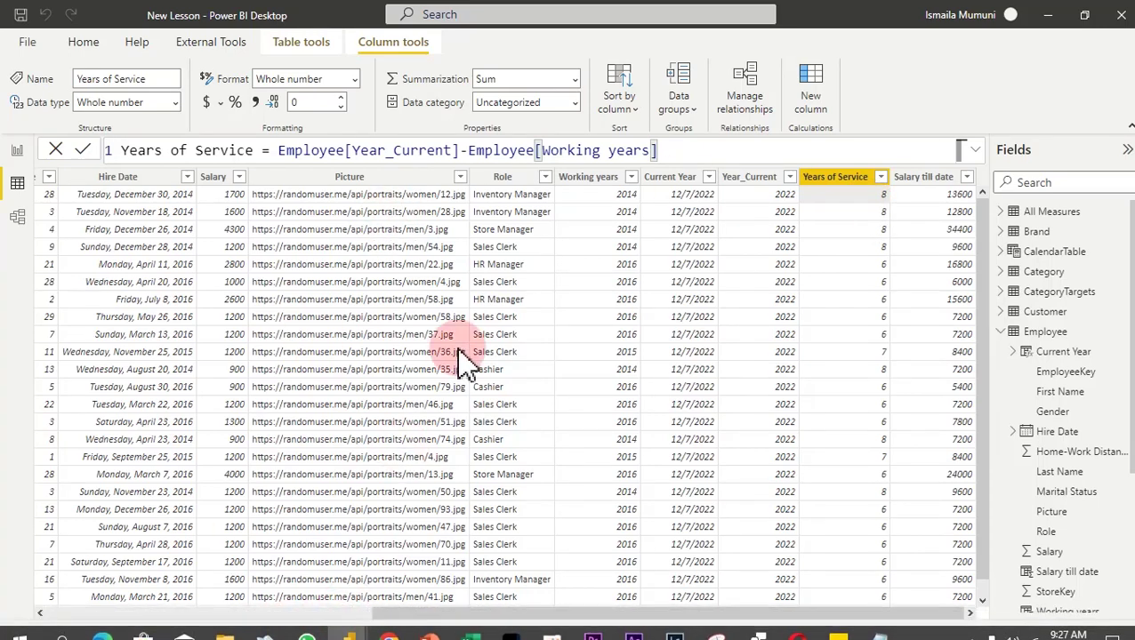
Filter the Employee Dashboard to Apr 2015, then return to the New Lesson report.
left_click(17, 152)
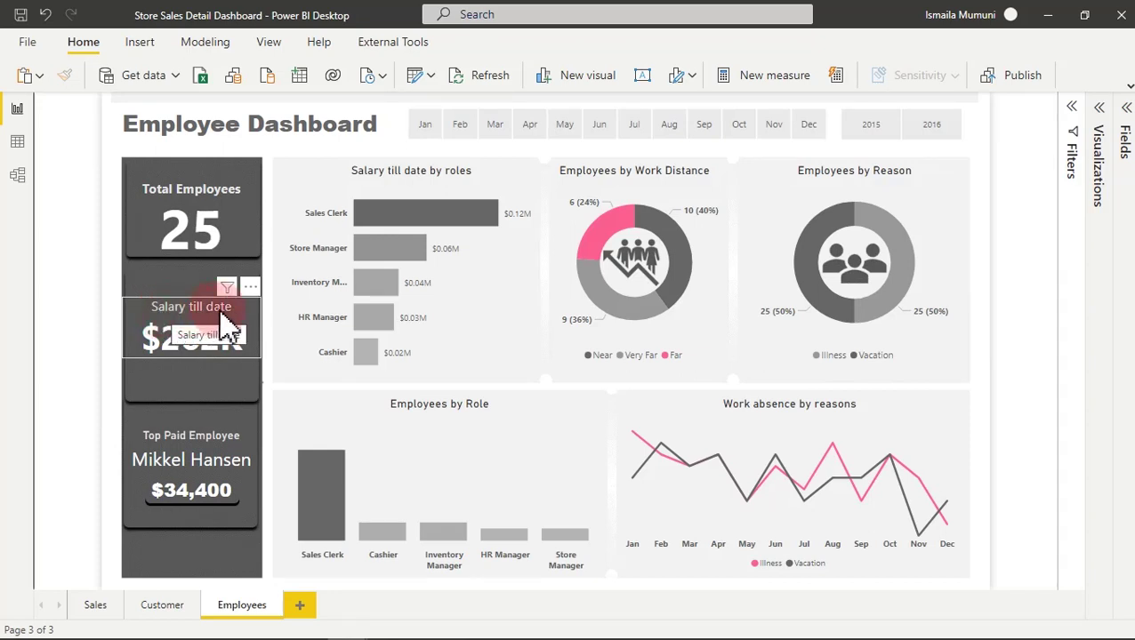
left_click(530, 132)
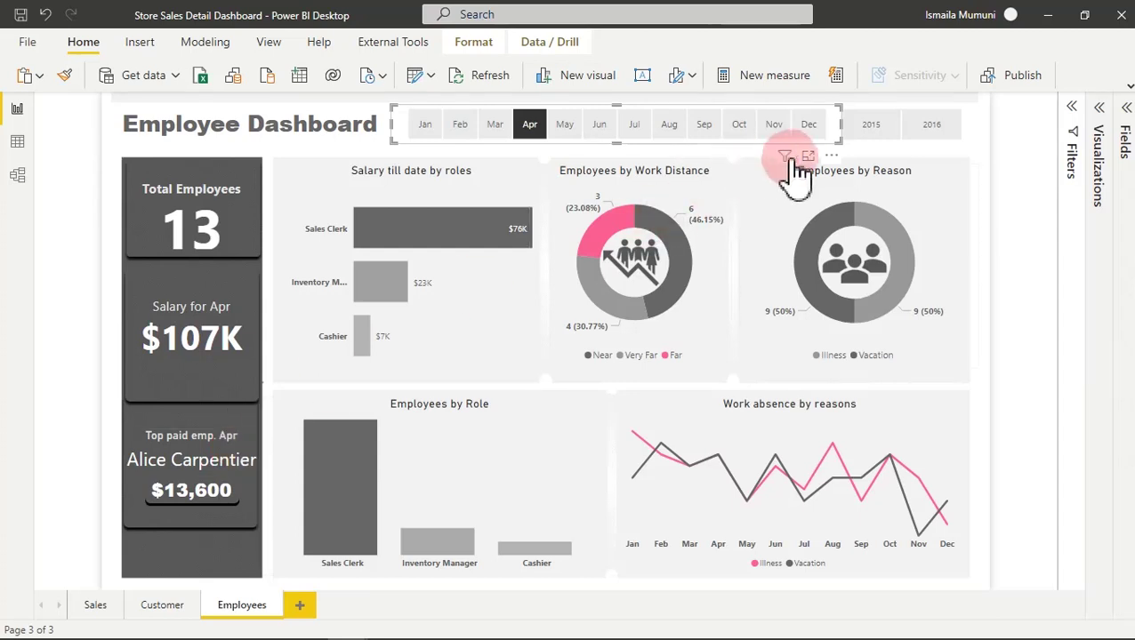
left_click(877, 125)
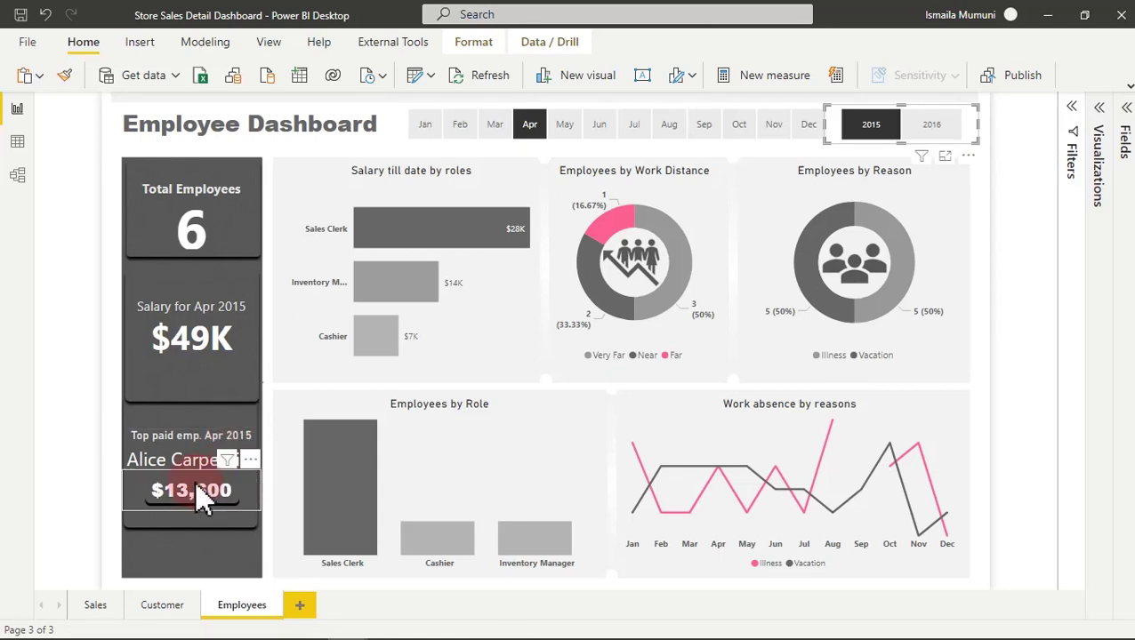
mouse_move(382, 633)
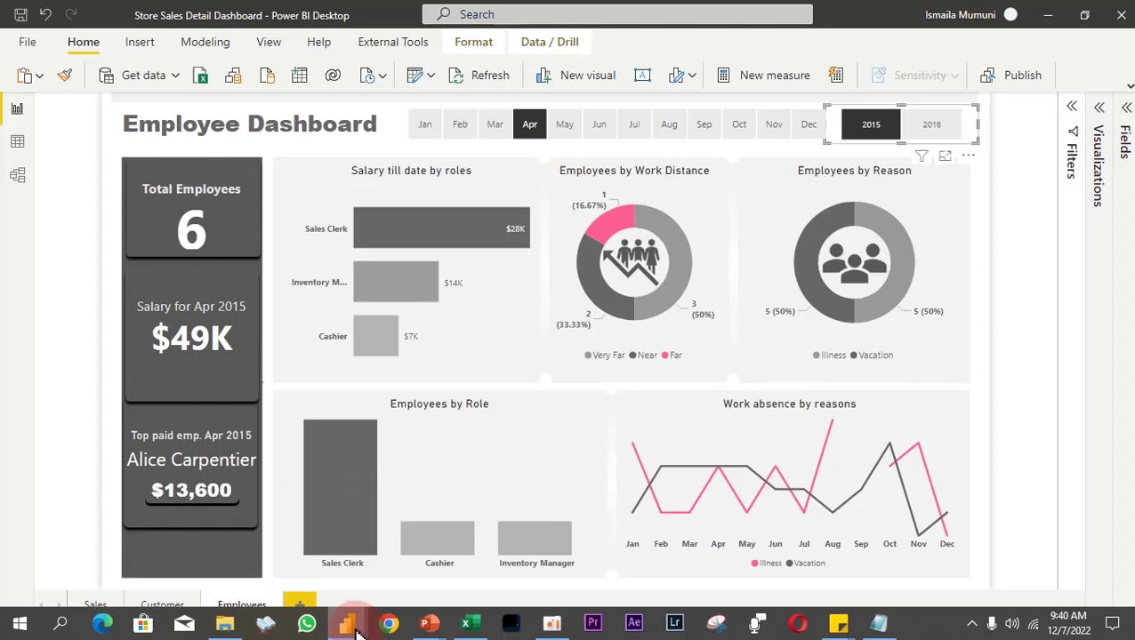
left_click(427, 578)
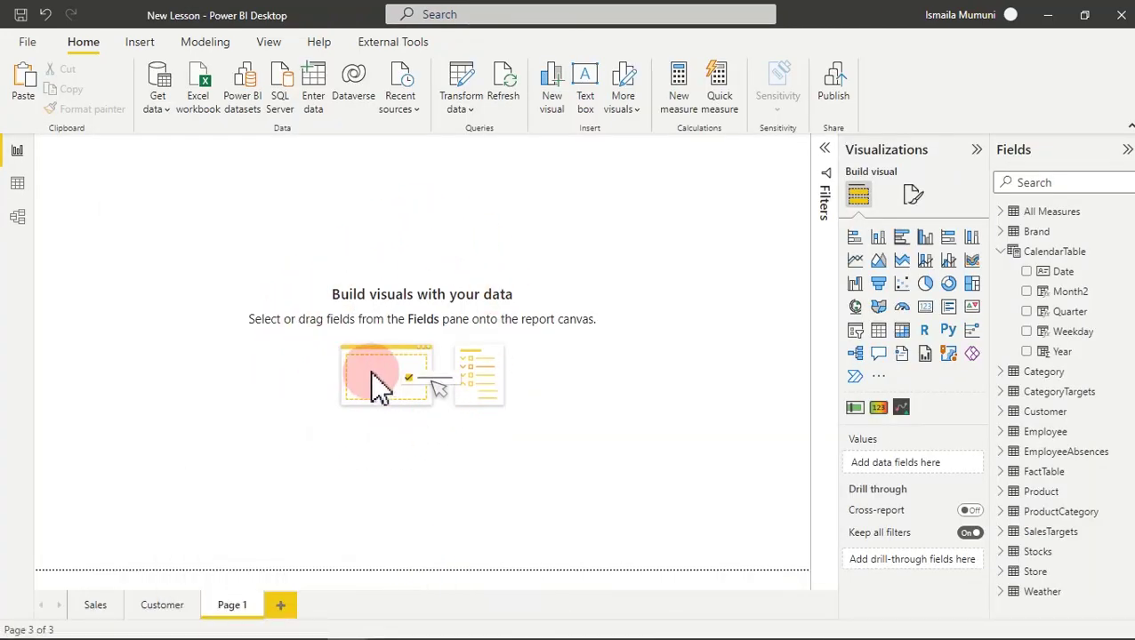
Add a centred card showing Employee's Salary till date total of $262.4K.
left_click(928, 309)
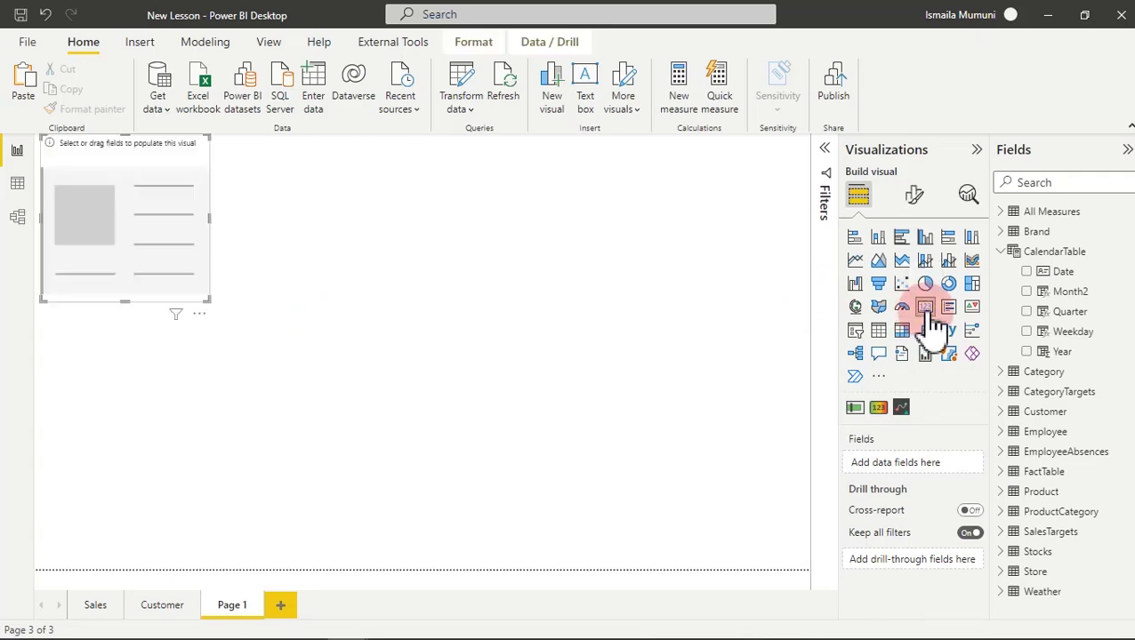
left_click_drag(142, 185, 417, 283)
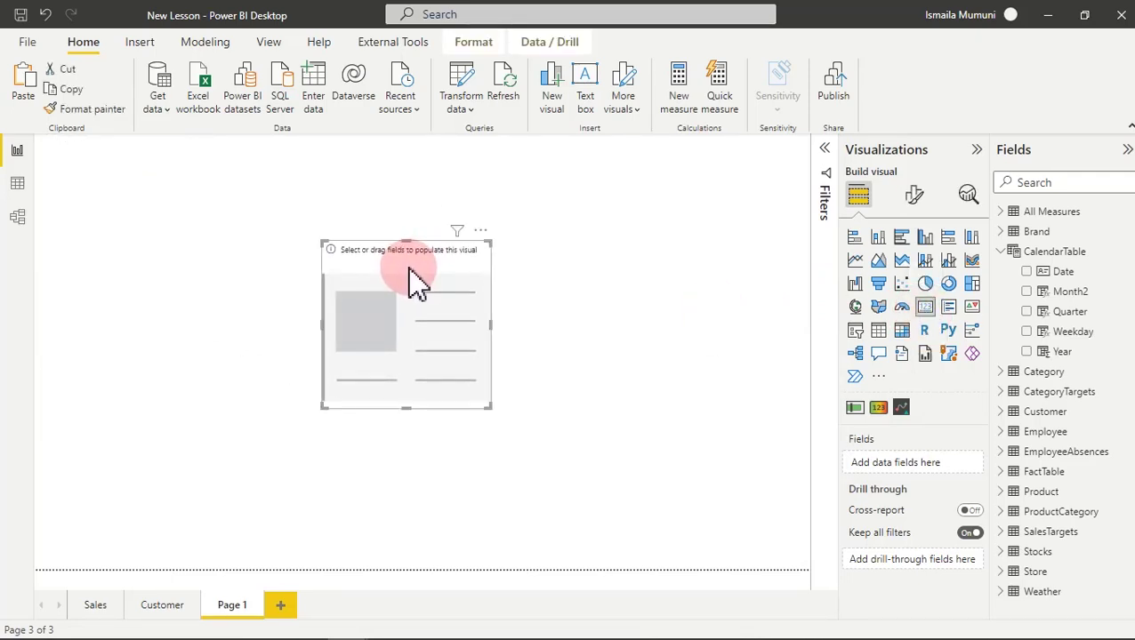
left_click(1011, 254)
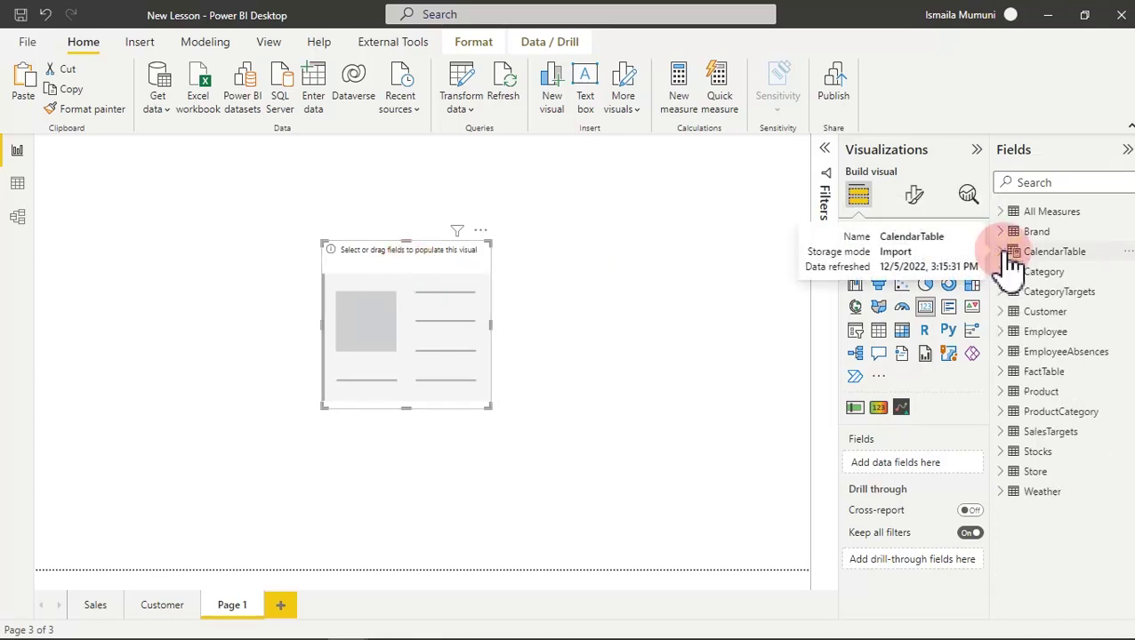
left_click(1002, 336)
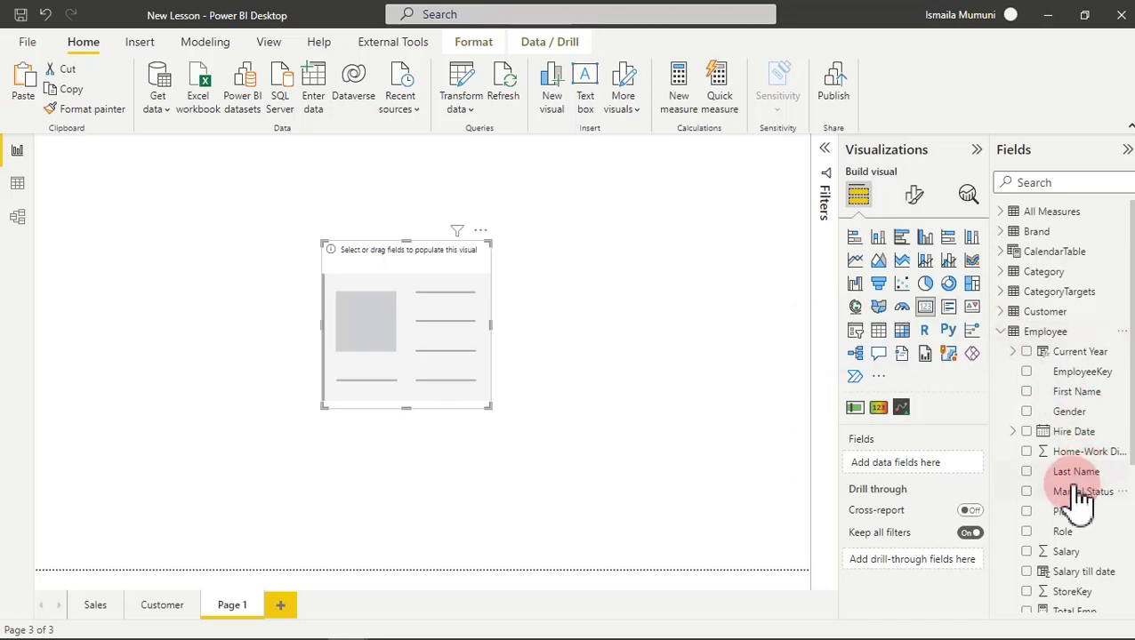
left_click(1085, 572)
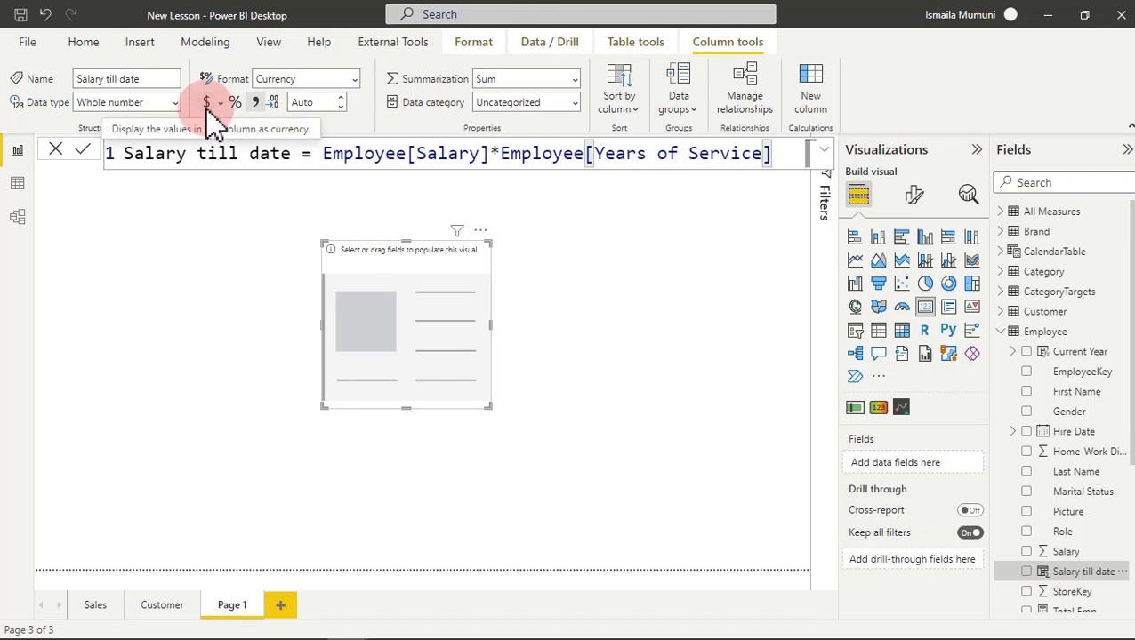
left_click(1028, 573)
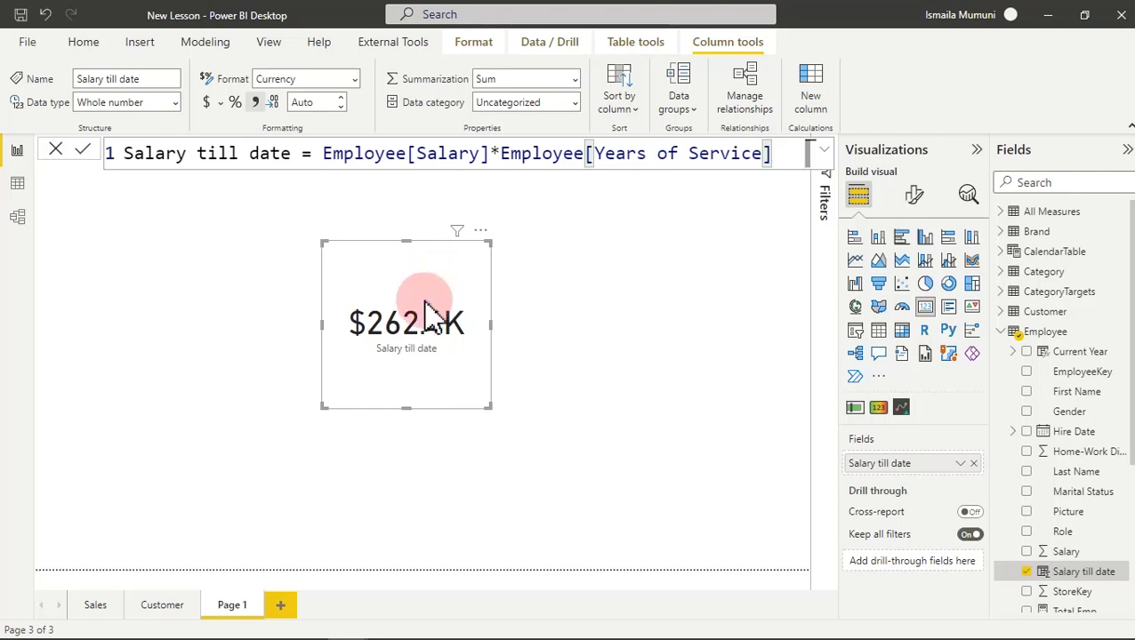
Turn on the card's title and switch off its background.
left_click_drag(436, 285, 427, 334)
left_click(428, 333)
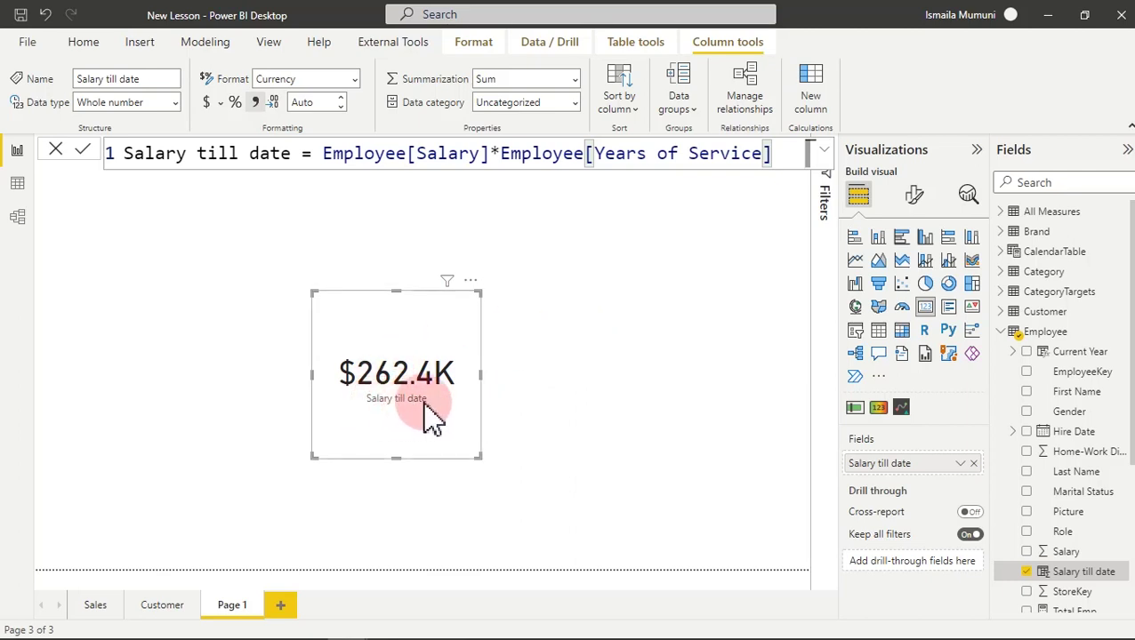
left_click(921, 200)
left_click(919, 278)
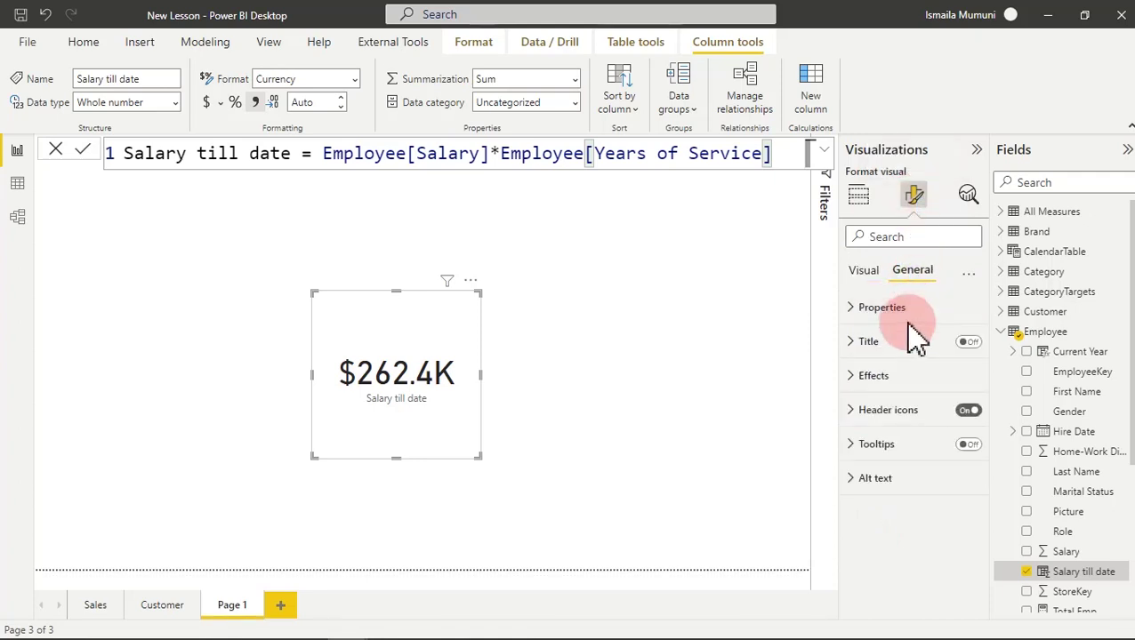
left_click(969, 344)
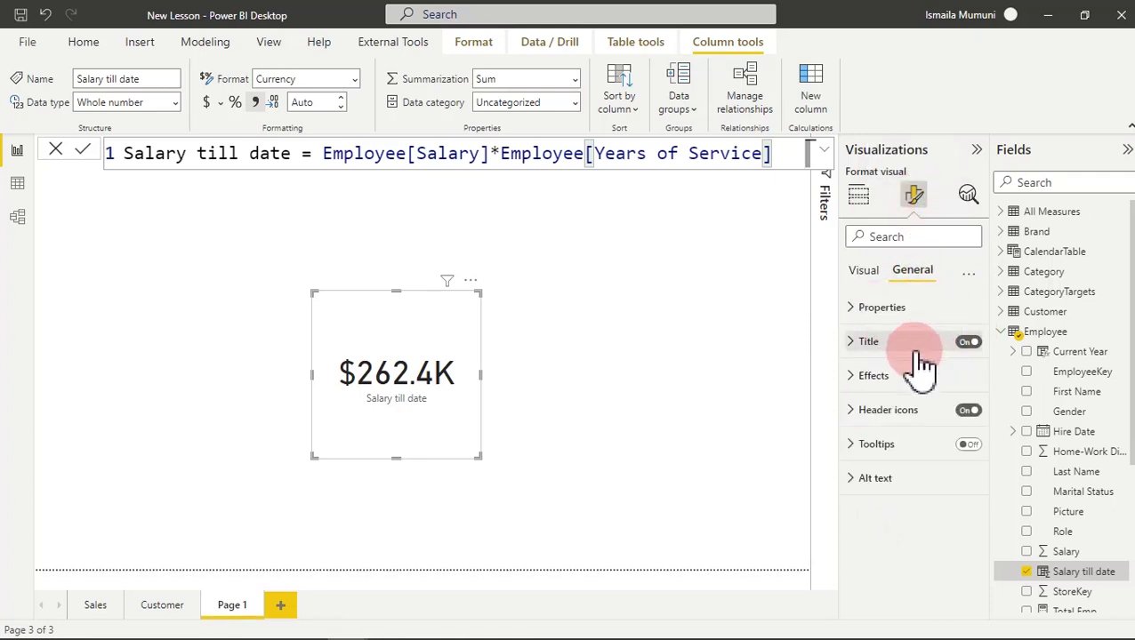
left_click(907, 347)
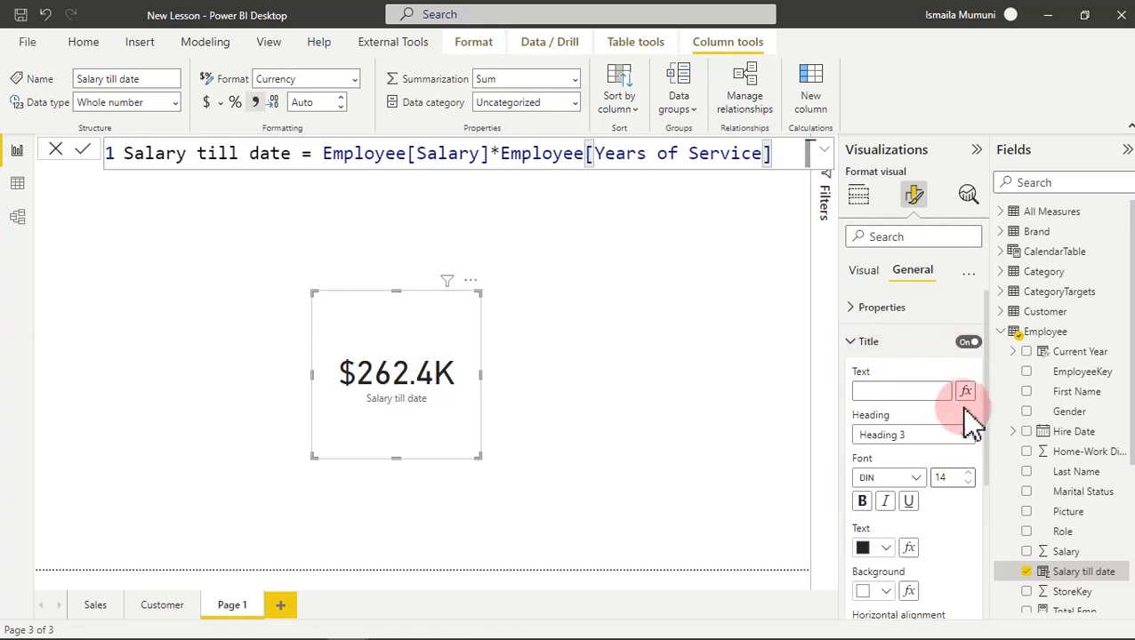
left_click(921, 349)
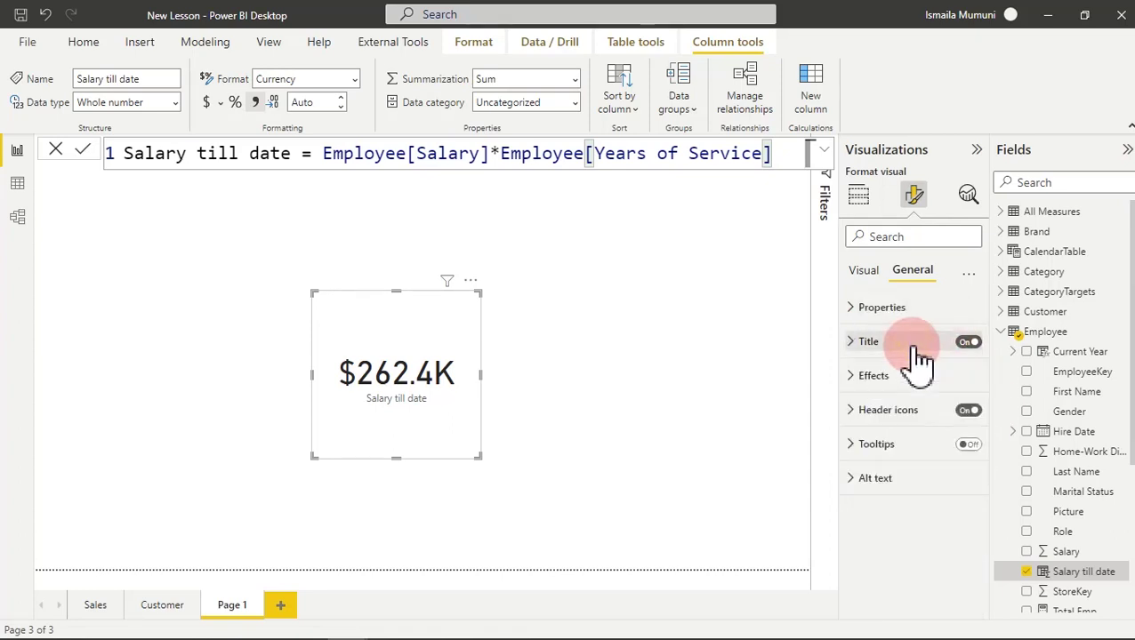
left_click(897, 380)
left_click(961, 409)
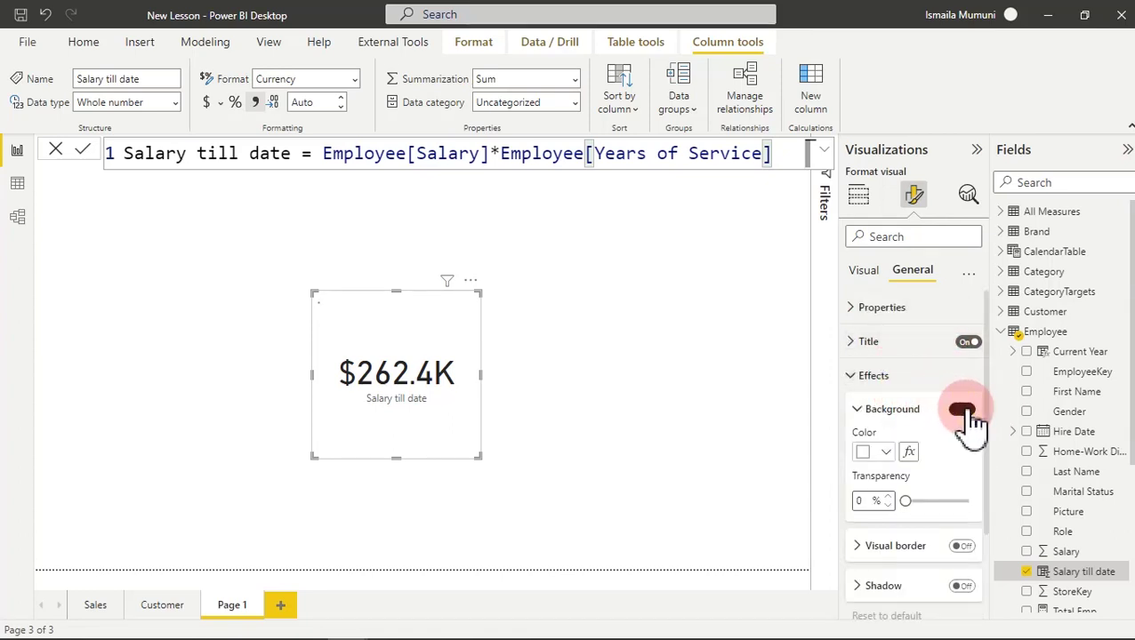
Hide the Salary till date category label under the card's value.
left_click(865, 274)
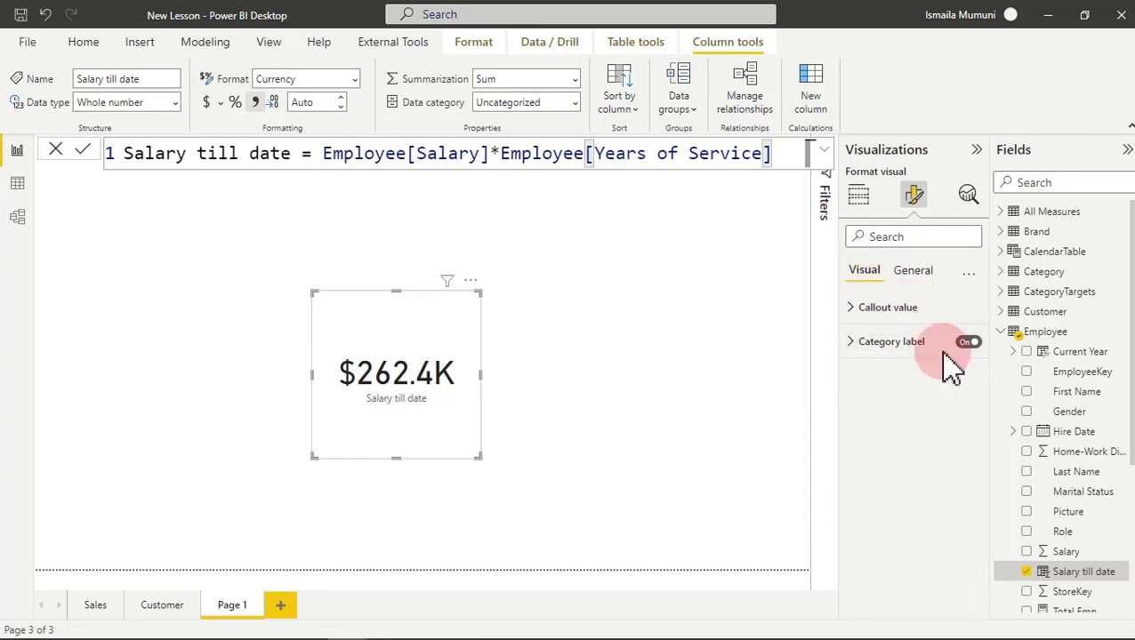
left_click(969, 343)
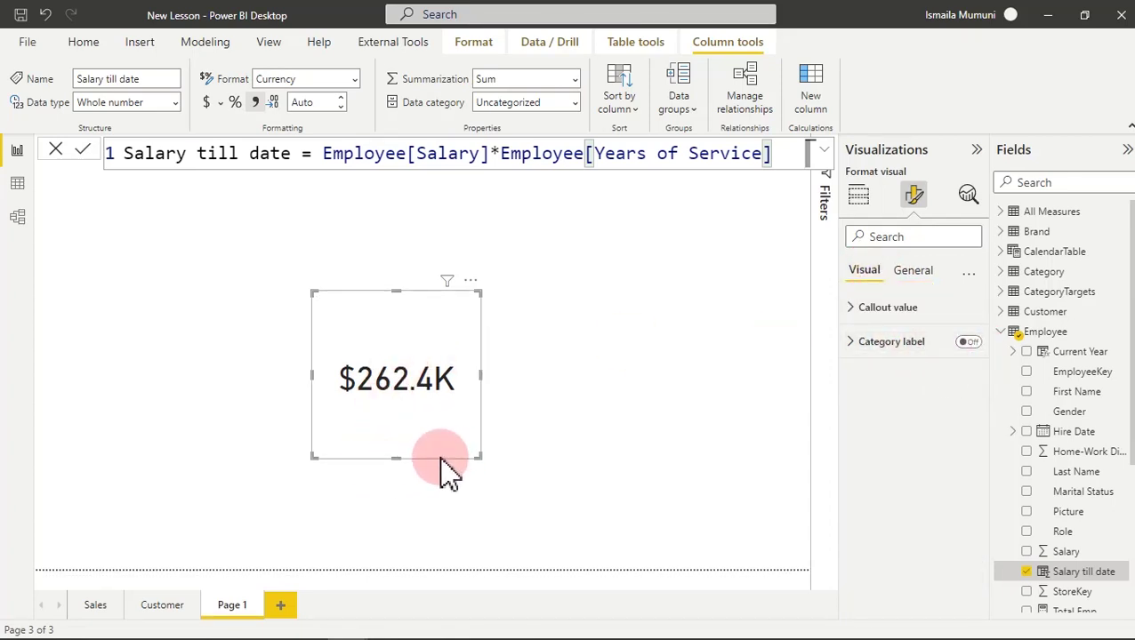
left_click(551, 281)
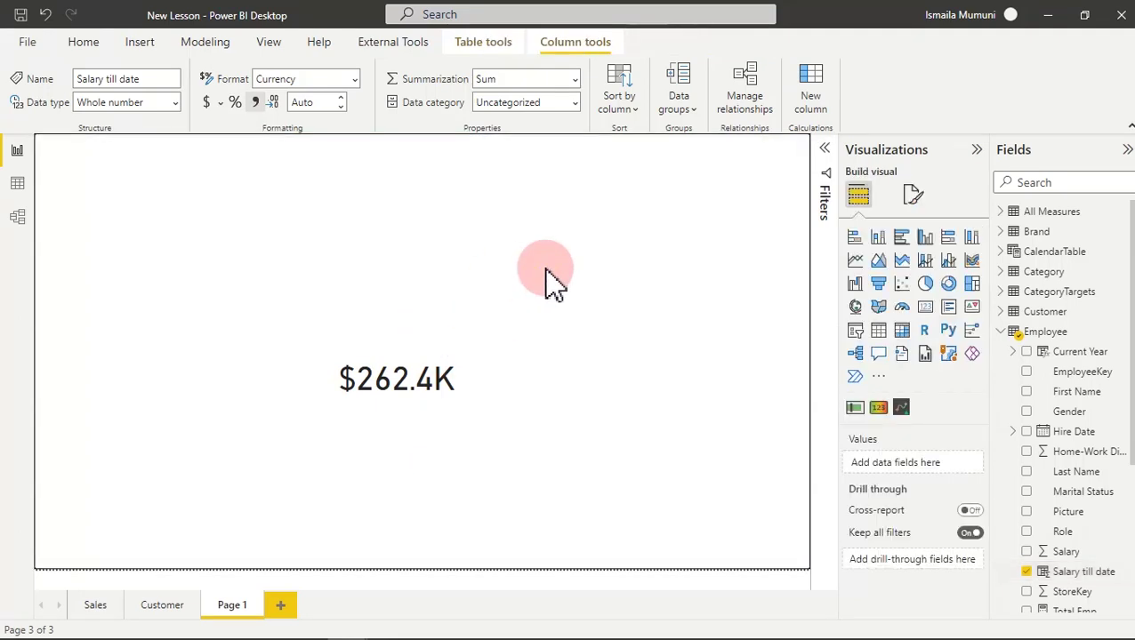
Add a CalendarTable Year slicer in List style at the upper right.
left_click(855, 334)
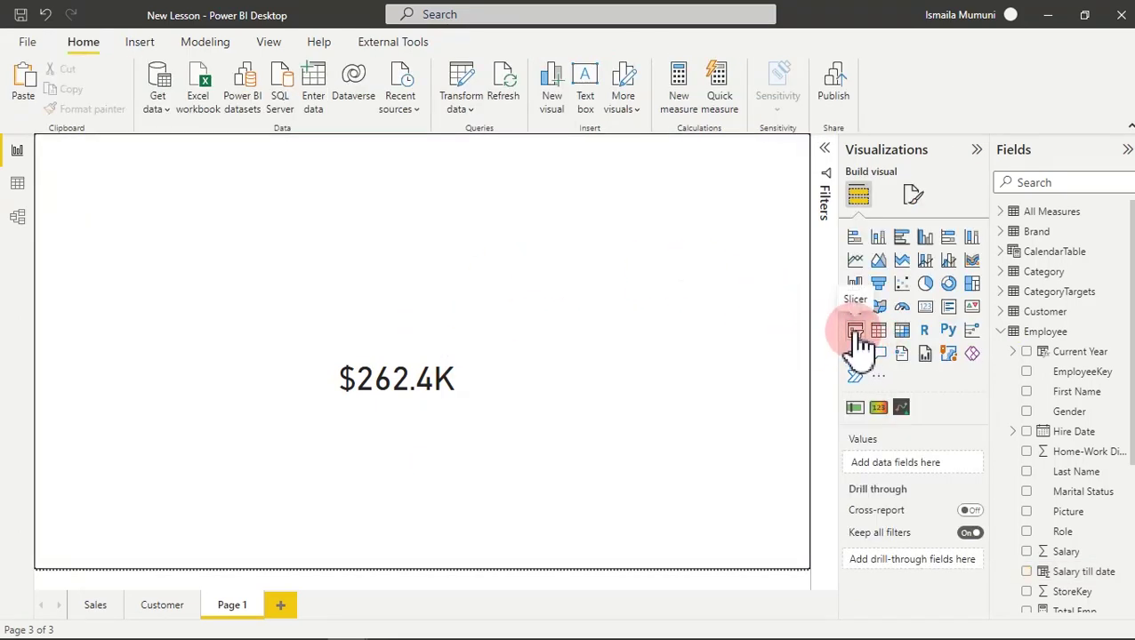
left_click_drag(198, 230, 671, 182)
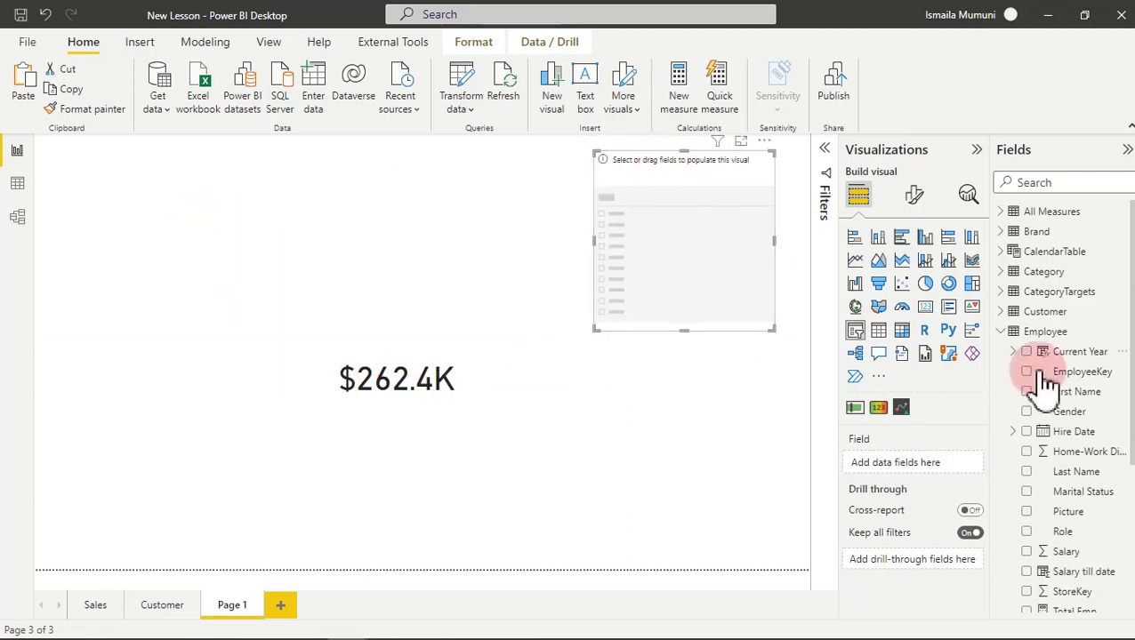
left_click(1009, 254)
left_click(1039, 356)
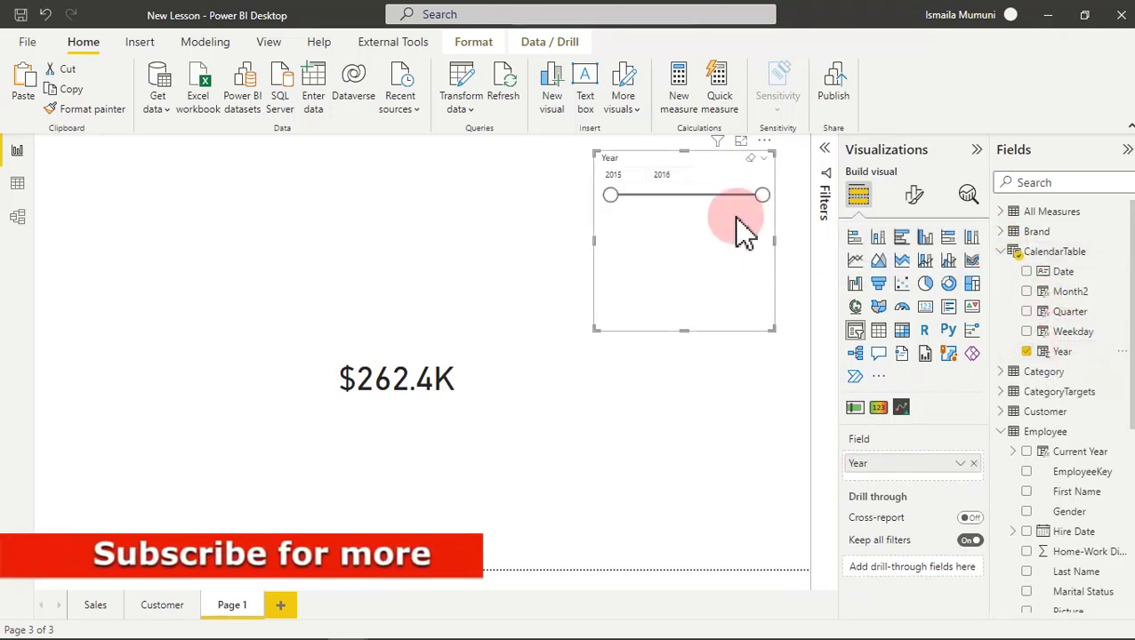
left_click(762, 160)
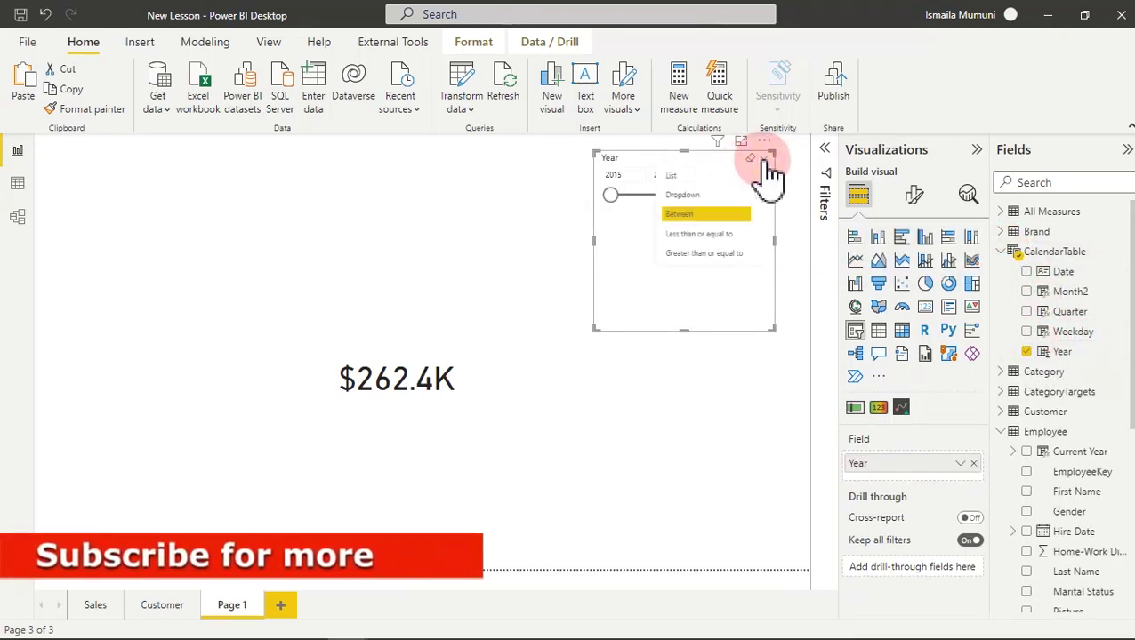
left_click(690, 178)
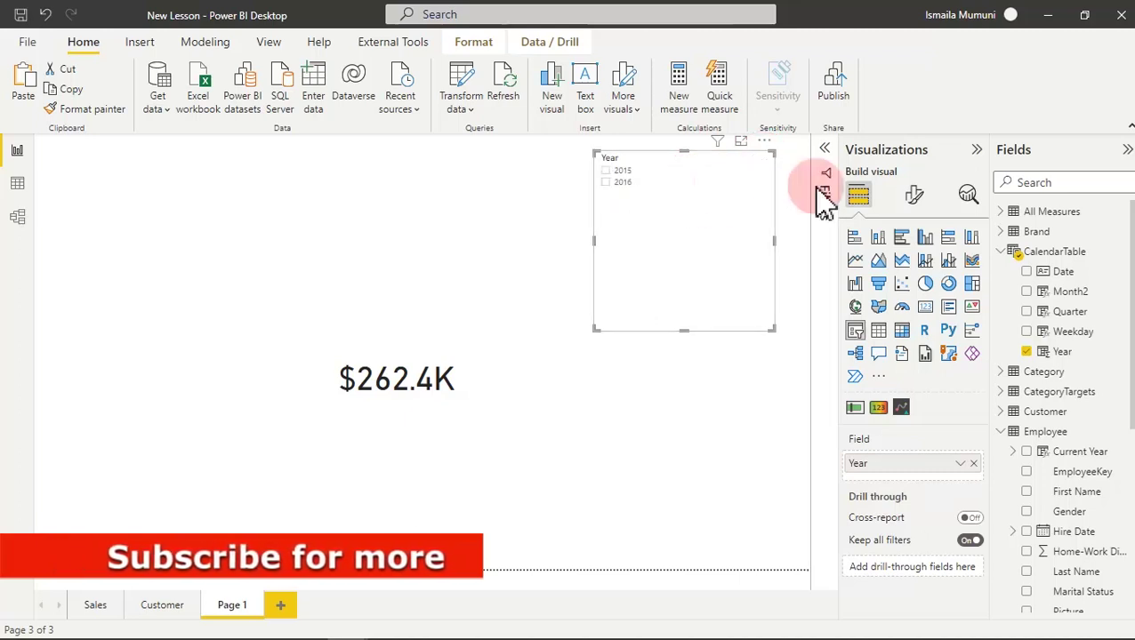
Make the Year slicer a horizontal, headerless strip, then paste a copy at the top.
left_click(916, 200)
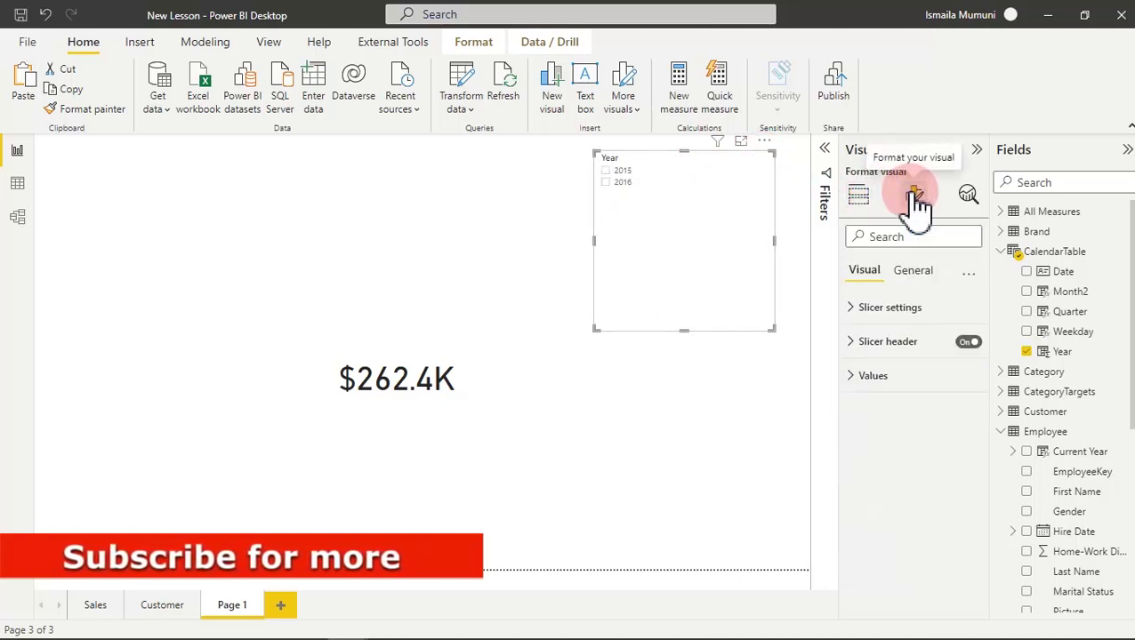
left_click(900, 308)
left_click(931, 385)
left_click(912, 425)
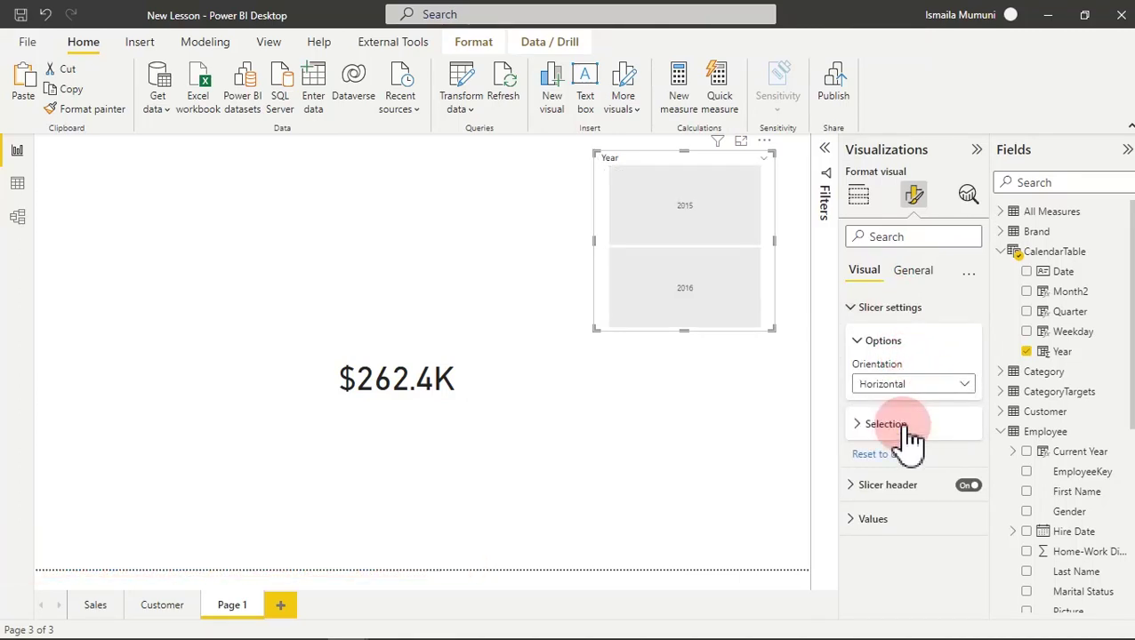
left_click_drag(685, 328, 682, 182)
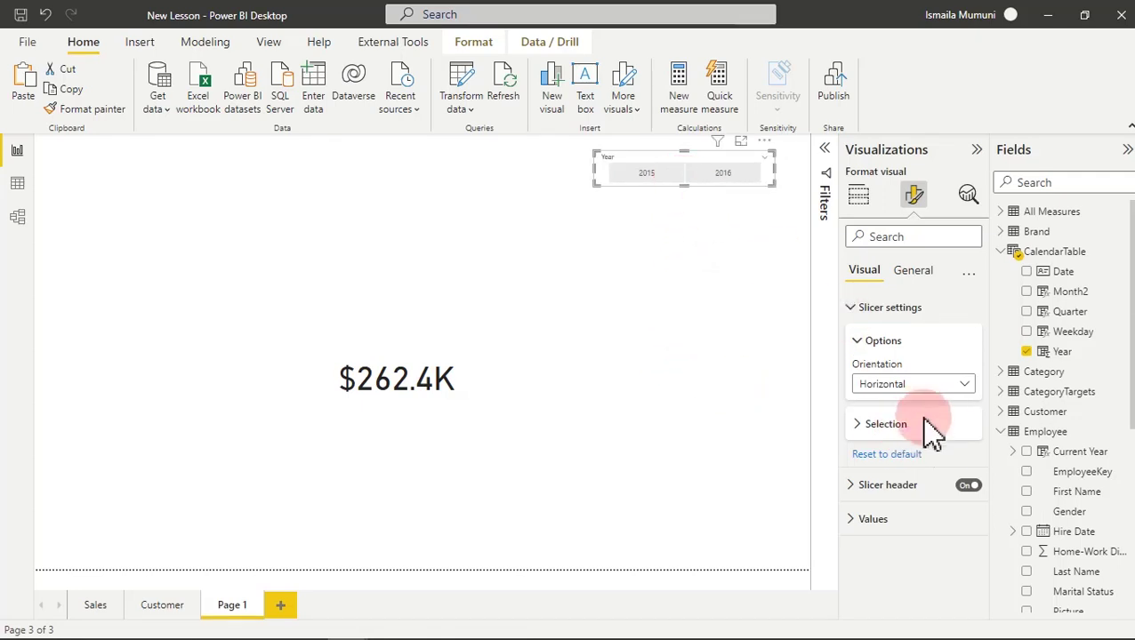
left_click(969, 486)
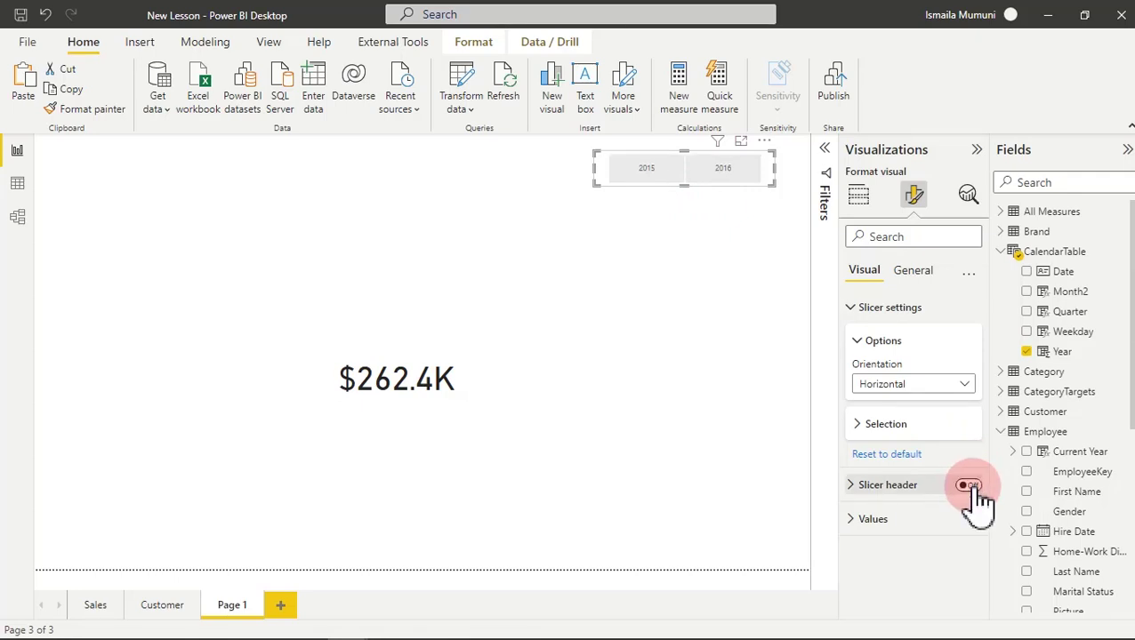
left_click_drag(593, 167, 672, 174)
left_click(721, 158)
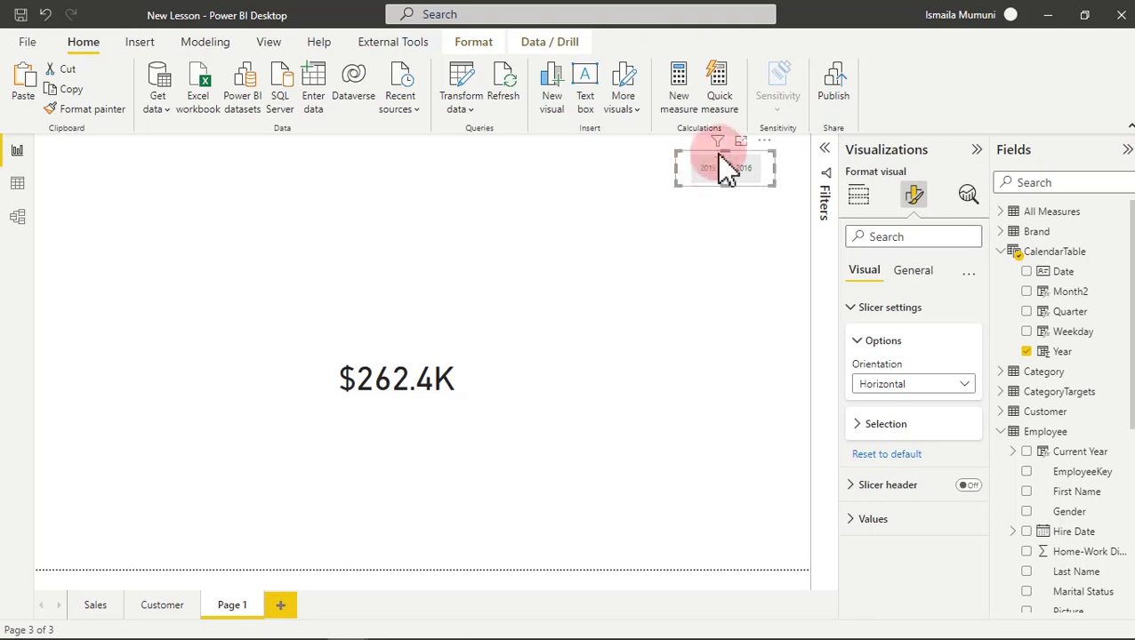
left_click_drag(743, 164, 743, 173)
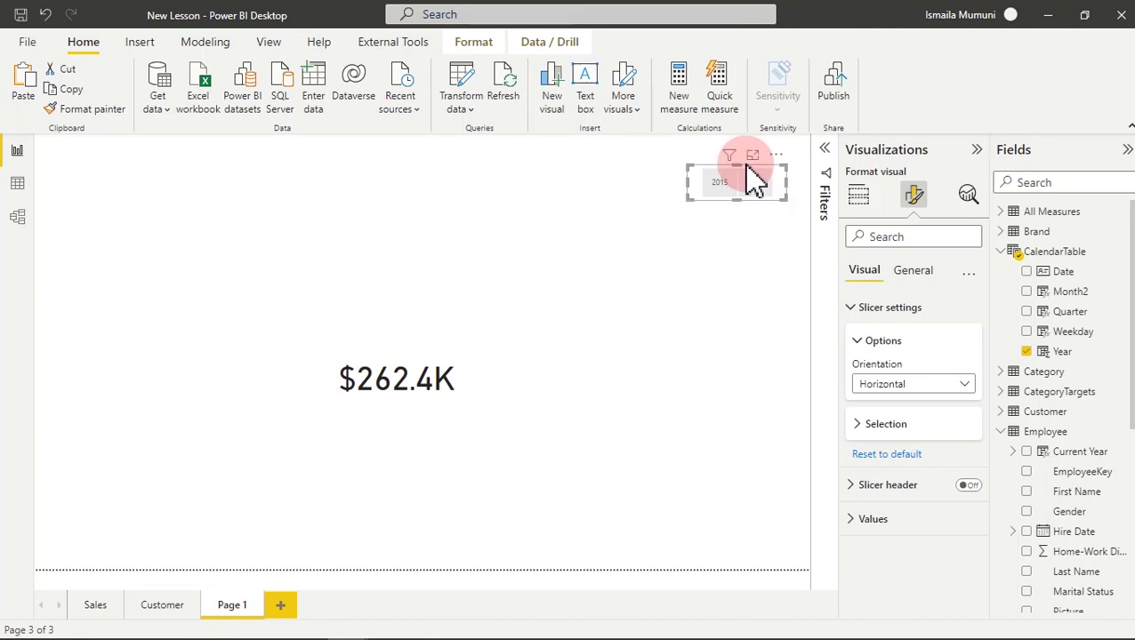
left_click(25, 85)
left_click_drag(620, 182, 300, 194)
Replace Year with Month2 in the copied slicer so it lists Jan–Dec.
left_click_drag(1030, 329, 1034, 354)
left_click(1029, 352)
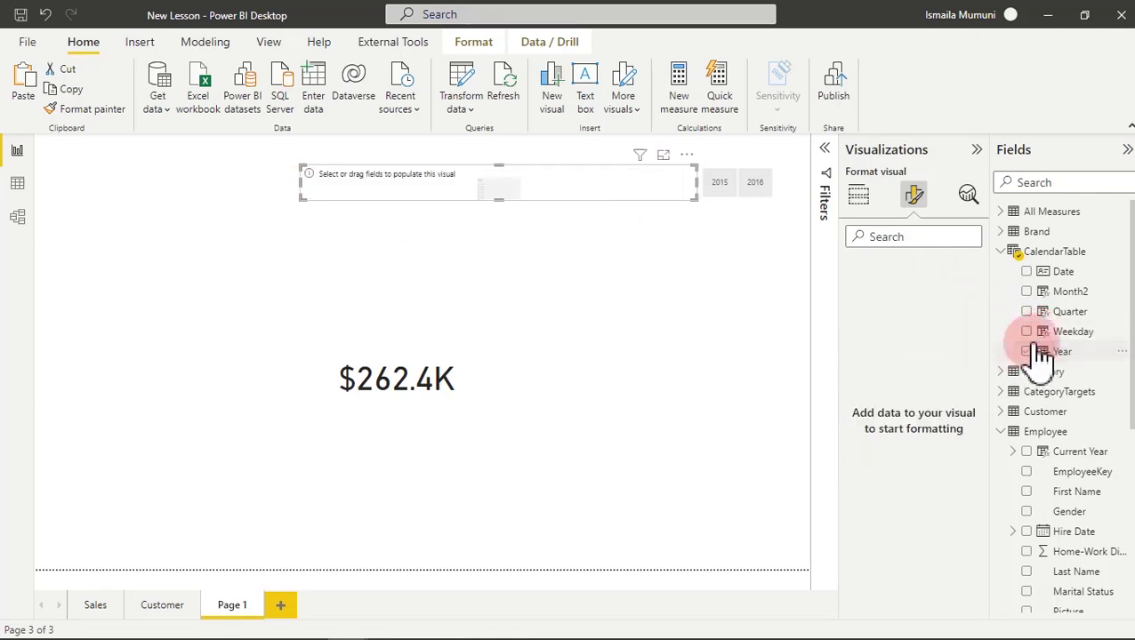
left_click(1032, 298)
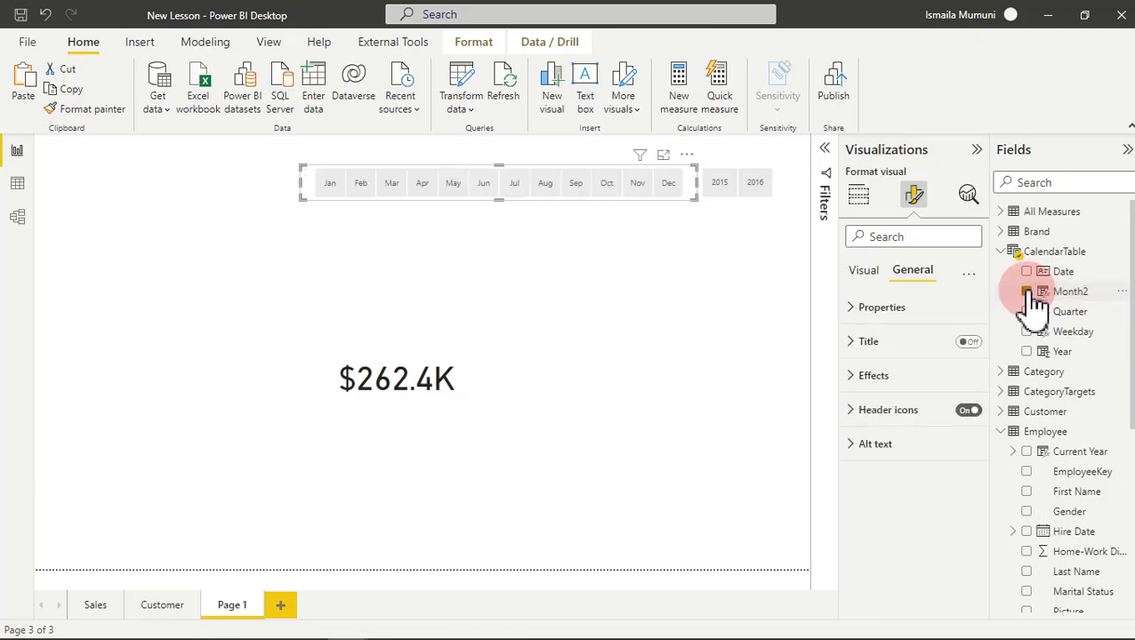
left_click(635, 342)
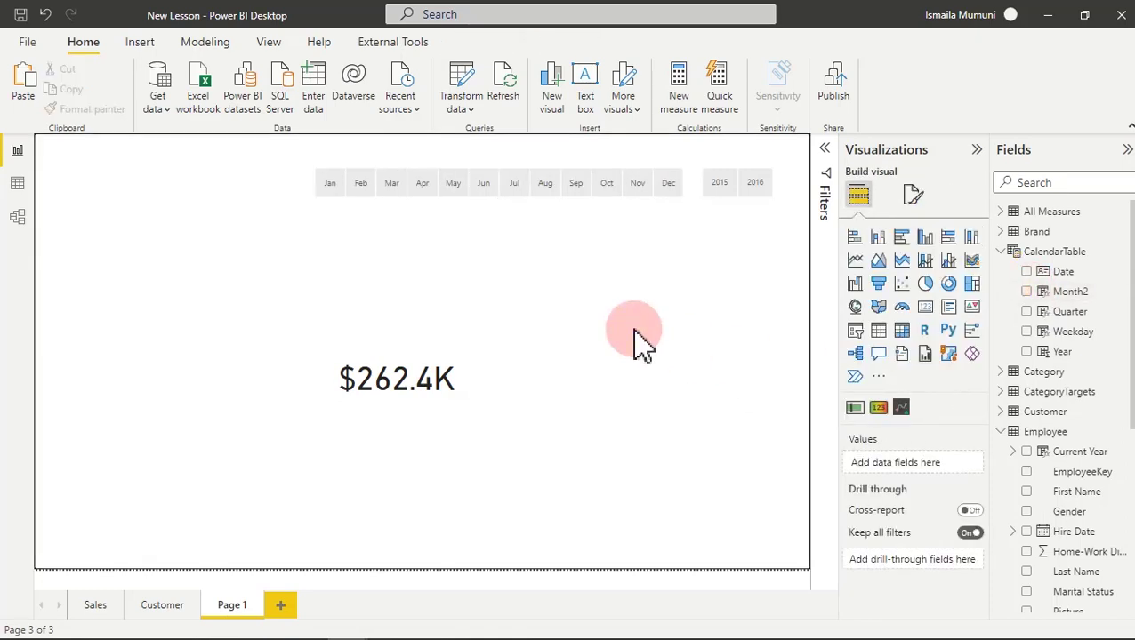
Filter the page to Jun 2015 and switch to the model view.
left_click(488, 196)
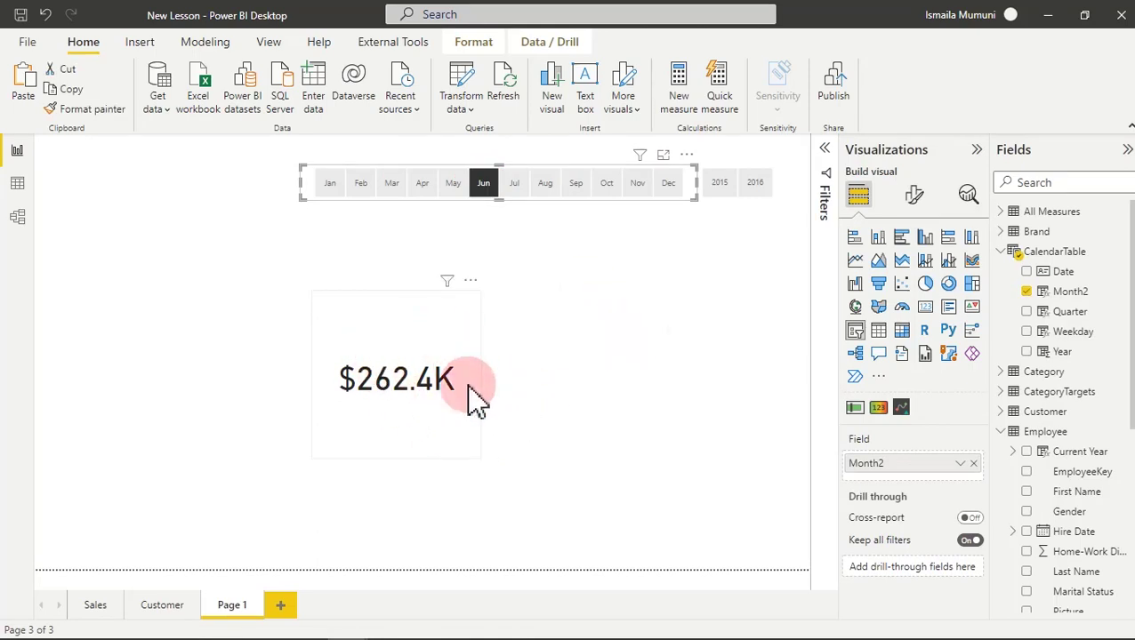
left_click(722, 189)
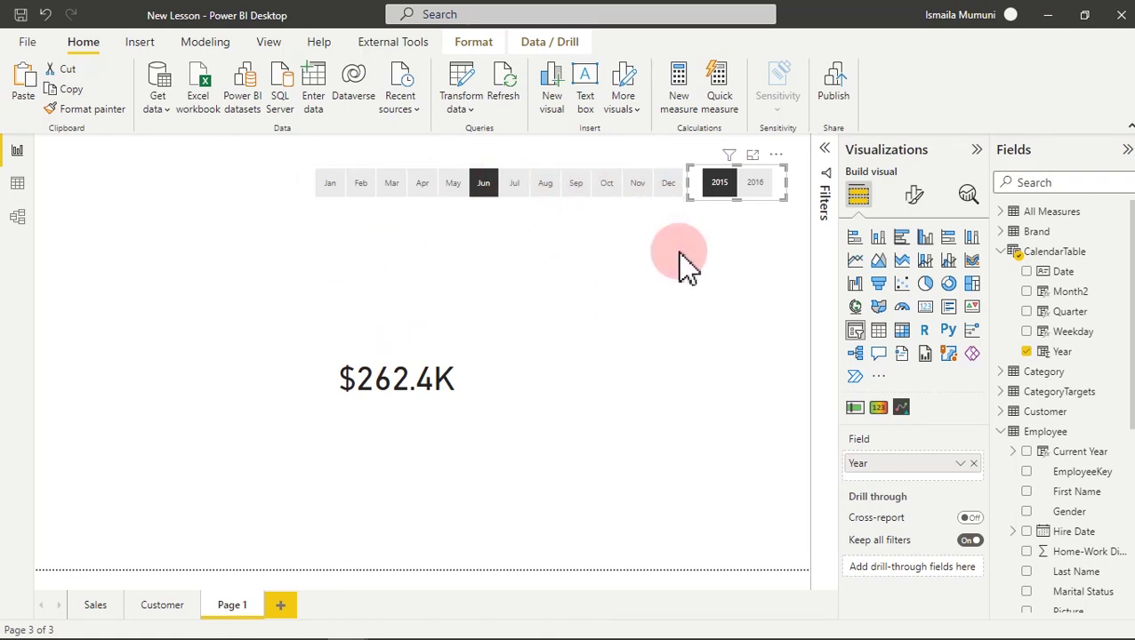
left_click(25, 228)
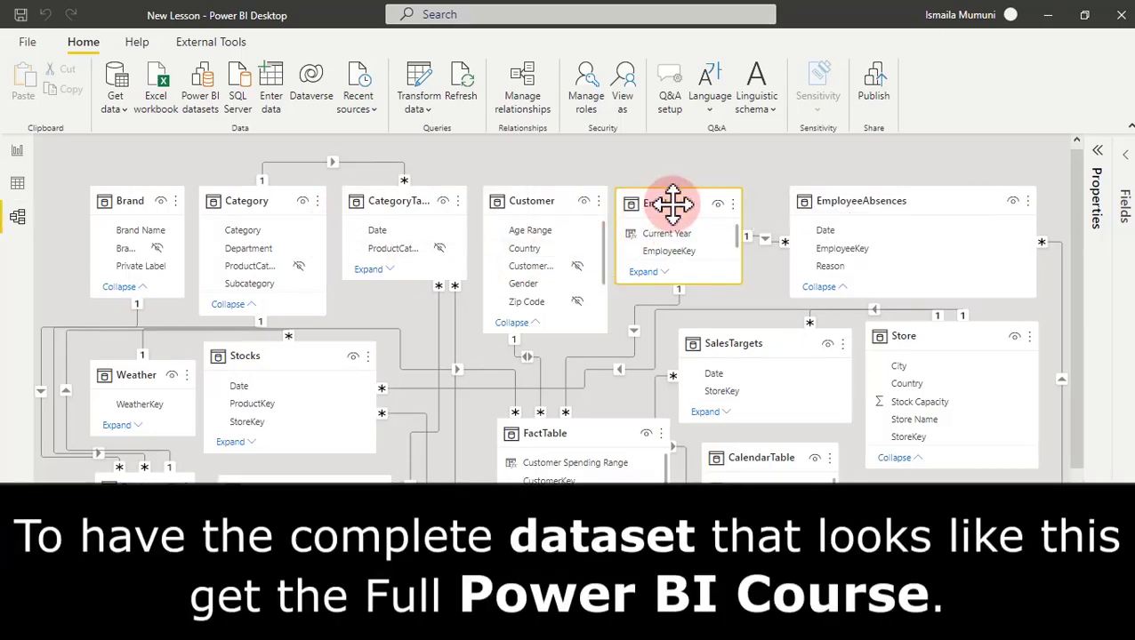
left_click(875, 193)
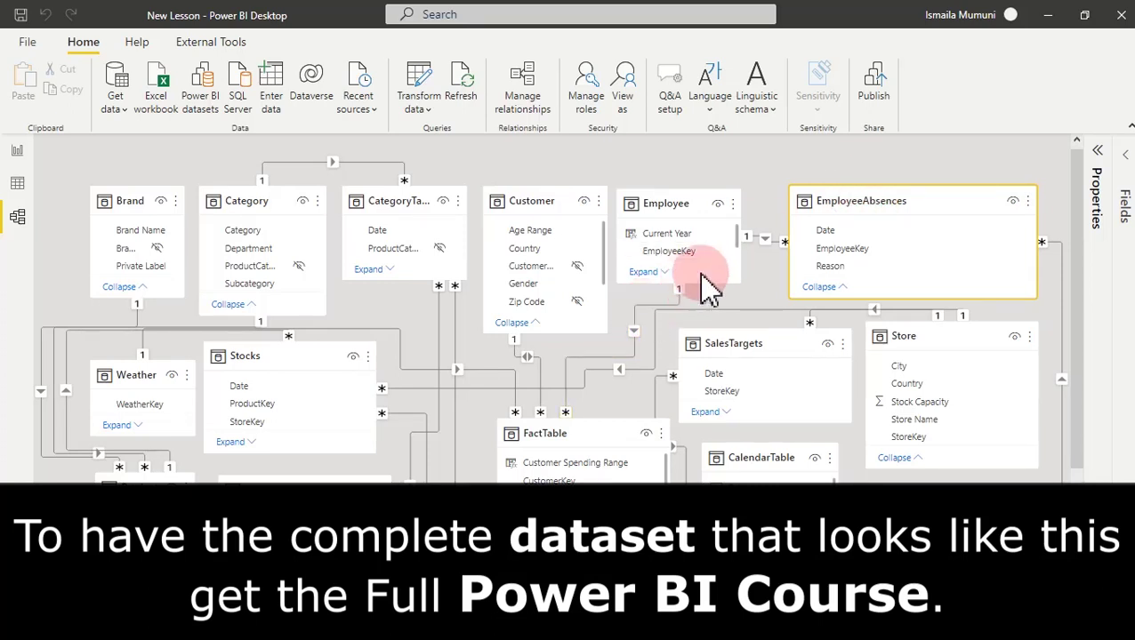
left_click(829, 230)
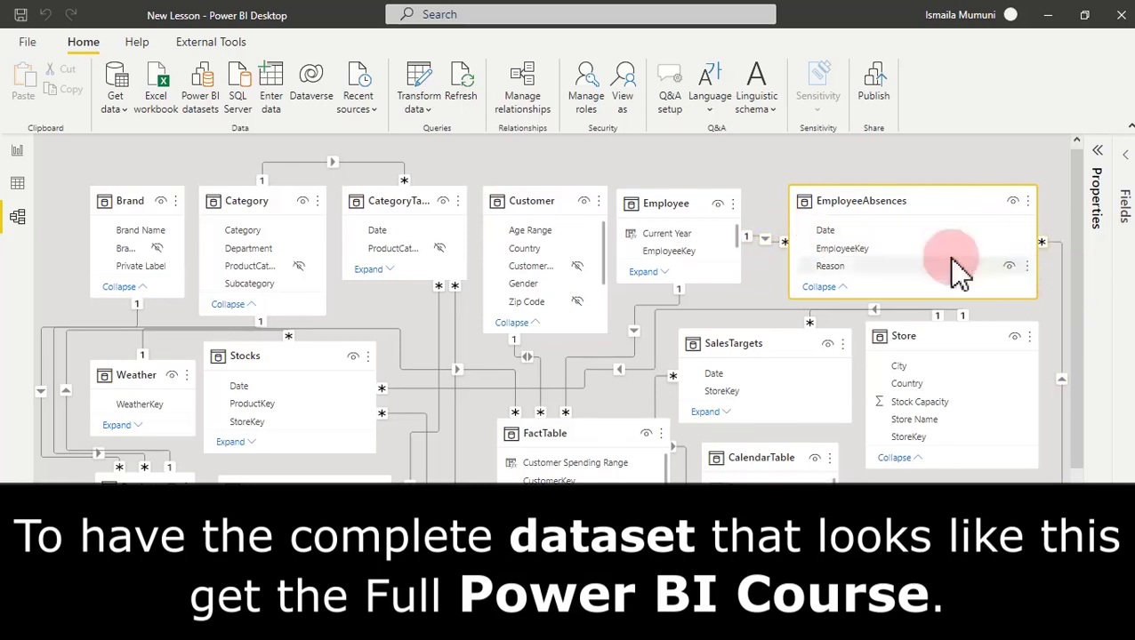
left_click(670, 204)
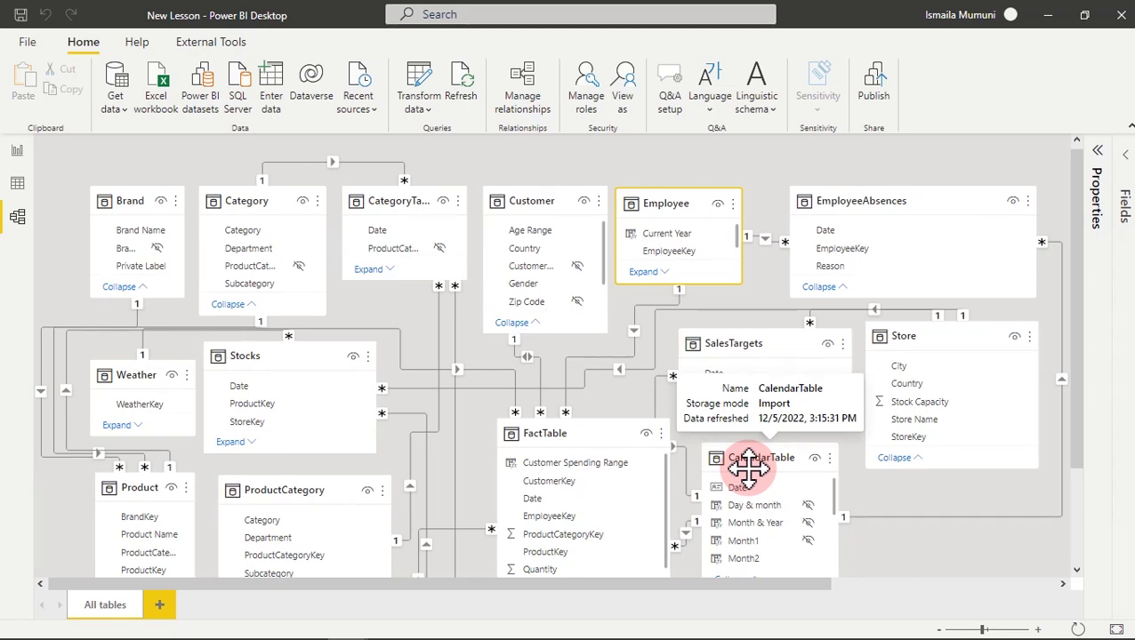
left_click(15, 159)
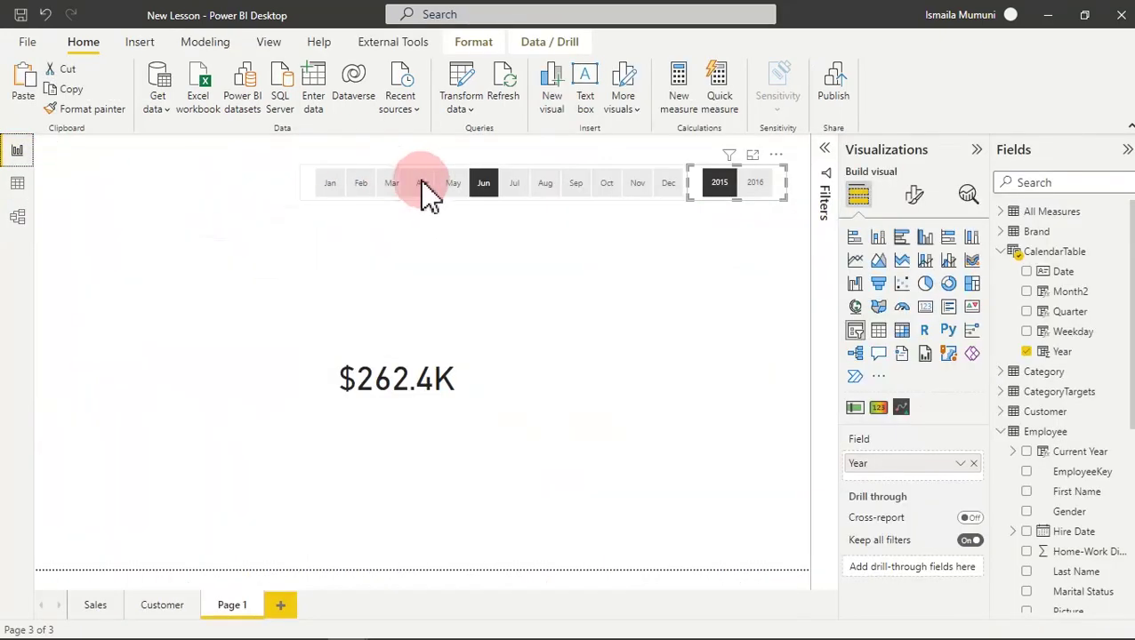
left_click(20, 217)
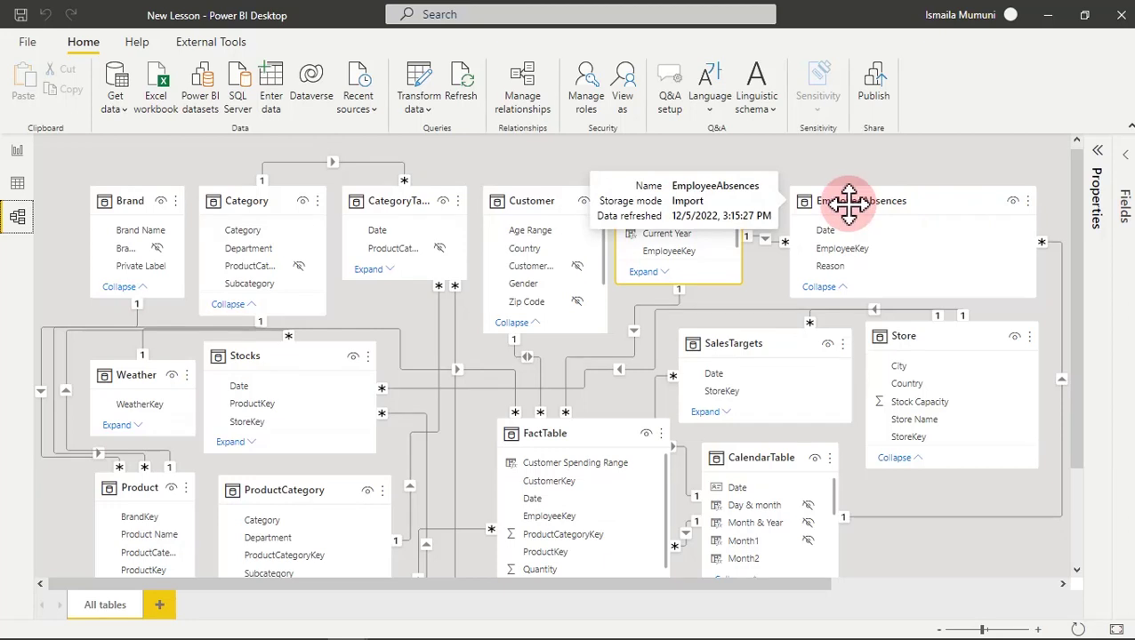
right_click(767, 240)
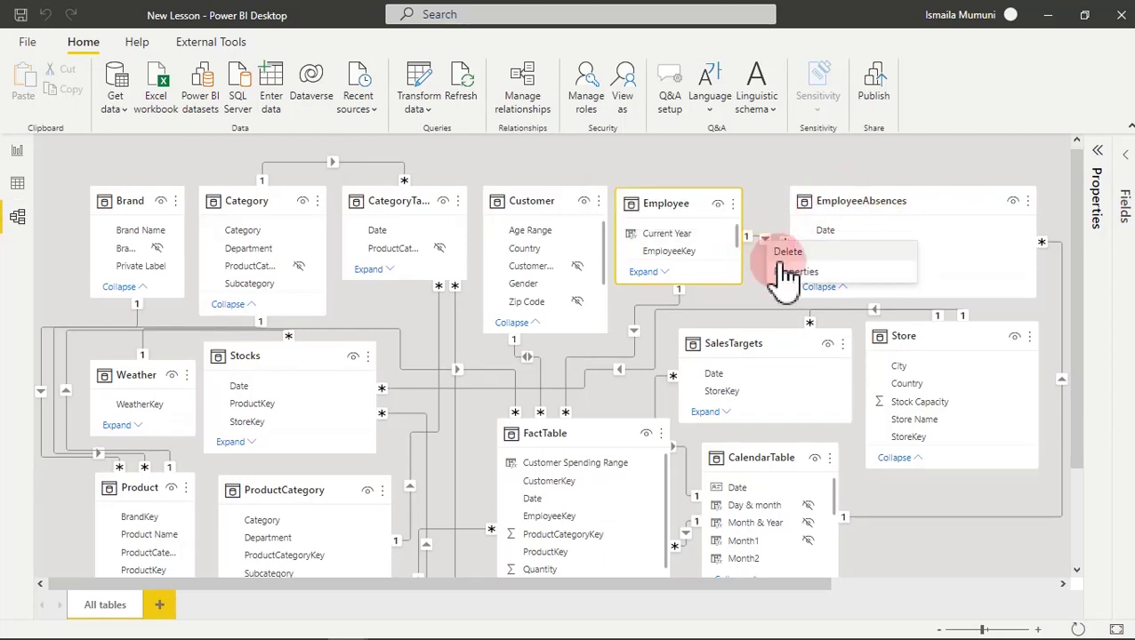
left_click(807, 272)
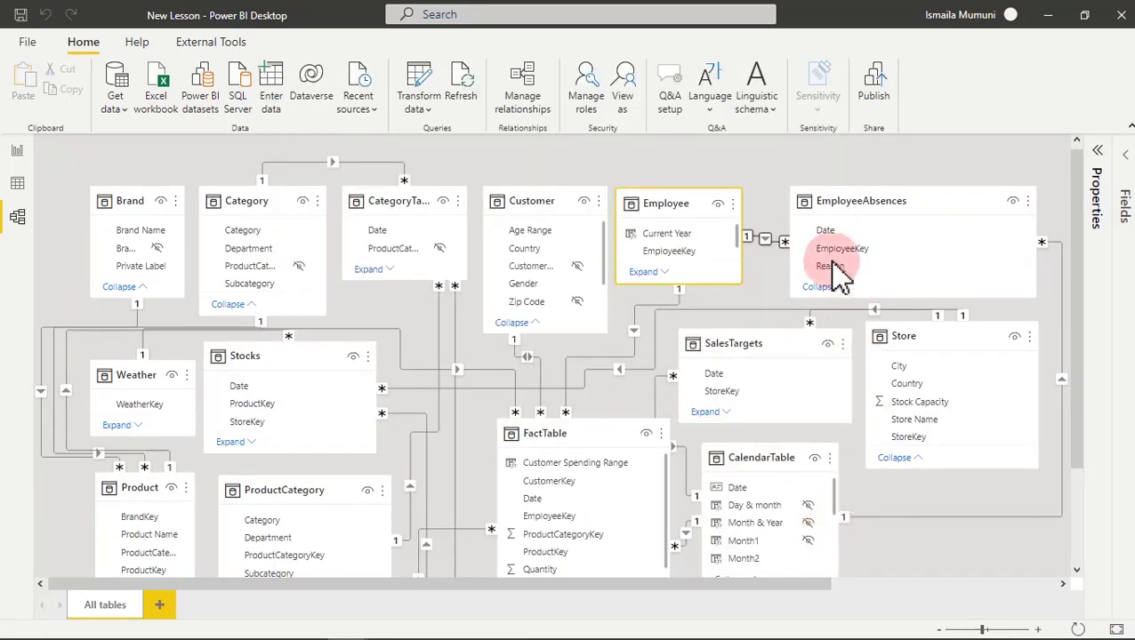
double_click(770, 246)
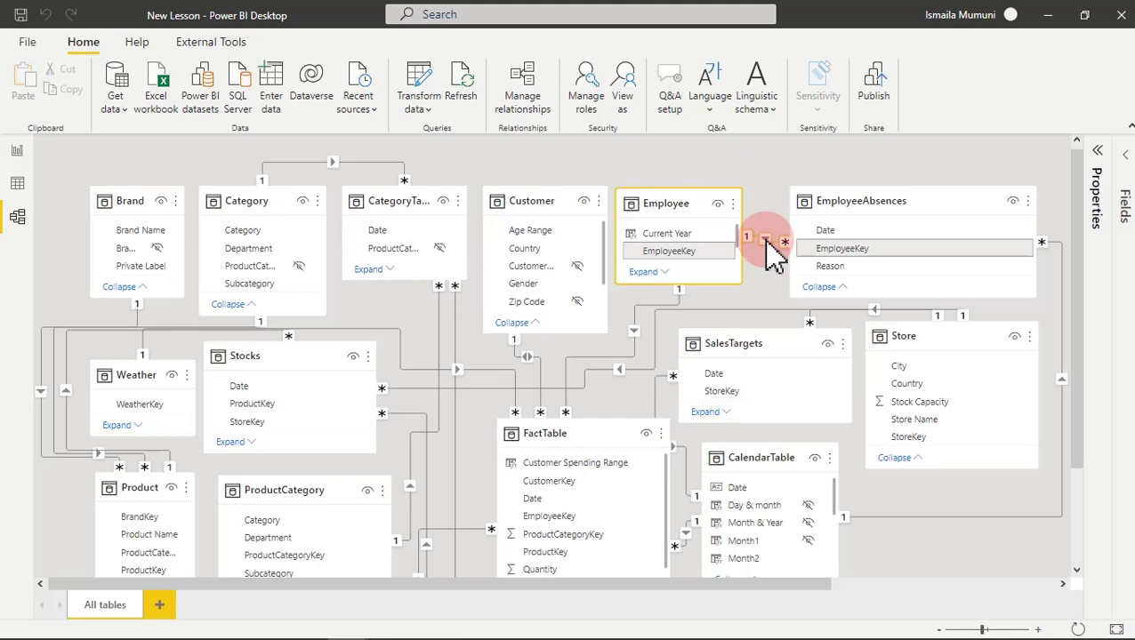
Set the Employee–EmployeeAbsences relationship's cross filter direction to Both and confirm.
double_click(770, 244)
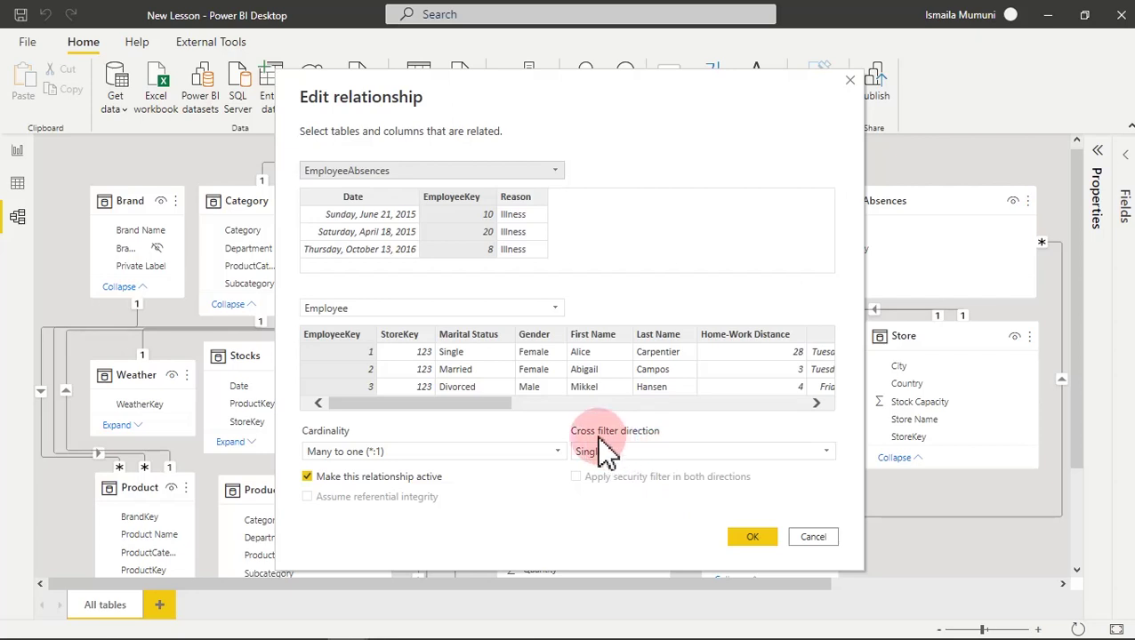
left_click(609, 454)
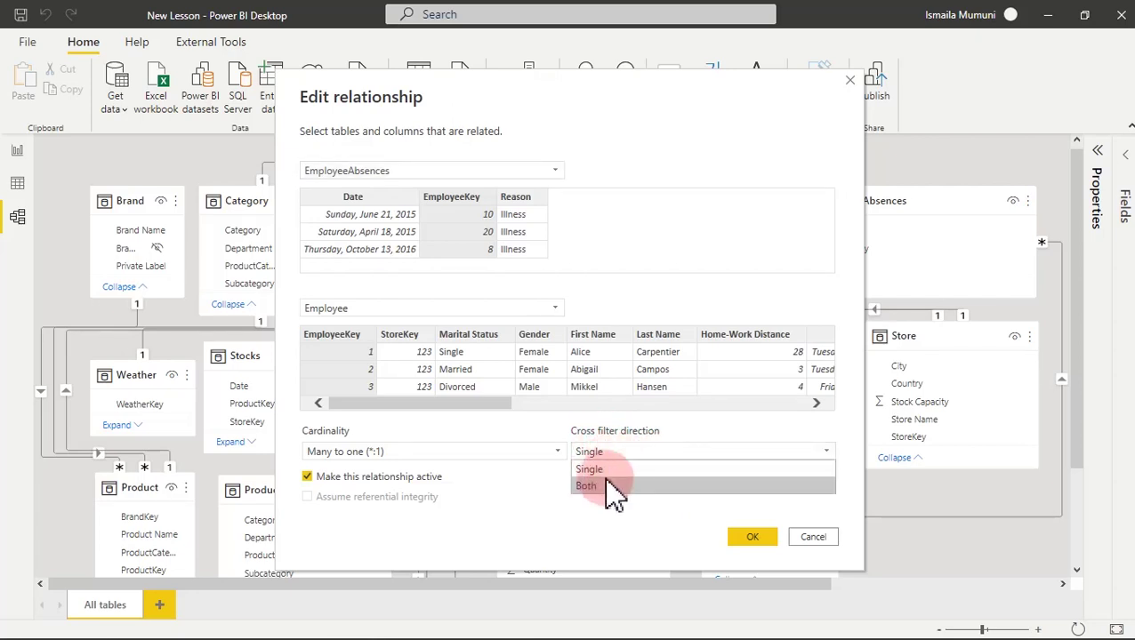
left_click(612, 490)
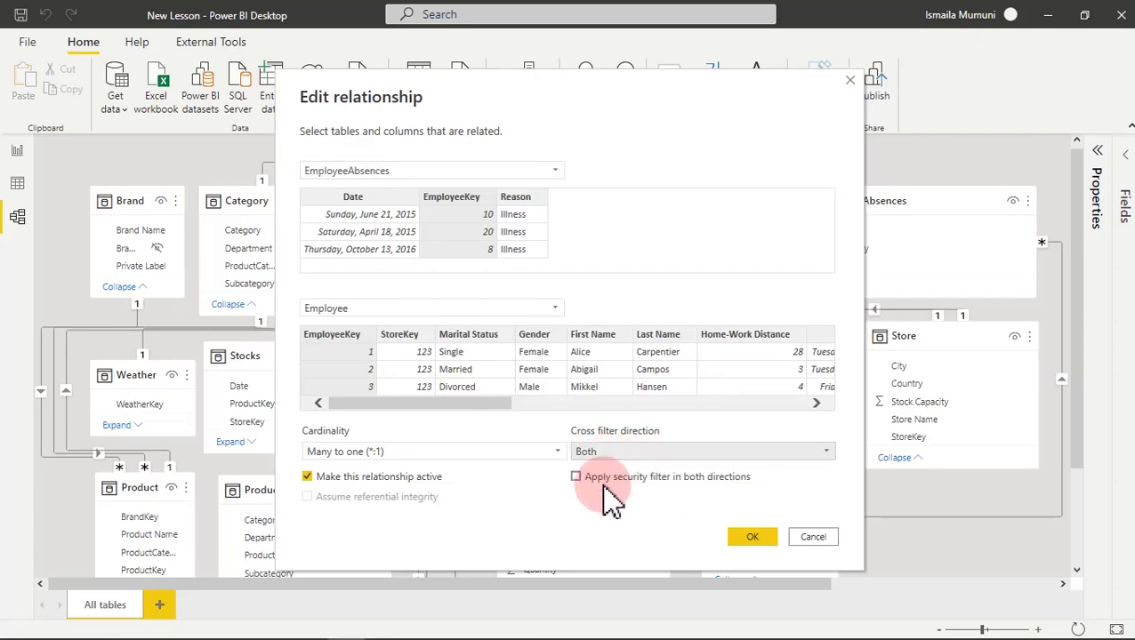
left_click(752, 538)
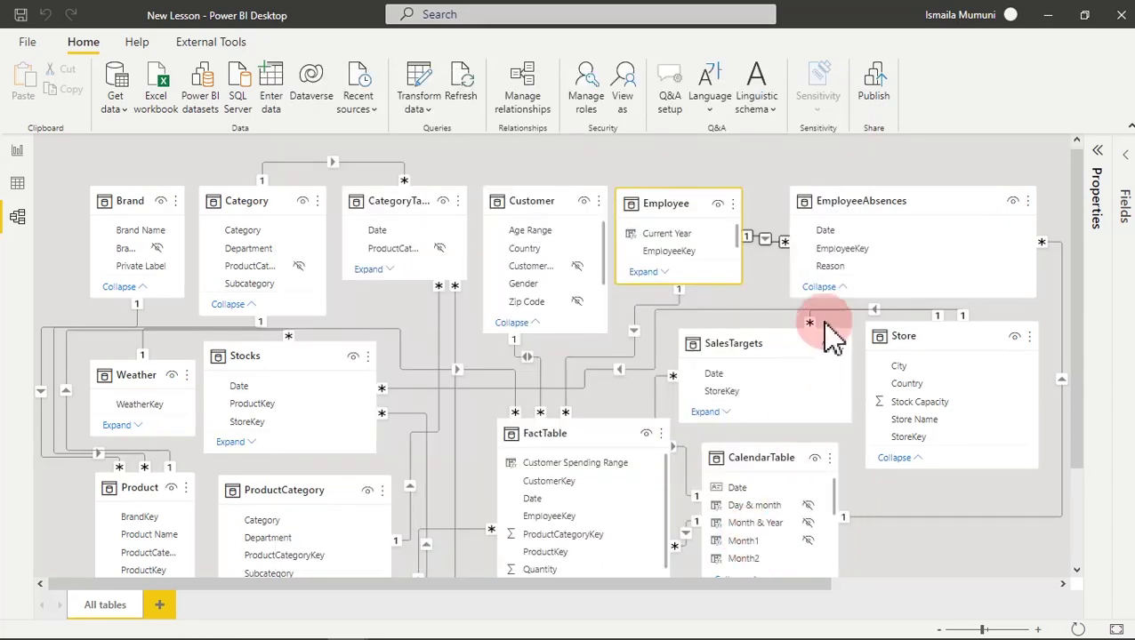
Filter the report page to September so the card reads $38.4K.
left_click(683, 235)
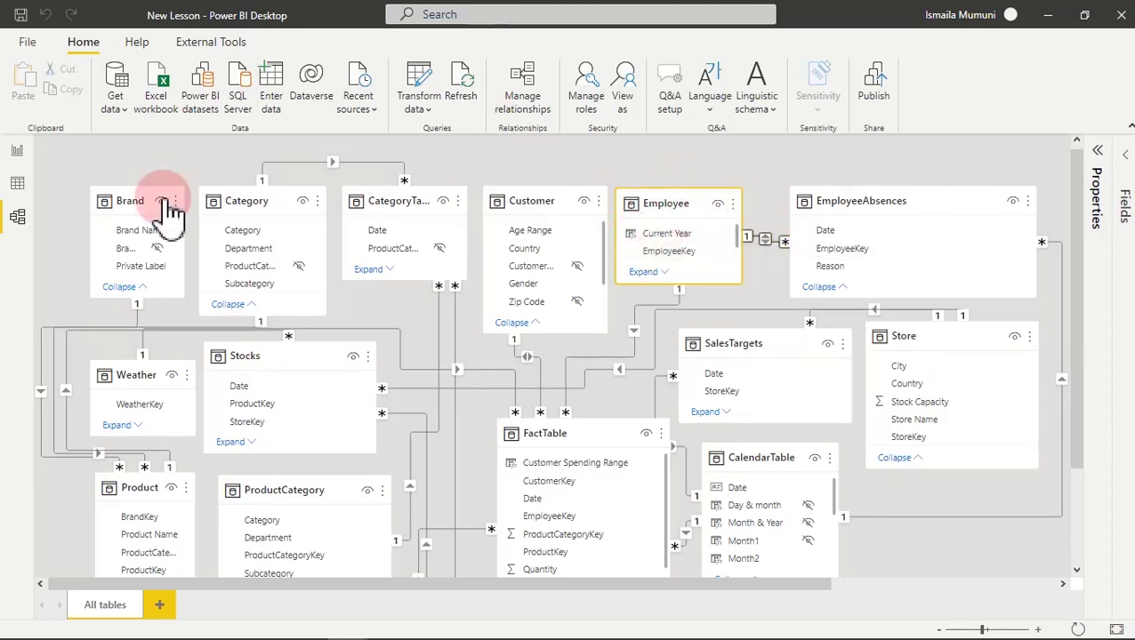
left_click(17, 151)
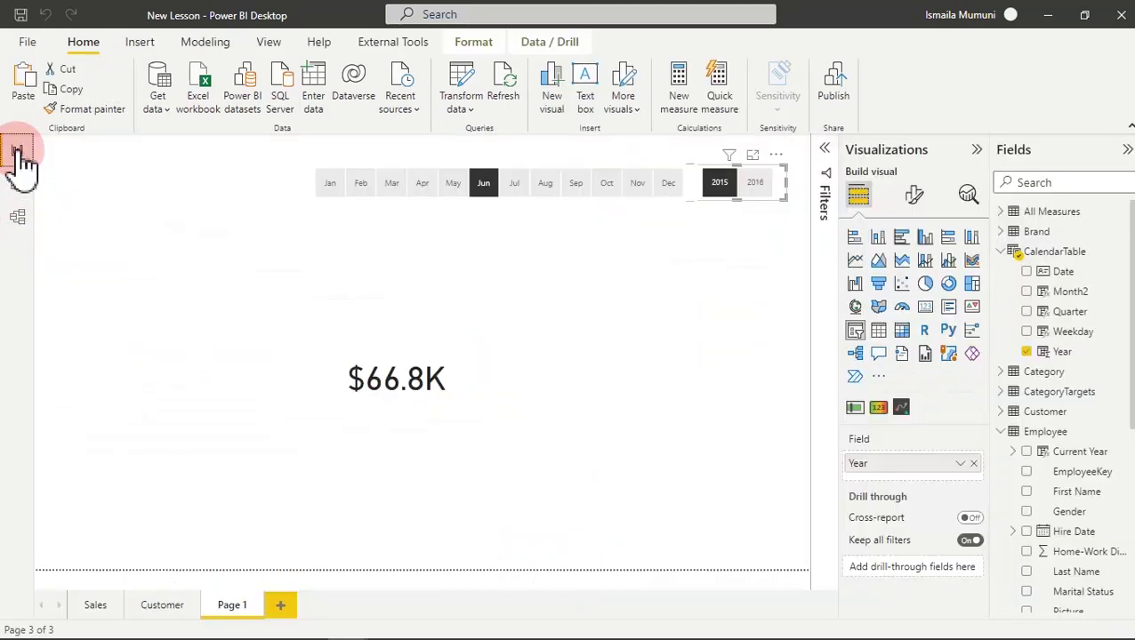
left_click(516, 185)
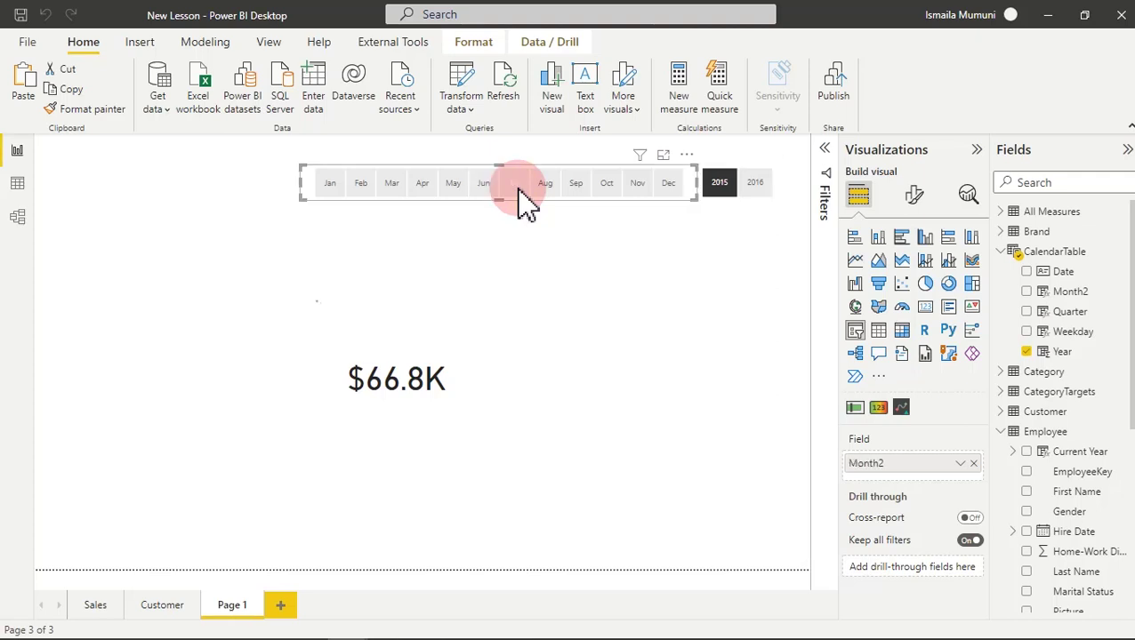
left_click(577, 184)
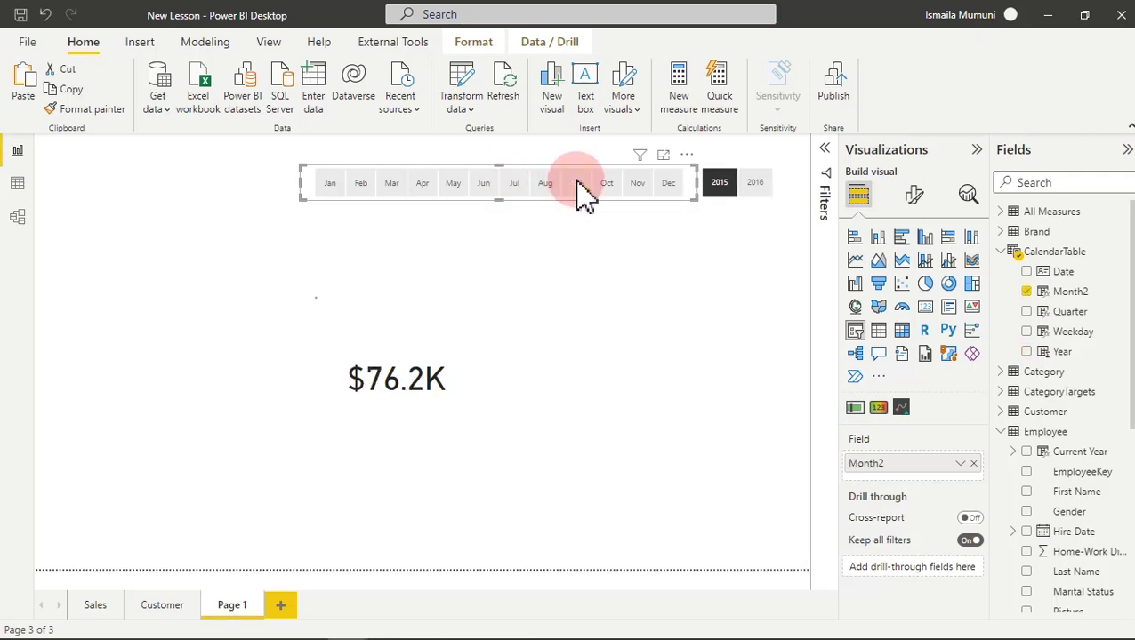
Move the Salary till date card to the left and open Current Year's field menu.
left_click(426, 347)
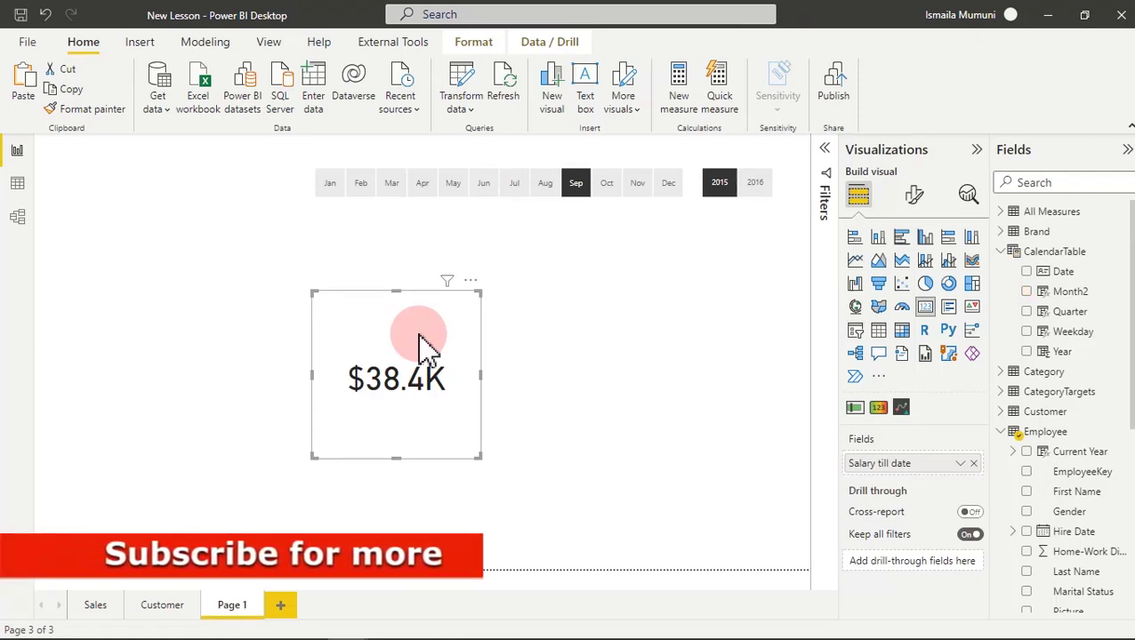
left_click_drag(418, 334, 177, 314)
left_click(726, 361)
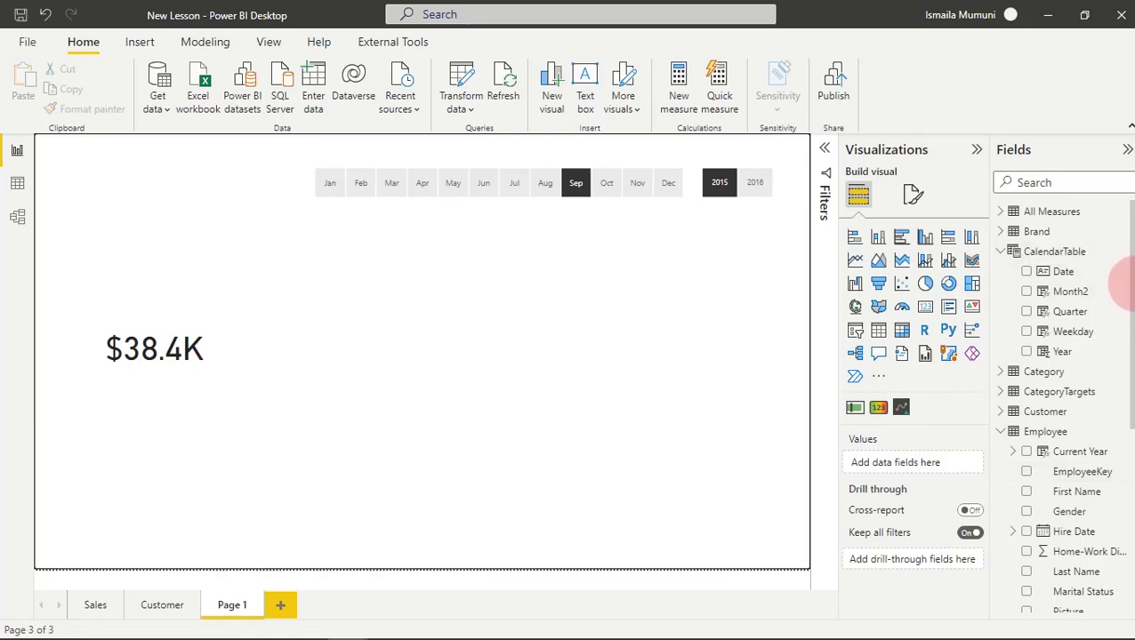
left_click(1080, 453)
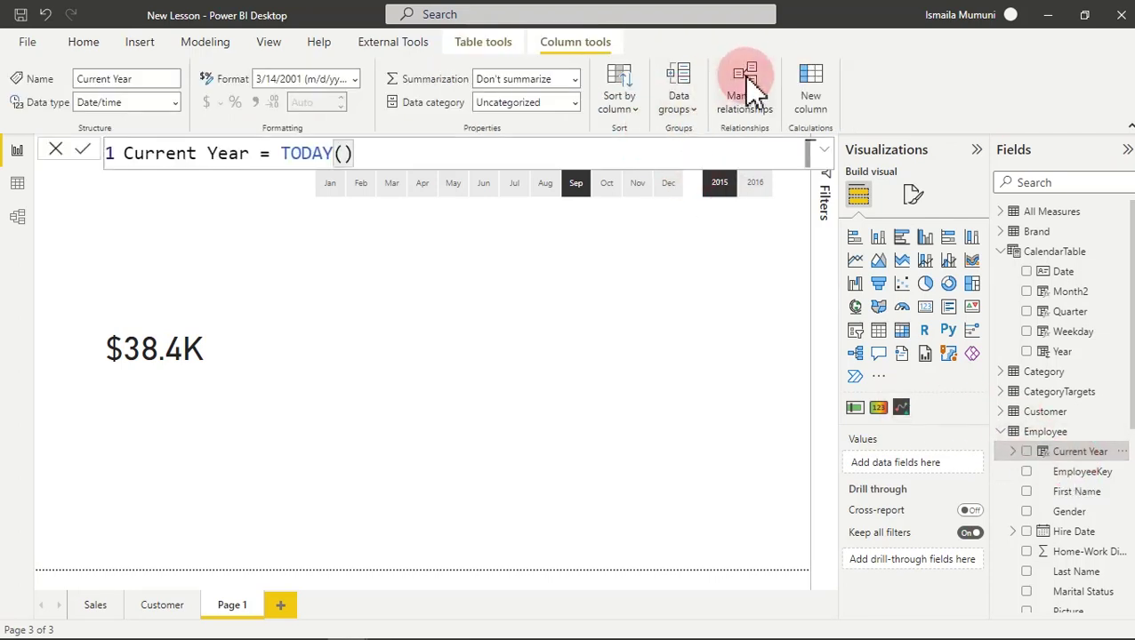
right_click(1085, 468)
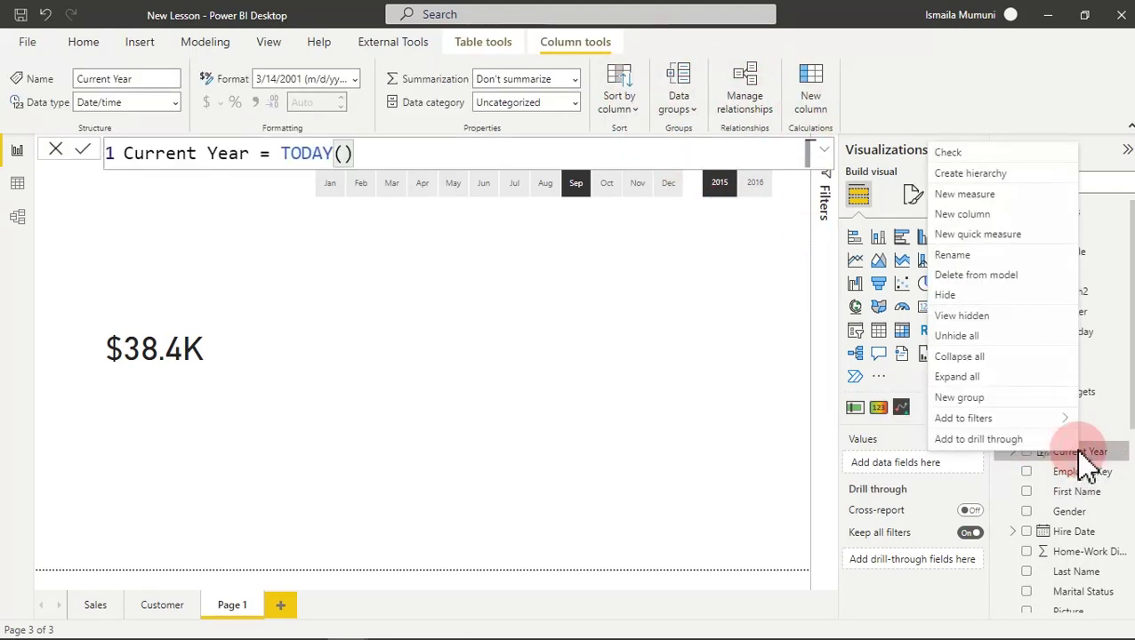
Create a new measure named 'Dynamic title 1' in the Employee table.
left_click(986, 201)
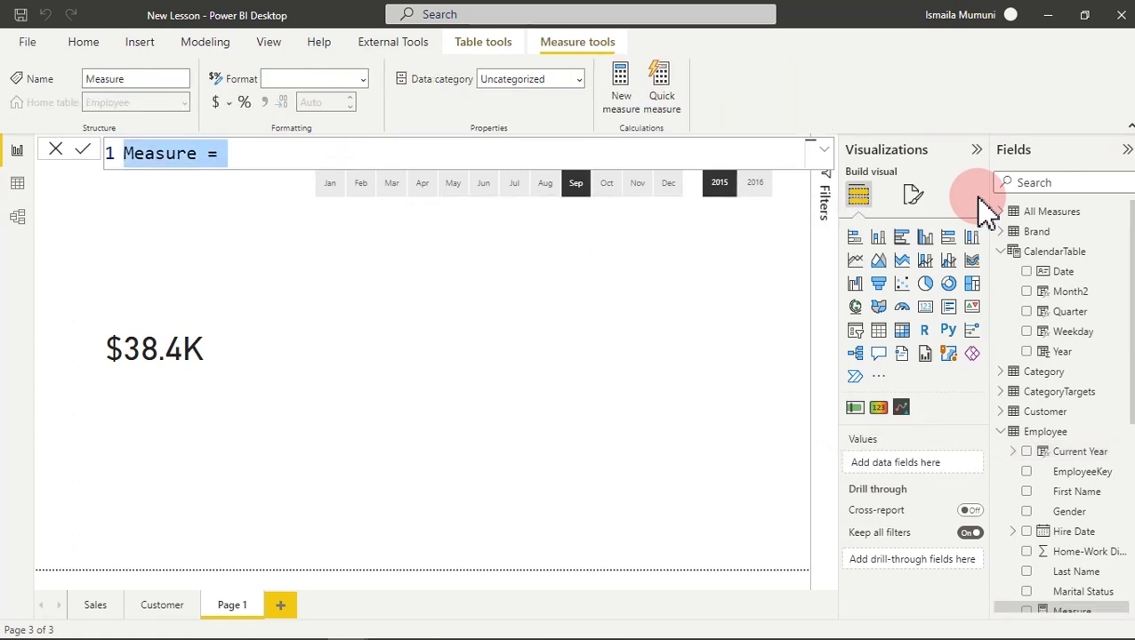
type("Dynamic title 1=")
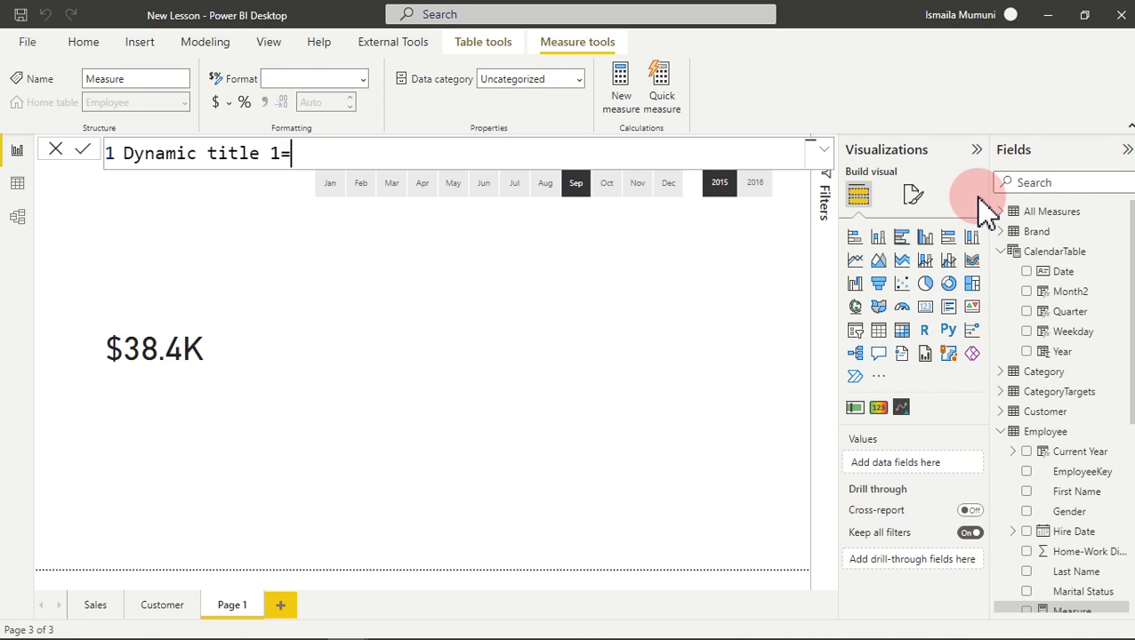
key("shift+Return")
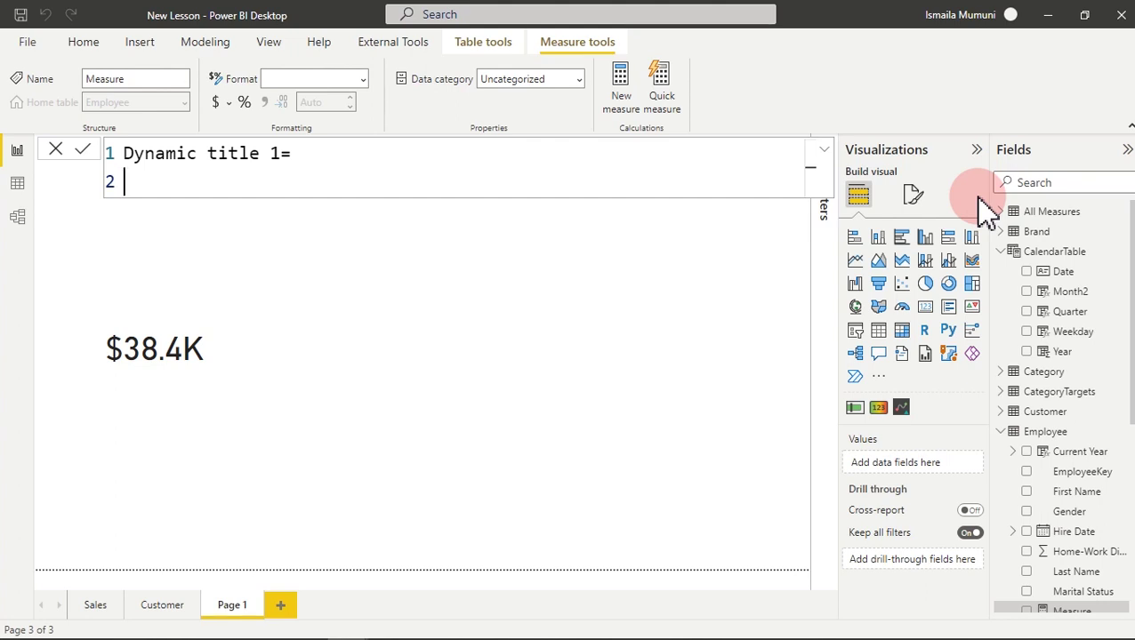
Define VAR SelectedYr = SELECTEDVALUE(CalendarTable[Year]) and begin the SelectedMonth variable.
type("VAR")
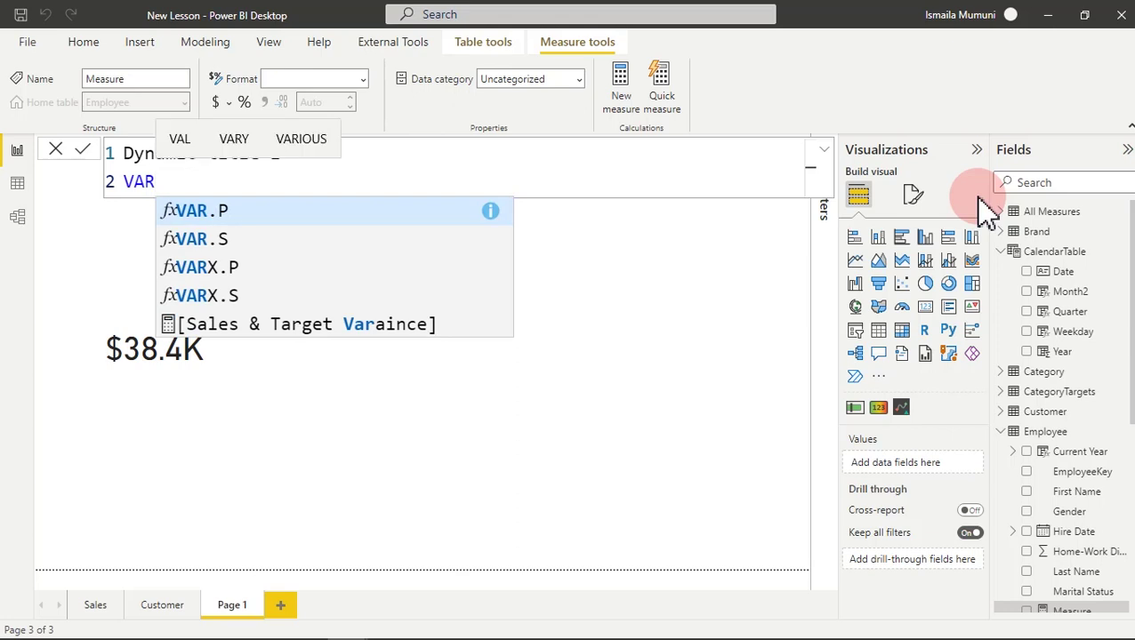
type(" S")
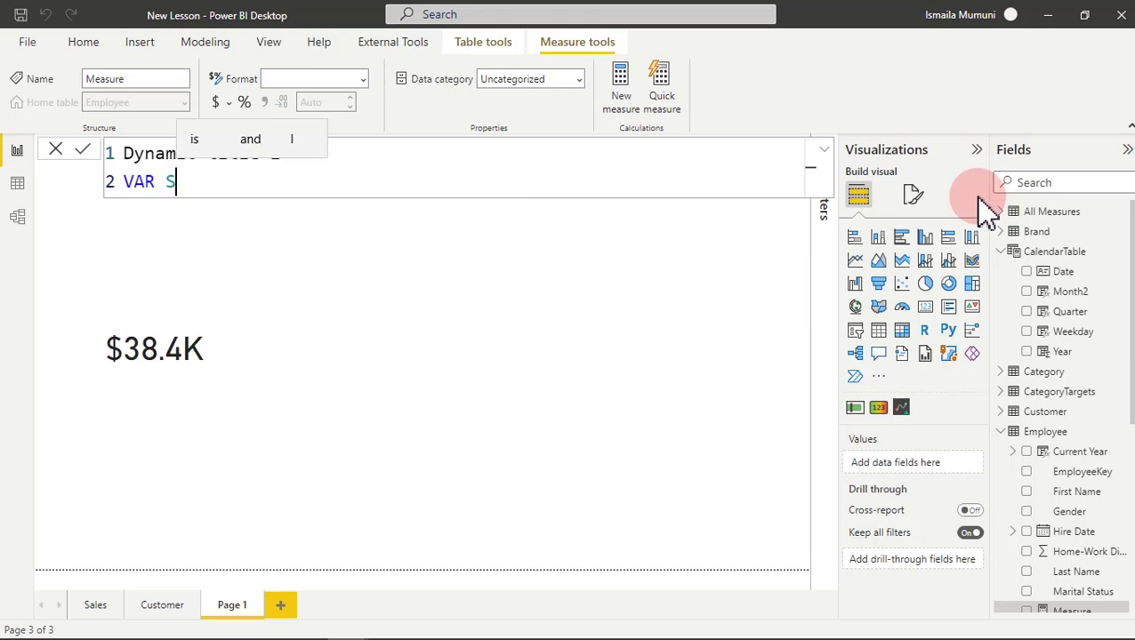
type("elected")
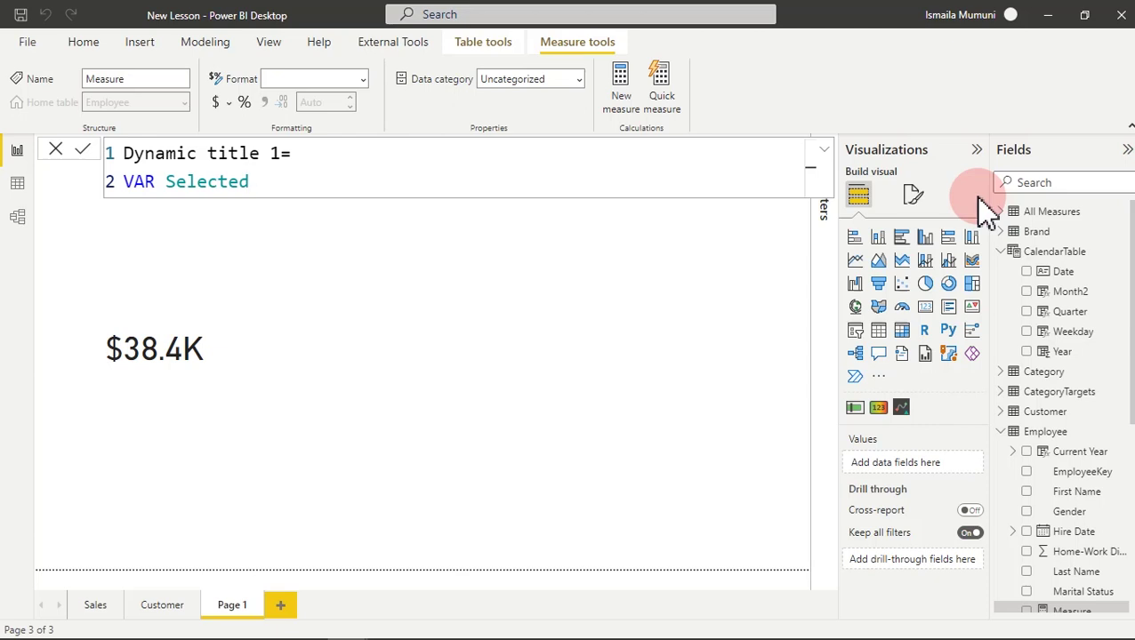
type("Yrs")
type("ele")
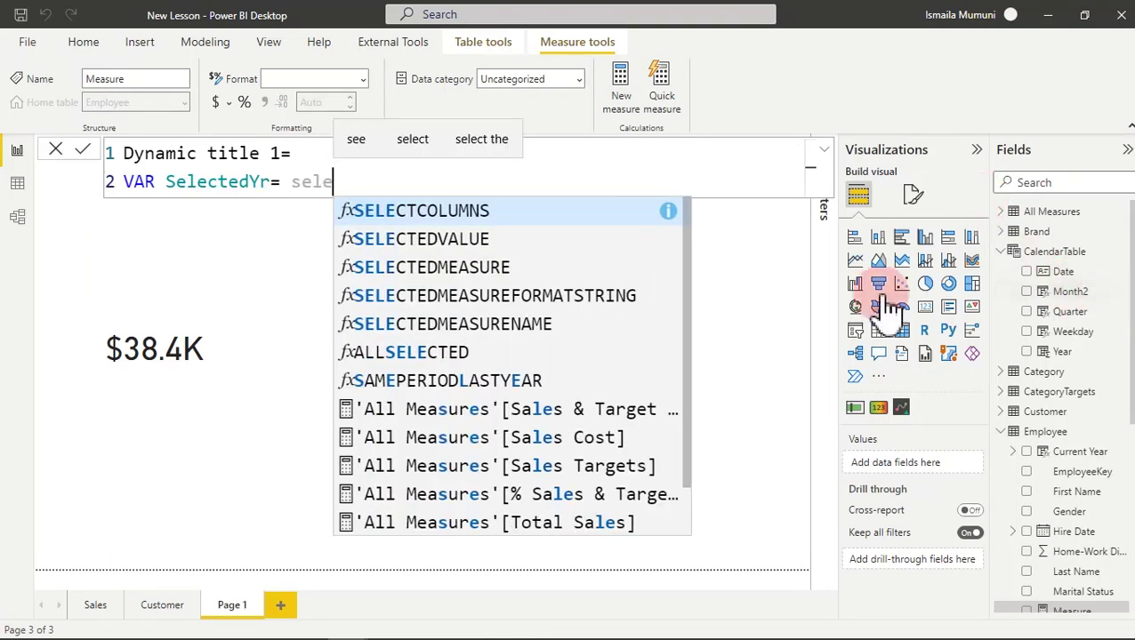
left_click(456, 242)
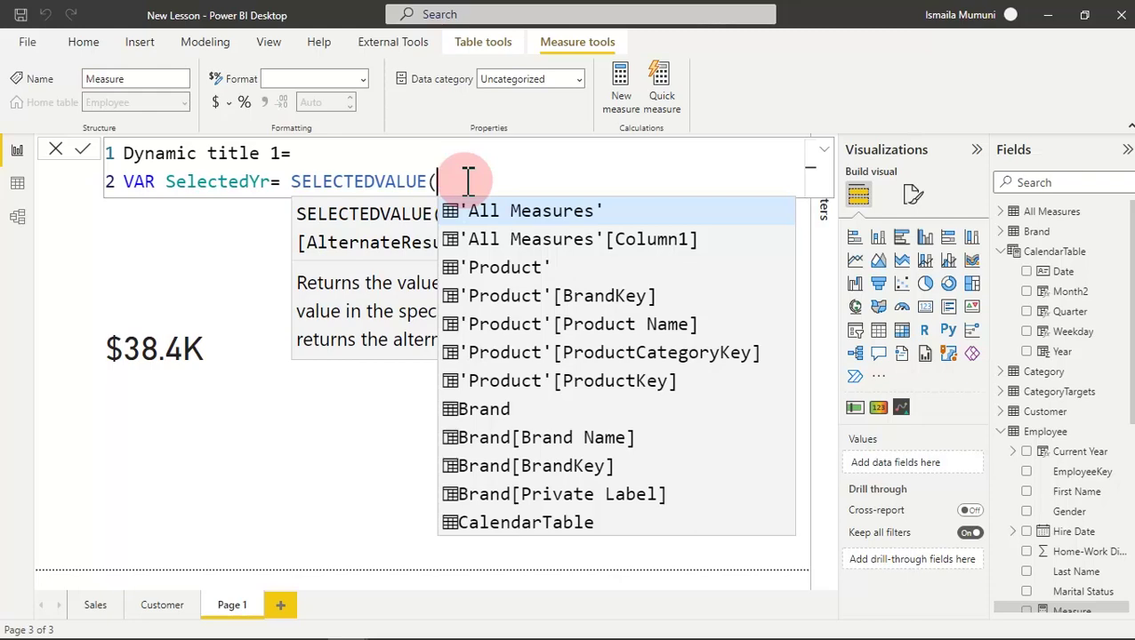
type("year")
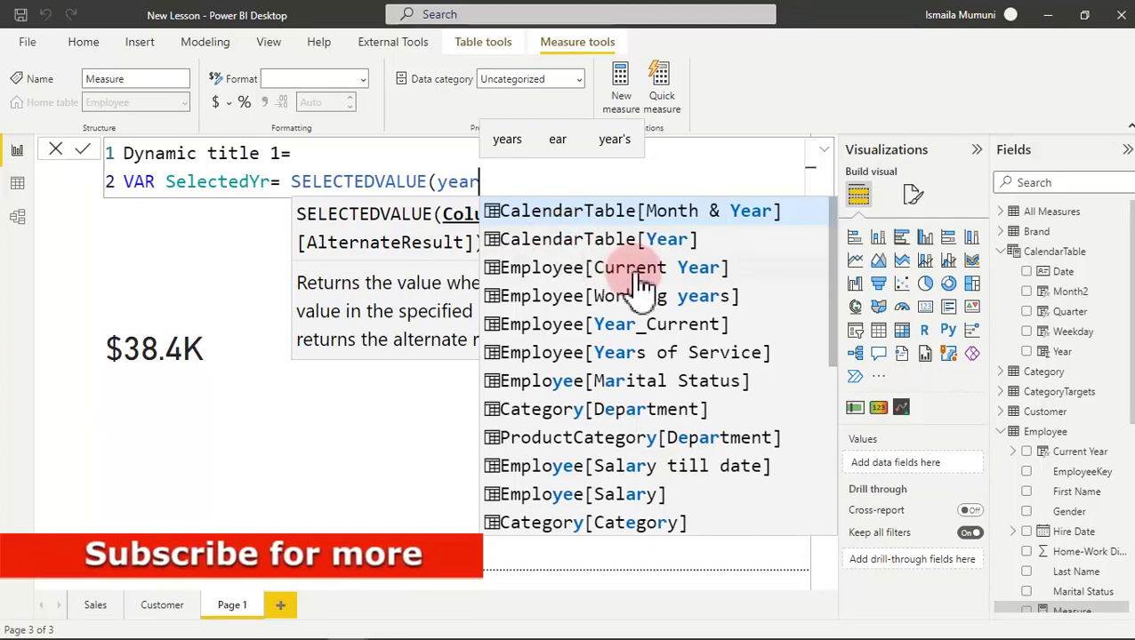
left_click(569, 254)
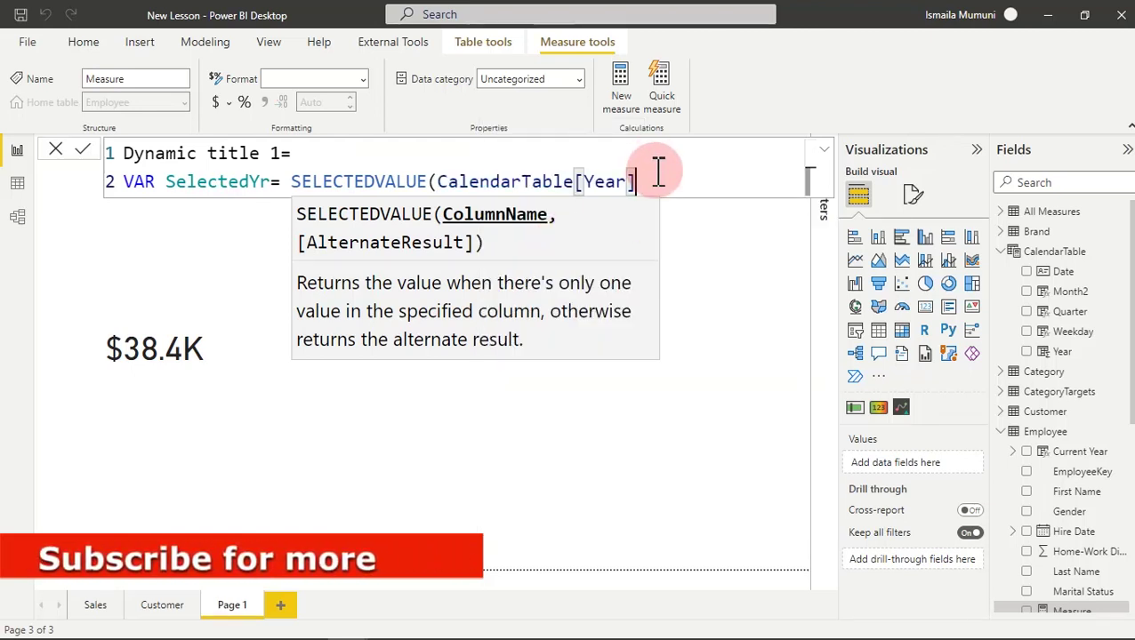
type(")")
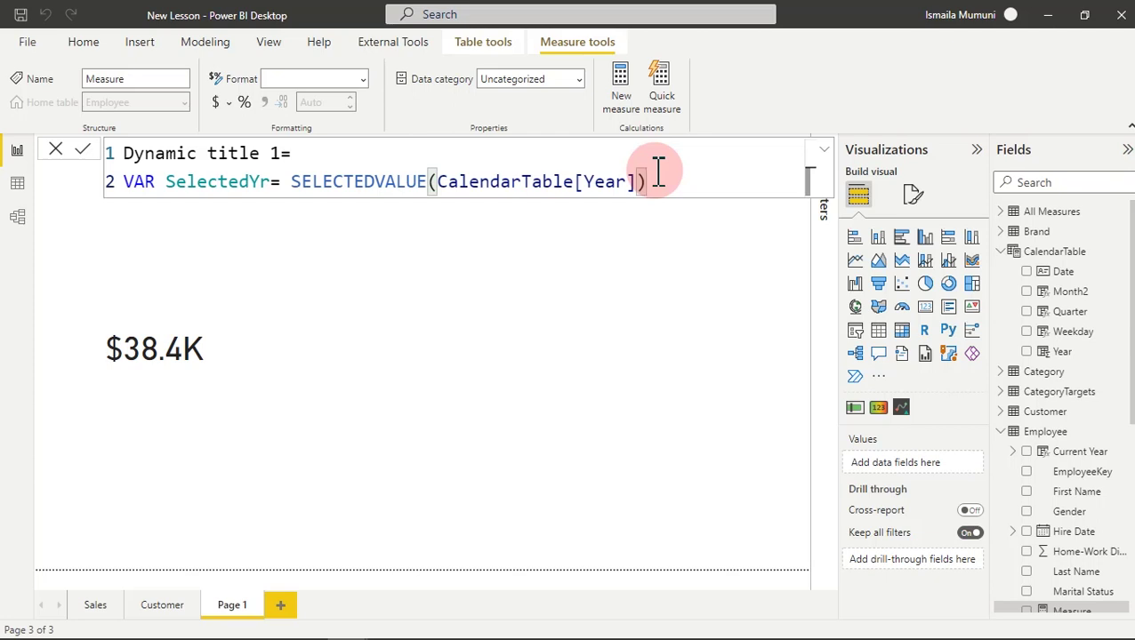
key("shift+Return")
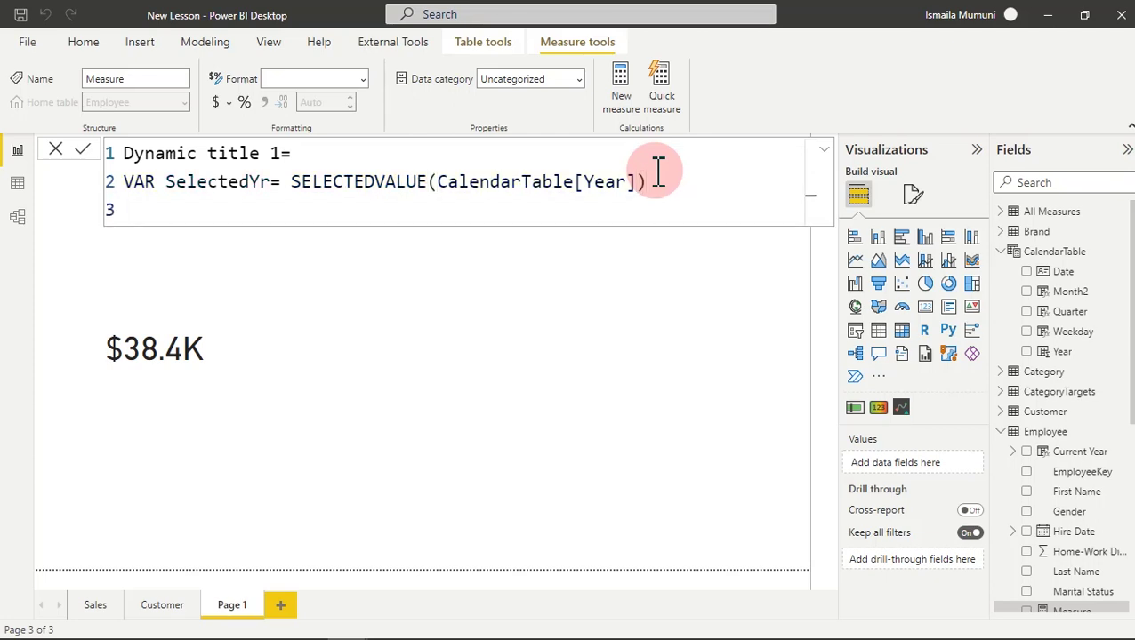
type("VAR")
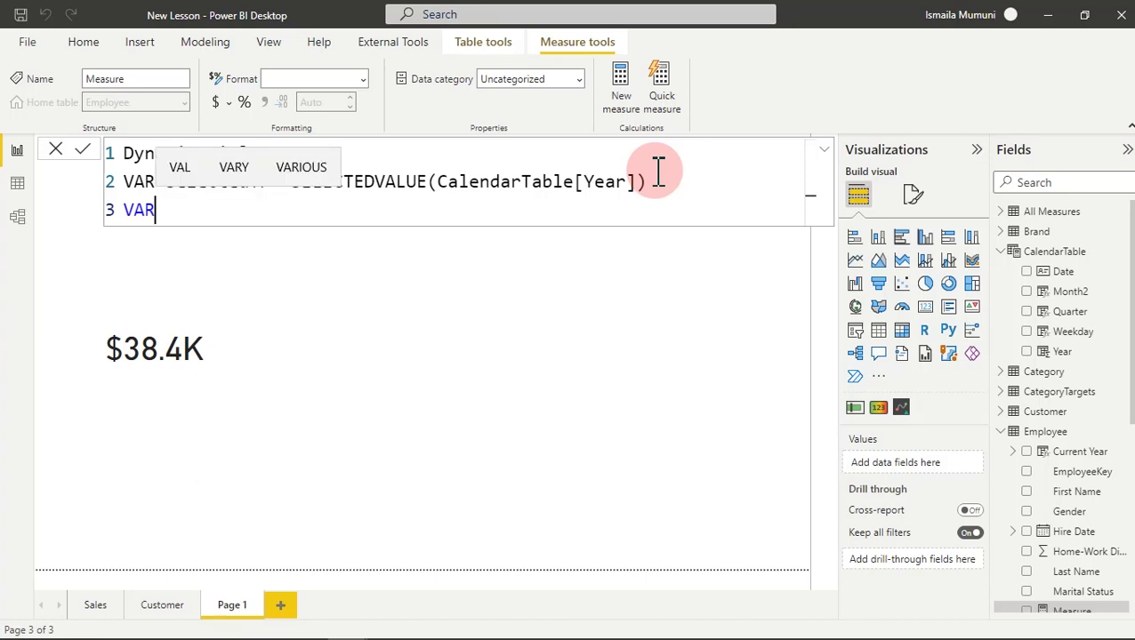
type(" SelectedMonth=")
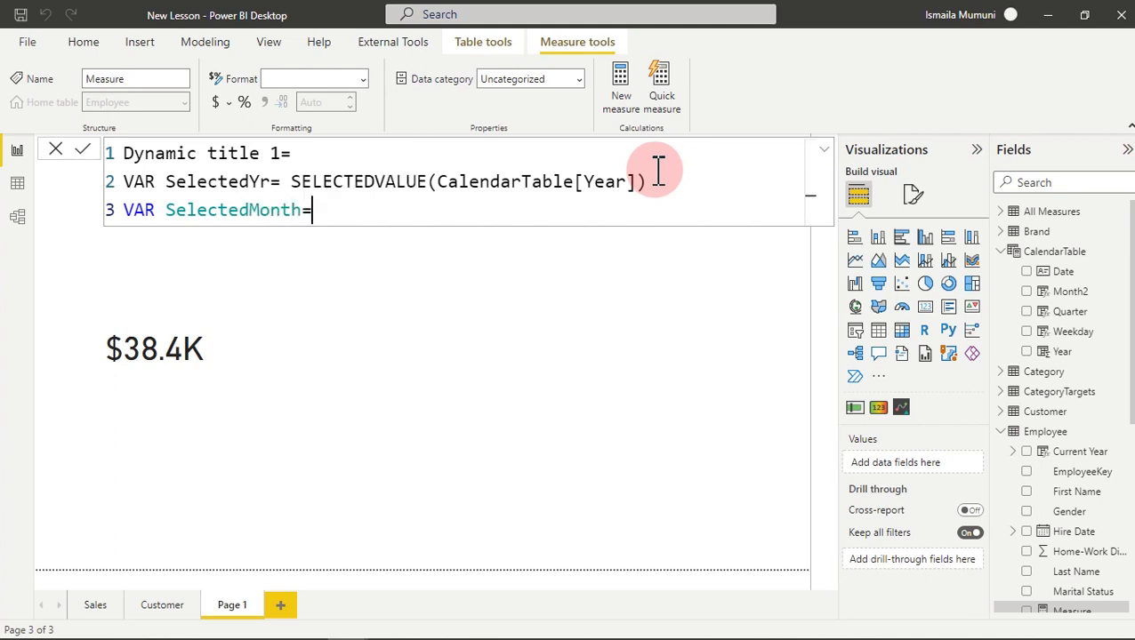
type(" sele")
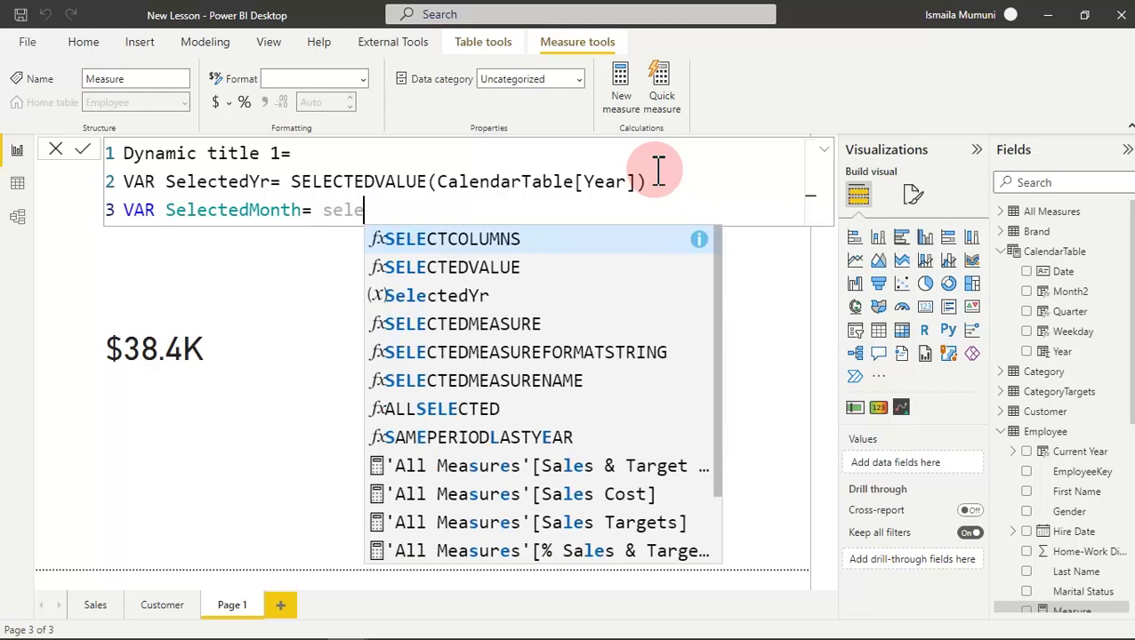
Complete SelectedMonth = SELECTEDVALUE(CalendarTable[Month2]) on its own line.
left_click(536, 269)
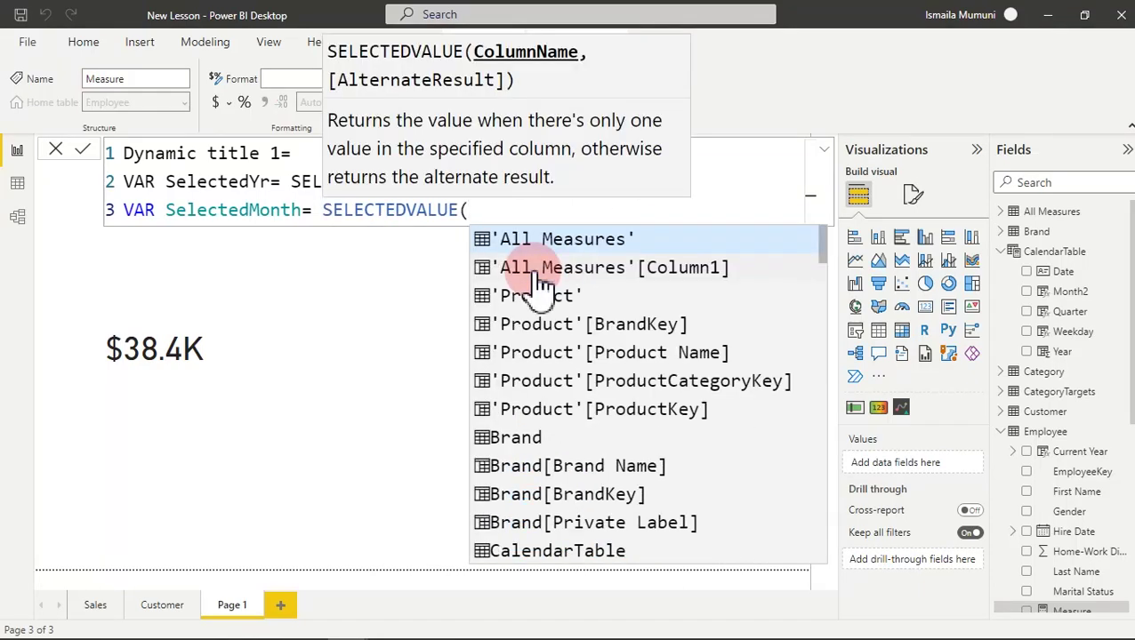
type("month")
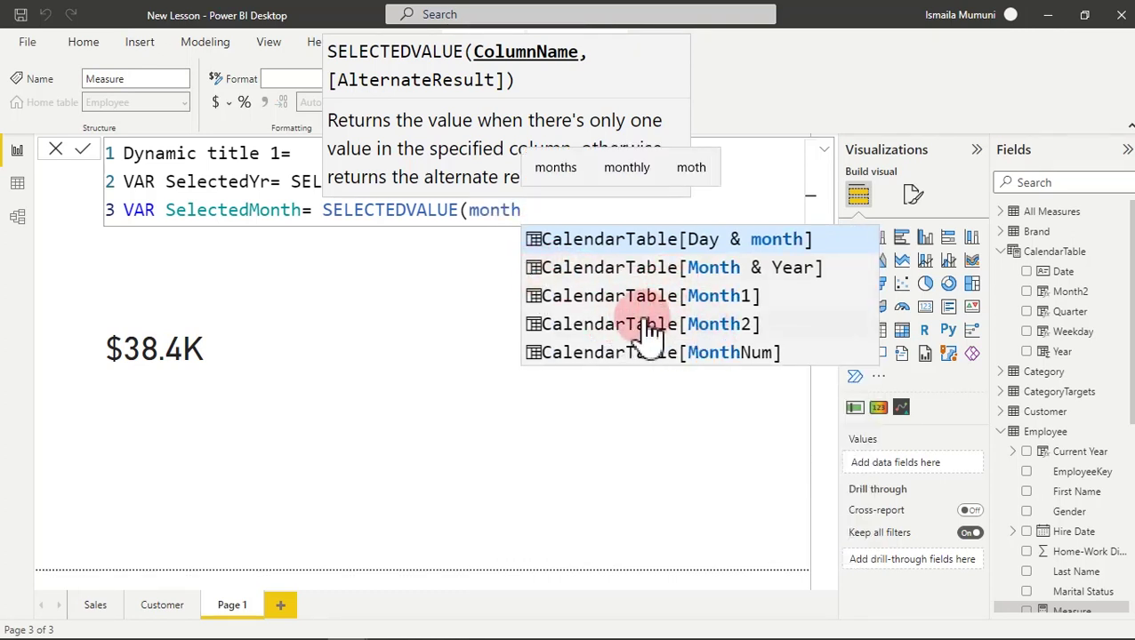
left_click(677, 325)
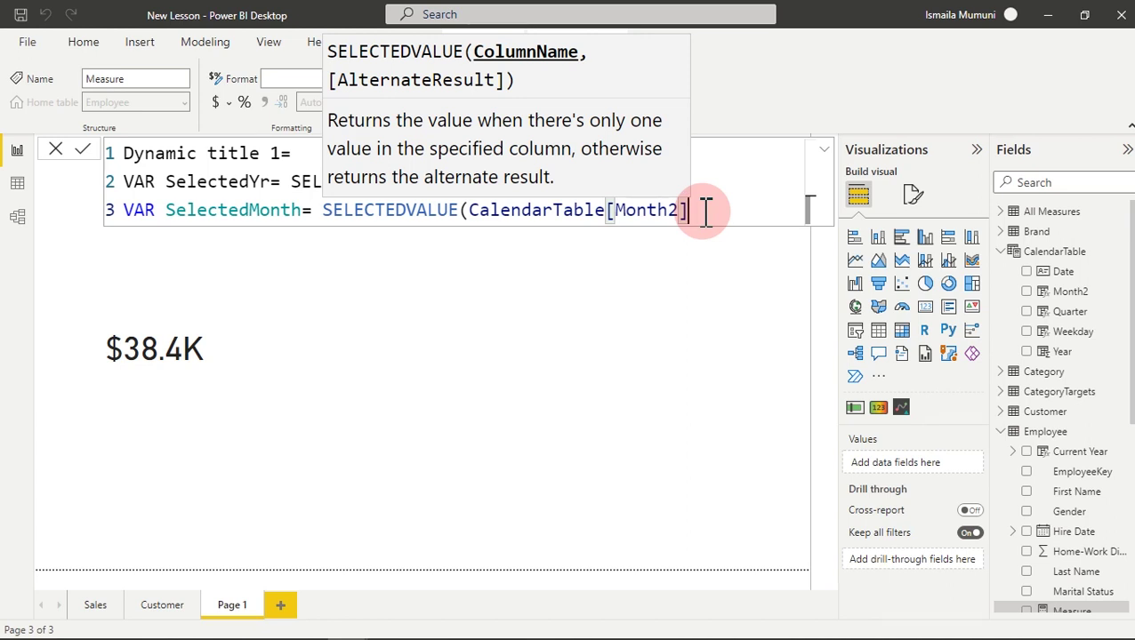
type(")")
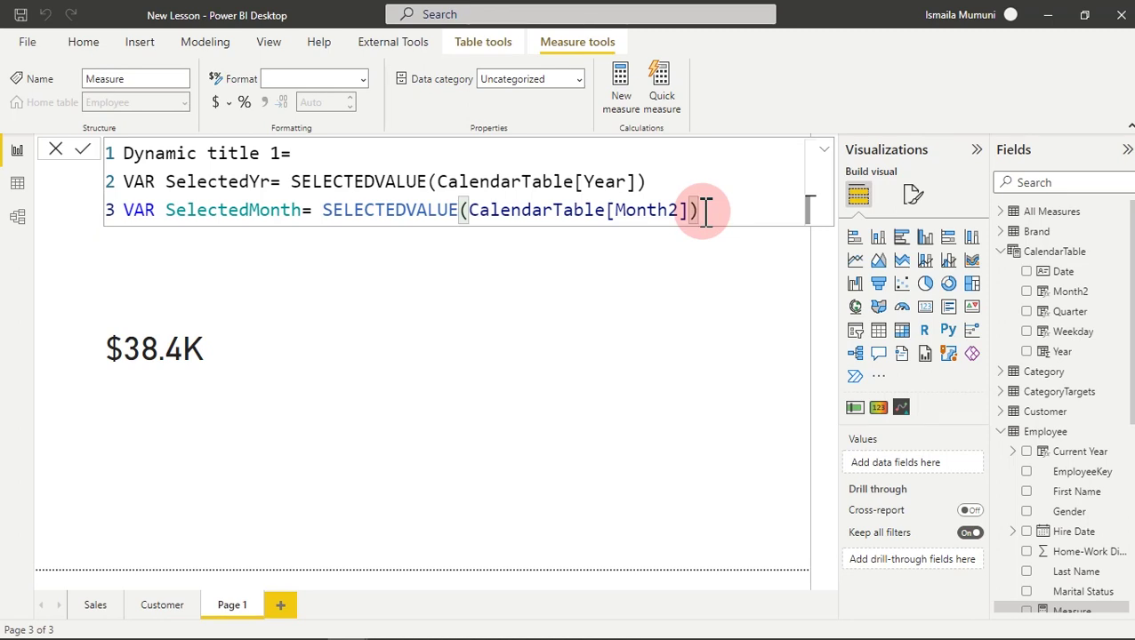
key("shift+Return")
Add VAR StaticTitle = "Revenue till Date" followed by two new lines.
type("VAR")
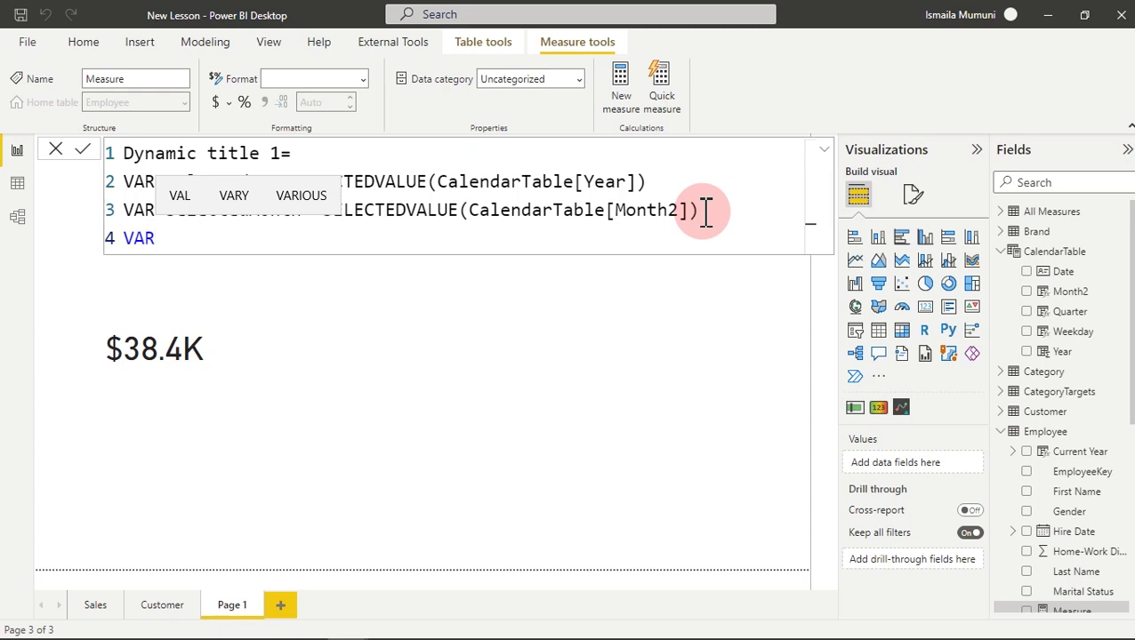
type(" Static")
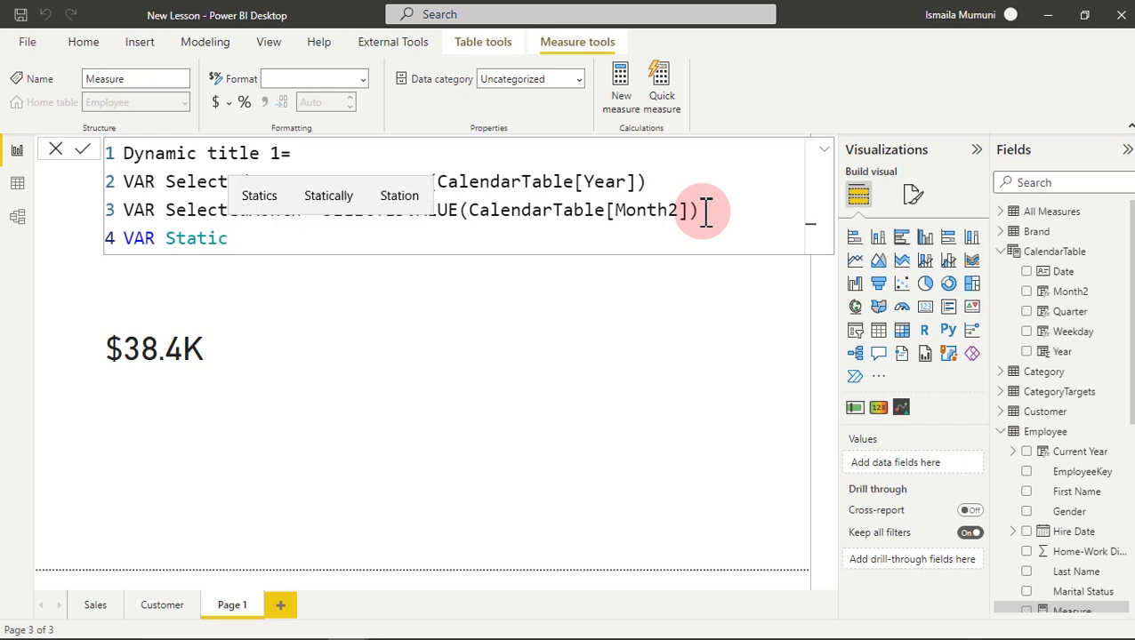
key("Escape")
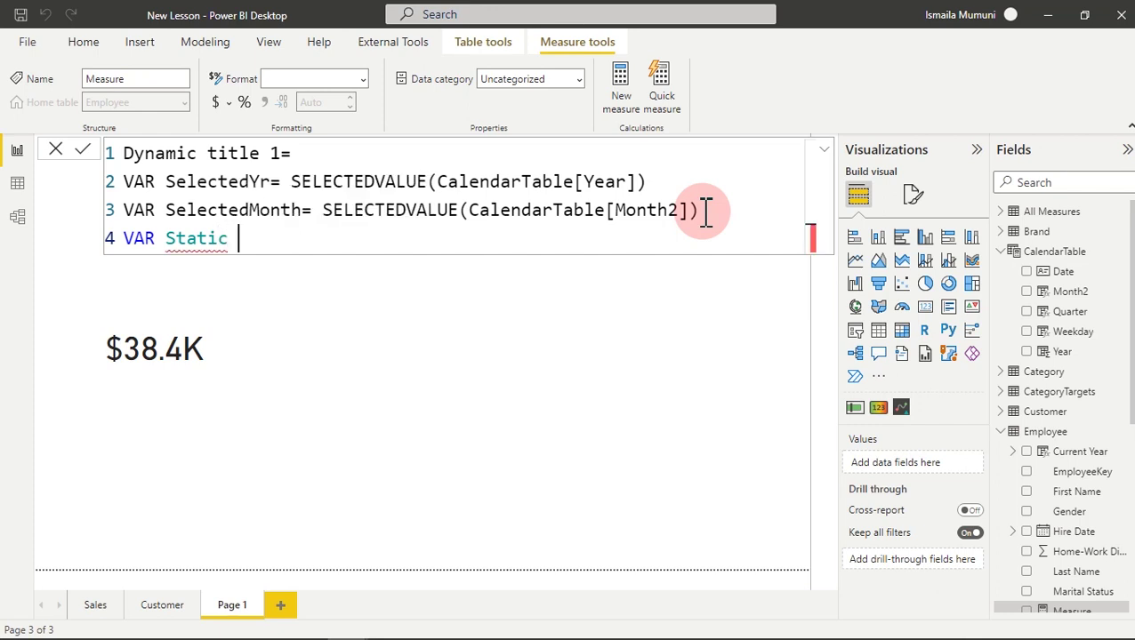
type("Tit")
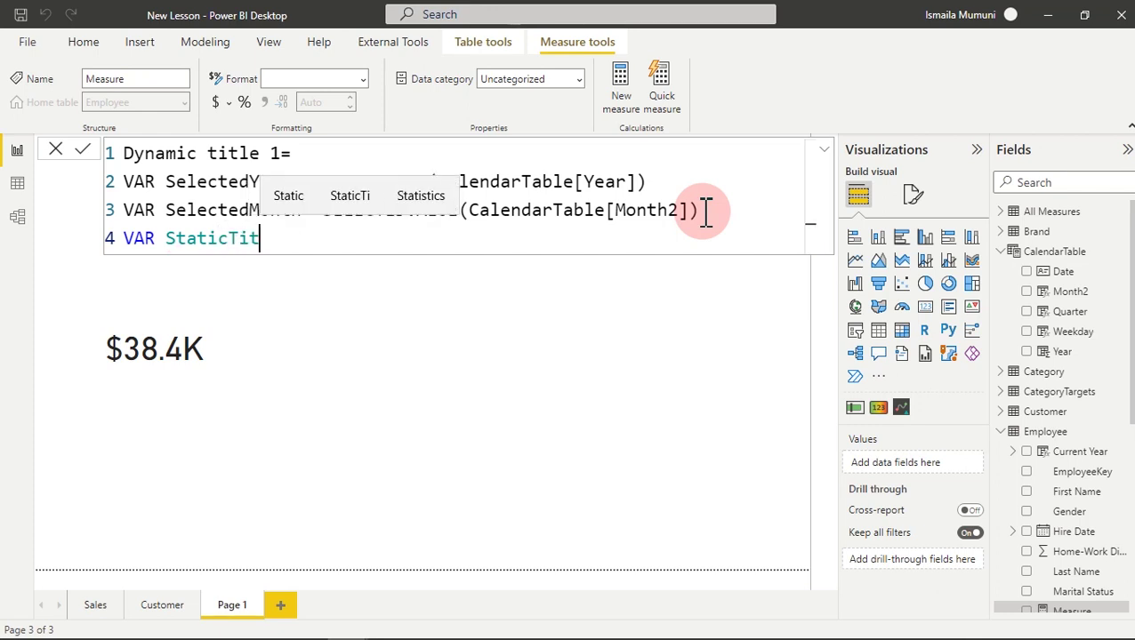
type("le")
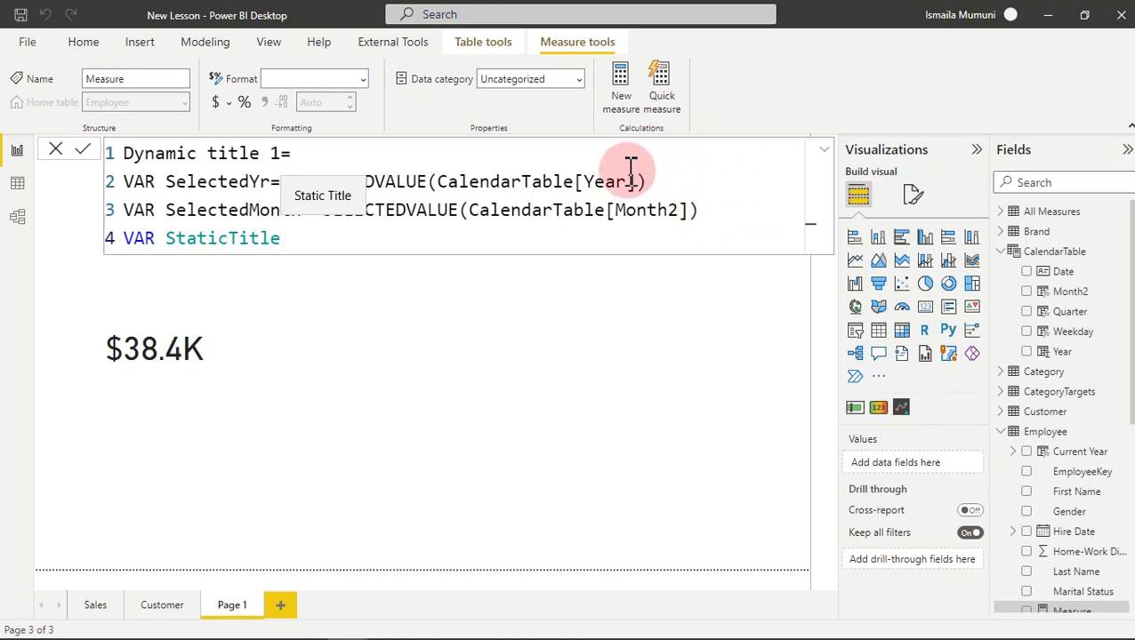
type("\"")
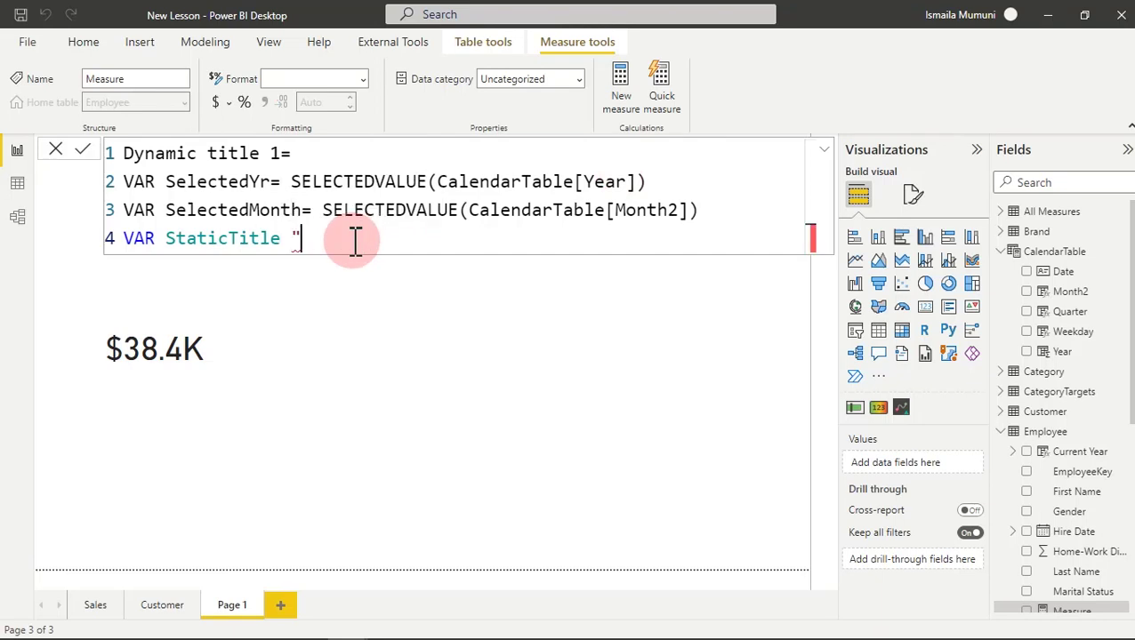
key("BackSpace")
type("= \"")
type("Revenue til")
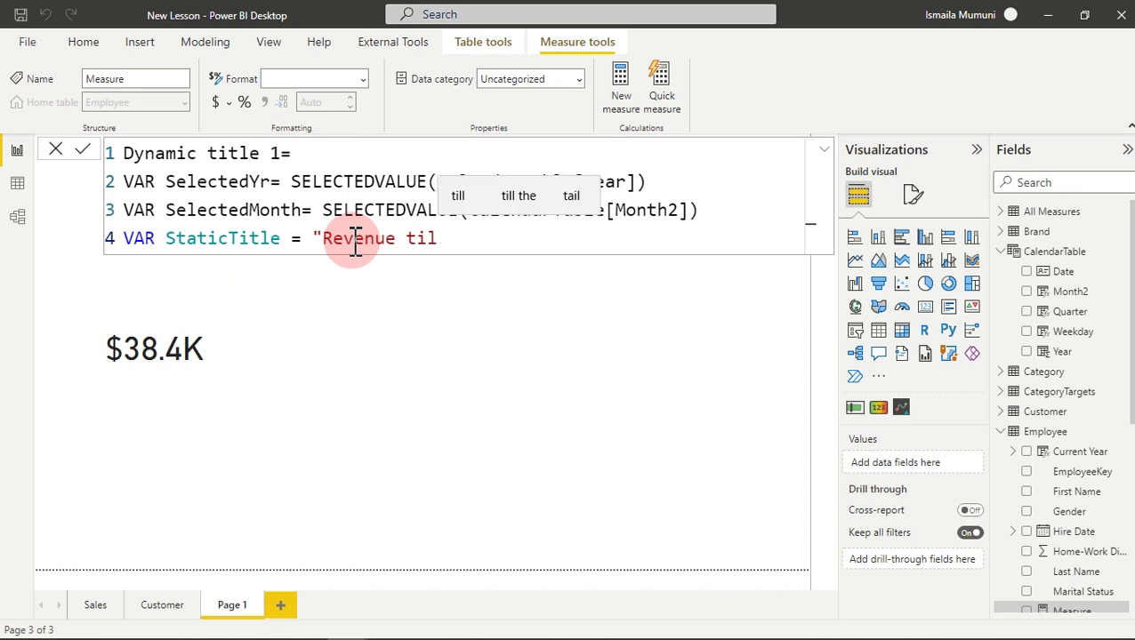
type("l Date\"")
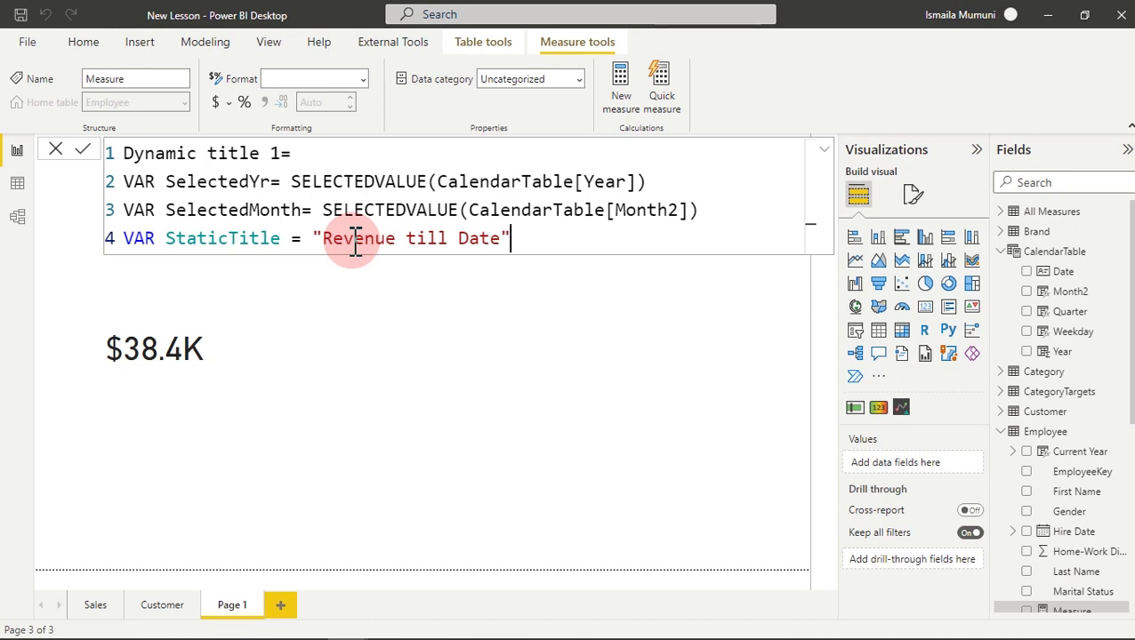
key("shift+Return")
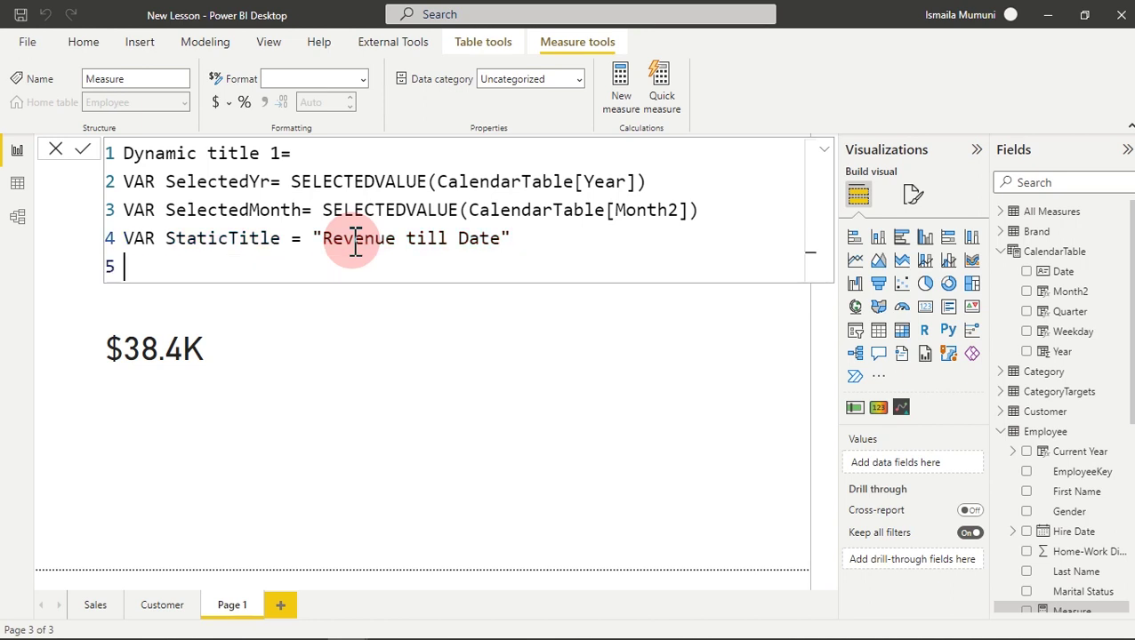
key("shift+Return")
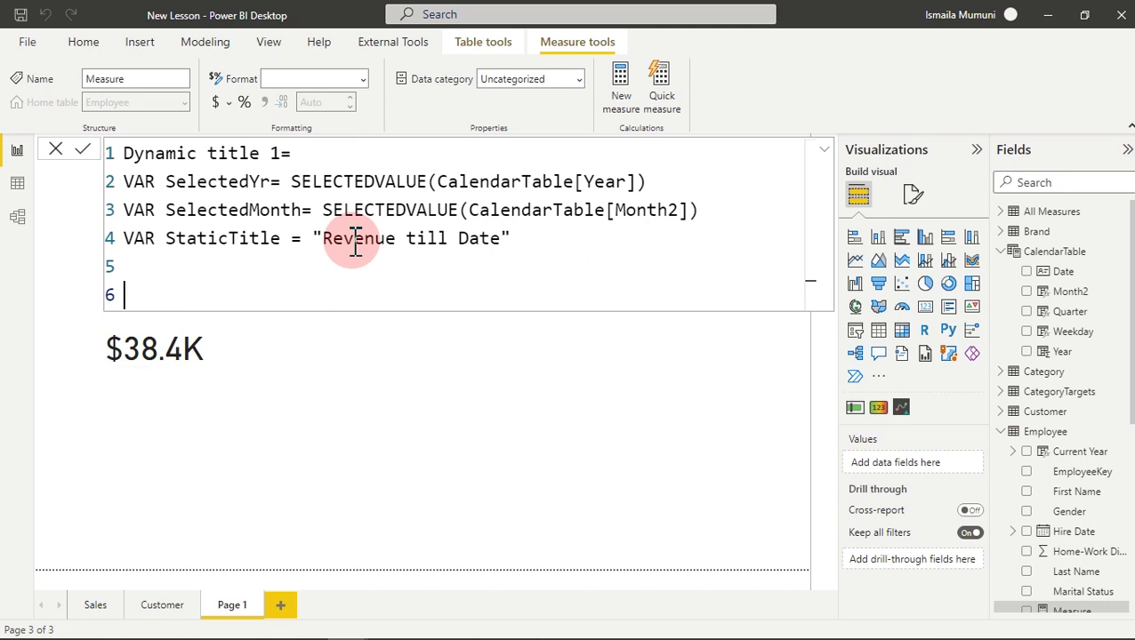
Type the RETURN keyword and start a new line below it.
type("RETUREN")
key("BackSpace")
key("BackSpace")
type("N")
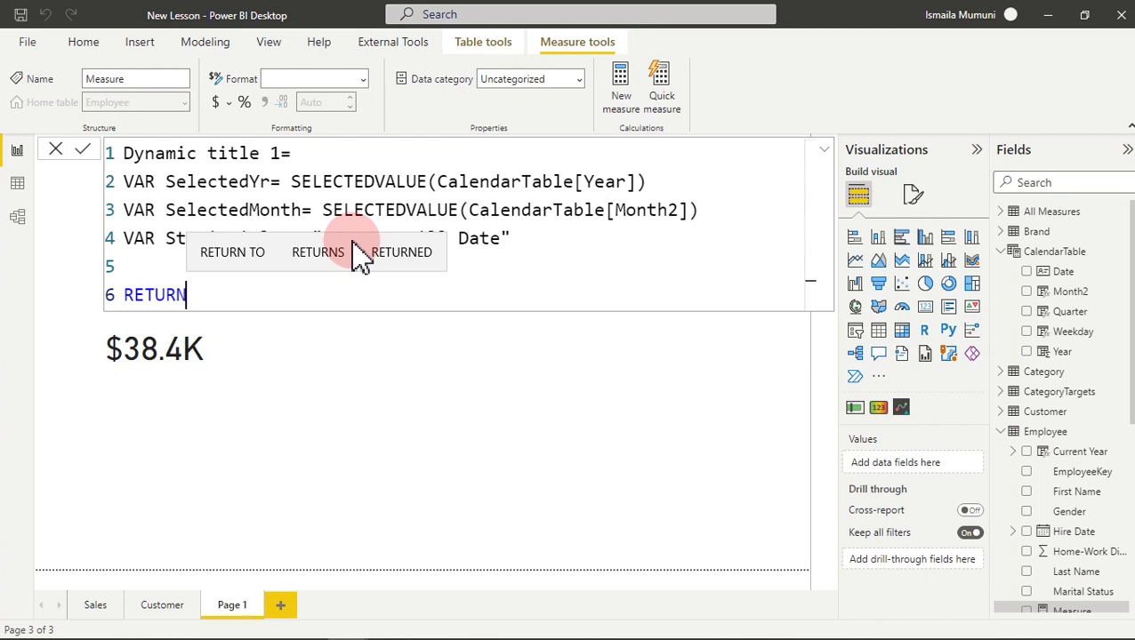
key("shift+Return")
left_click(532, 255)
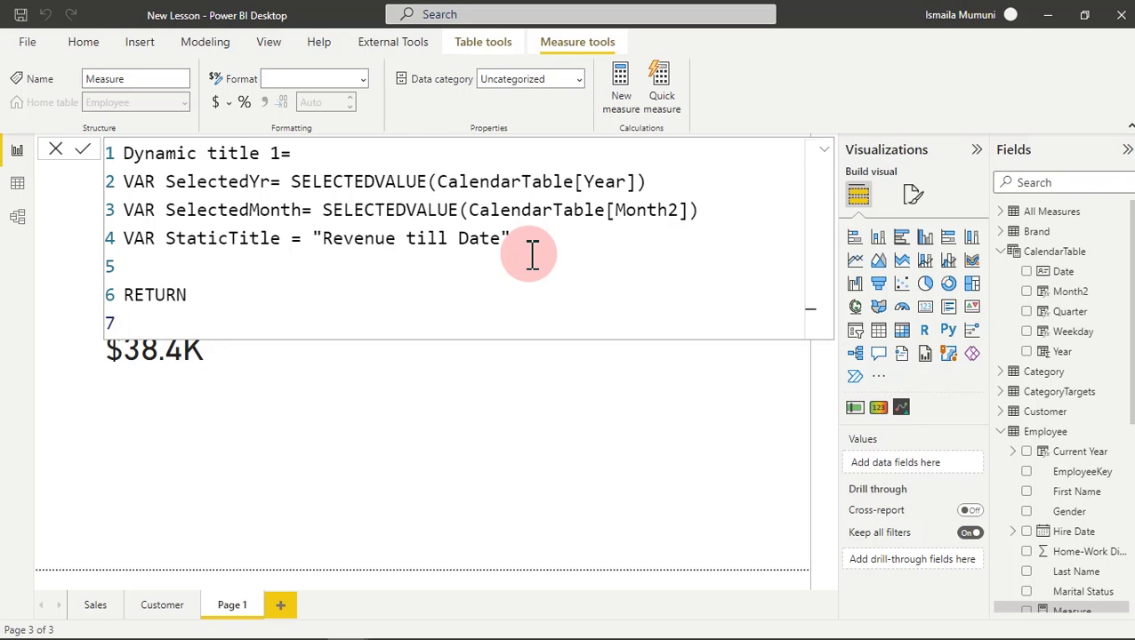
Start the result with IF(SelectedMonth, checking the SelectedMonth definition on line 3.
type("IF")
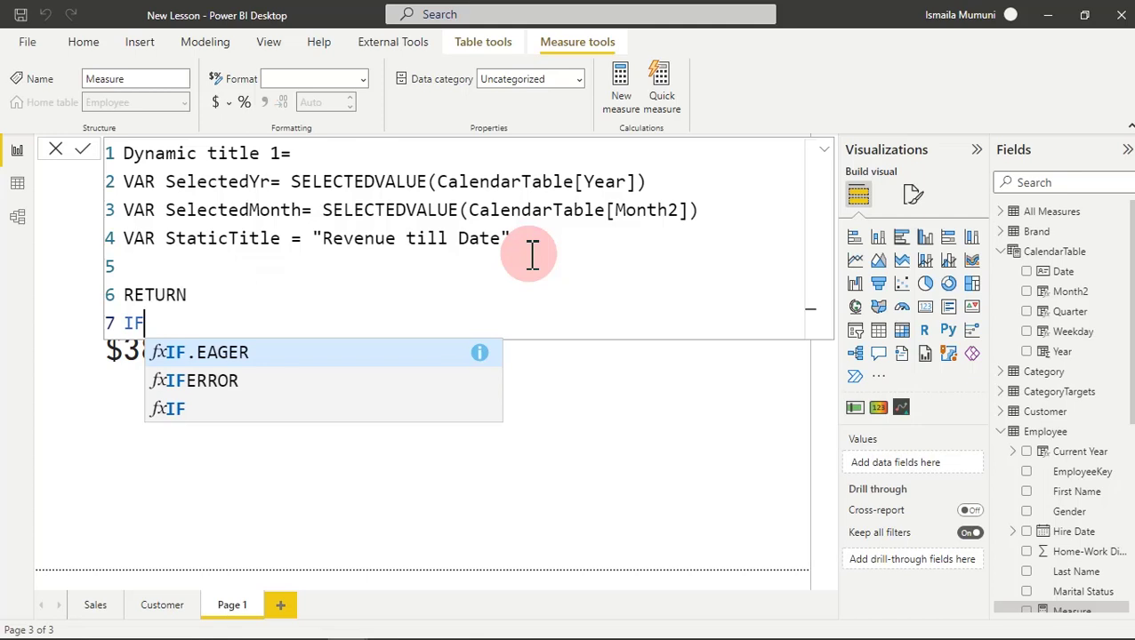
key("Tab")
key("BackSpace")
key("BackSpace")
key("BackSpace")
key("BackSpace")
key("BackSpace")
key("BackSpace")
key("BackSpace")
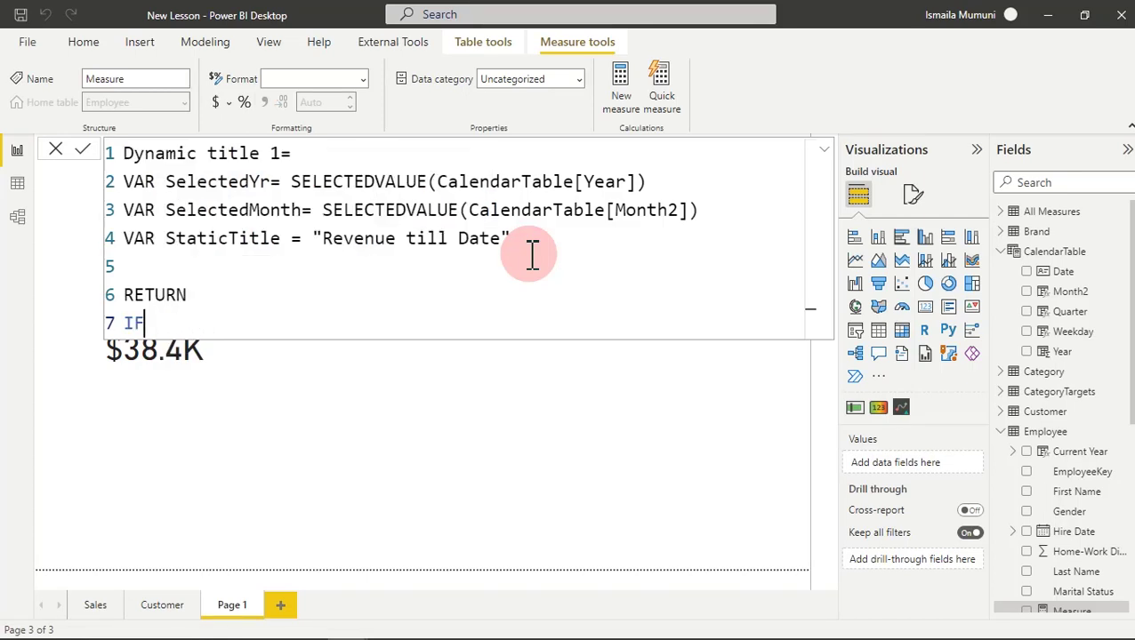
type("(")
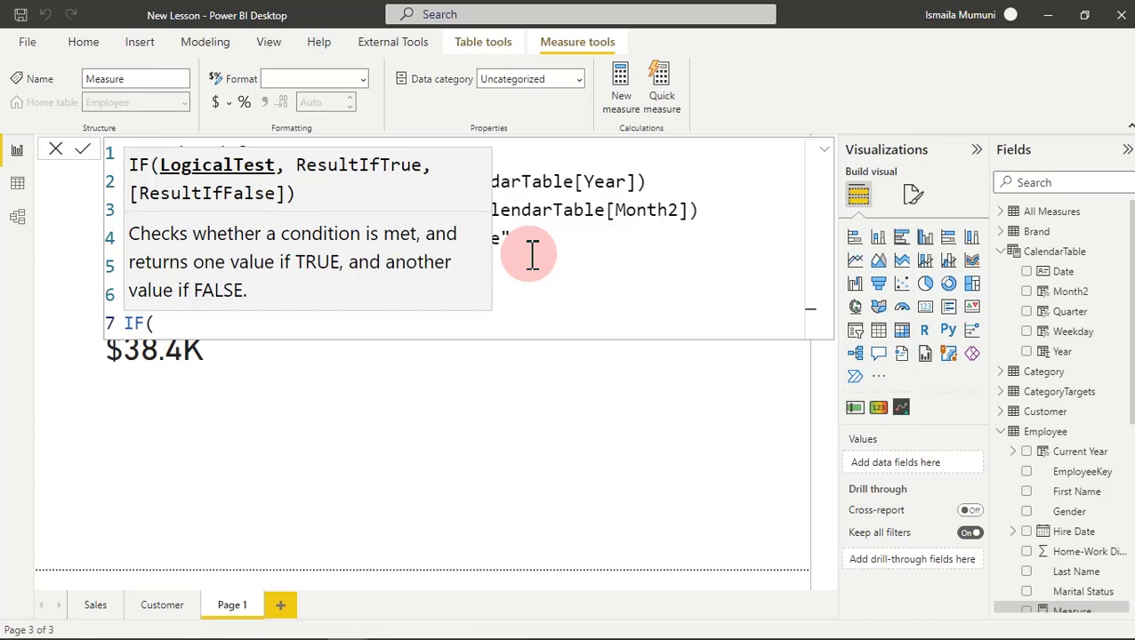
type("SELE")
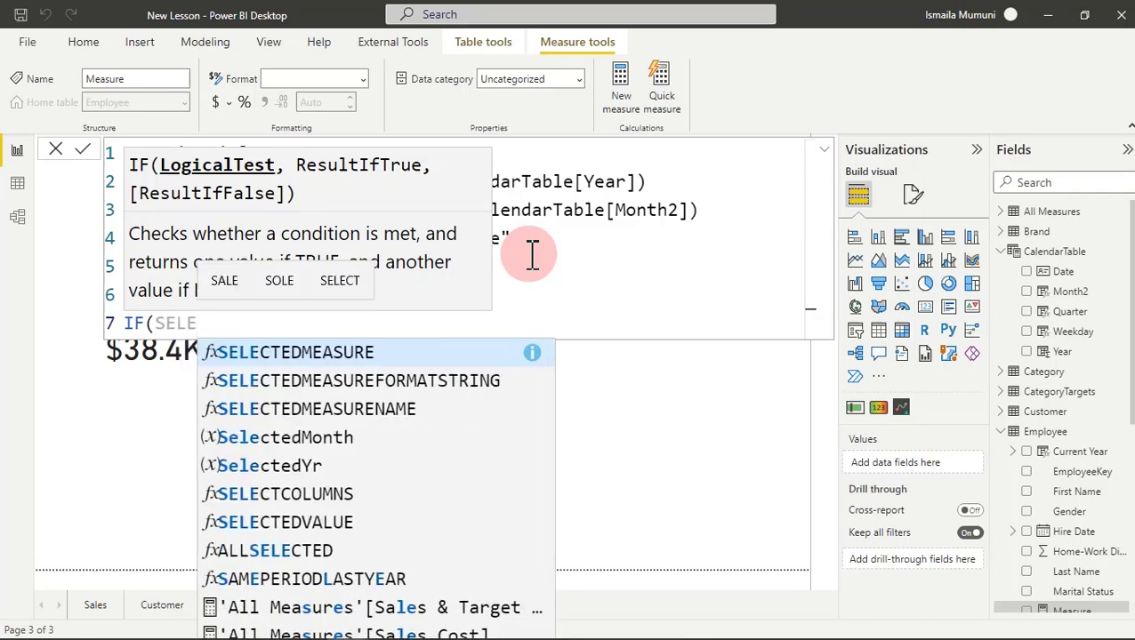
left_click(312, 441)
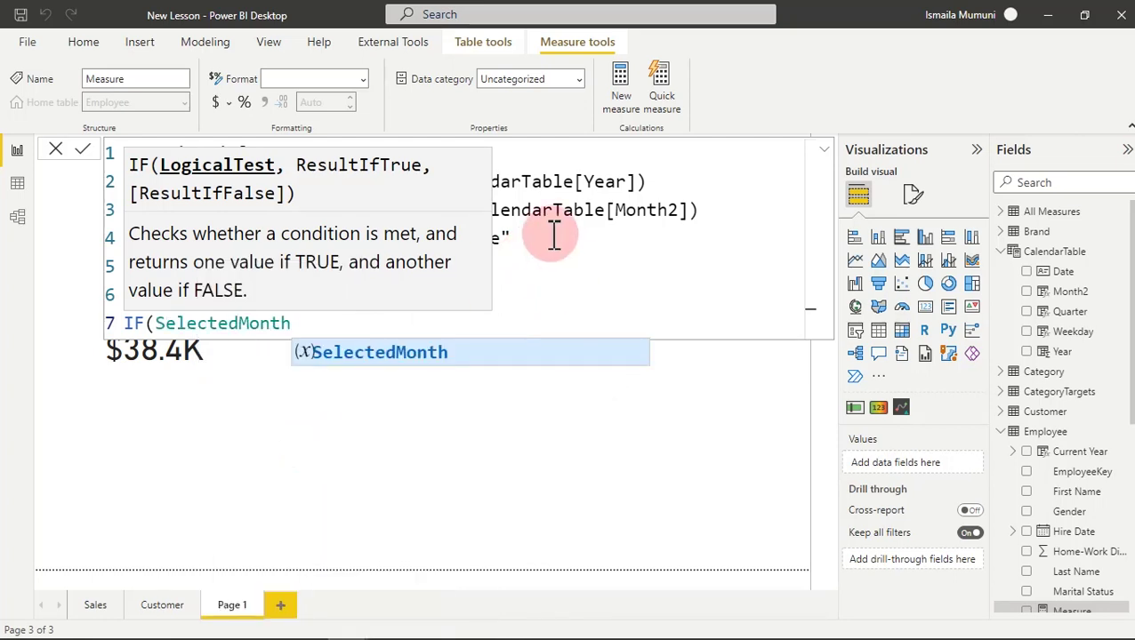
left_click(509, 237)
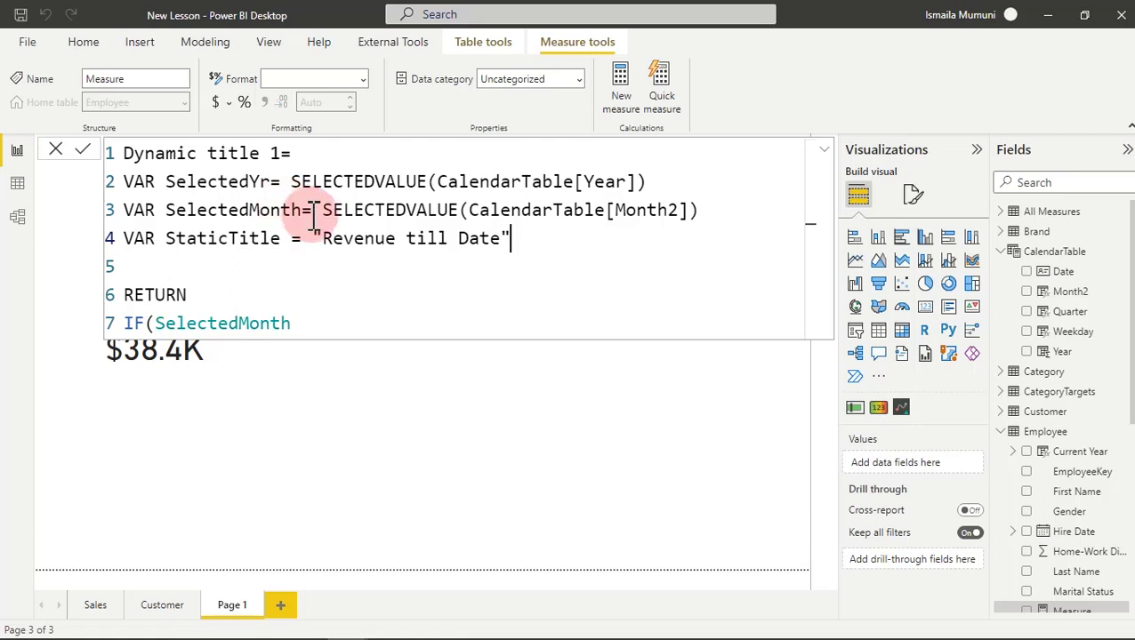
left_click_drag(306, 210, 145, 210)
left_click_drag(324, 211, 727, 222)
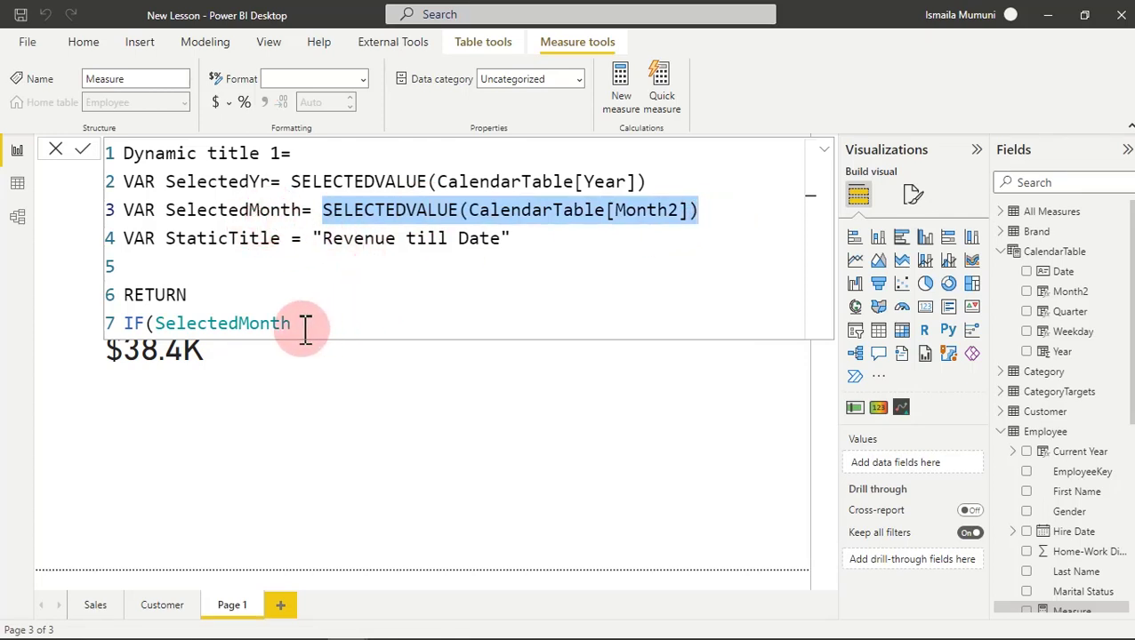
left_click_drag(310, 210, 168, 211)
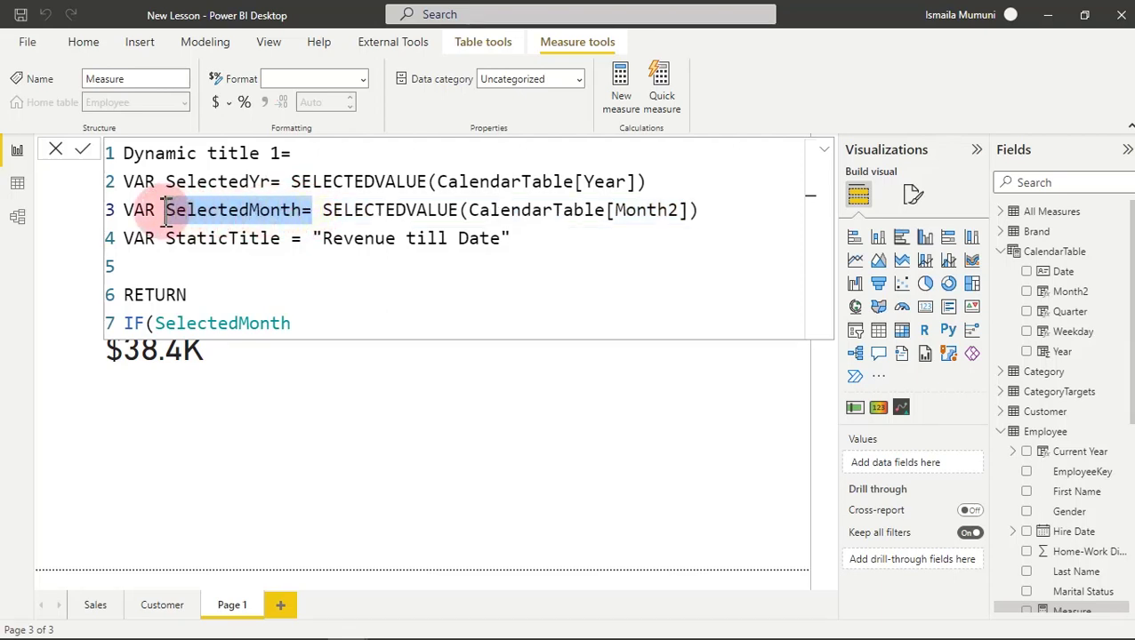
left_click(307, 324)
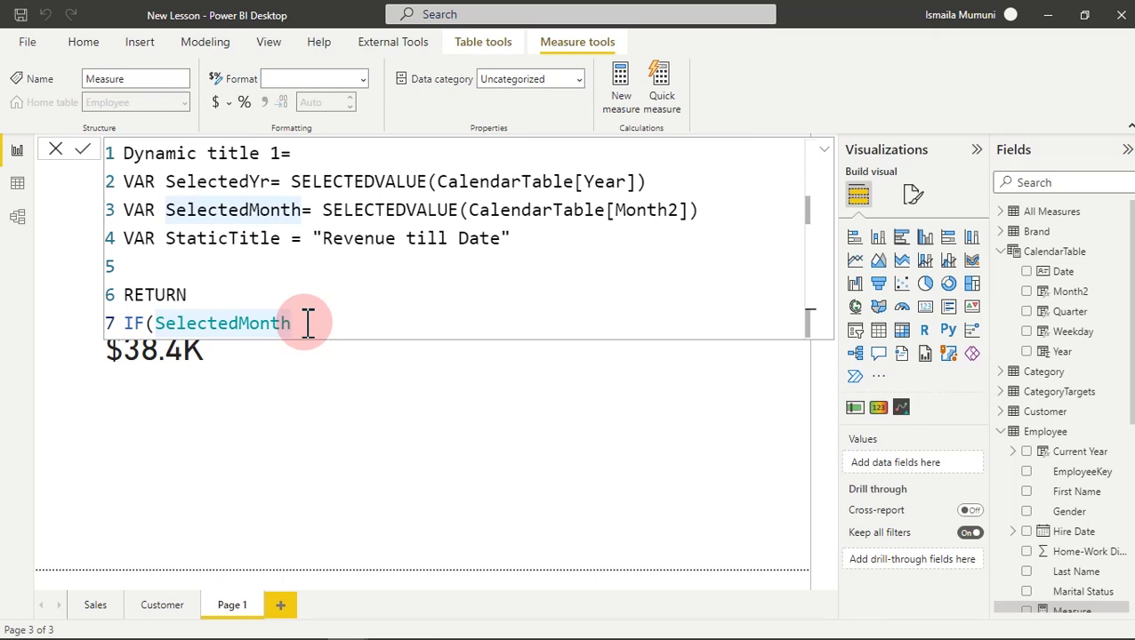
Complete the condition SelectedMonth=BLANK() && SelectedYr=BLANK() and begin the next argument.
type("=")
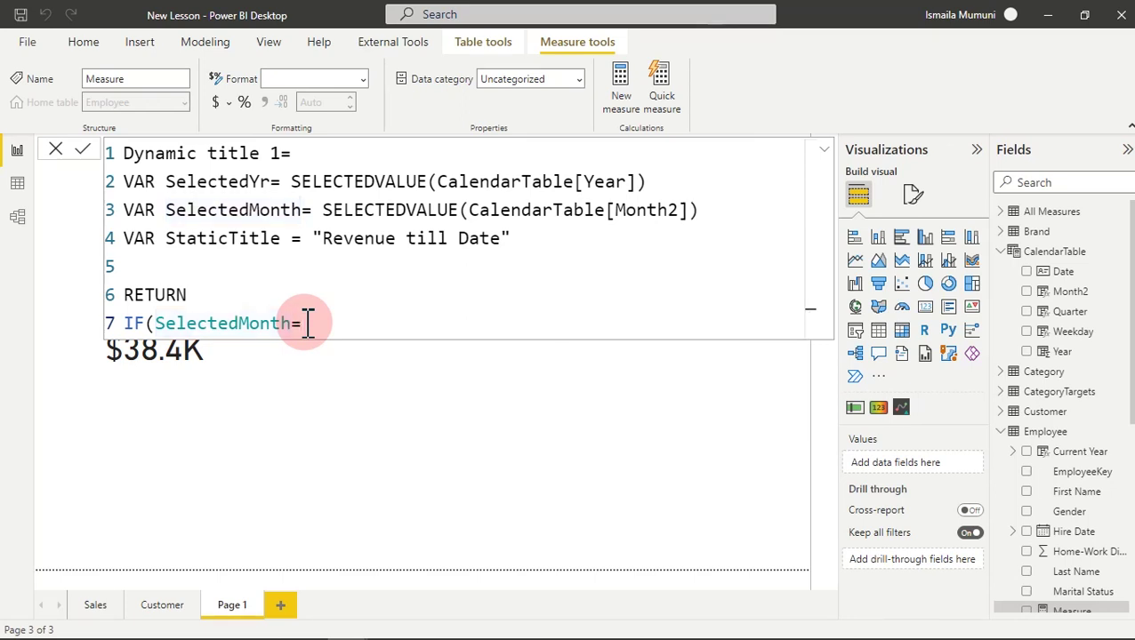
type("BLA")
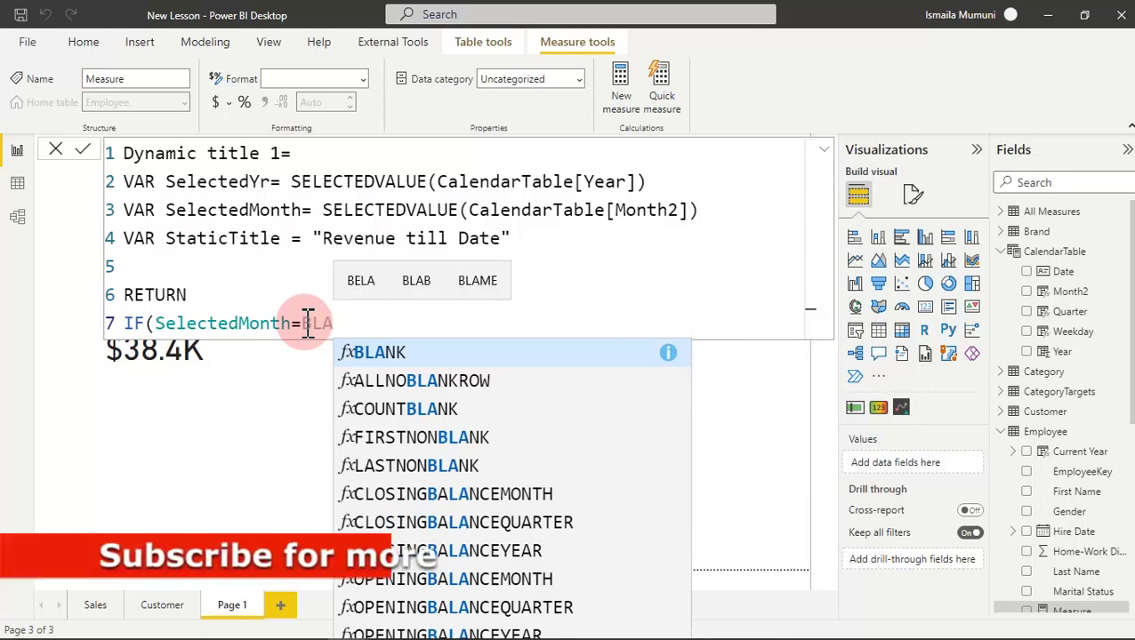
key("Tab")
type(")")
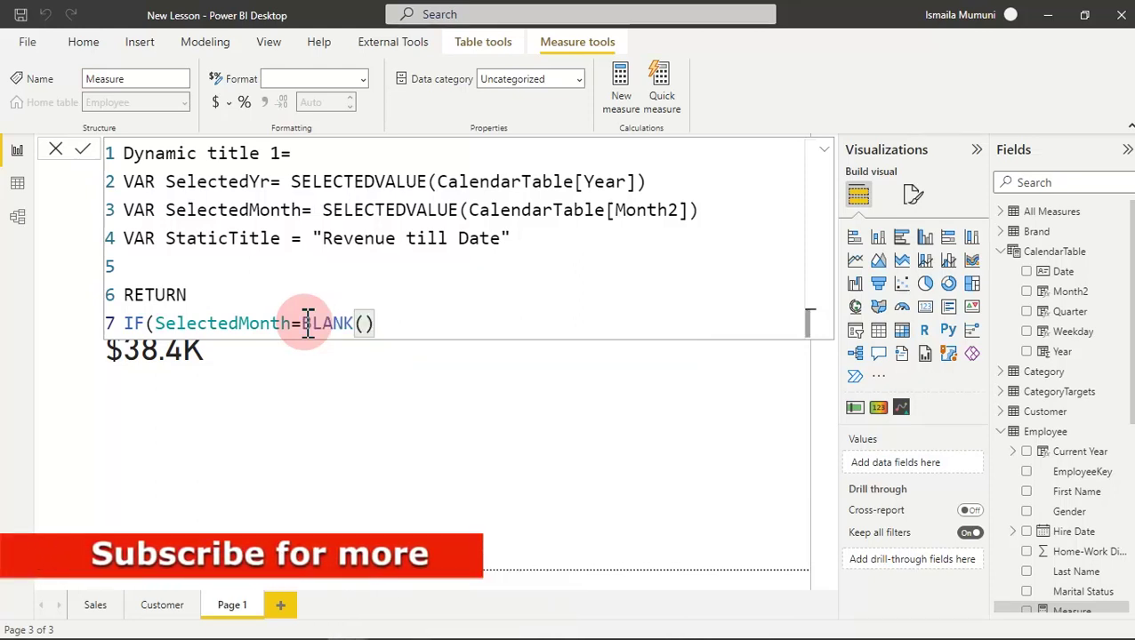
type(" &&")
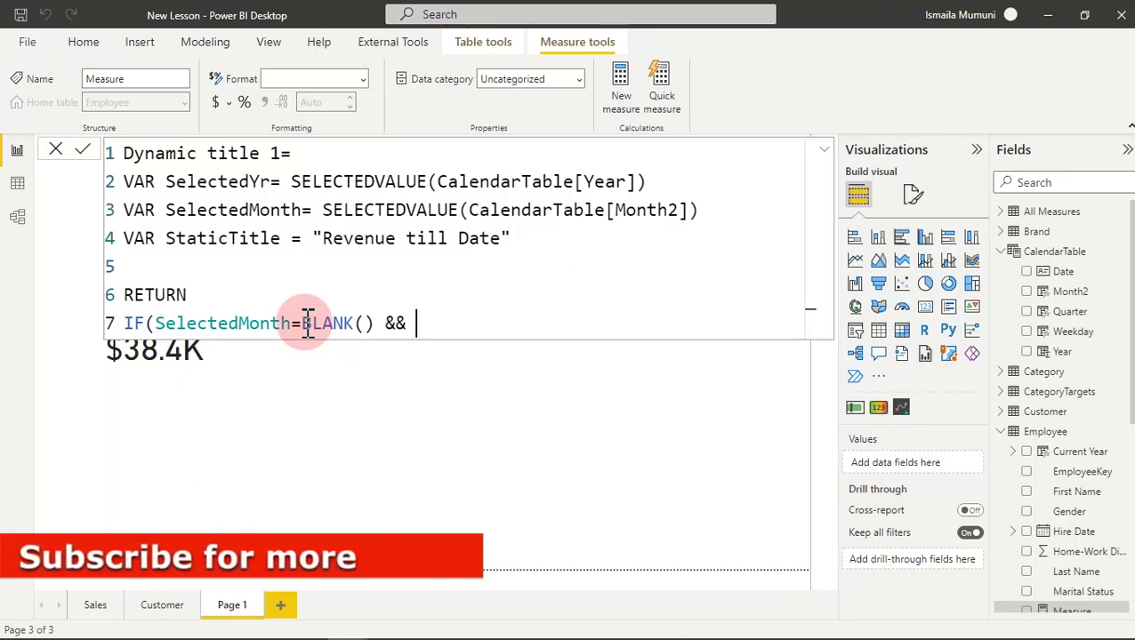
type(" SEL")
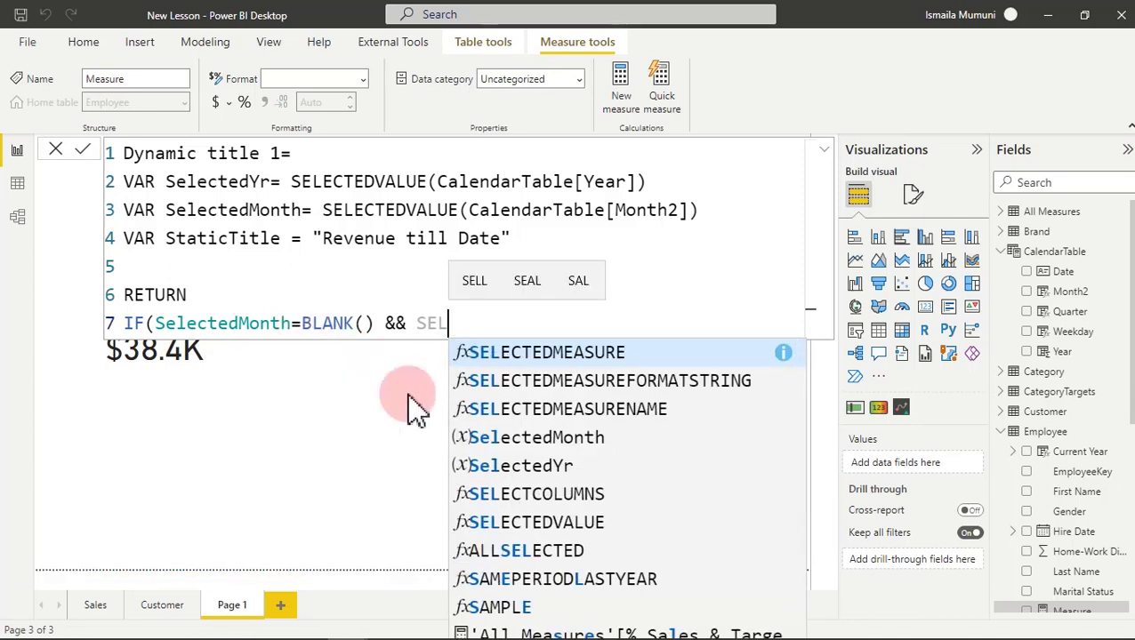
left_click(516, 467)
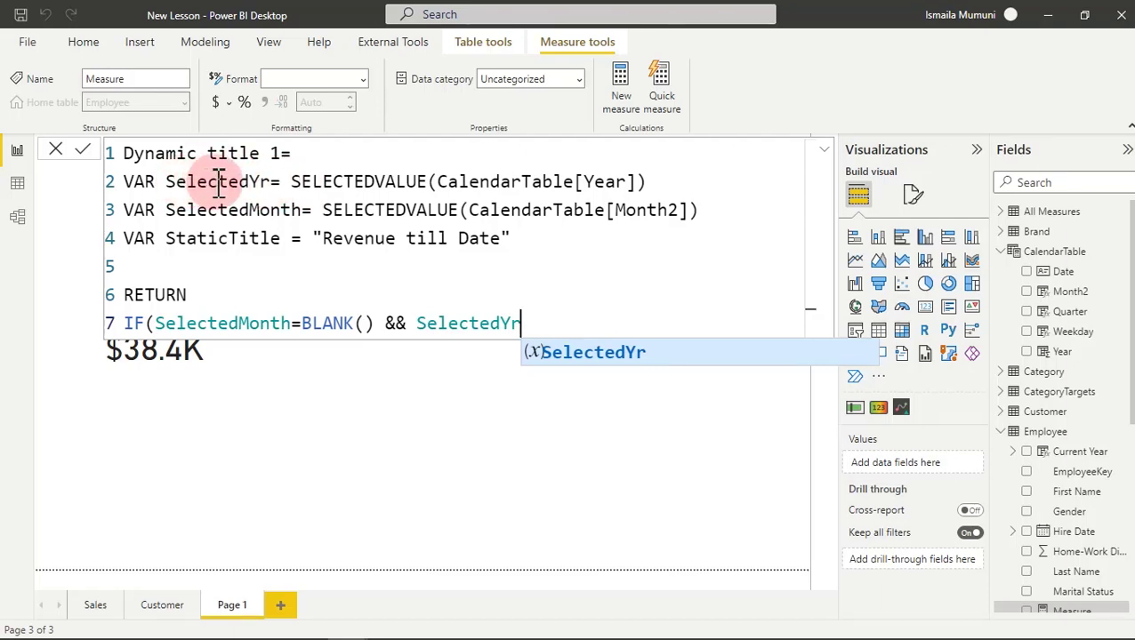
type("=")
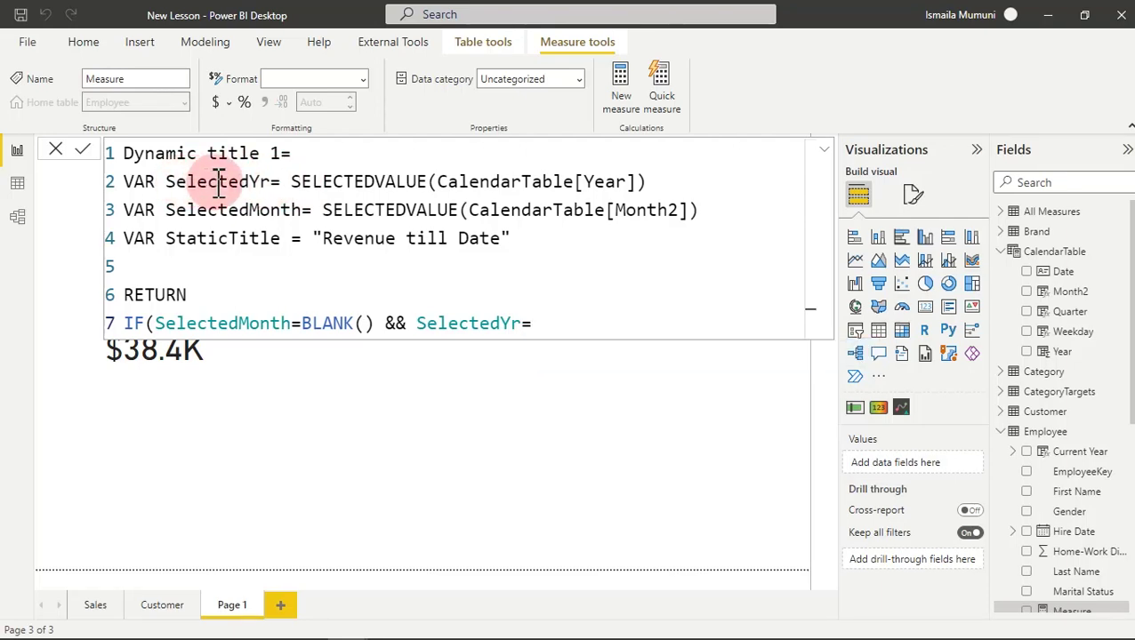
type("BLA")
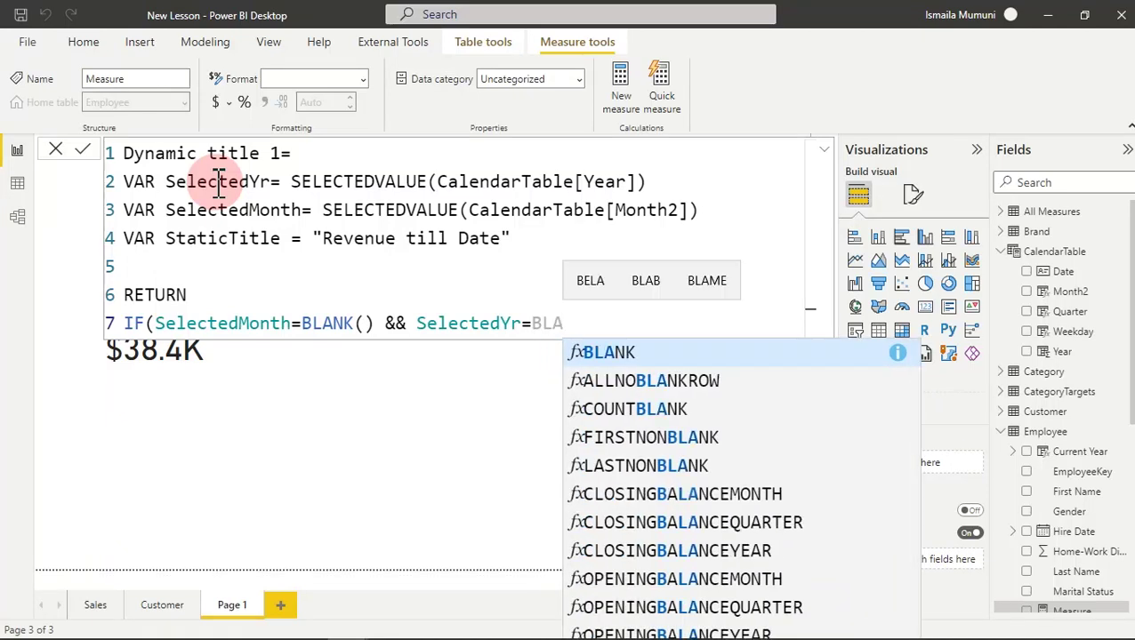
key("Tab")
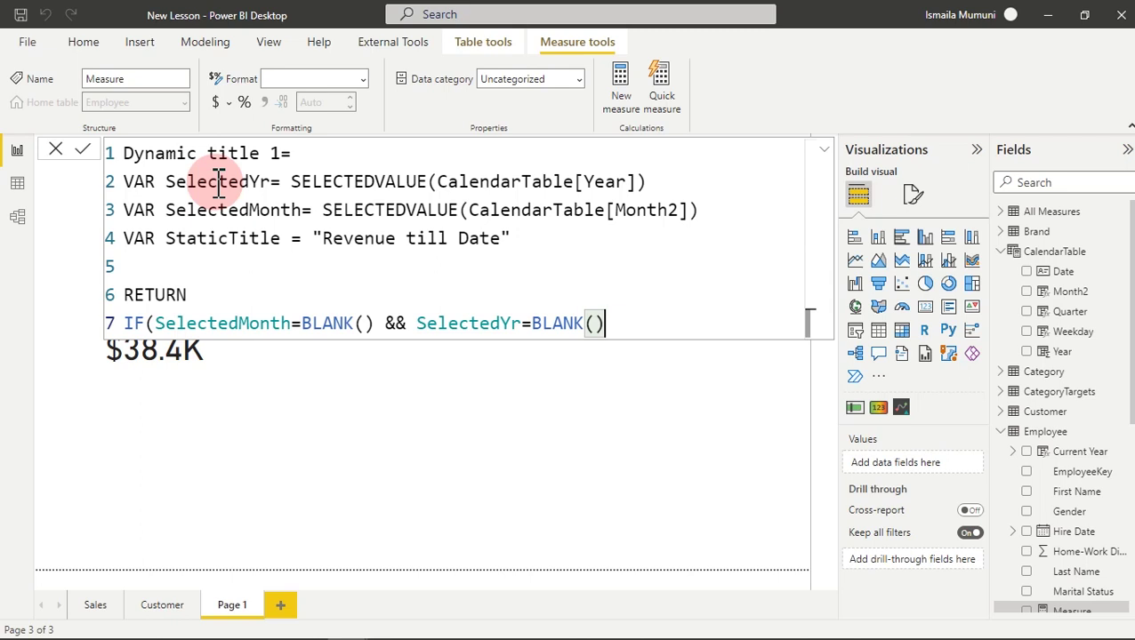
type(",")
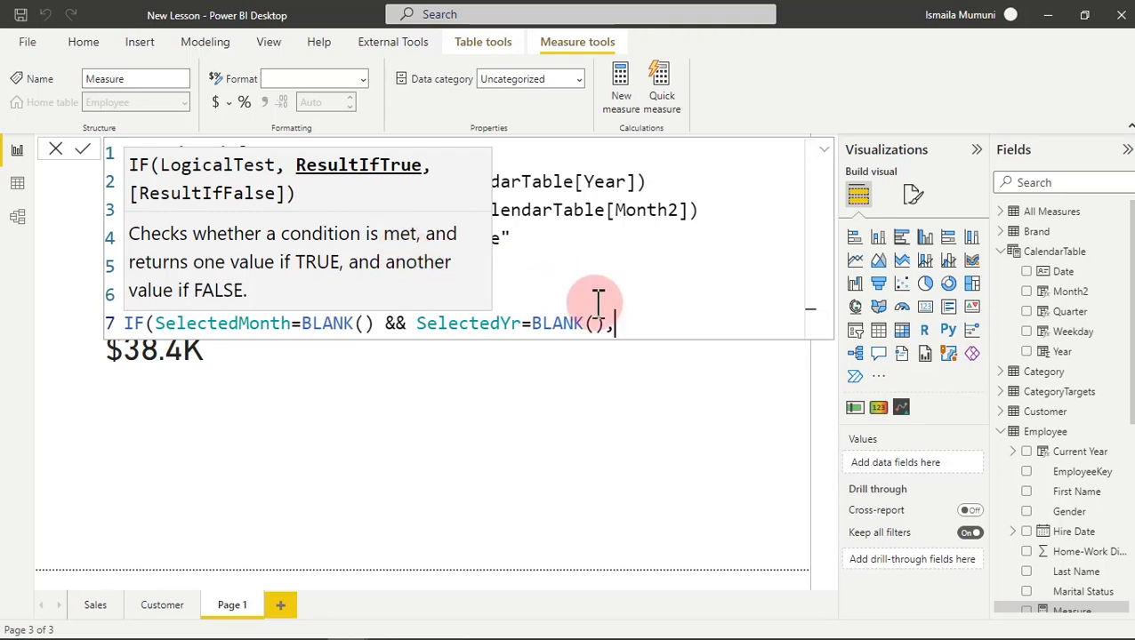
type("ST")
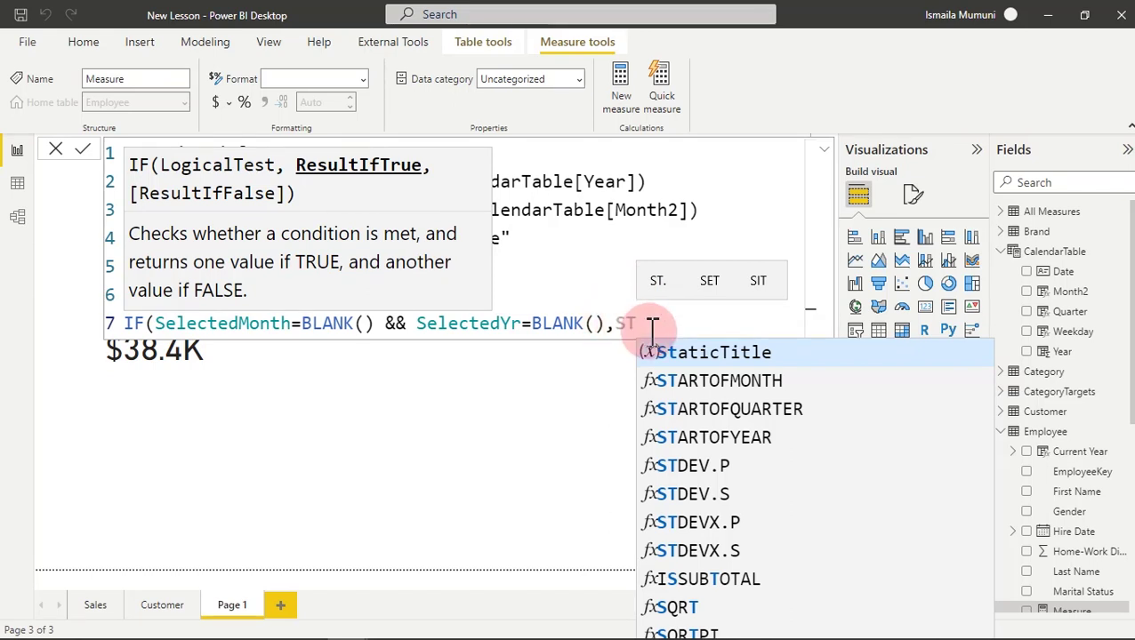
Insert StaticTitle via autocomplete as the IF function's true result.
type("ATIC")
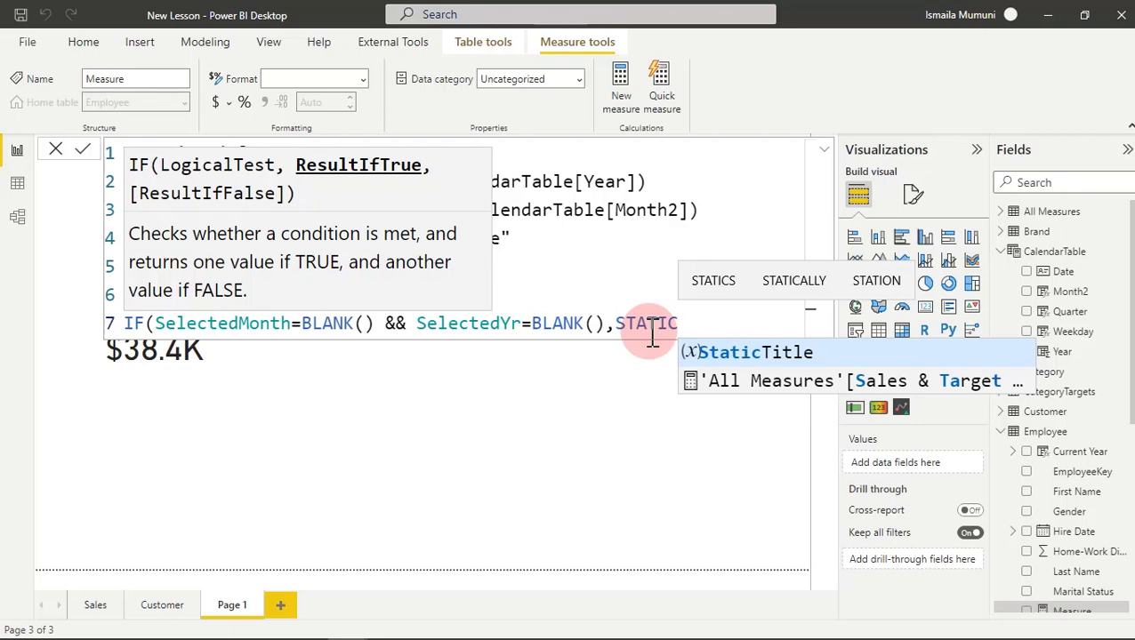
left_click(720, 354)
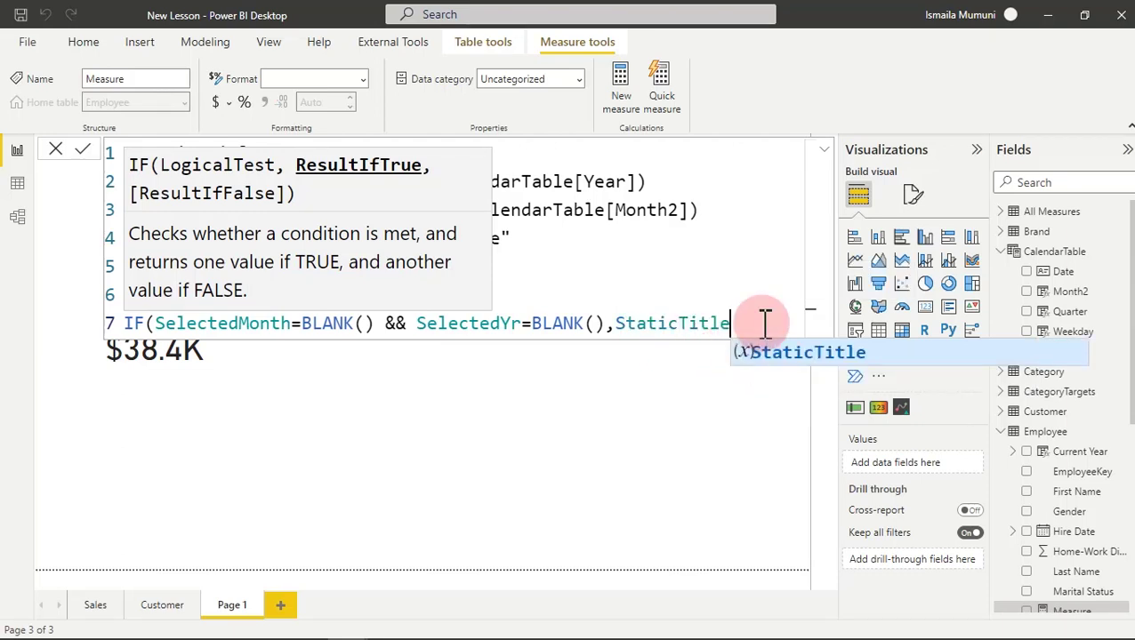
left_click(656, 211)
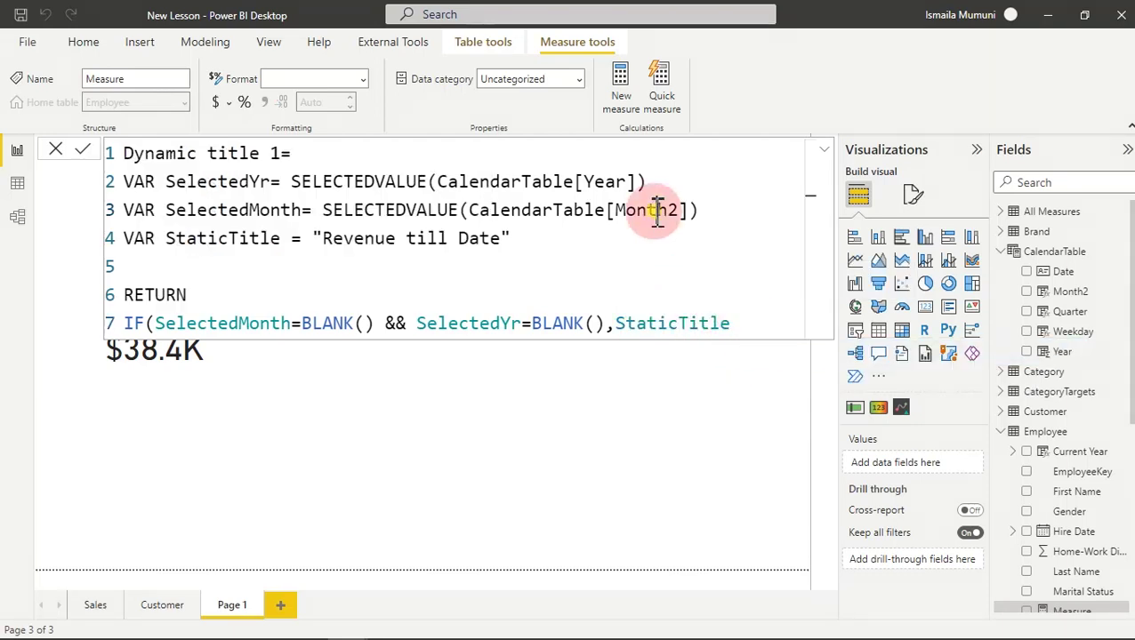
left_click_drag(516, 239, 316, 242)
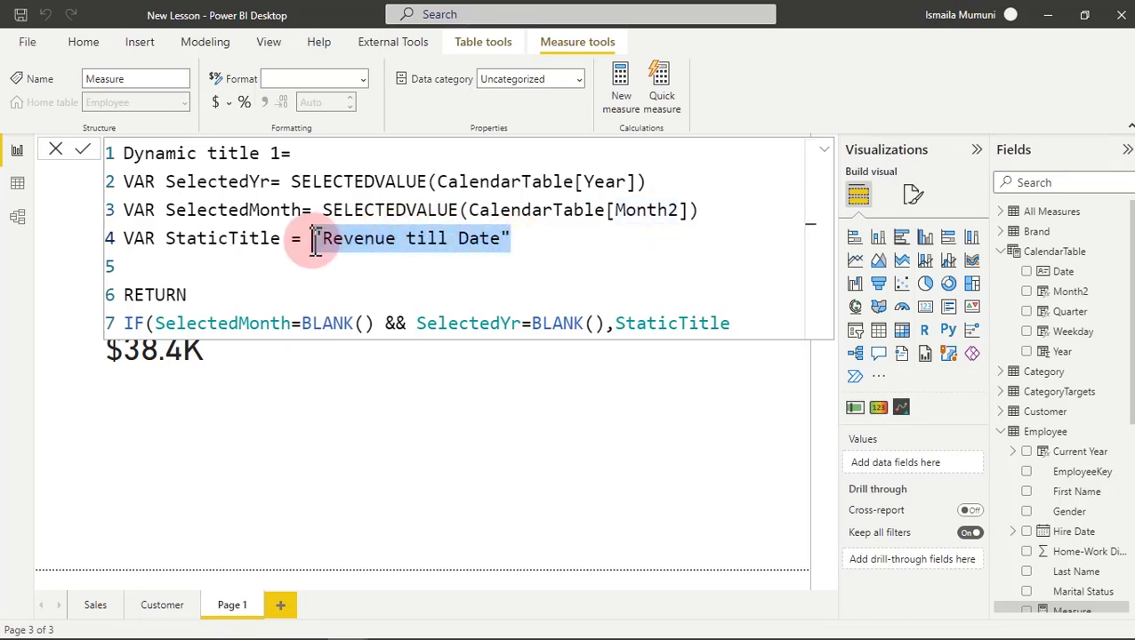
left_click(752, 322)
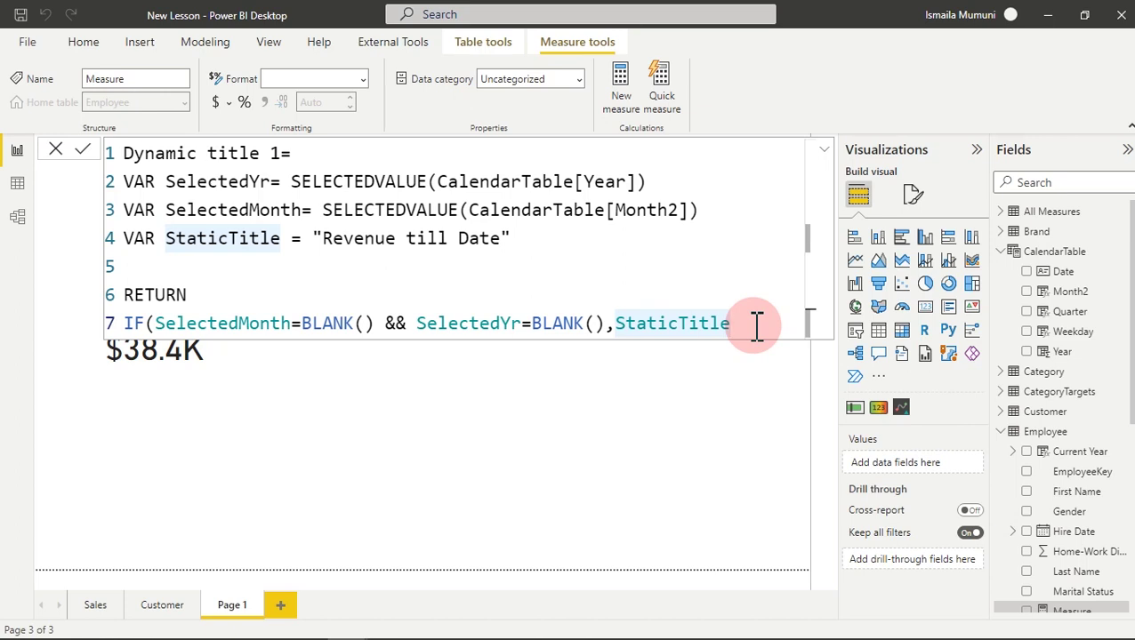
Remove the stray quote after StaticTitle and add a comma to begin the false result.
type("\"")
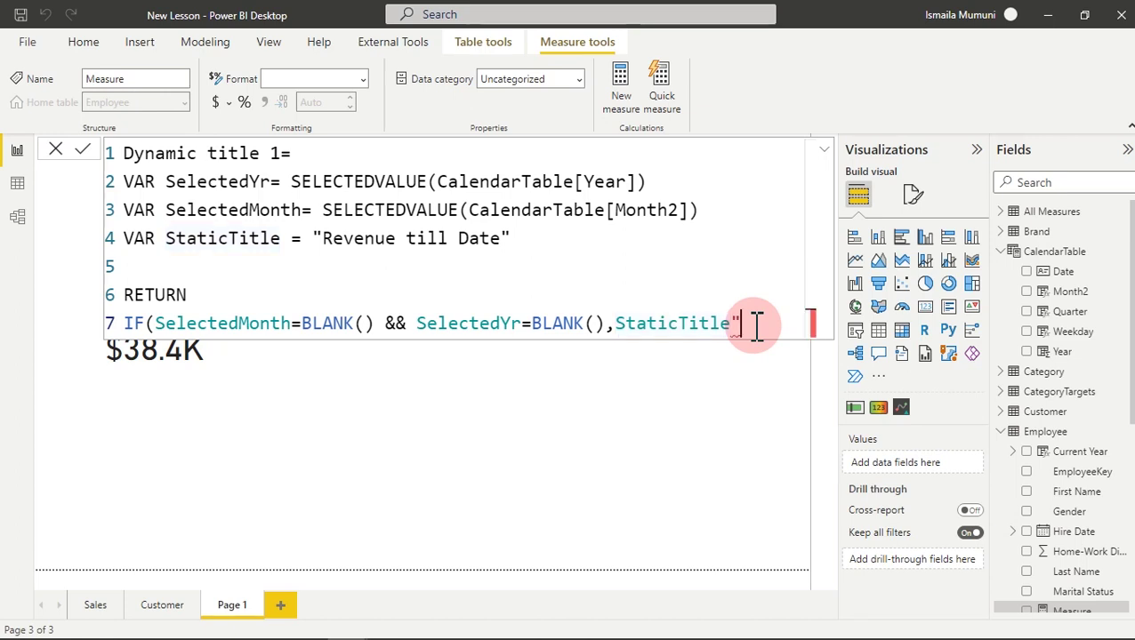
key("BackSpace")
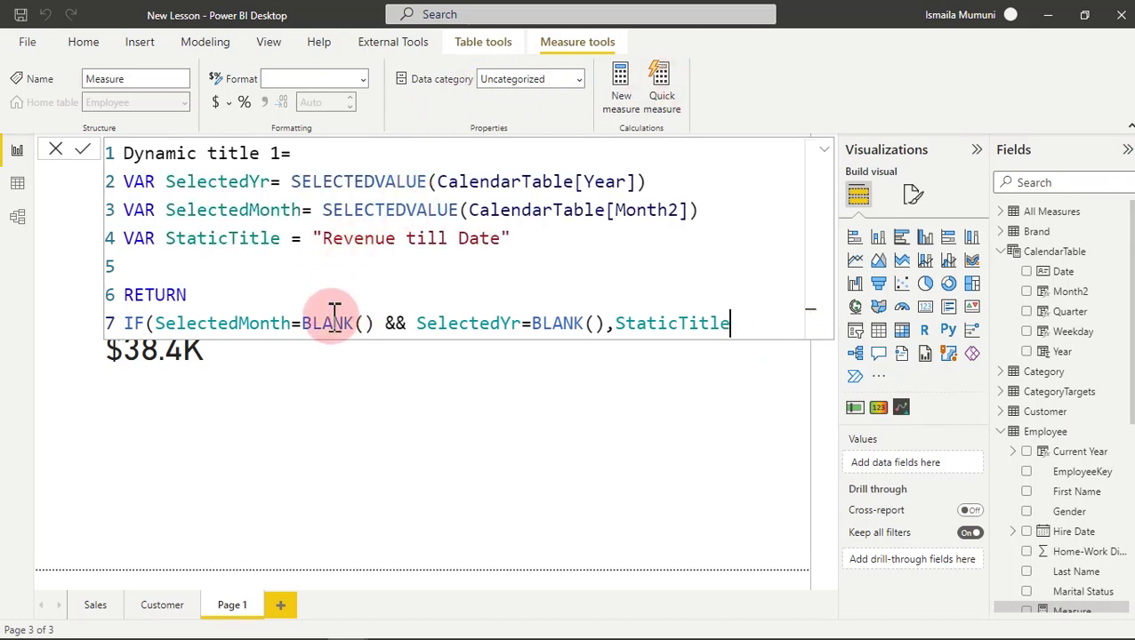
left_click_drag(375, 323, 177, 322)
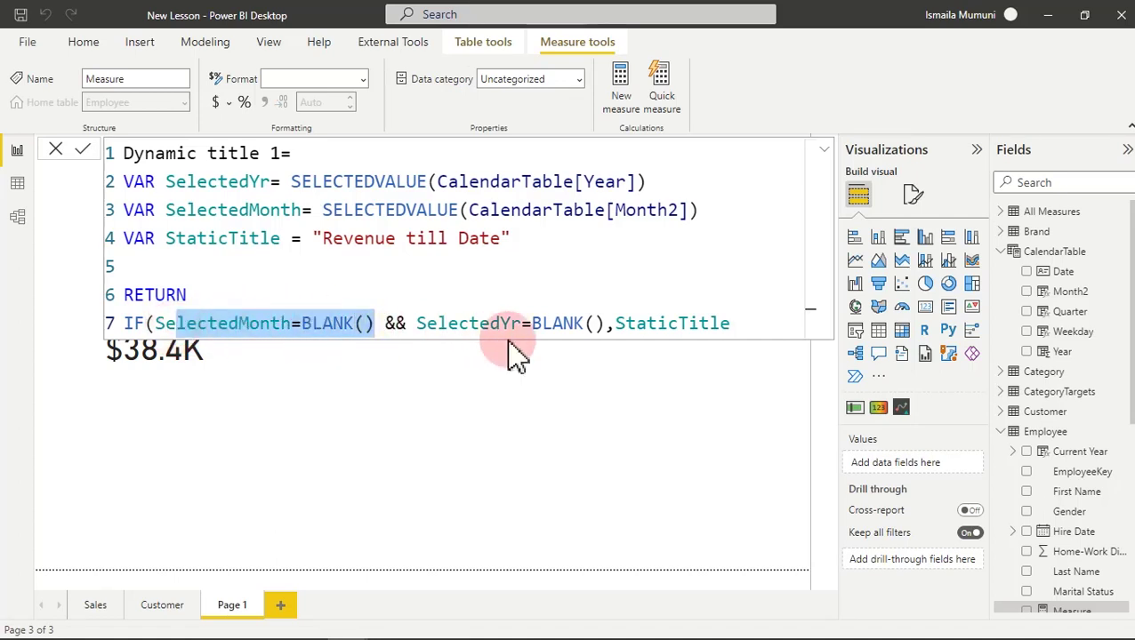
left_click_drag(605, 324, 479, 324)
left_click_drag(511, 238, 456, 240)
left_click_drag(336, 254, 326, 253)
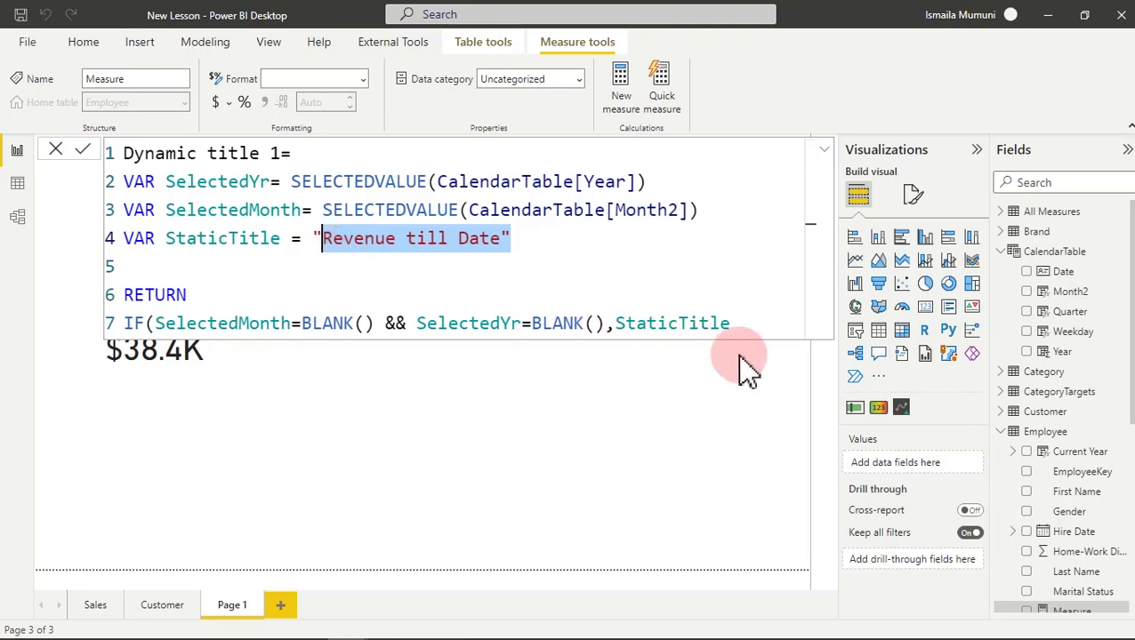
left_click(752, 326)
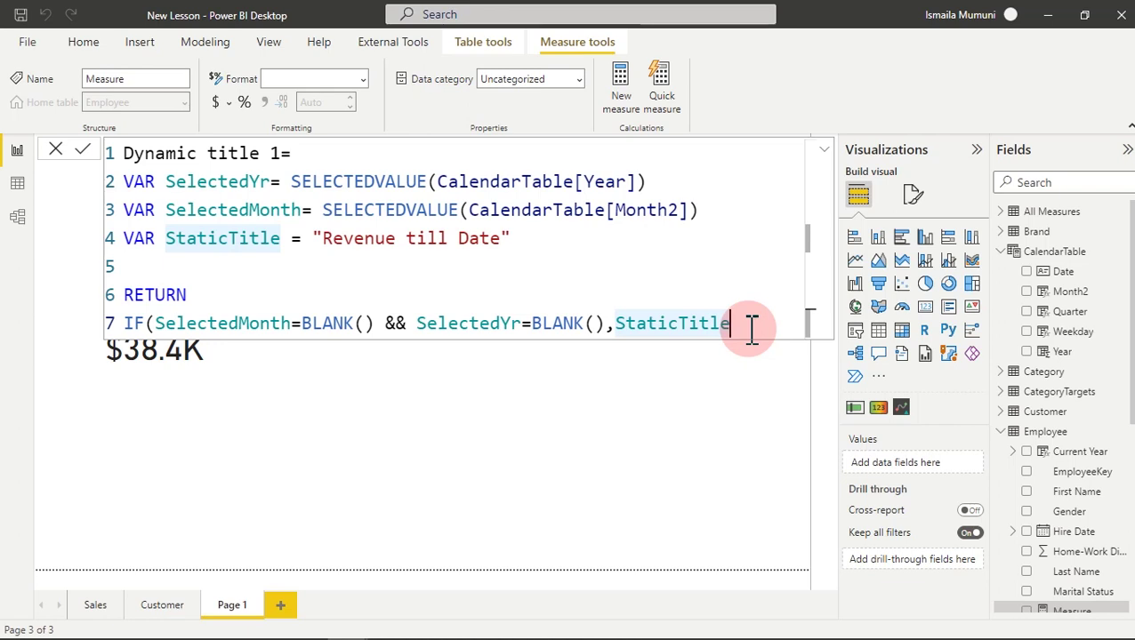
type(",")
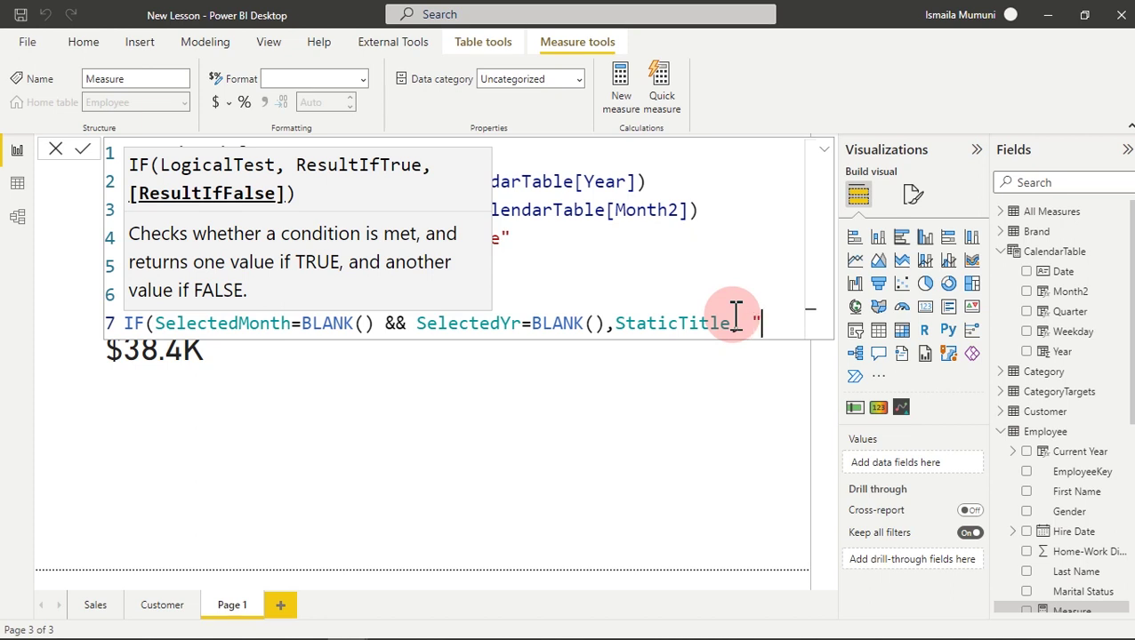
Make the false result start with "Salary for" followed by the SelectedMonth variable.
type("A")
key("BackSpace")
key("BackSpace")
key("BackSpace")
key("BackSpace")
type("Salary")
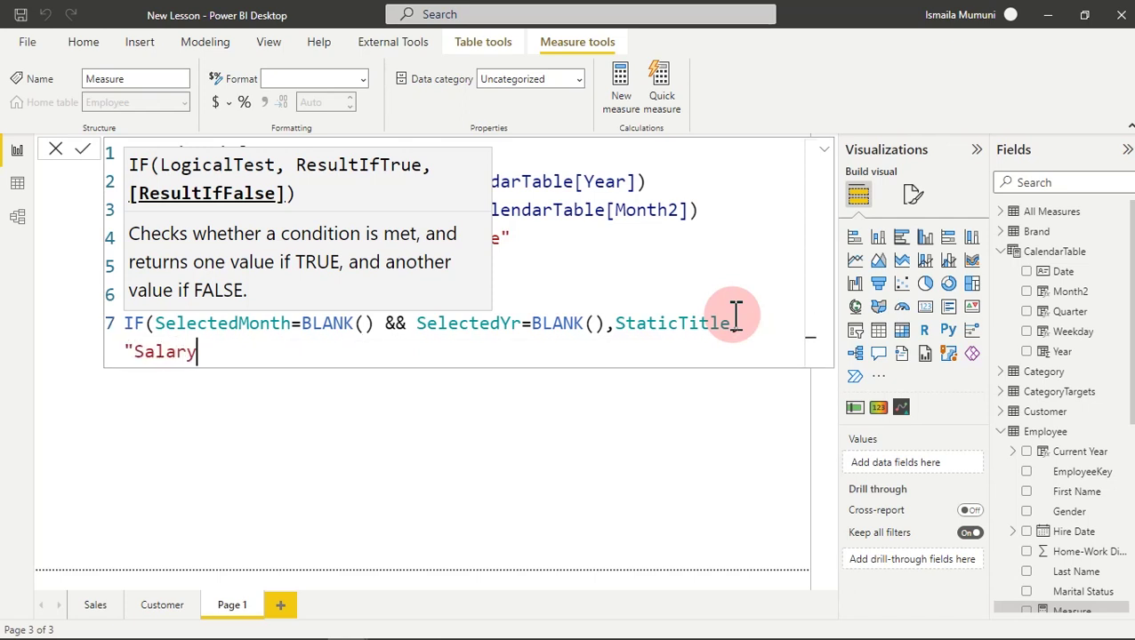
type(" for \"&")
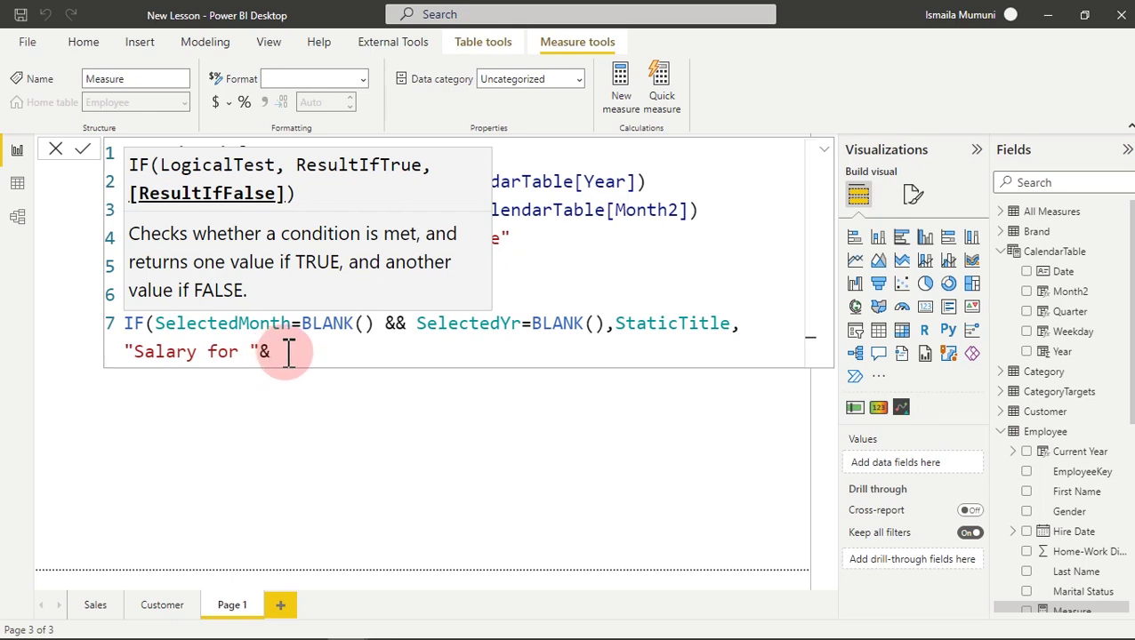
type("selec")
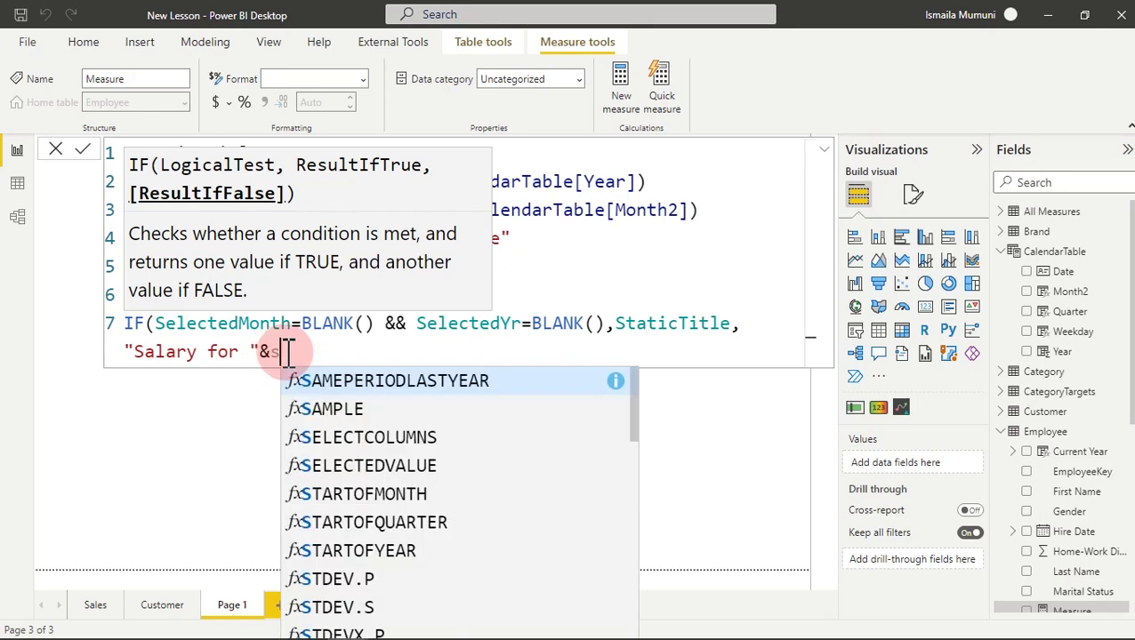
type("t")
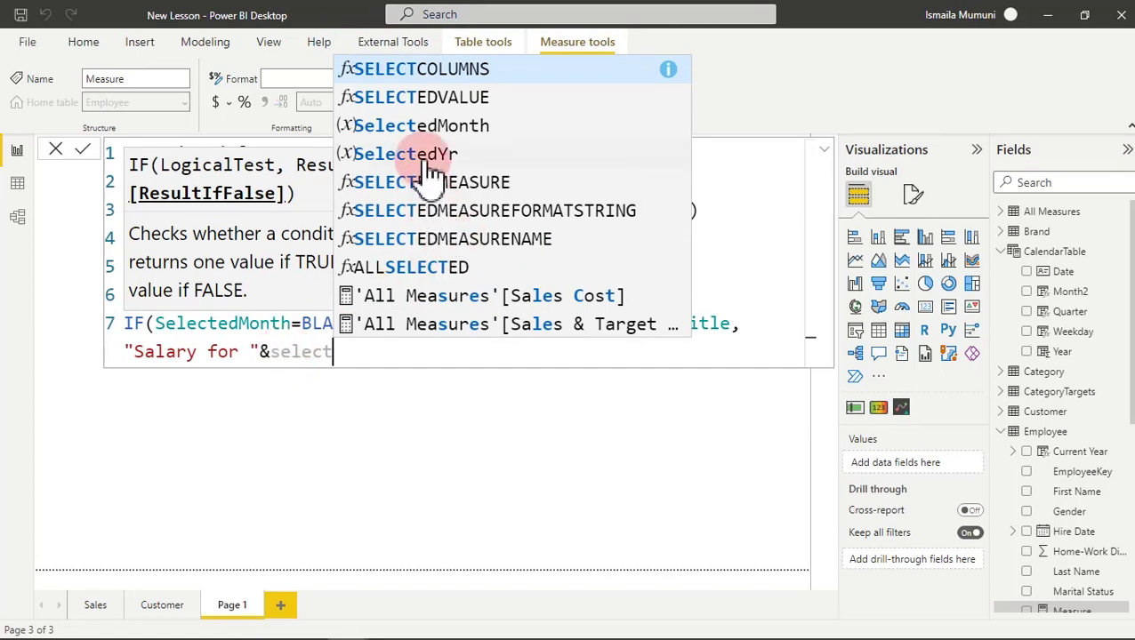
left_click(441, 128)
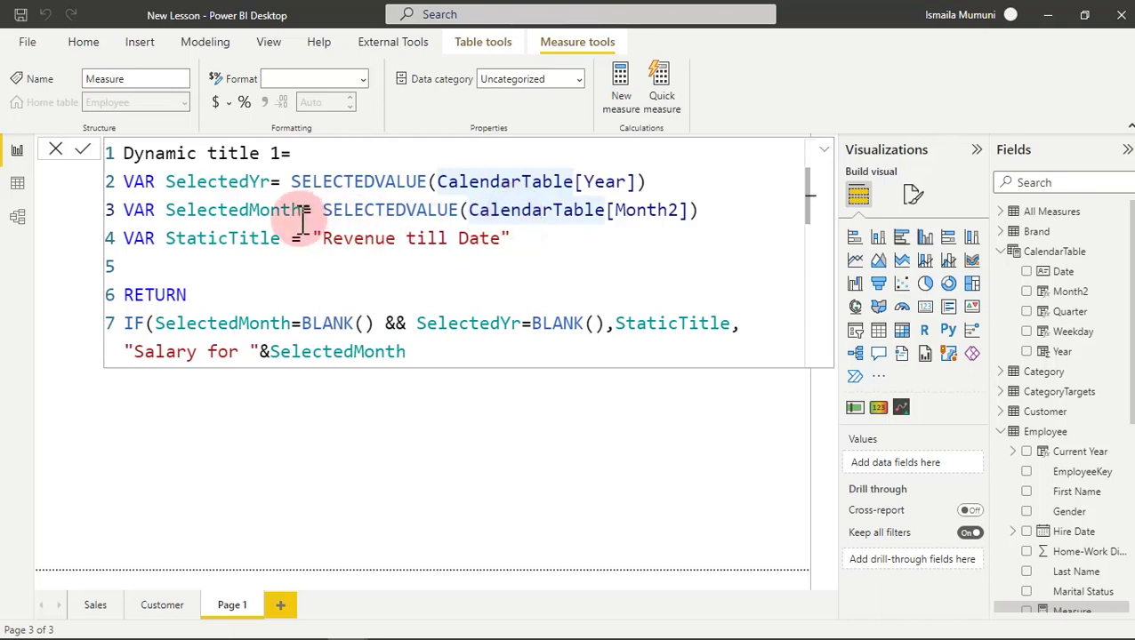
Append &" "&SelectedYr to the formula and commit the Dynamic title 1 measure.
left_click_drag(302, 210, 250, 212)
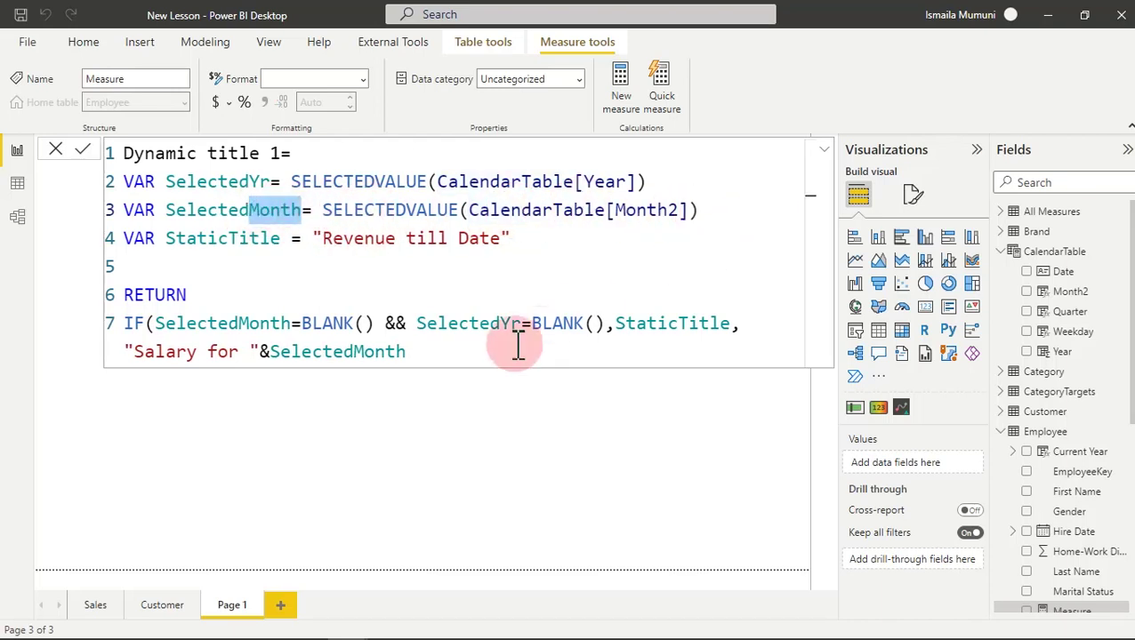
left_click(435, 357)
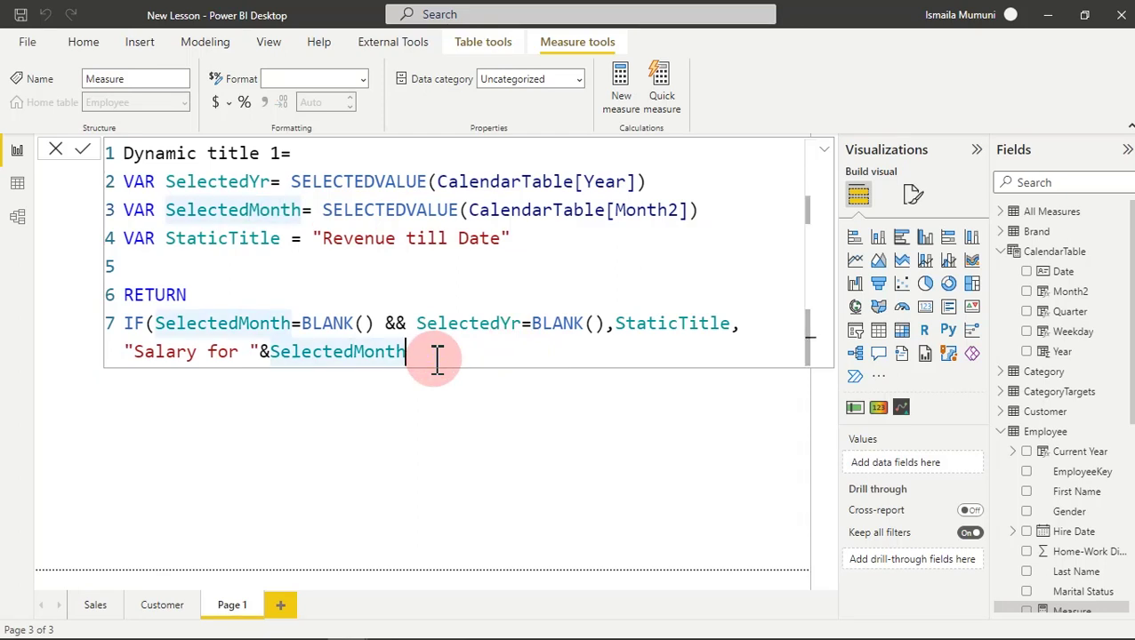
type("&")
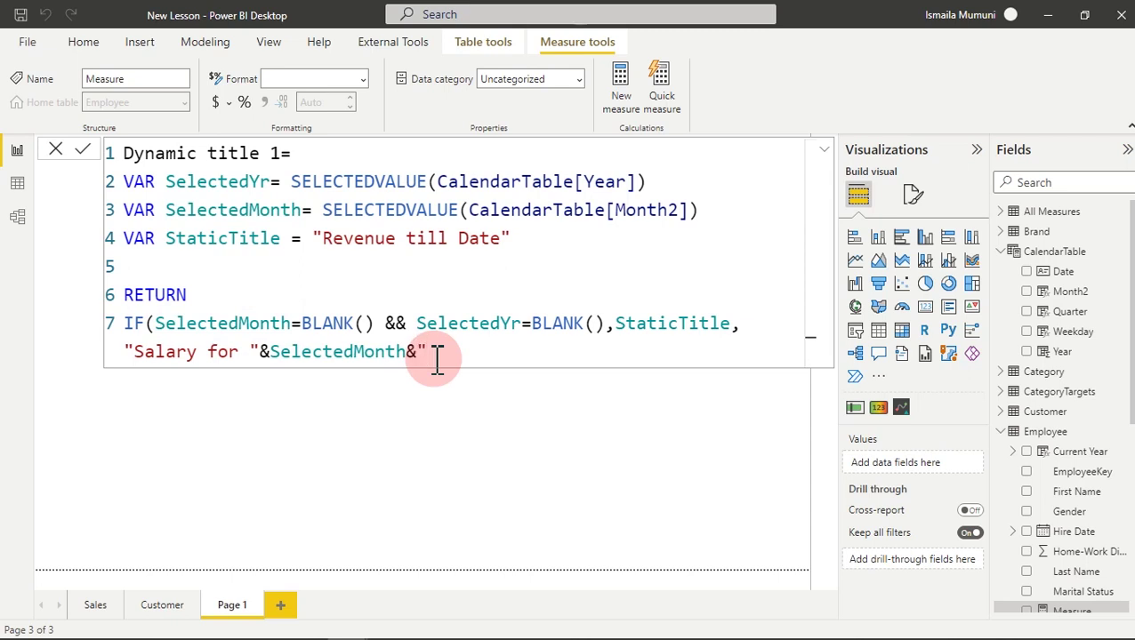
type("\" \"")
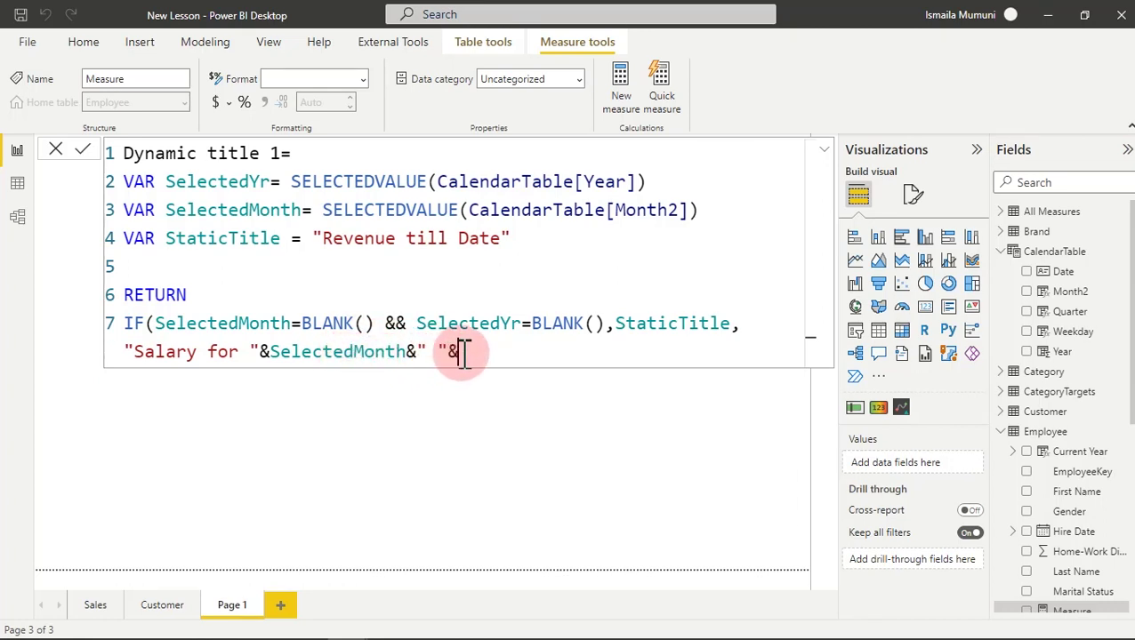
type("&")
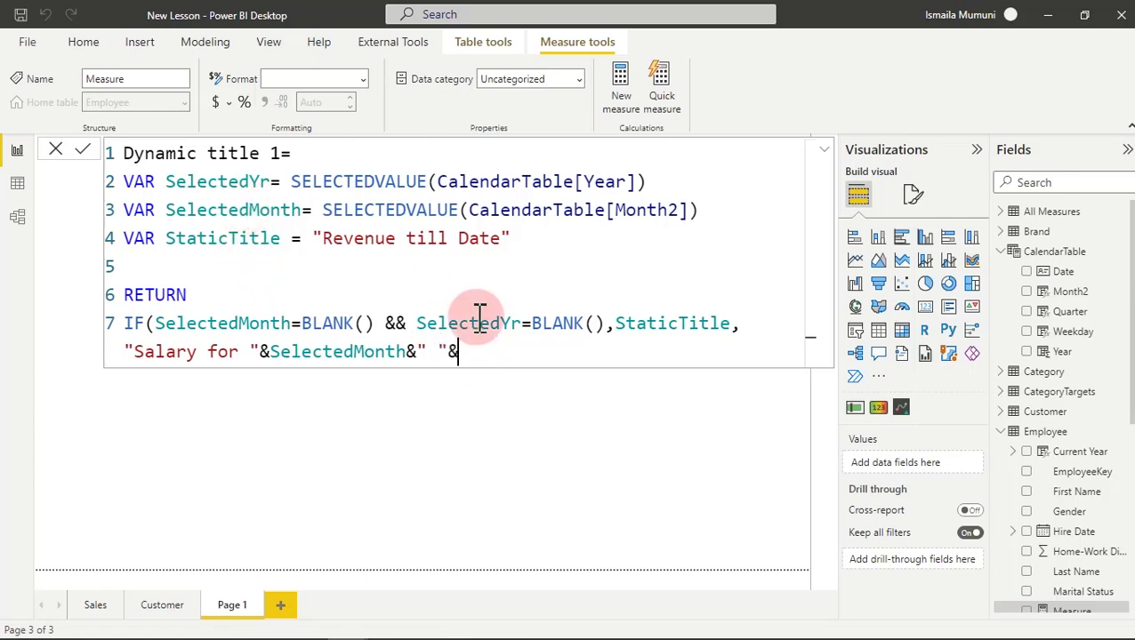
type("sele")
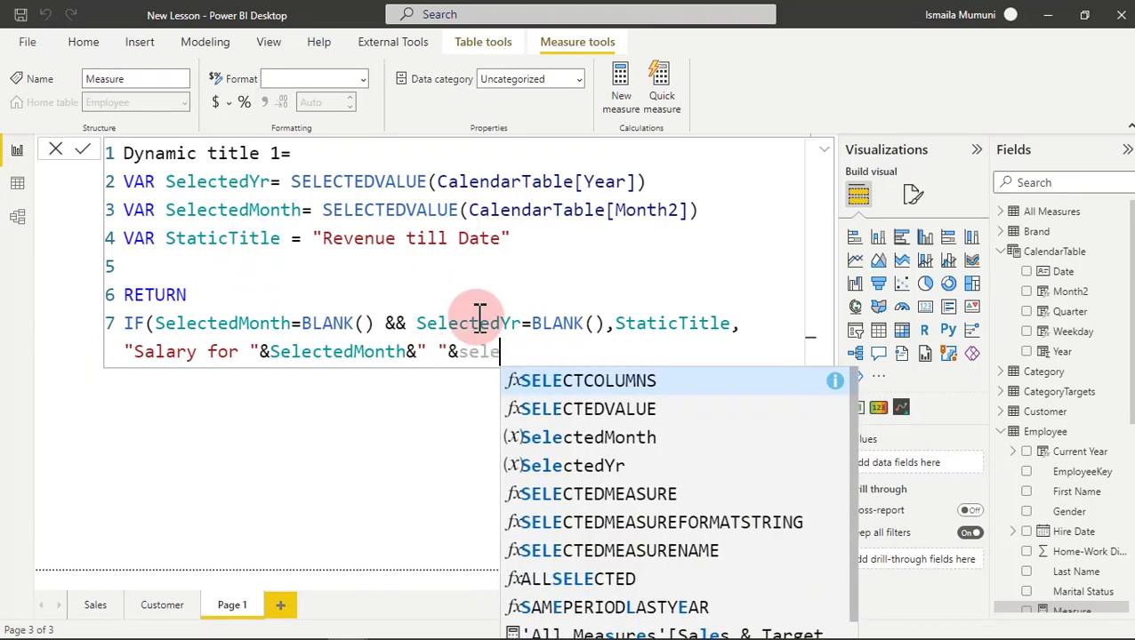
double_click(588, 466)
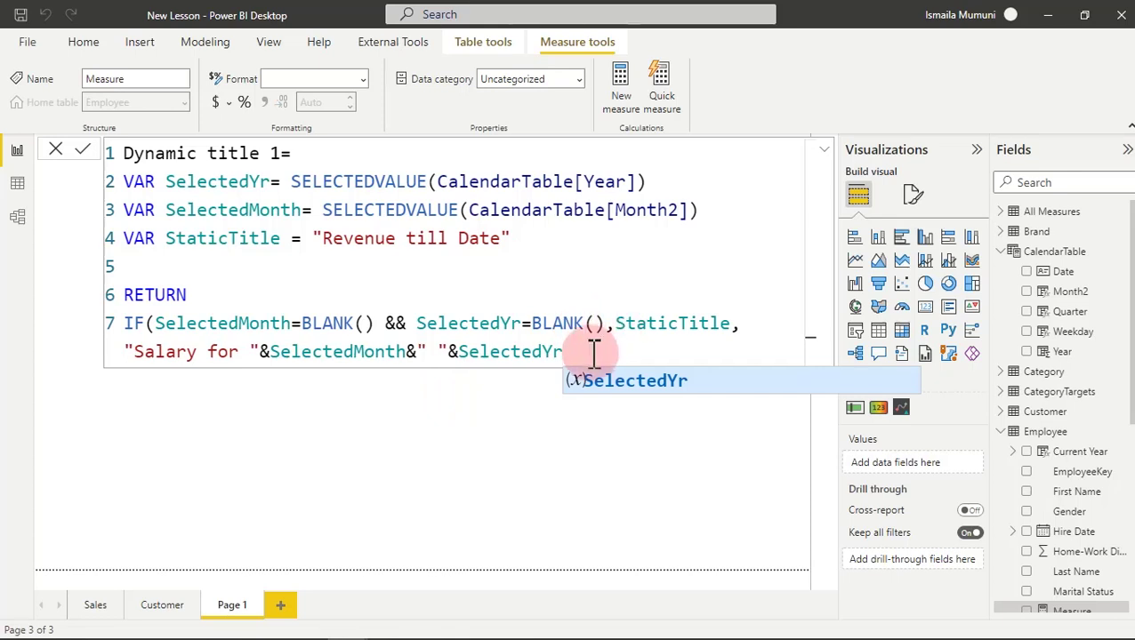
left_click(82, 155)
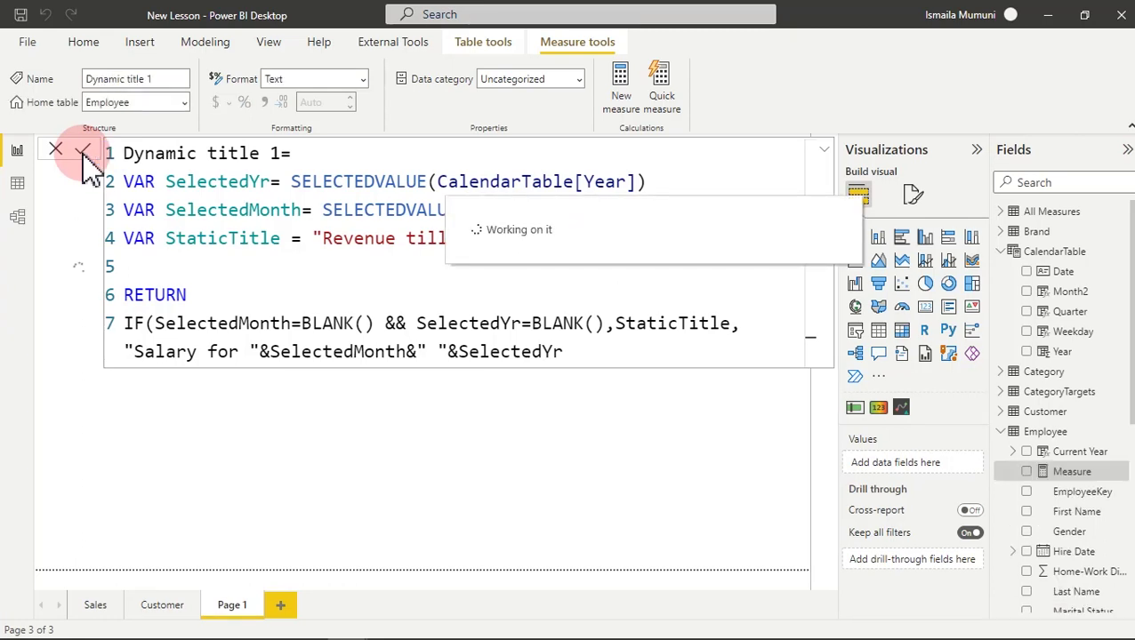
left_click(627, 466)
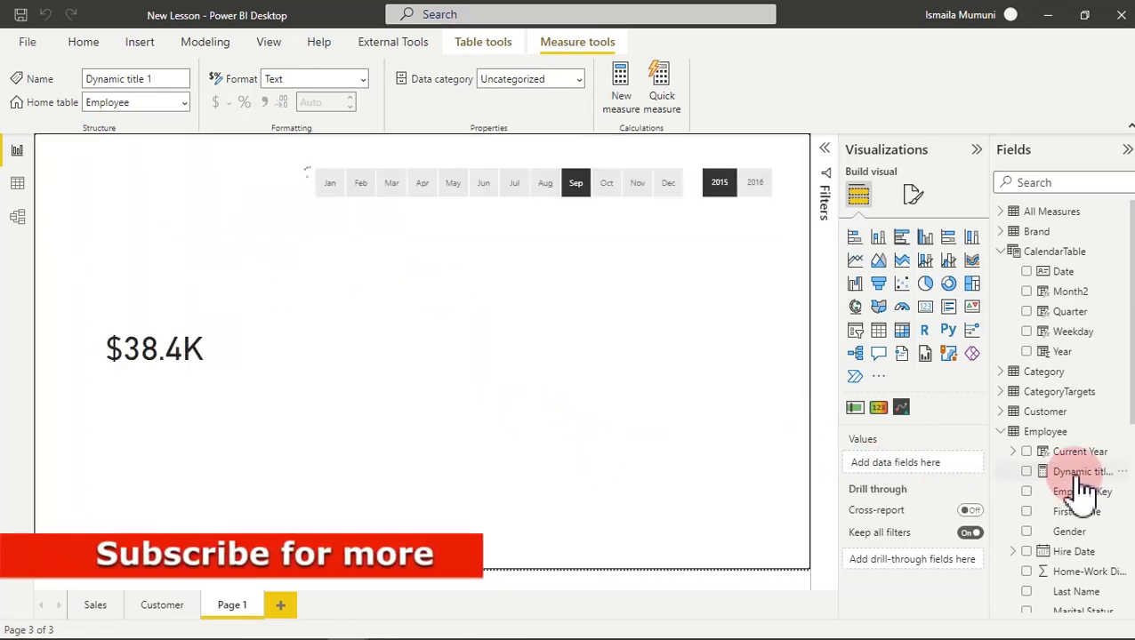
Select the Salary card and reach the conditional formatting for its General > Title text.
left_click(453, 343)
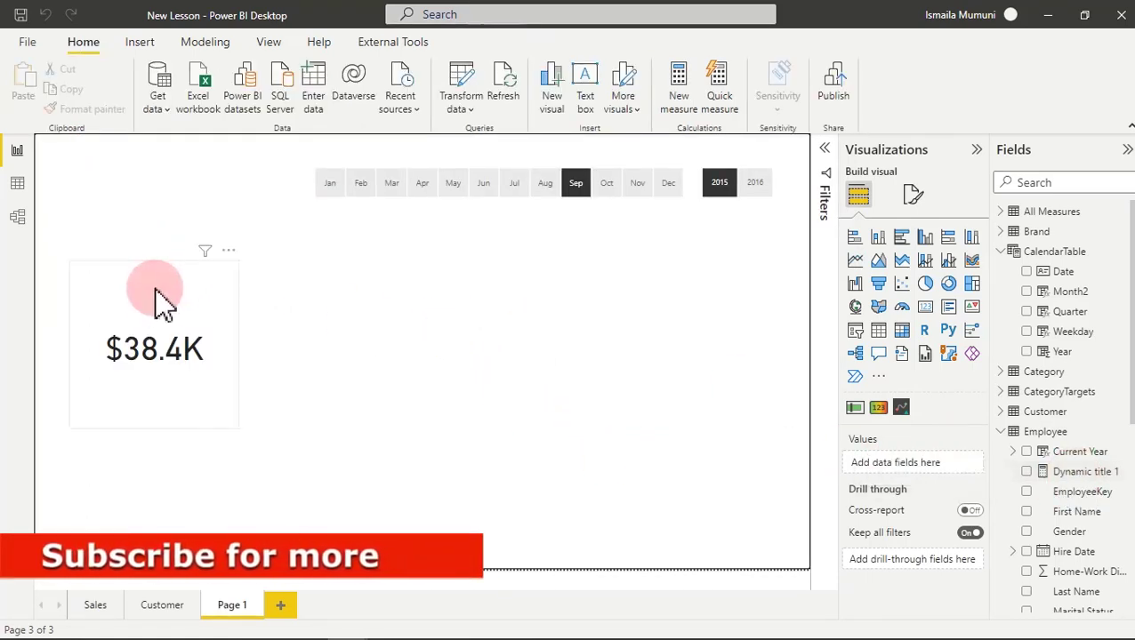
left_click(166, 347)
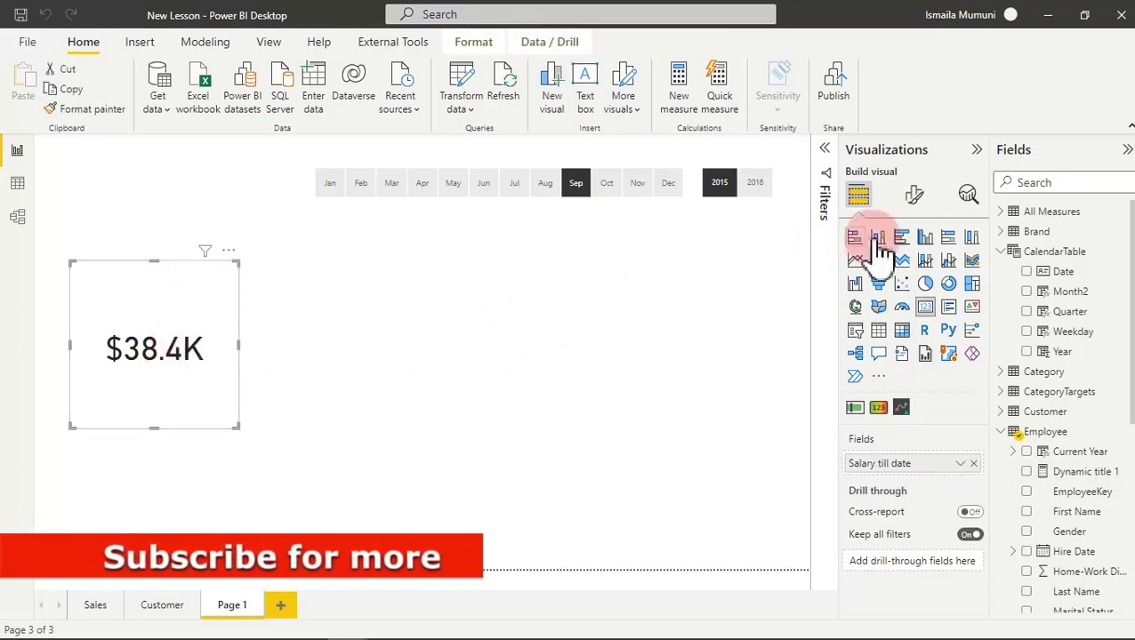
left_click(923, 203)
left_click(911, 271)
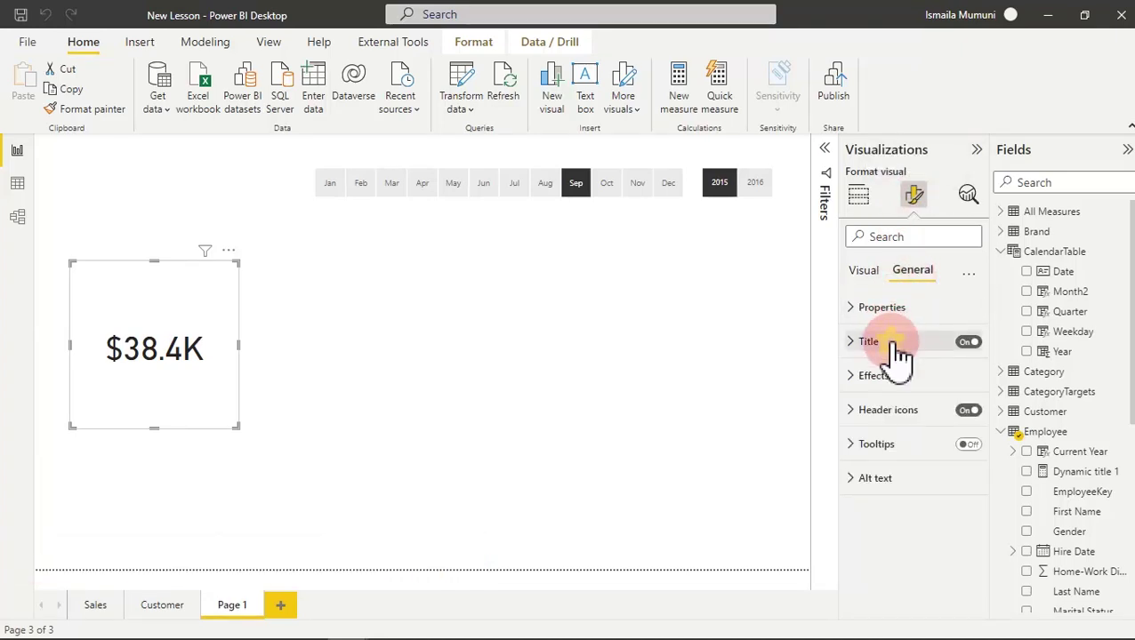
left_click(894, 344)
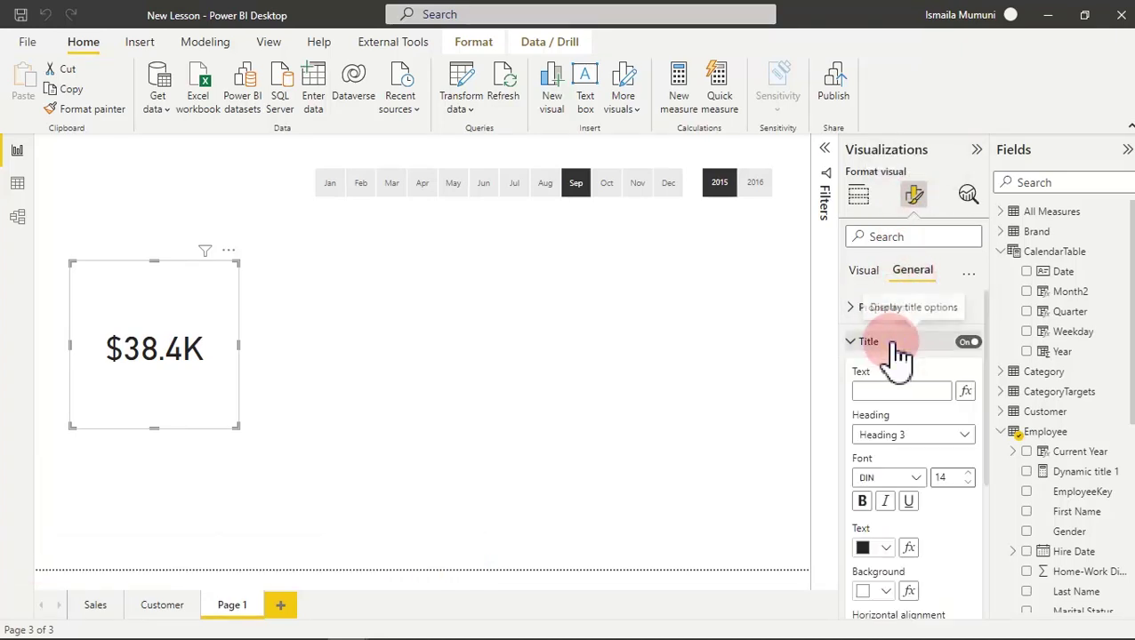
left_click(965, 392)
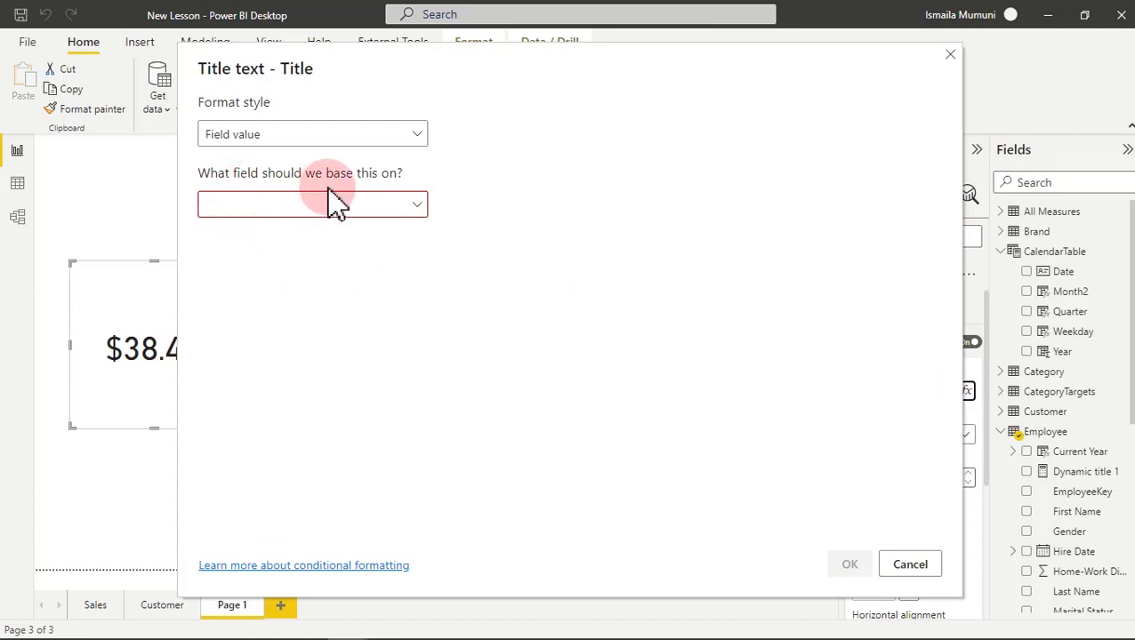
Set the card title's field to Employee > Dynamic title 1, giving "Salary for Sep 2015".
left_click(363, 208)
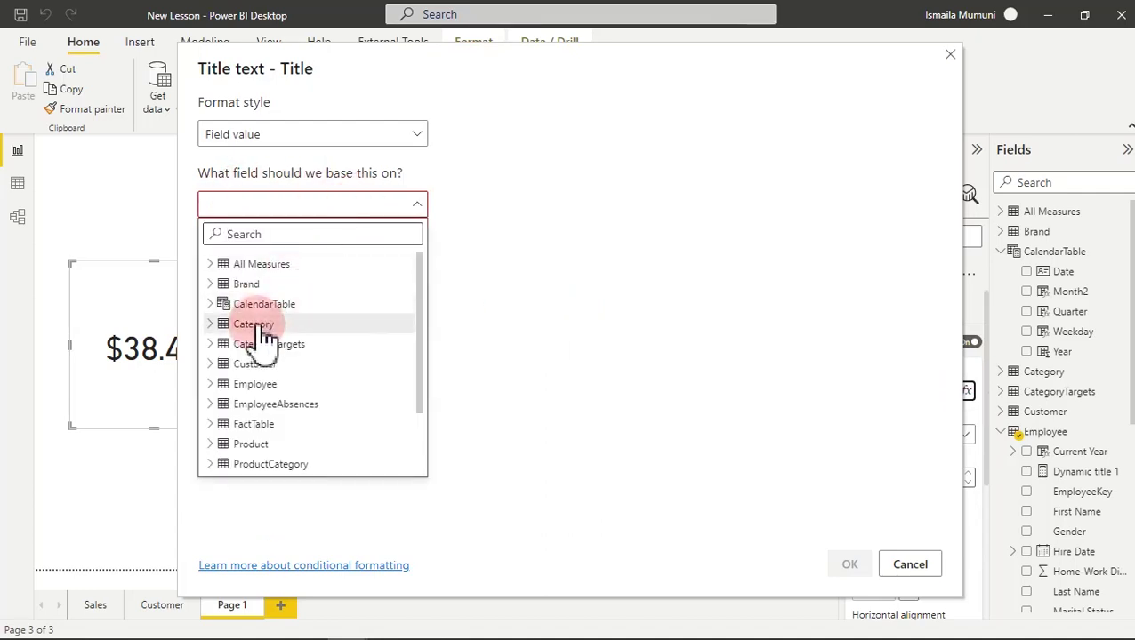
left_click(210, 386)
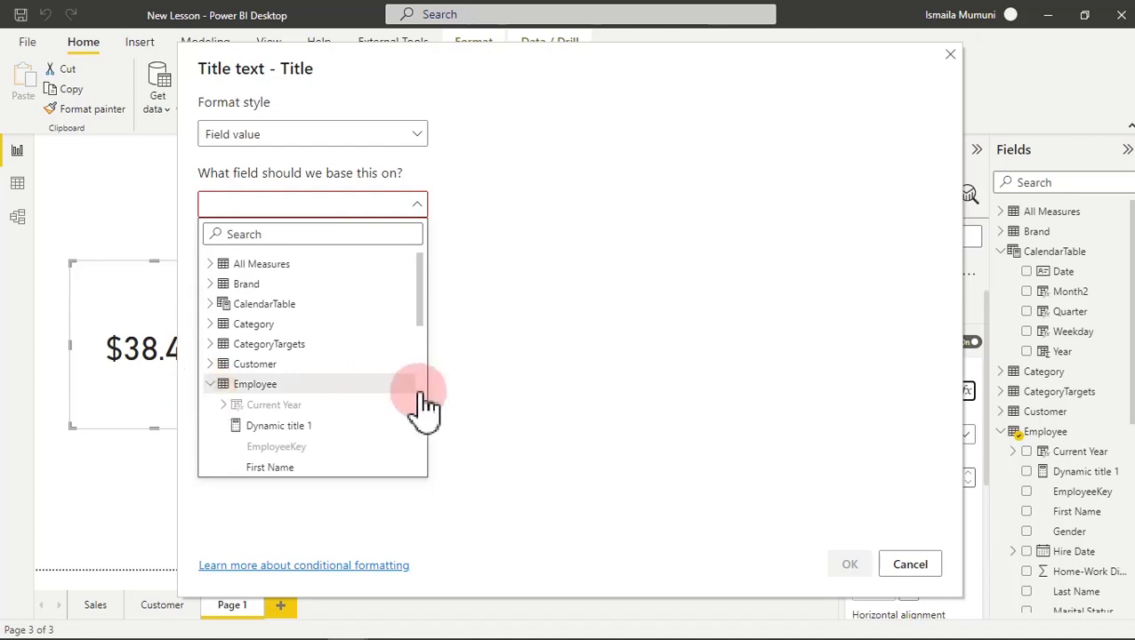
left_click(277, 427)
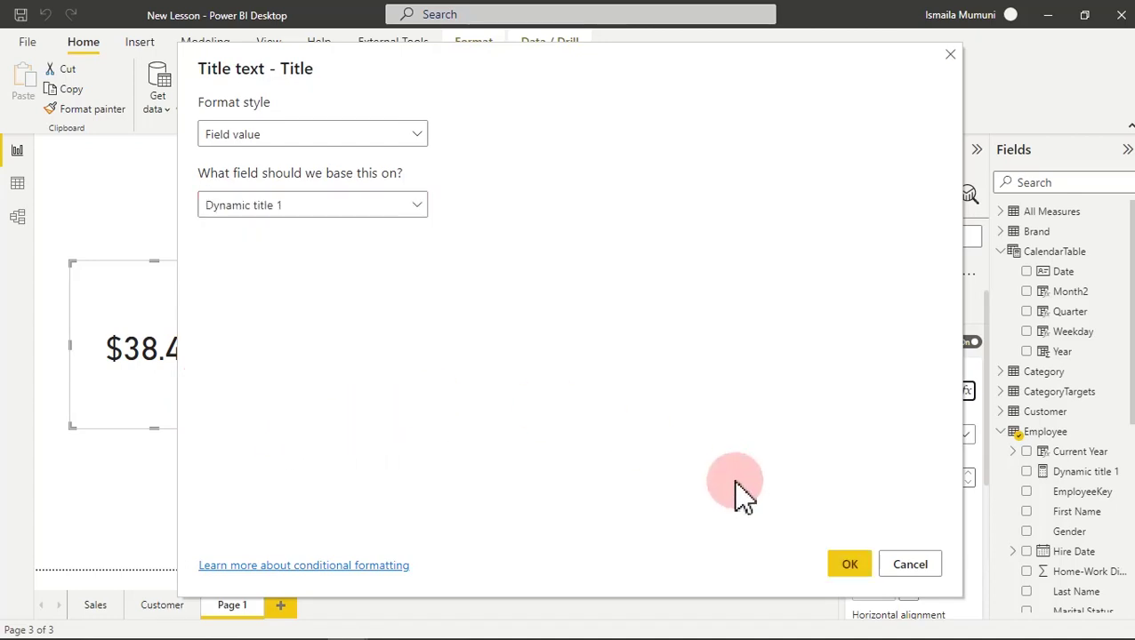
left_click(848, 564)
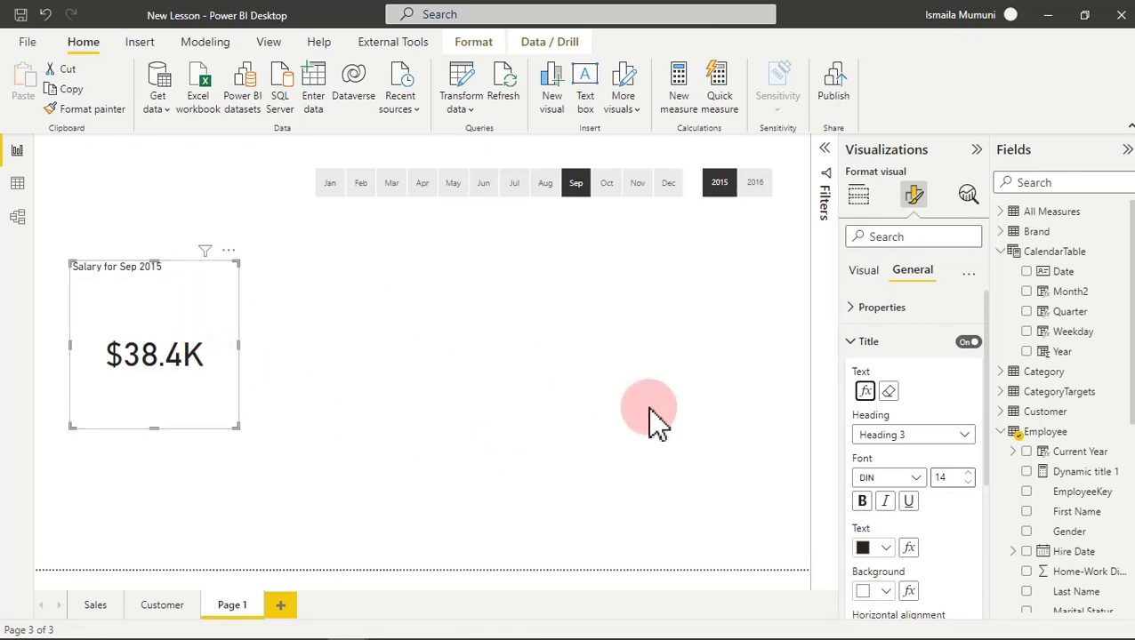
scroll(983, 445, "down", 4)
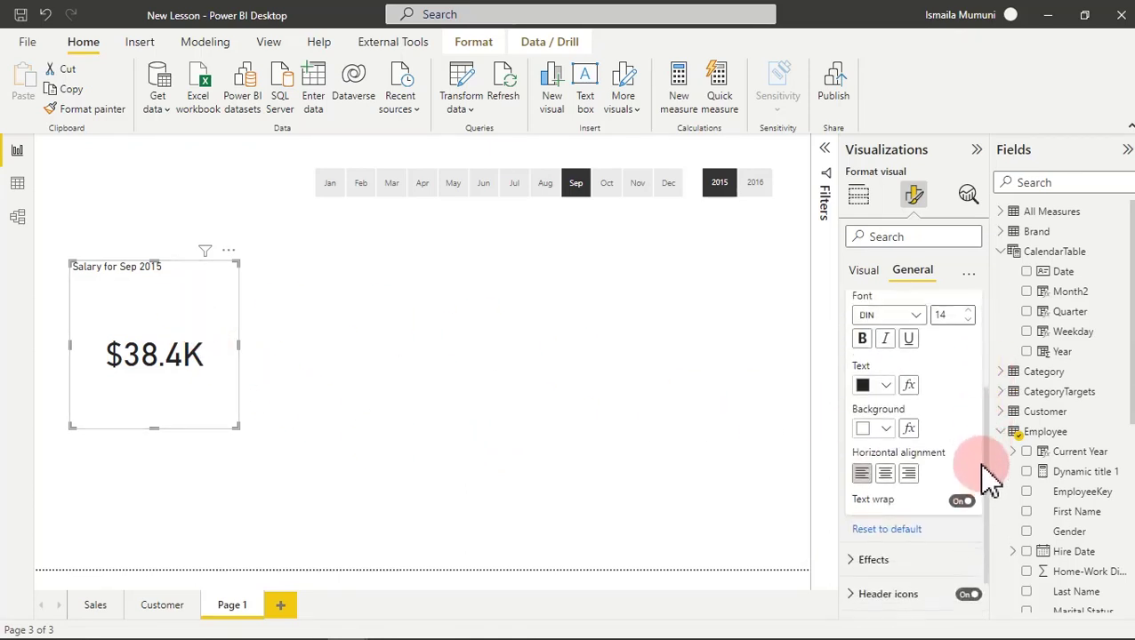
Centre the card's title text and move the card to the middle of the page.
left_click(889, 461)
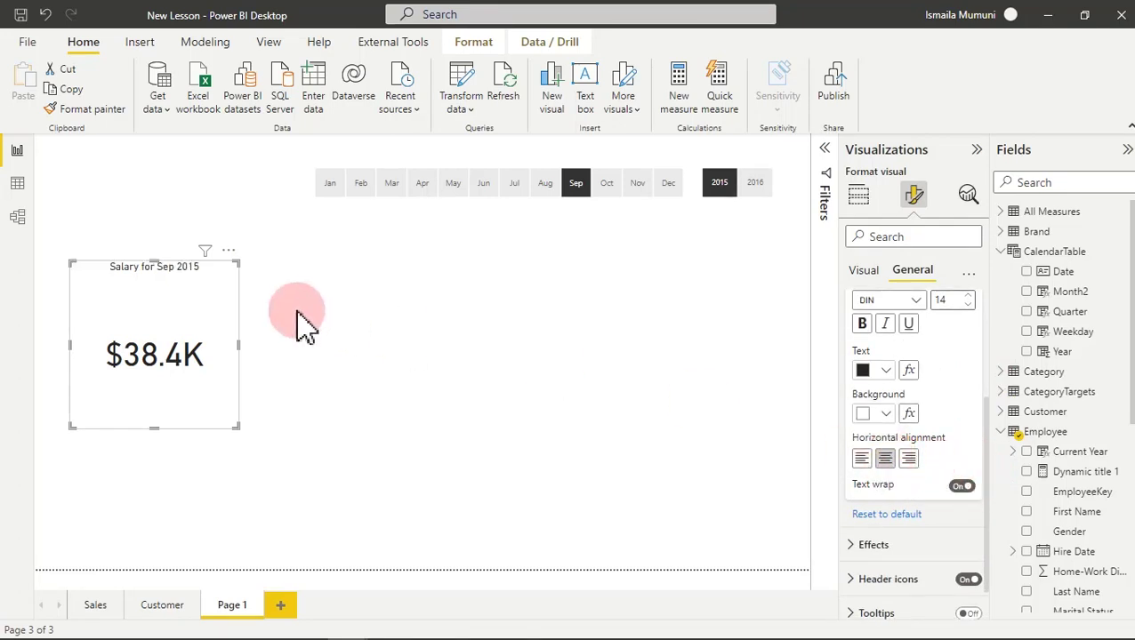
left_click_drag(167, 329, 425, 360)
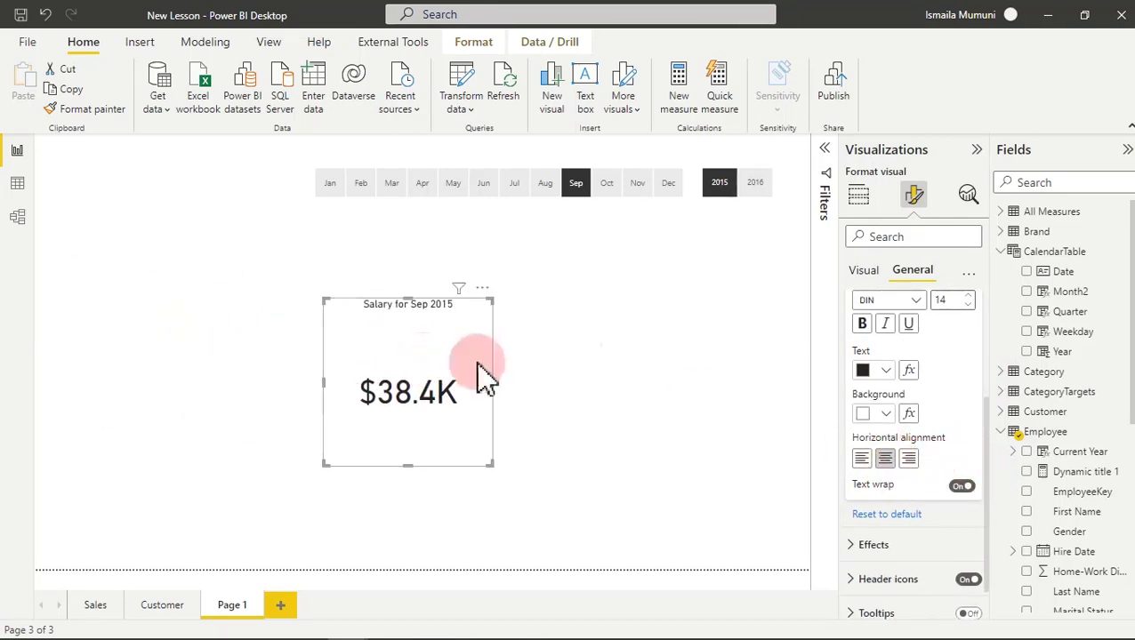
left_click(607, 373)
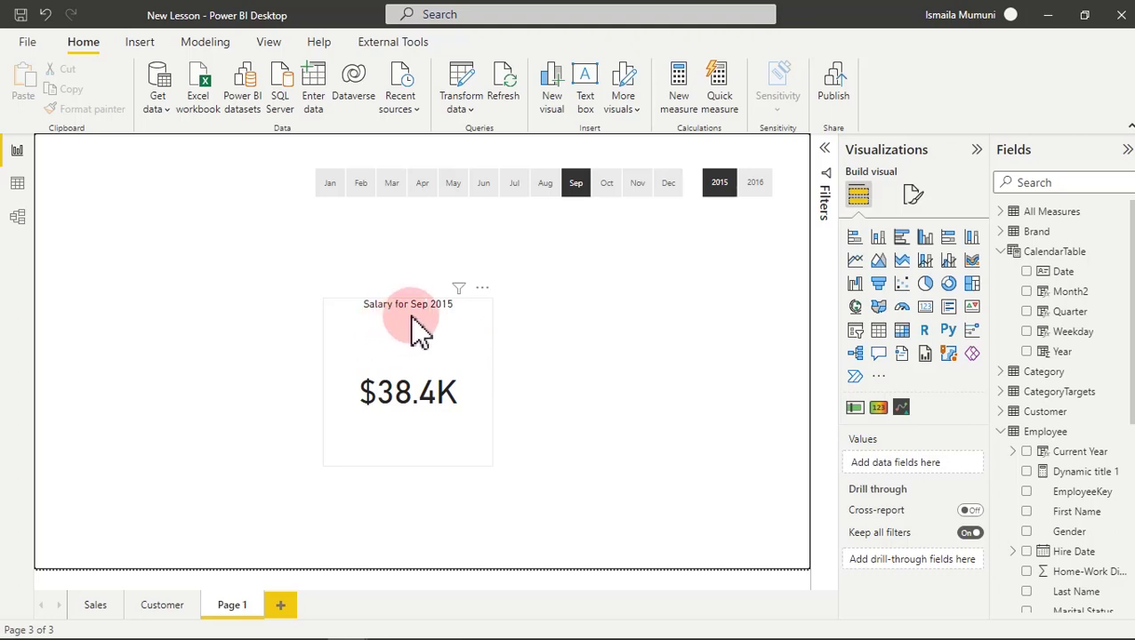
Test the month slicer with October and December, then clear the month and 2015 year filters.
left_click(612, 188)
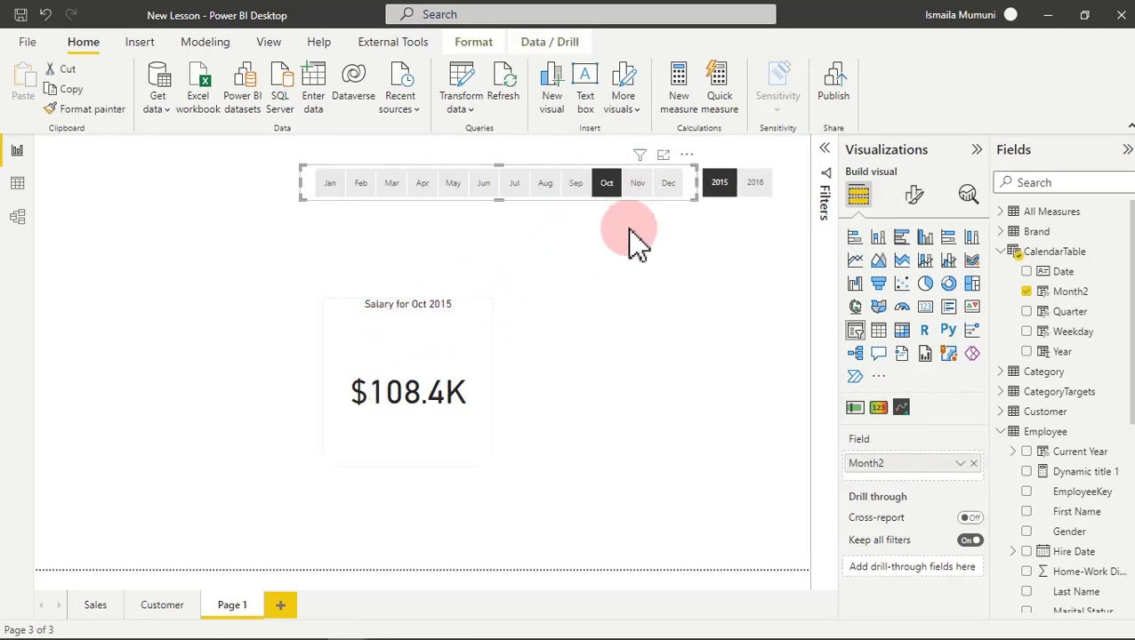
left_click(665, 186)
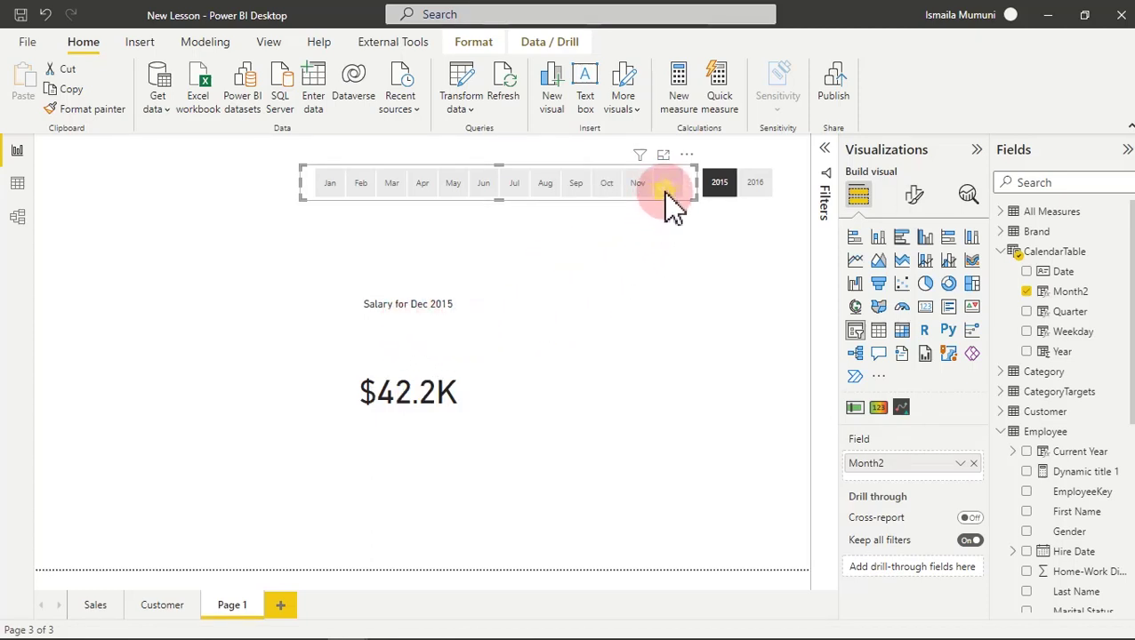
left_click(722, 198)
left_click(722, 197)
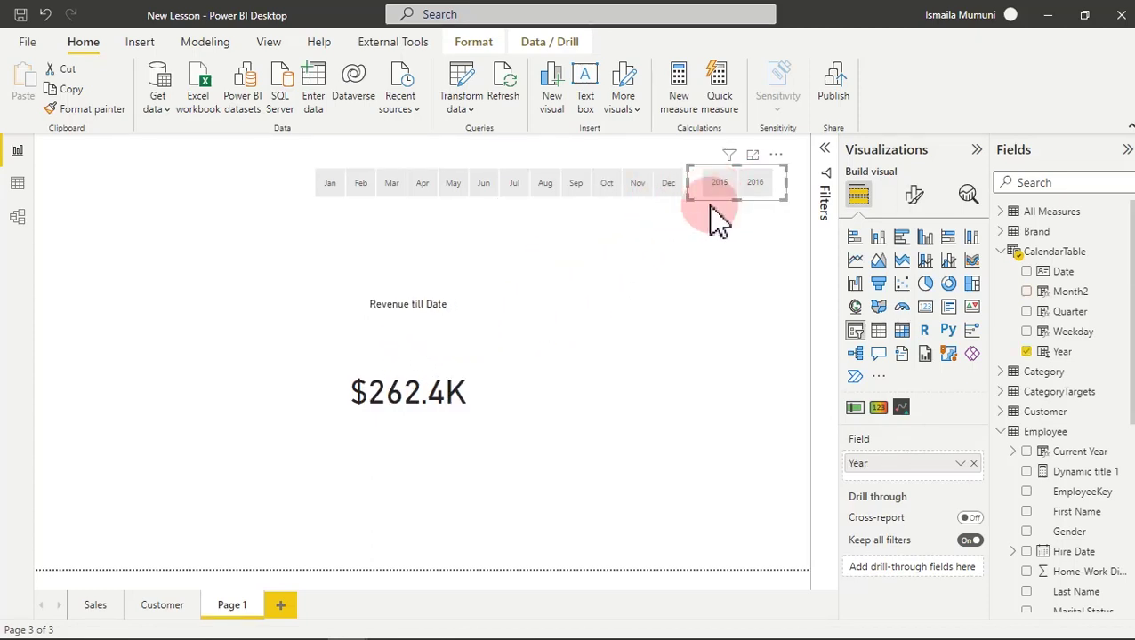
left_click(435, 323)
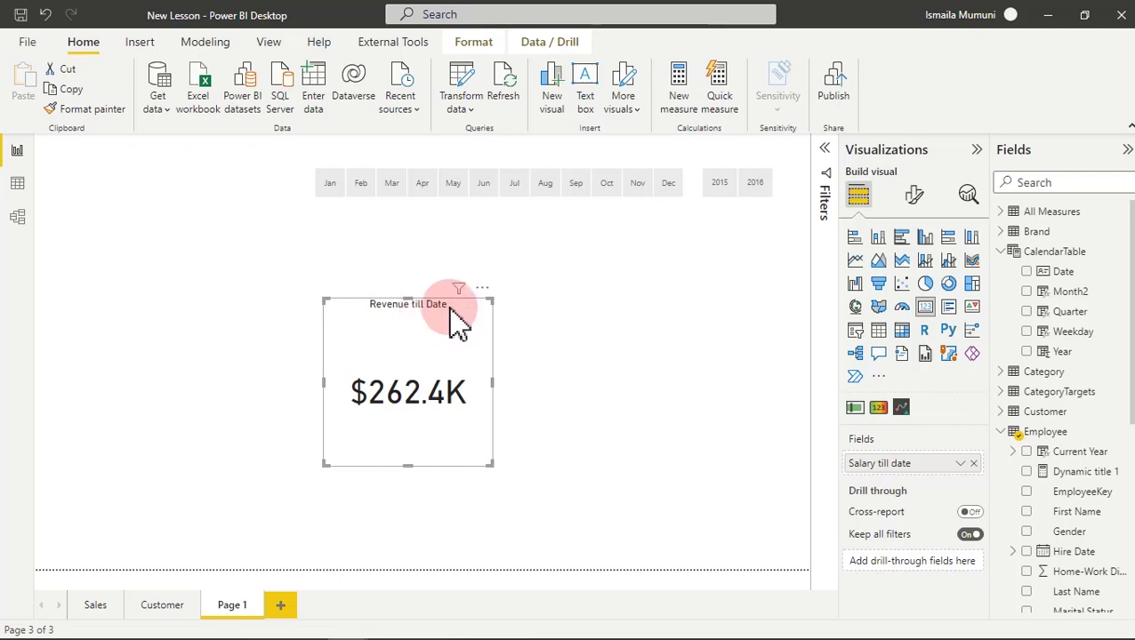
left_click(1085, 472)
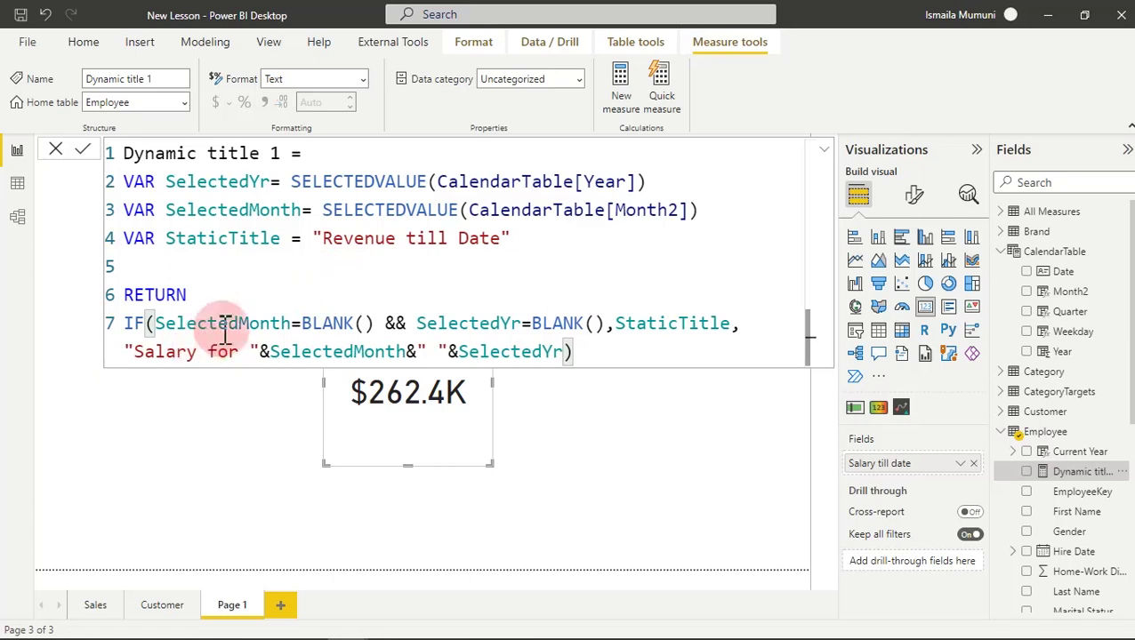
Replace "Revenue" with "Salary" so the default title reads "Salary till Date", and commit.
left_click_drag(397, 238, 325, 241)
type("Sa")
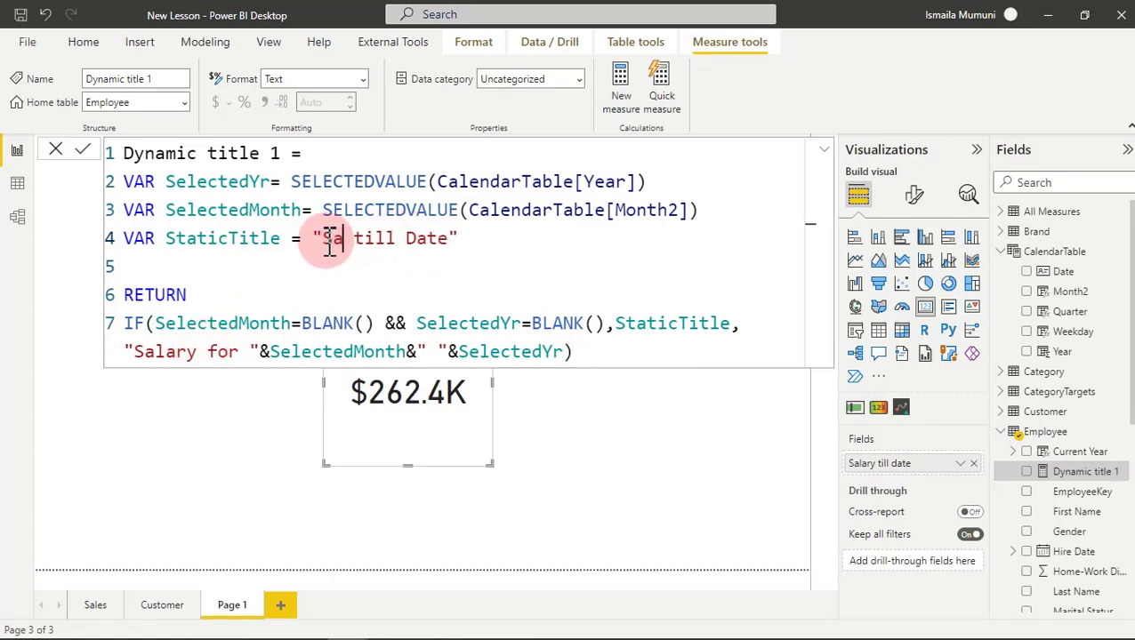
type("lary")
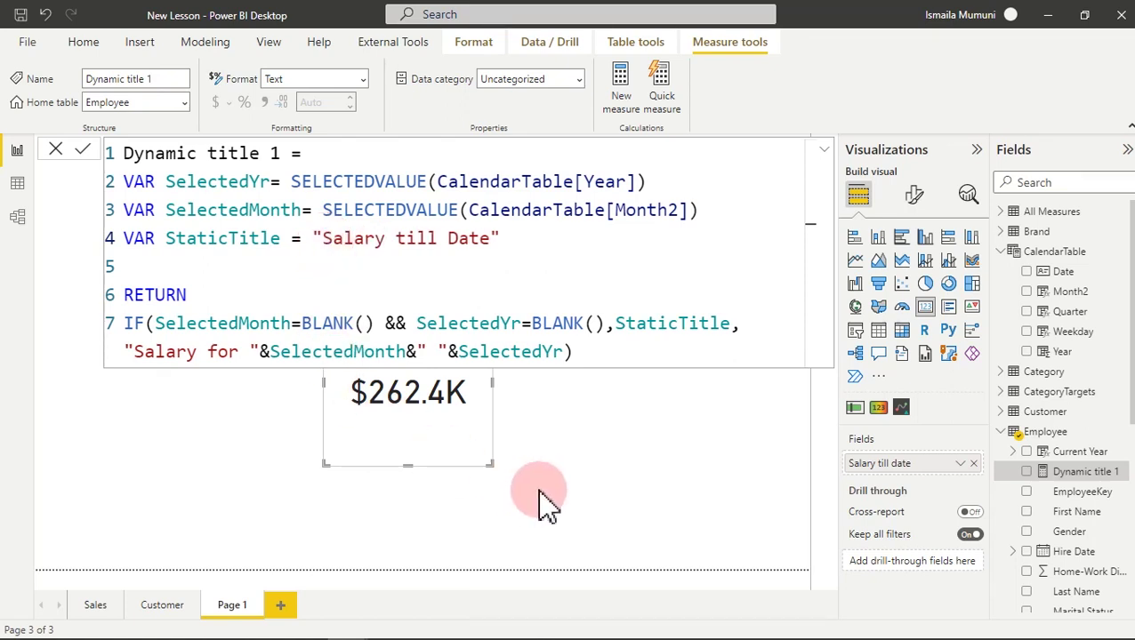
left_click(598, 465)
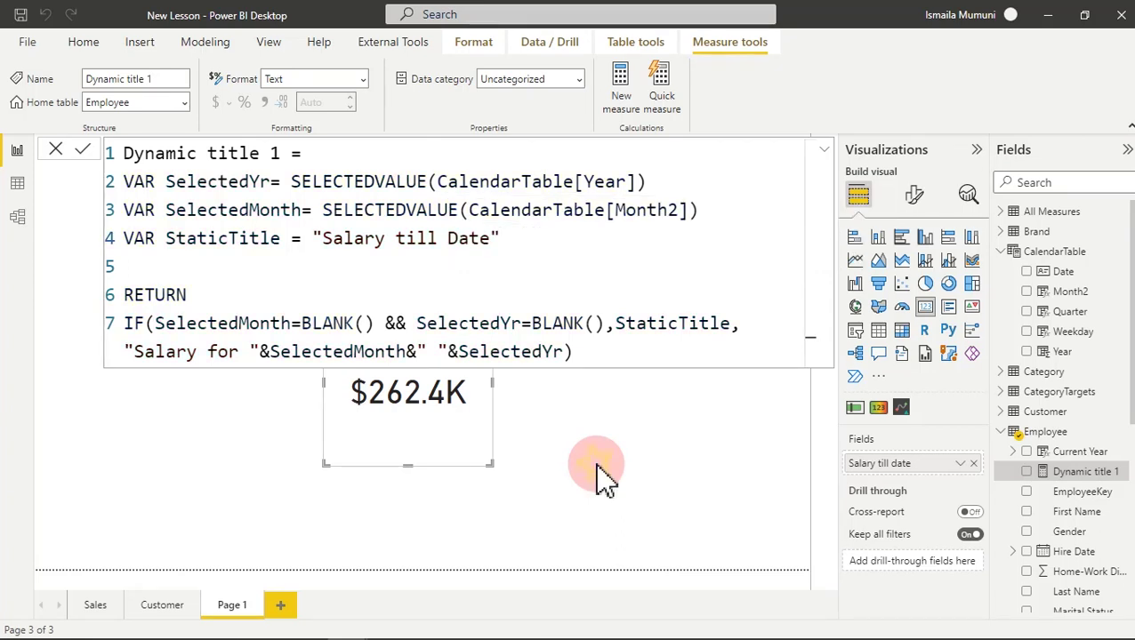
left_click(597, 465)
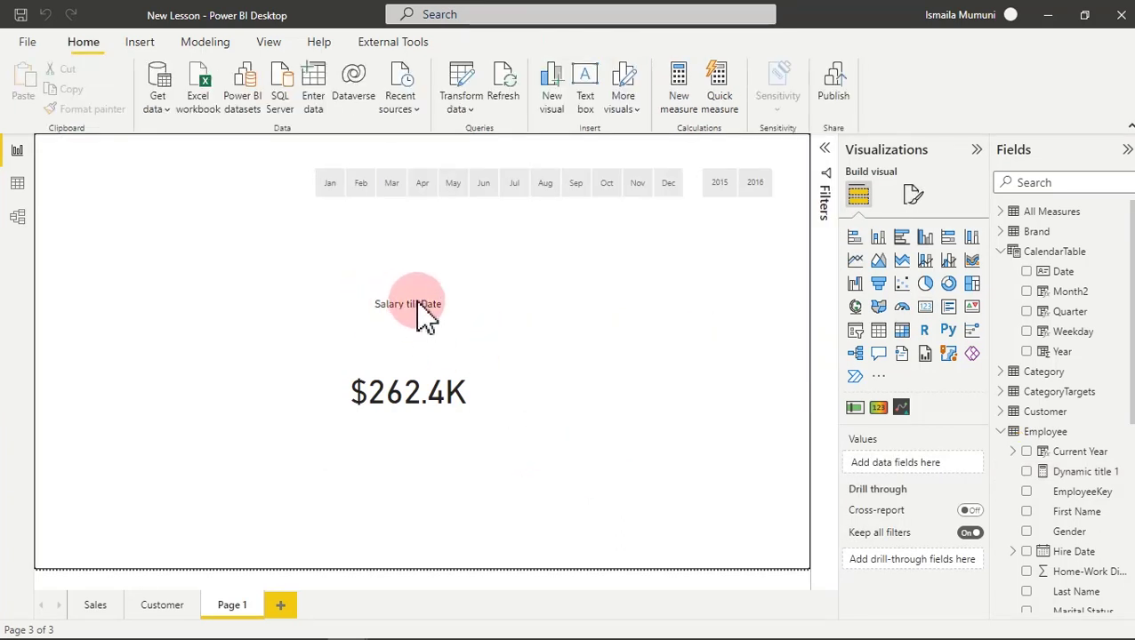
Filter to Jan 2015 so the card reads "Salary for Jan 2015" ($105K), then move it left.
left_click(331, 195)
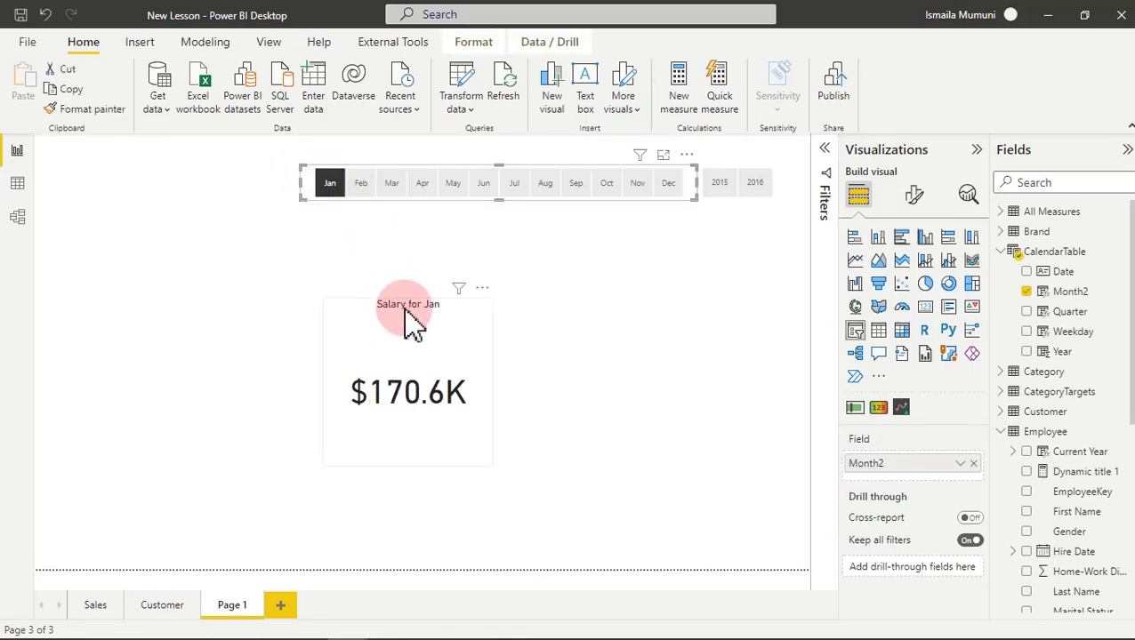
left_click(755, 183)
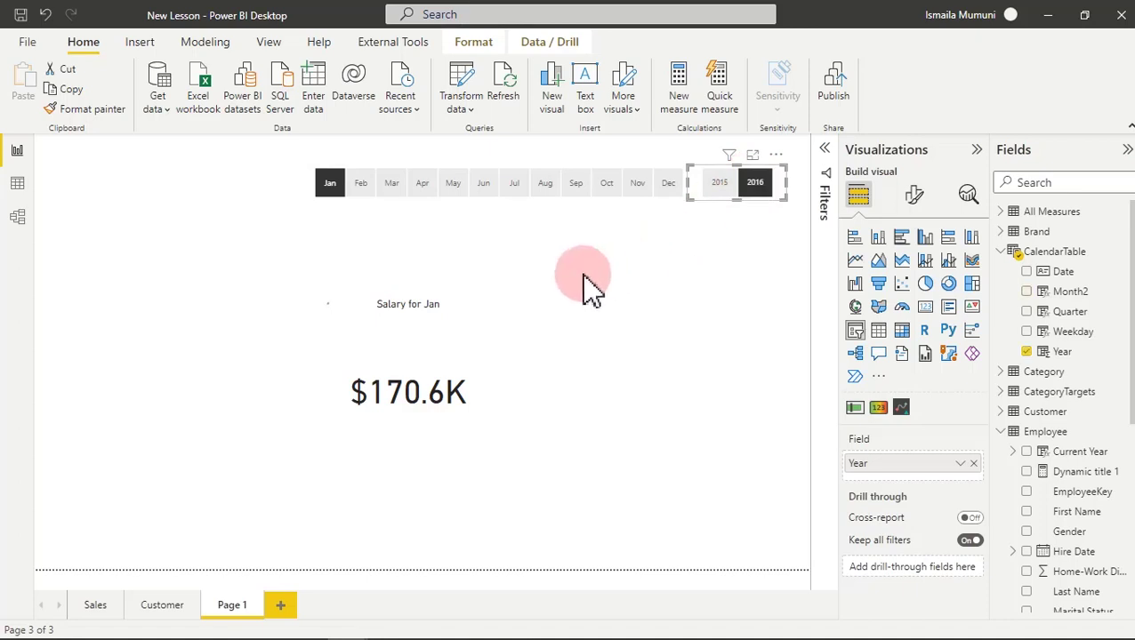
left_click(720, 183)
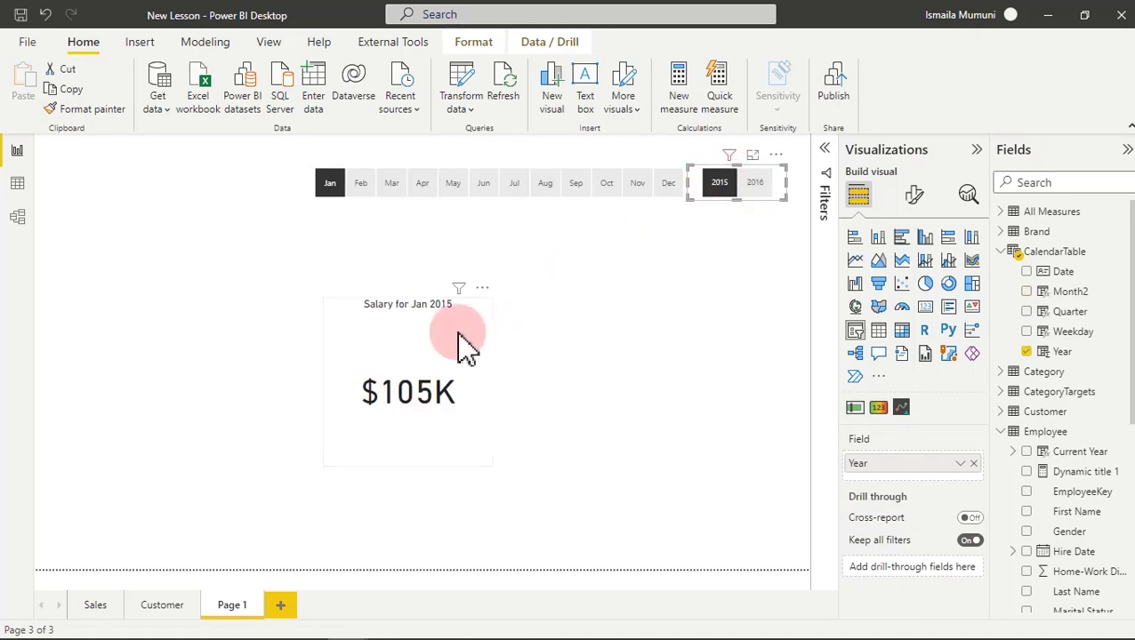
left_click_drag(461, 347, 186, 300)
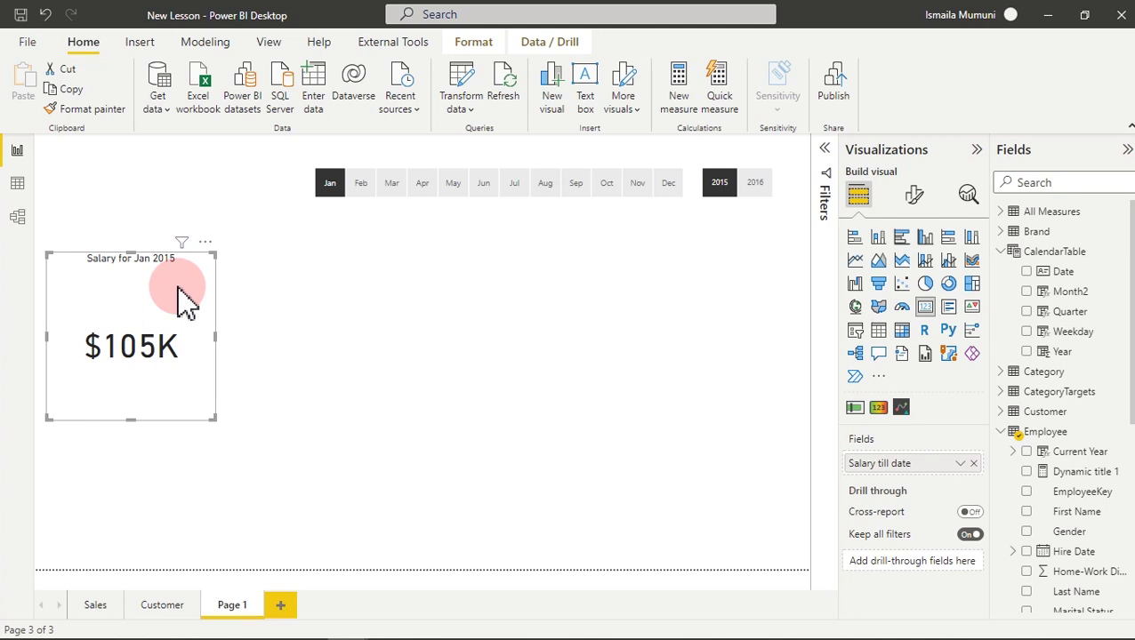
Shorten the Salary card and place a new, larger empty card near the page centre.
left_click_drag(131, 420, 127, 320)
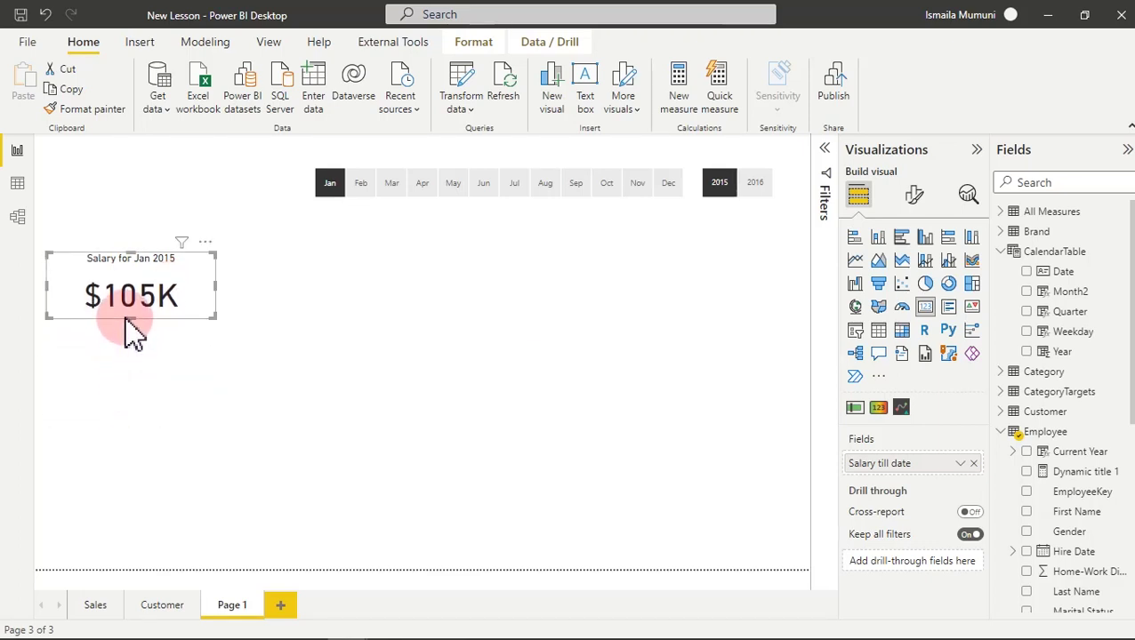
left_click(396, 326)
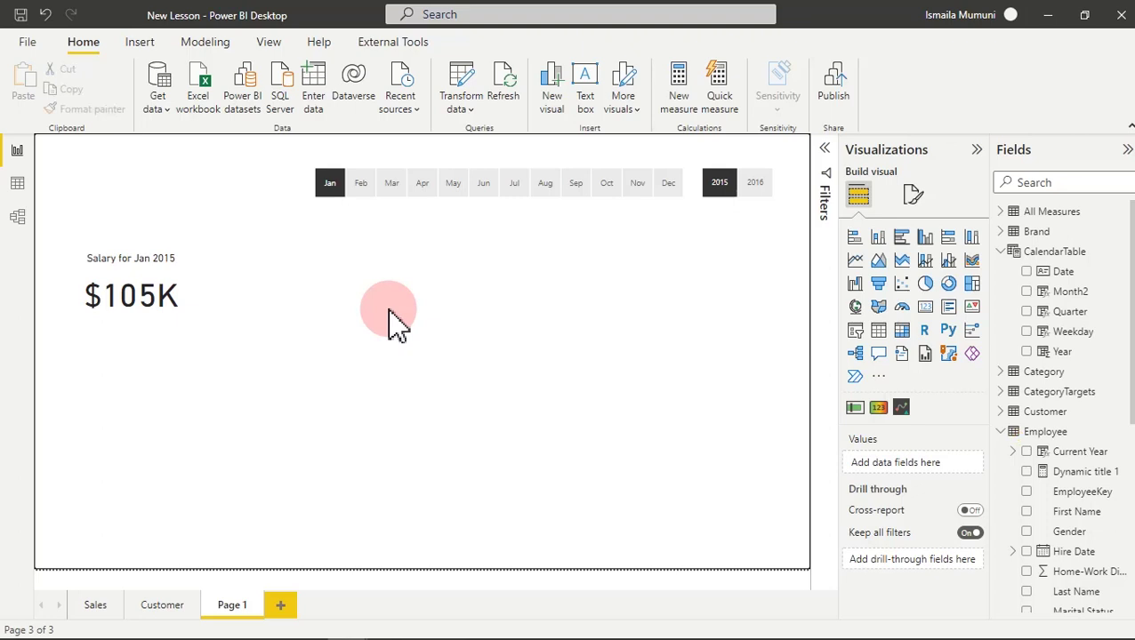
mouse_move(934, 315)
left_mouse_down()
mouse_move(598, 401)
mouse_move(308, 412)
mouse_move(793, 403)
mouse_move(957, 287)
mouse_move(930, 325)
left_mouse_up()
left_click(930, 325)
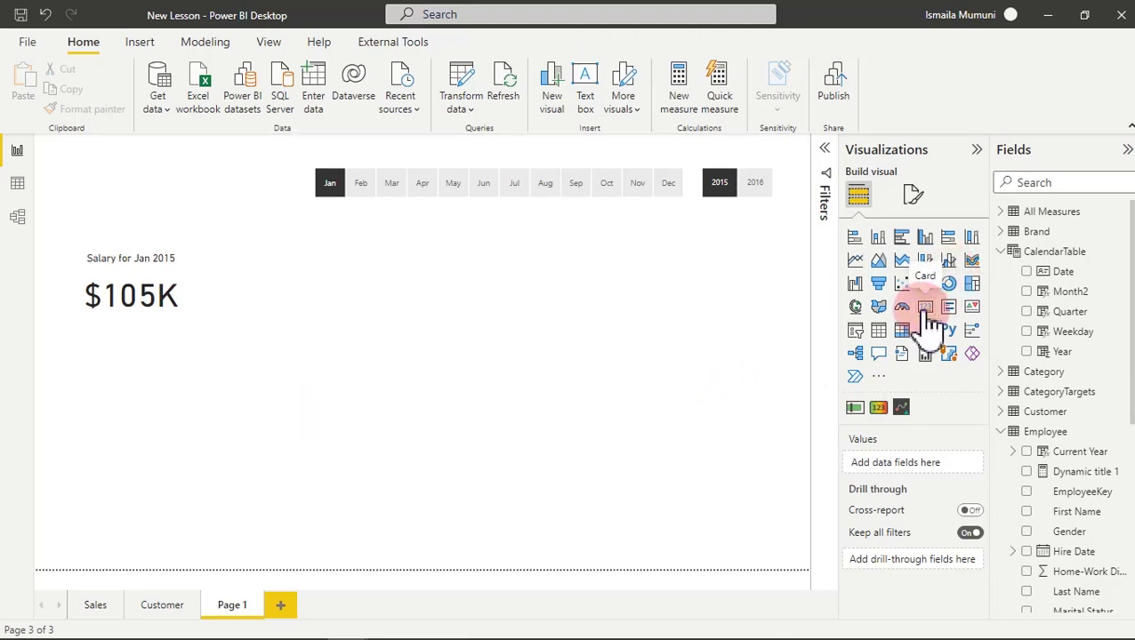
left_click_drag(142, 147, 438, 367)
left_click_drag(505, 324, 620, 258)
left_click_drag(458, 283, 435, 276)
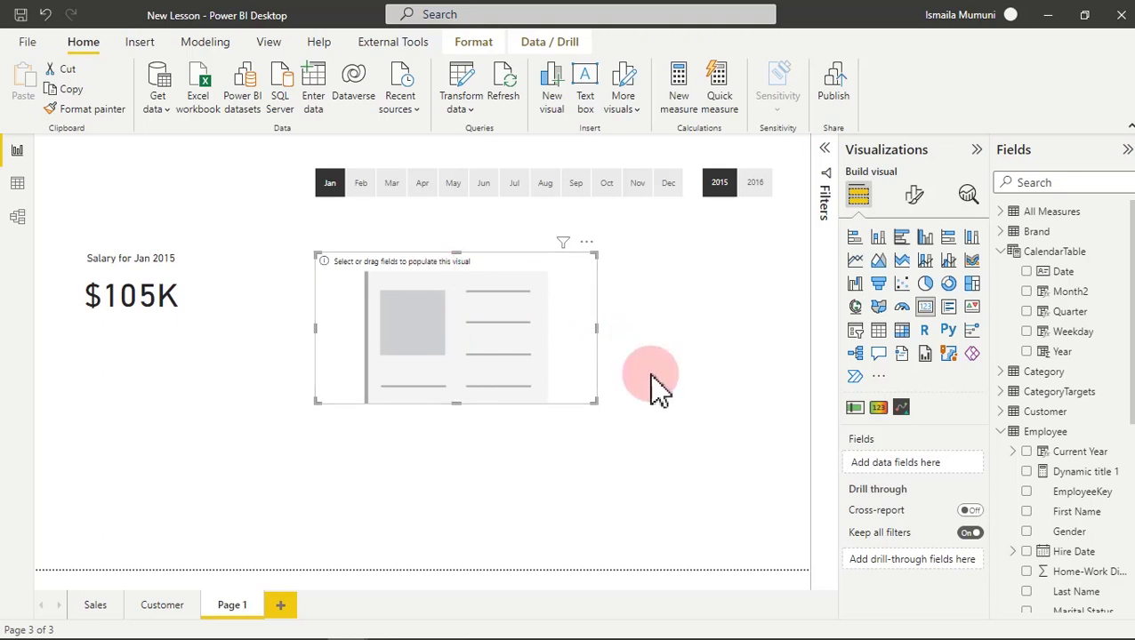
left_click_drag(1129, 302, 1128, 405)
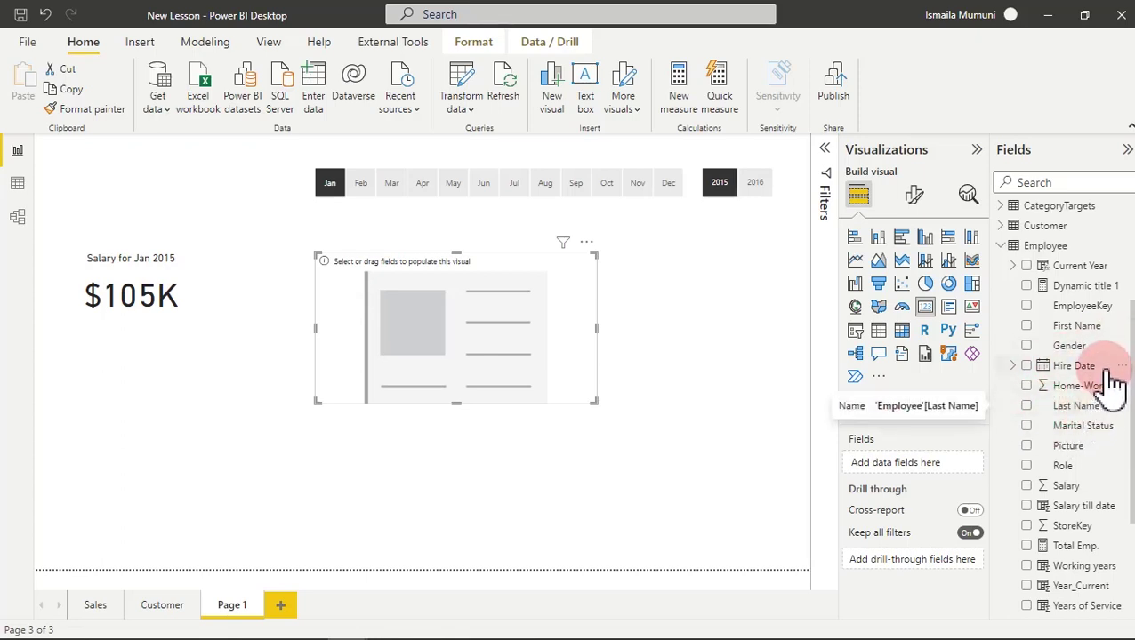
left_click(17, 184)
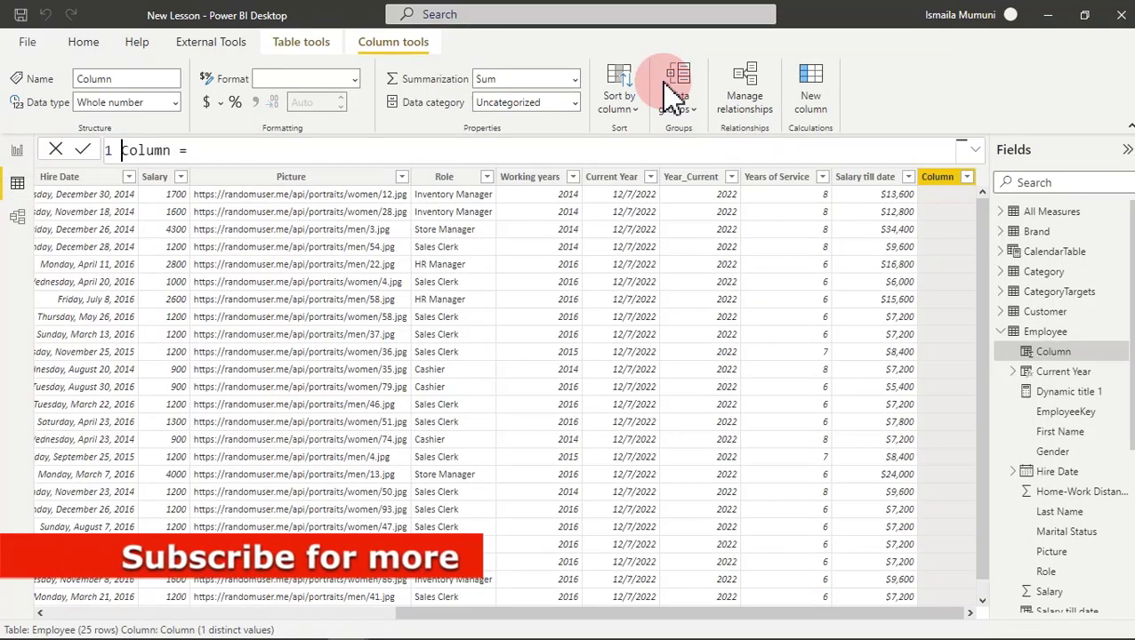
Create the column Full name = Employee[First Name]&" "&Employee[Last Name].
type("Full name =")
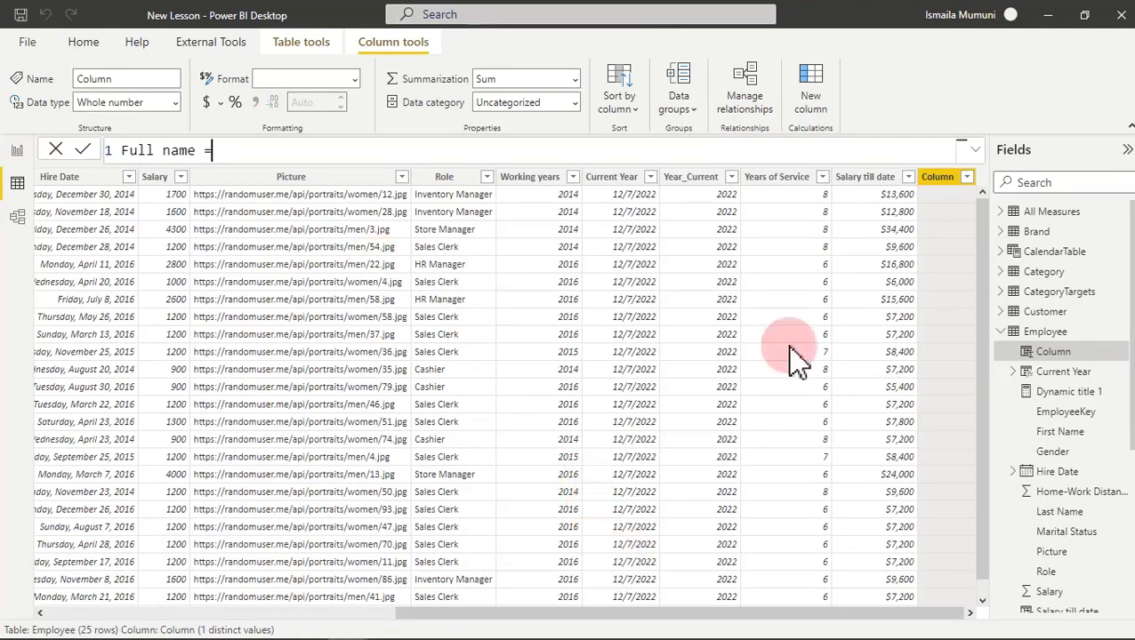
left_click(251, 153)
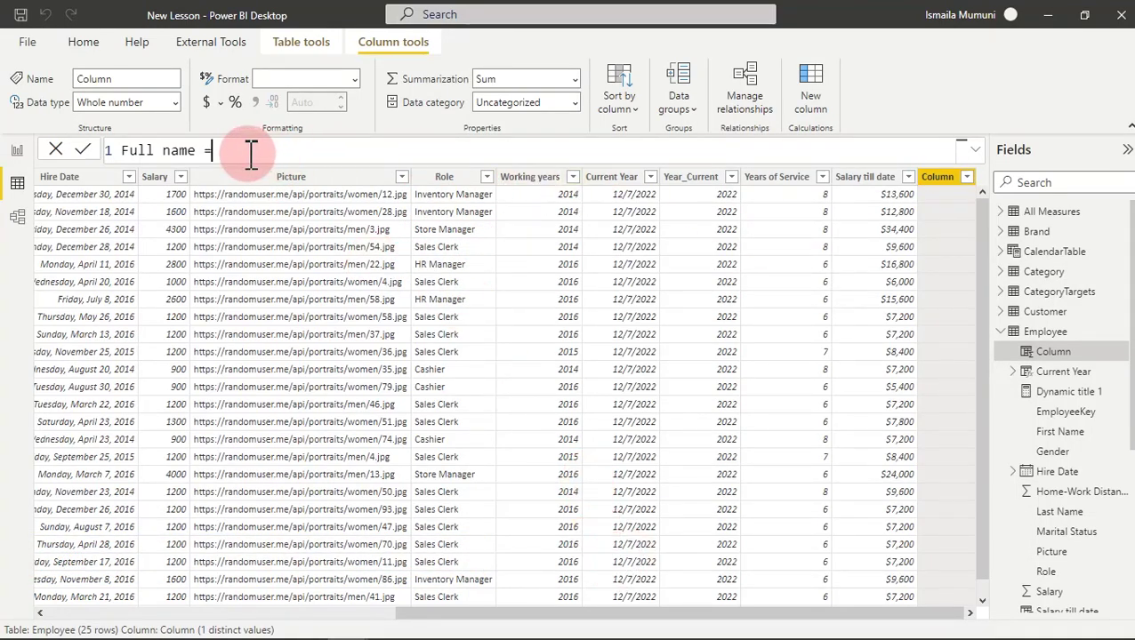
type("first")
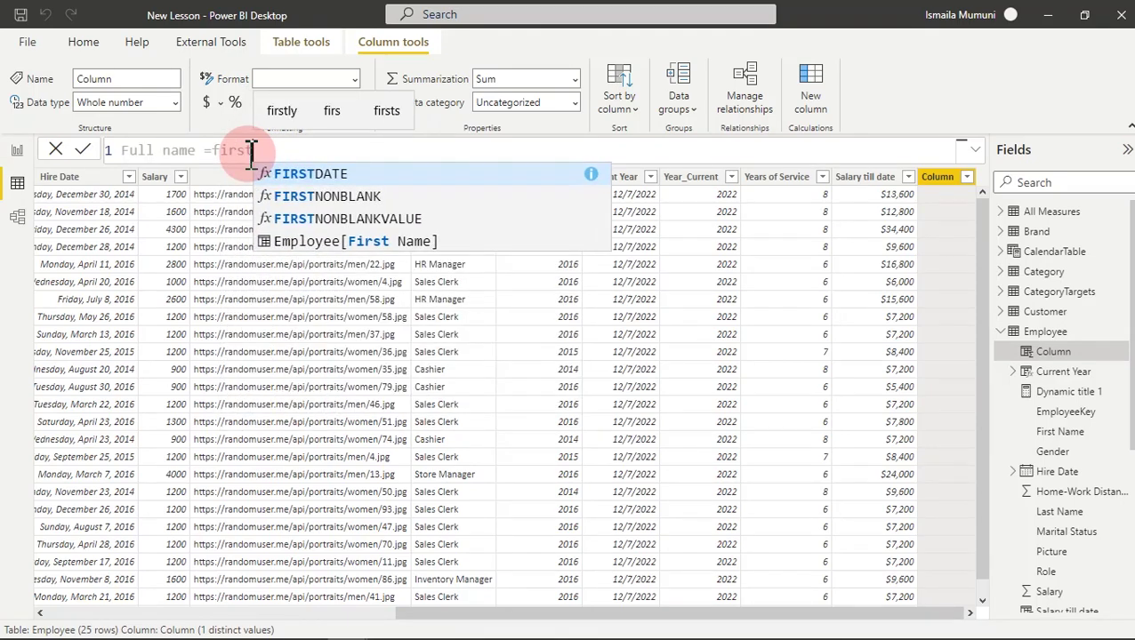
left_click(360, 241)
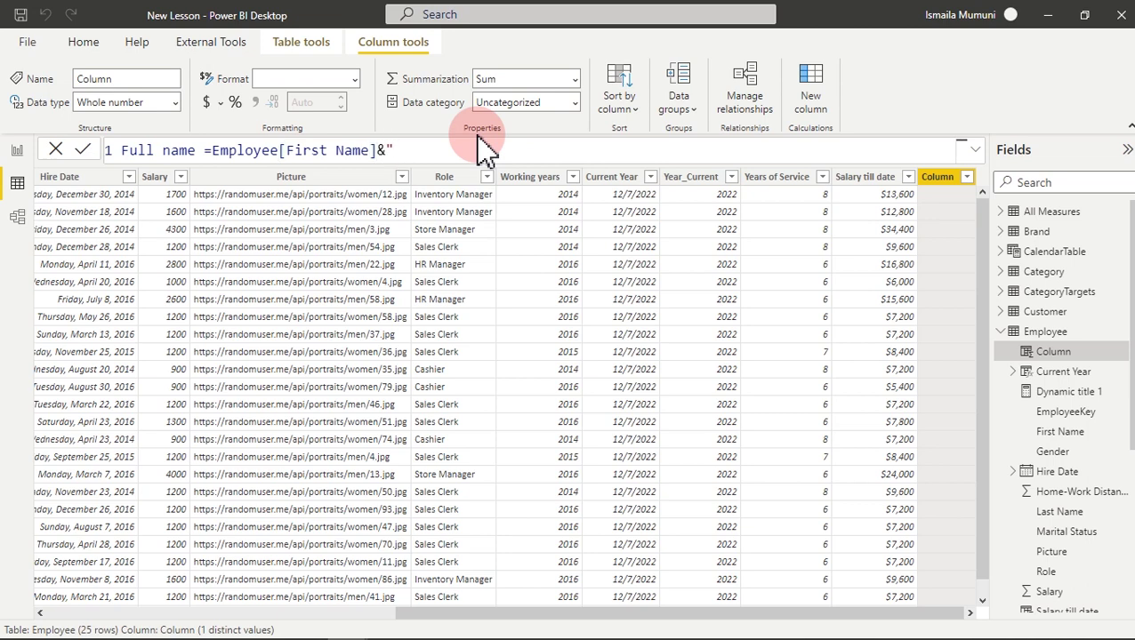
key("BackSpace")
type("lasst")
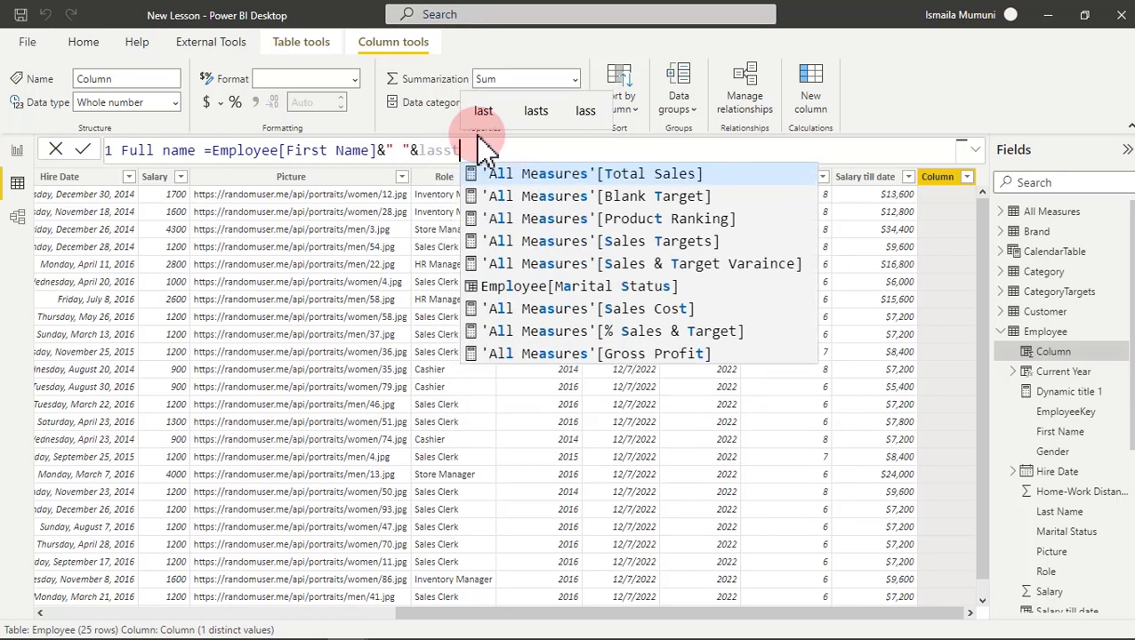
key("BackSpace")
key("BackSpace")
type("t n")
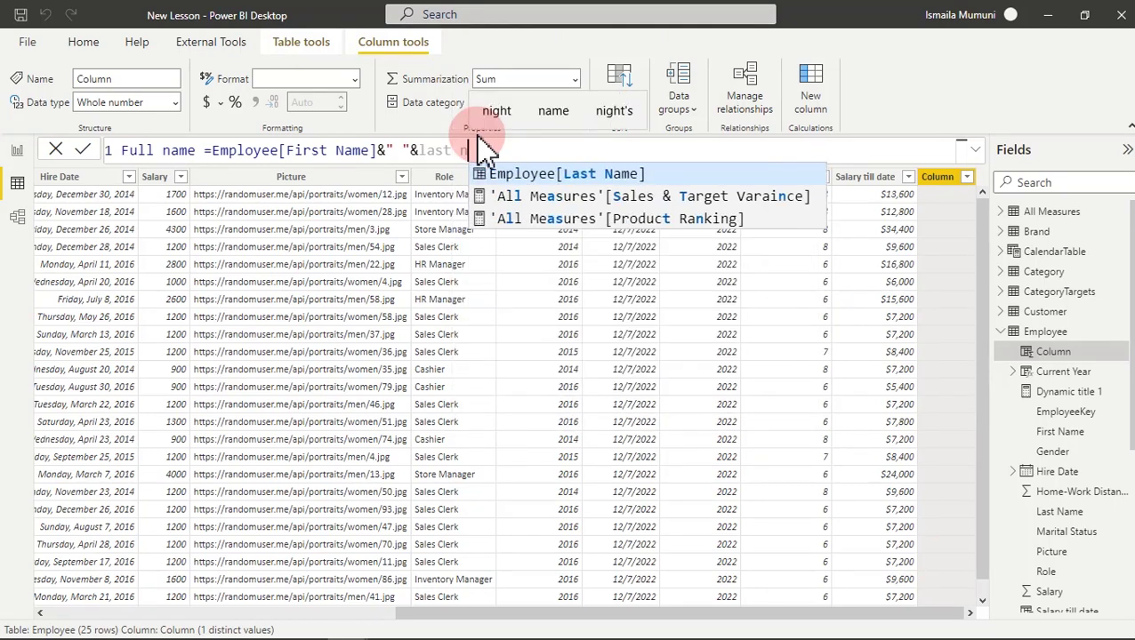
left_click(578, 177)
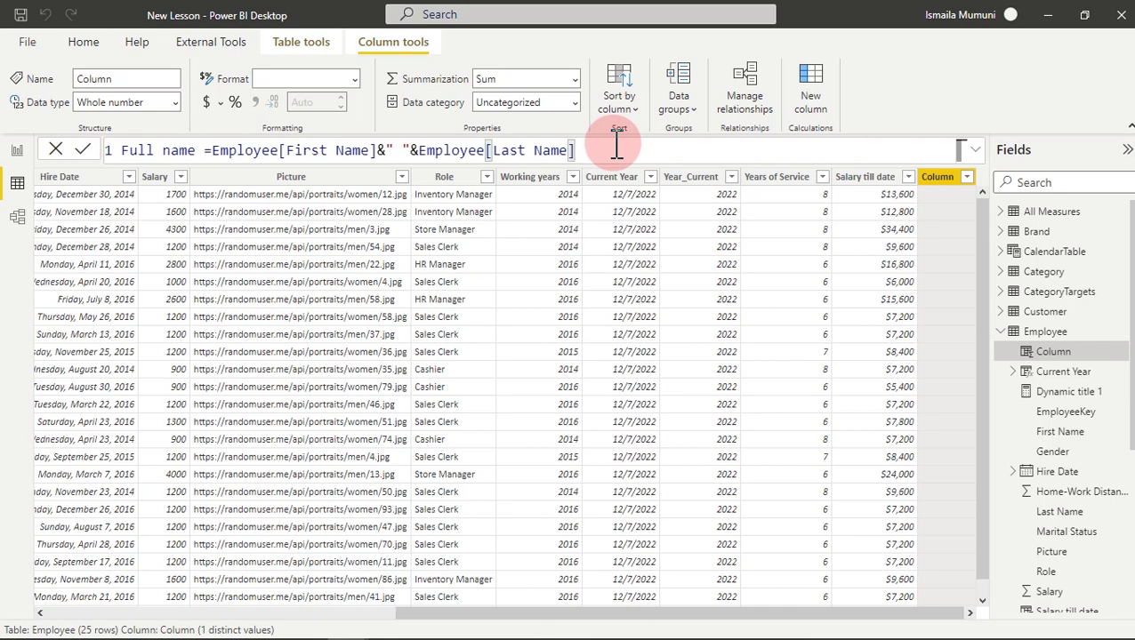
key("Return")
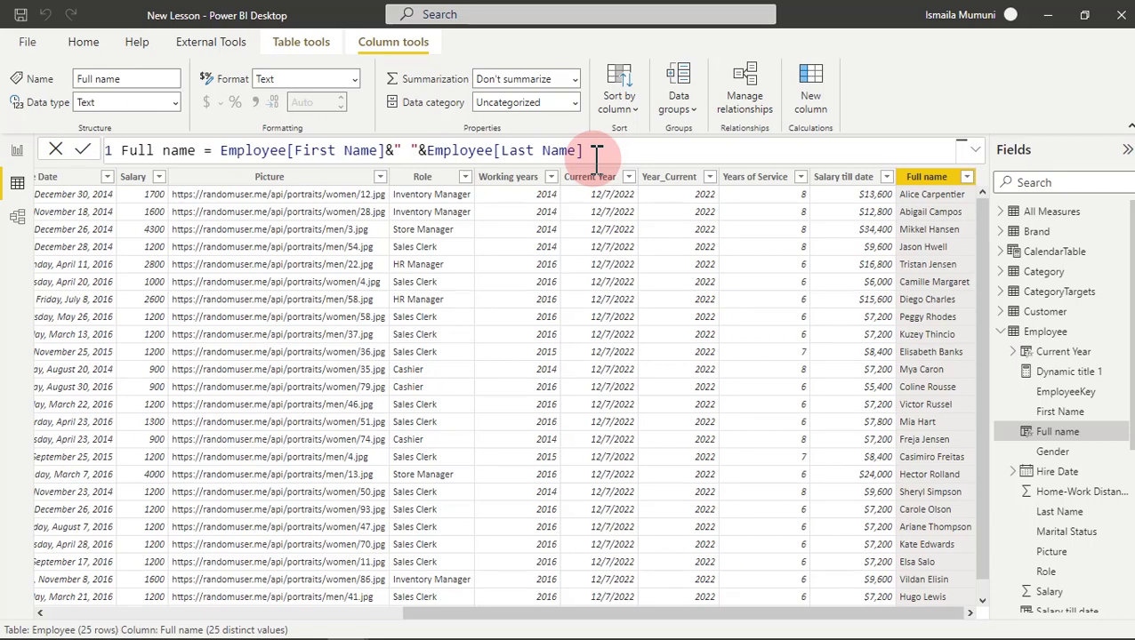
Show the Full name field on the new card and expand the Filters pane.
left_click(18, 151)
left_click(514, 356)
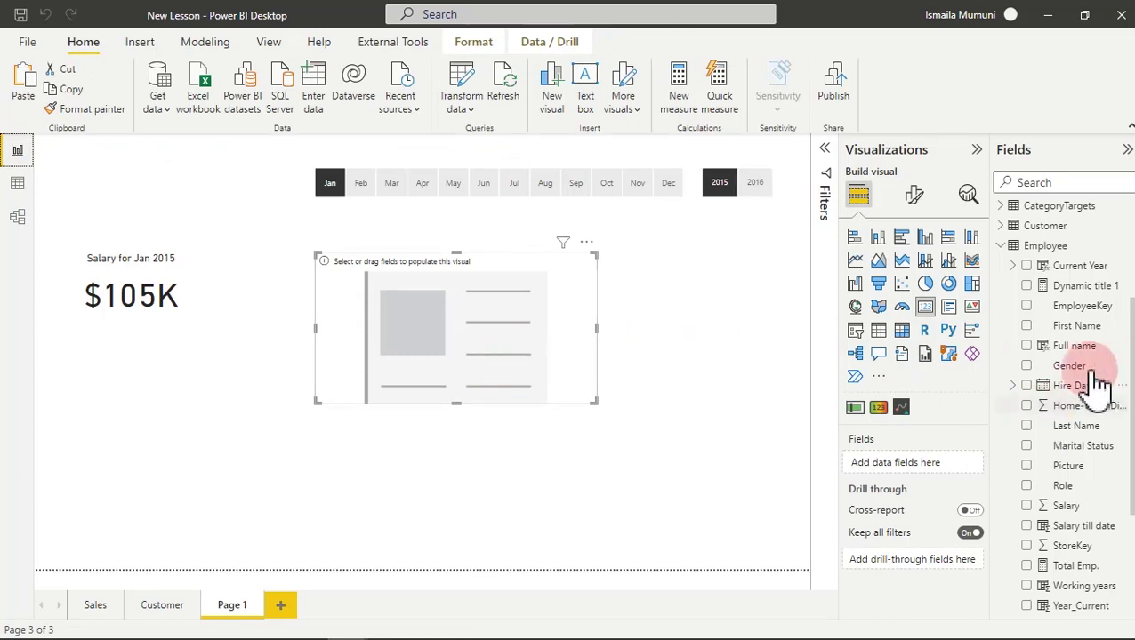
left_click(1032, 347)
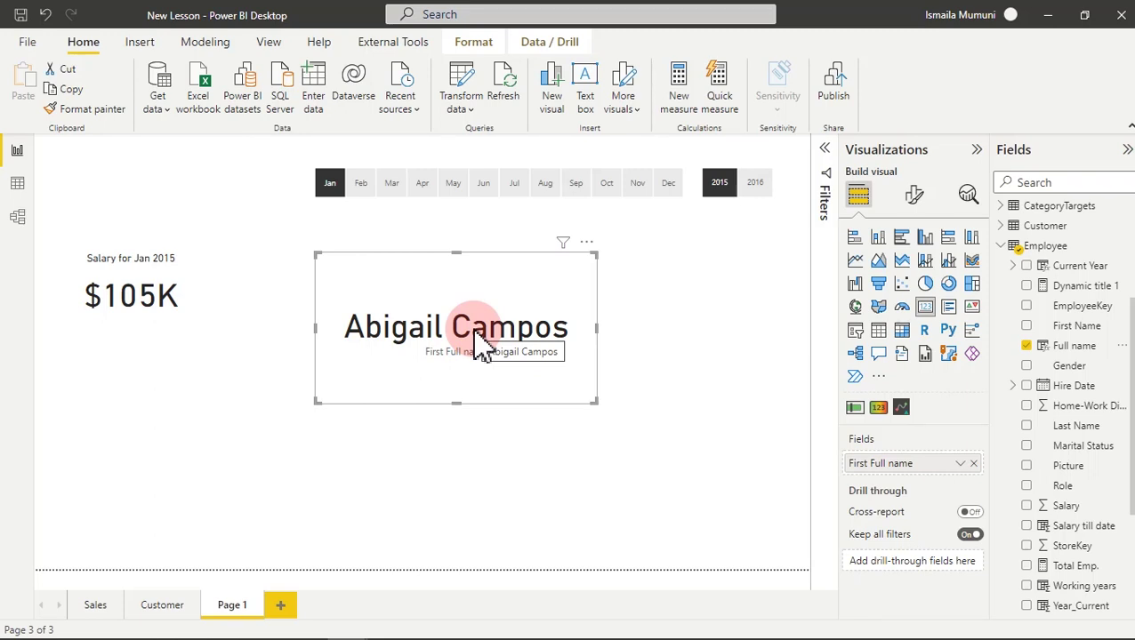
left_click(829, 151)
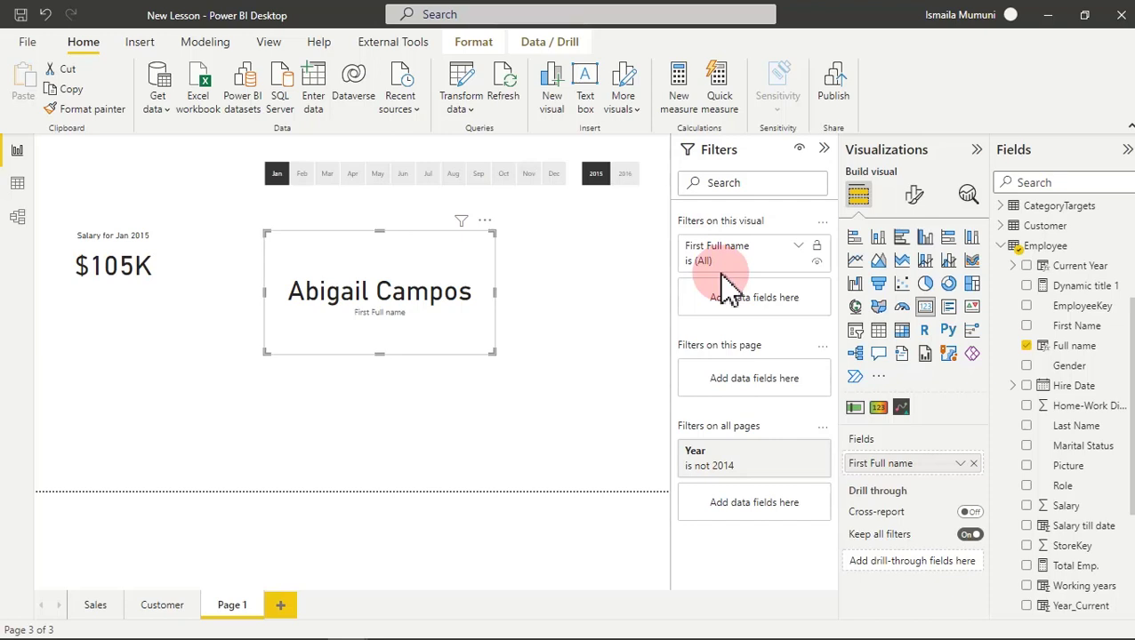
Add a Top N filter on Full name to the card, showing the top 1 by Salary till date.
left_click_drag(1078, 349, 780, 307)
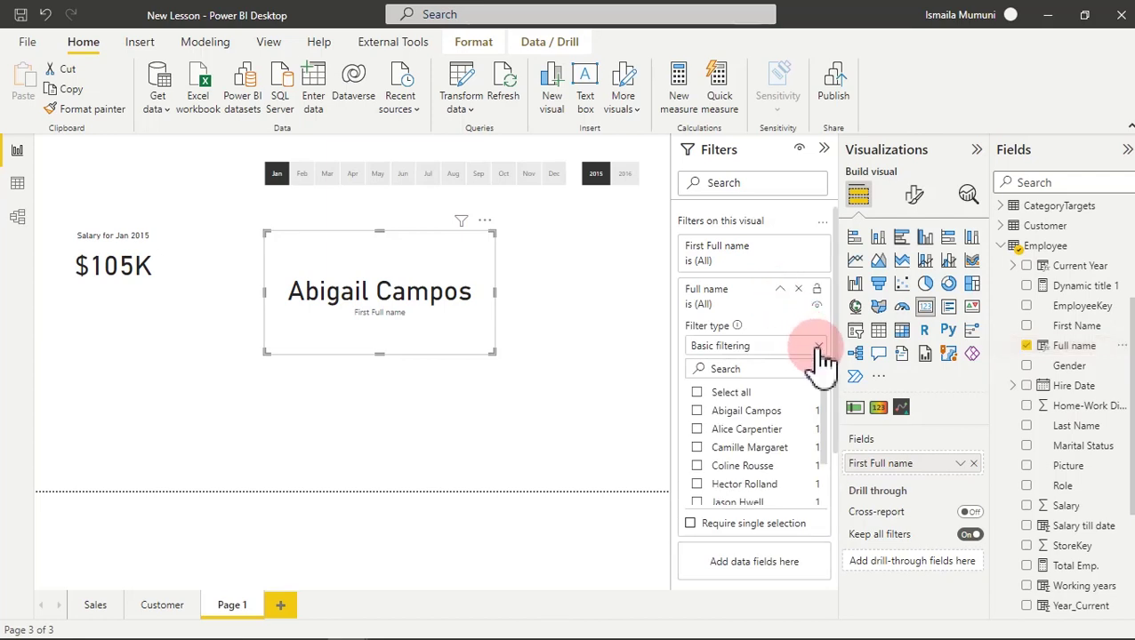
left_click(819, 352)
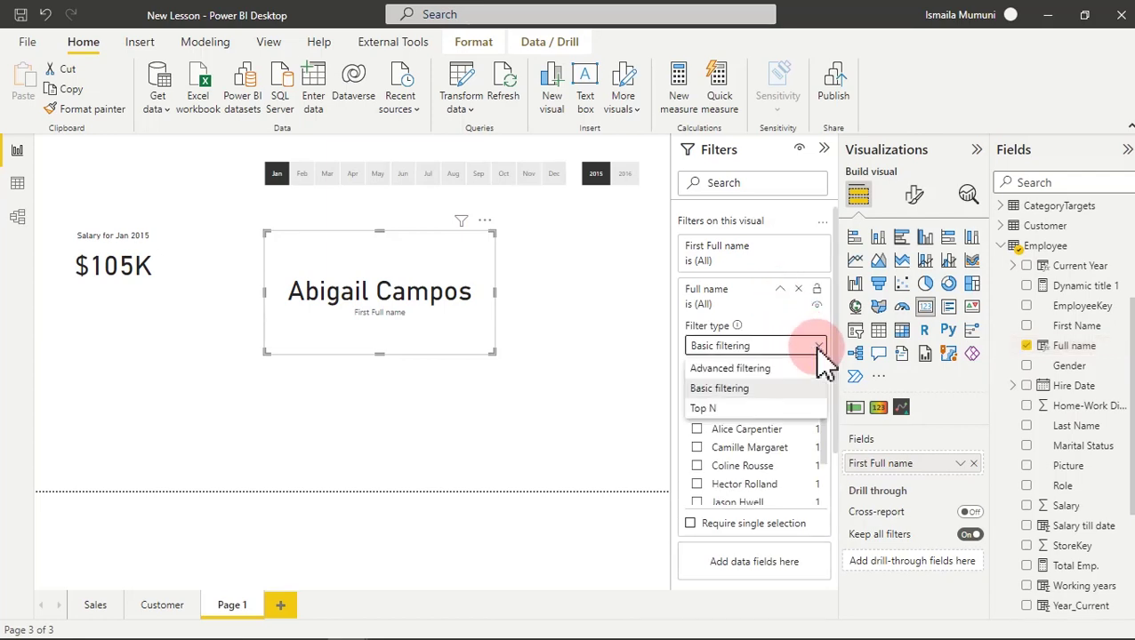
left_click(725, 411)
left_click(779, 389)
type("1")
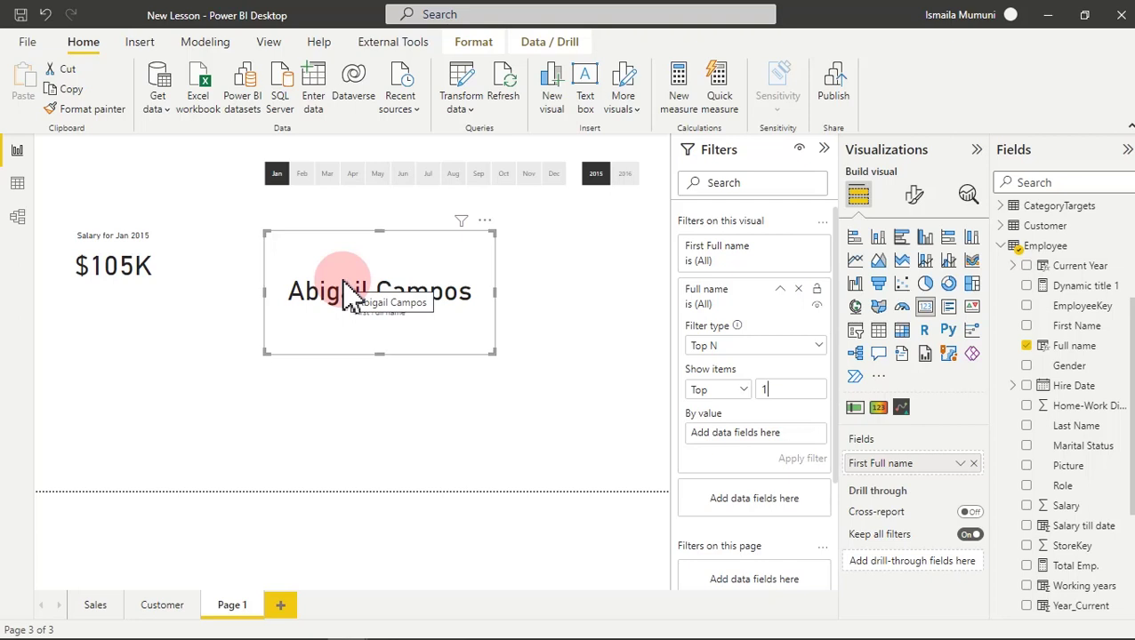
left_click_drag(1076, 526, 791, 452)
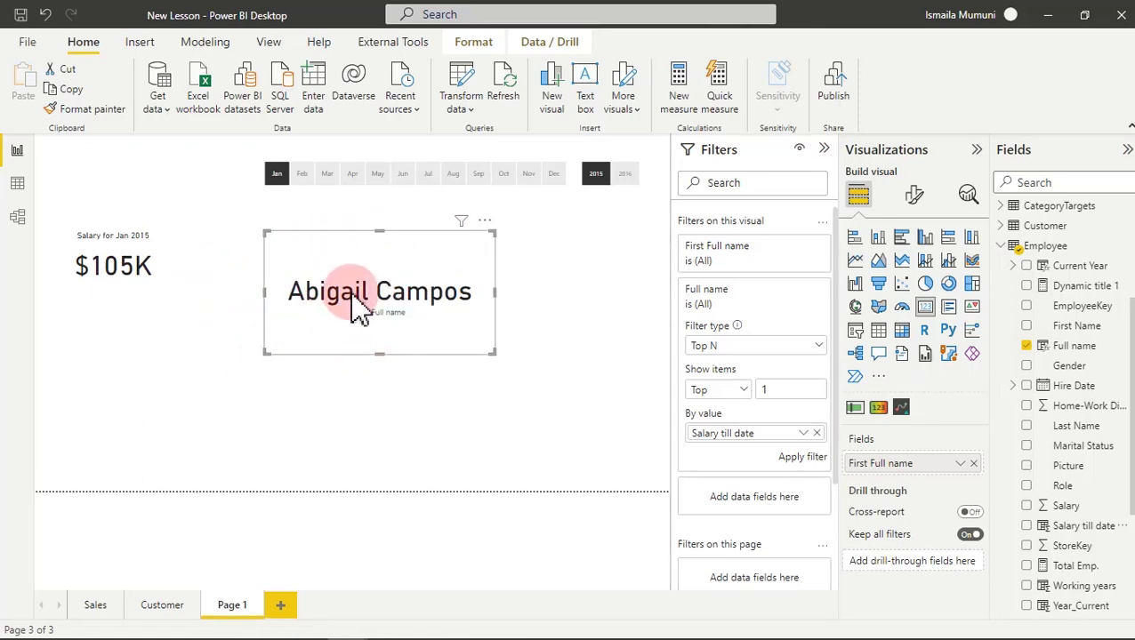
left_click(794, 461)
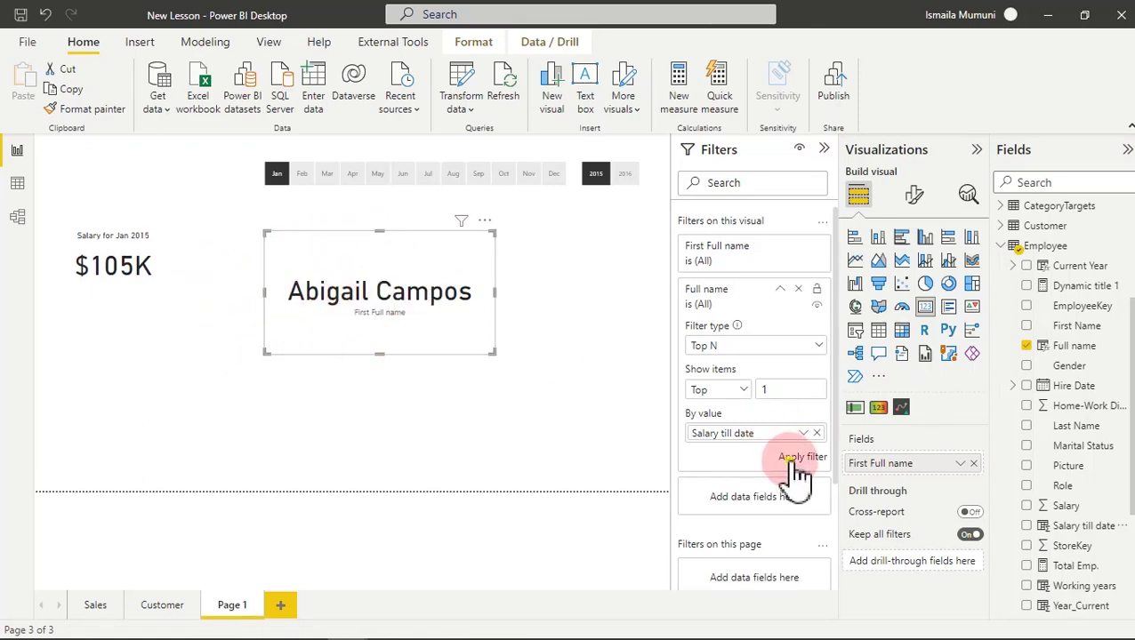
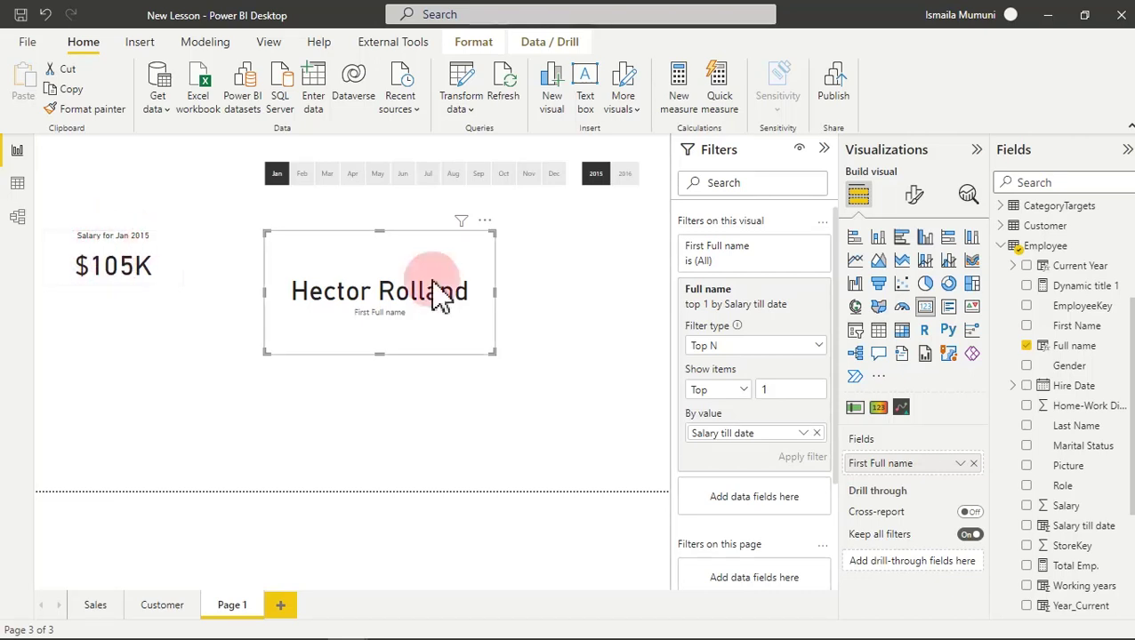
Collapse the Filters pane, copy the whole Dynamic title 1 formula, and add a blank measure.
left_click(825, 151)
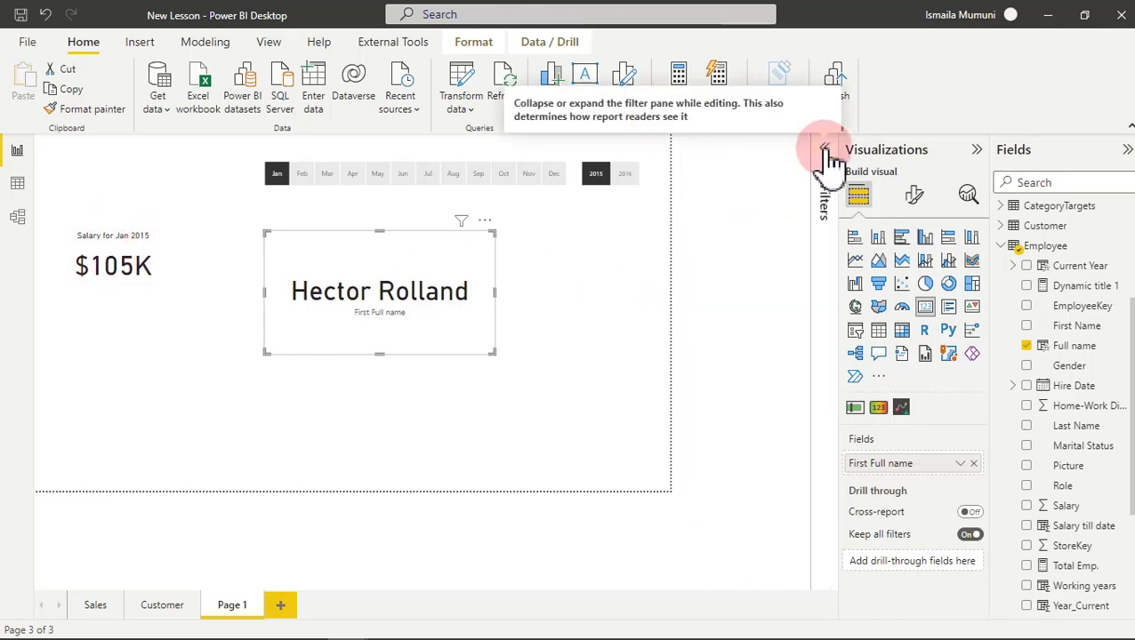
left_click(1077, 286)
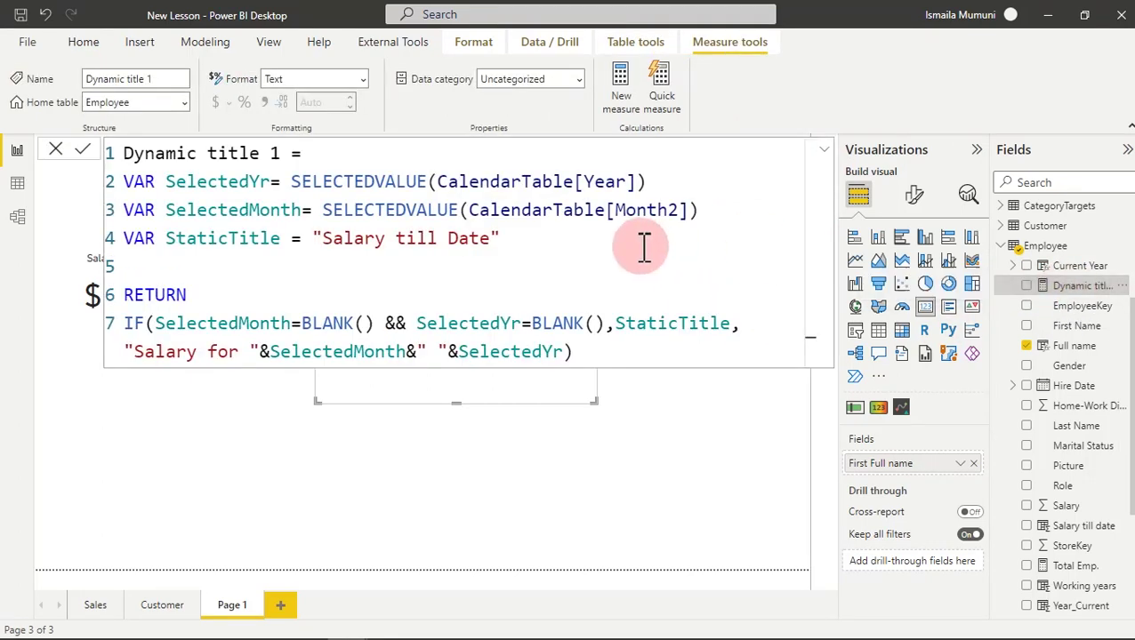
key("ctrl+a")
key("ctrl+c")
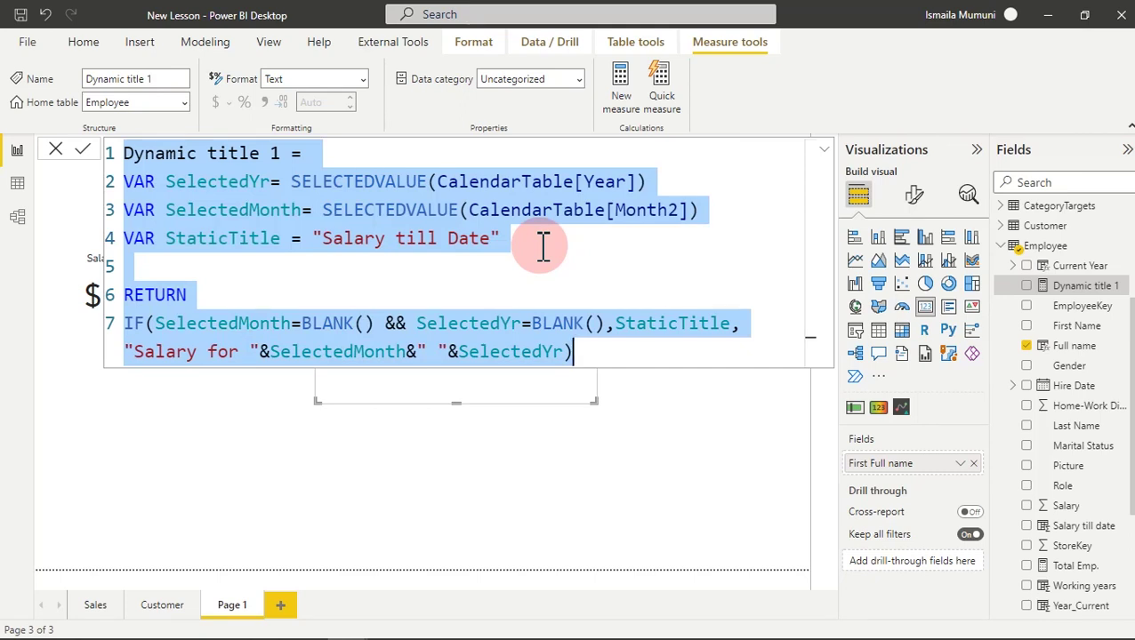
left_click(630, 88)
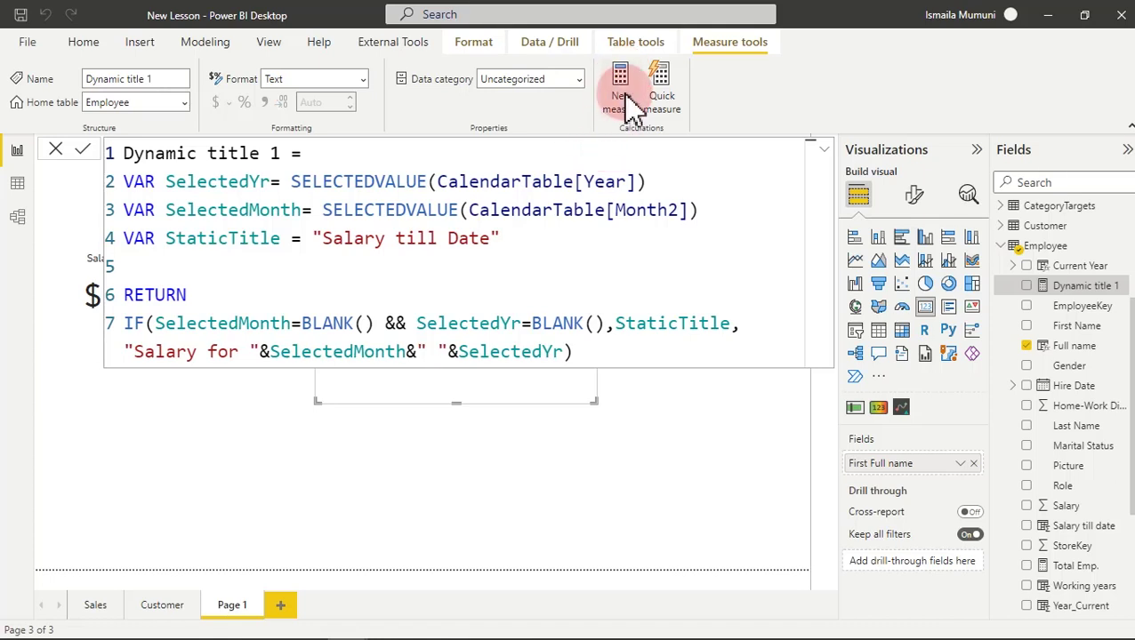
left_click(629, 101)
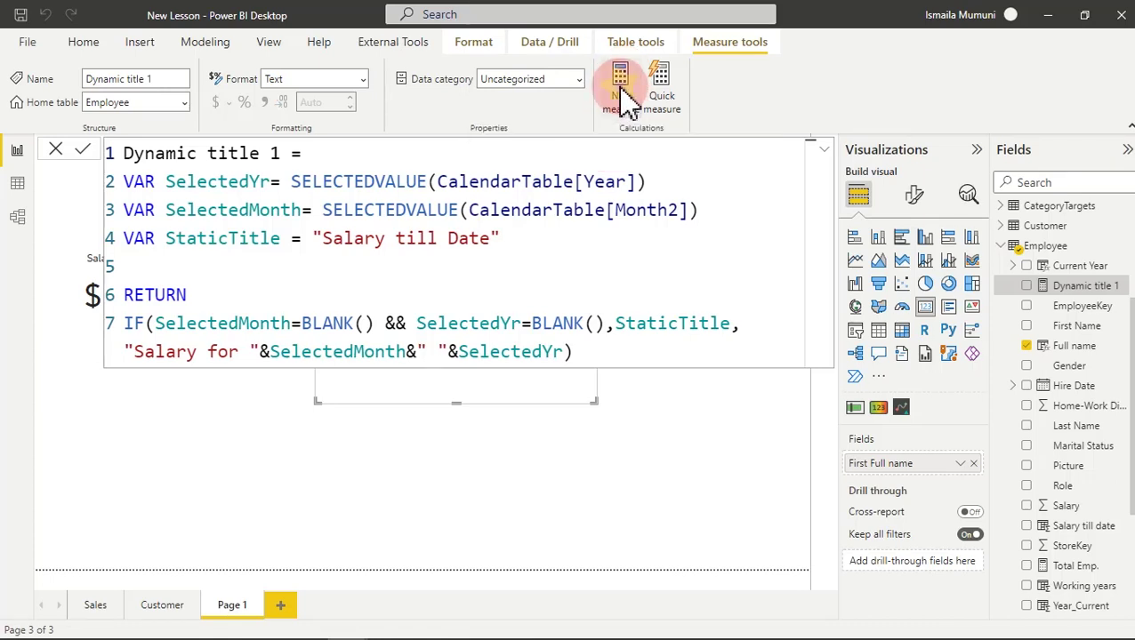
left_click(628, 101)
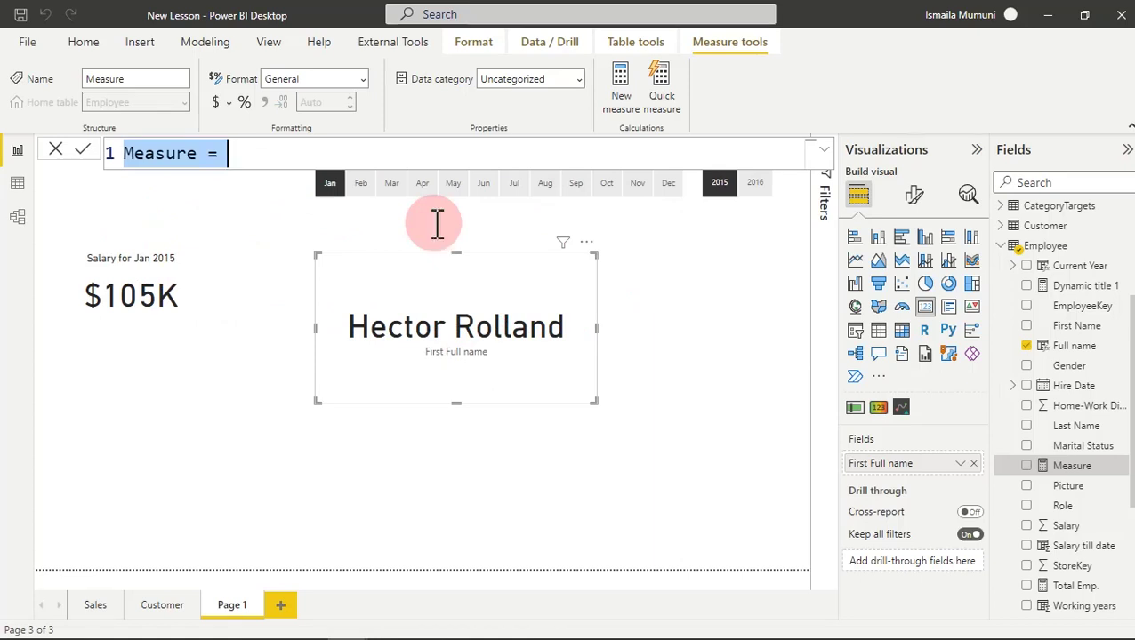
Paste the copied formula into the new measure and name it Dynamic title 2.
key("ctrl+v")
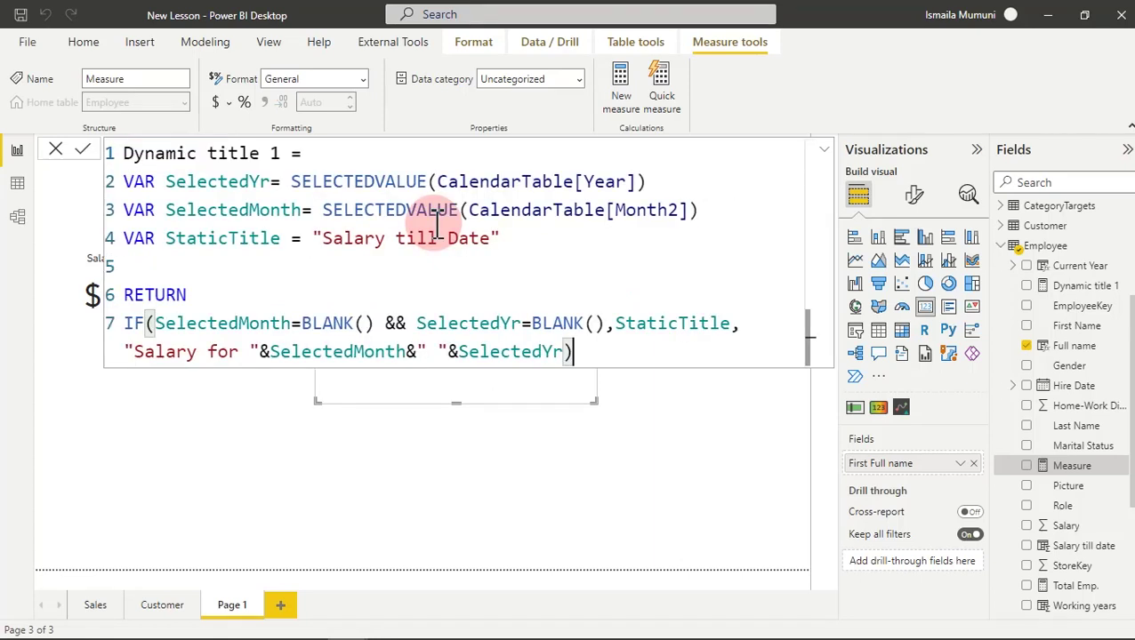
double_click(275, 153)
key("BackSpace")
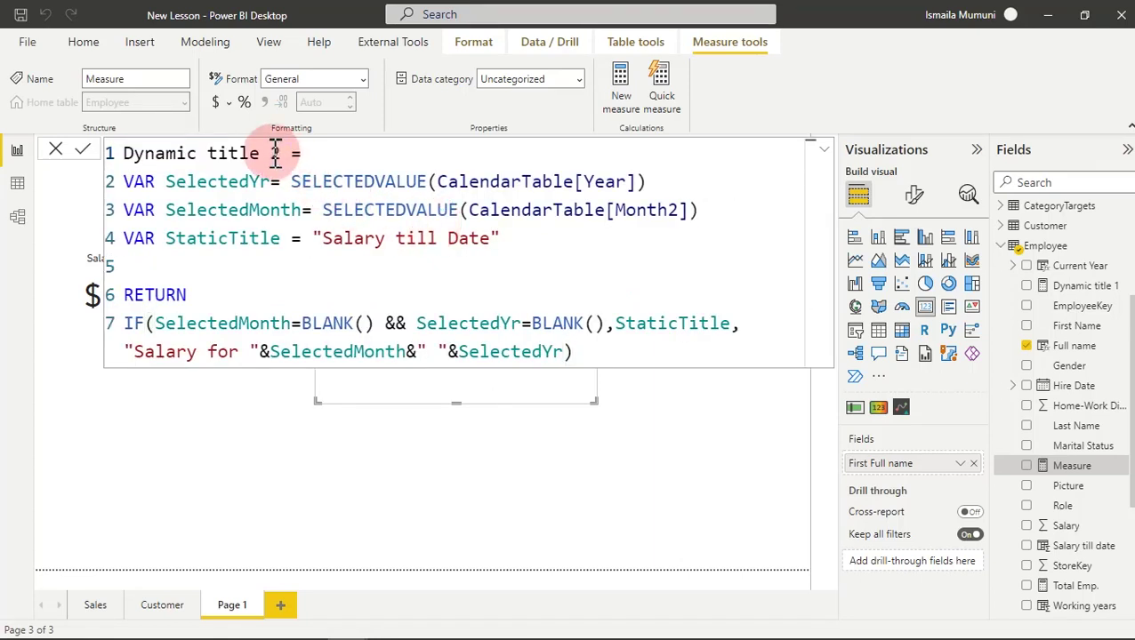
type("2")
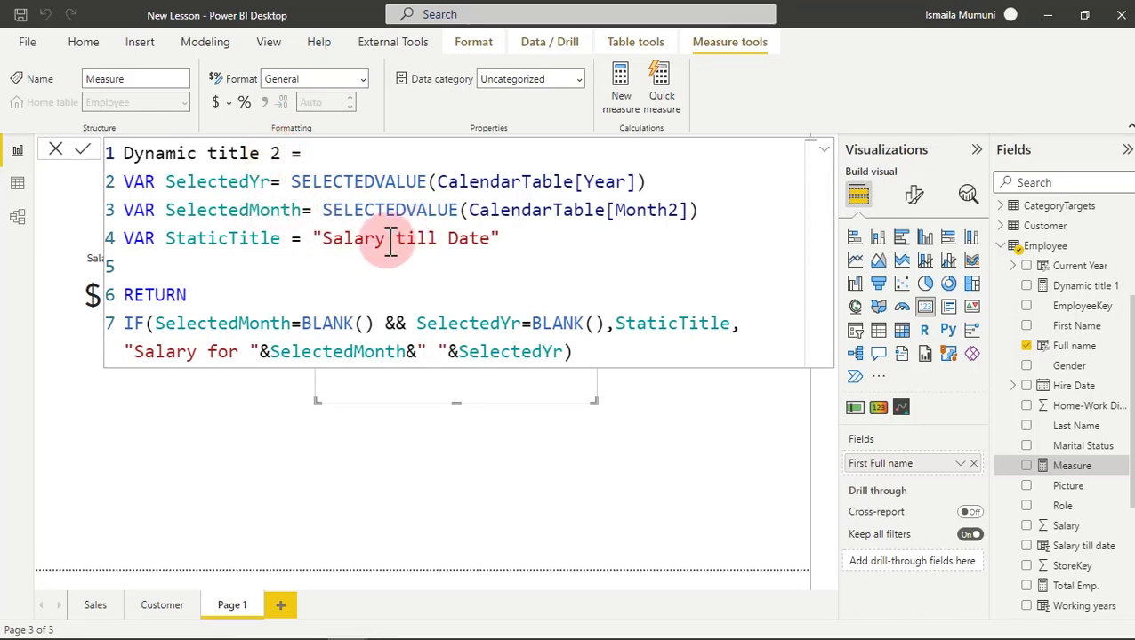
Change the title strings to 'Top paid Employee' and 'Top paid Emp. Till date' and commit.
left_click_drag(389, 240, 328, 240)
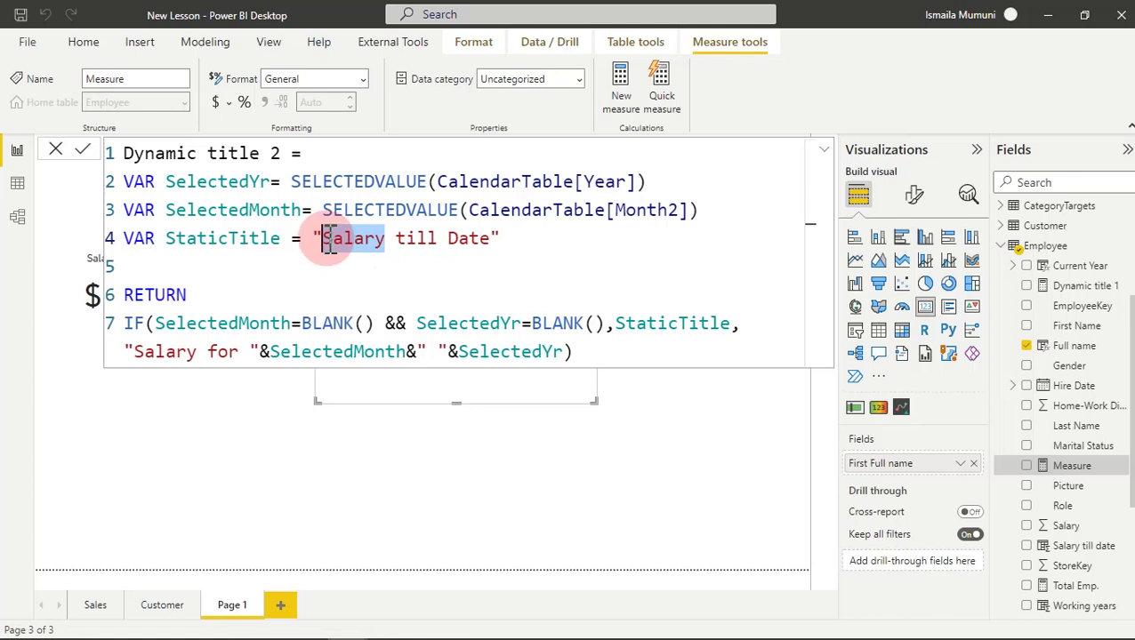
left_click_drag(489, 240, 325, 238)
type("Top paid Employe")
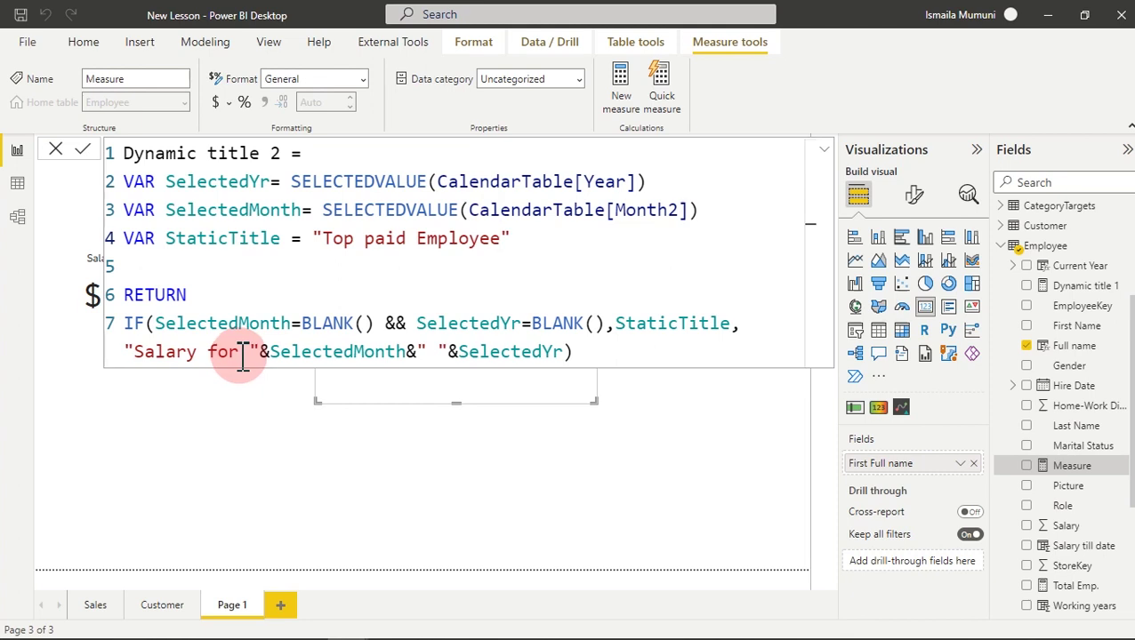
left_click_drag(243, 352, 139, 354)
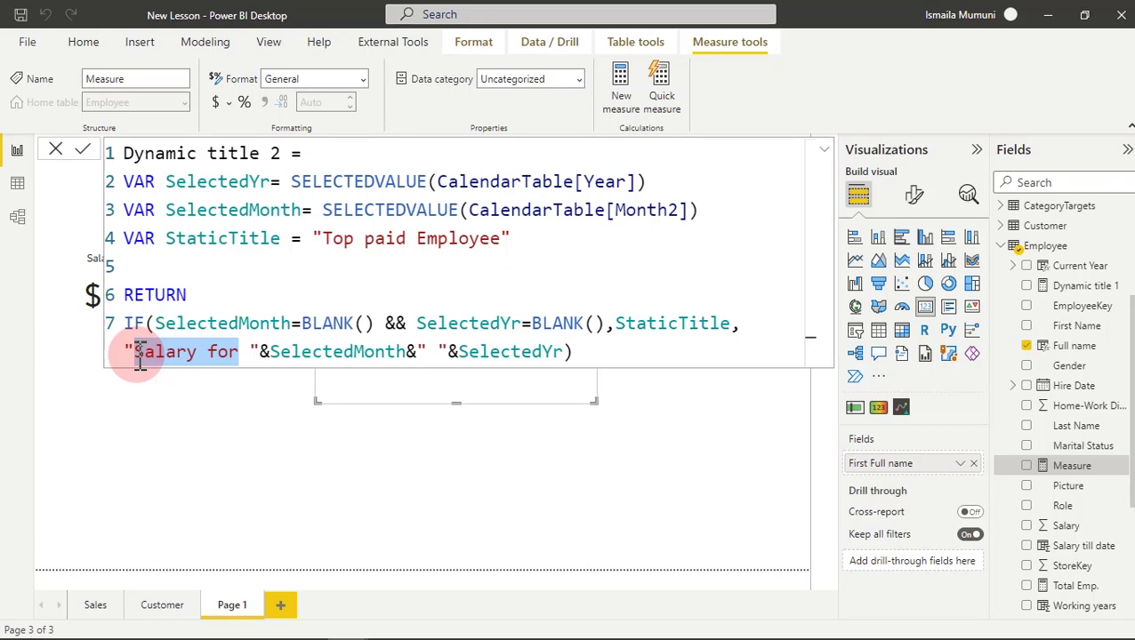
type("P")
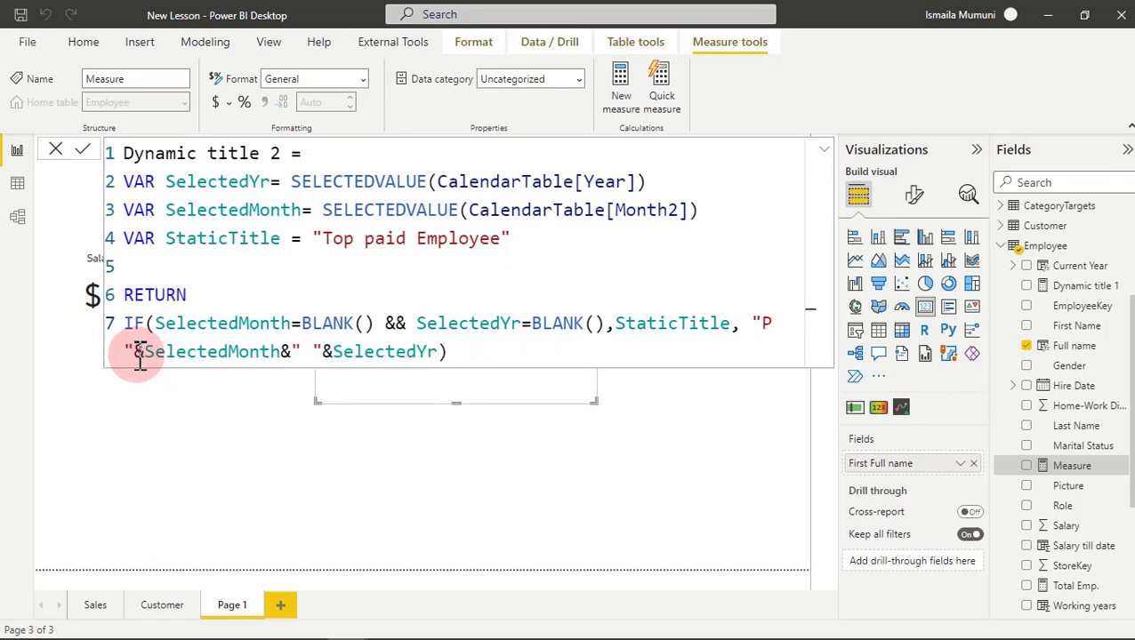
key("BackSpace")
type("Top")
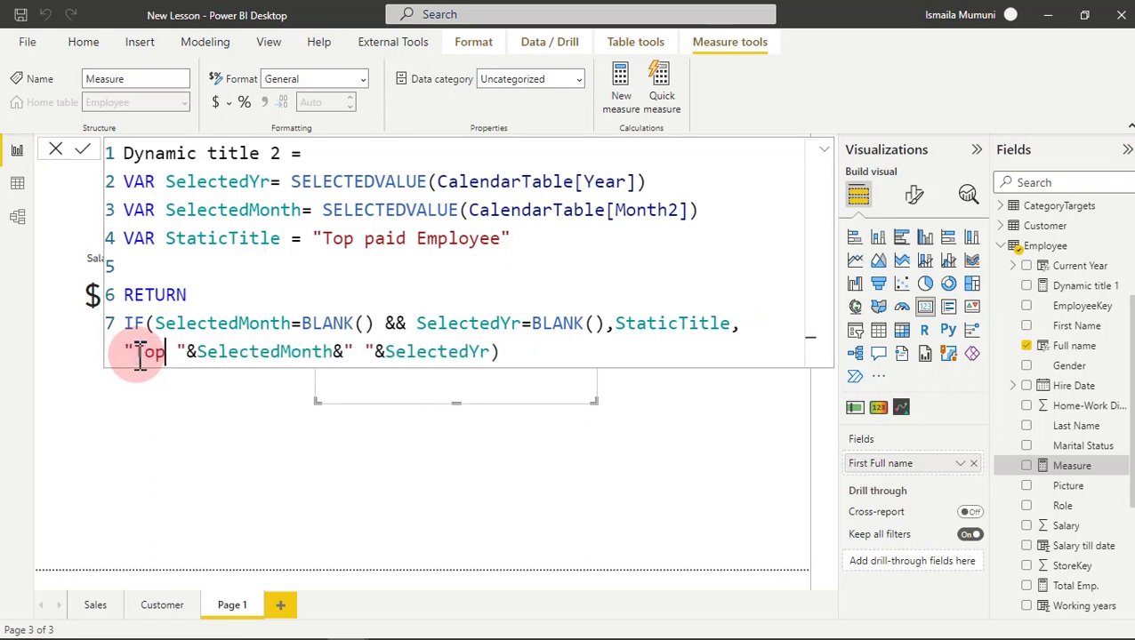
type(" paid ")
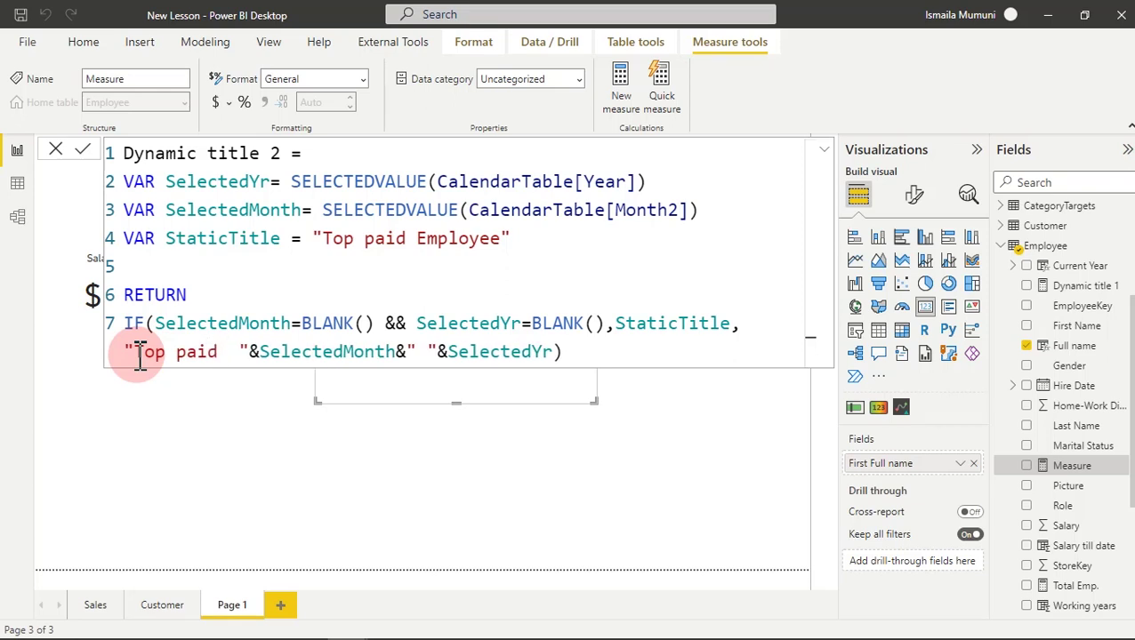
type("Emp")
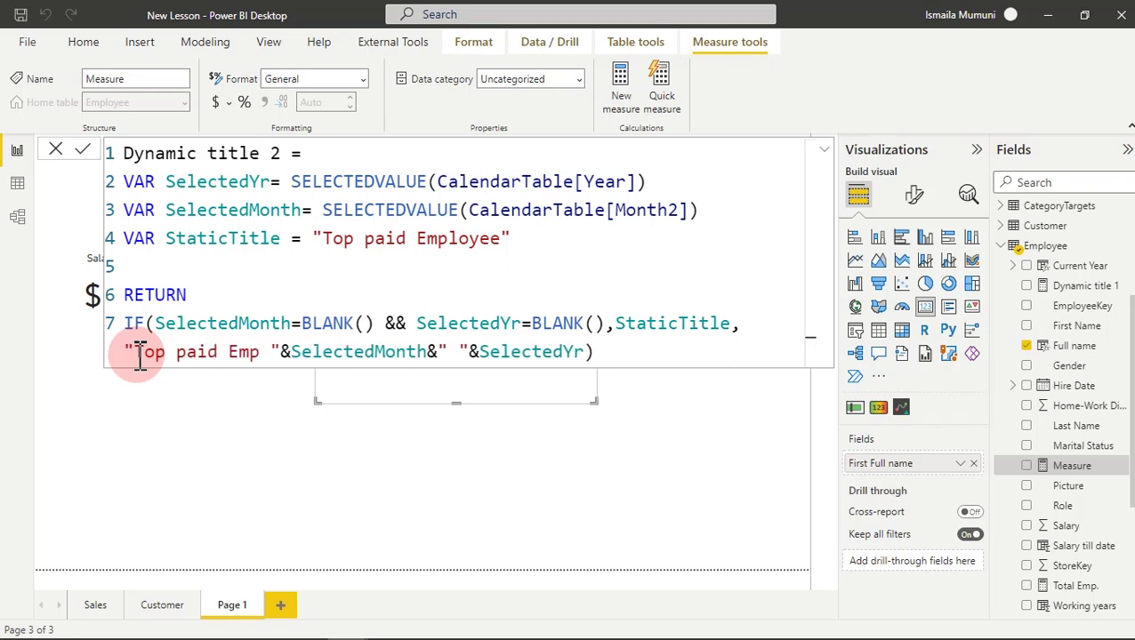
type(". Till ")
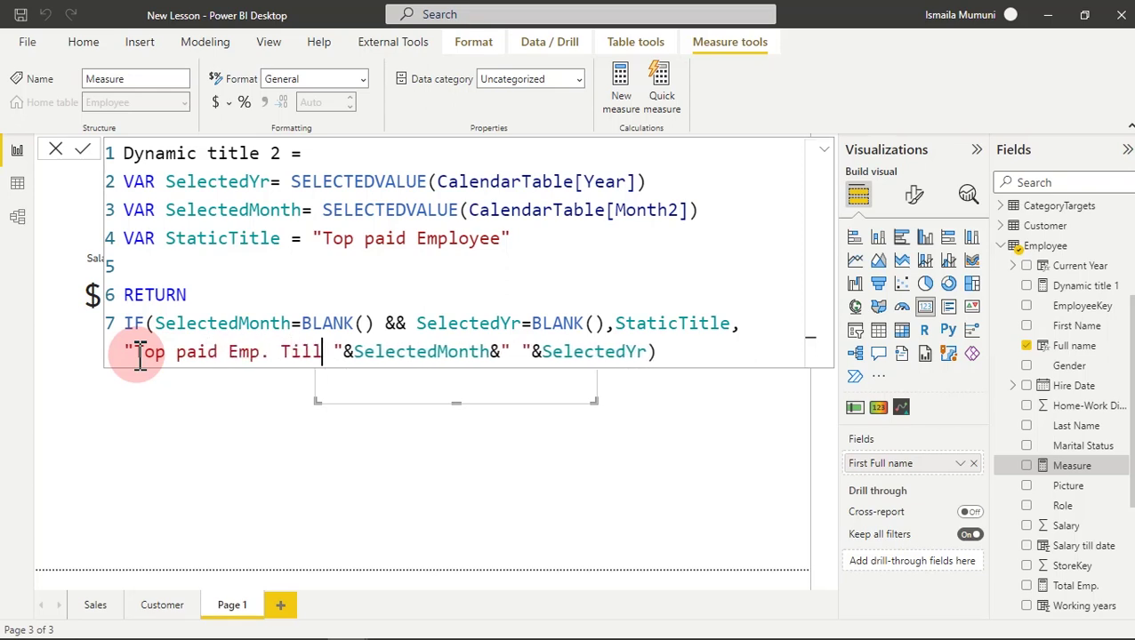
type("date")
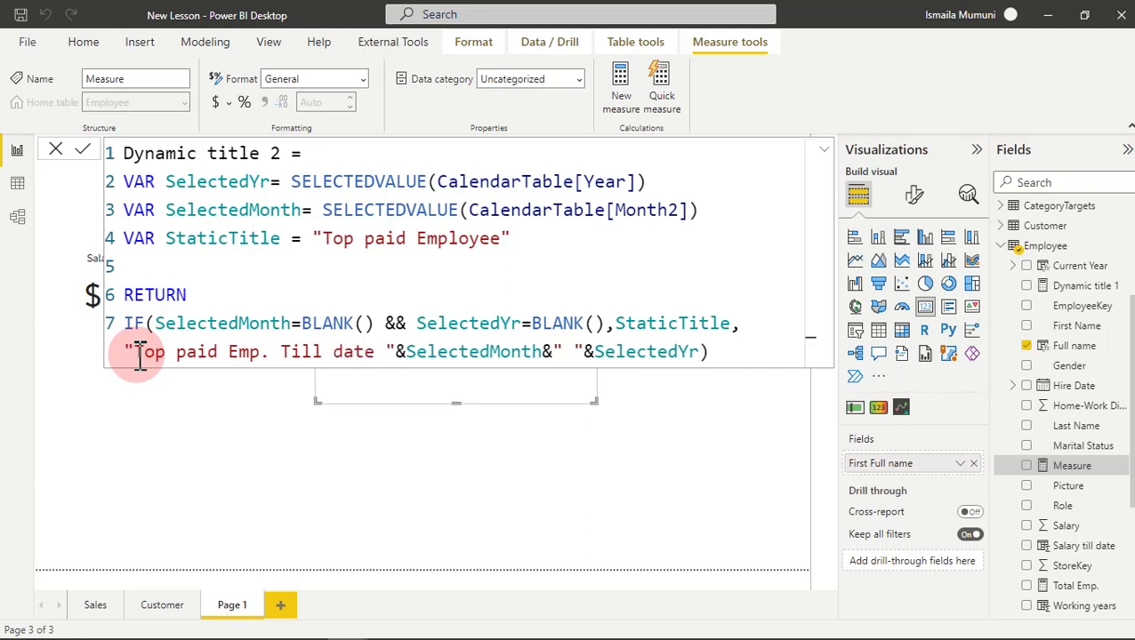
key("Delete")
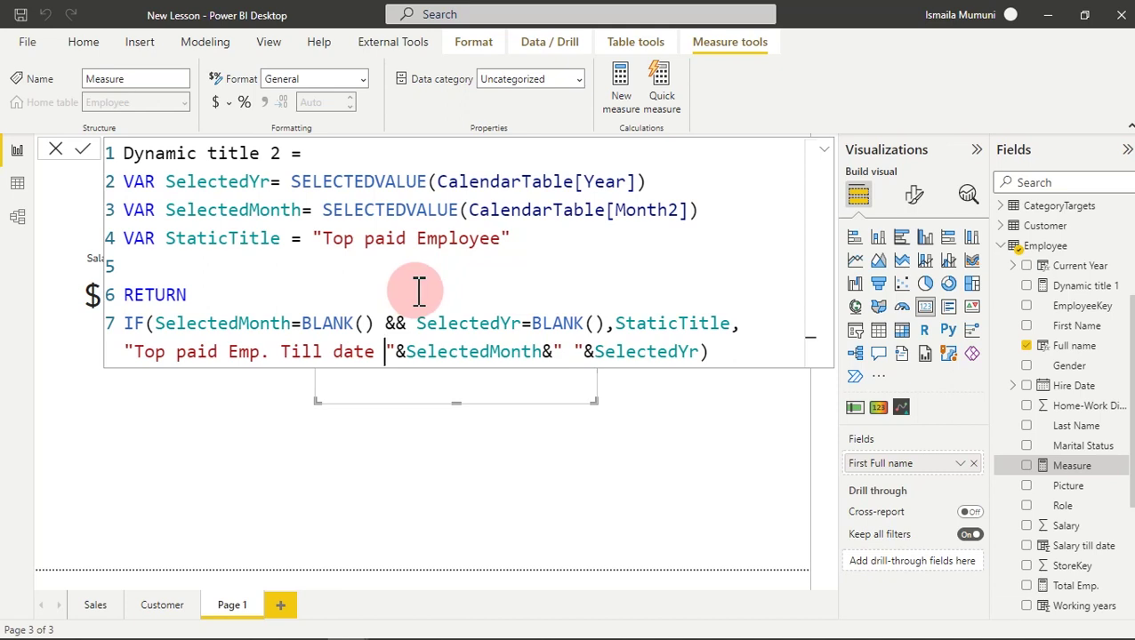
key("Return")
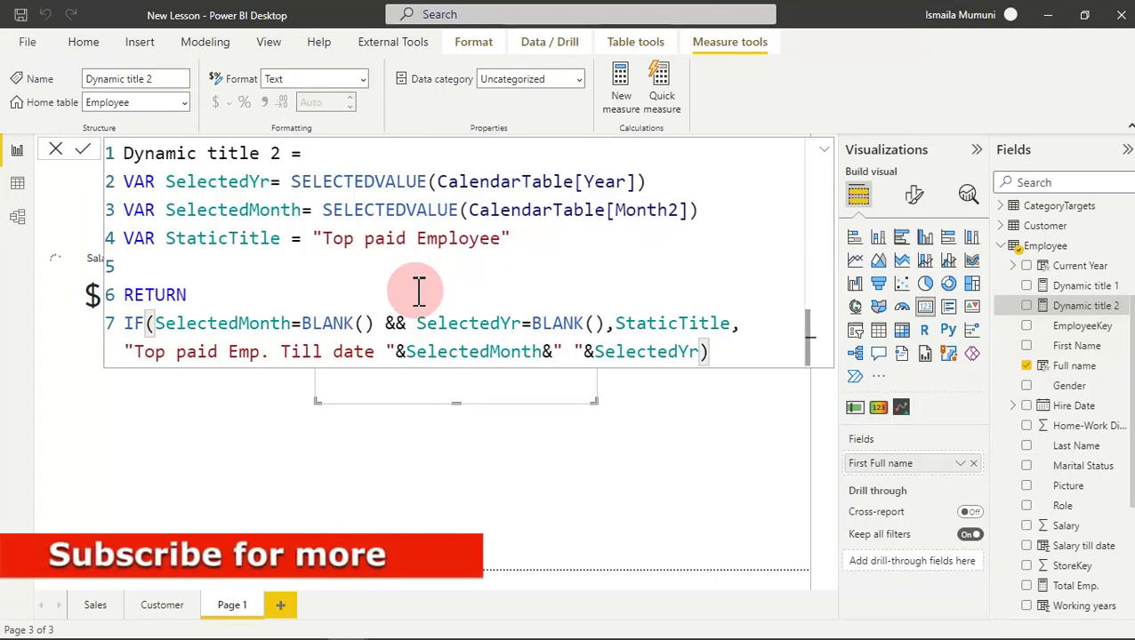
left_click(378, 449)
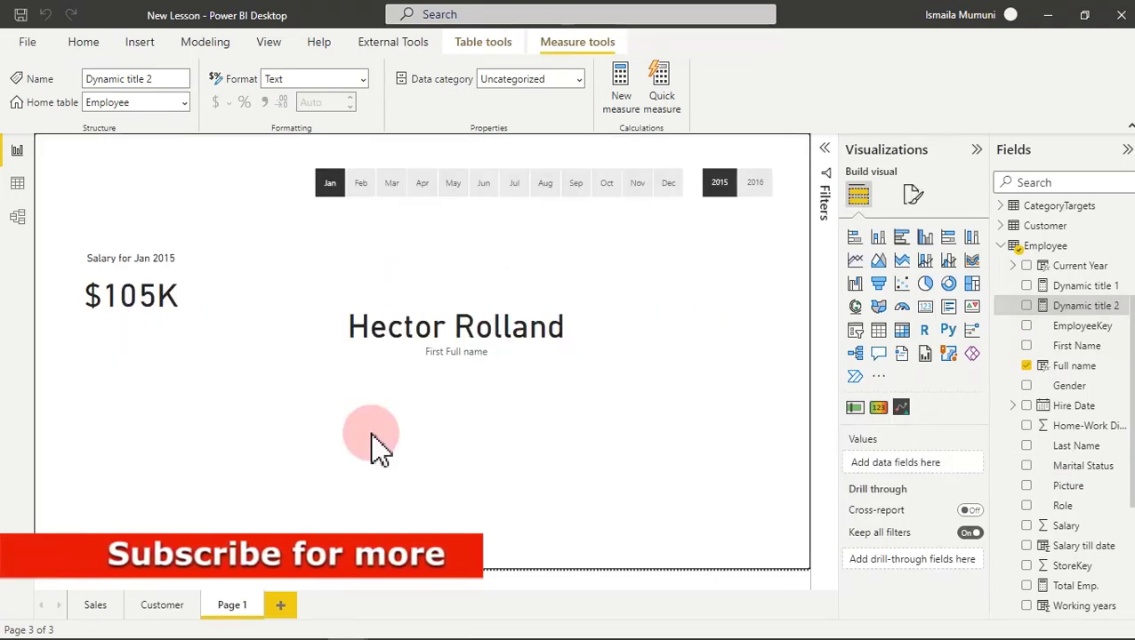
left_click(475, 312)
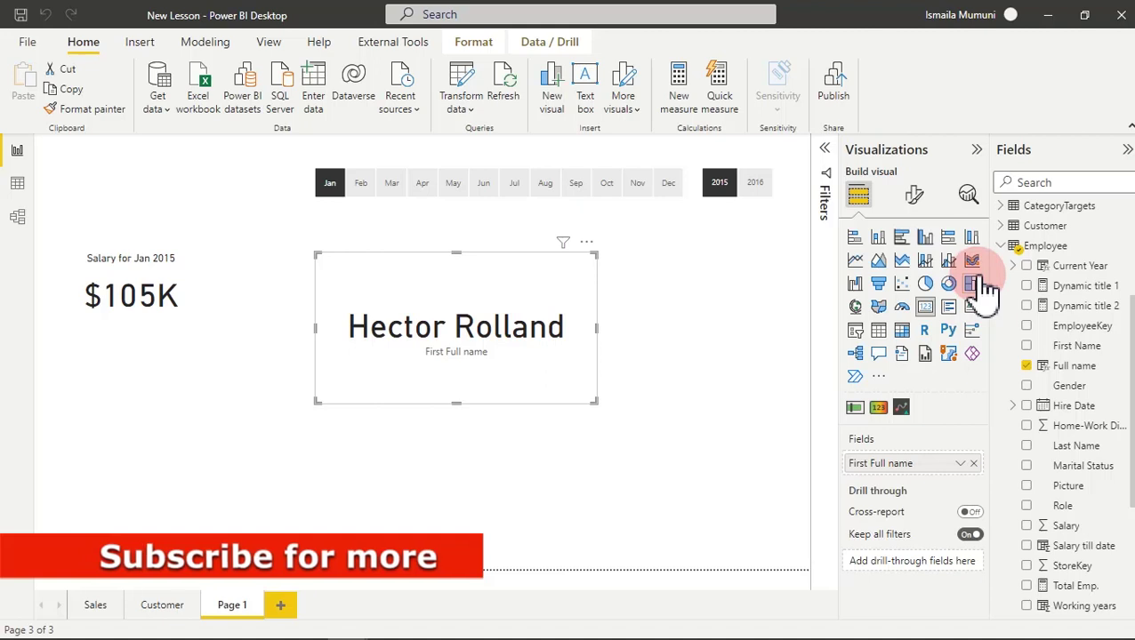
left_click(918, 197)
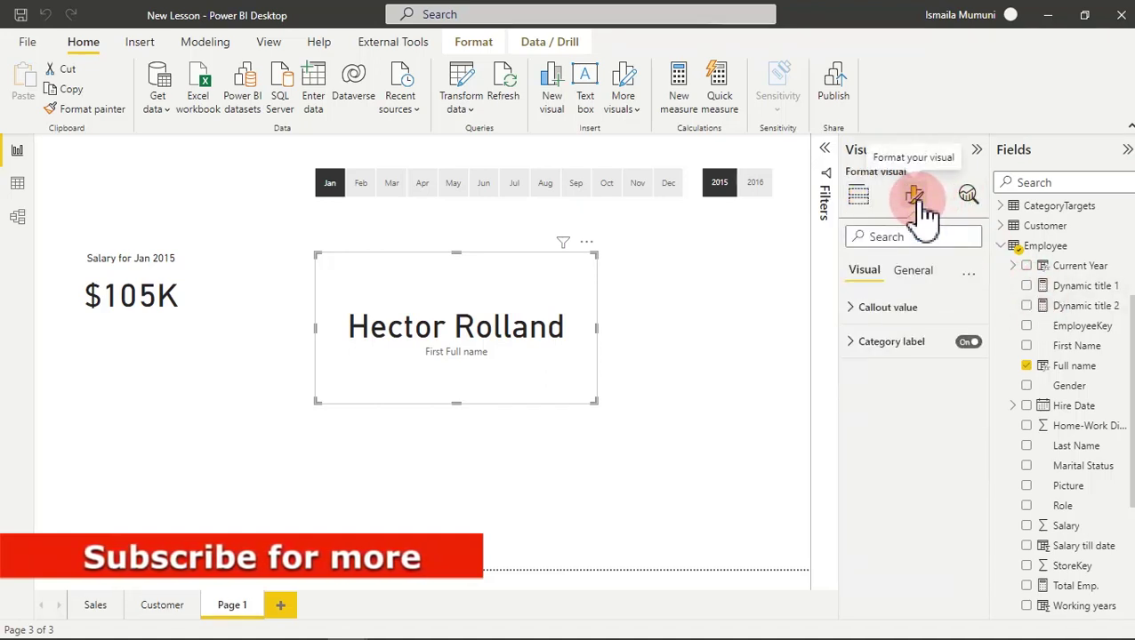
left_click(967, 343)
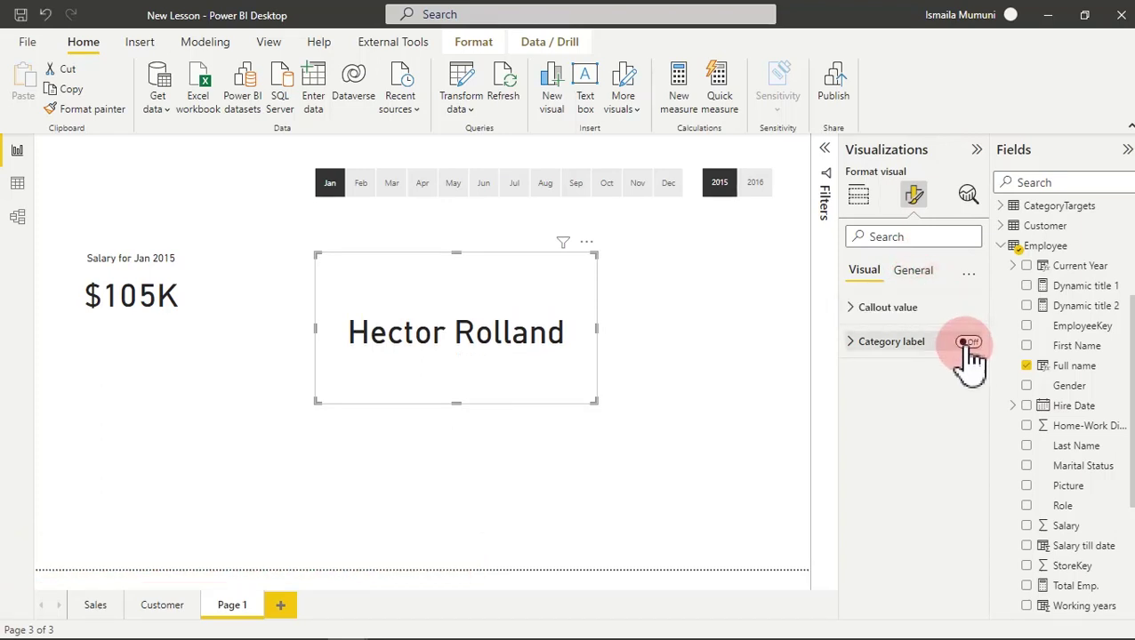
left_click(916, 272)
left_click(911, 379)
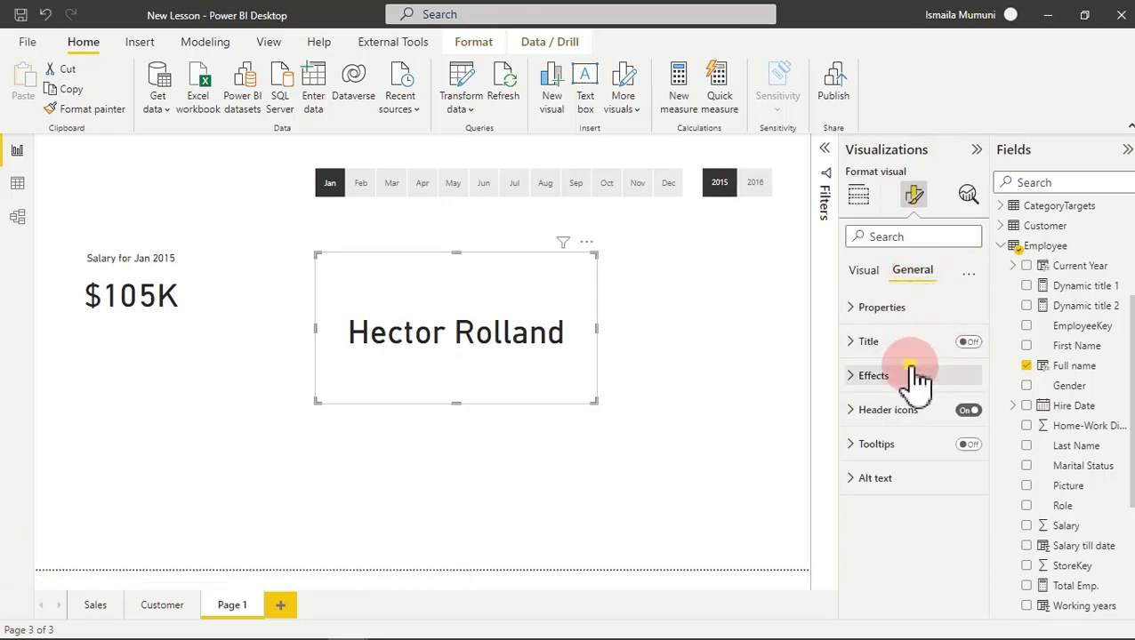
left_click(962, 410)
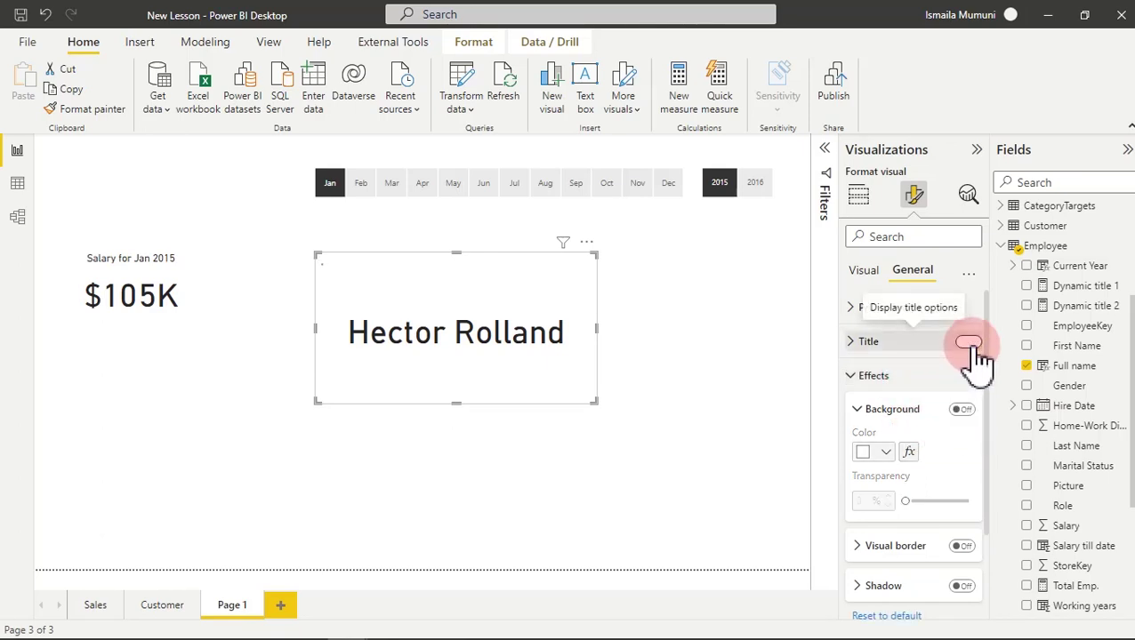
left_click(968, 344)
left_click(925, 347)
Set the card's title text to the Field value of the Employee table's Dynamic title 2 measure.
left_click(966, 393)
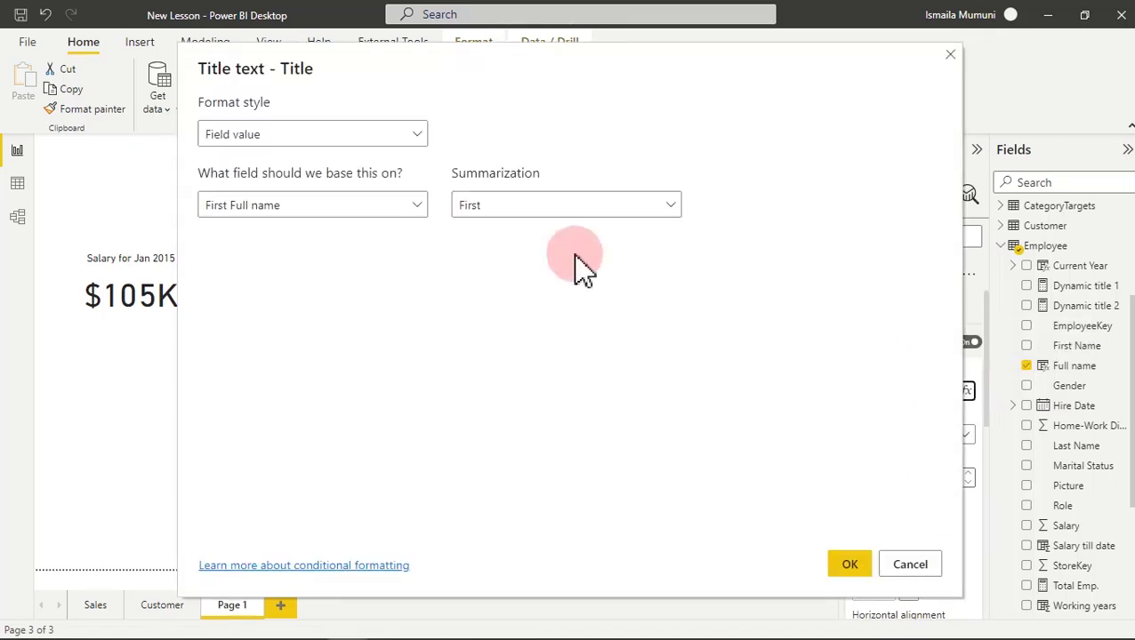
left_click(405, 209)
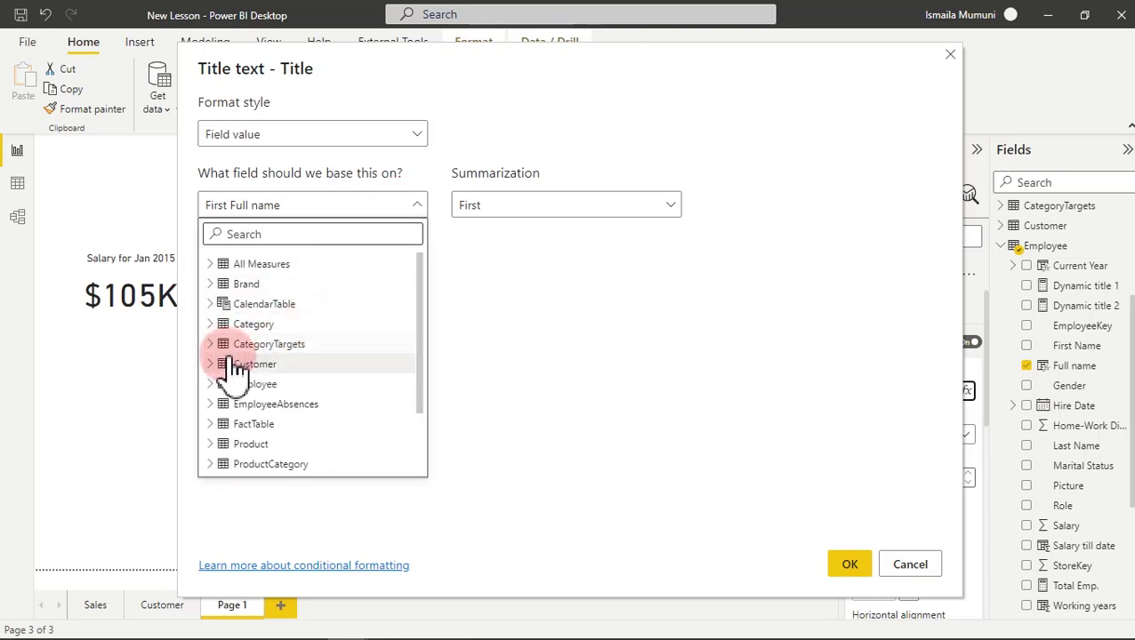
left_click(212, 384)
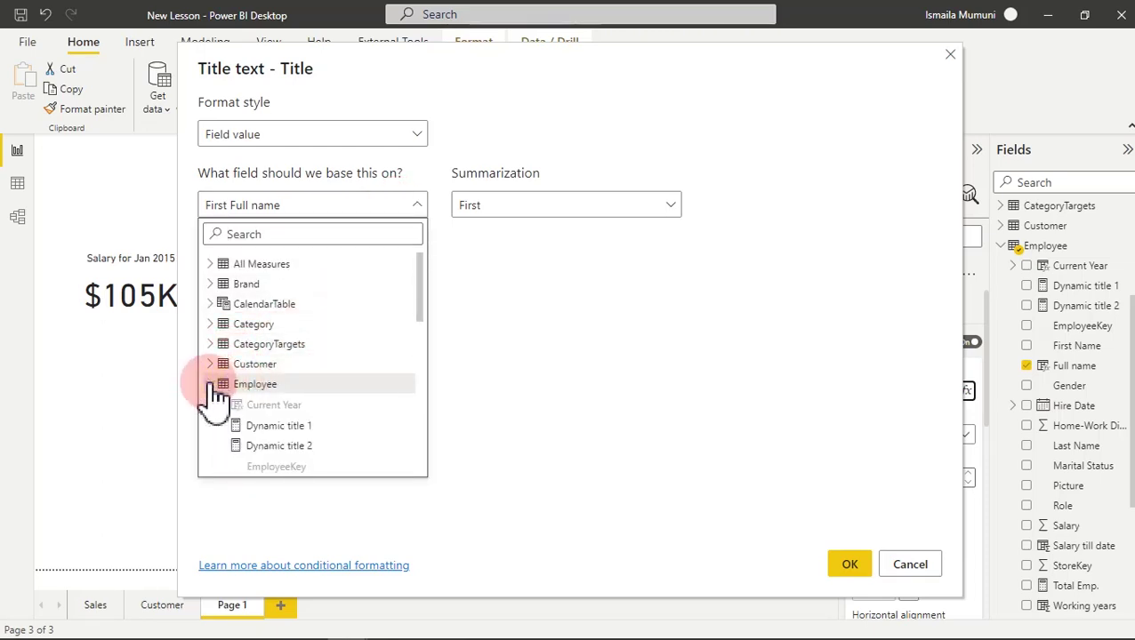
left_click(293, 445)
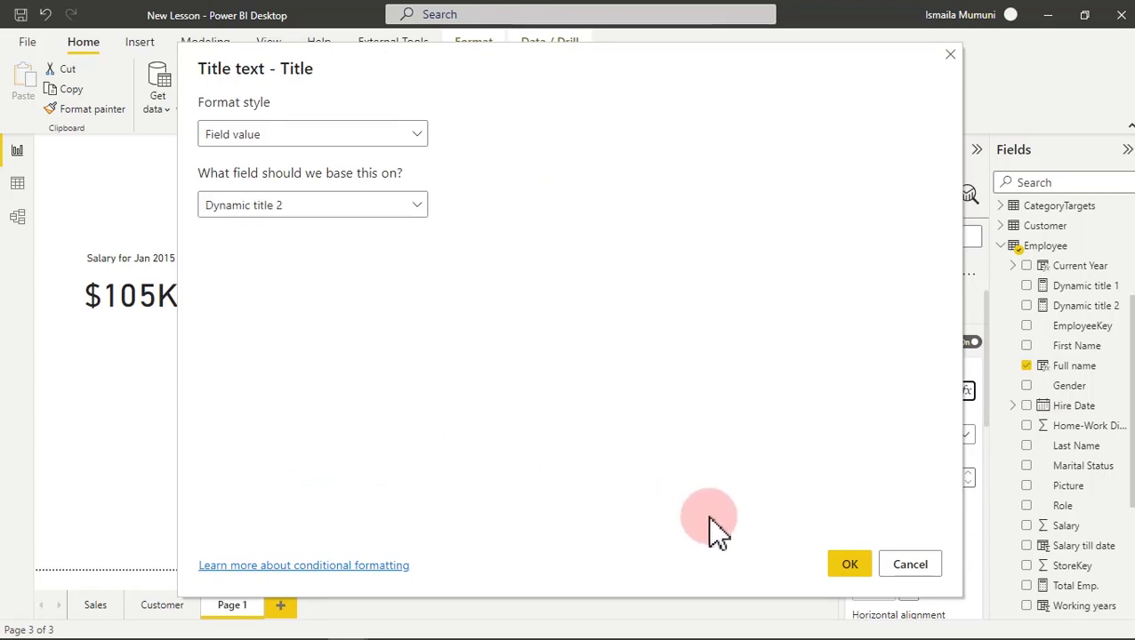
left_click(850, 566)
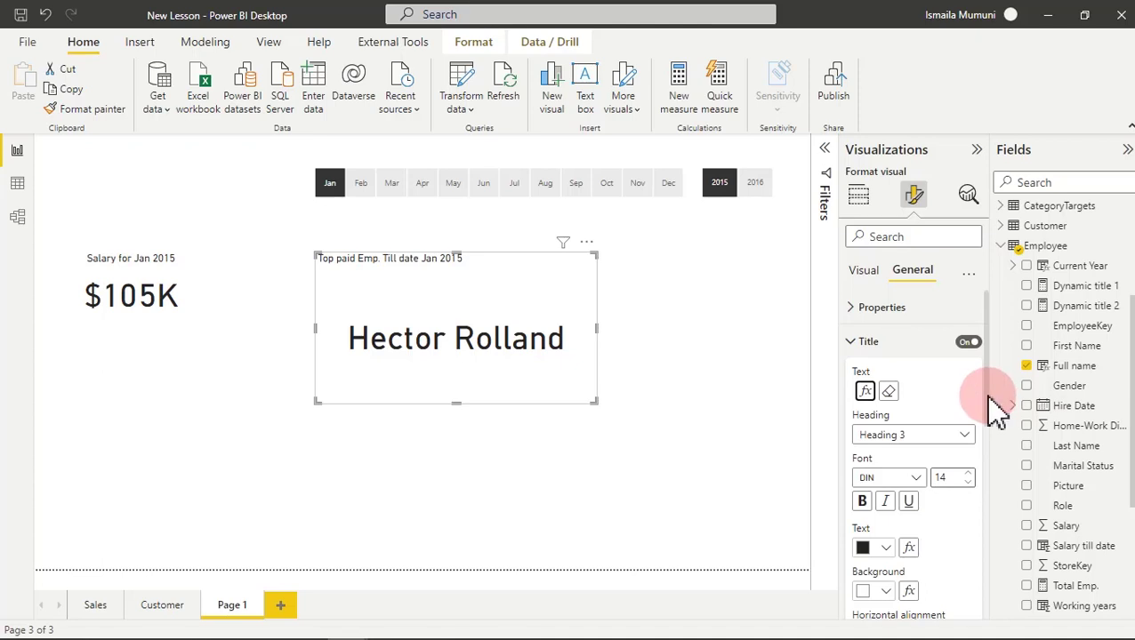
Centre-align the card's title, then shift the employee card down and left.
scroll(976, 551, "down", 10)
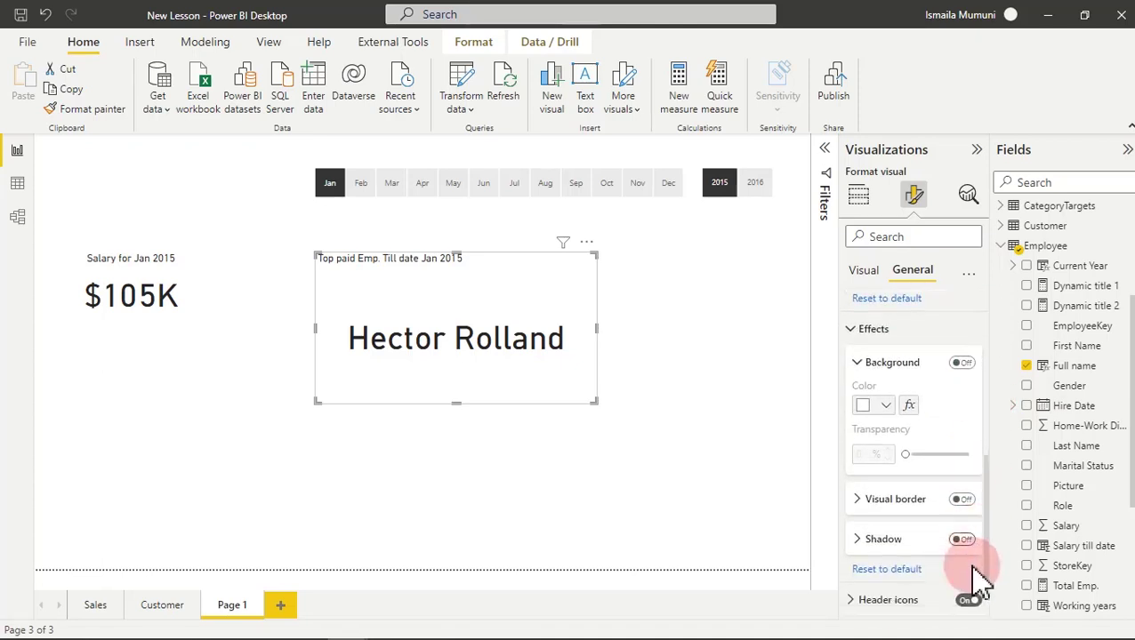
scroll(976, 587, "up", 5)
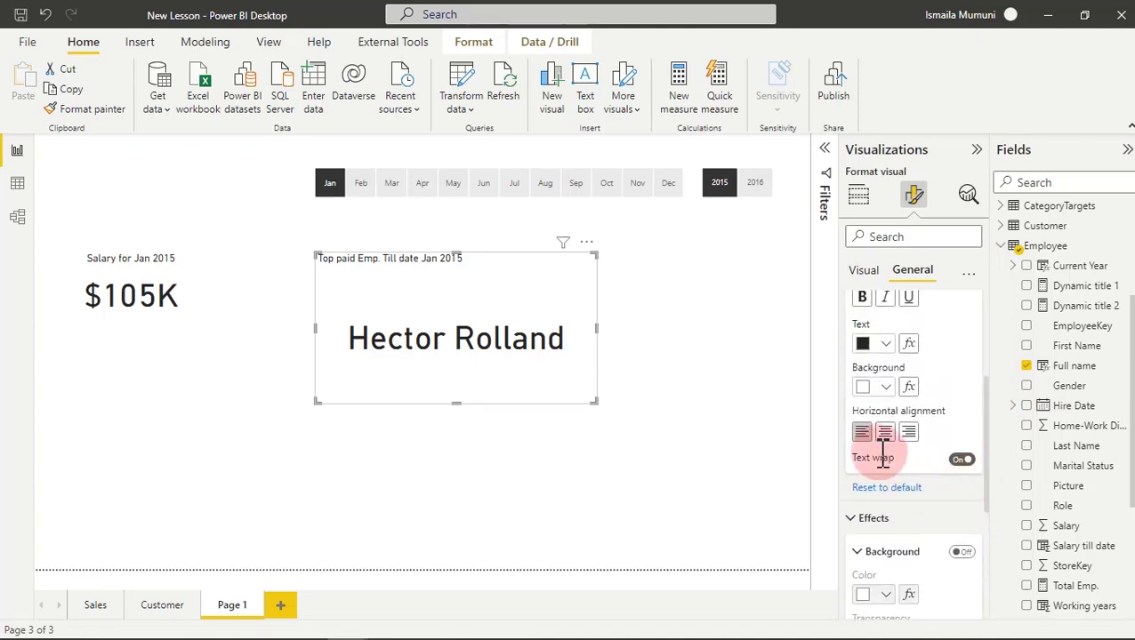
left_click(885, 432)
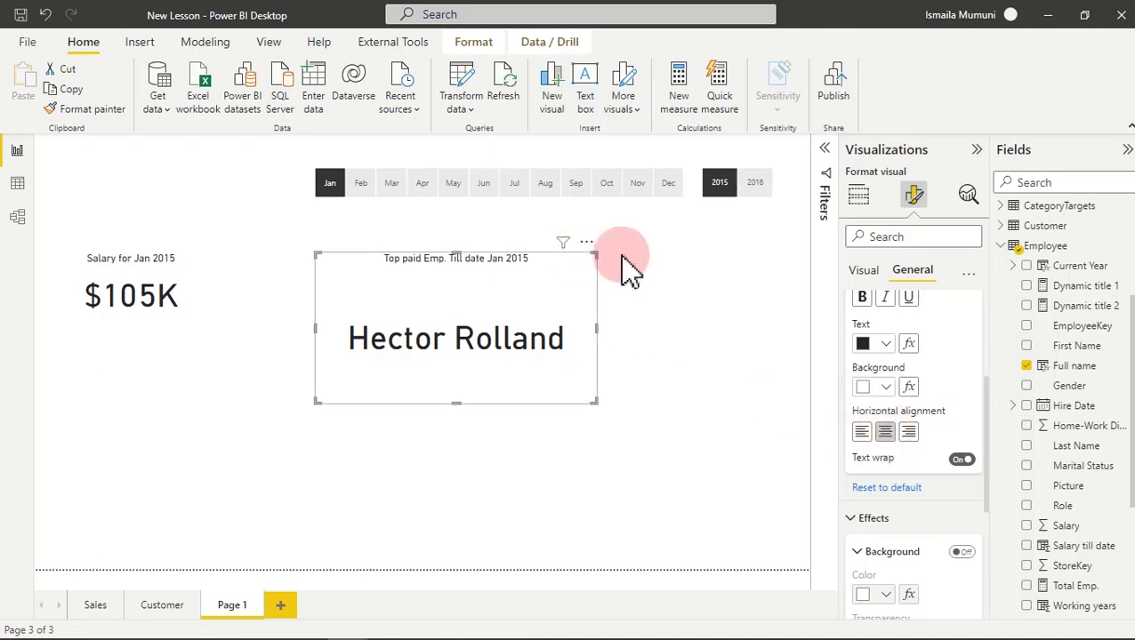
left_click(676, 286)
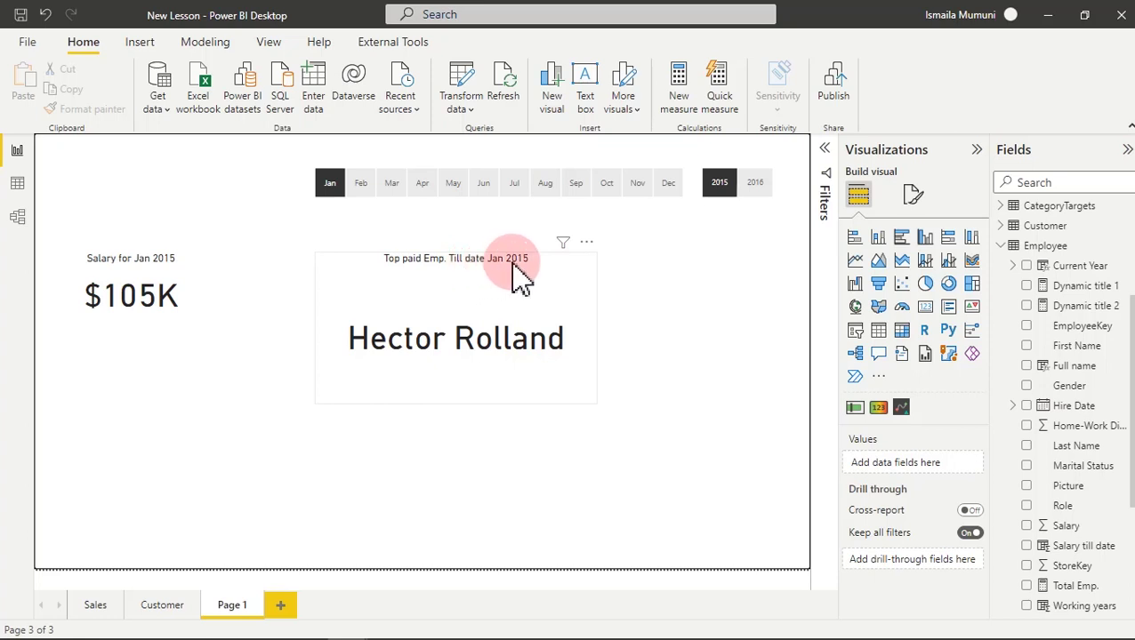
left_click_drag(520, 266, 505, 307)
Clear 2015 and Jan in the slicers, select May, and drag the employee card lower.
left_click(703, 188)
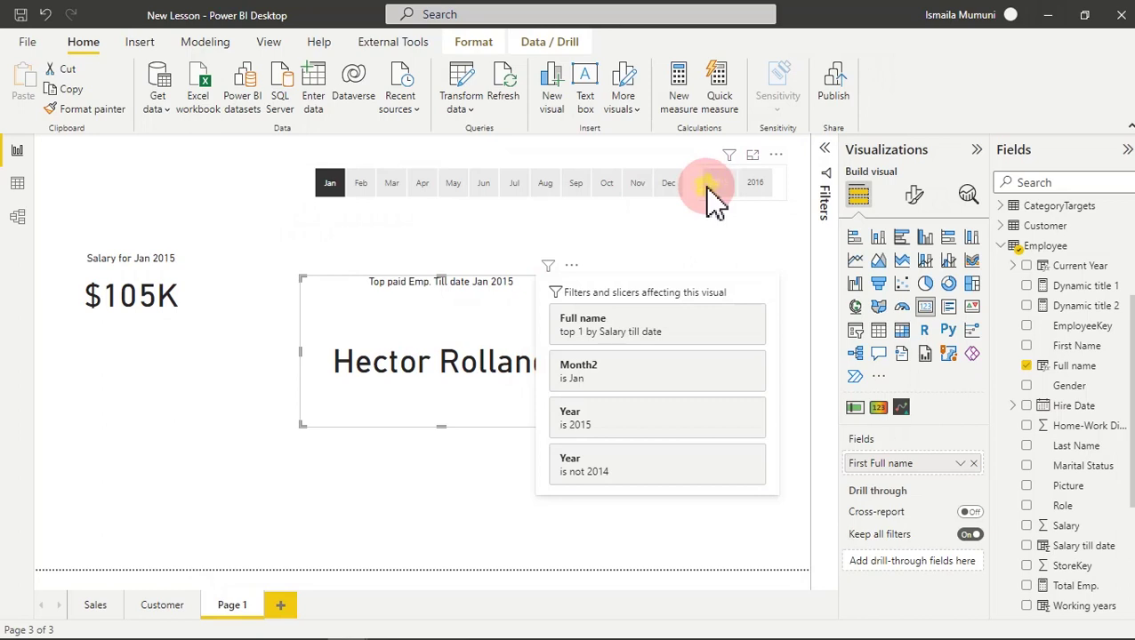
left_click(330, 191)
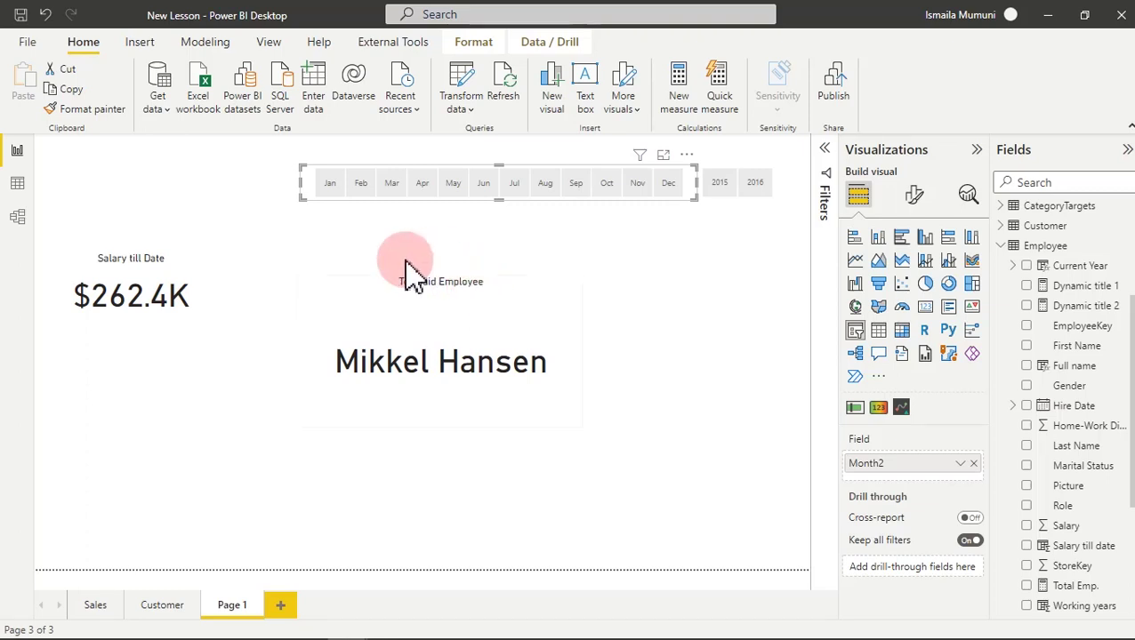
left_click(456, 187)
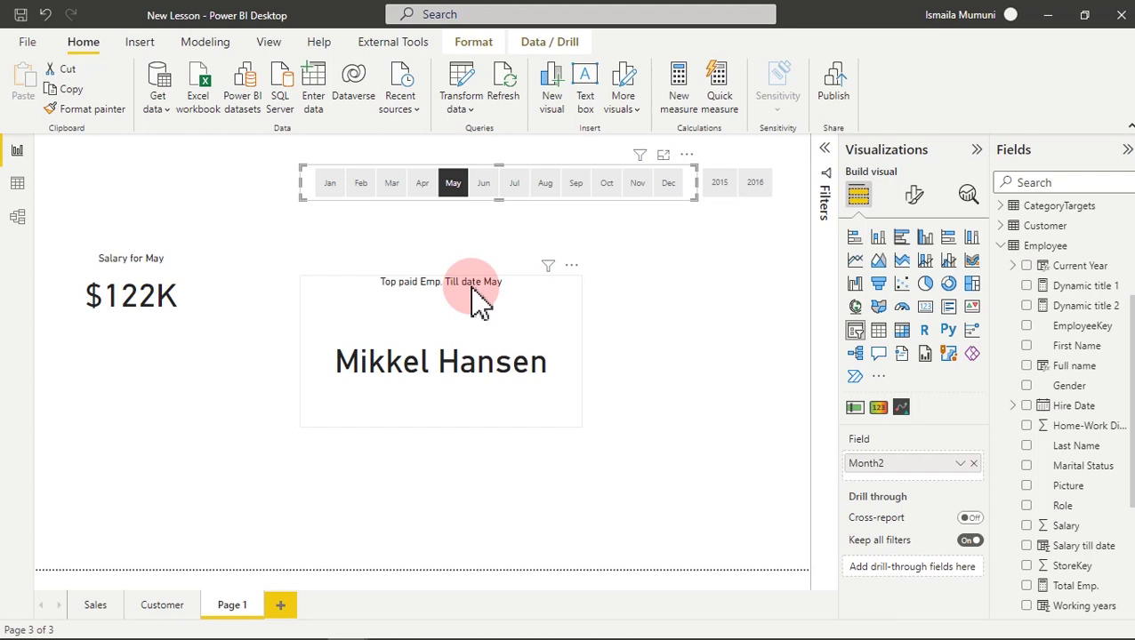
left_click_drag(519, 309, 524, 485)
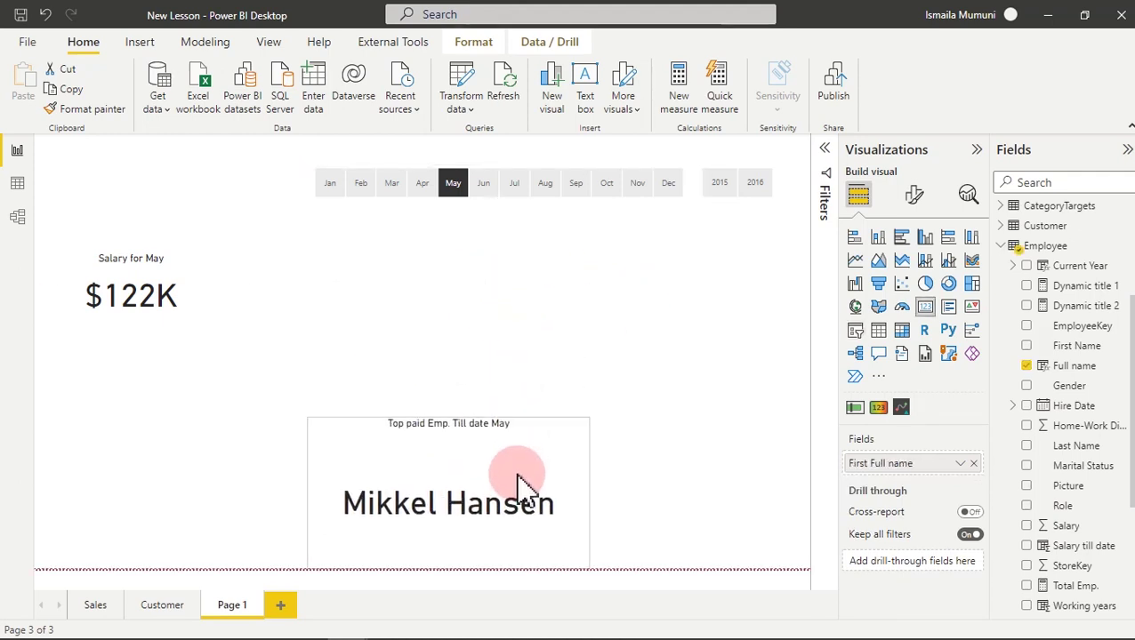
Reword the Dynamic title 2 text from 'Top paid Emp. Till date' to 'Top paid Emp in'.
left_click(1076, 306)
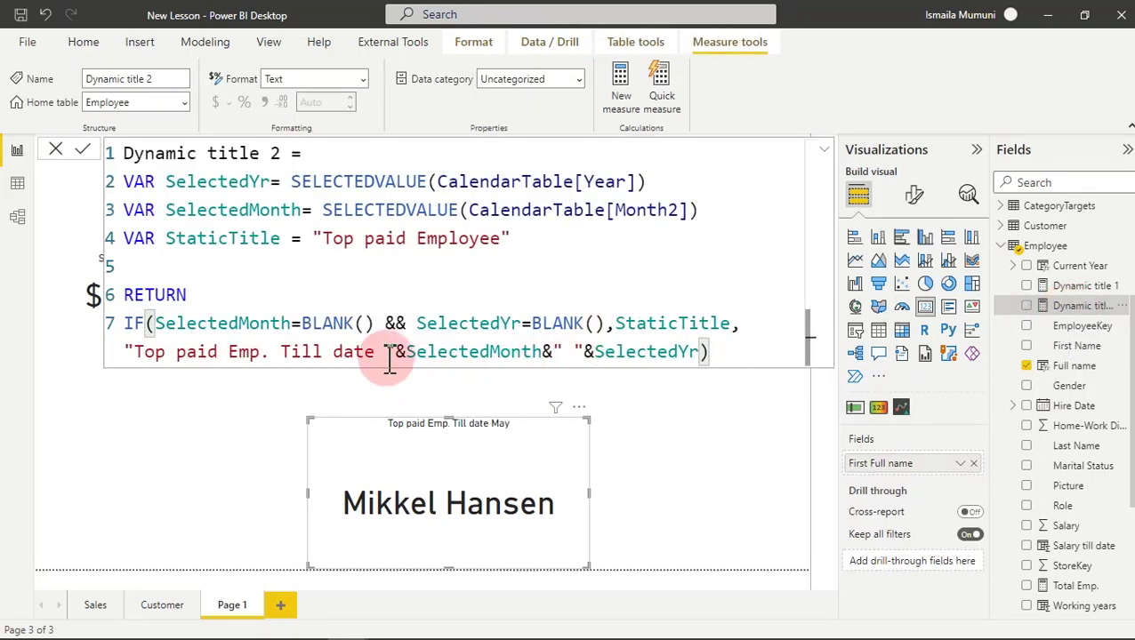
left_click_drag(377, 356, 261, 356)
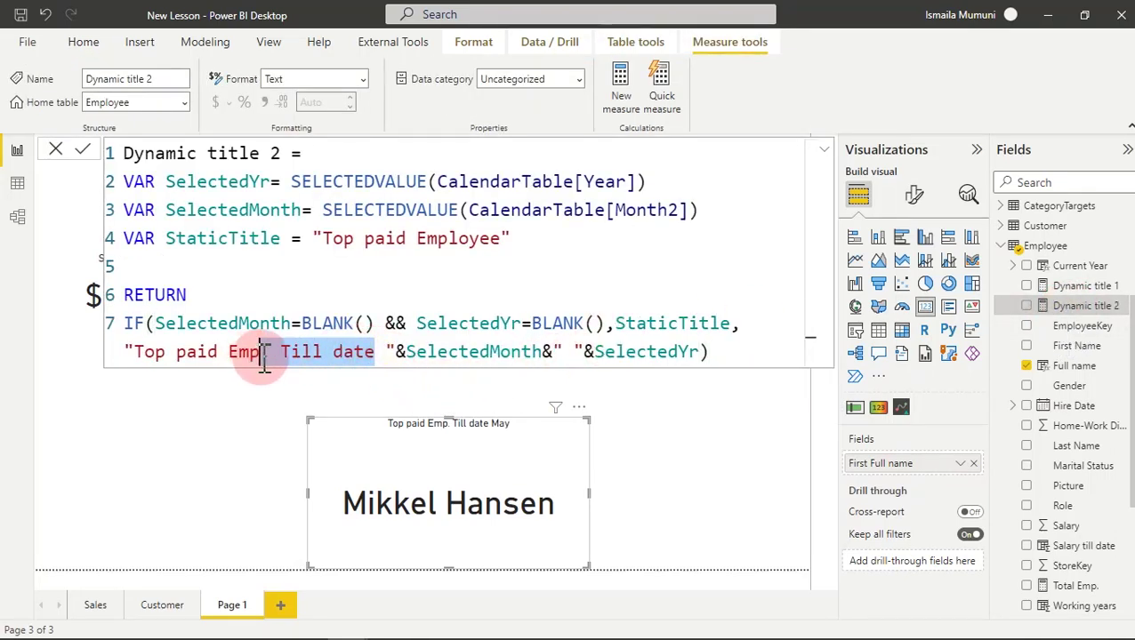
key("BackSpace")
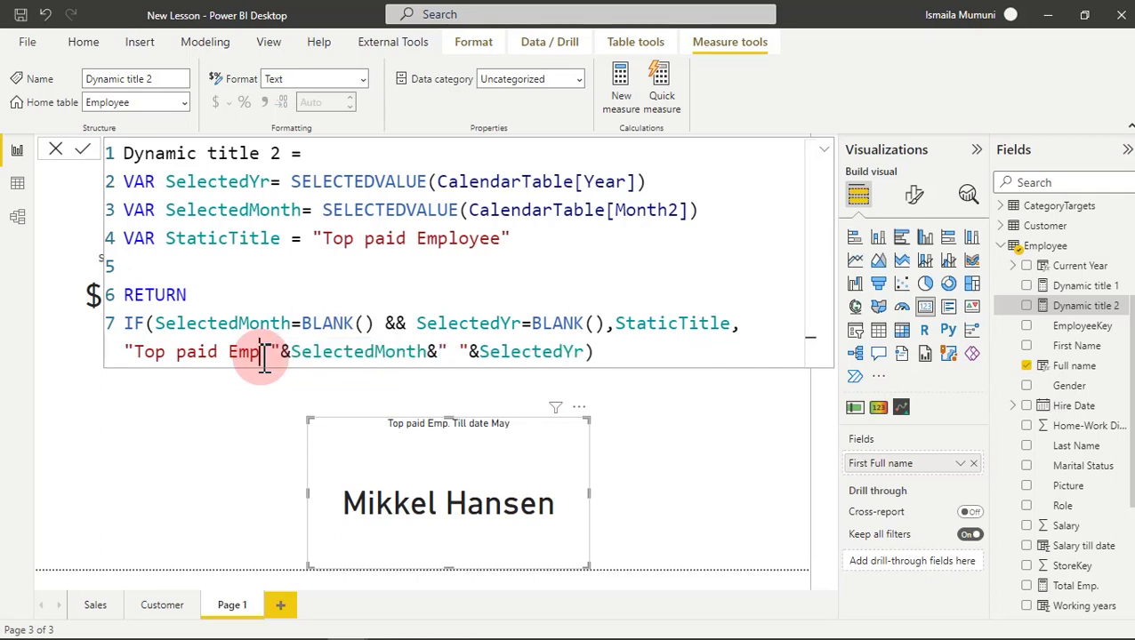
left_click(489, 436)
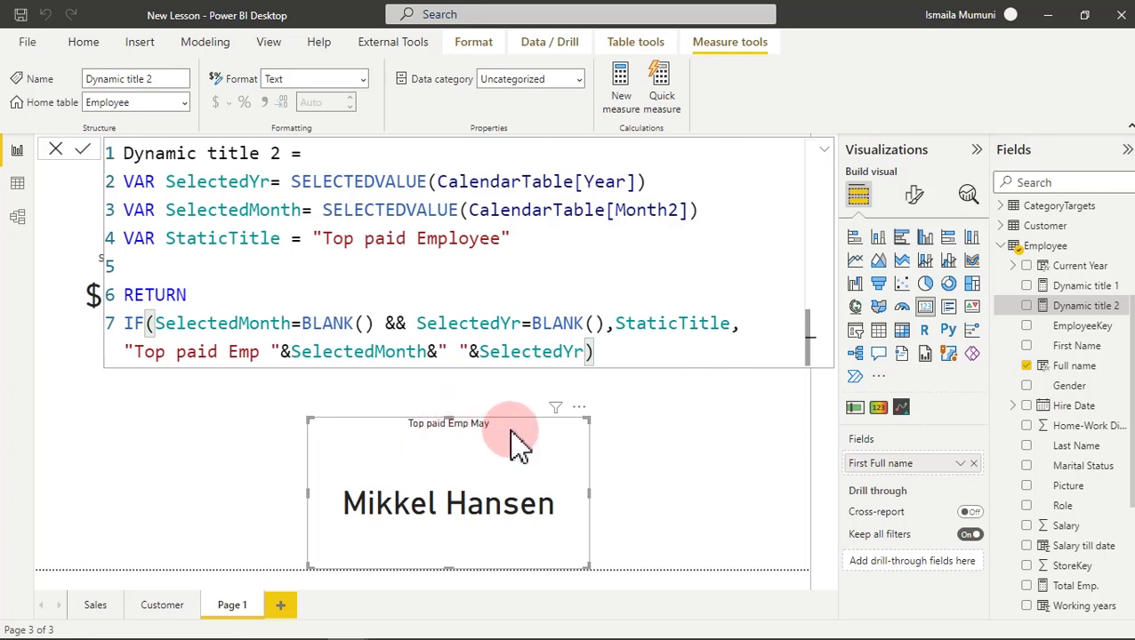
left_click(264, 352)
type("in")
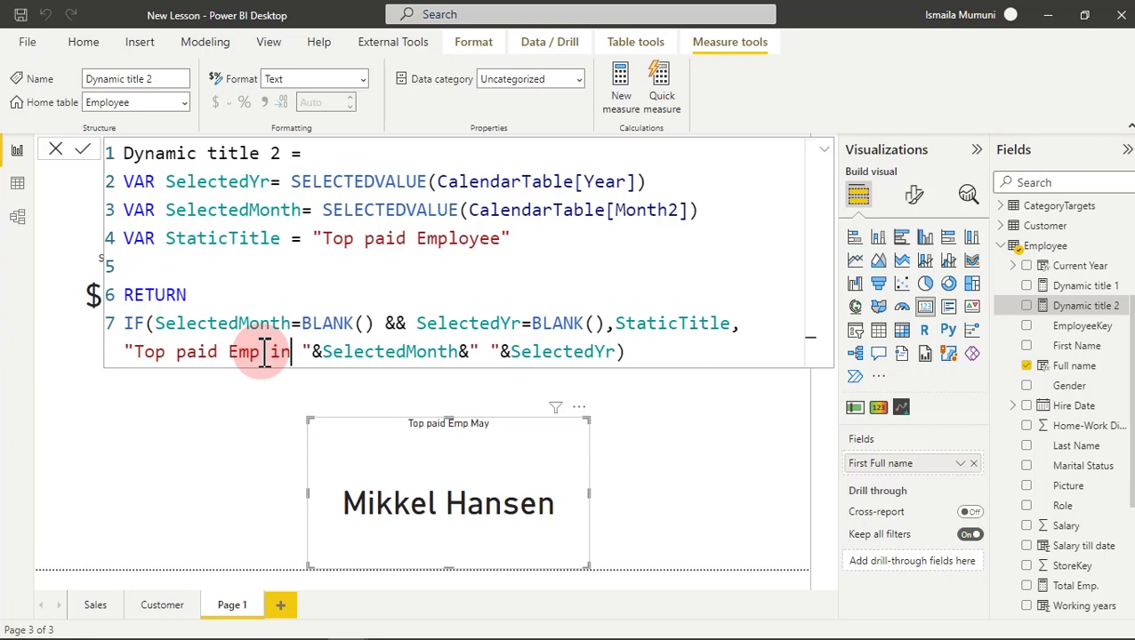
left_click(502, 429)
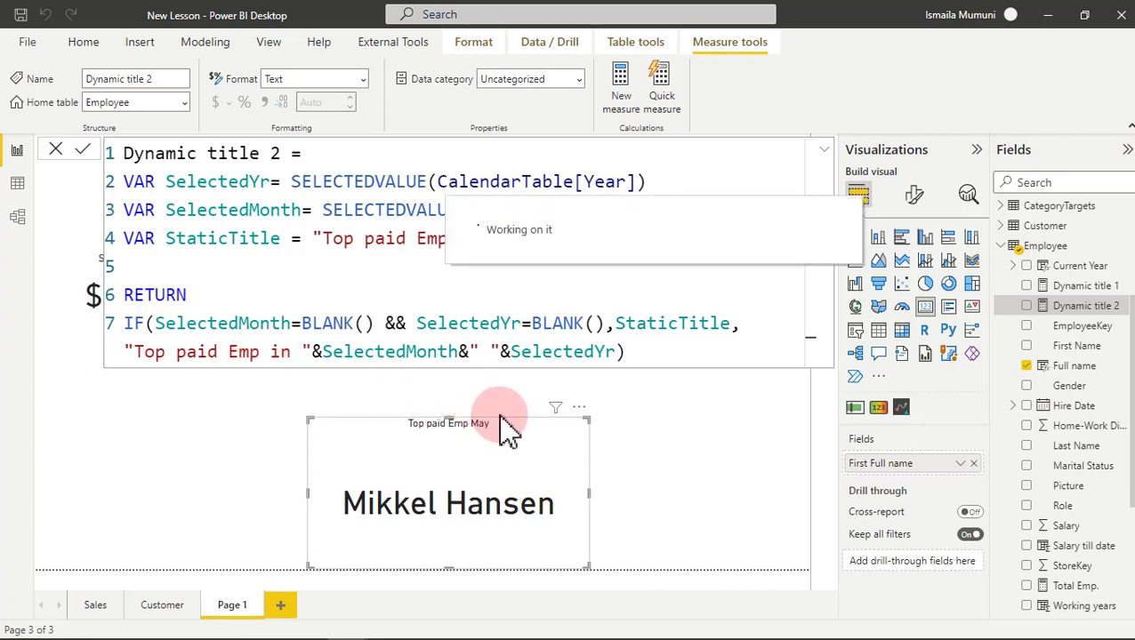
left_click(660, 439)
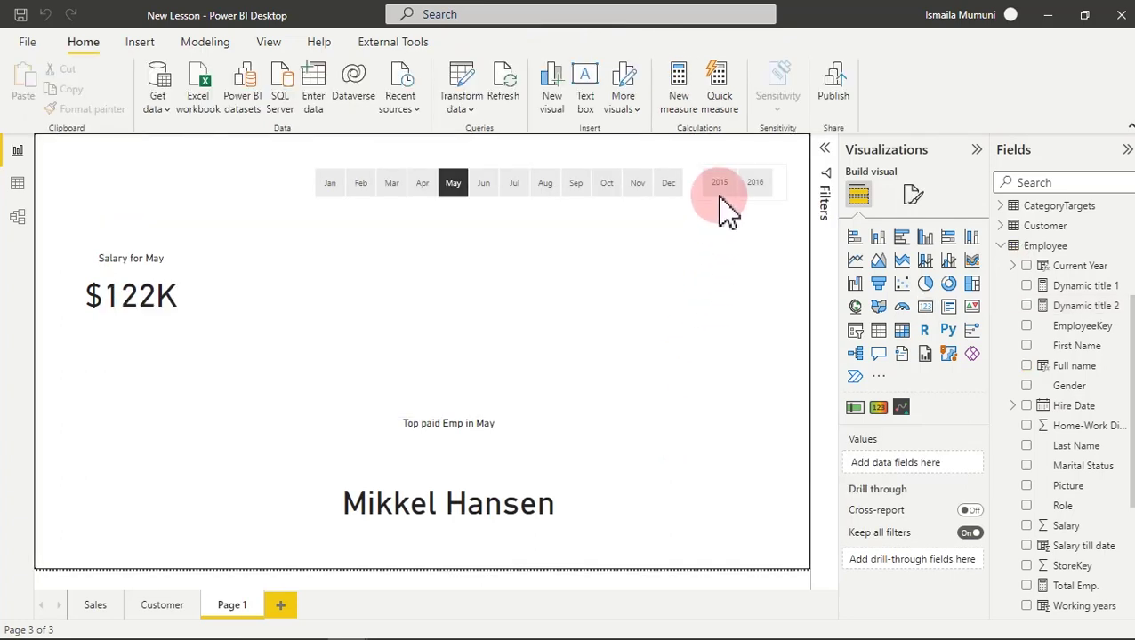
Select 2015 in the year slicer and enlarge the employee card beneath the salary card.
left_click(560, 445)
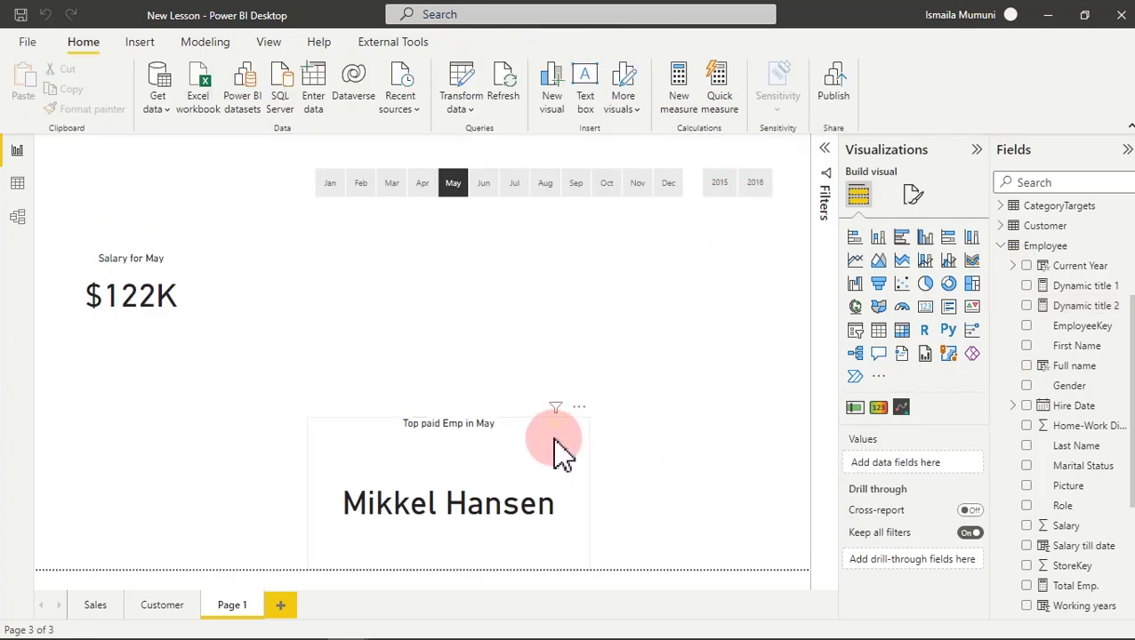
left_click(725, 197)
left_click(719, 184)
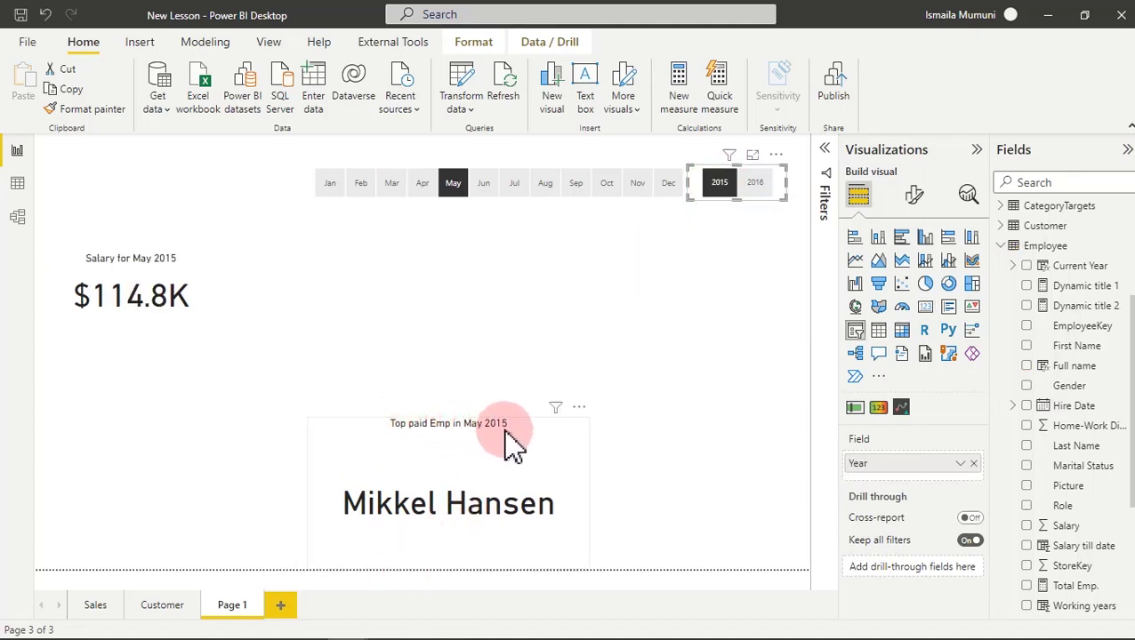
left_click_drag(476, 457, 466, 342)
left_click_drag(579, 452, 494, 418)
left_click_drag(402, 371, 164, 412)
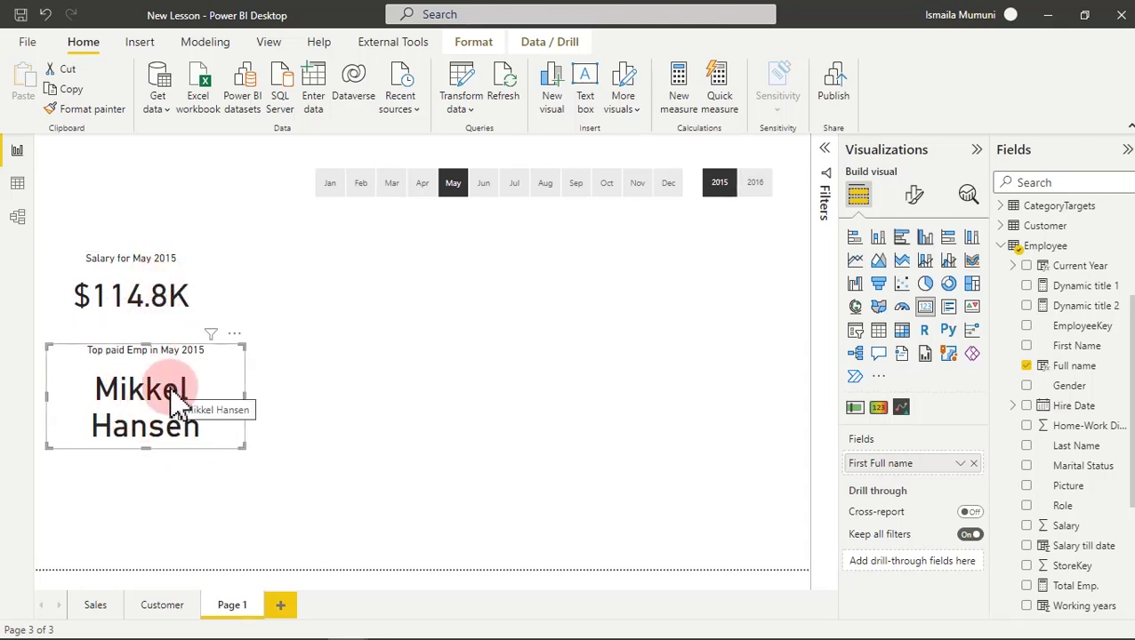
left_click(588, 370)
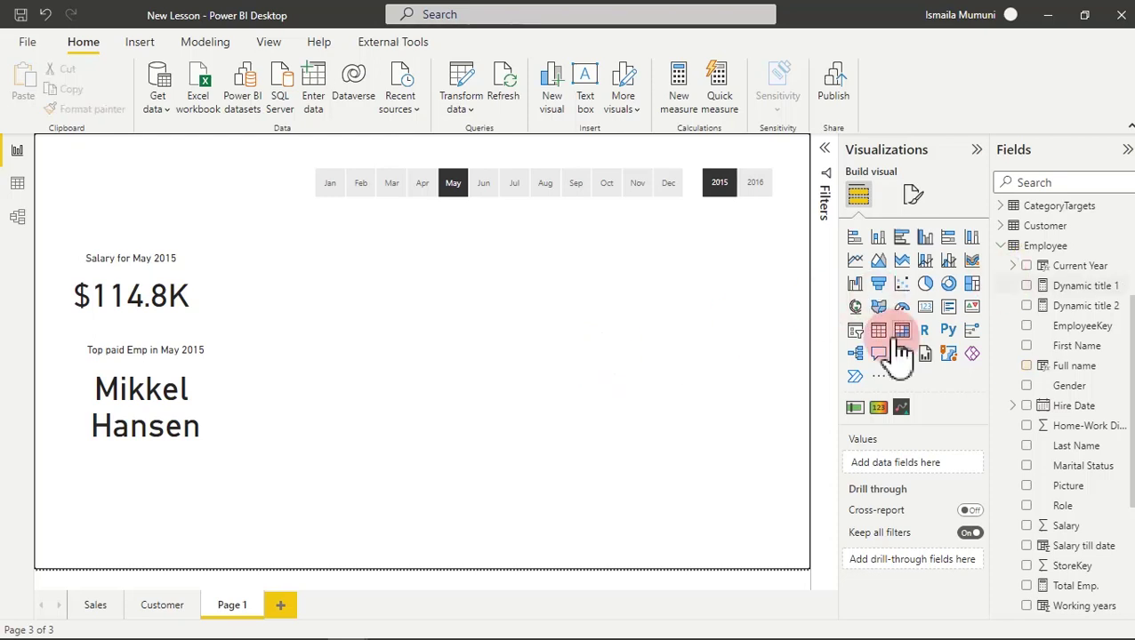
Add a card at the canvas centre showing Salary till date ($114.8K), then expand the Filters pane.
left_click(932, 311)
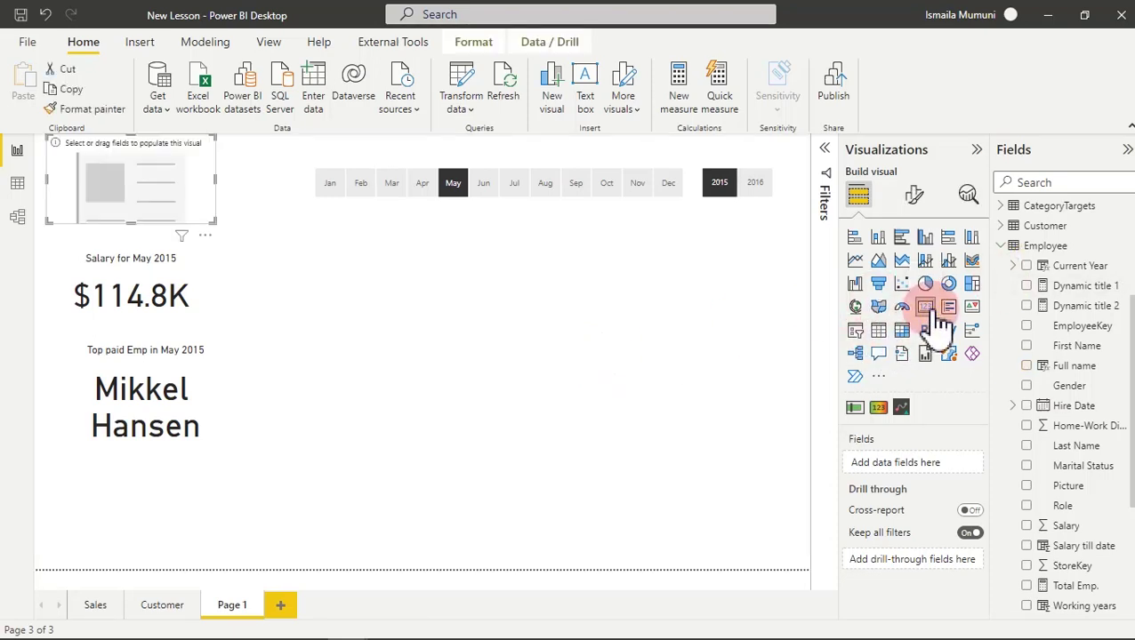
left_click_drag(122, 185, 504, 363)
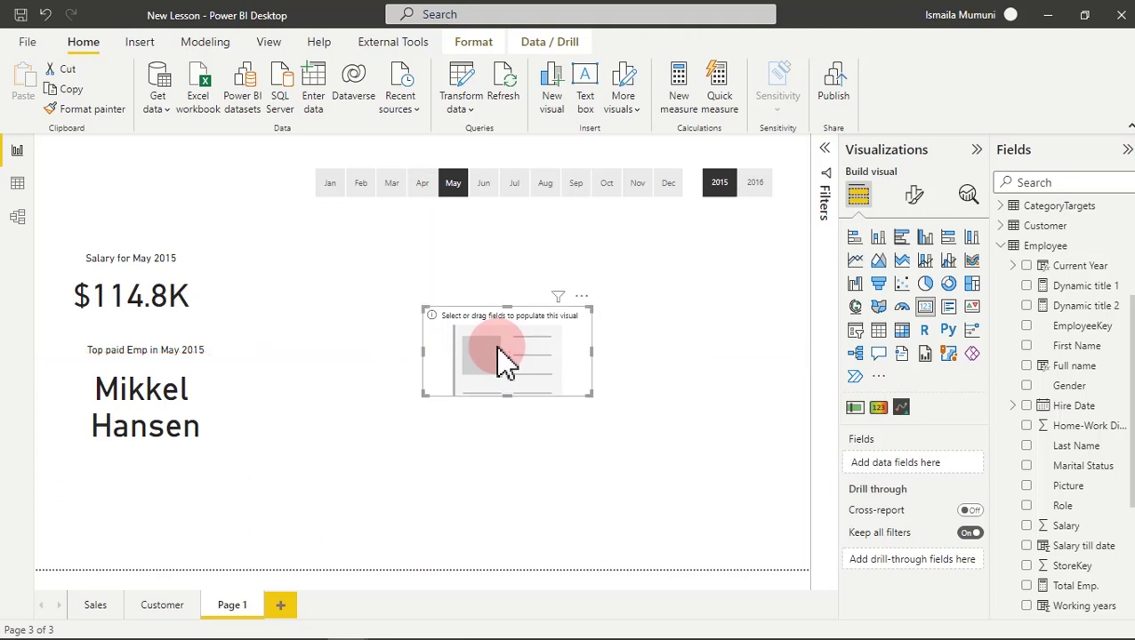
left_click(1028, 546)
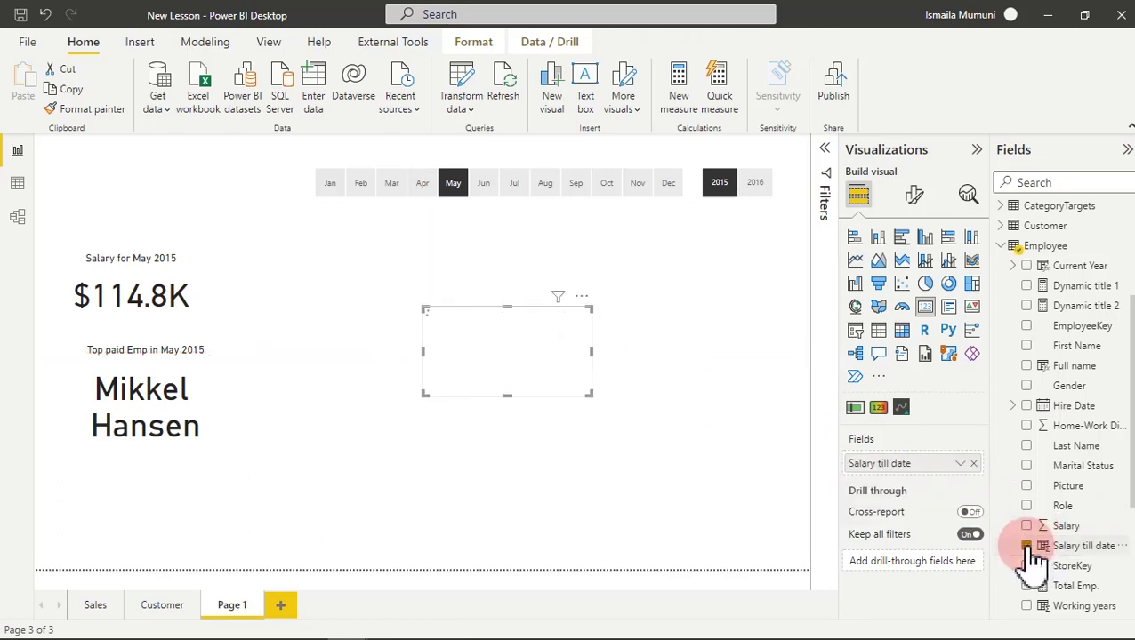
left_click(827, 151)
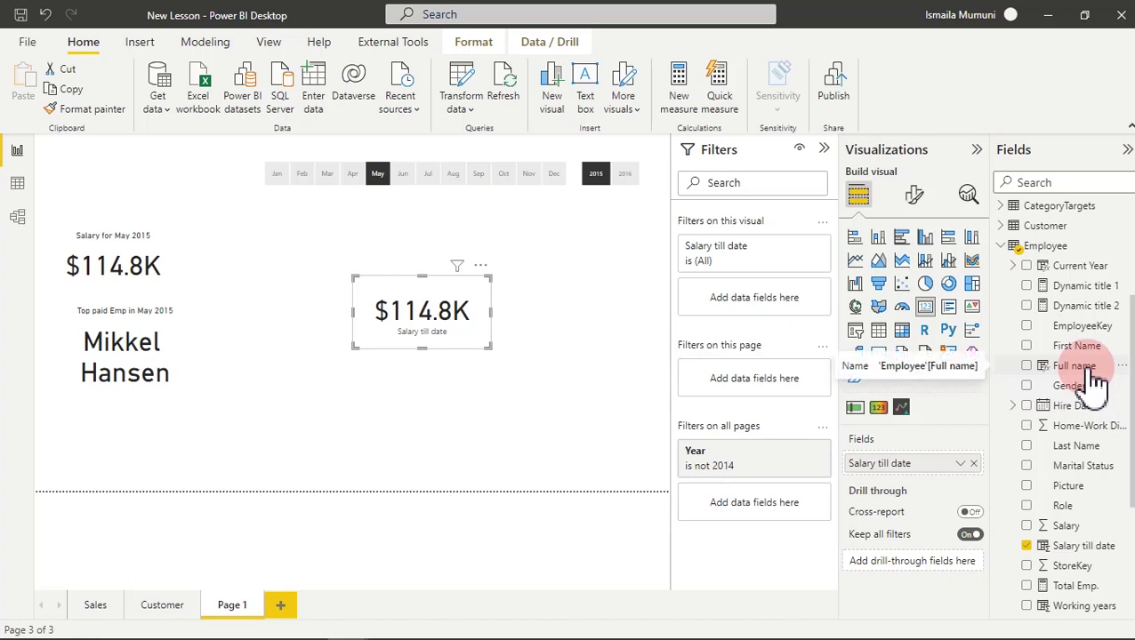
Filter the card to the Top 1 Full name by Salary till date, giving $34.4K.
left_click_drag(1092, 379, 806, 316)
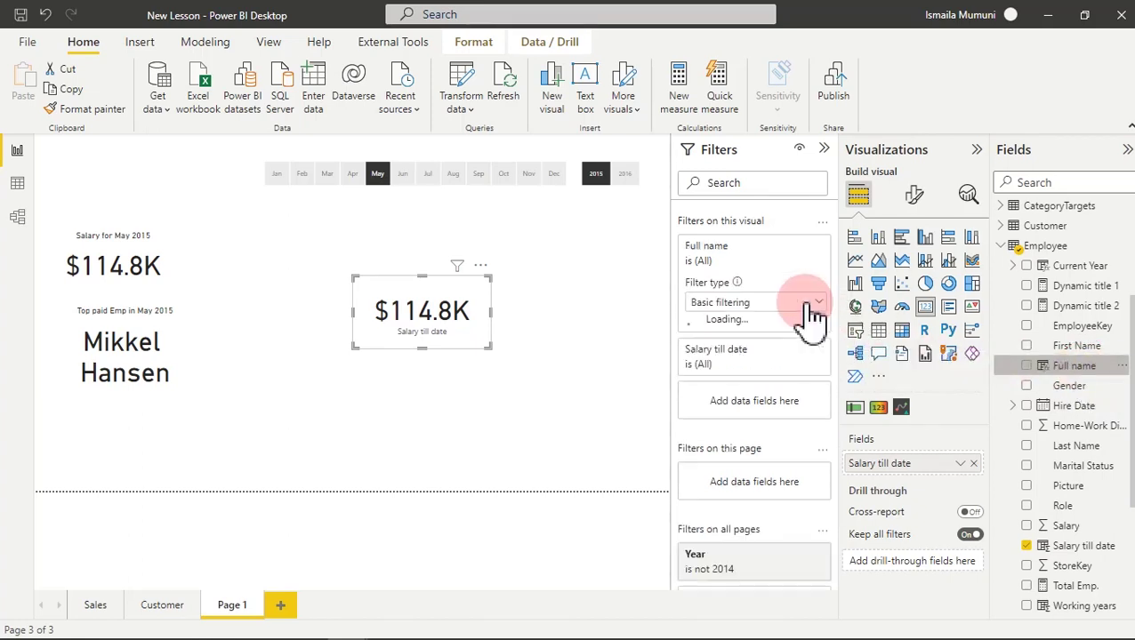
left_click(822, 305)
left_click(703, 366)
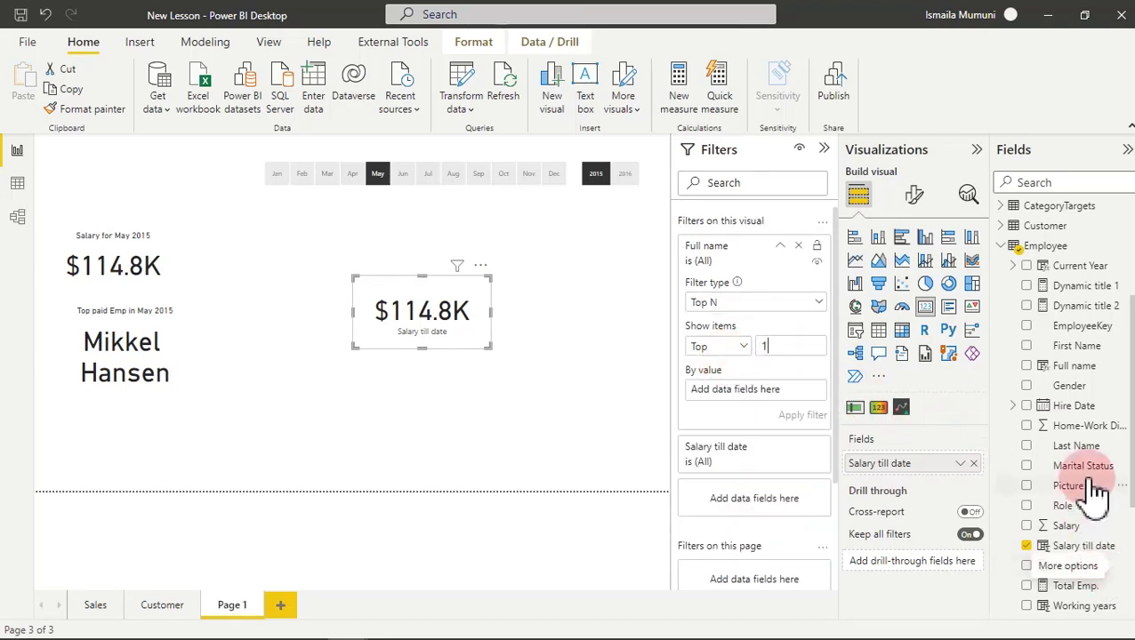
left_click_drag(1097, 554, 787, 402)
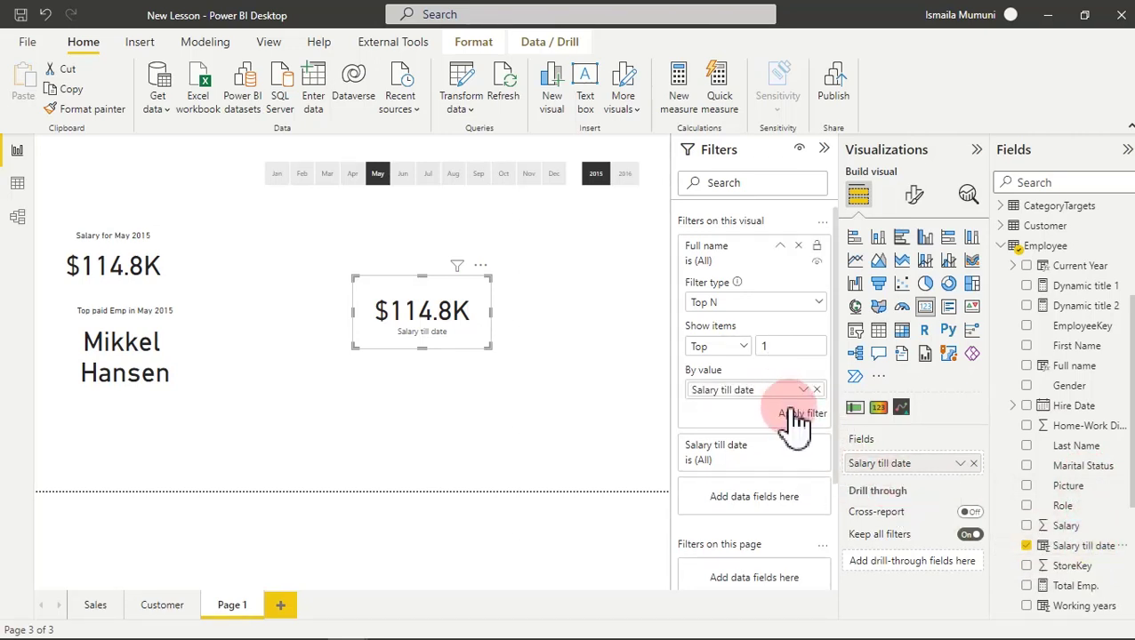
left_click(801, 418)
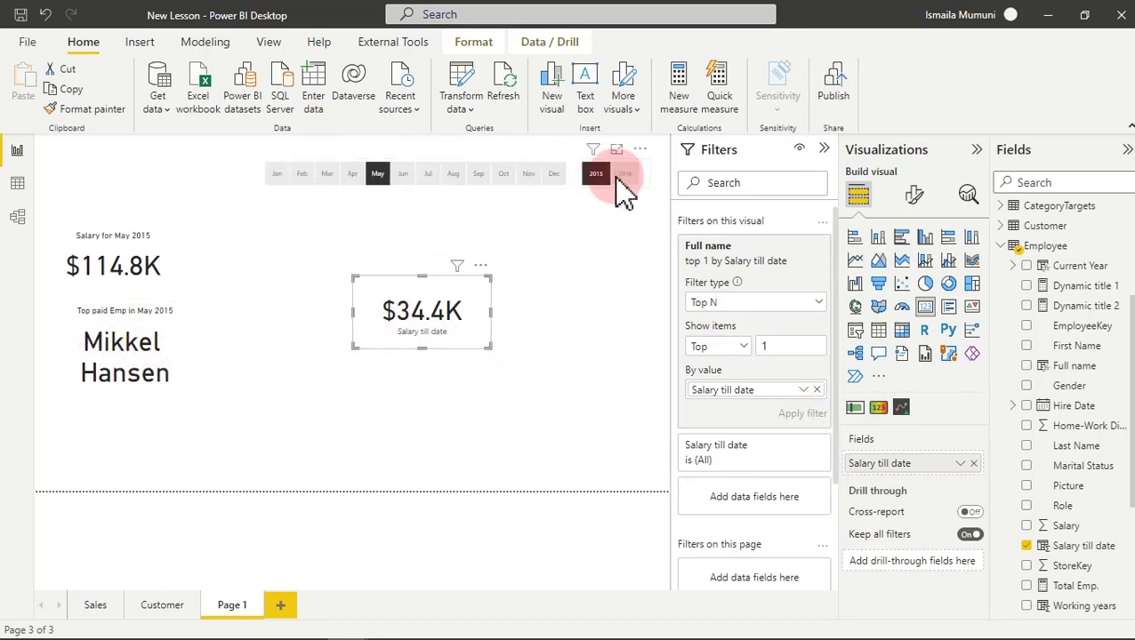
left_click(446, 324)
left_click(418, 345)
left_click(402, 320)
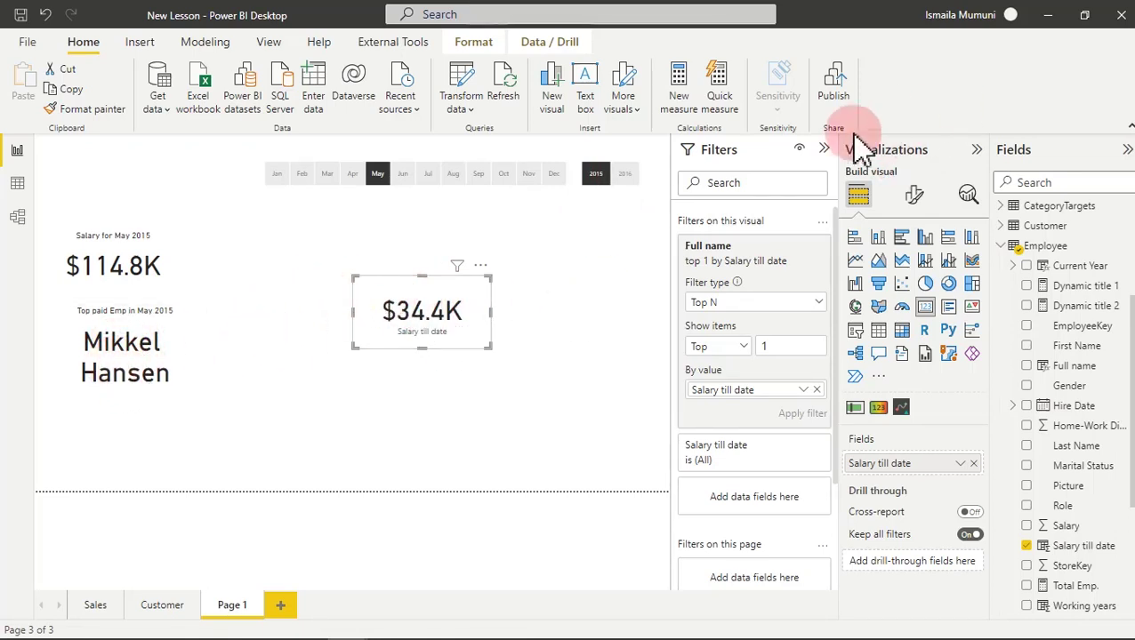
left_click(825, 150)
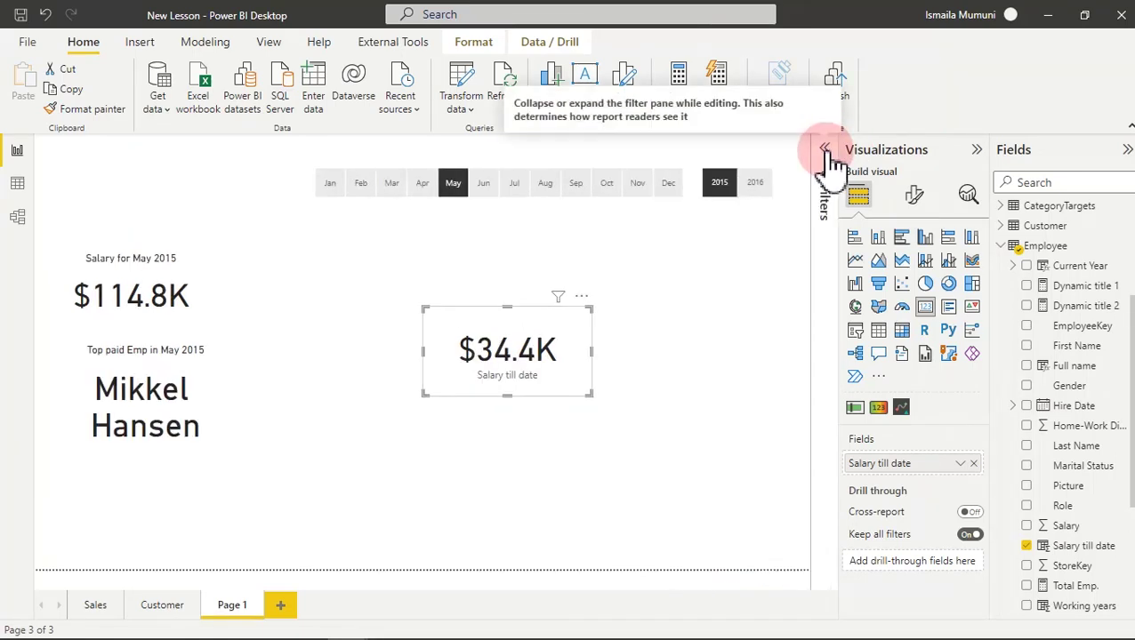
Convert the card to a table with Full name and Salary till date columns.
left_click(883, 333)
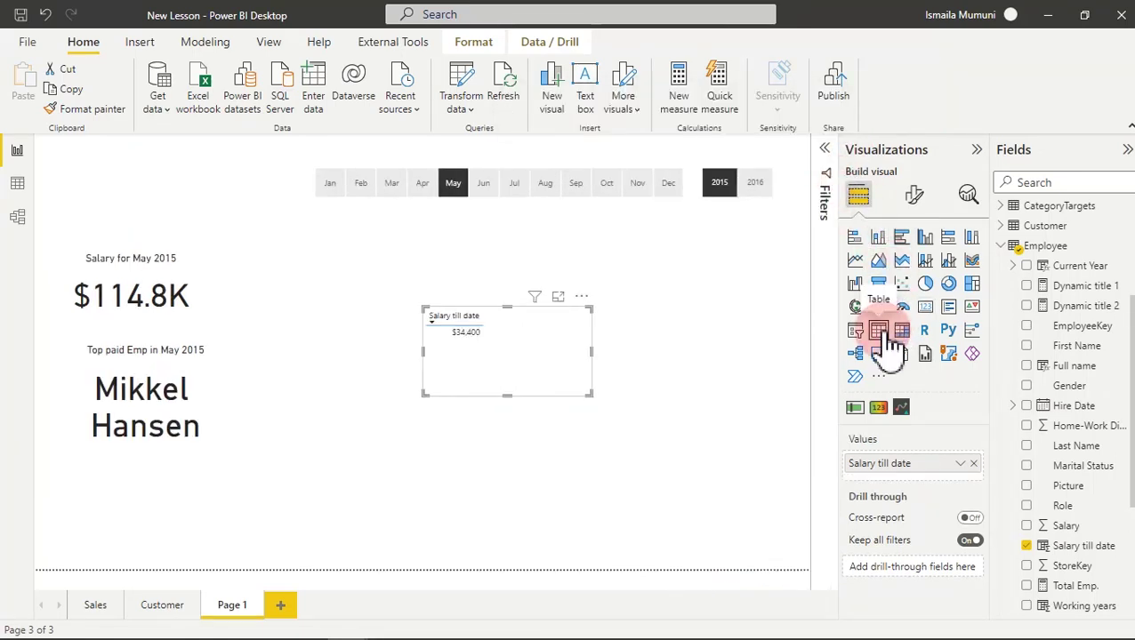
left_click_drag(623, 354, 559, 360)
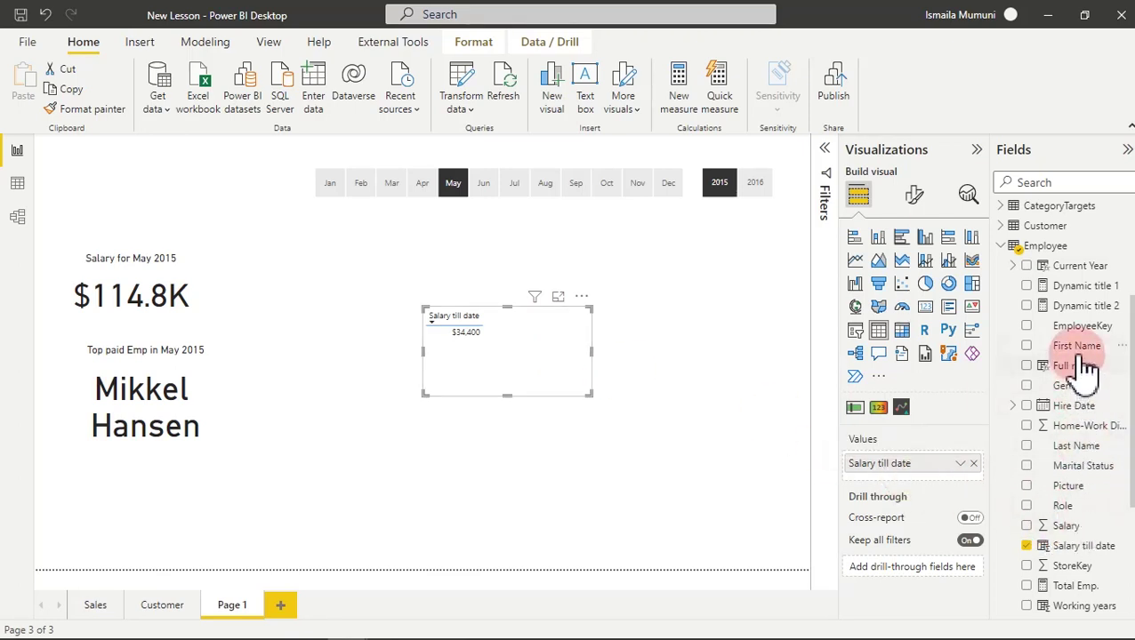
left_click_drag(1083, 348, 938, 479)
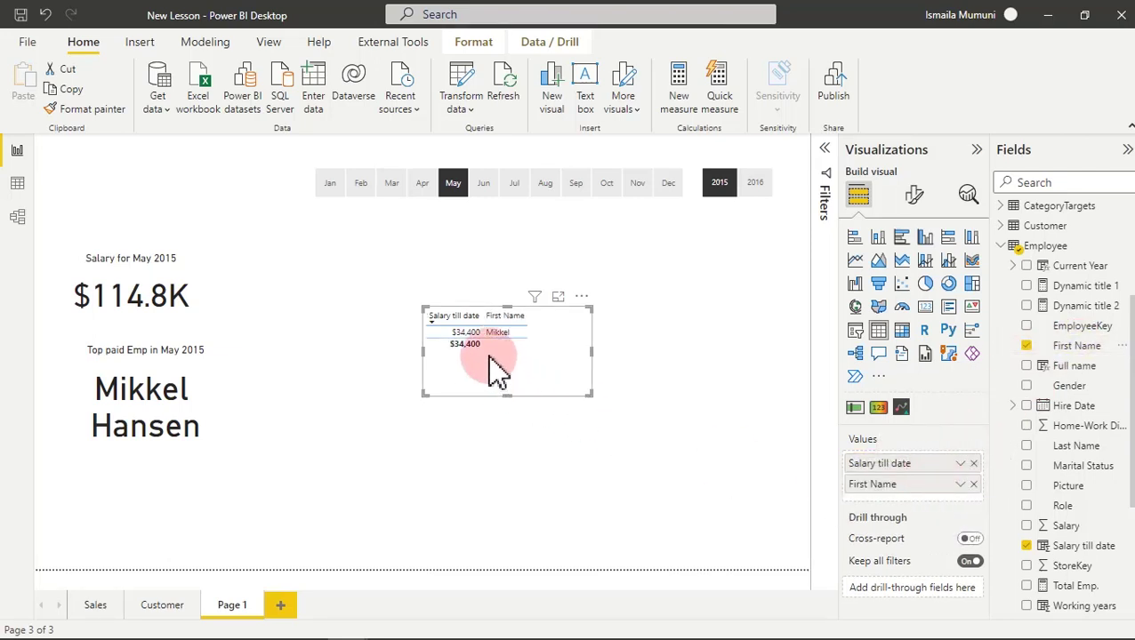
left_click(975, 485)
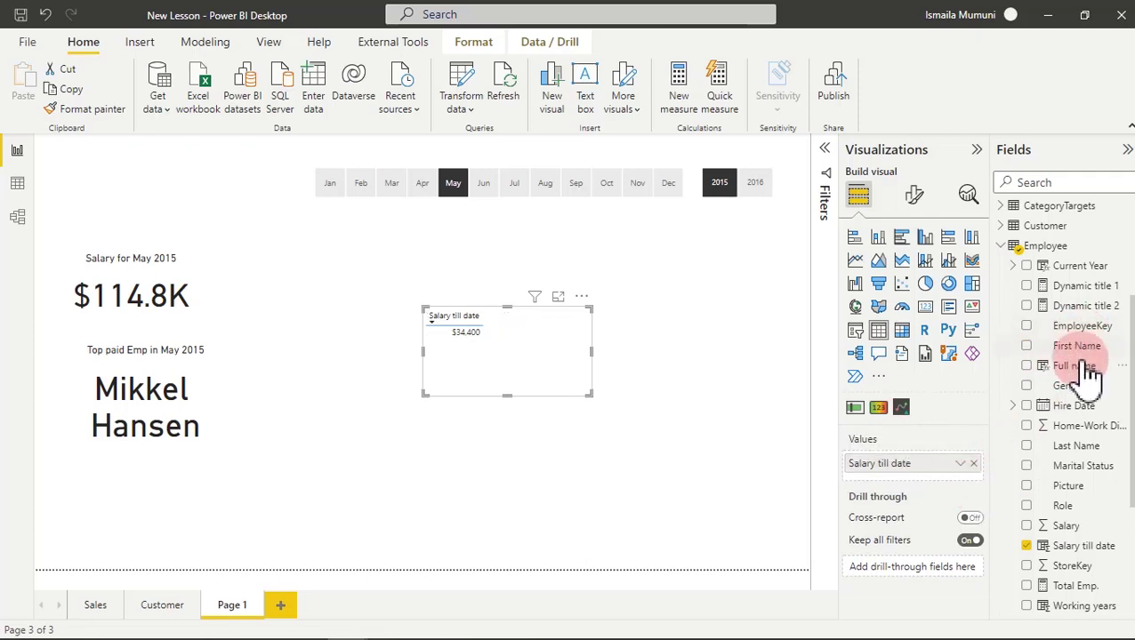
left_click_drag(1084, 370, 939, 471)
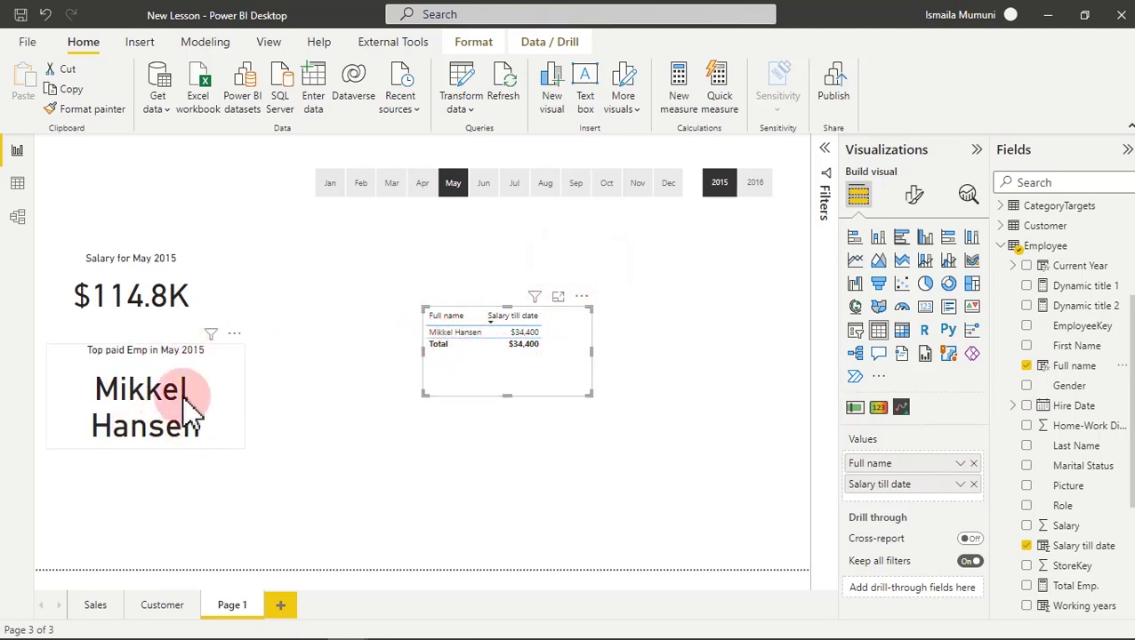
Check the table in Focus mode, return to the report, and filter to July.
left_click(559, 299)
left_click(165, 222)
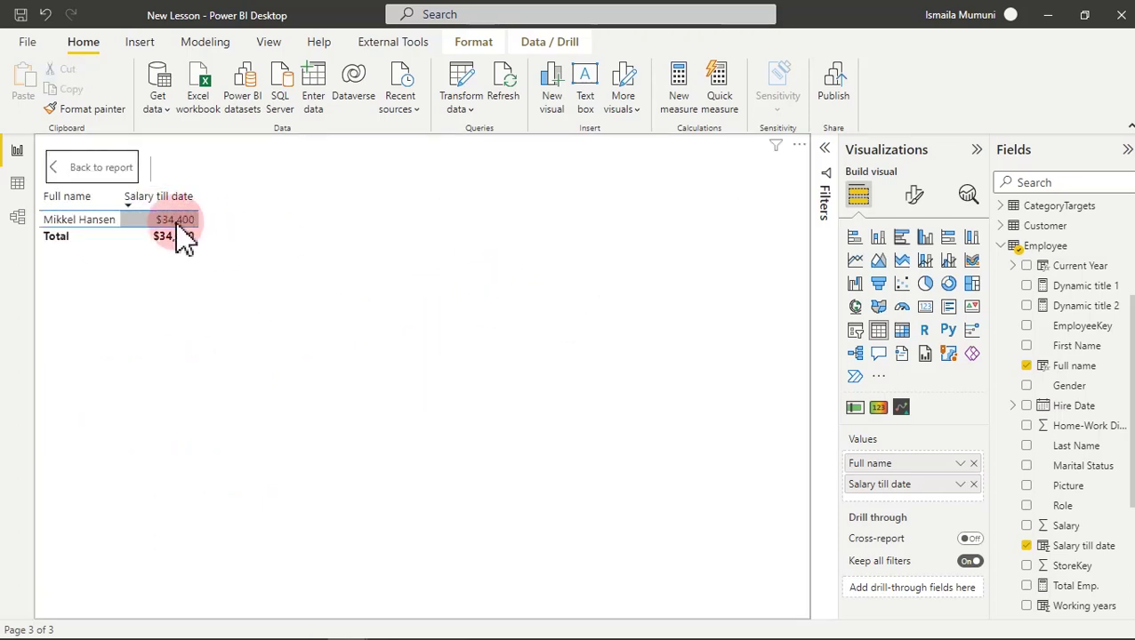
left_click(60, 227)
left_click(98, 233)
left_click(80, 176)
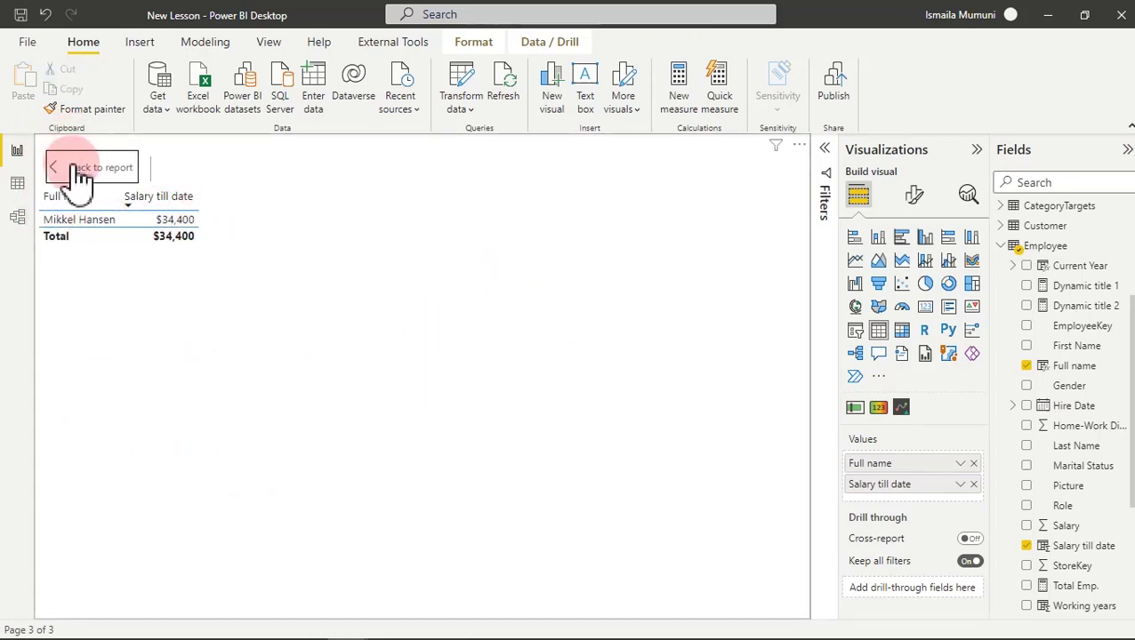
left_click(145, 432)
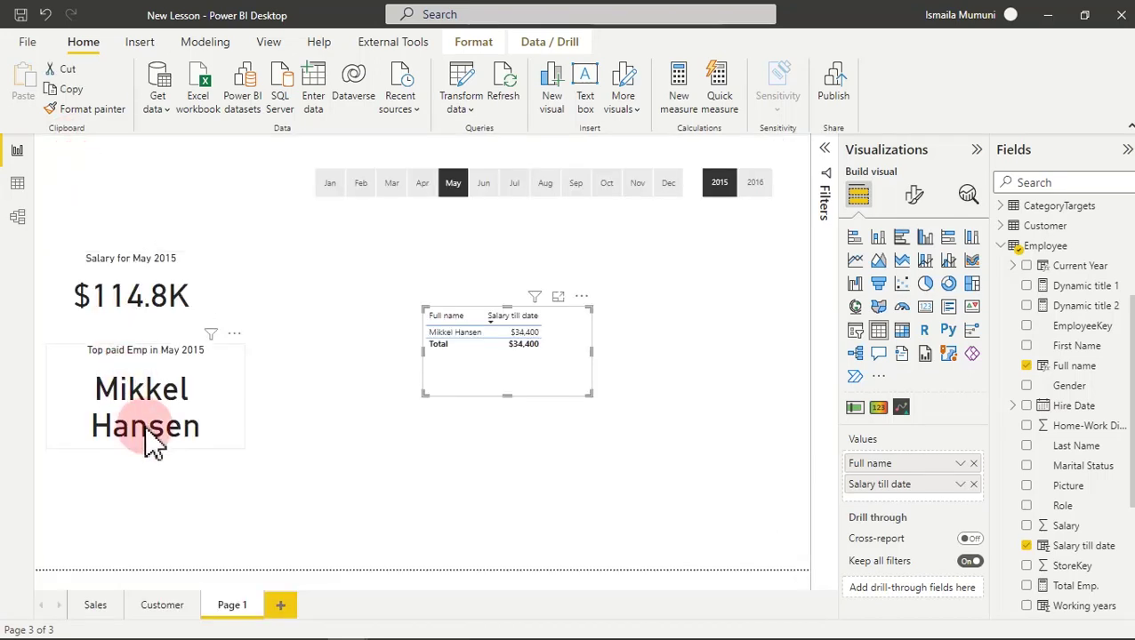
left_click(519, 184)
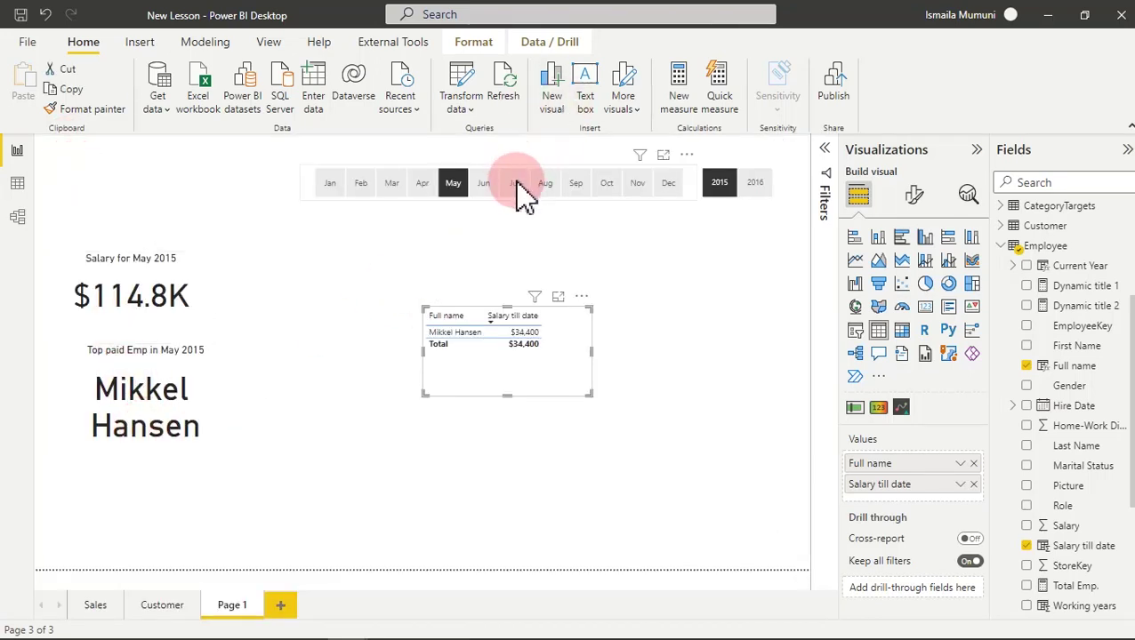
Filter the month and year slicers to Jan 2016, then remove Full name from the salary table.
left_click(613, 189)
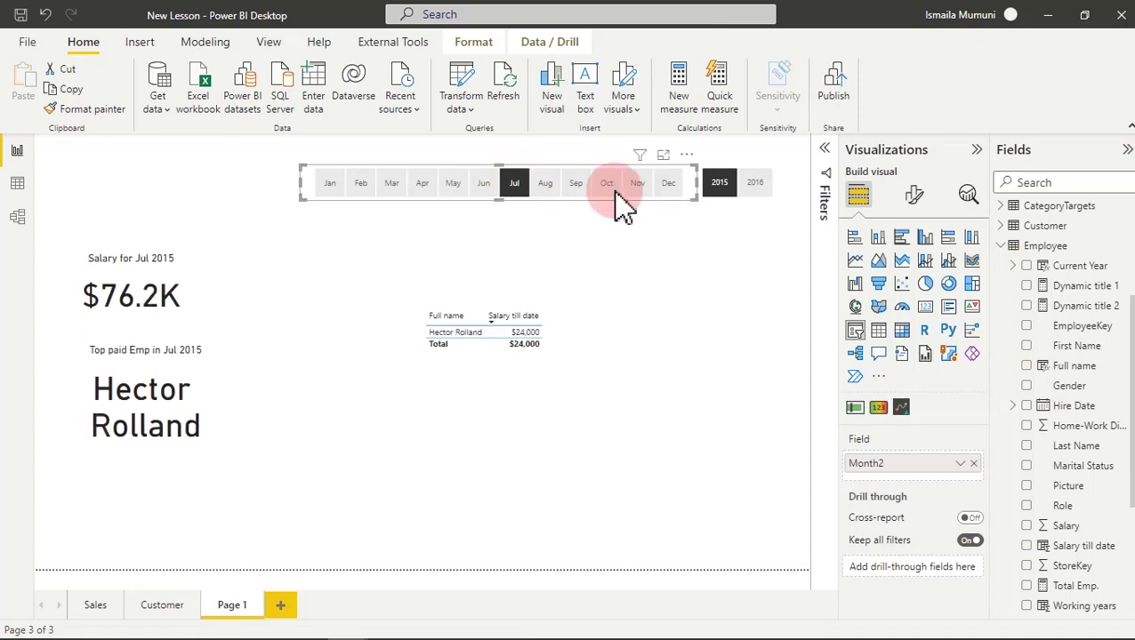
left_click(609, 183)
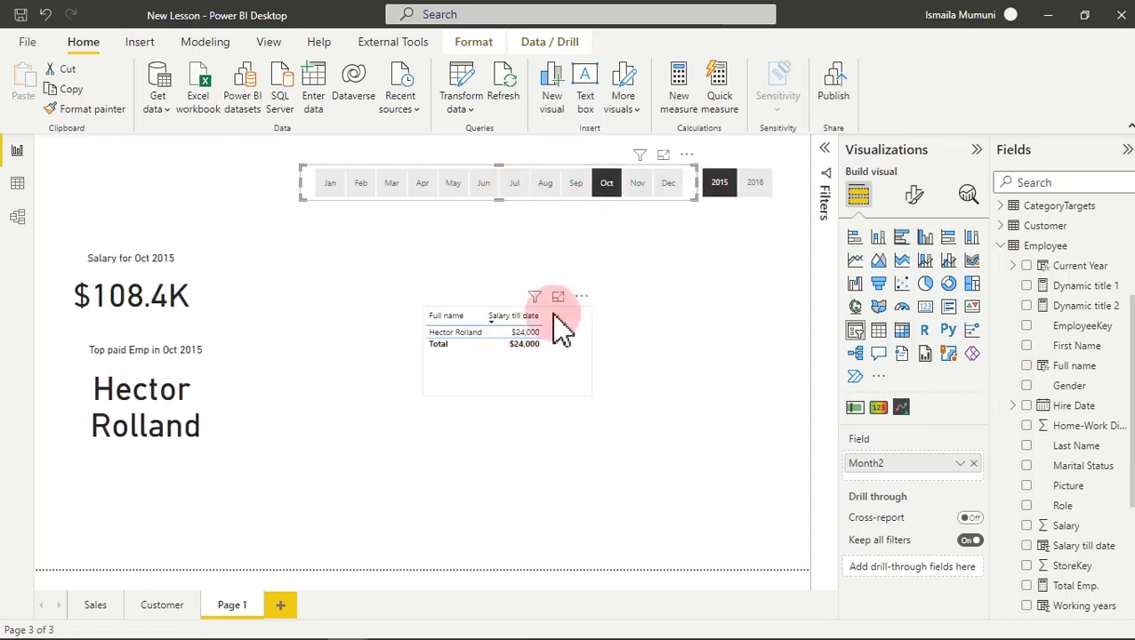
left_click(647, 185)
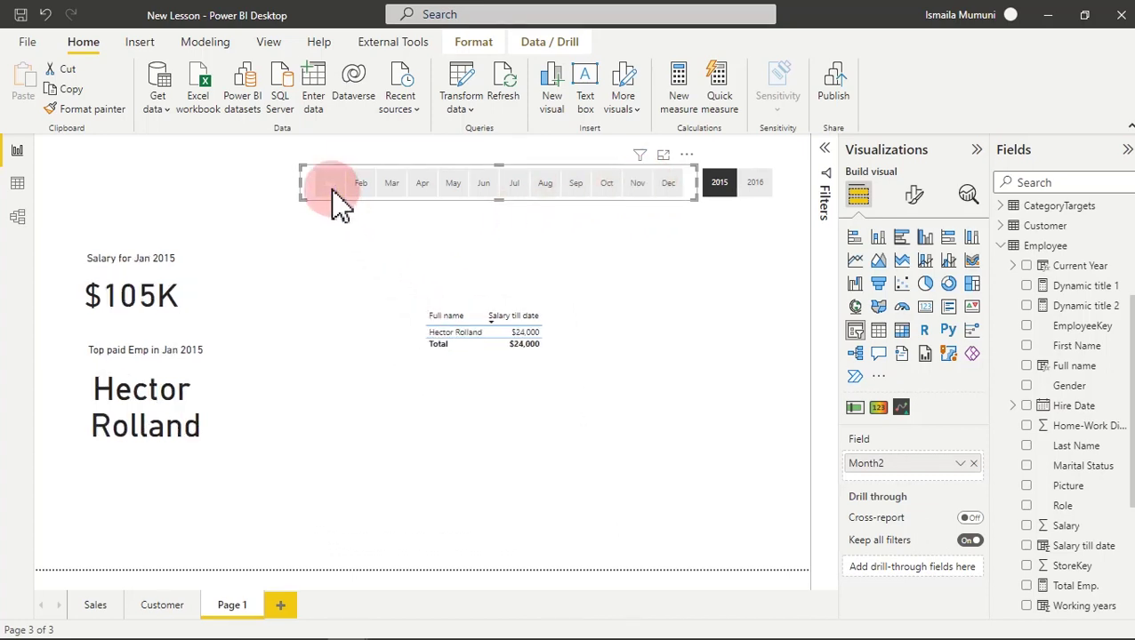
left_click(750, 185)
left_click(754, 194)
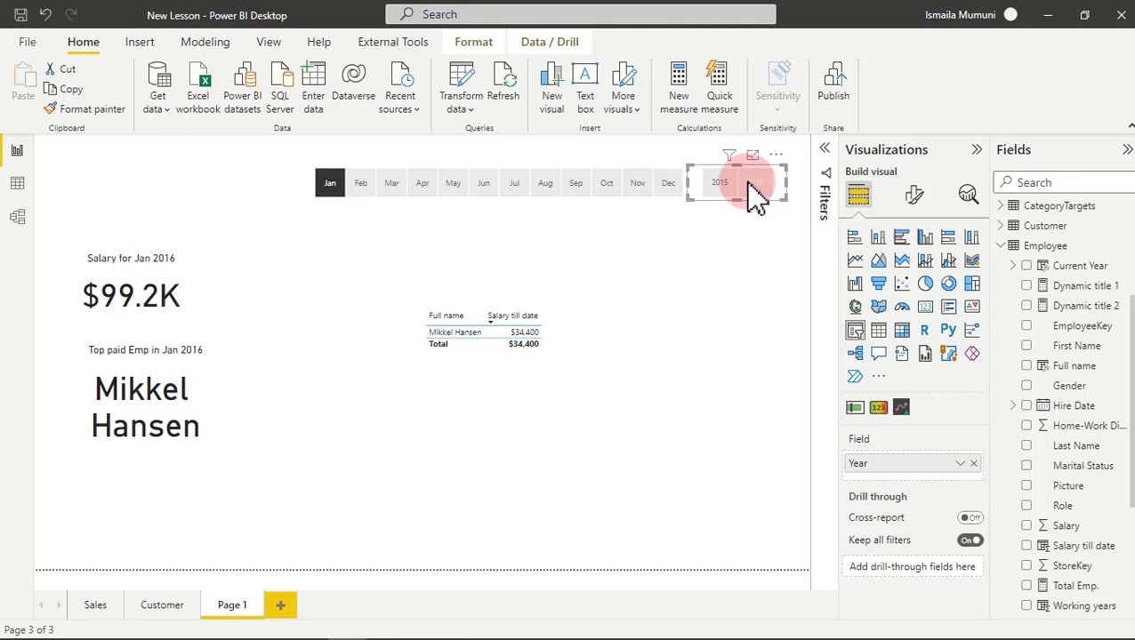
left_click(573, 354)
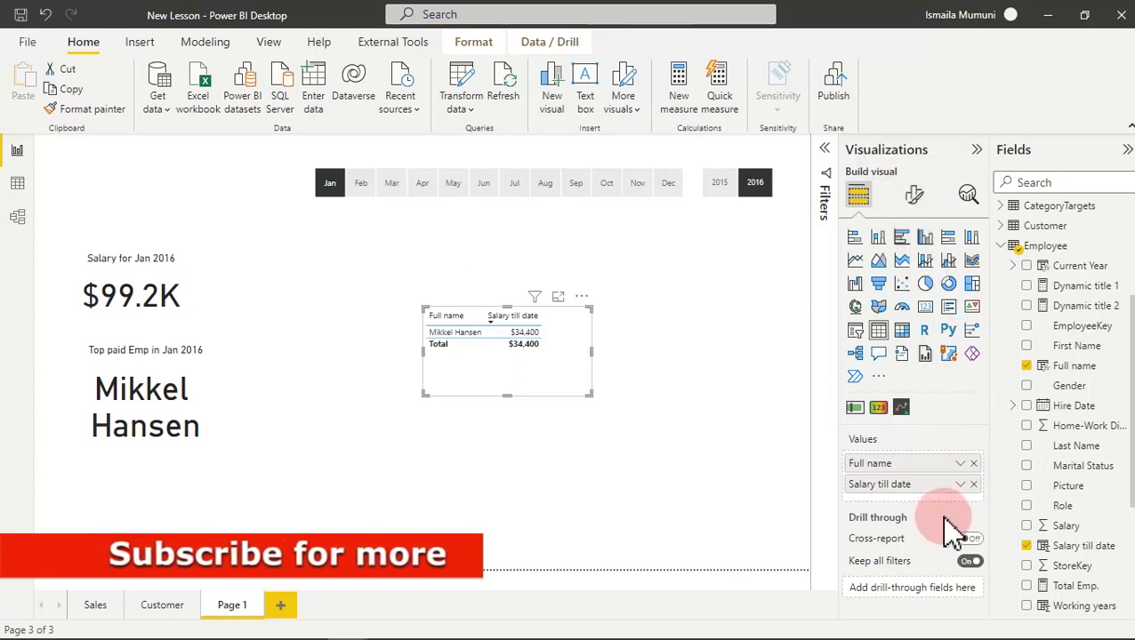
left_click(974, 463)
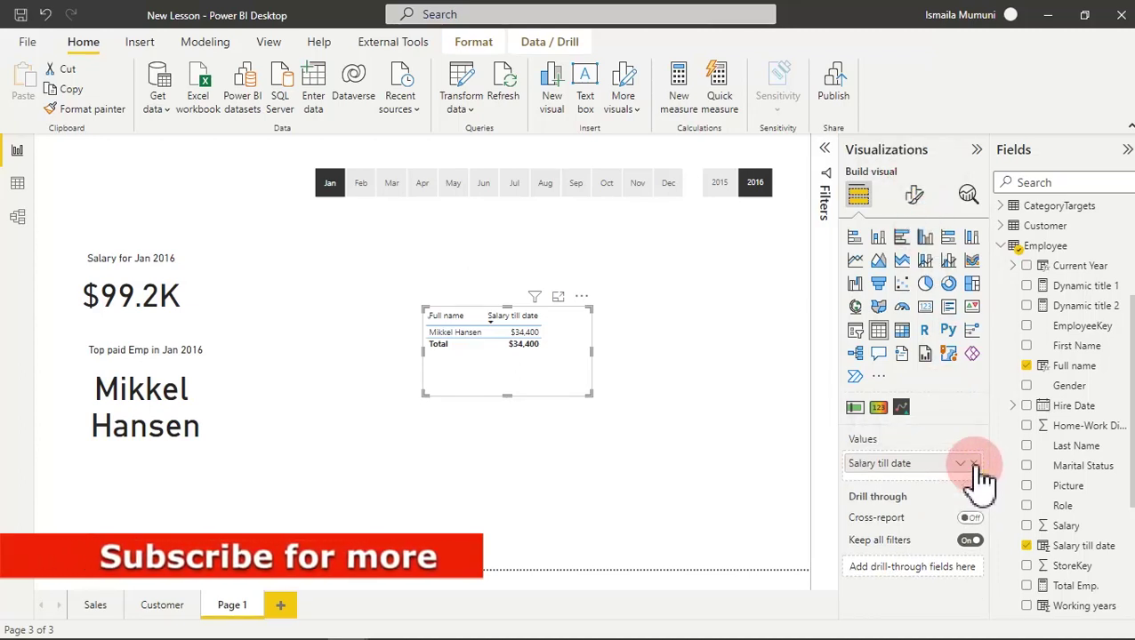
Turn the salary table back into a Salary till date card and shrink it.
left_click(927, 311)
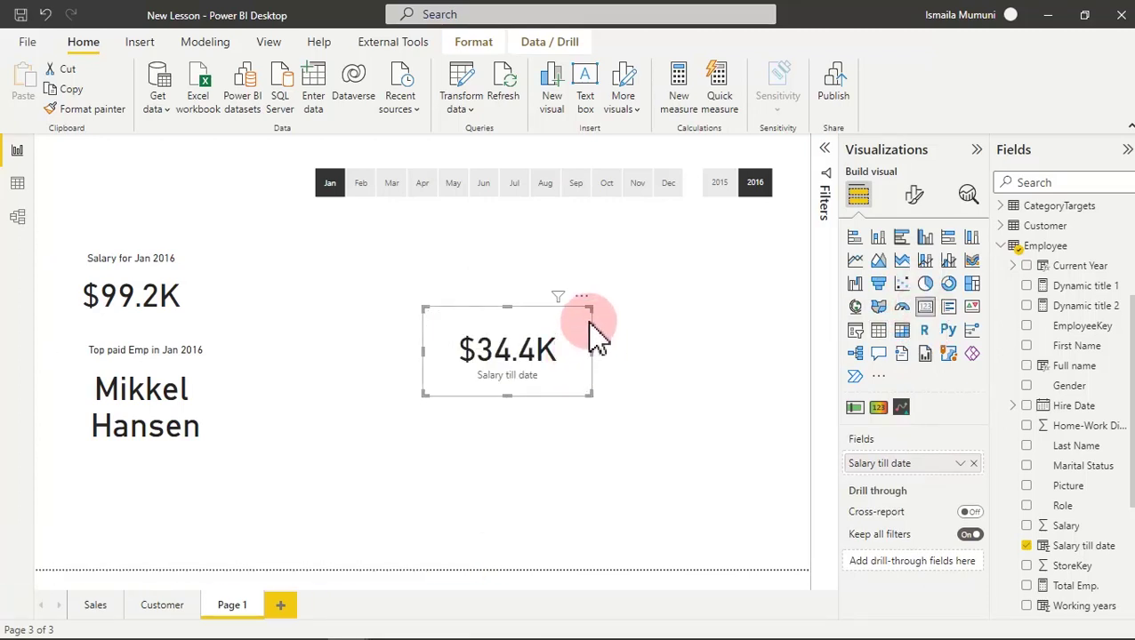
left_click_drag(589, 310, 183, 485)
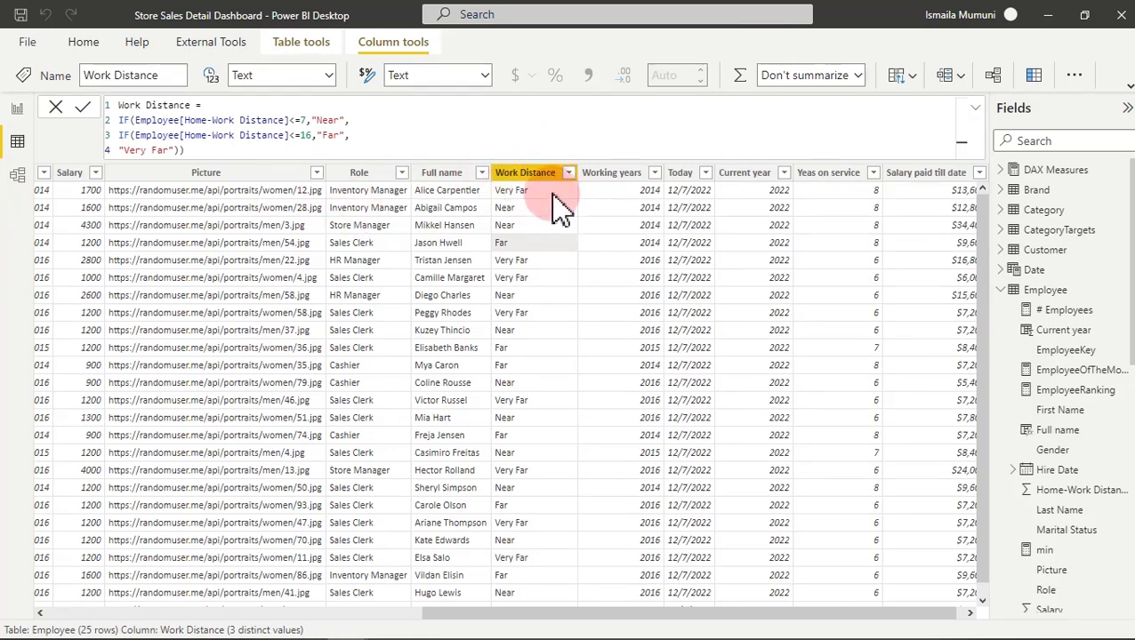
View the finished Employees by Work Distance donut in Focus mode, then go back to the report.
left_click(17, 108)
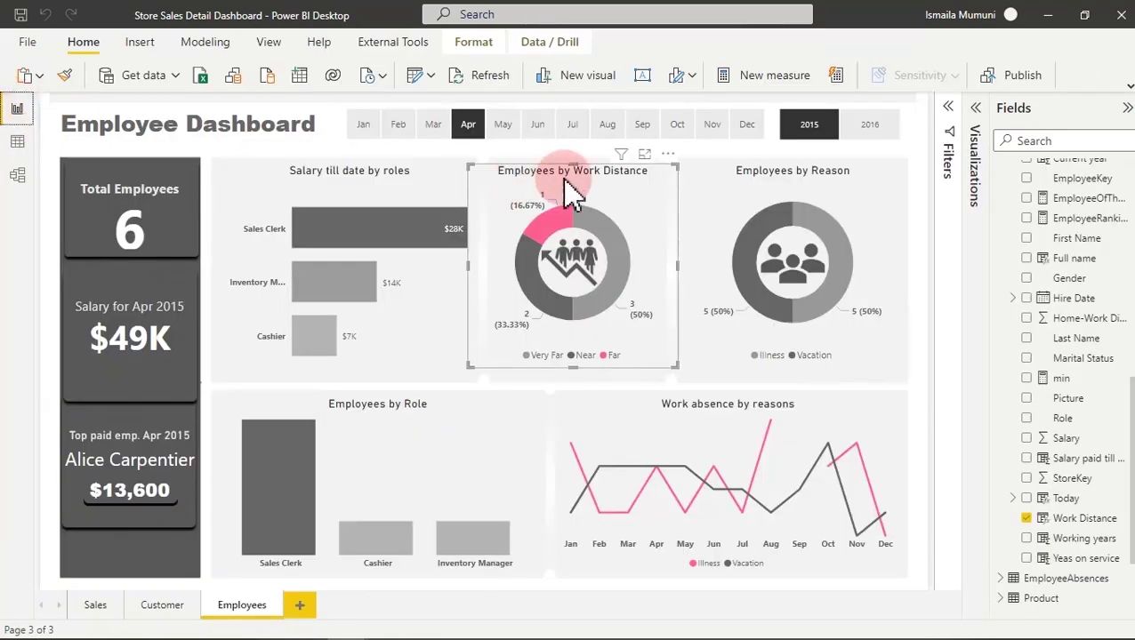
left_click(645, 156)
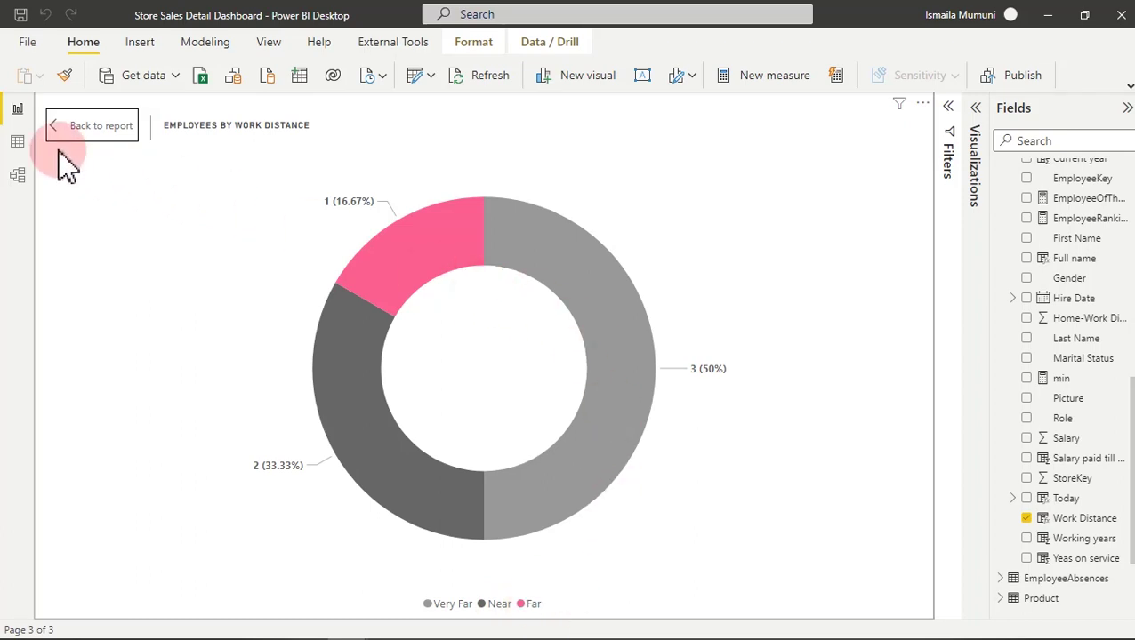
left_click(77, 133)
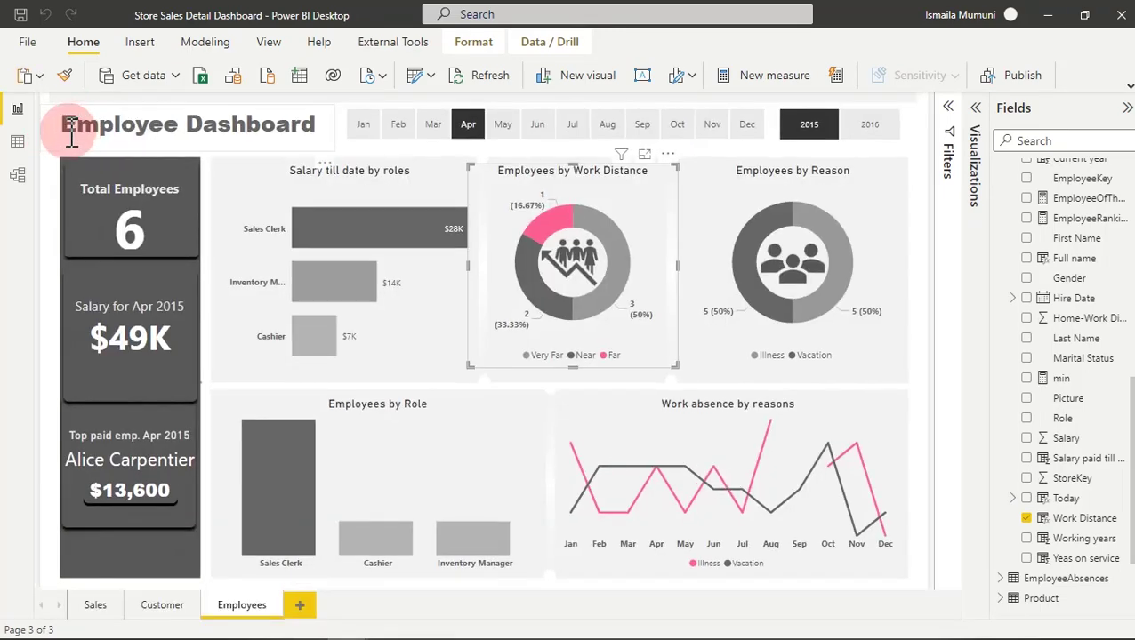
Switch to the New Lesson report window.
mouse_move(392, 627)
mouse_move(352, 632)
left_click(423, 565)
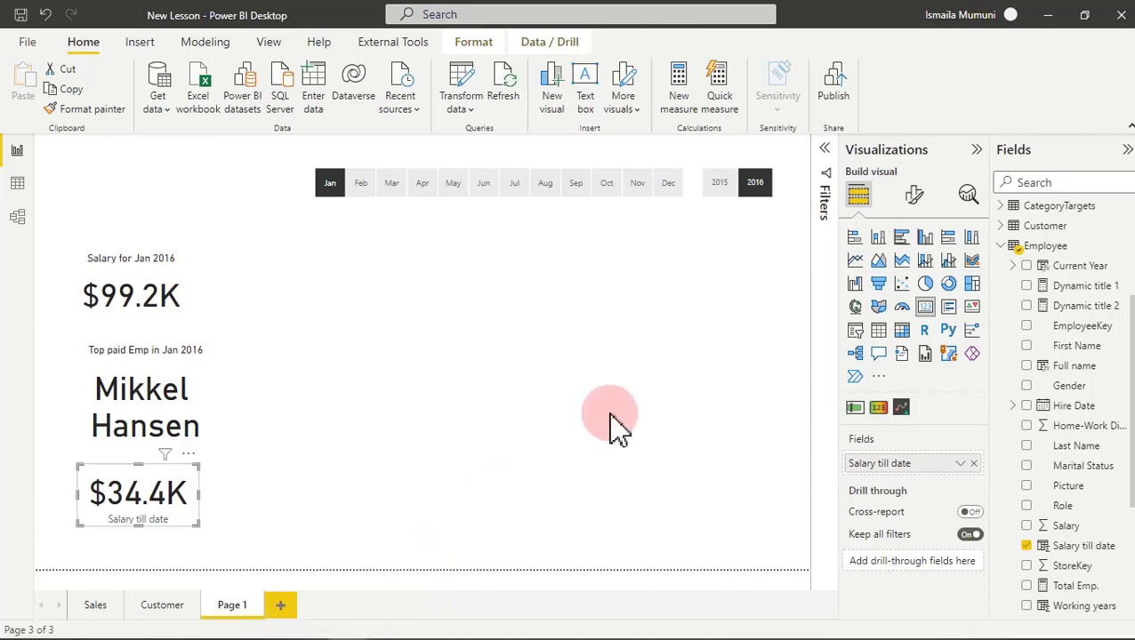
In the Employee table's Data view, inspect the Home-Work Distance filter, then add a new column.
left_click(389, 312)
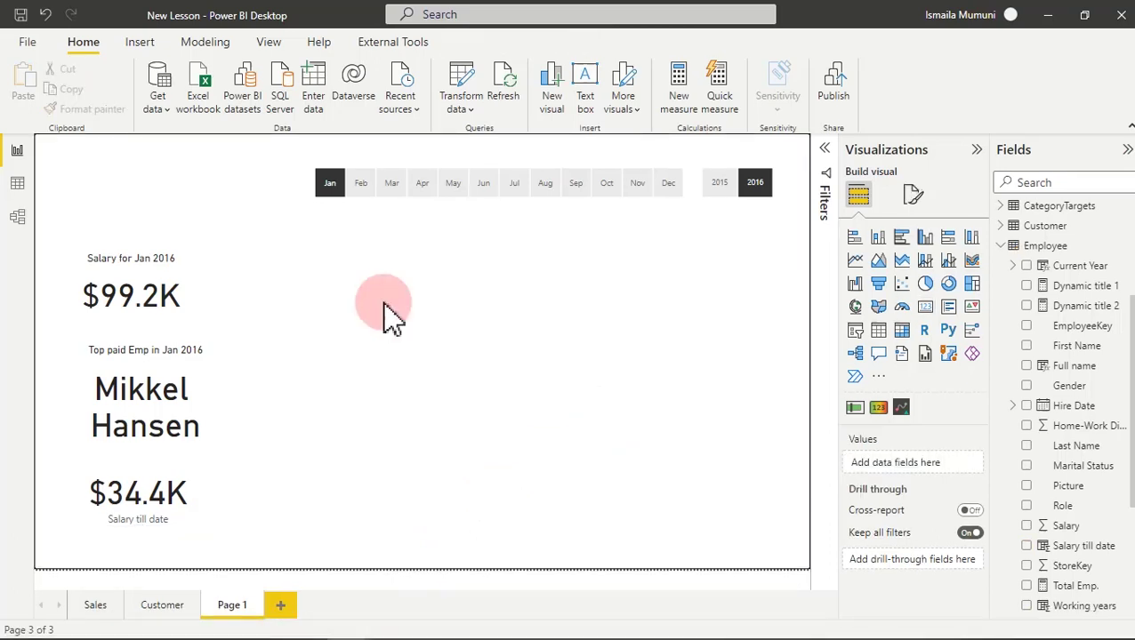
left_click(18, 185)
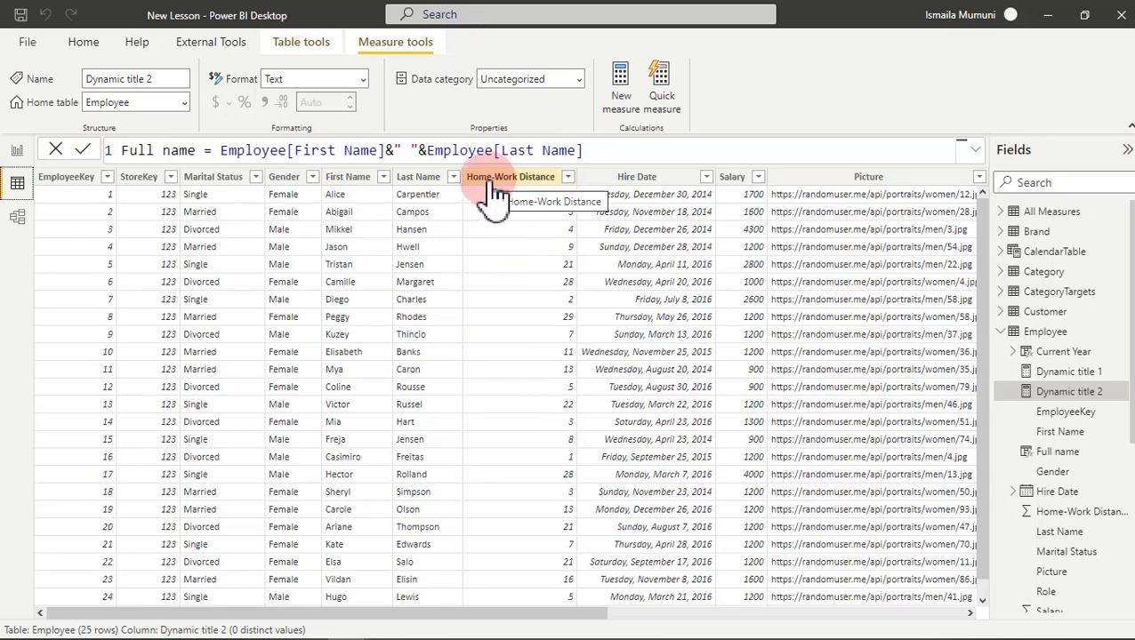
left_click(567, 177)
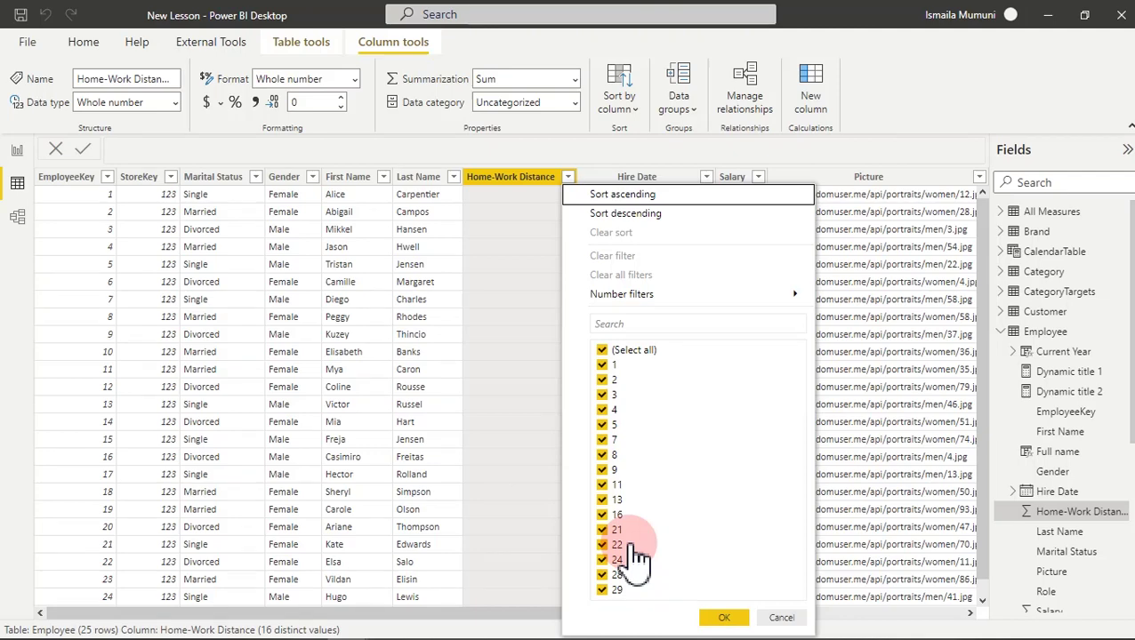
left_click(783, 618)
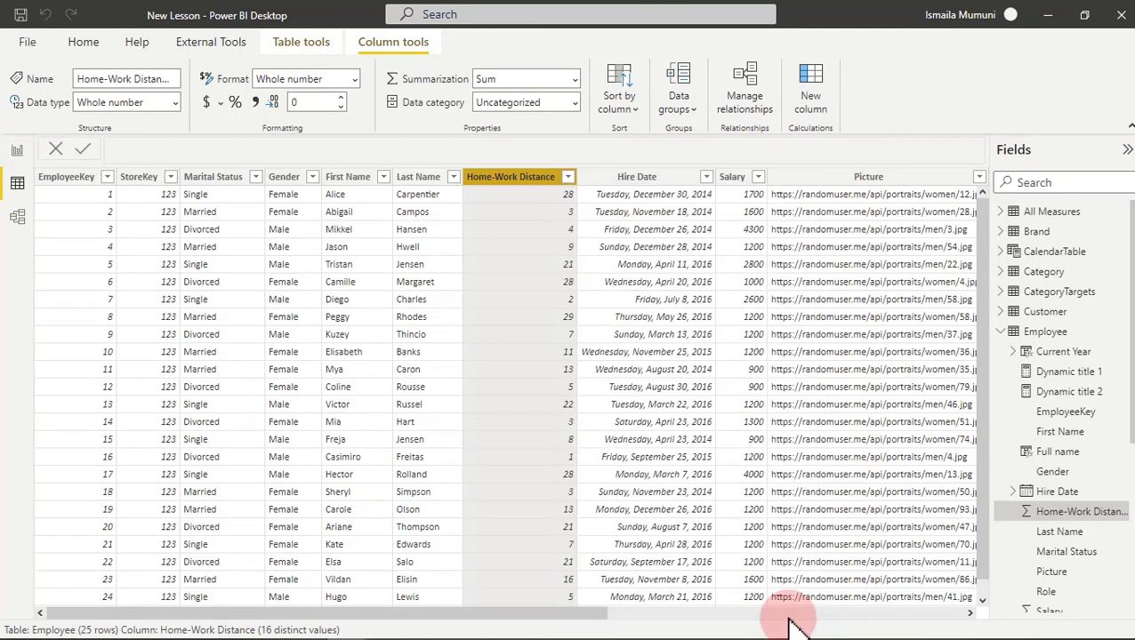
left_click(817, 89)
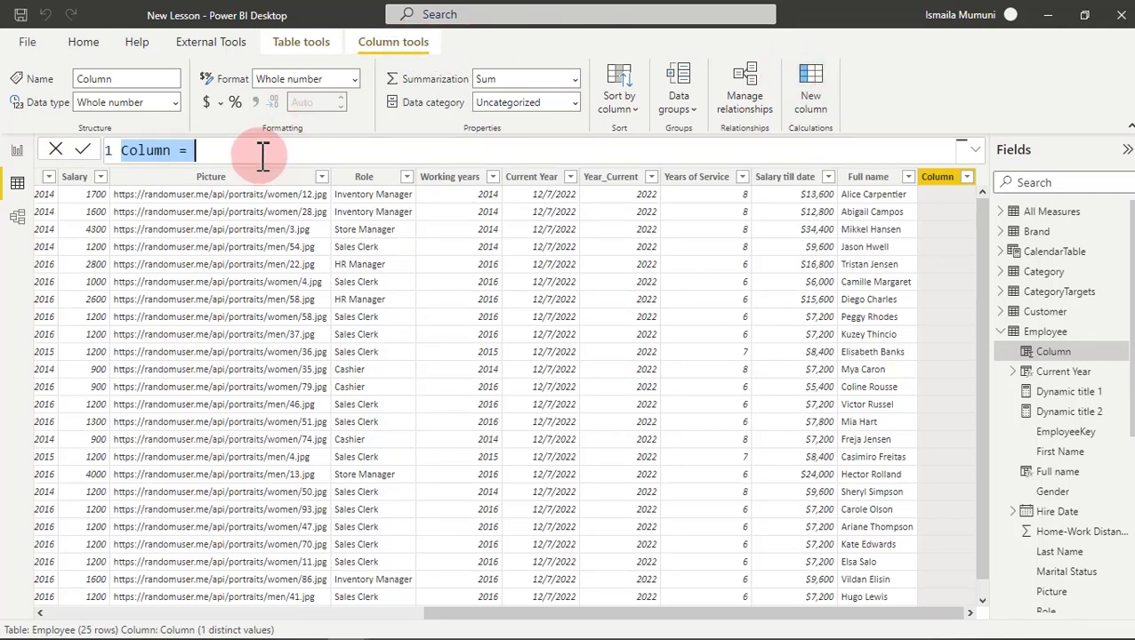
Start the Work Distance formula with IF(Employee[Home-Work Distance]<=7,"Near".
type("Work Distance =")
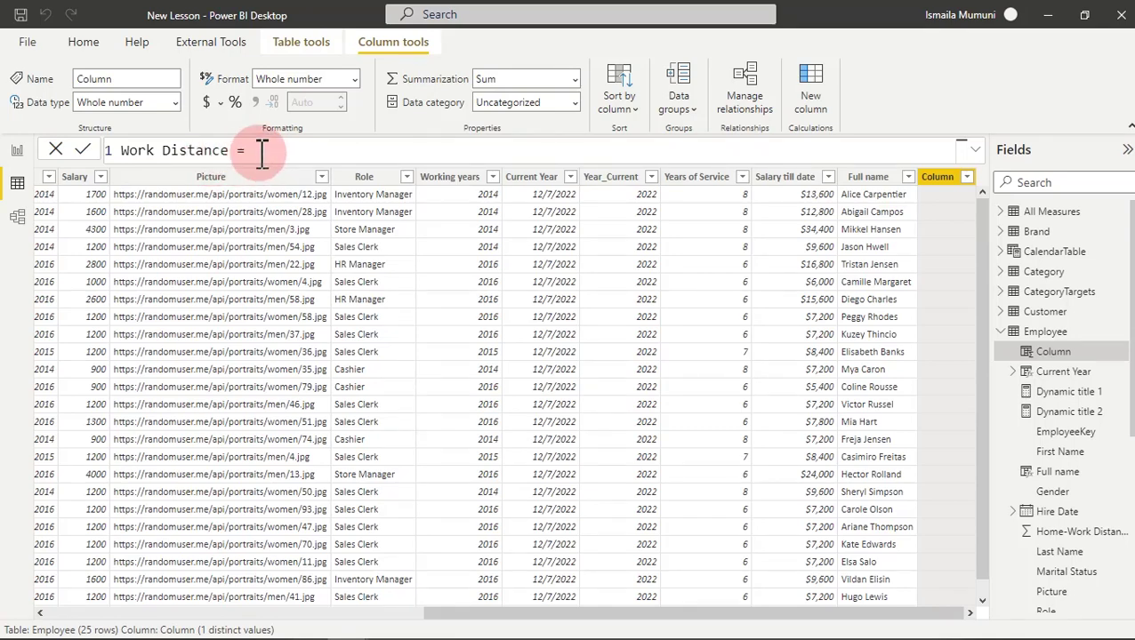
key("shift+Return")
type("IF(")
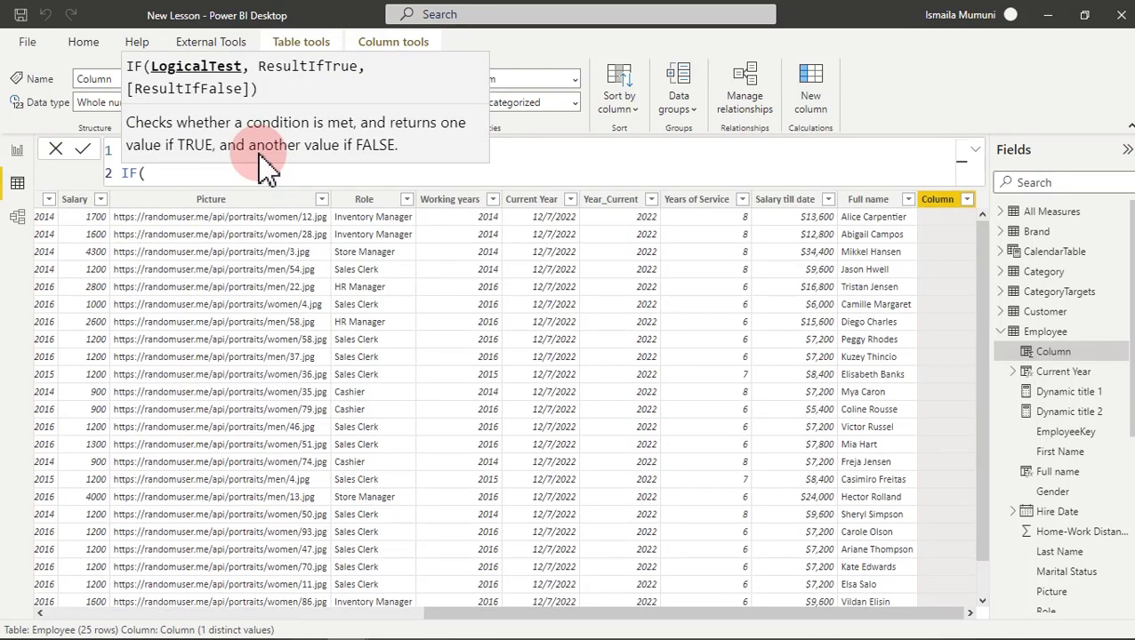
type("home")
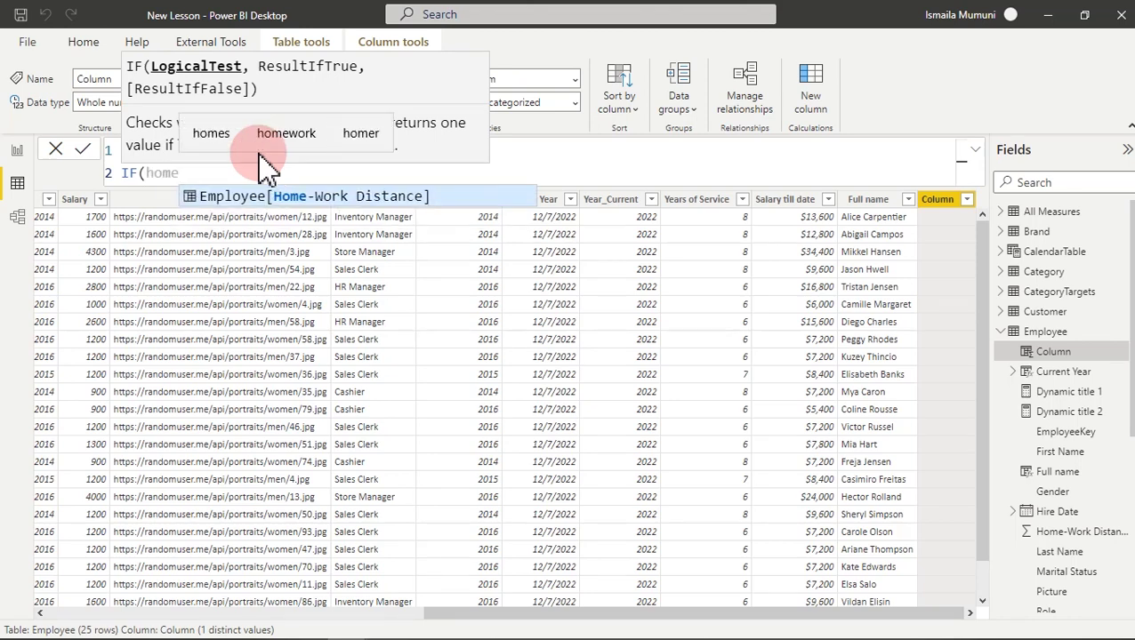
left_click(287, 197)
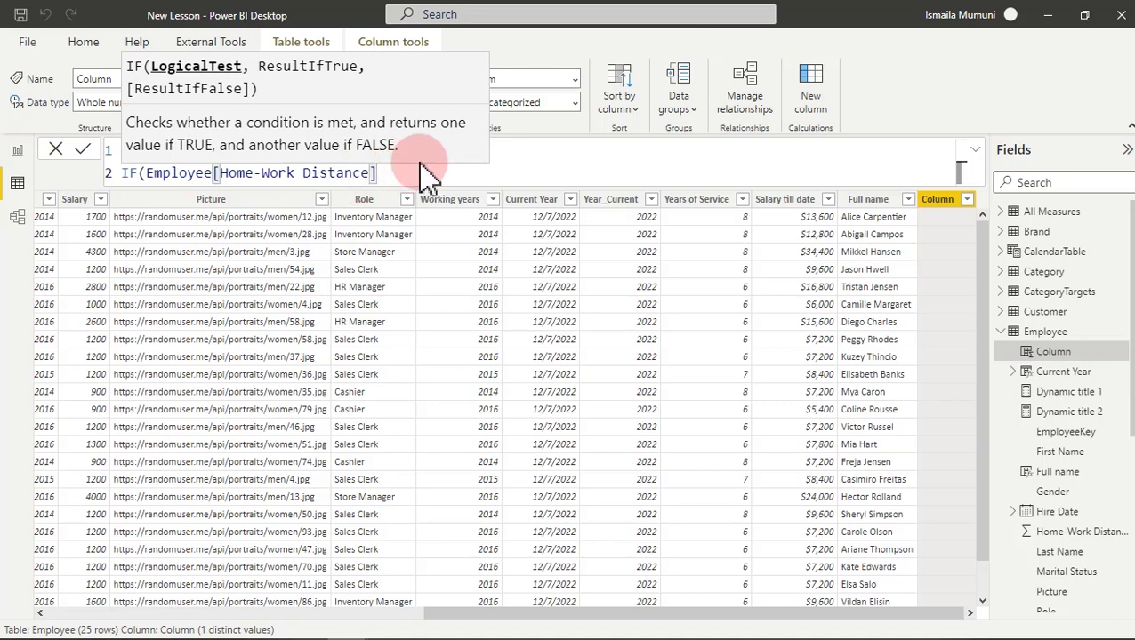
type("<=7,\"")
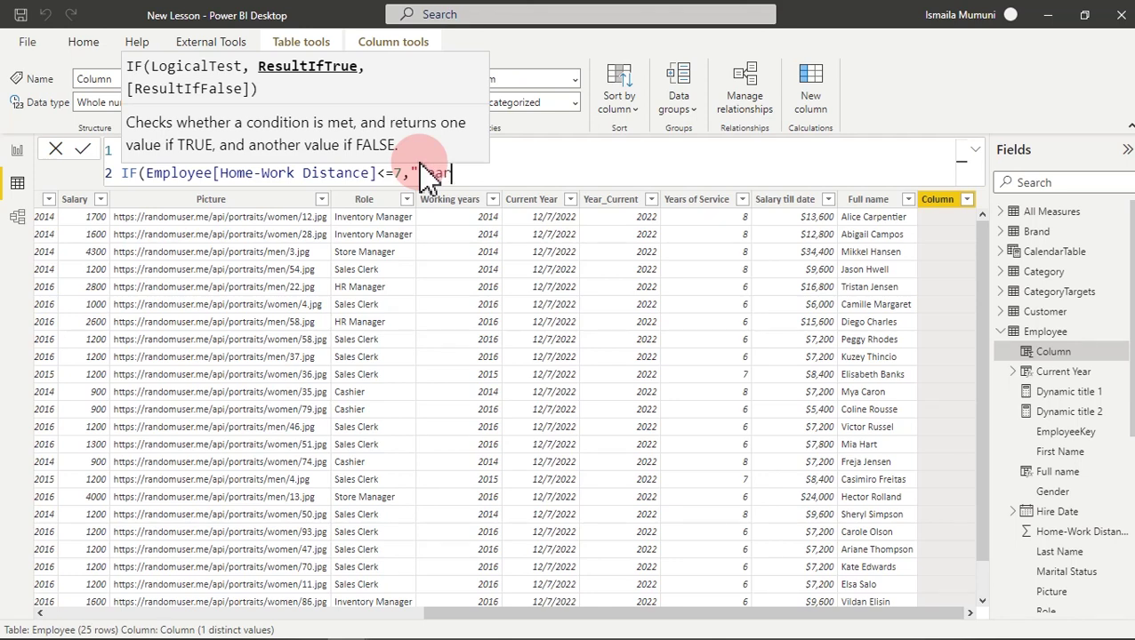
type("Near\",")
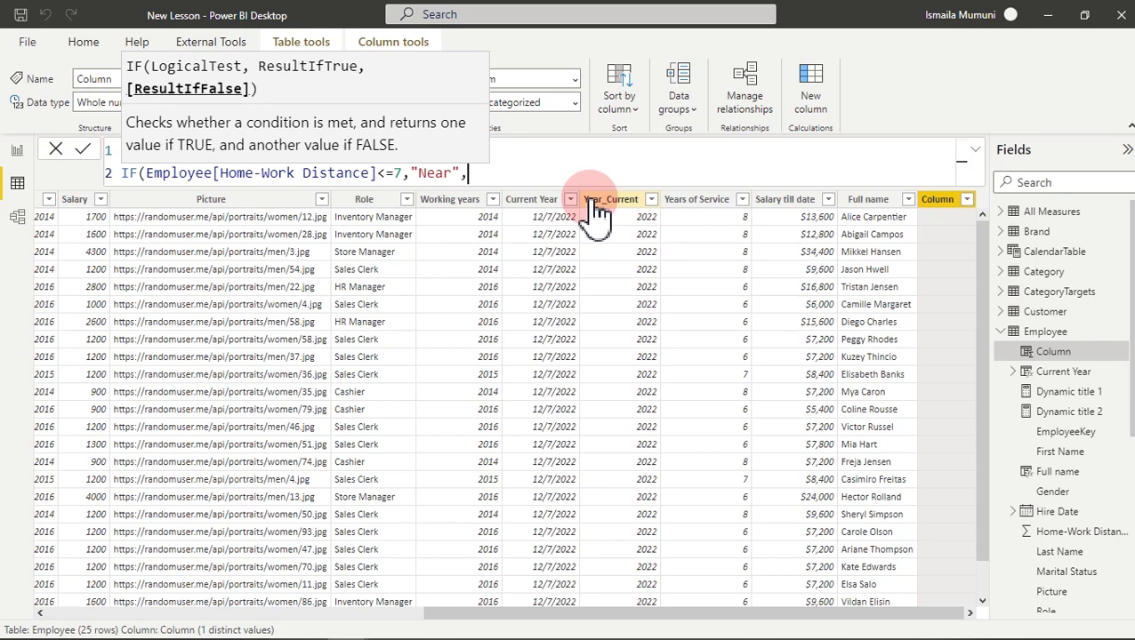
Add the nested IF for Home-Work Distance <=16 "Far", else "Very Far", and commit it.
key("shift+Return")
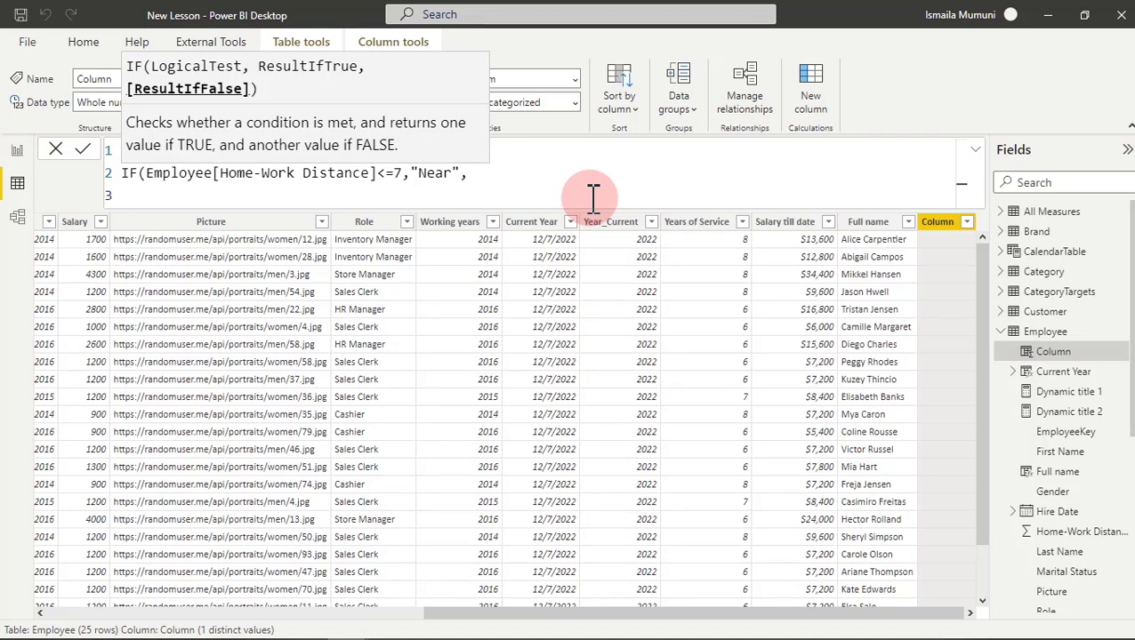
type("IF(")
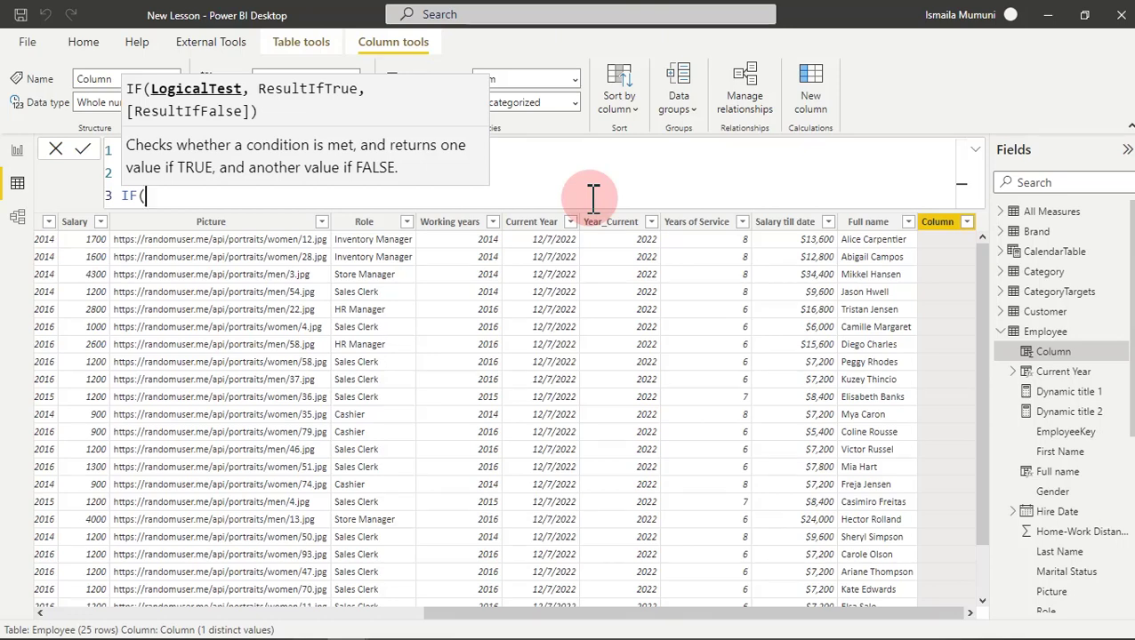
type("home")
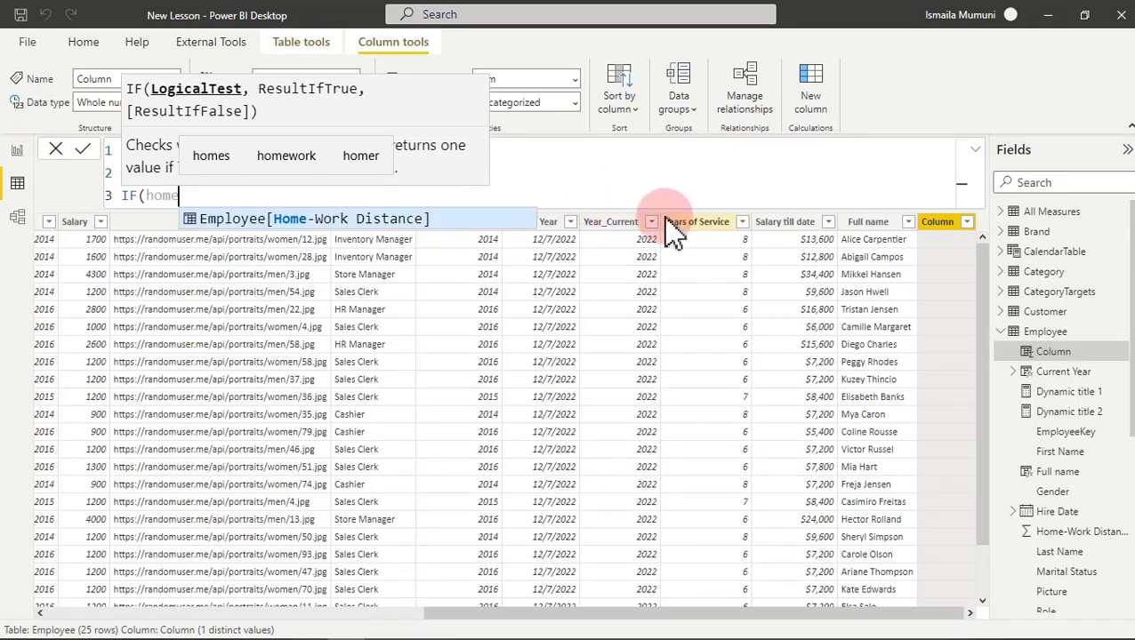
left_click(436, 222)
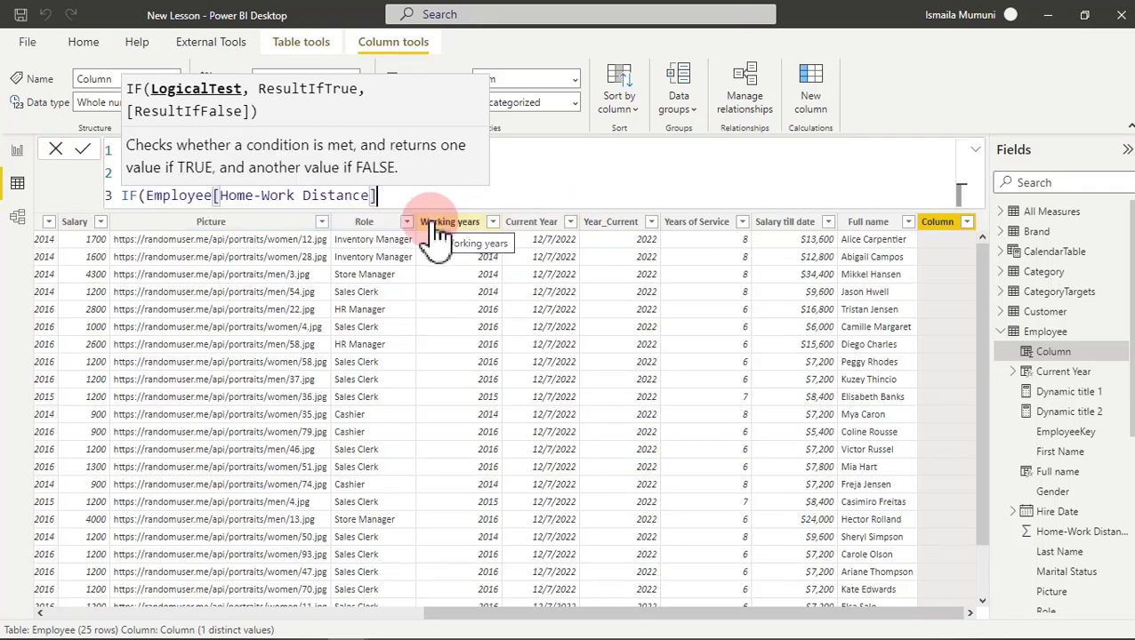
type("<")
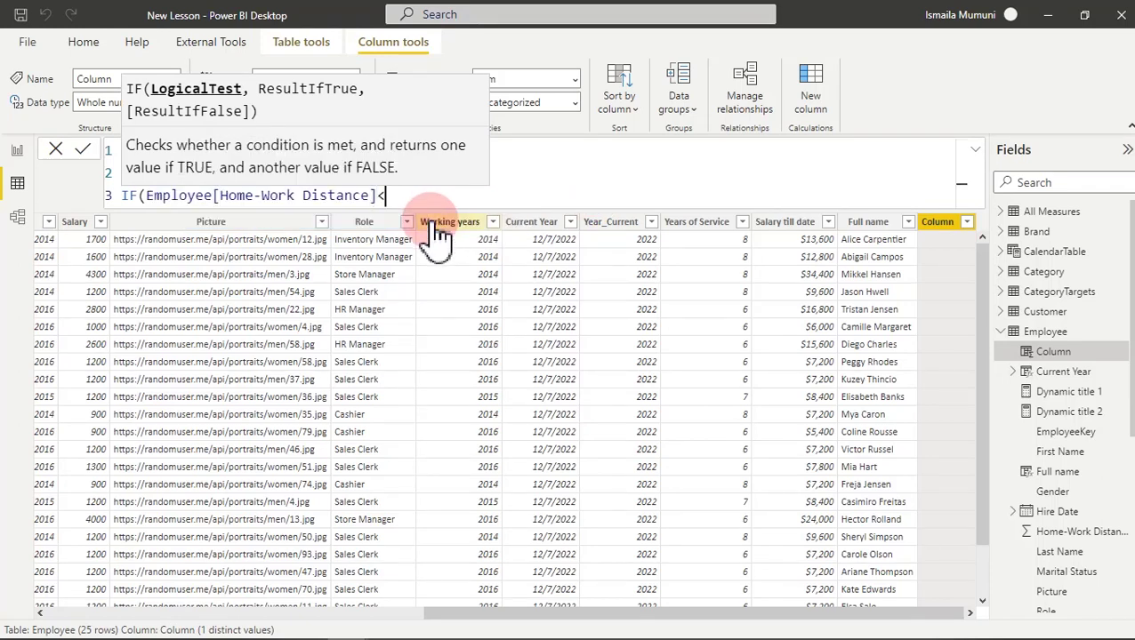
type("=16,")
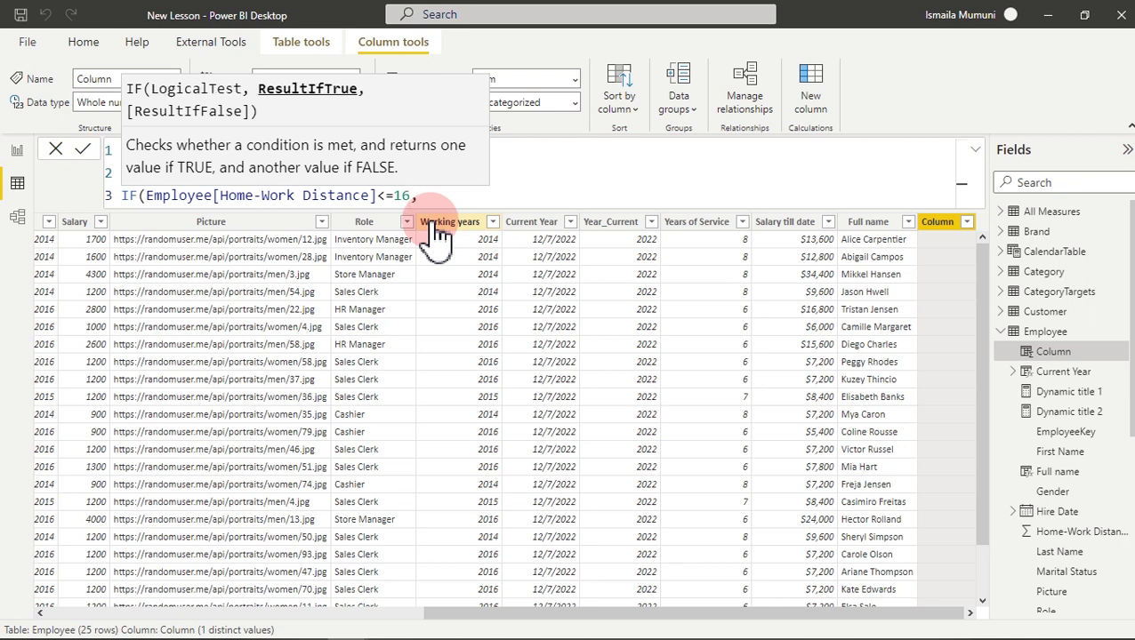
type("\"Far")
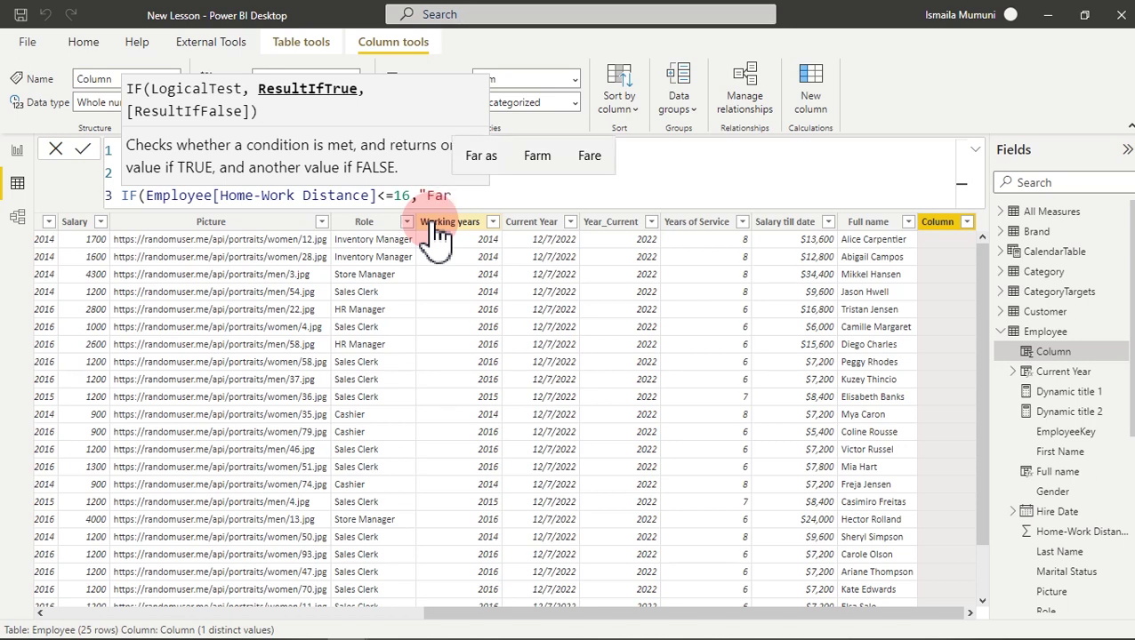
type("\"")
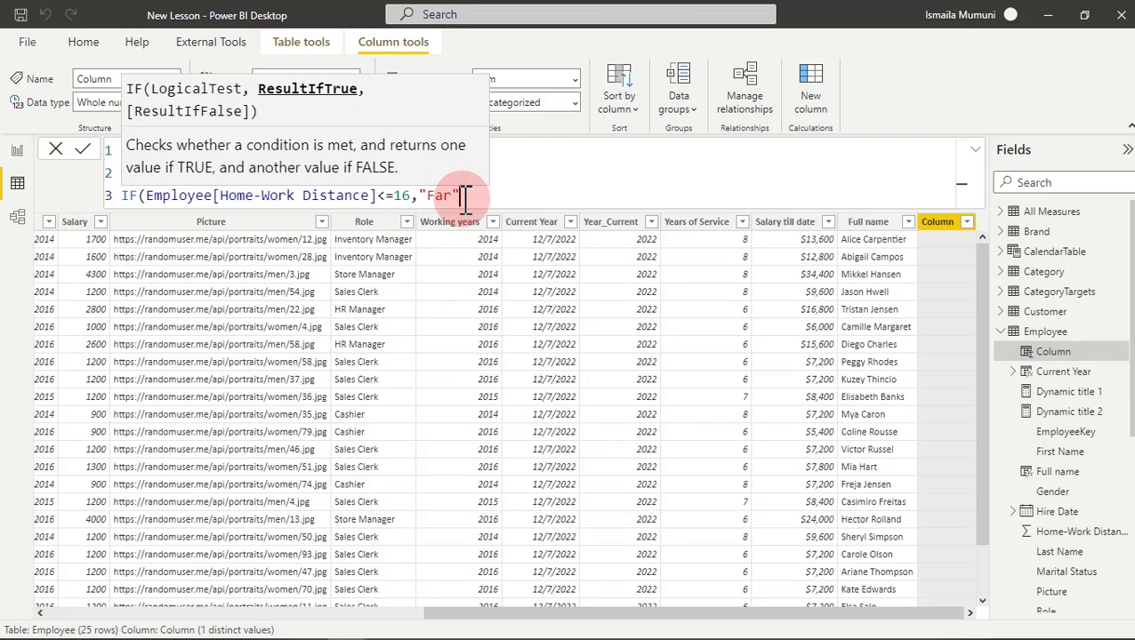
type(",")
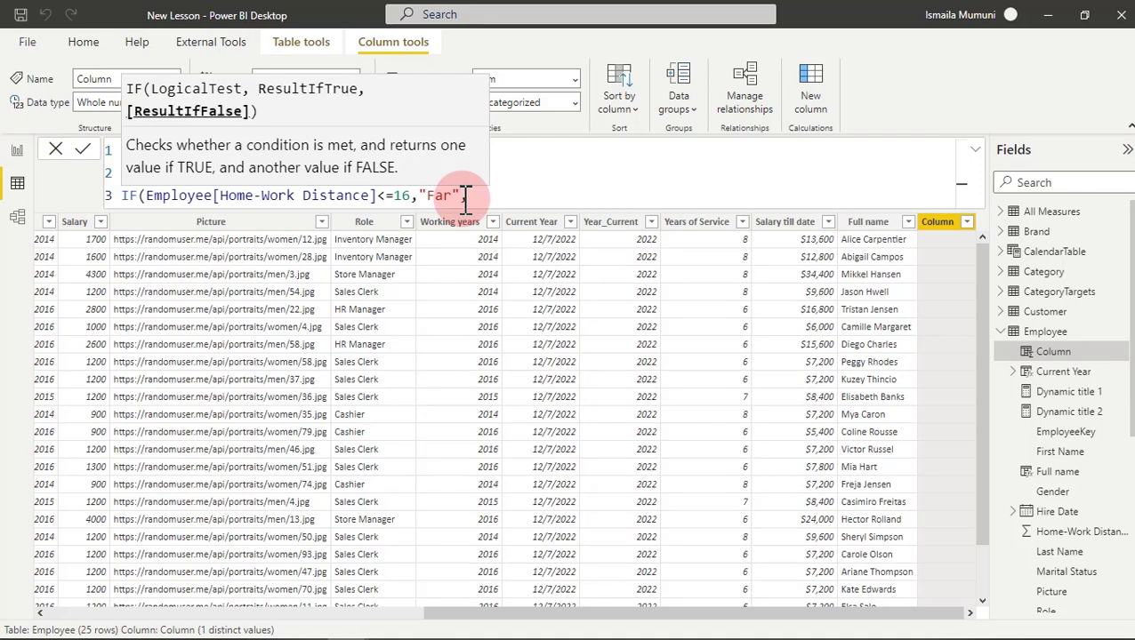
key("shift+Return")
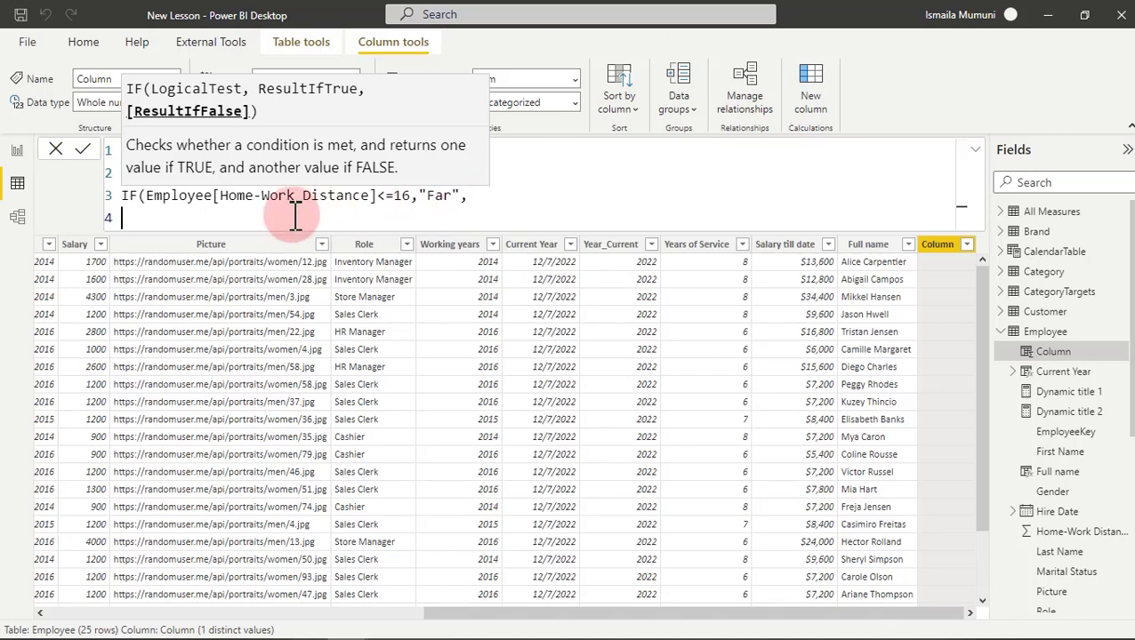
type("\"Very Far\"")
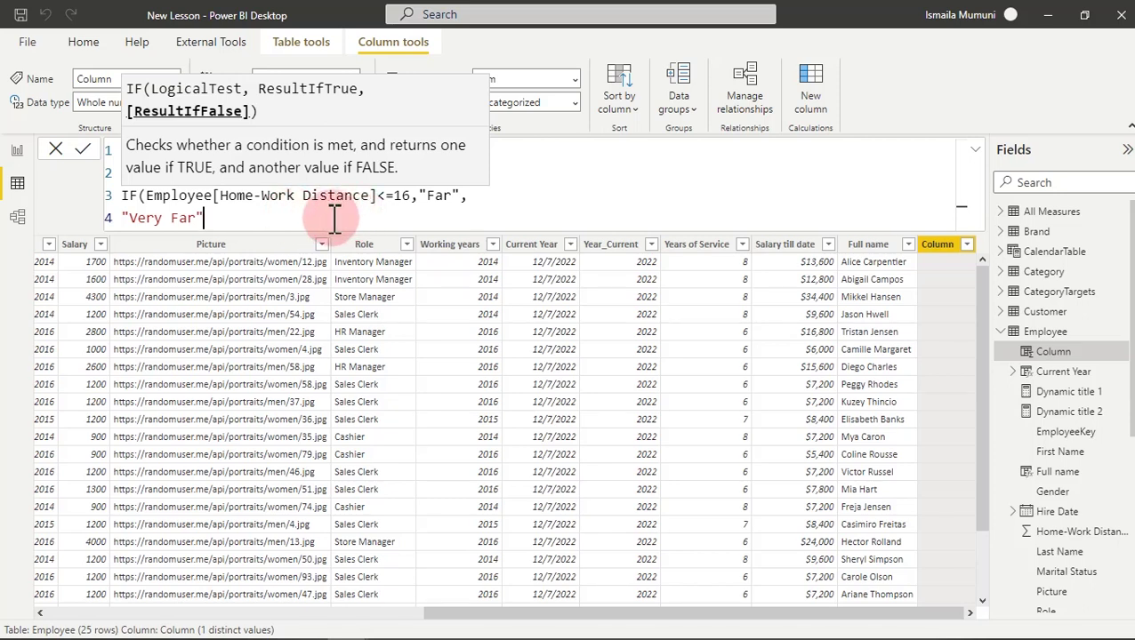
type(")")
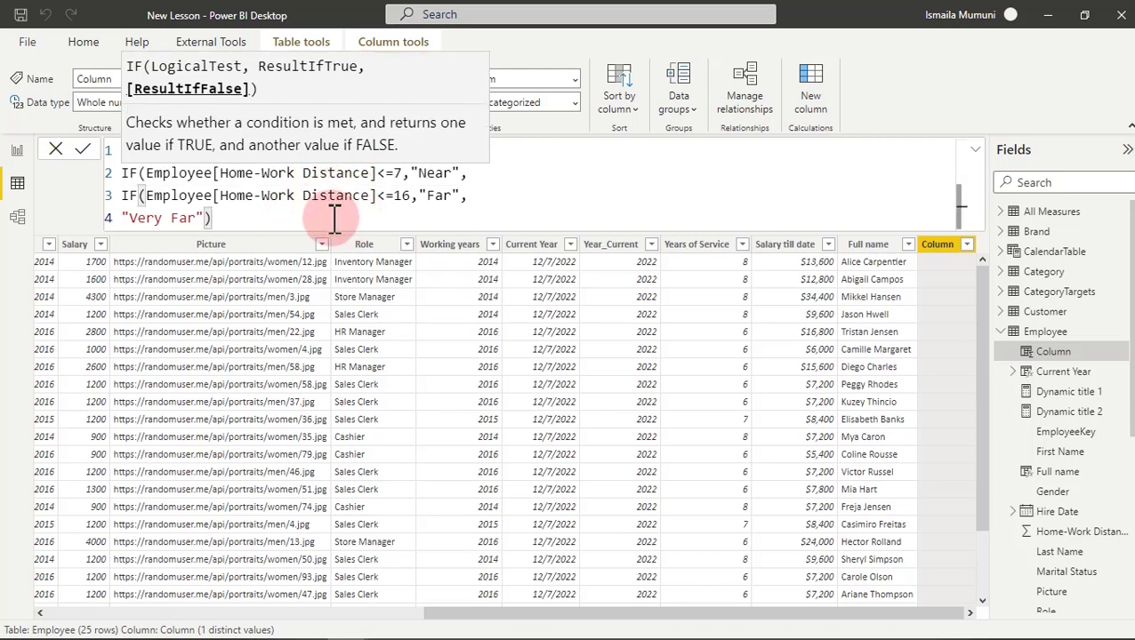
left_click(434, 224)
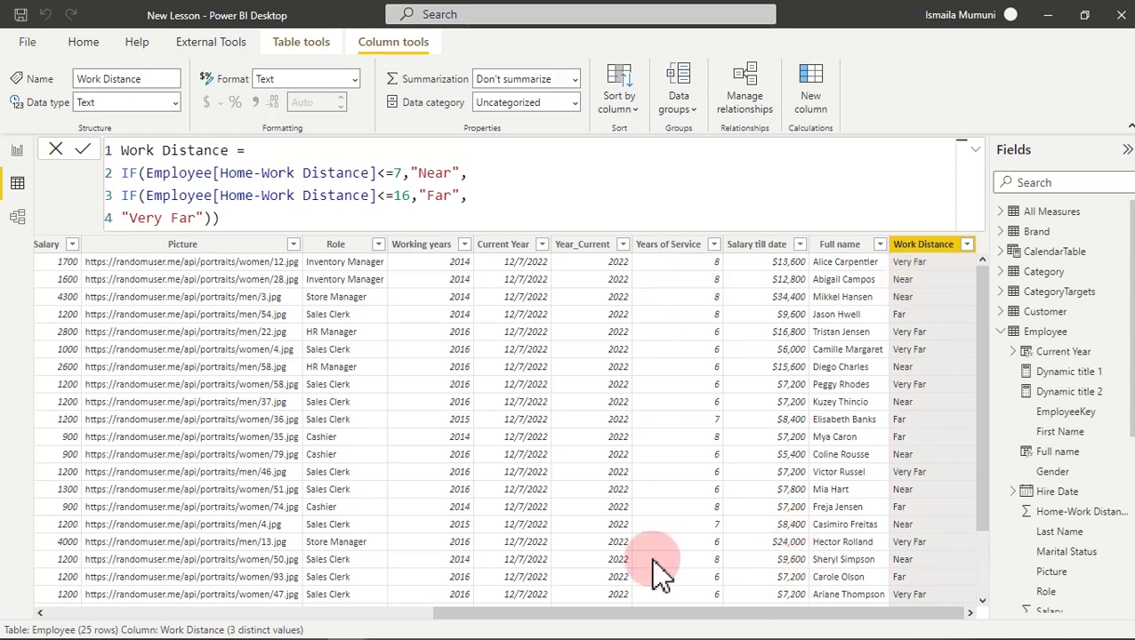
Filter the Work Distance column to show only Near rows.
left_click(967, 248)
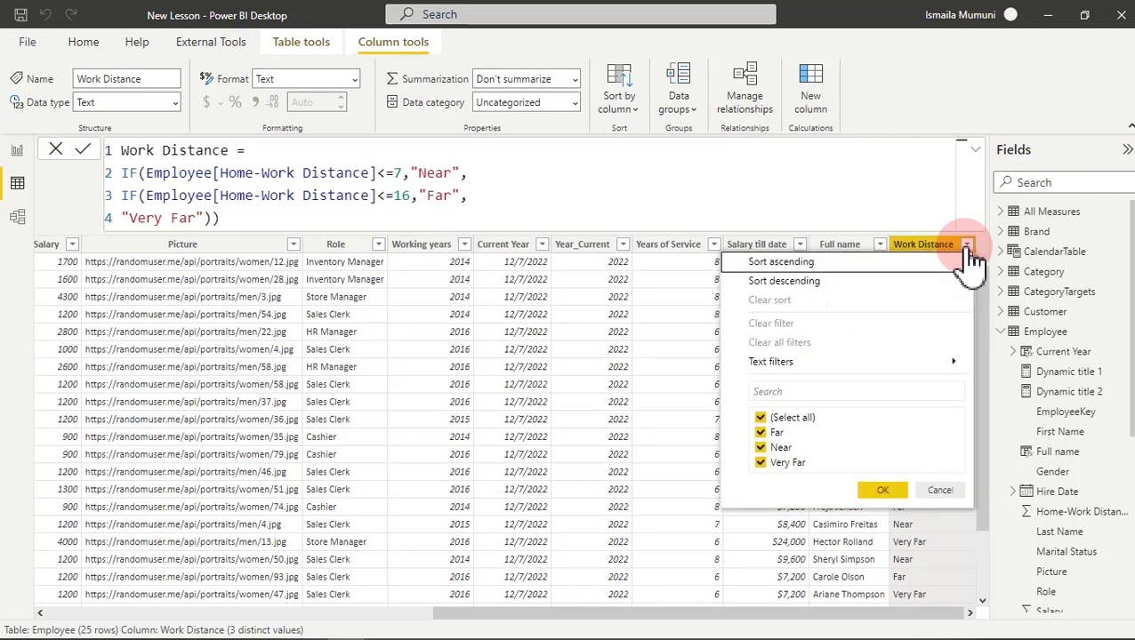
left_click(761, 419)
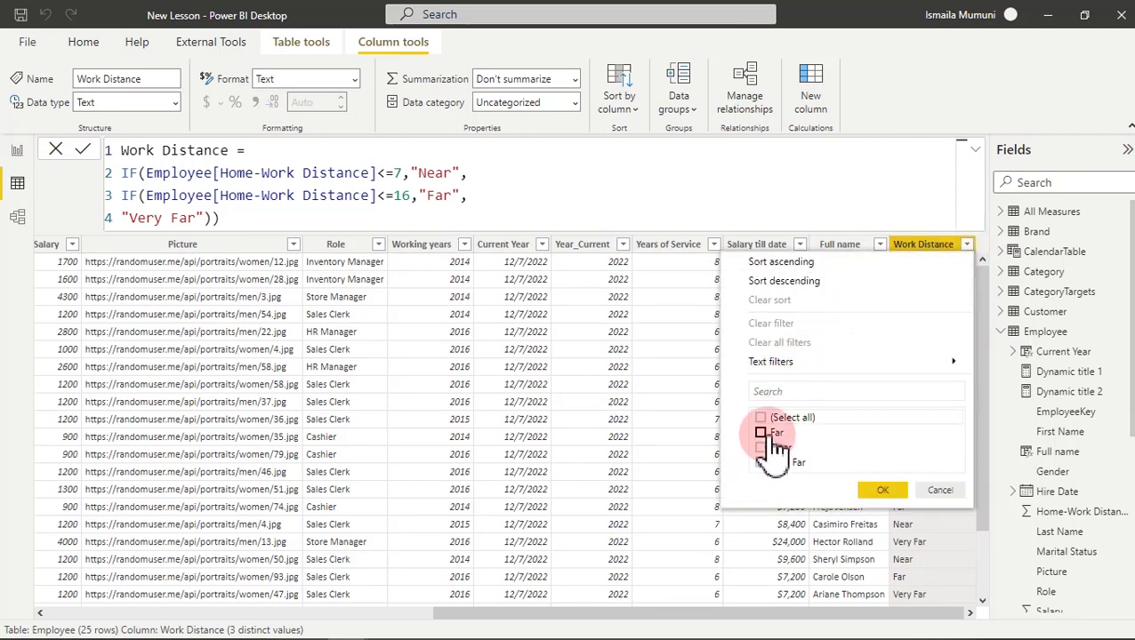
left_click(762, 448)
left_click(874, 495)
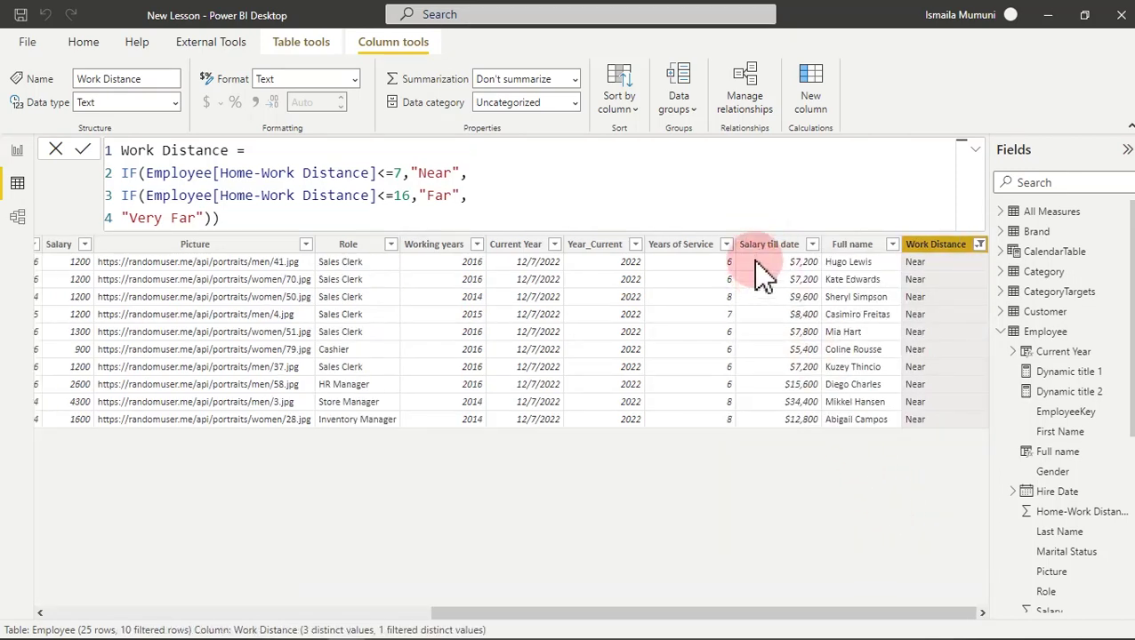
left_click_drag(759, 609, 425, 621)
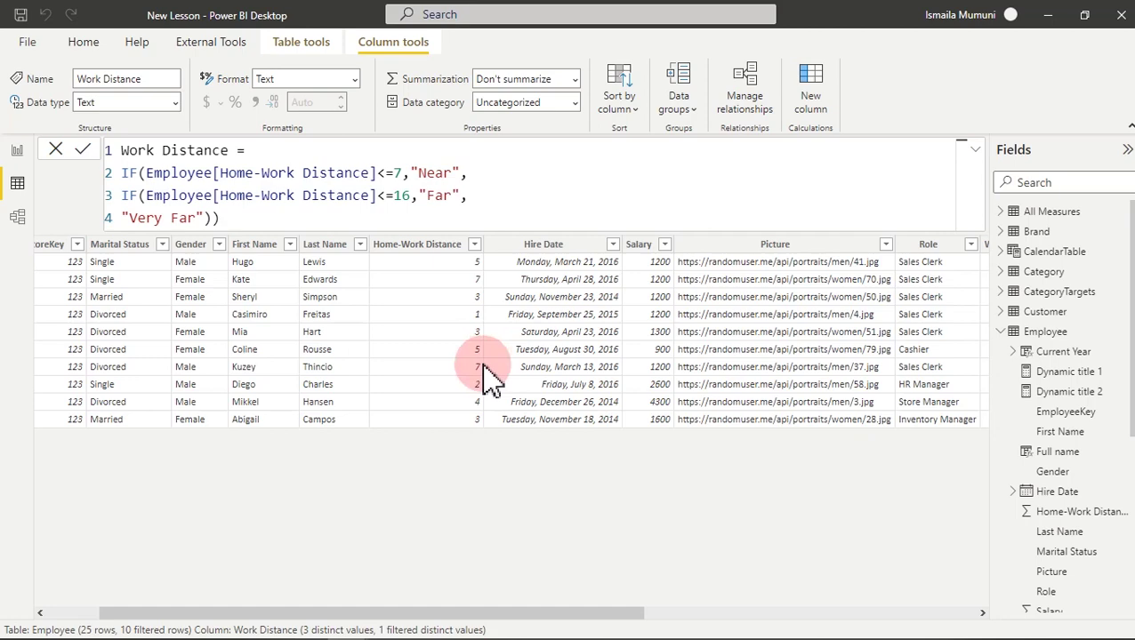
left_click_drag(481, 612, 907, 529)
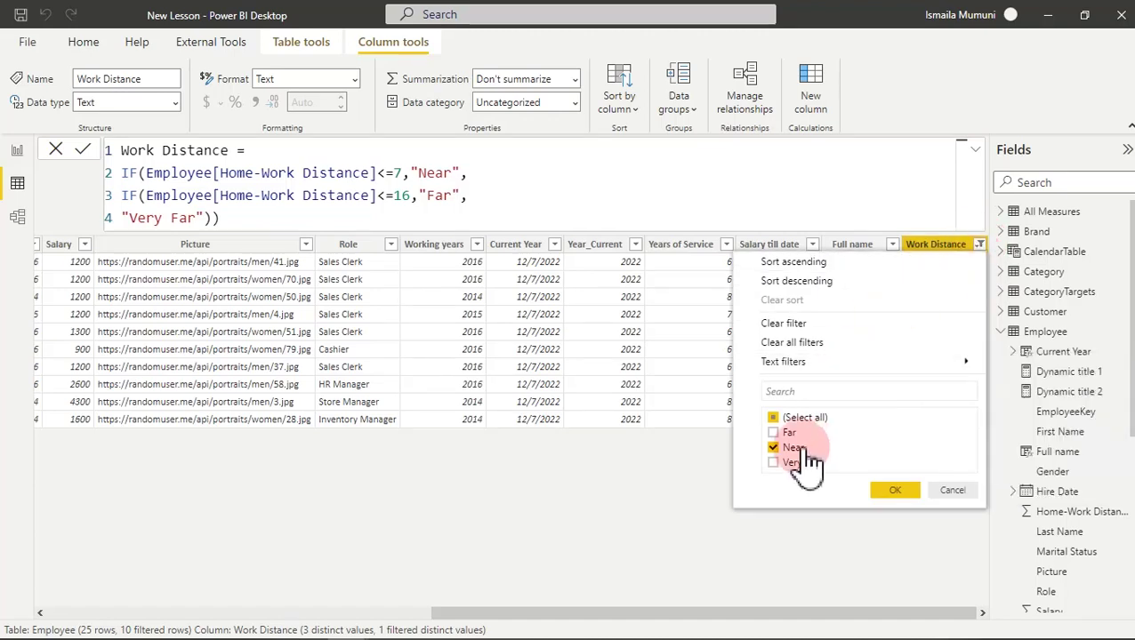
Clear the Work Distance filter to show all 25 rows, then return to Report view.
left_click(786, 430)
left_click(814, 451)
left_click(779, 425)
left_click(890, 491)
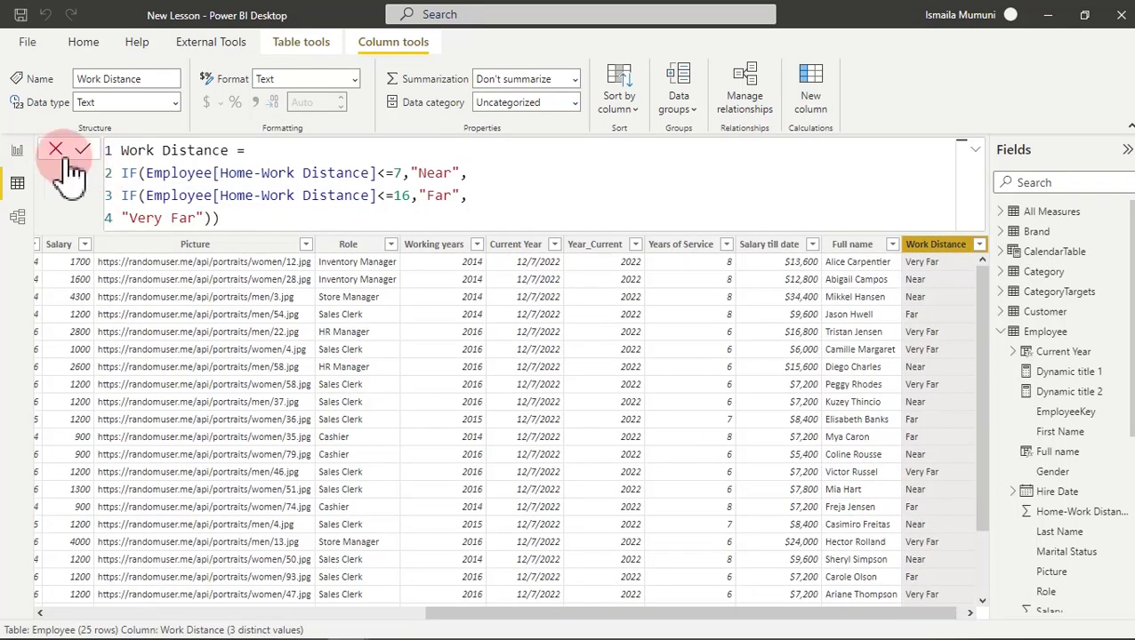
left_click(18, 150)
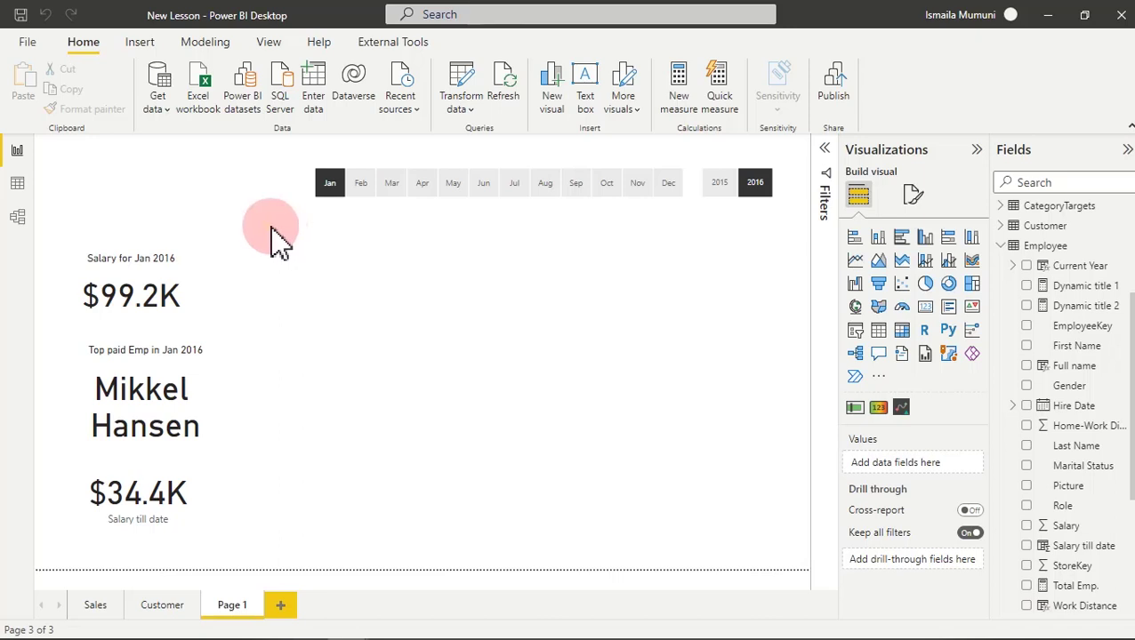
Nudge the month slicer slightly up and to the right.
left_click(792, 151)
key("Up")
key("Up")
key("Up")
key("Up")
key("Up")
key("Up")
key("Up")
key("Up")
key("Up")
key("Right")
key("Right")
key("Right")
left_click(642, 260)
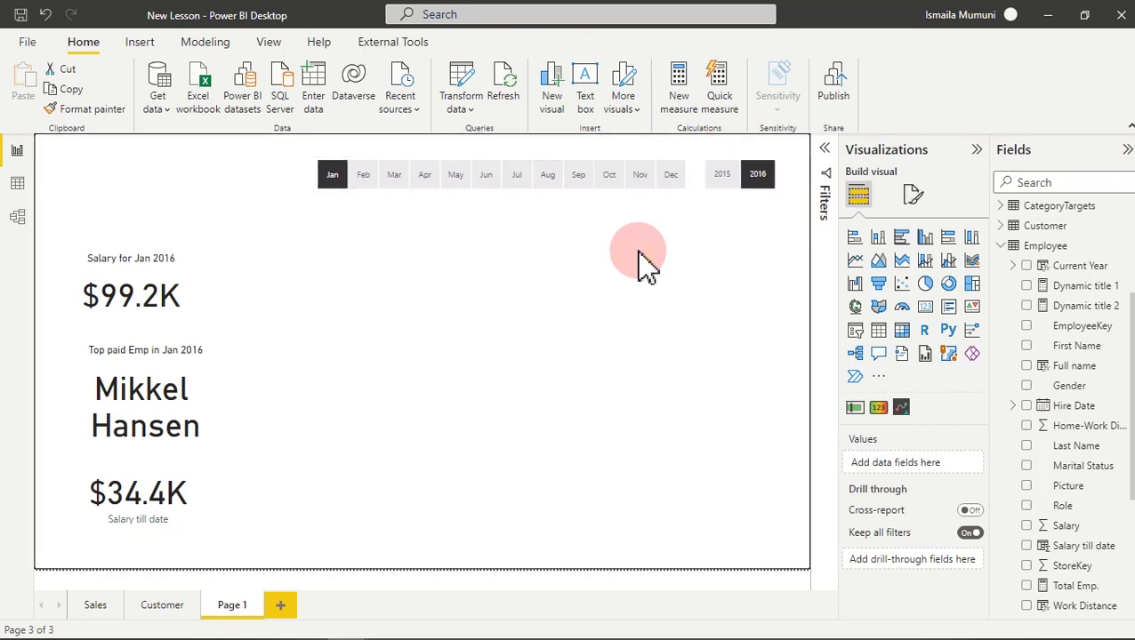
Add a new visual mid-page, convert it to a donut chart and enlarge it.
left_click(879, 239)
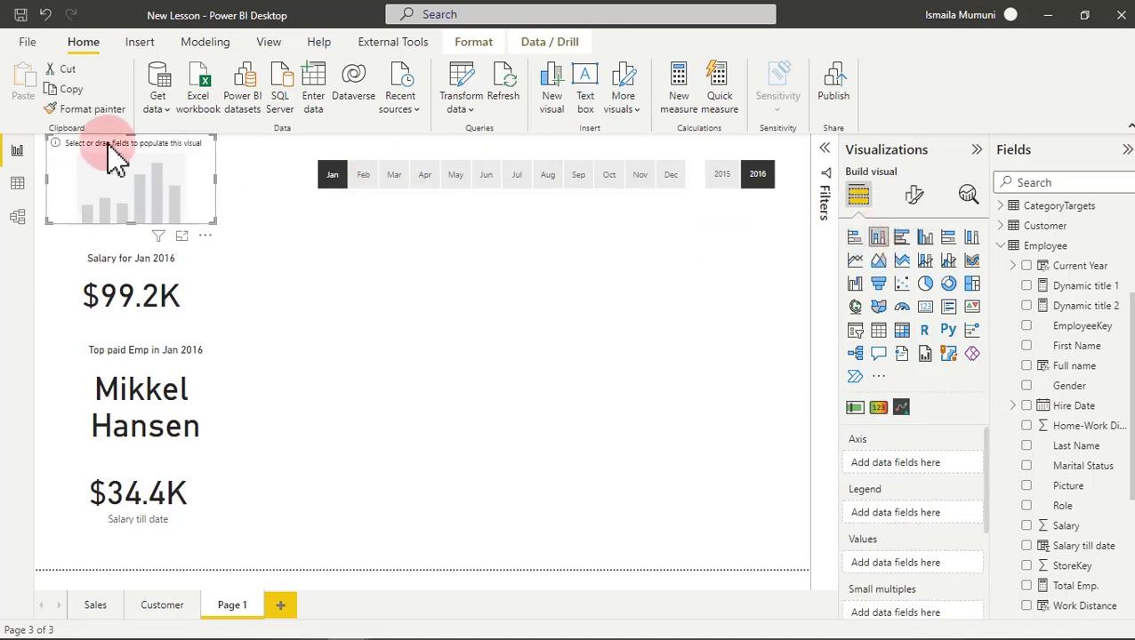
left_click_drag(114, 151, 518, 304)
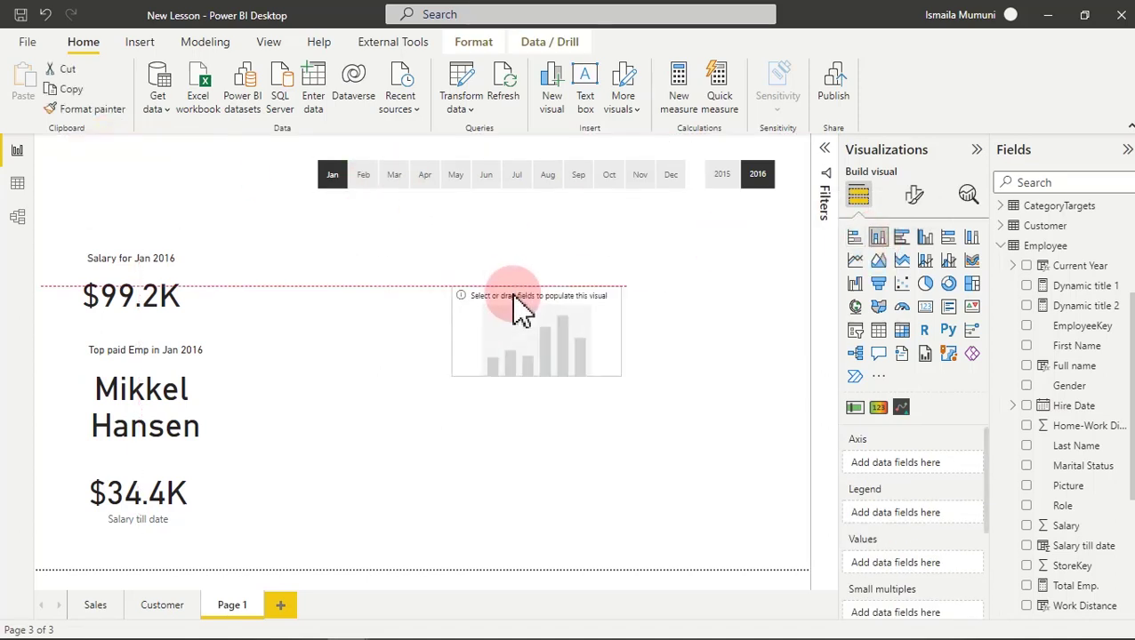
left_click(948, 285)
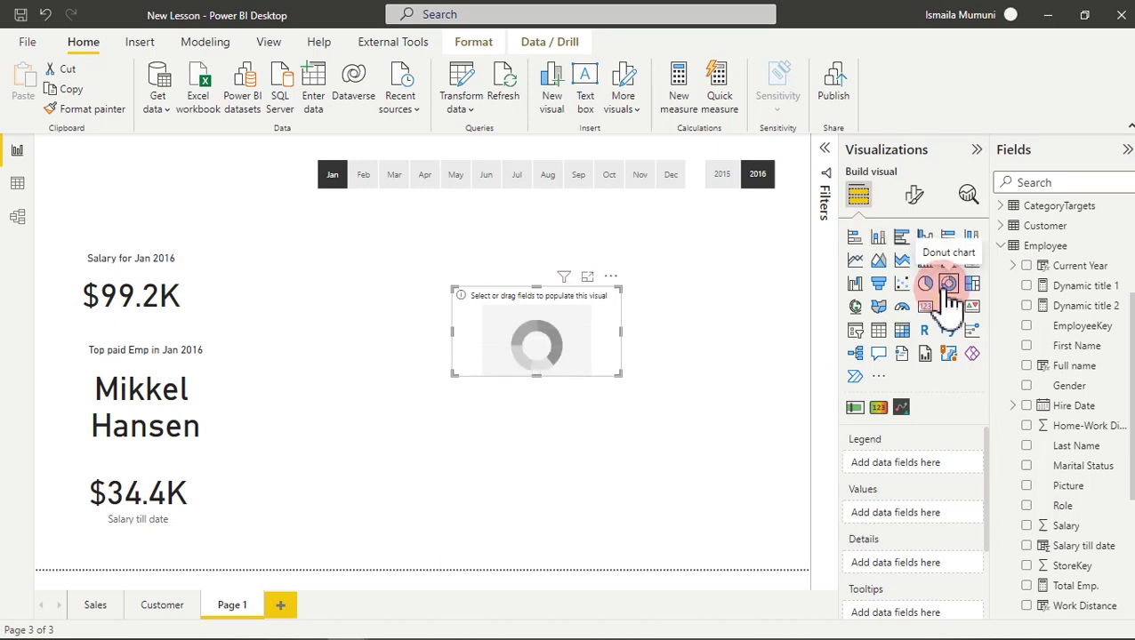
left_click_drag(620, 376, 654, 476)
left_click_drag(557, 413, 538, 348)
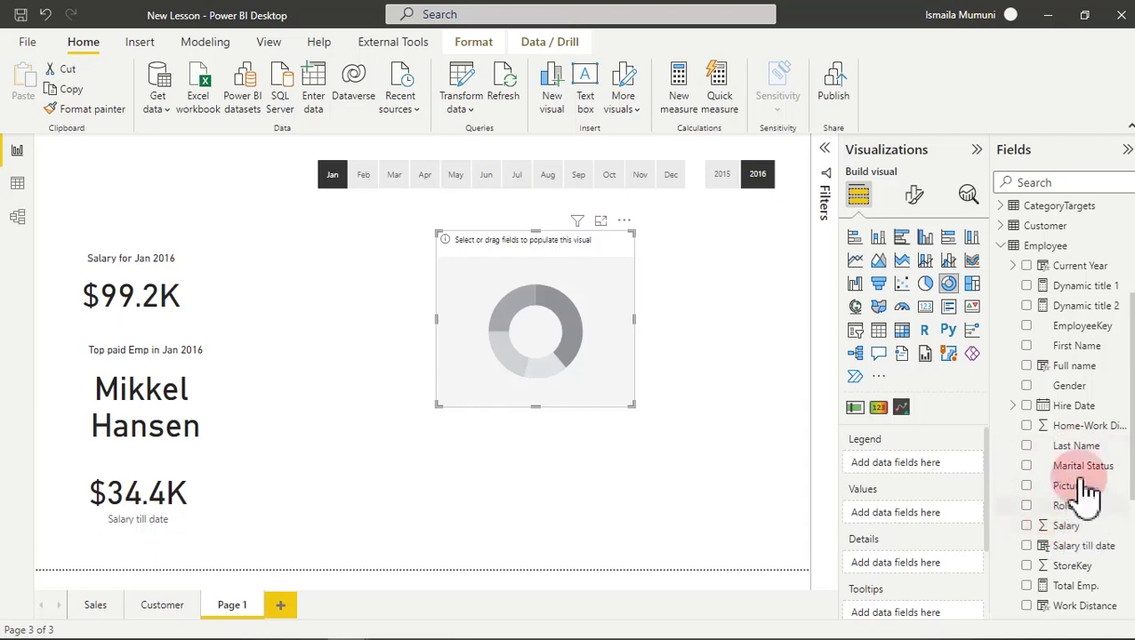
Give the donut Work Distance as legend and Total Emp. as values.
left_click(1028, 607)
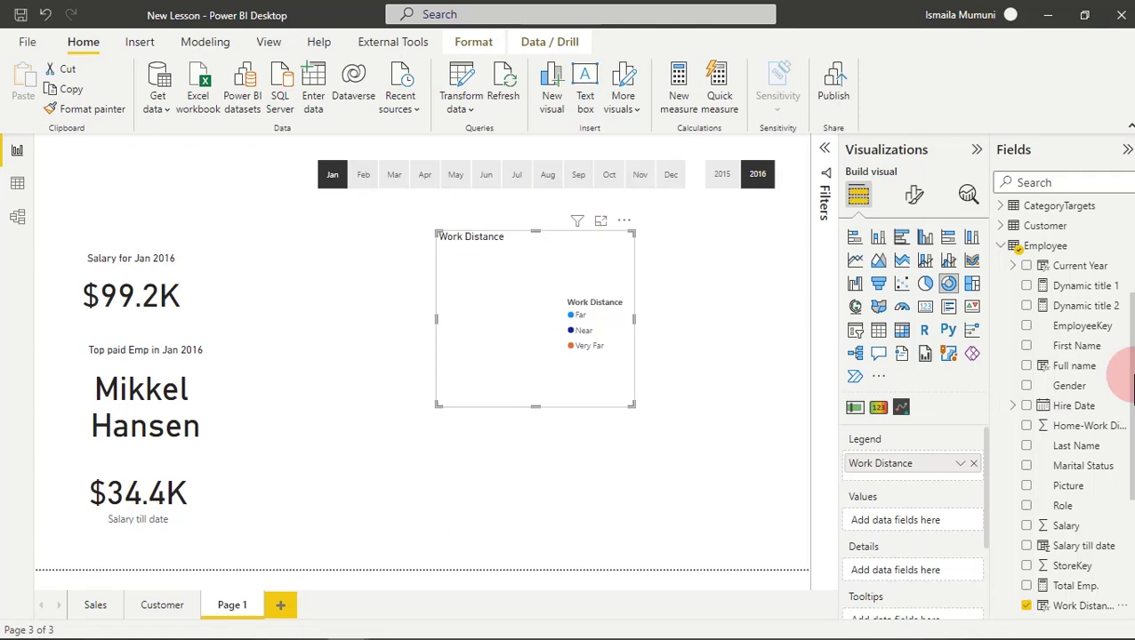
left_click(1083, 311)
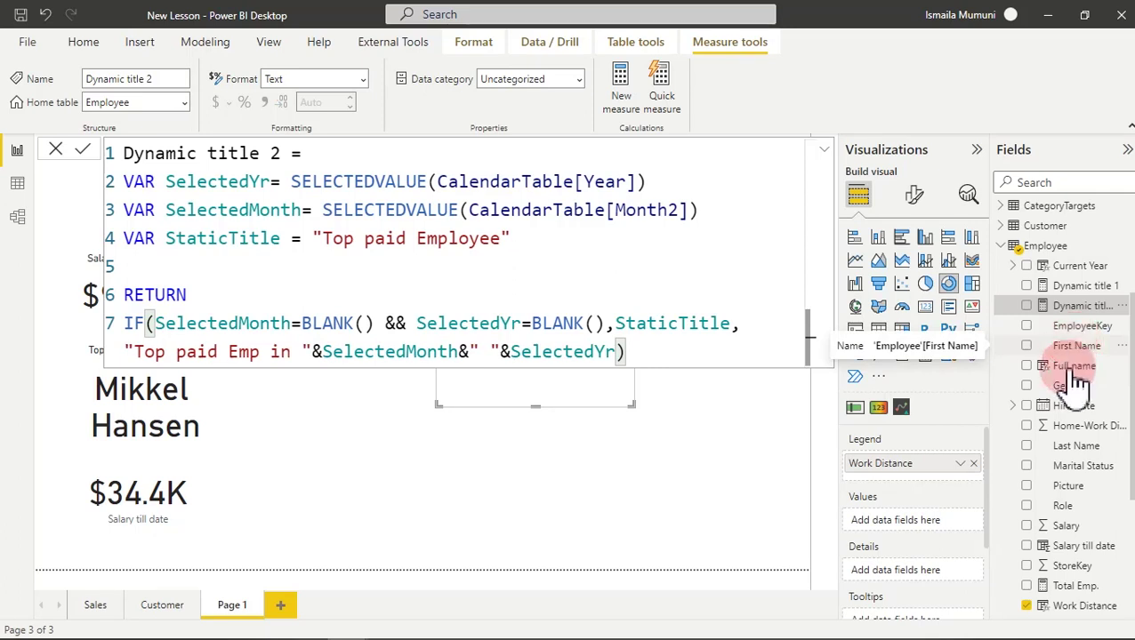
left_click(1029, 588)
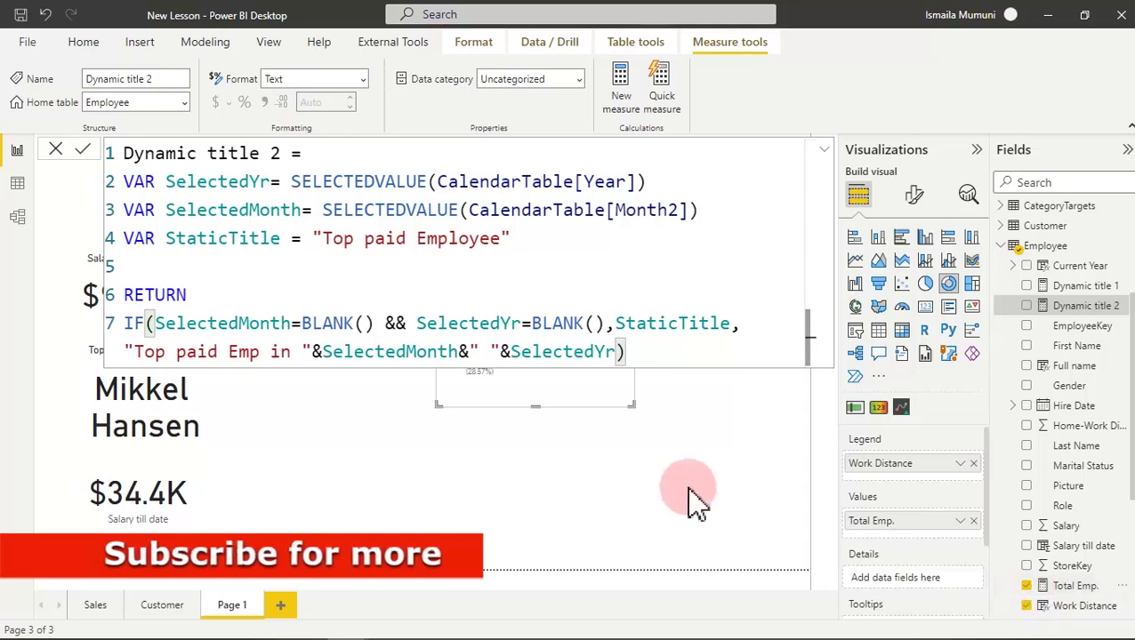
left_click(652, 501)
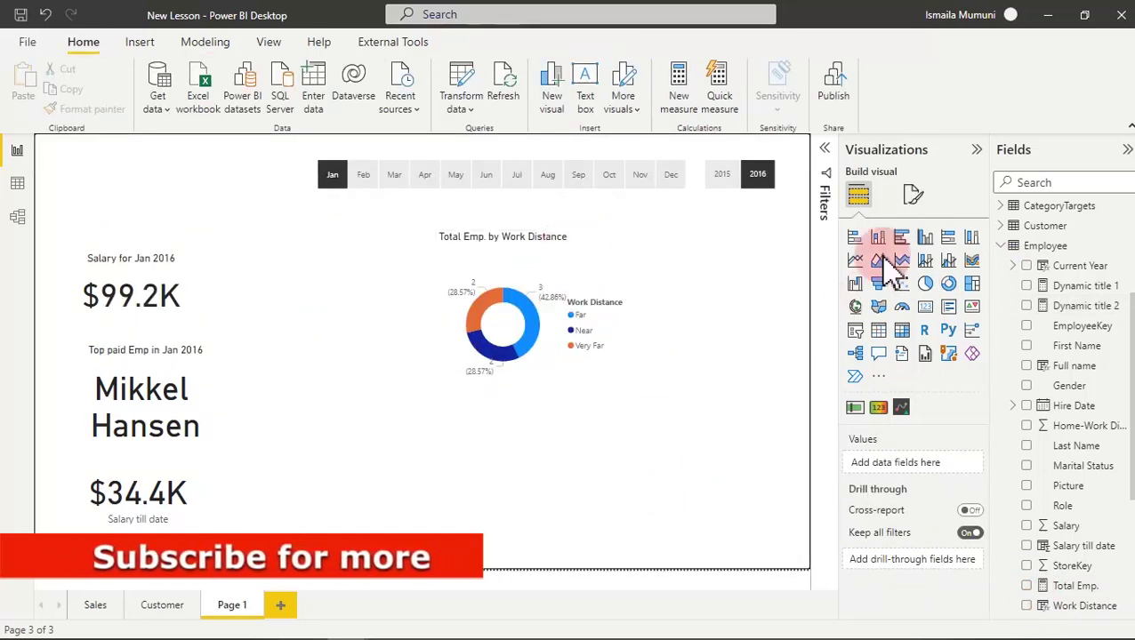
left_click(598, 283)
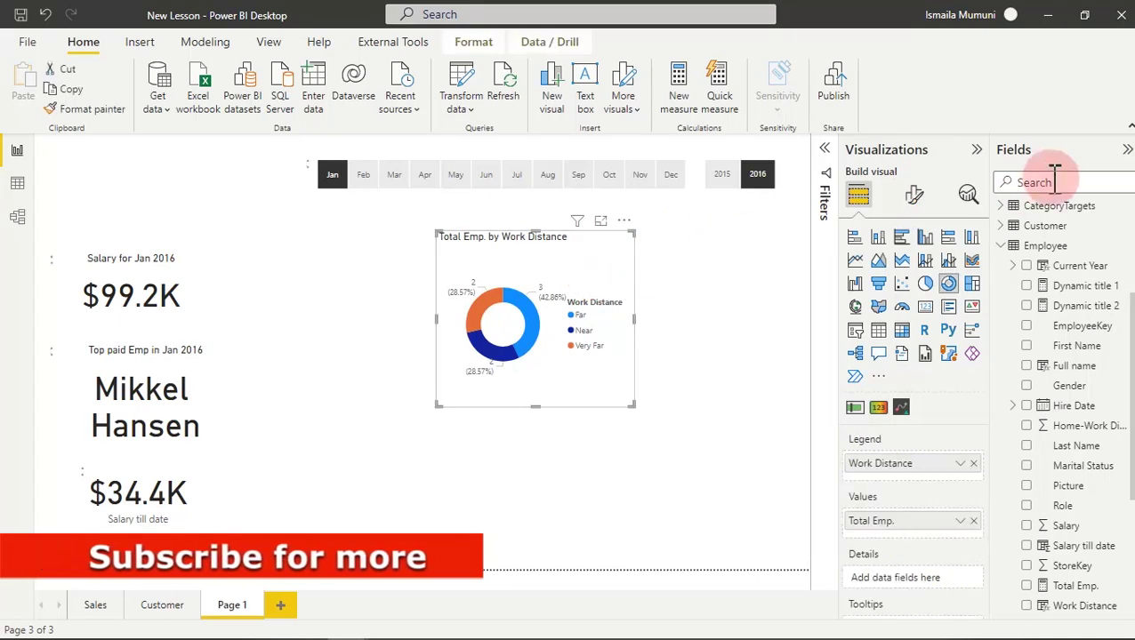
Set the donut's detail label values font to Segoe UI Bold.
left_click(917, 201)
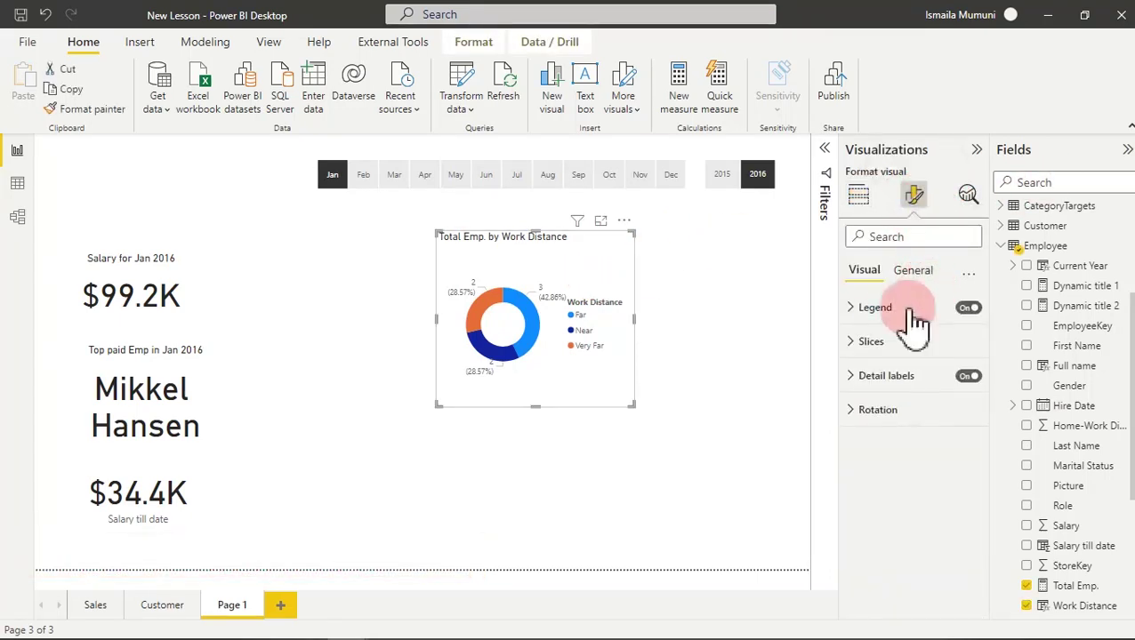
left_click(919, 397)
left_click(918, 381)
left_click(918, 382)
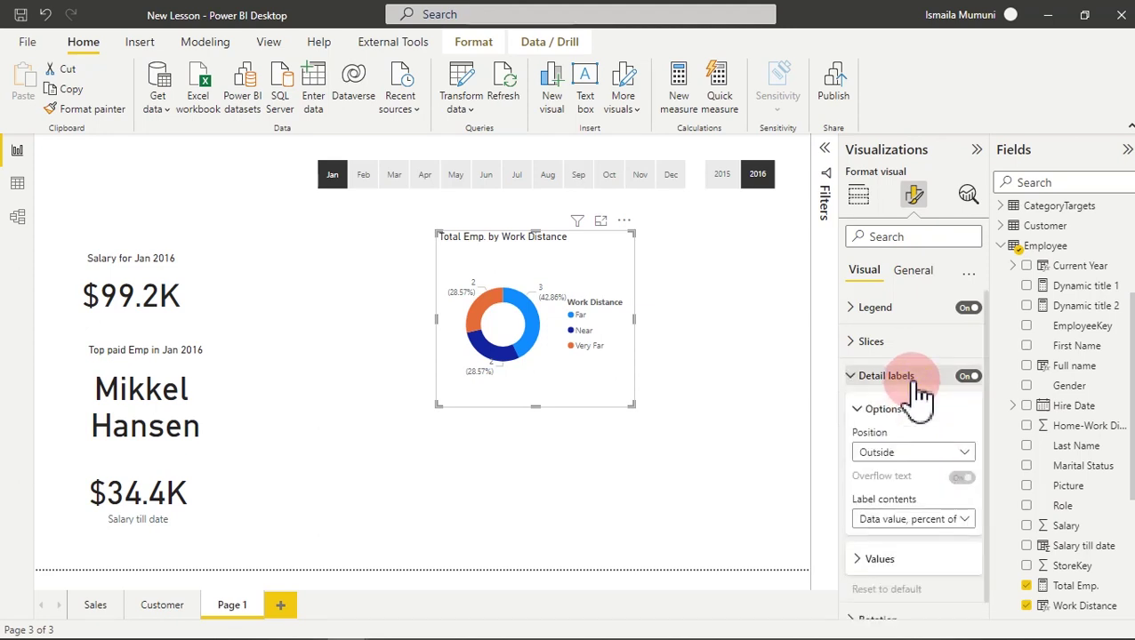
left_click(874, 558)
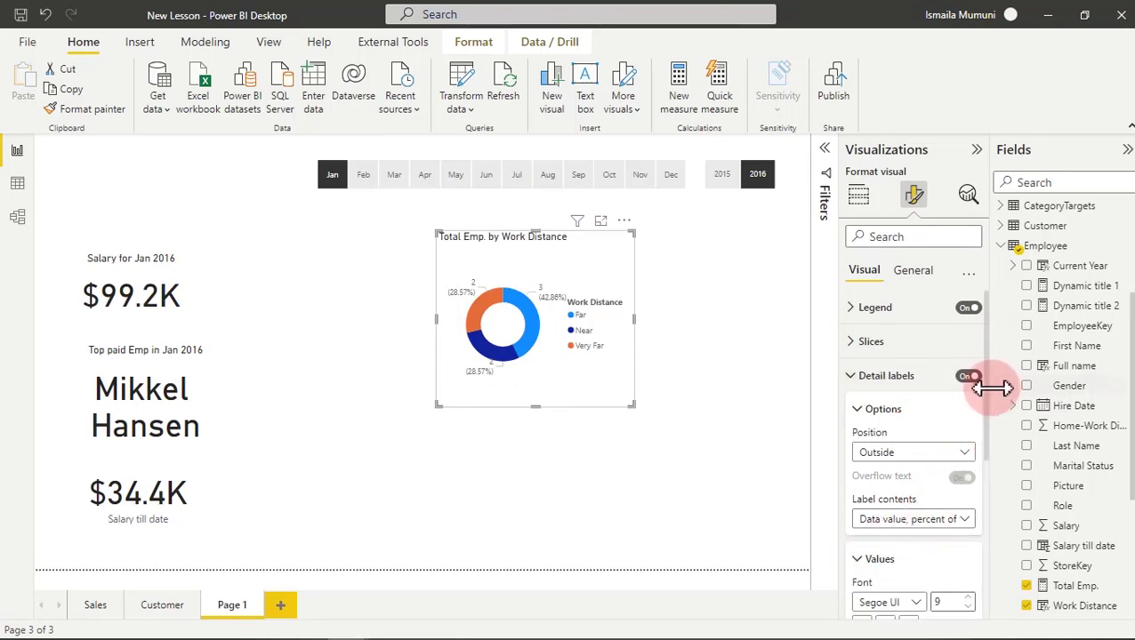
left_click_drag(990, 390, 973, 489)
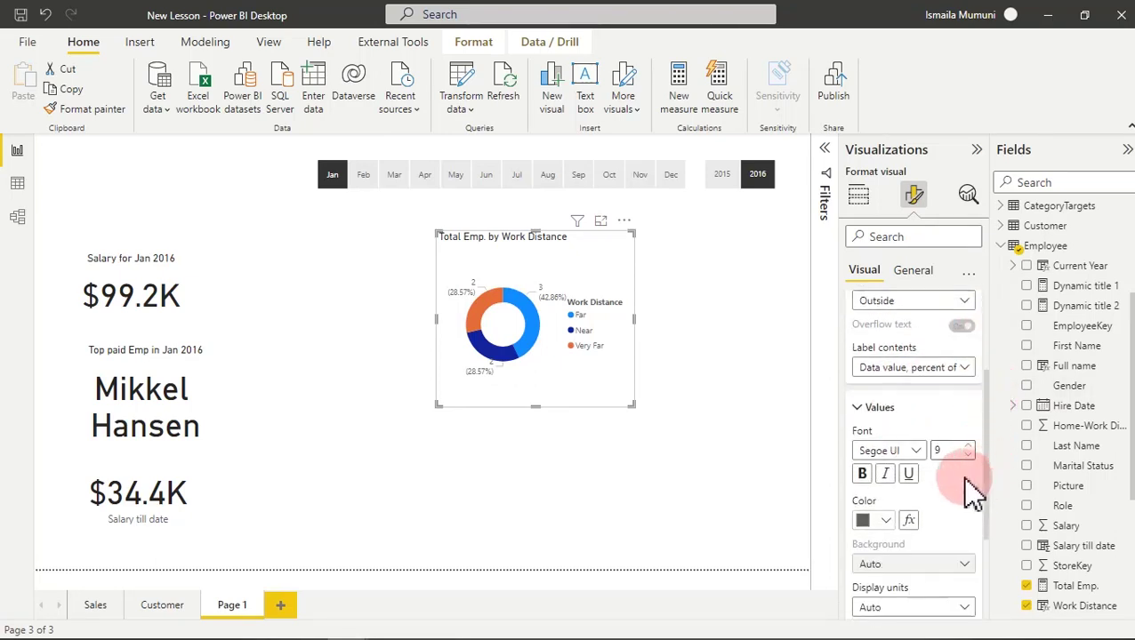
left_click(910, 463)
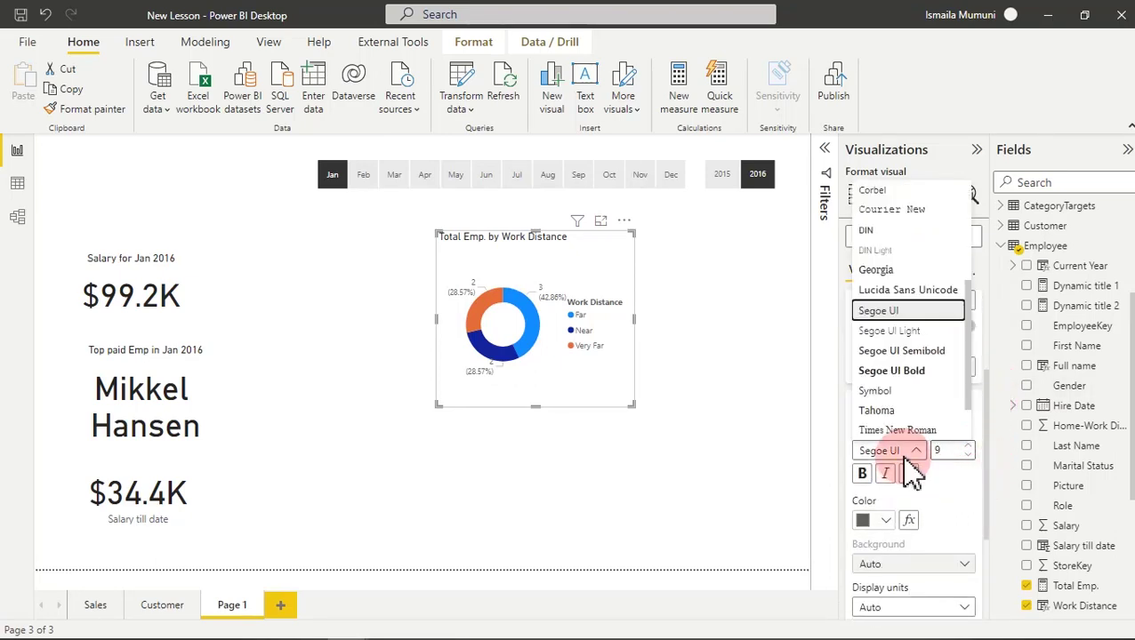
left_click(921, 373)
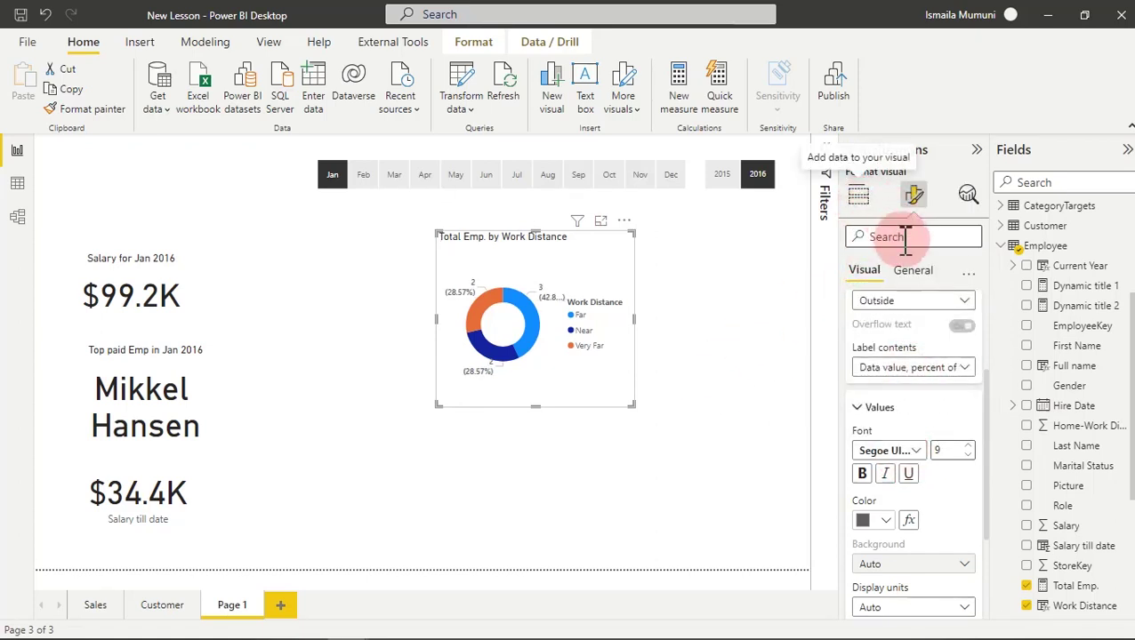
Retitle the donut Employees by Work Distance and centre the title.
left_click(909, 275)
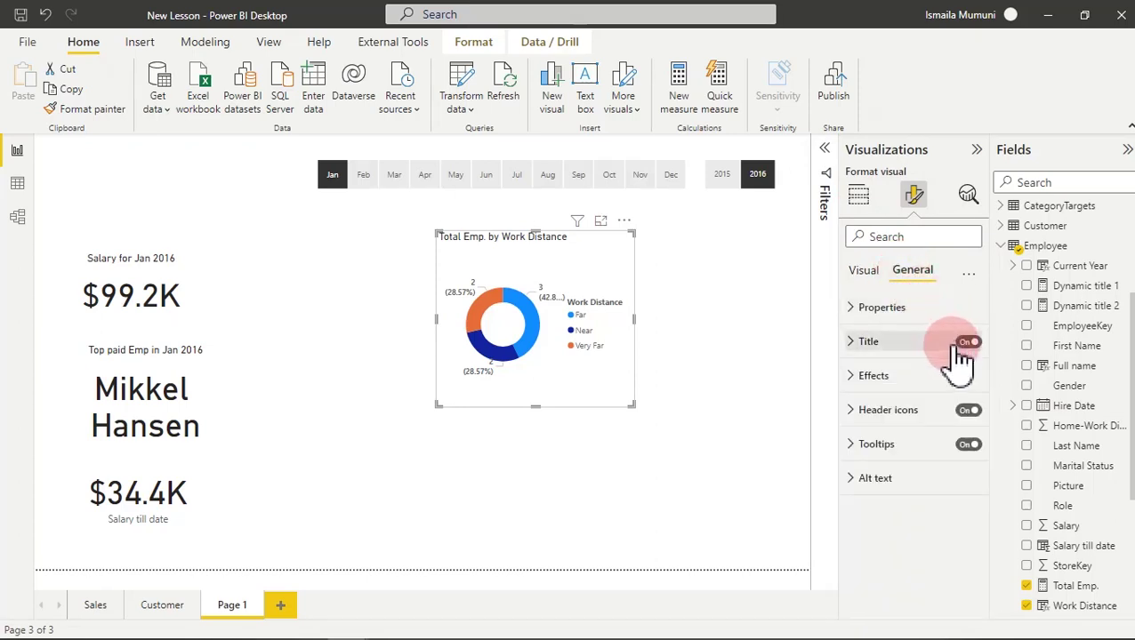
left_click(958, 351)
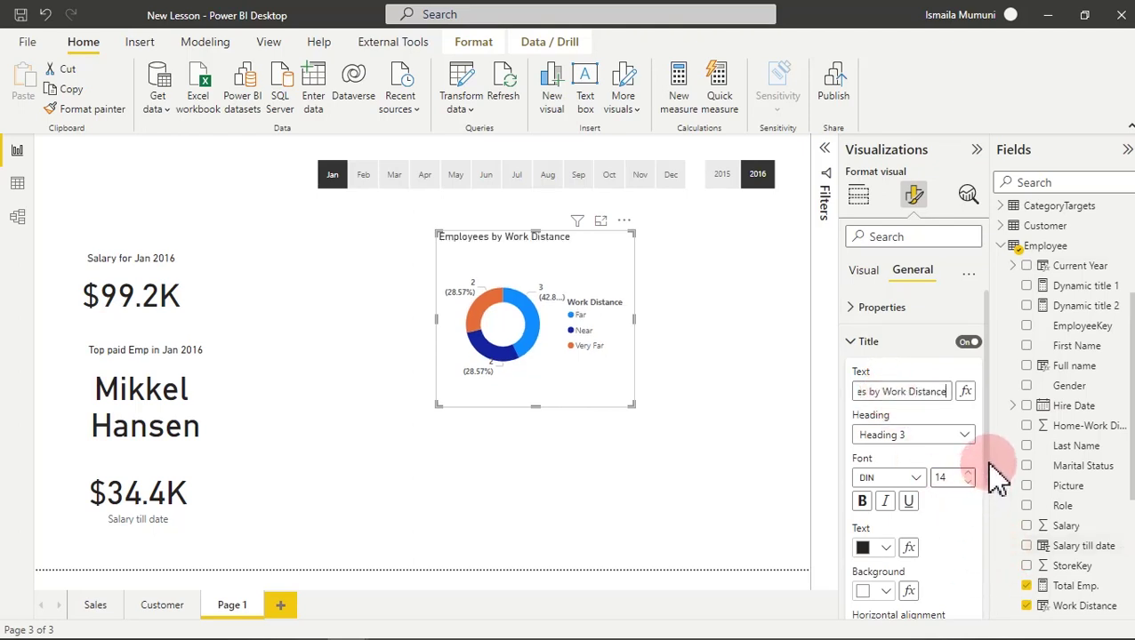
scroll(983, 503, "down", 2)
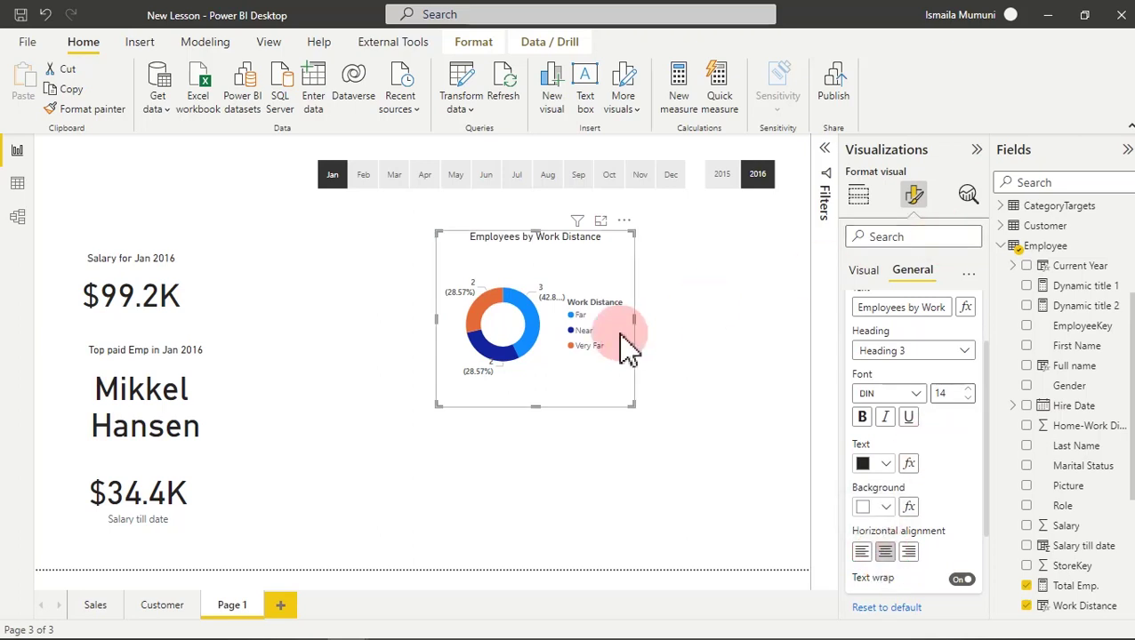
Move the donut's legend to Bottom center and widen the chart slightly.
left_click(870, 281)
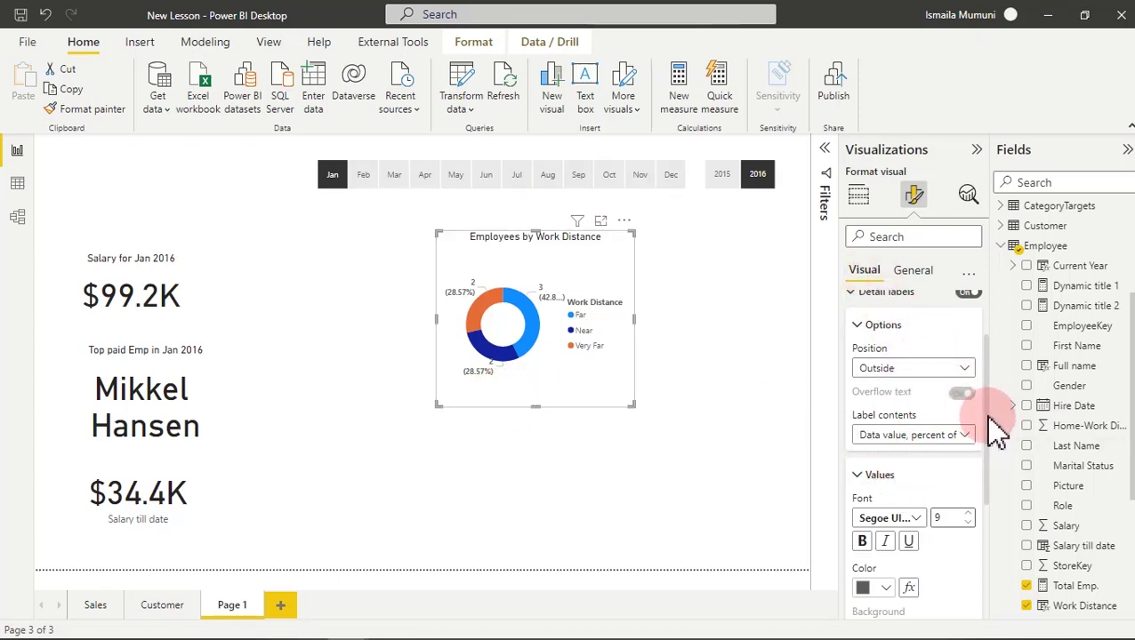
left_click_drag(988, 410, 988, 378)
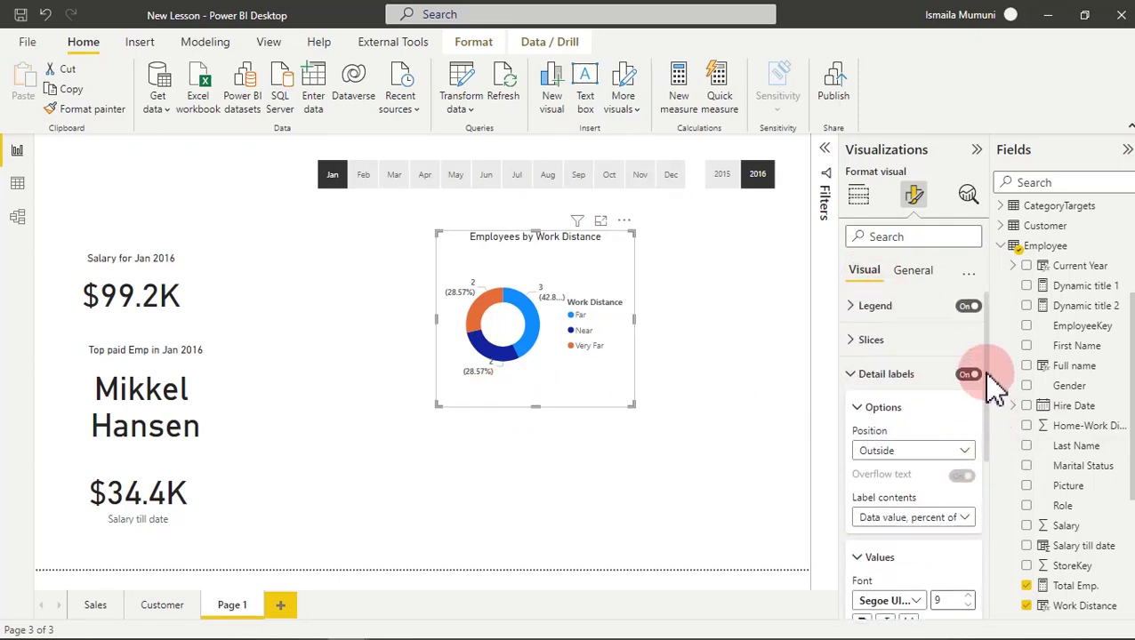
left_click(893, 377)
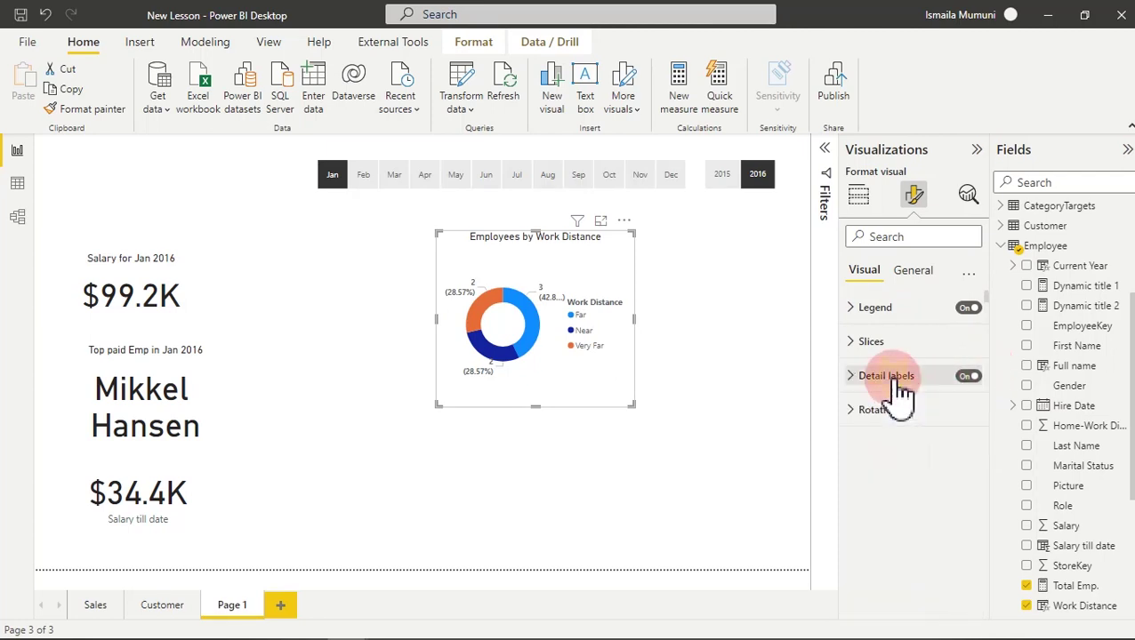
left_click(892, 307)
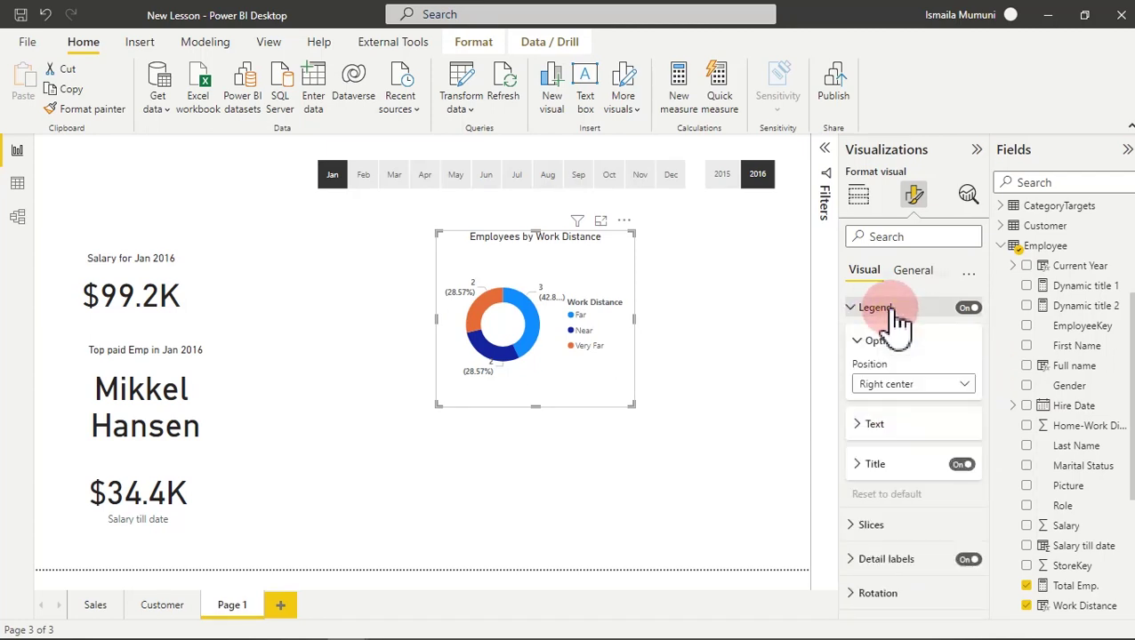
left_click(913, 389)
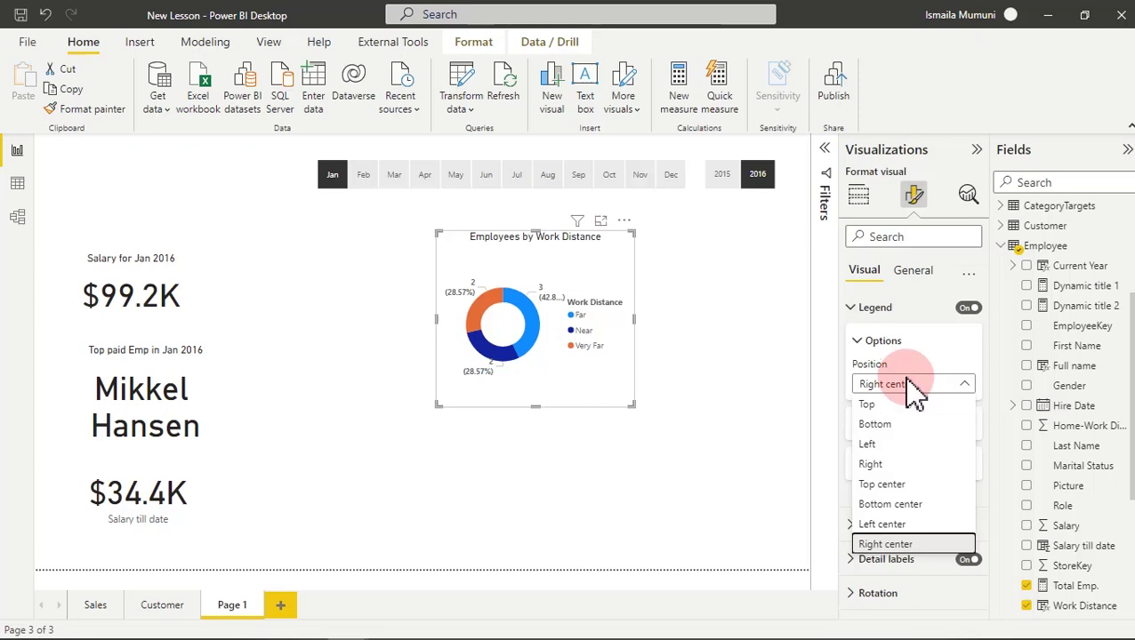
left_click(888, 507)
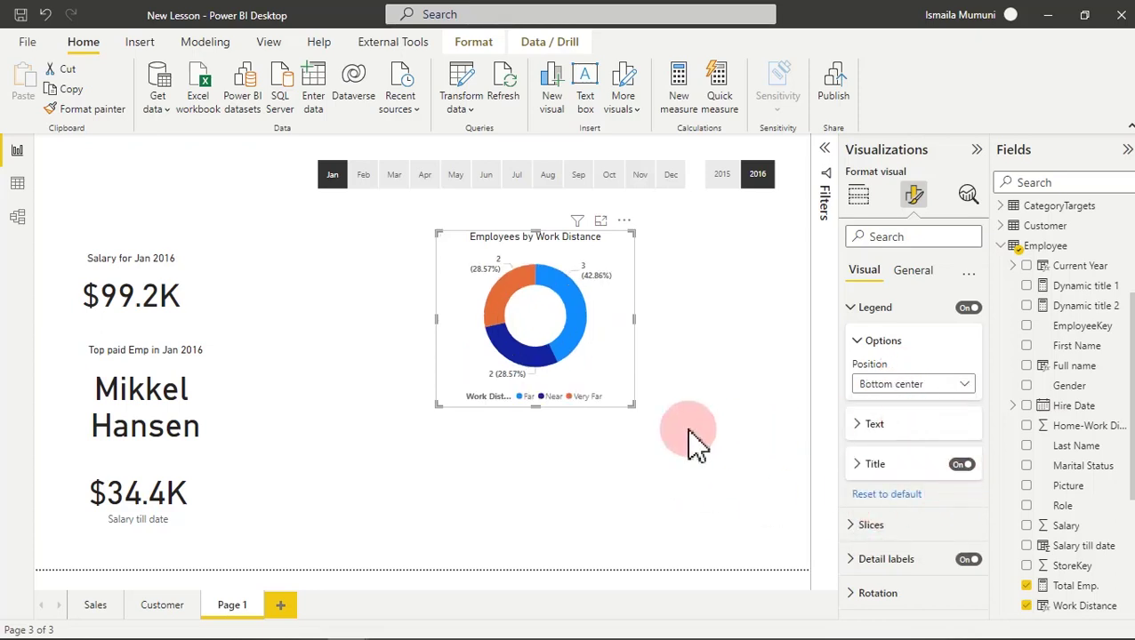
mouse_move(633, 319)
left_mouse_down()
mouse_move(658, 337)
mouse_move(623, 345)
mouse_move(616, 329)
left_mouse_up()
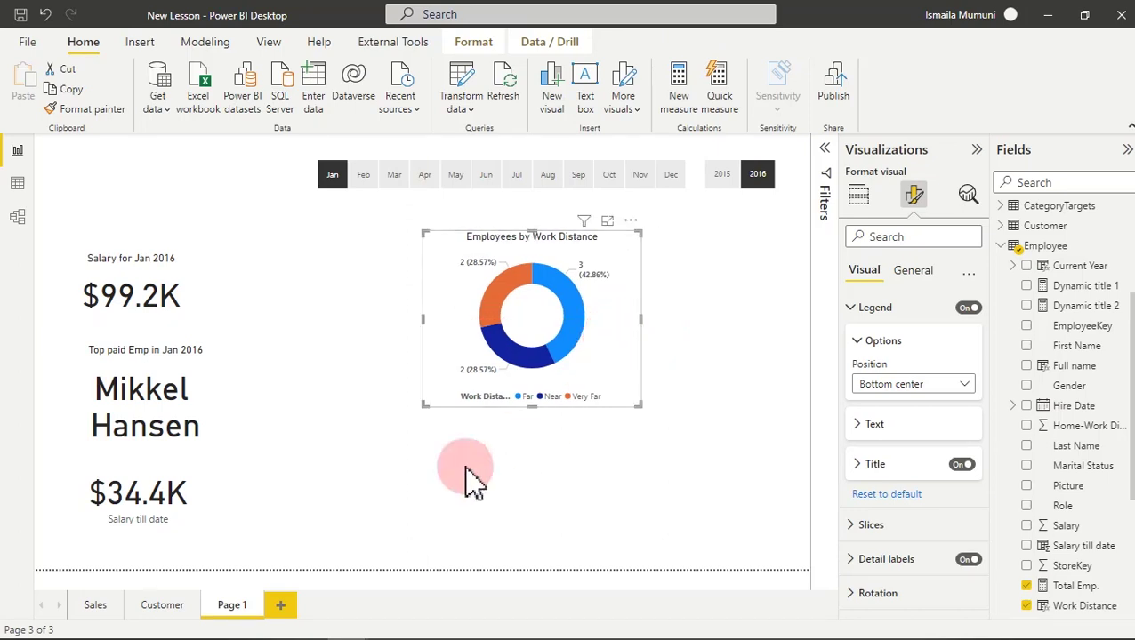
left_click(409, 460)
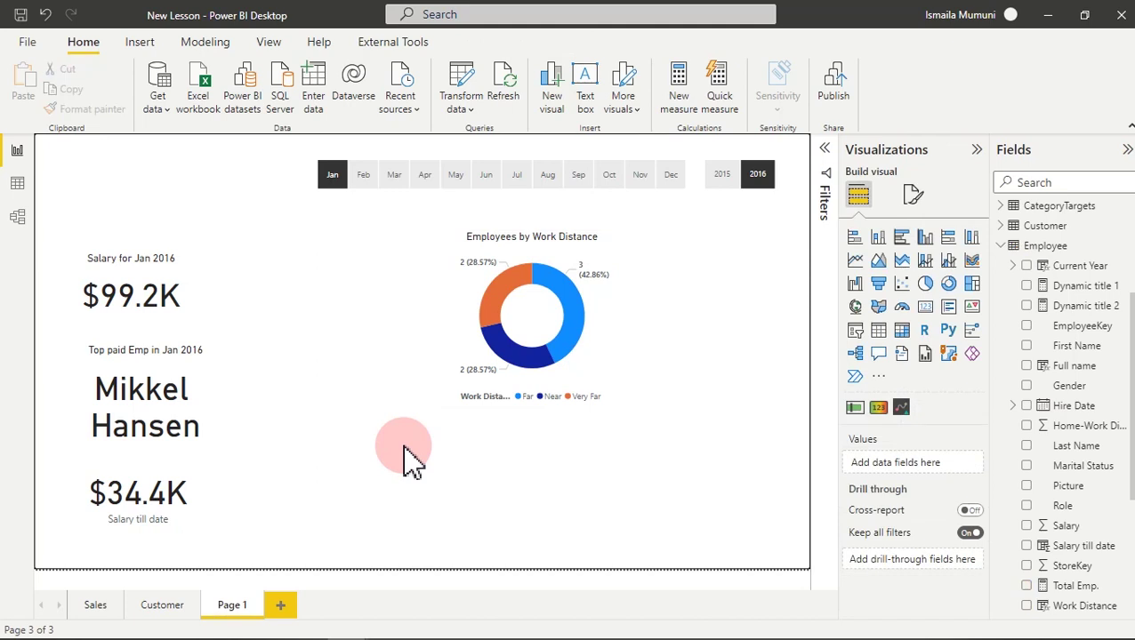
Place an empty stacked bar chart left of the donut, widen it and align its top.
key("F2")
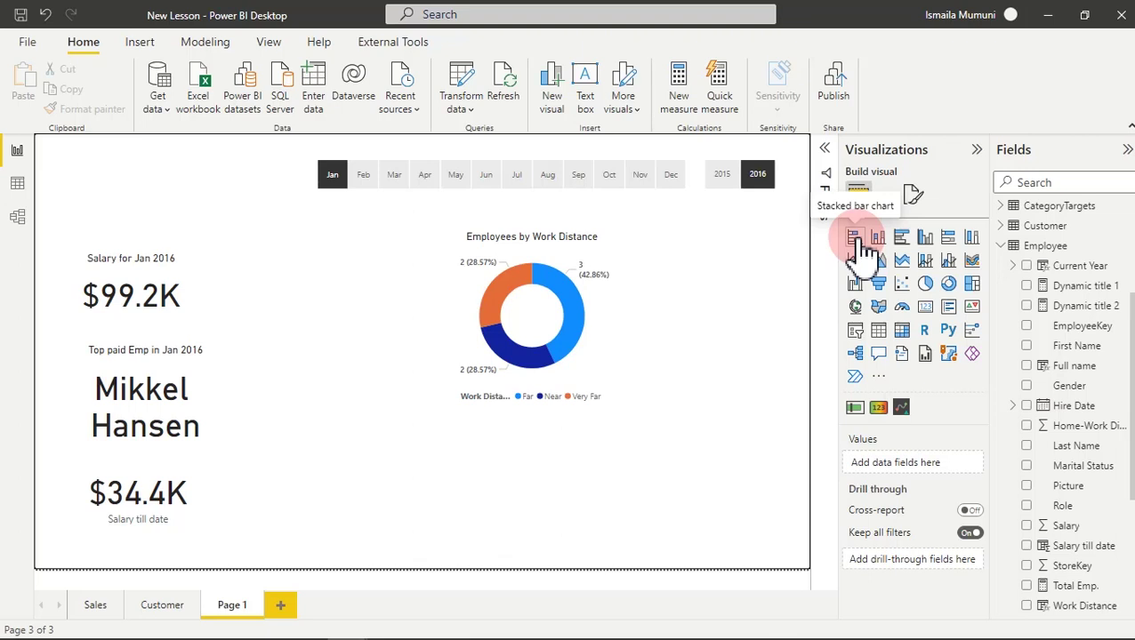
left_click(854, 238)
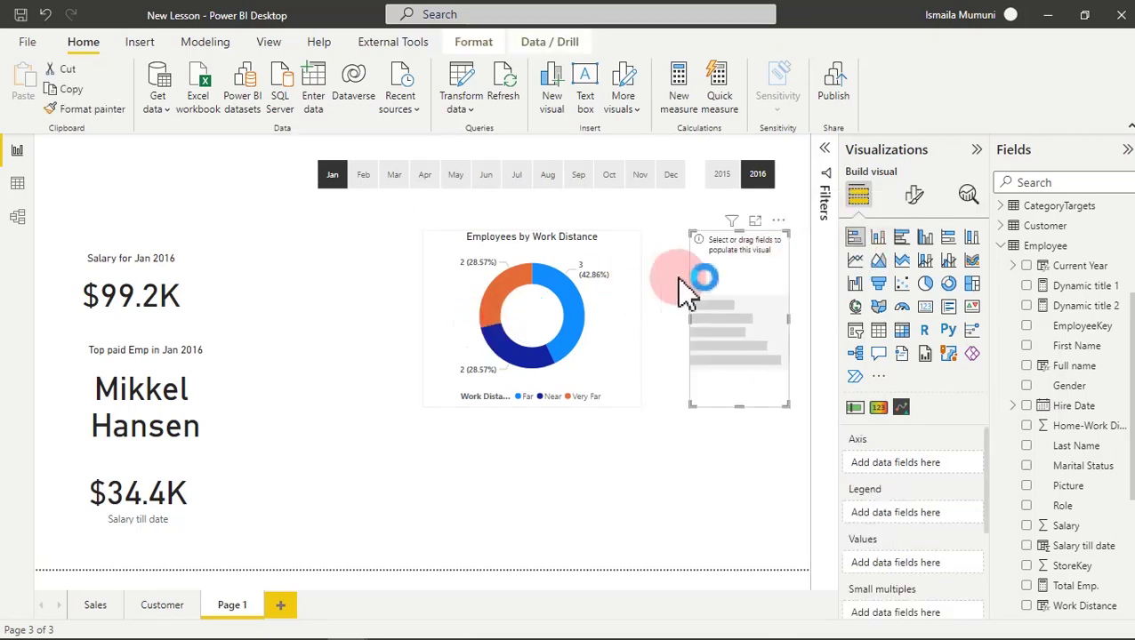
left_click_drag(719, 283, 290, 284)
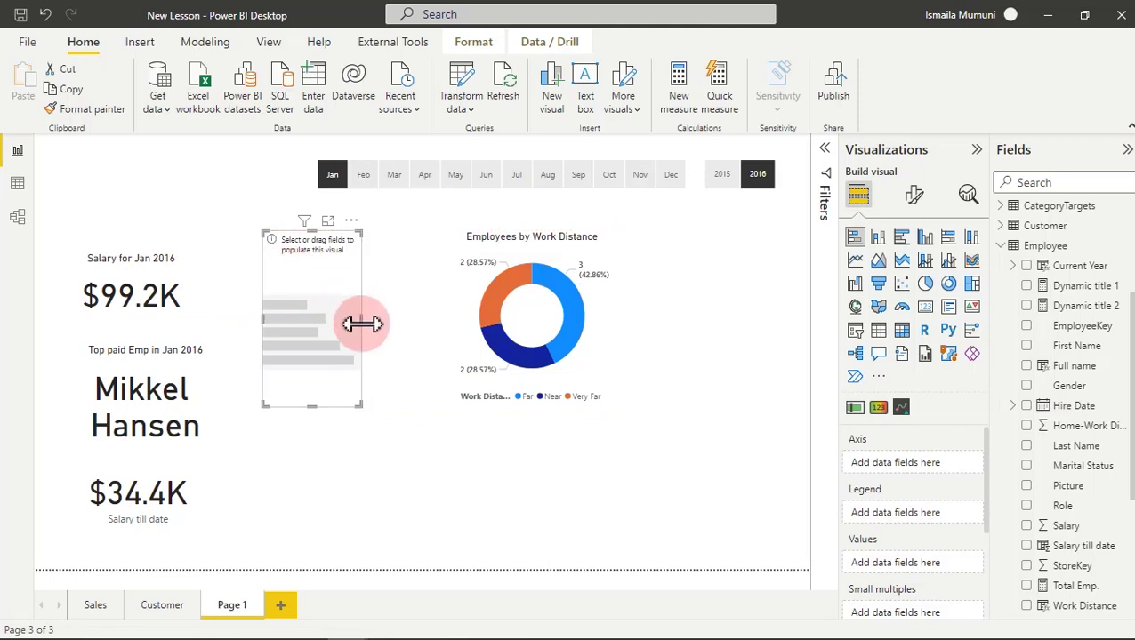
left_click_drag(362, 322, 453, 342)
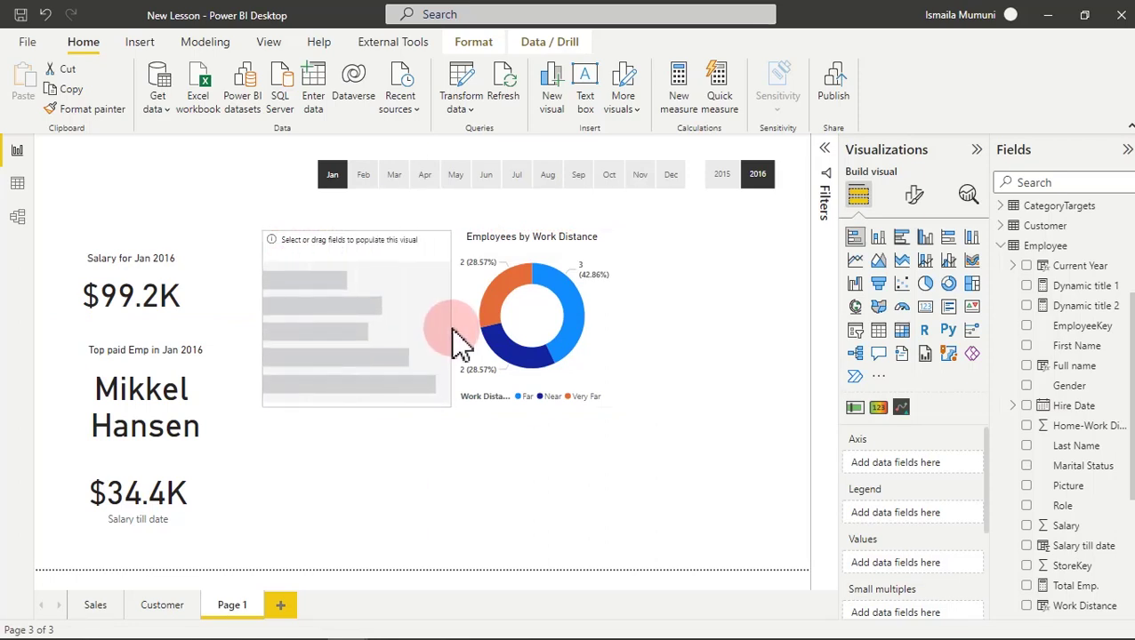
mouse_move(392, 316)
left_mouse_down()
mouse_move(398, 305)
mouse_move(397, 325)
mouse_move(378, 312)
left_mouse_up()
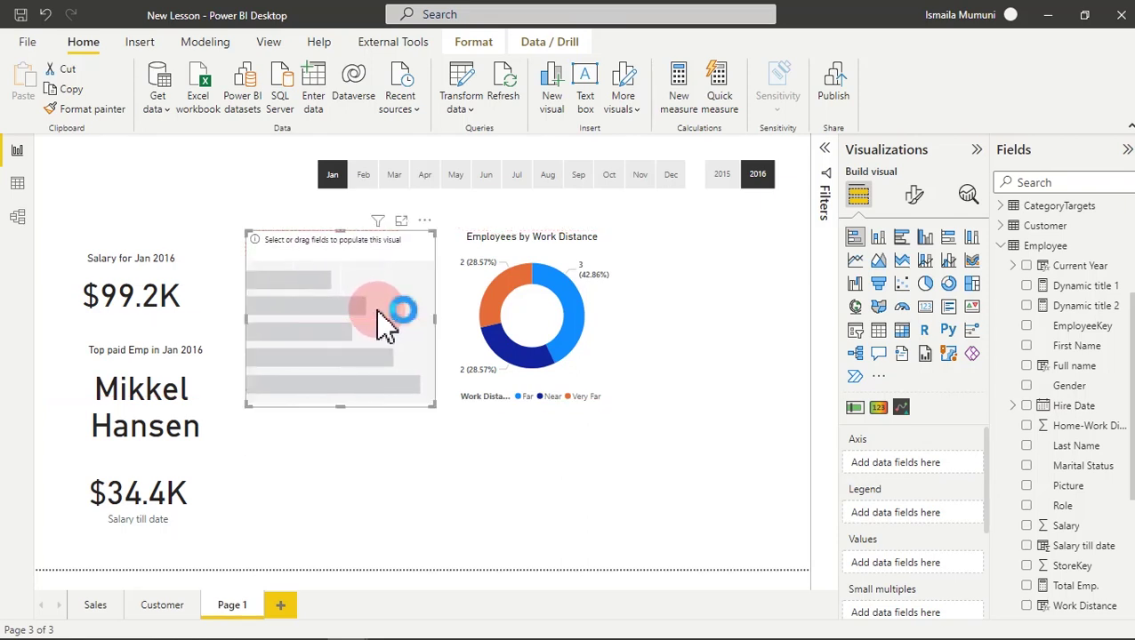
Put Role on the bar chart's axis and Salary till date in its values.
left_click_drag(1034, 505, 1041, 520)
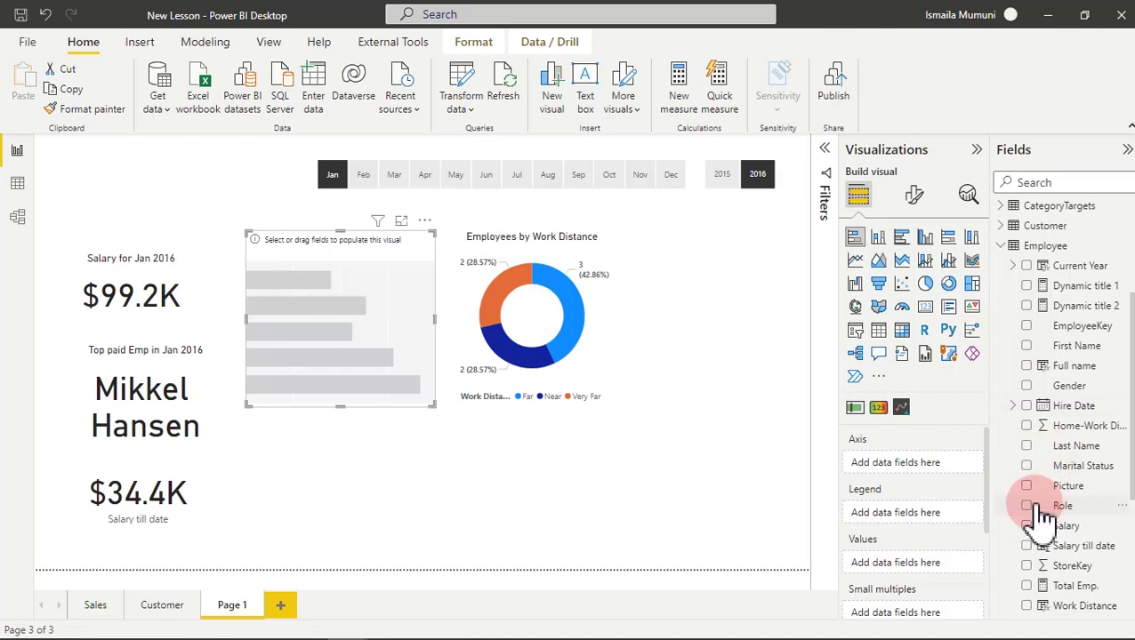
left_click(1032, 509)
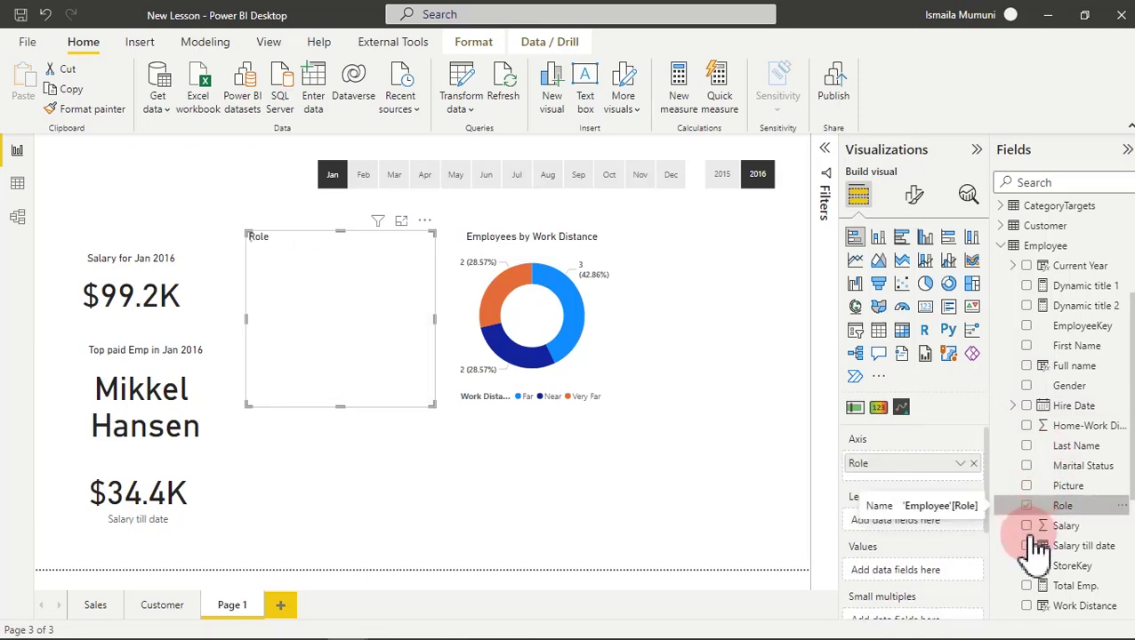
left_click(1031, 547)
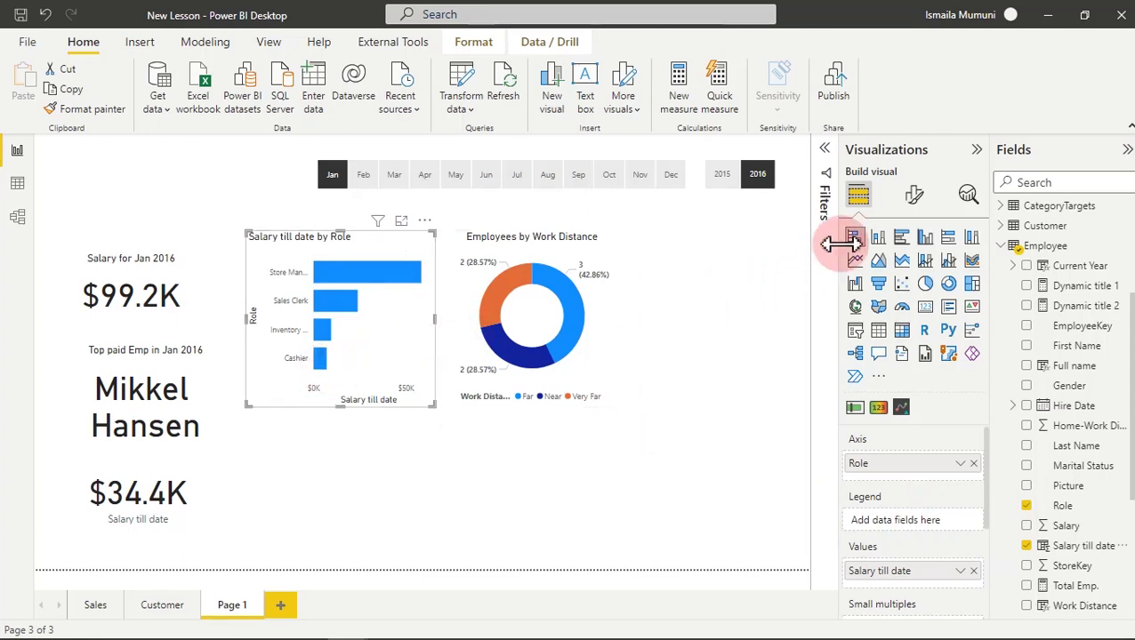
left_click(919, 195)
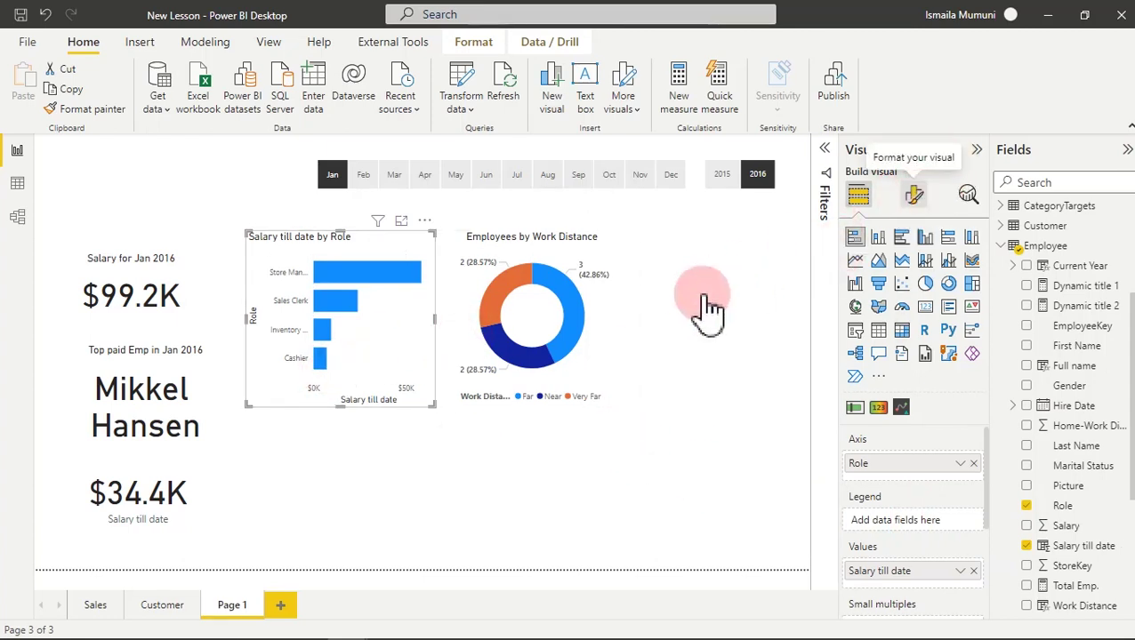
Copy the donut's formatting onto the bar chart, hide its Role axis title, and make role labels Segoe UI Bold.
left_click(620, 353)
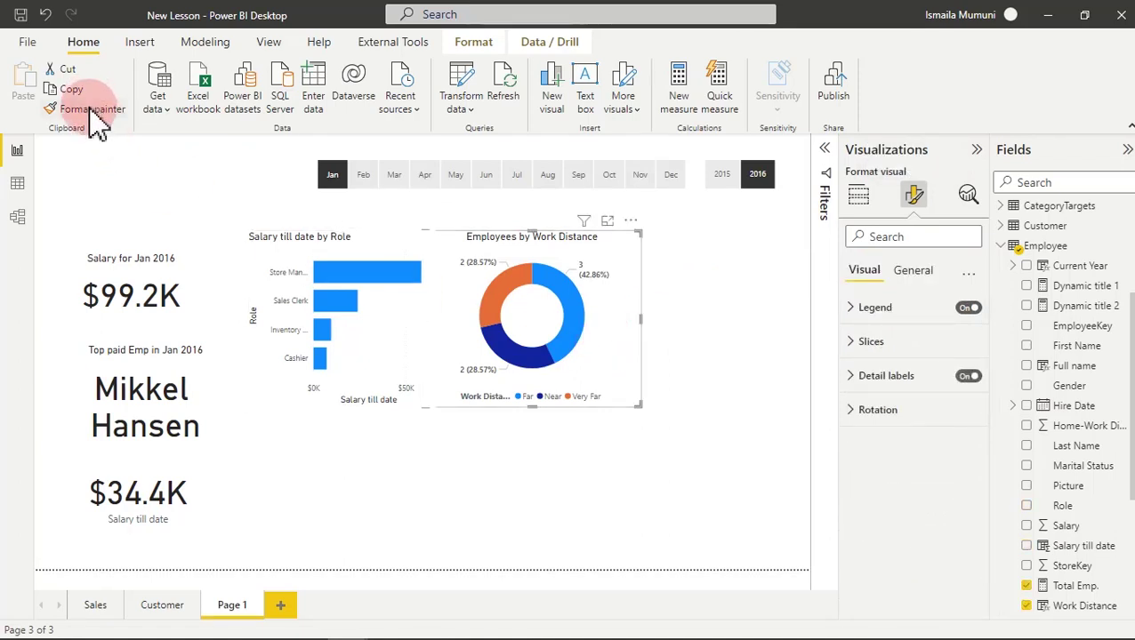
left_click(365, 235)
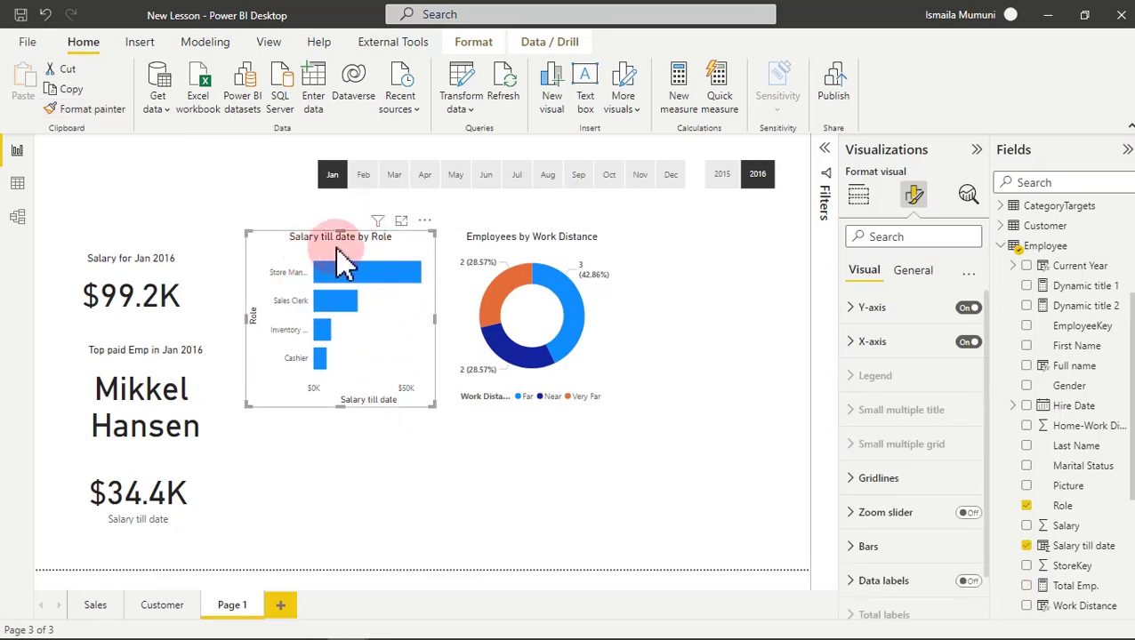
left_click(887, 317)
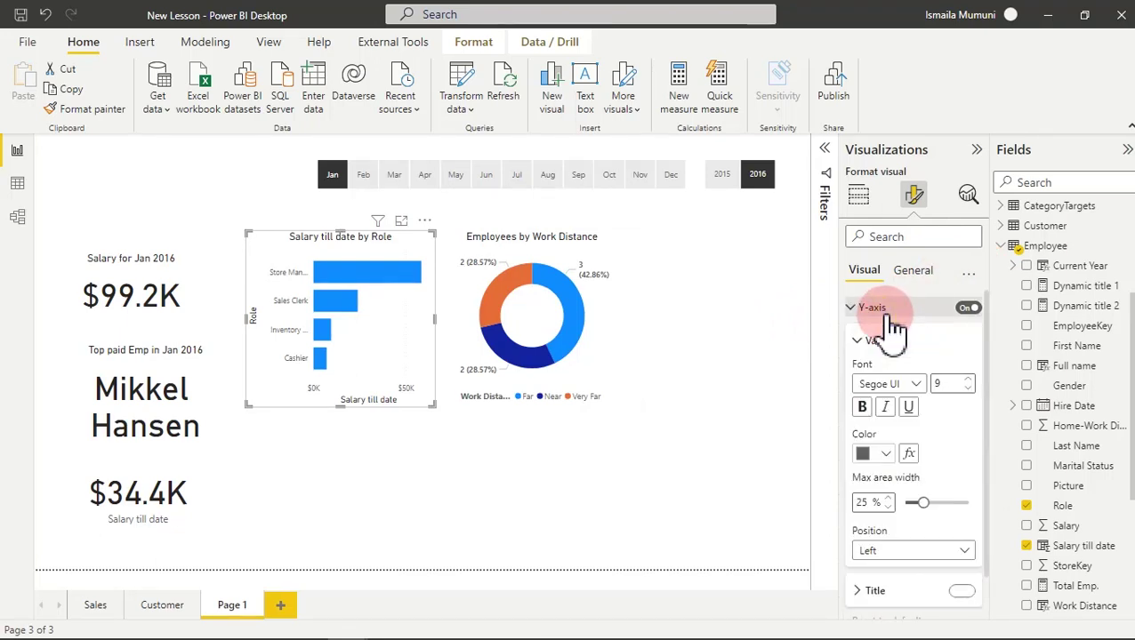
left_click(963, 592)
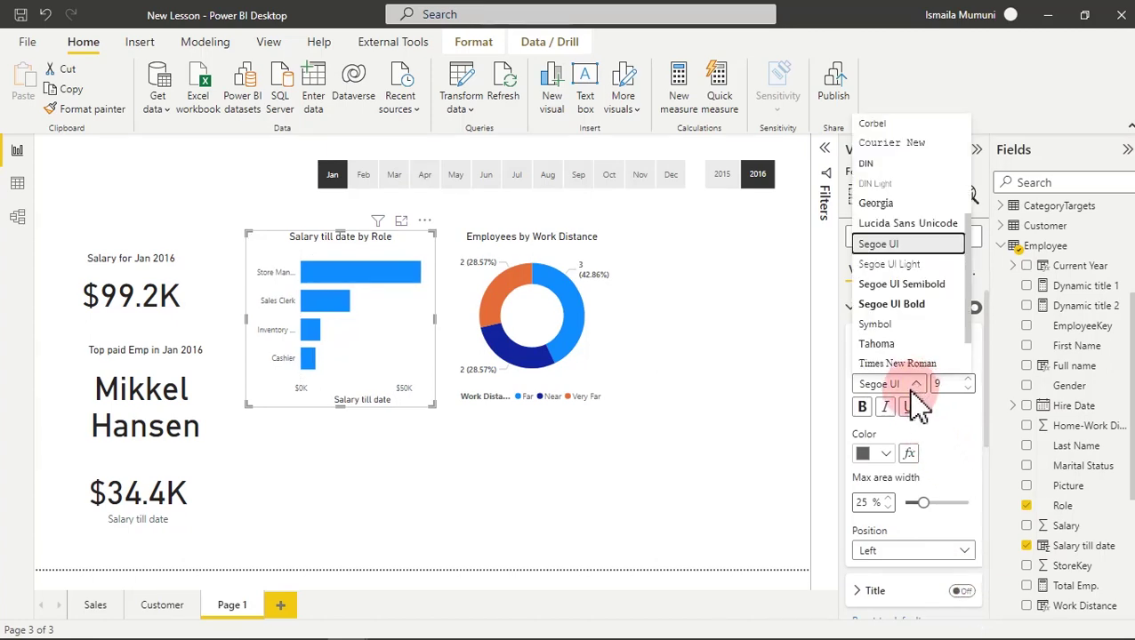
left_click(903, 305)
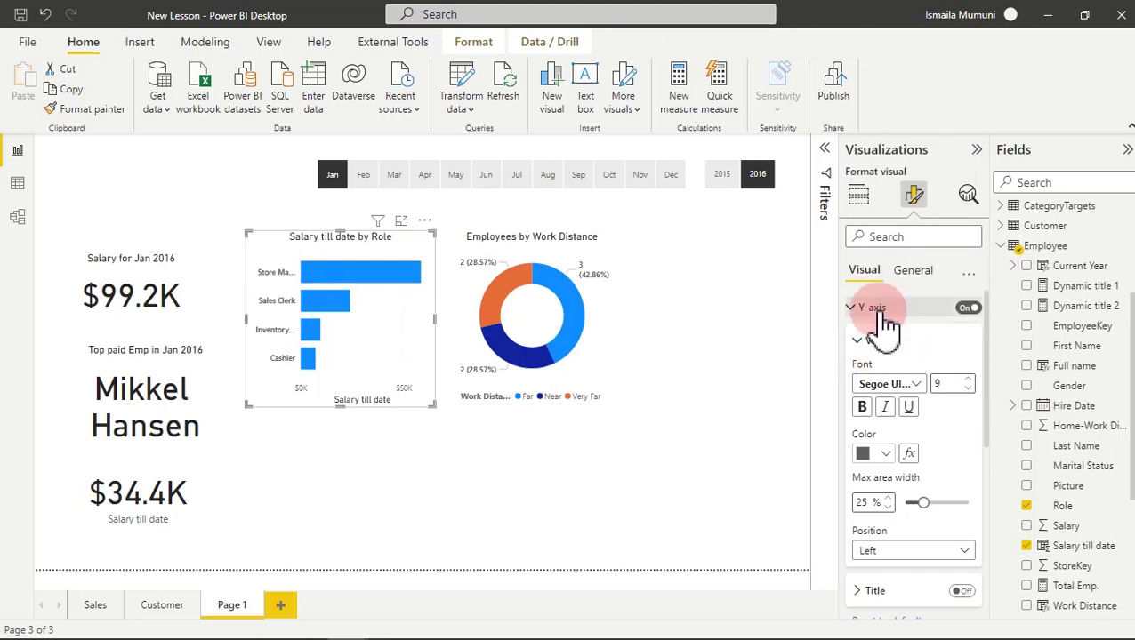
left_click(881, 311)
Hide the salary axis title and switch the bar chart's X-axis off.
left_click(876, 347)
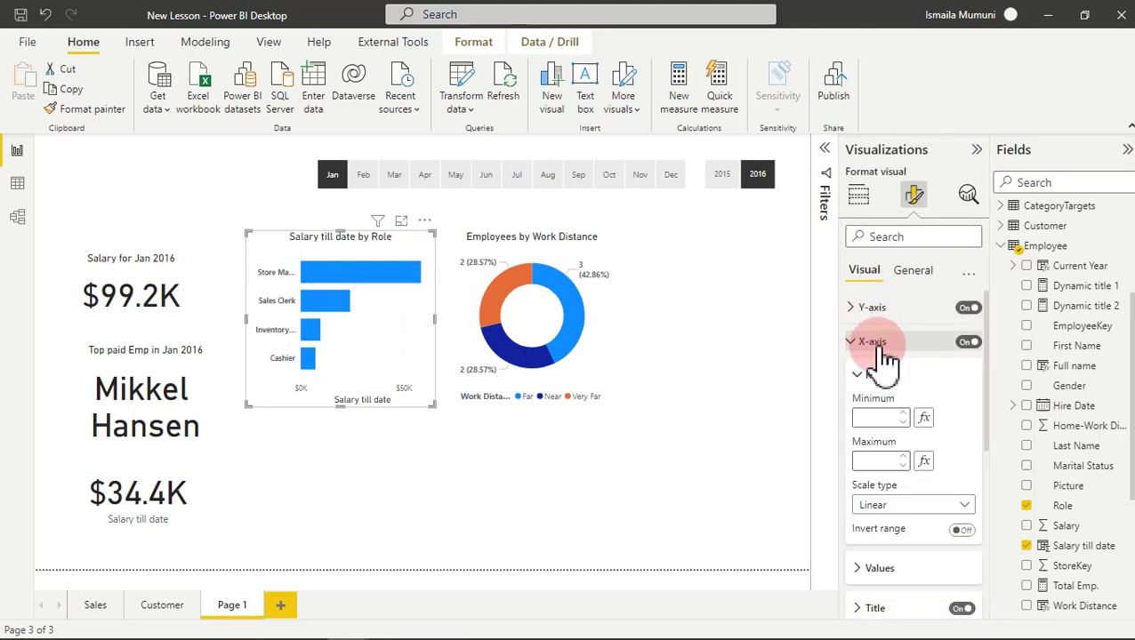
left_click(963, 610)
left_click(967, 342)
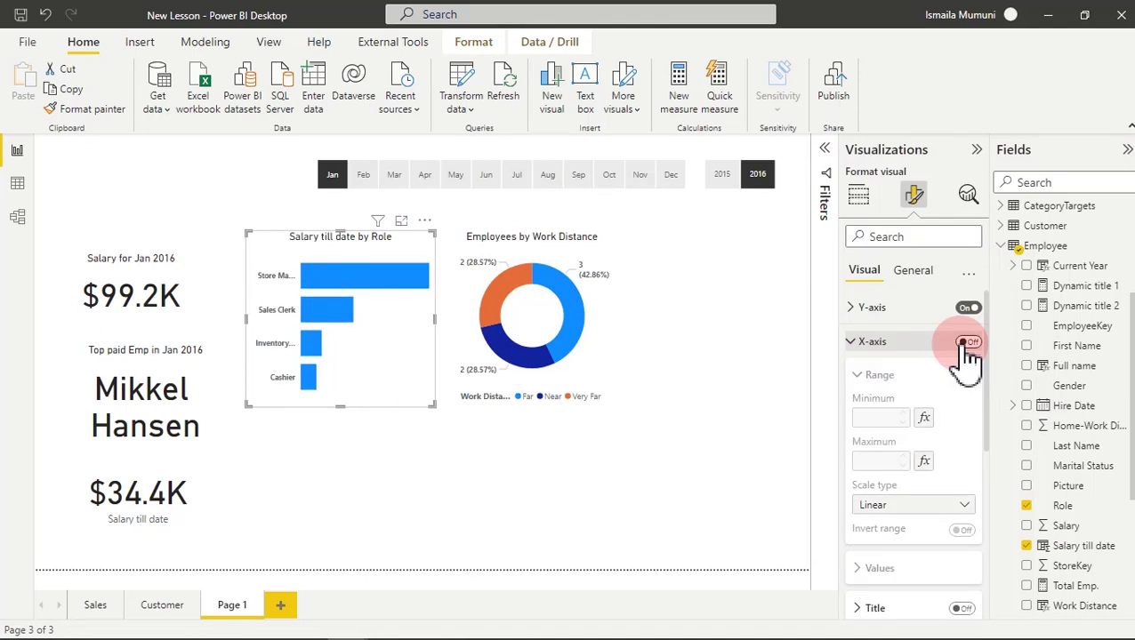
left_click(890, 345)
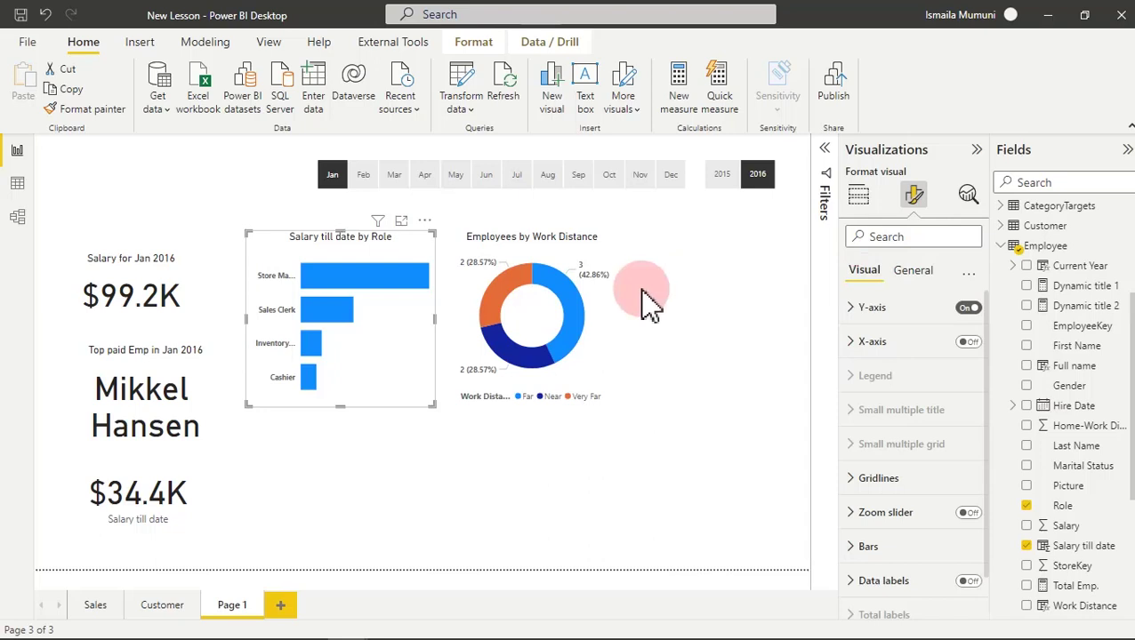
left_click(911, 283)
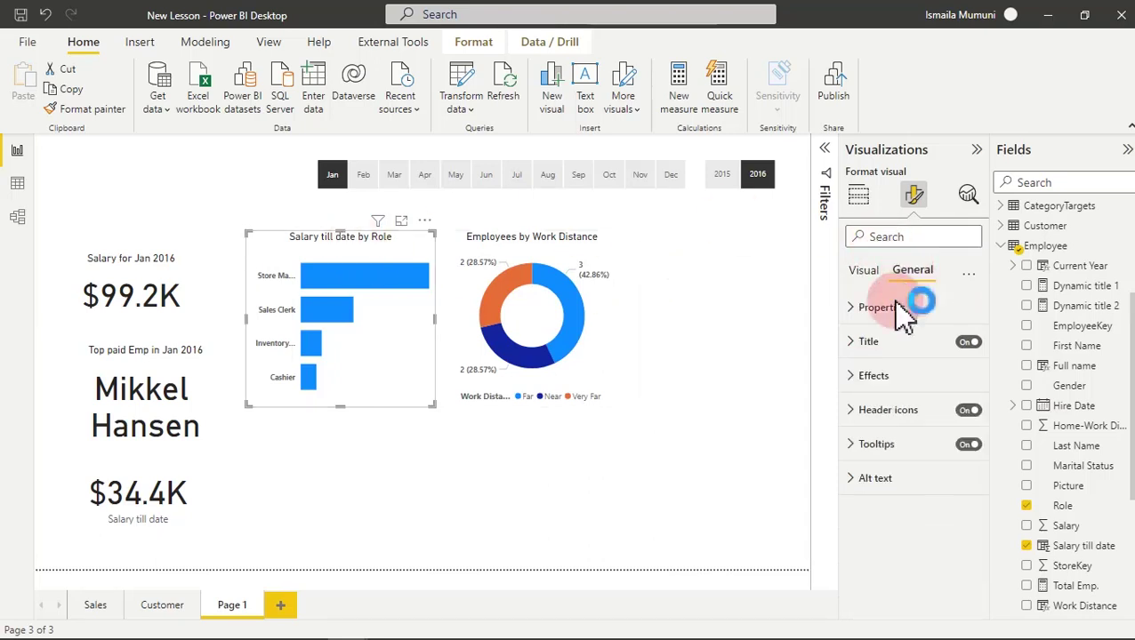
Set the bar chart's title text to 'Salary till Date by Roles'.
left_click(890, 356)
left_click(903, 391)
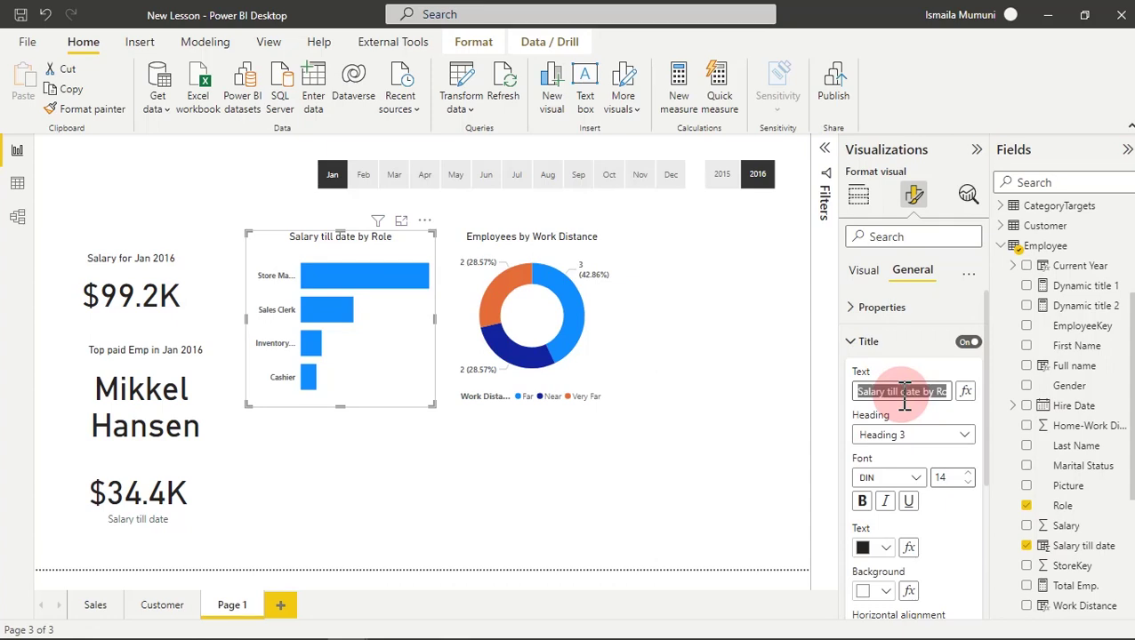
type("Salary till Date by Roles")
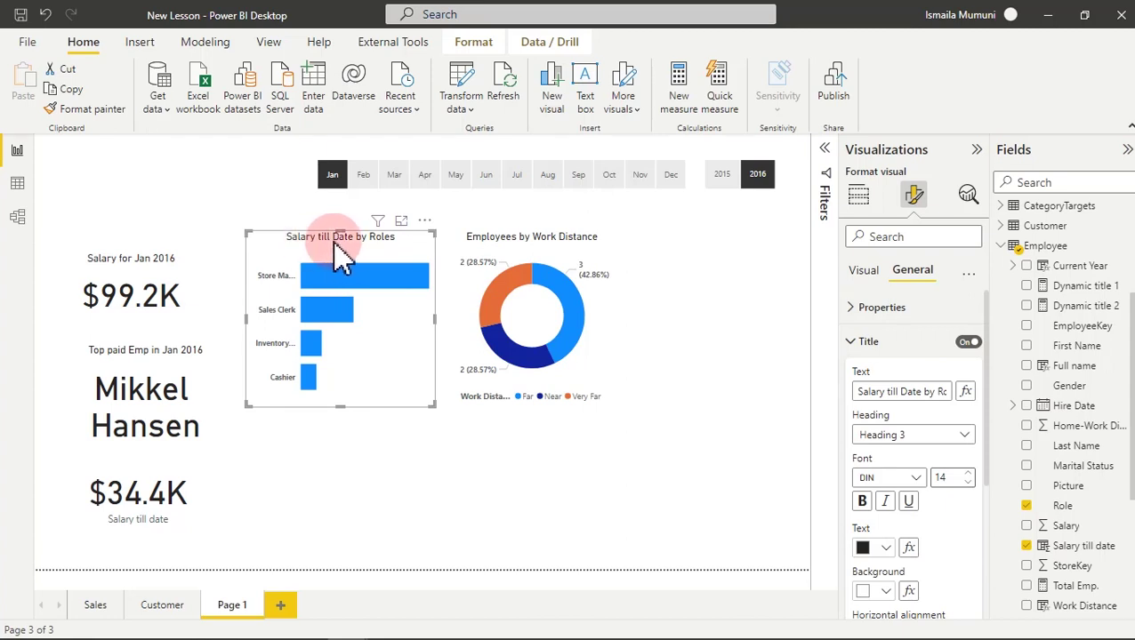
left_click(467, 507)
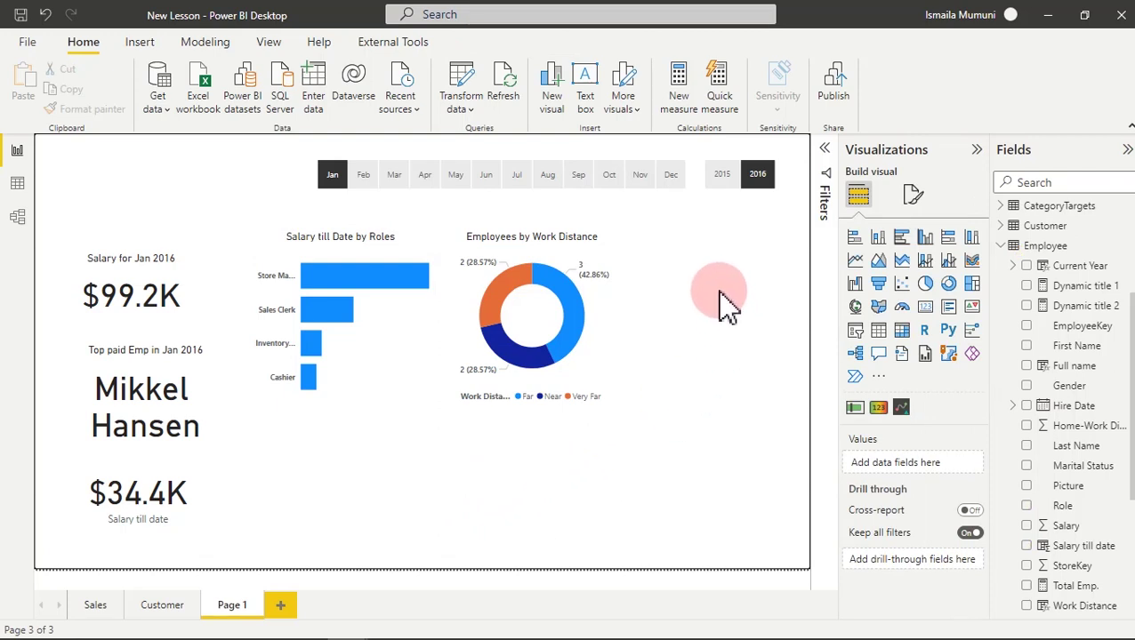
Duplicate the work-distance donut and try narrowing the copy, then delete the duplicate.
left_click(620, 336)
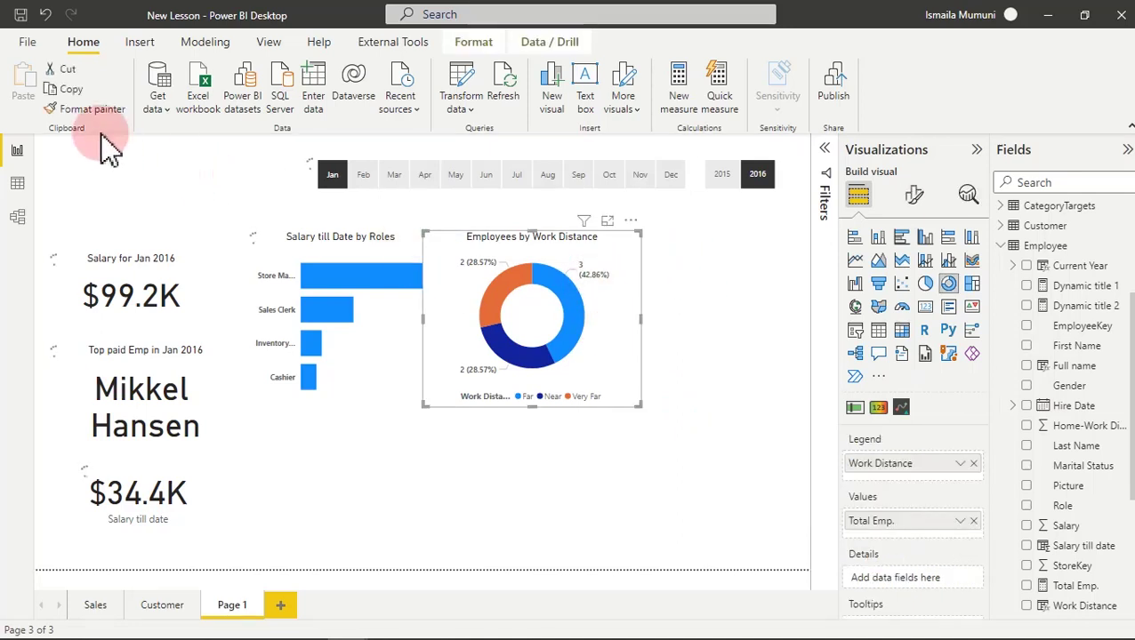
left_click(77, 93)
left_click(34, 85)
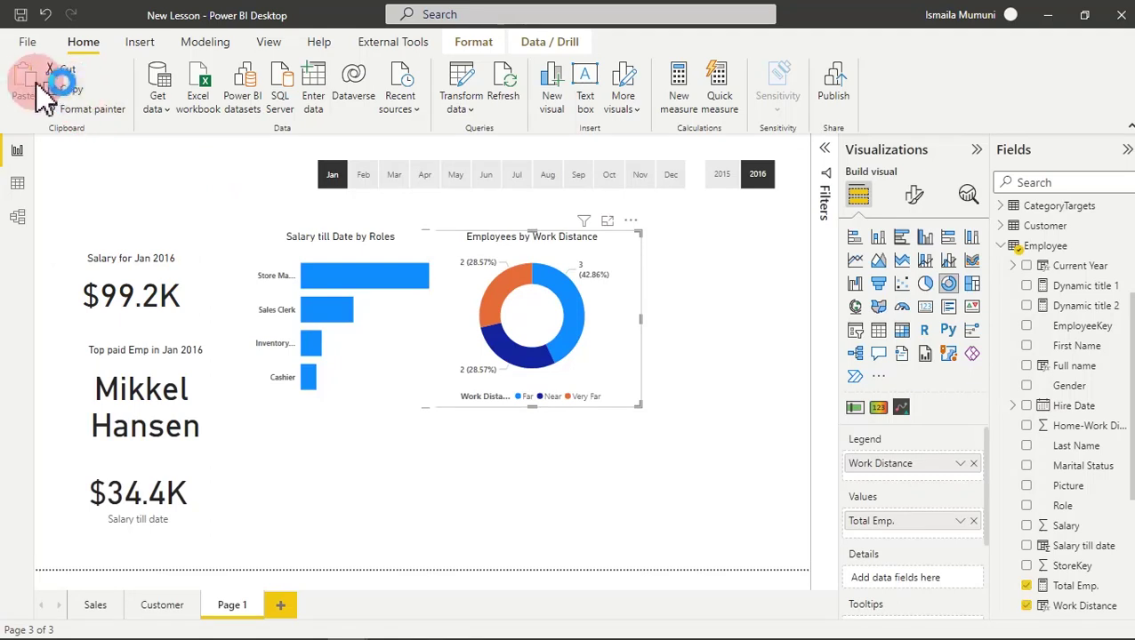
left_click_drag(625, 296, 803, 300)
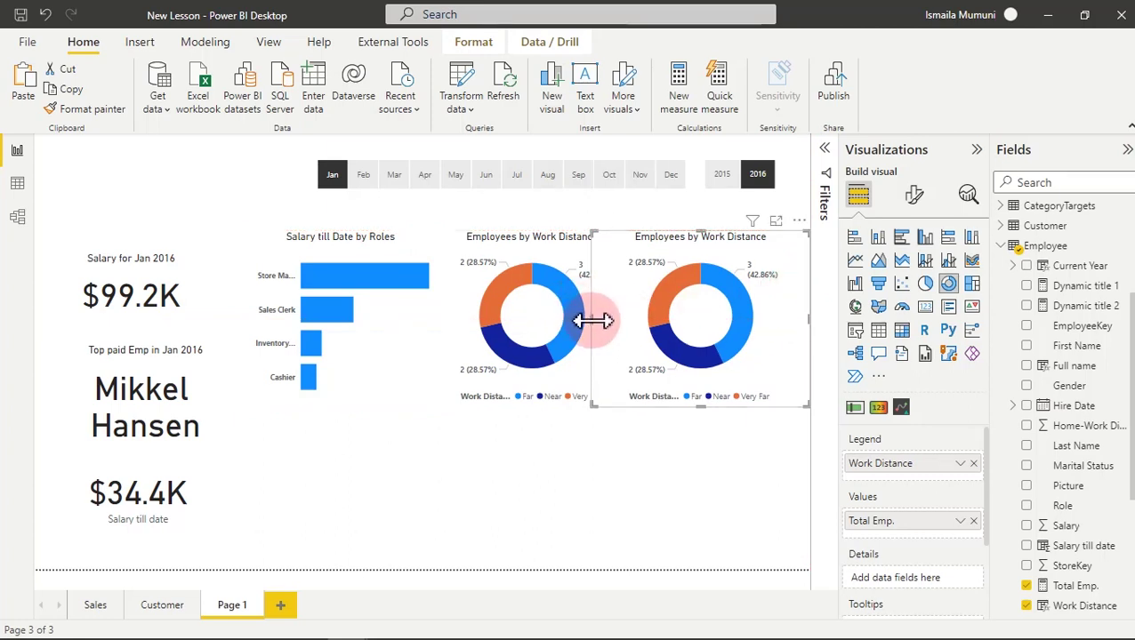
left_click_drag(600, 320, 639, 322)
left_click(708, 267)
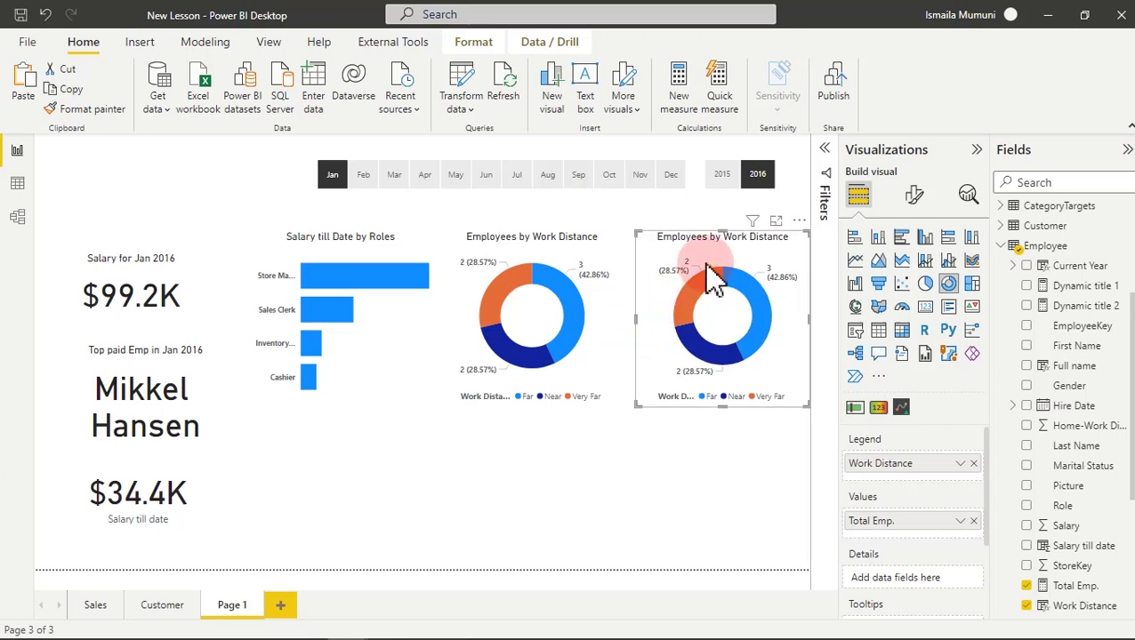
key("Delete")
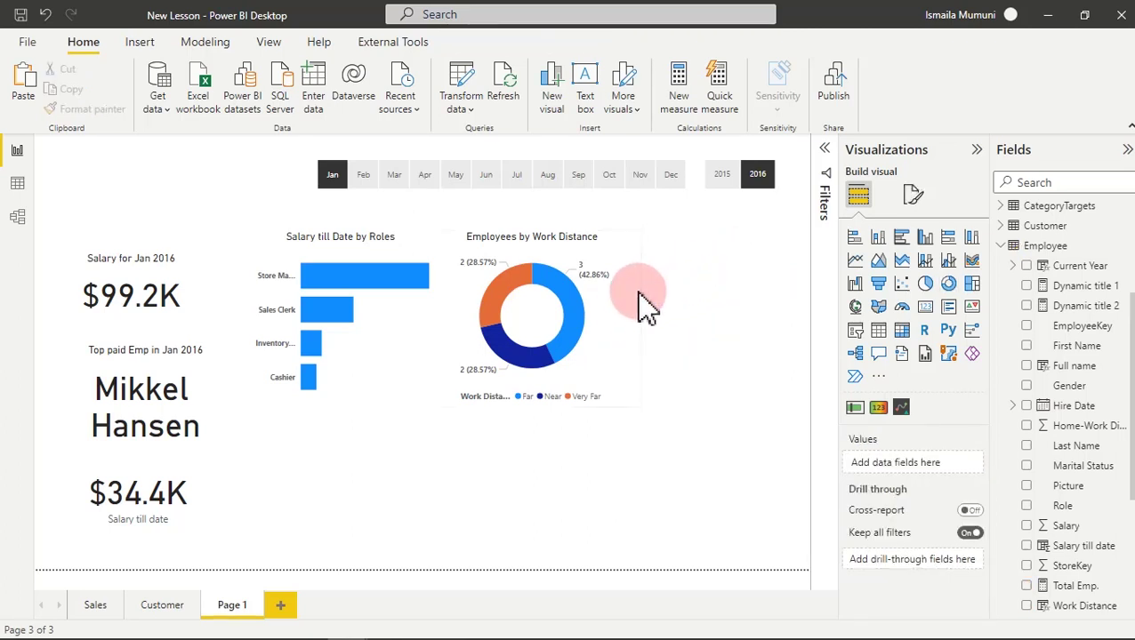
Narrow the original donut and place a pasted copy to its right.
left_click(630, 321)
left_click_drag(643, 322, 598, 321)
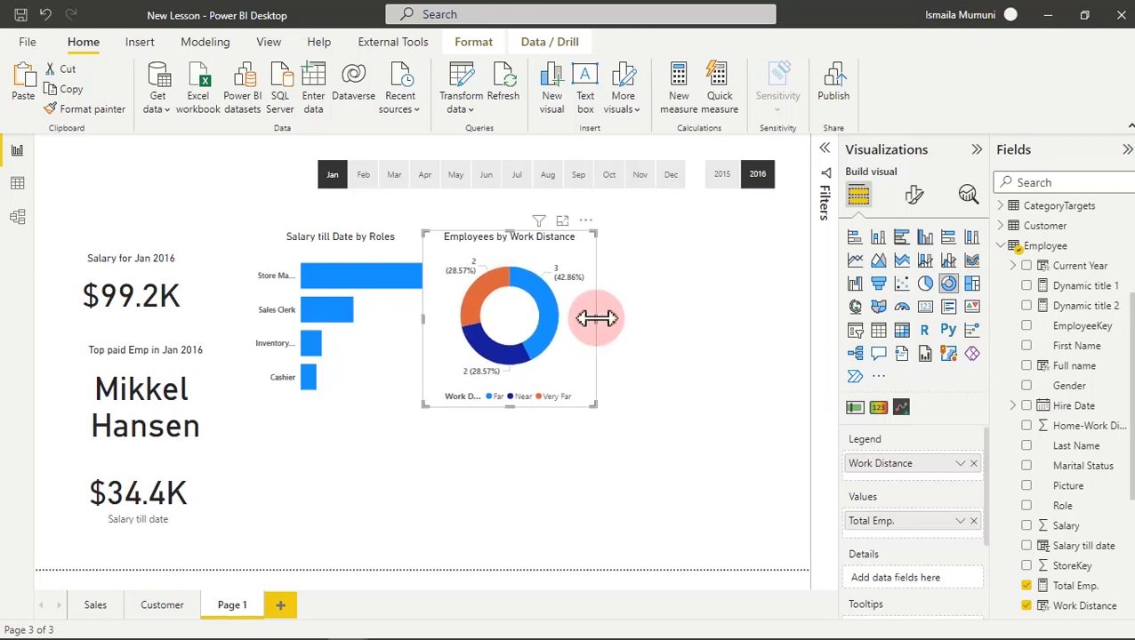
left_click(31, 89)
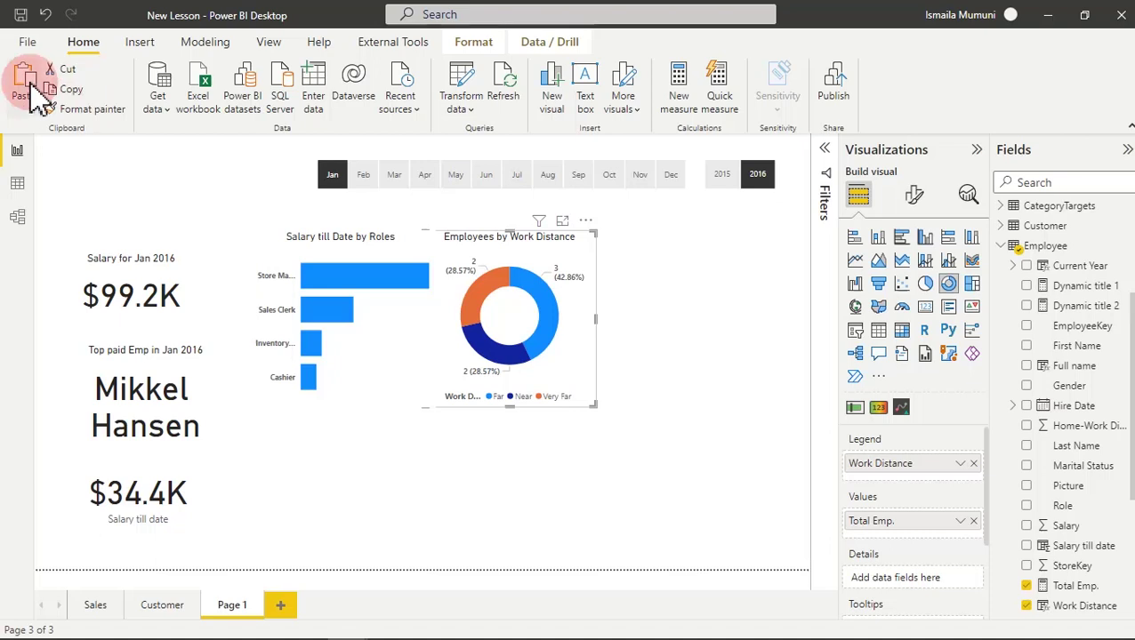
left_click_drag(524, 374, 731, 326)
left_click(1081, 324)
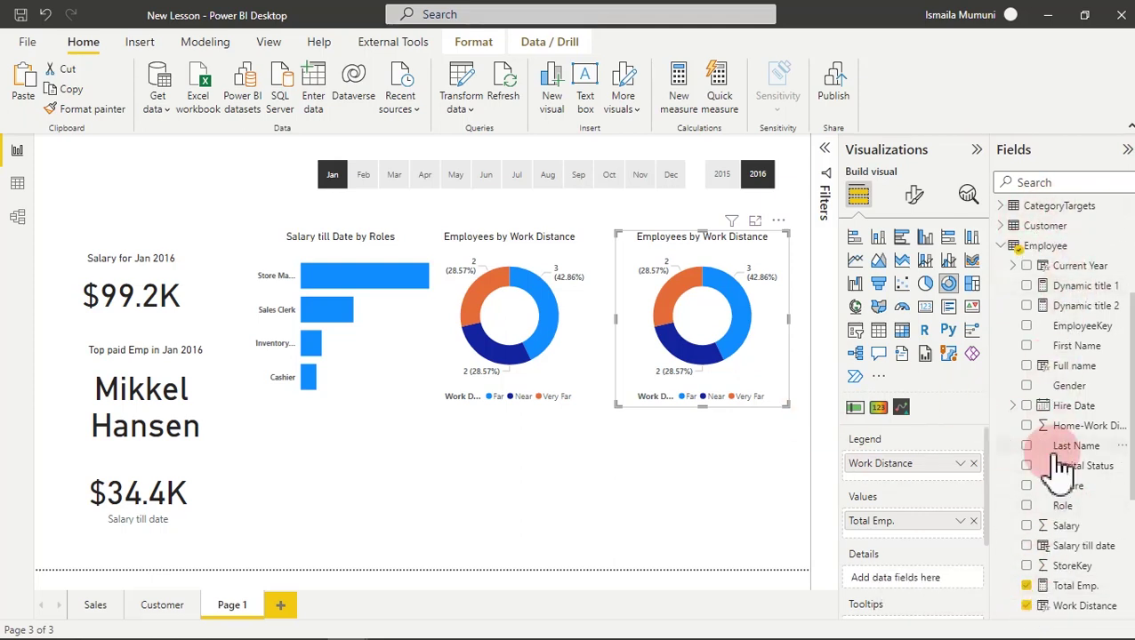
Replace Work Distance with EmployeeAbsences Reason on the copied donut, showing Illness and Vacation.
left_click(1030, 609)
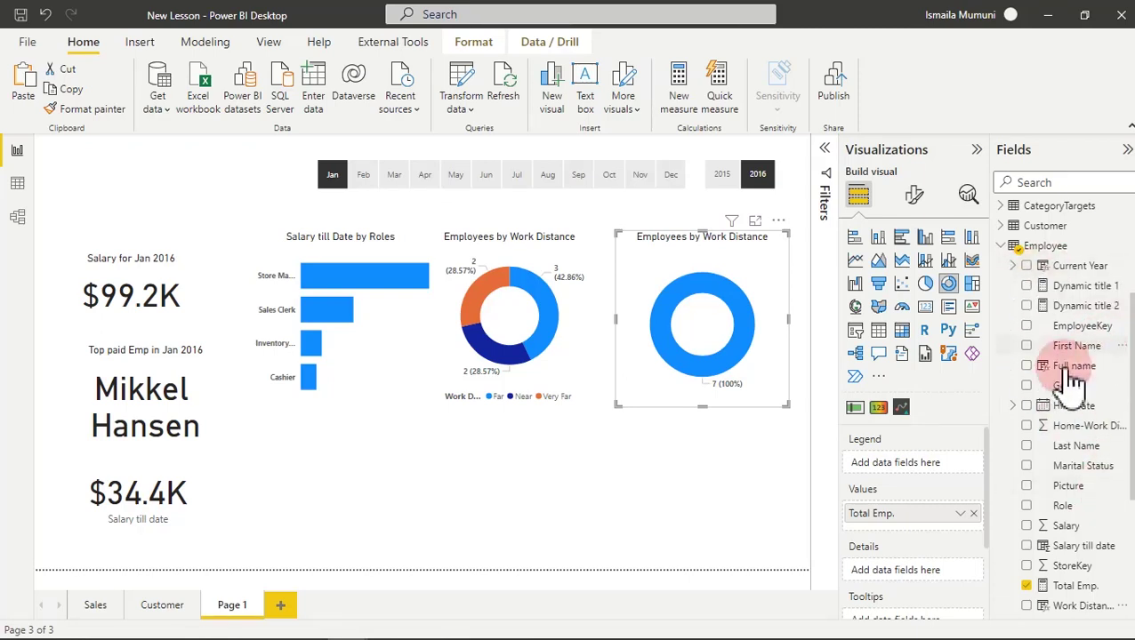
left_click(1005, 246)
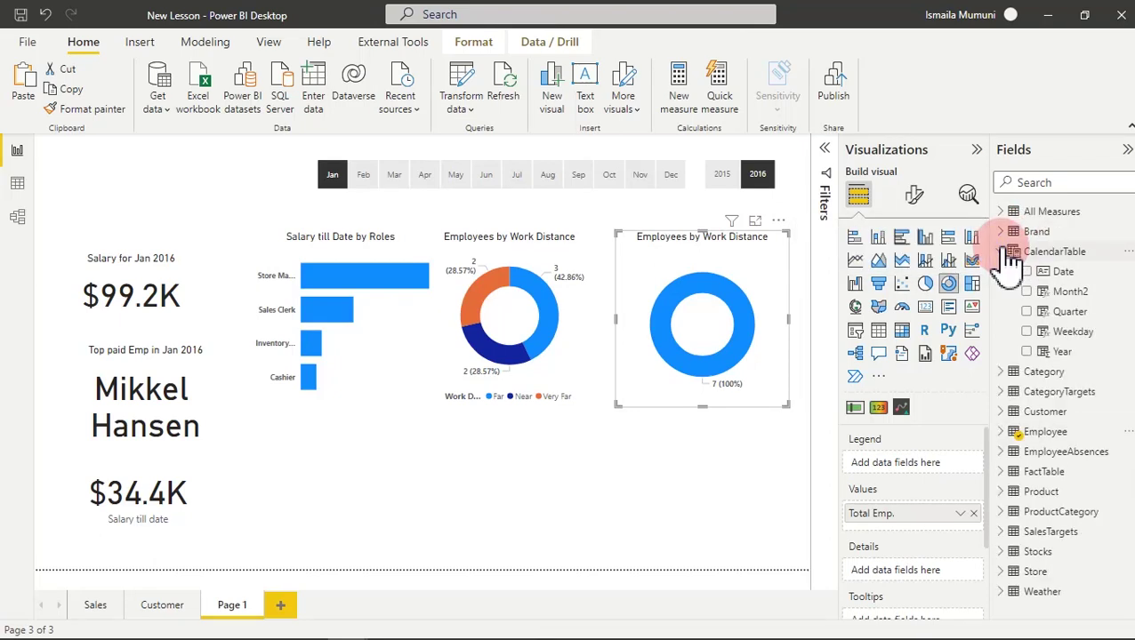
left_click(1006, 249)
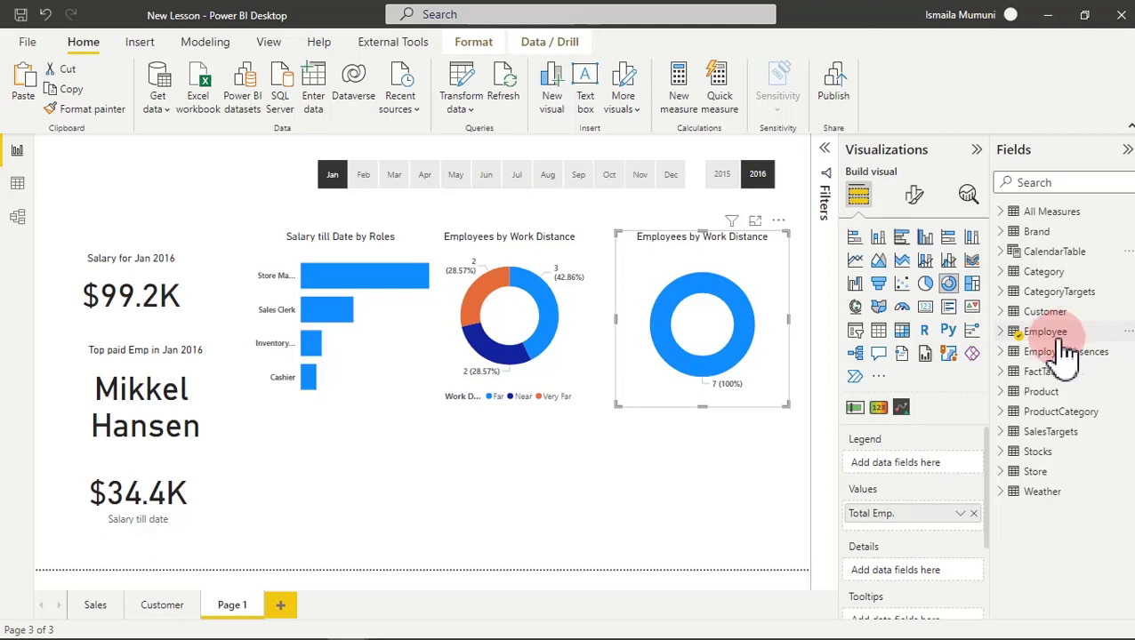
left_click(1023, 353)
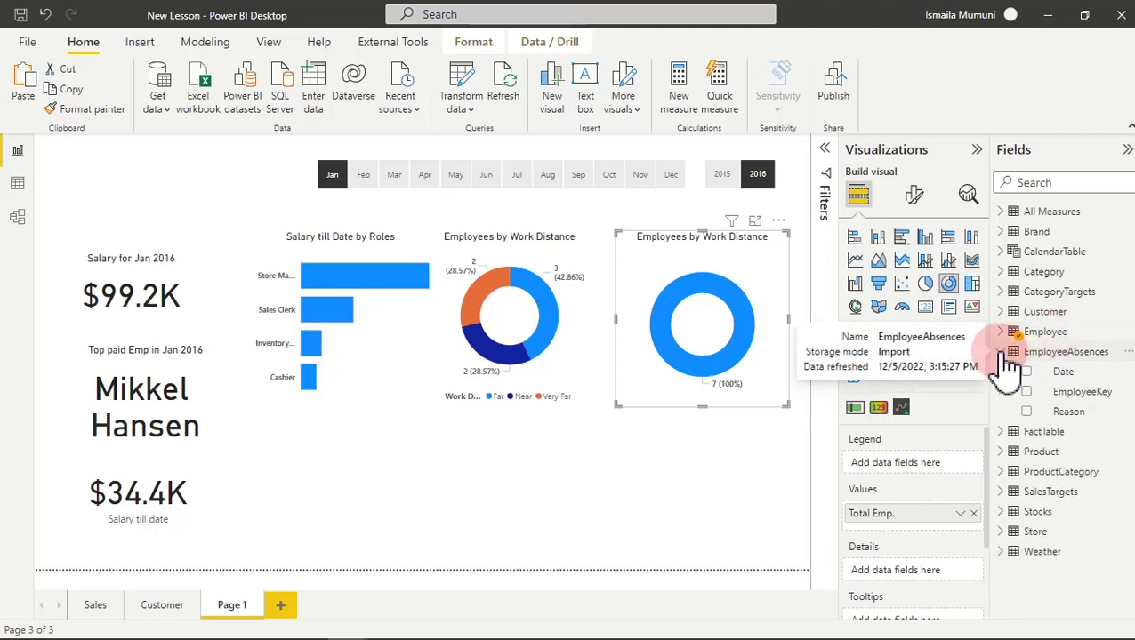
left_click(1030, 413)
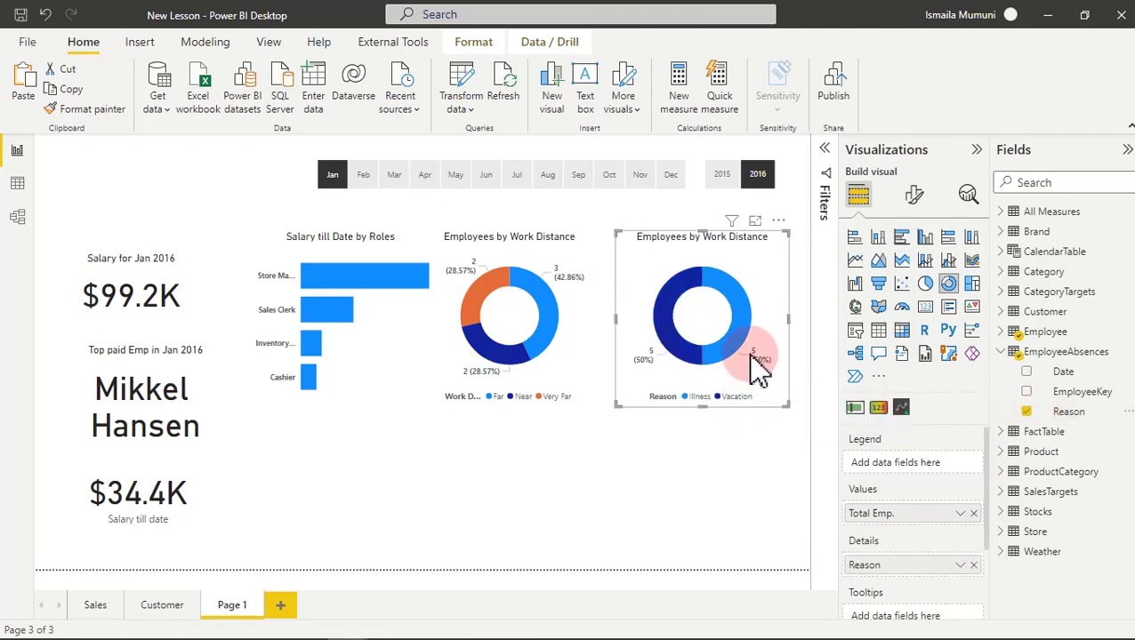
left_click(916, 194)
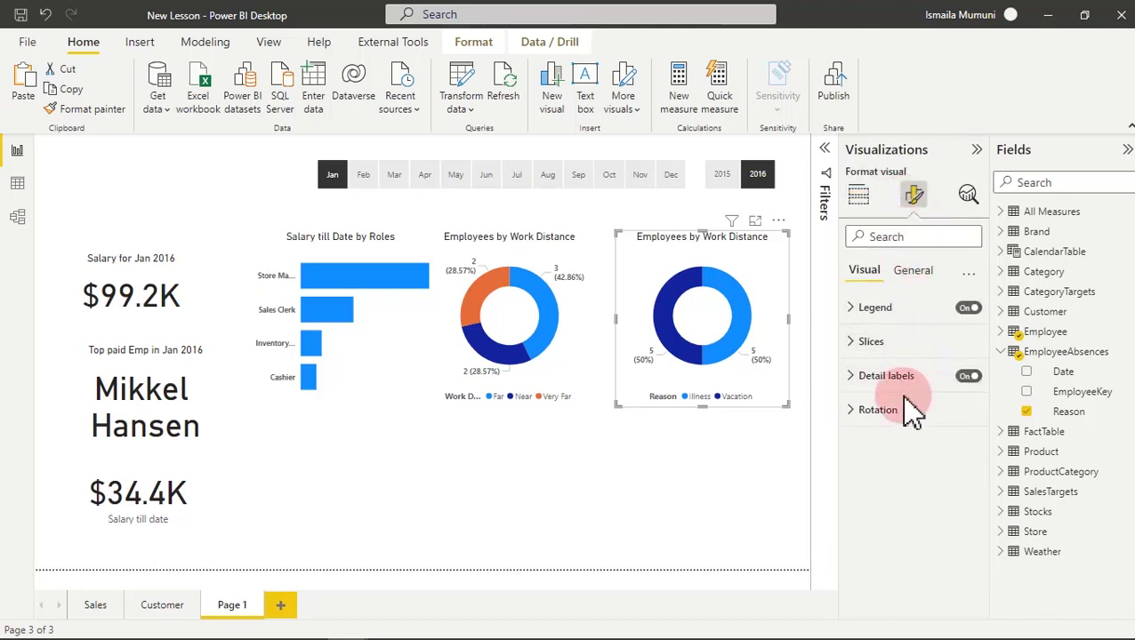
Hide the legend title on both the copied donut and the work-distance donut.
left_click(904, 308)
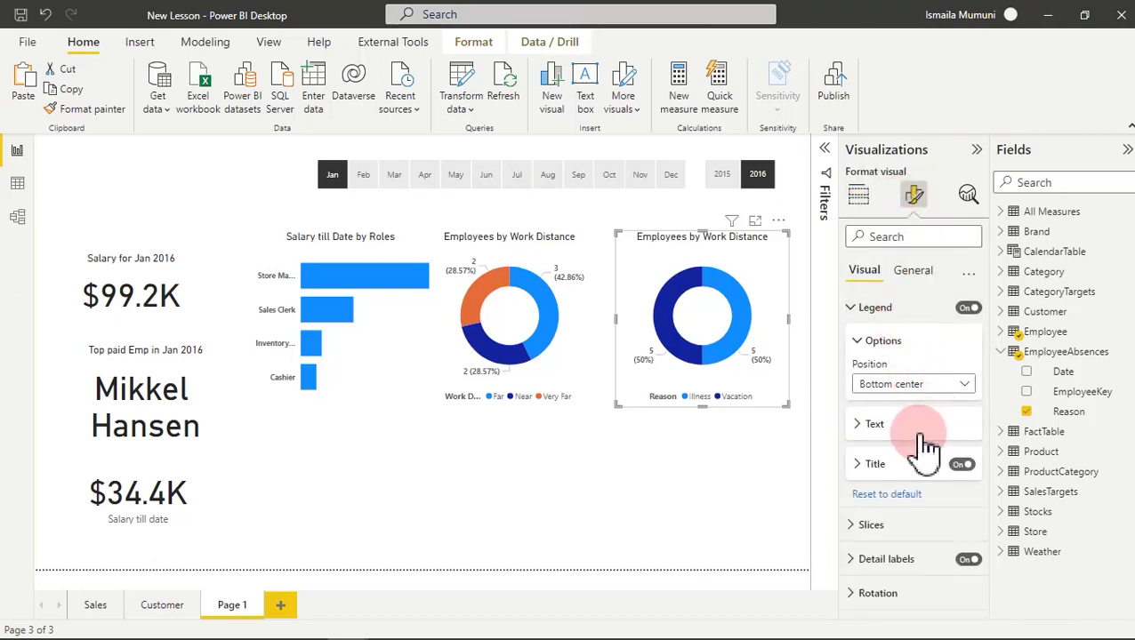
left_click(964, 467)
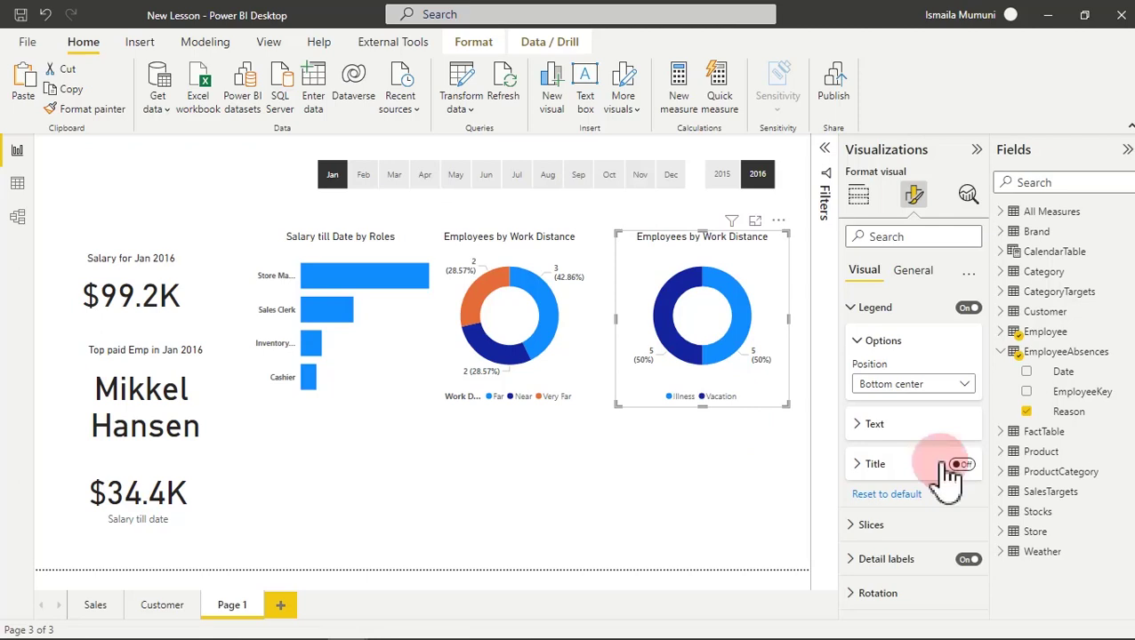
left_click(558, 391)
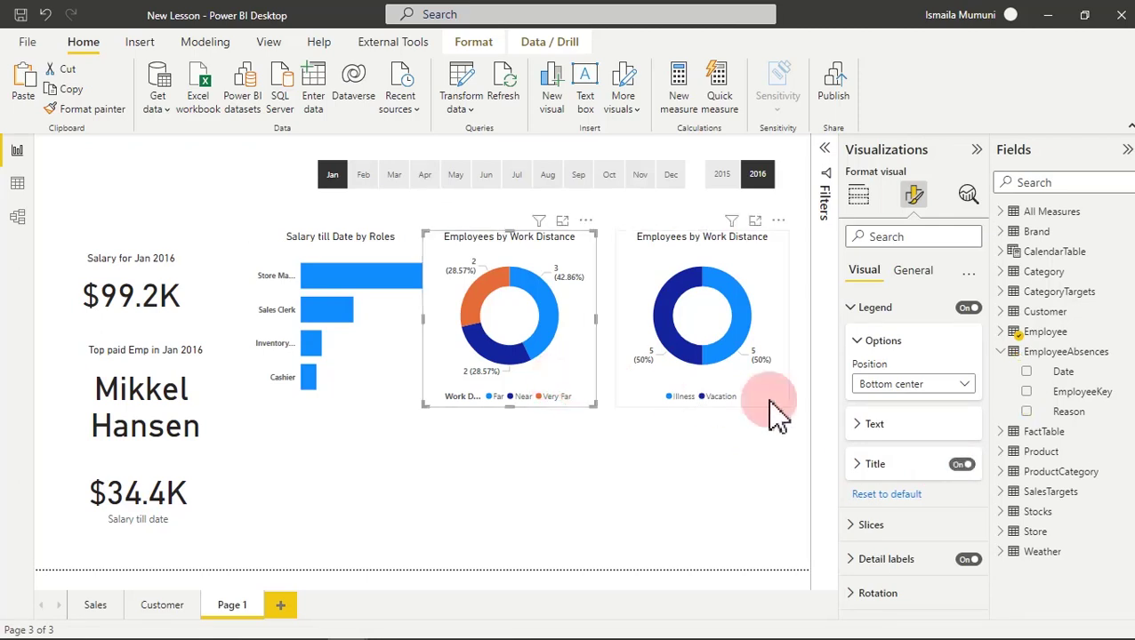
left_click(963, 466)
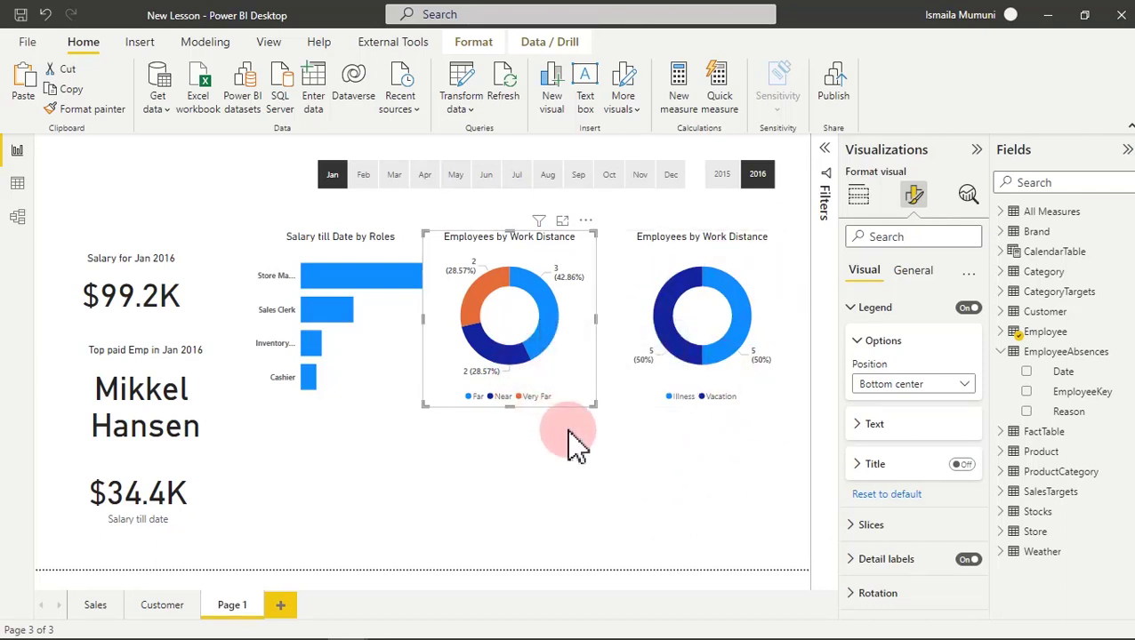
Retitle the copied donut 'Employees by Absence Reasons'.
left_click(692, 267)
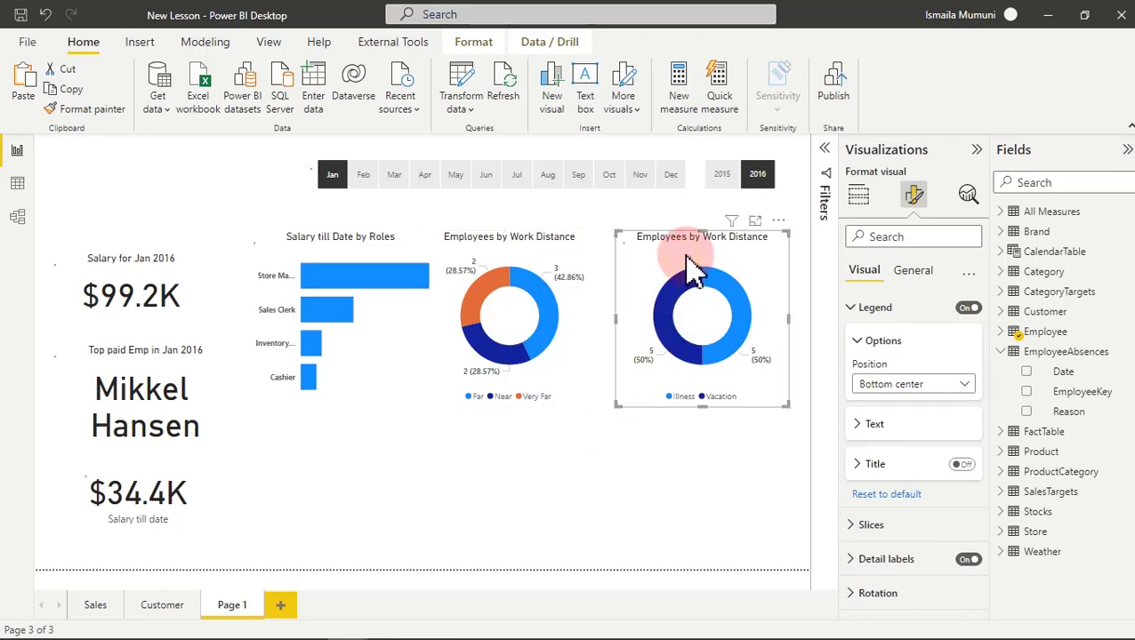
left_click(916, 272)
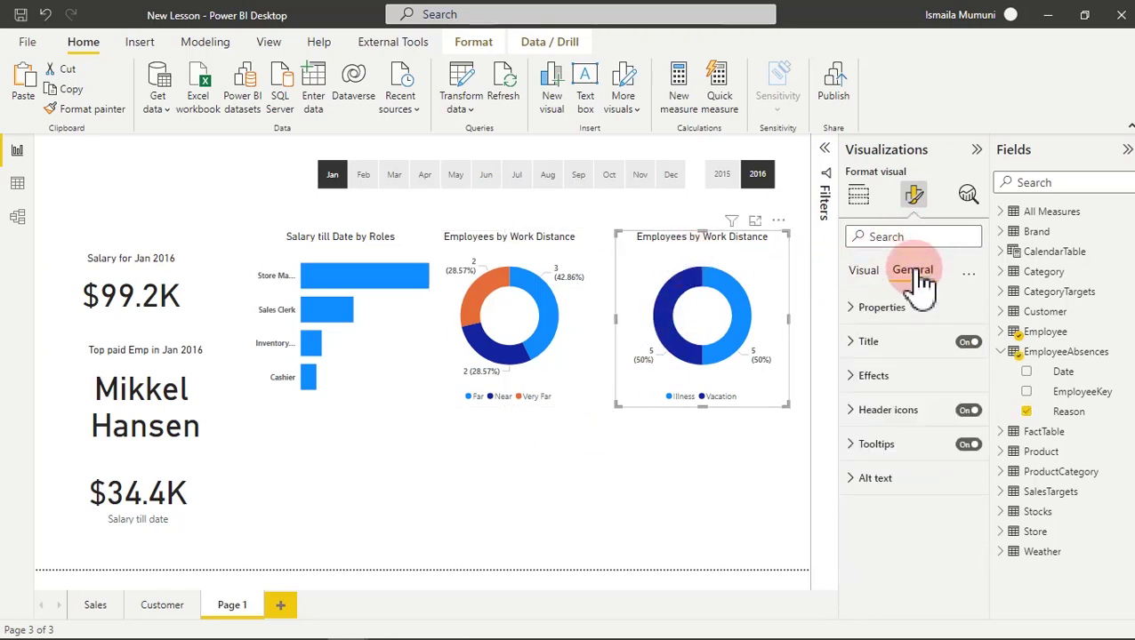
left_click(910, 351)
left_click(925, 398)
key("ctrl+a")
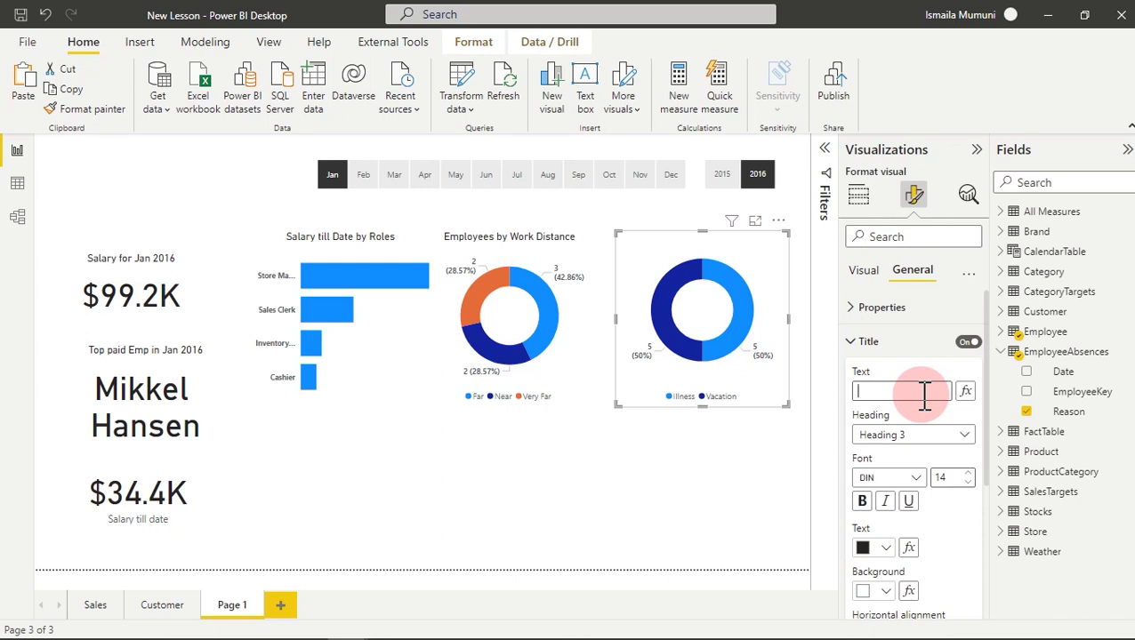
left_click(750, 485)
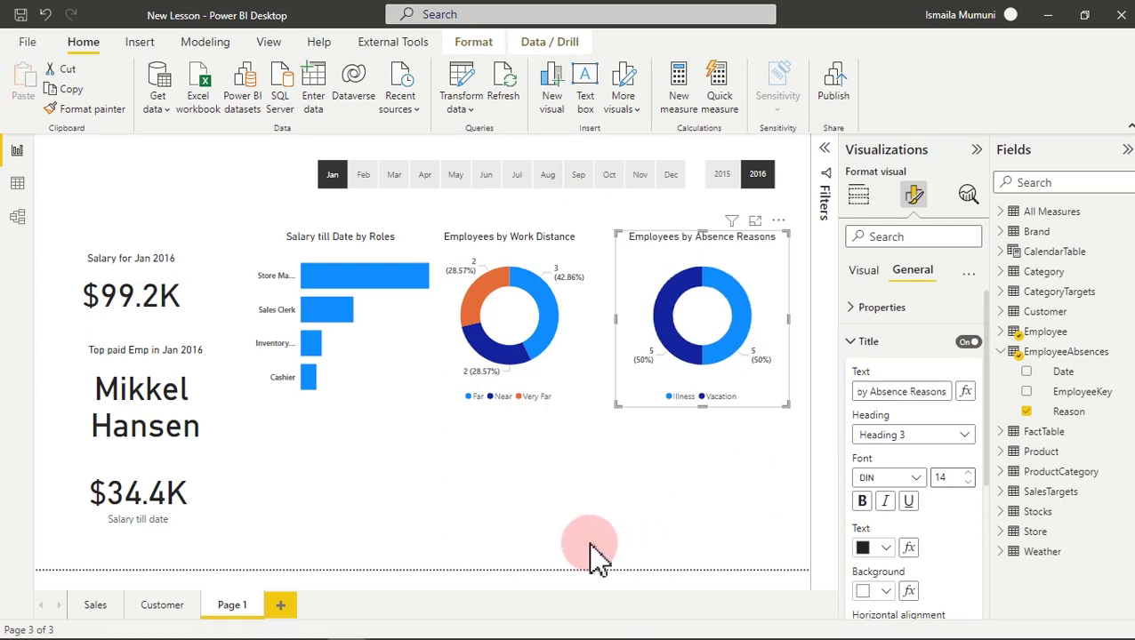
left_click(442, 532)
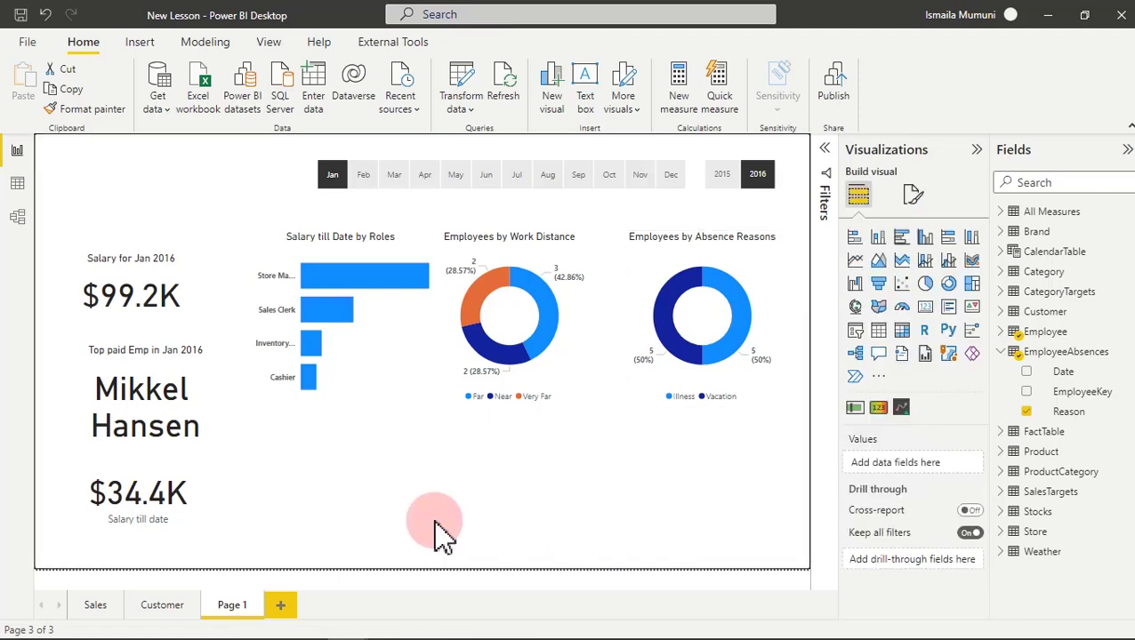
Paste the Employee Dashboard heading and add a stacked column chart, adjusting its height.
key("ctrl+v")
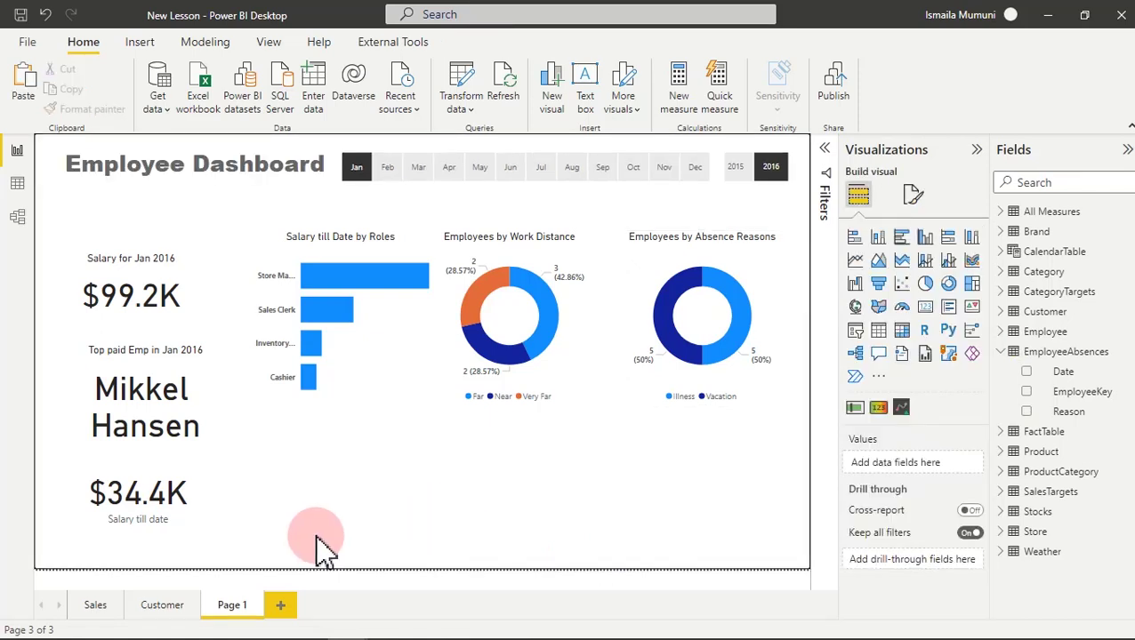
left_click(880, 239)
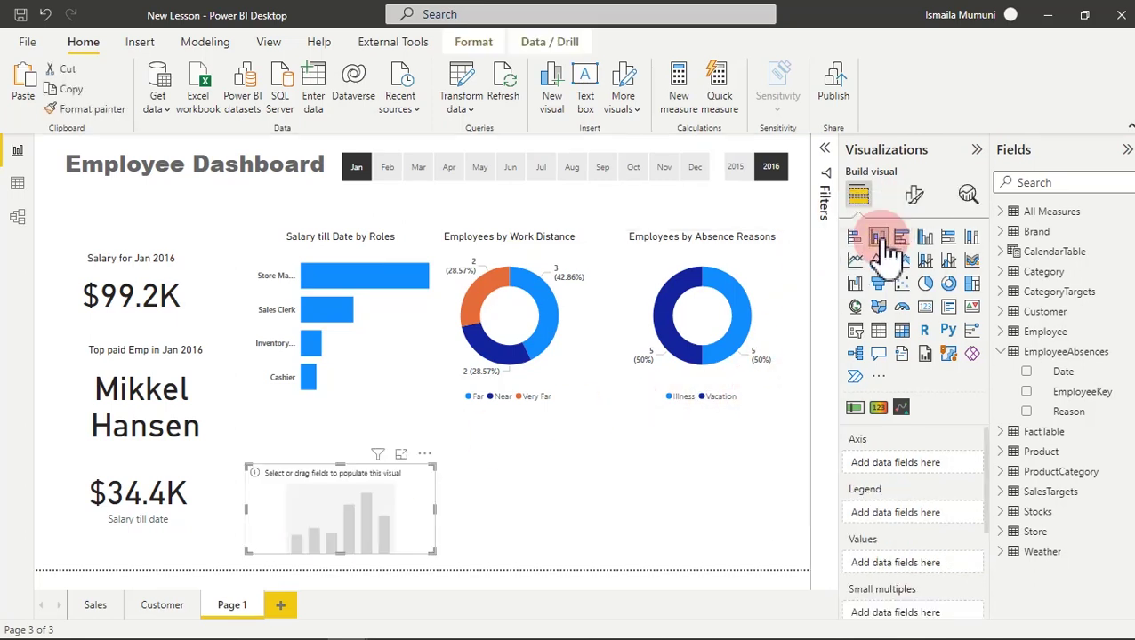
left_click_drag(343, 464, 342, 439)
left_click(748, 481)
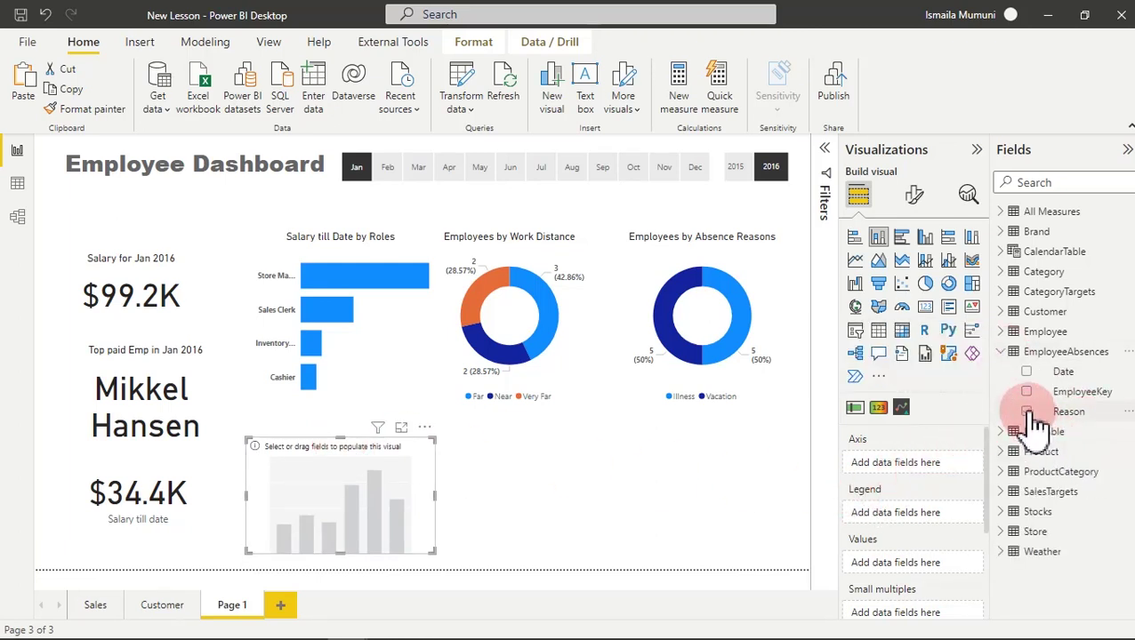
Plot Total Emp. by Role in the new column chart.
left_click(1028, 413)
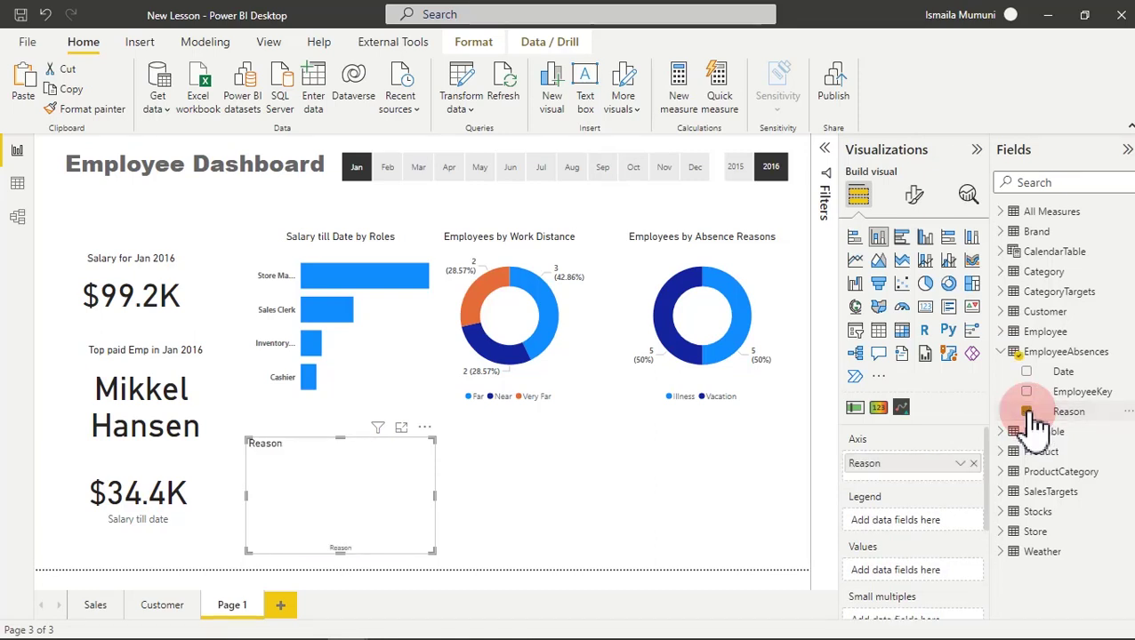
left_click(1027, 412)
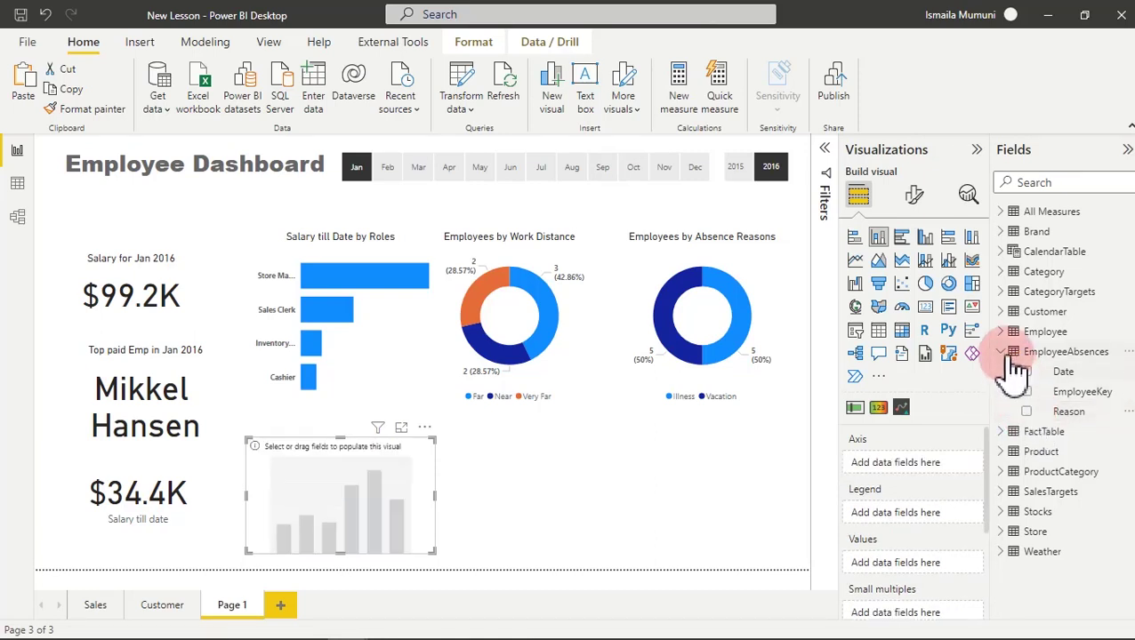
left_click(1014, 354)
left_click(1010, 333)
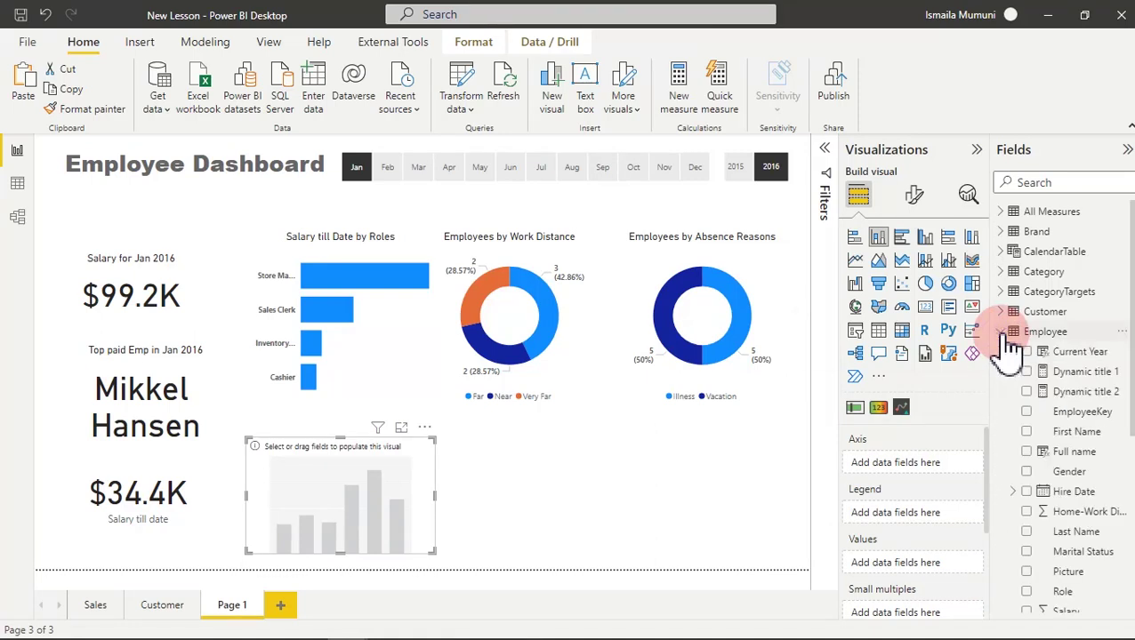
left_click_drag(1068, 596, 1025, 602)
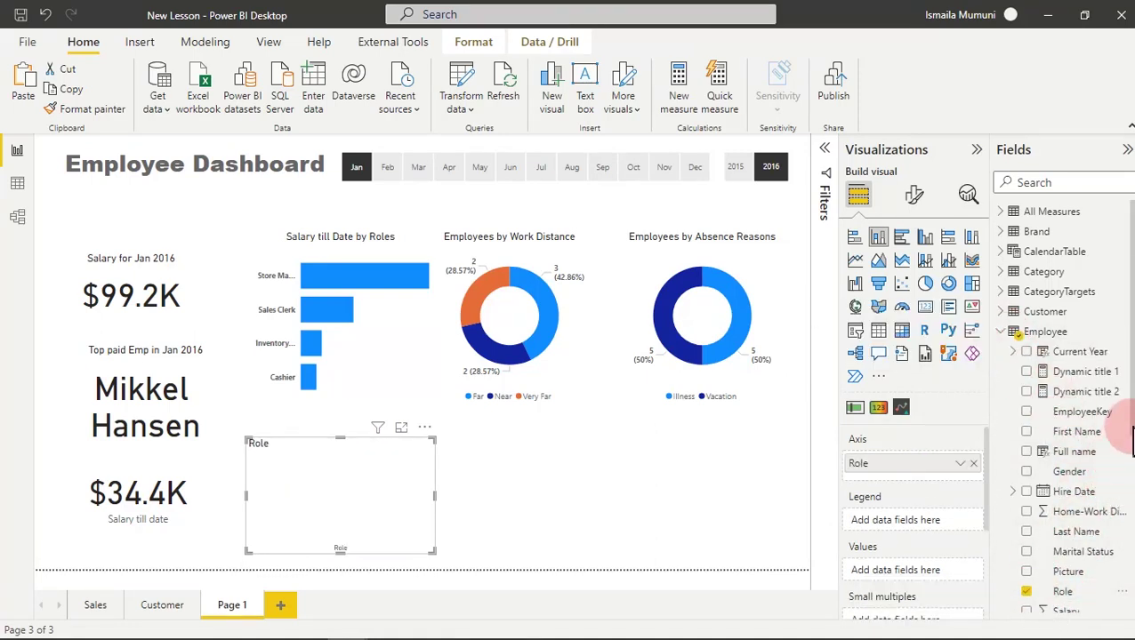
scroll(1112, 476, "down", 3)
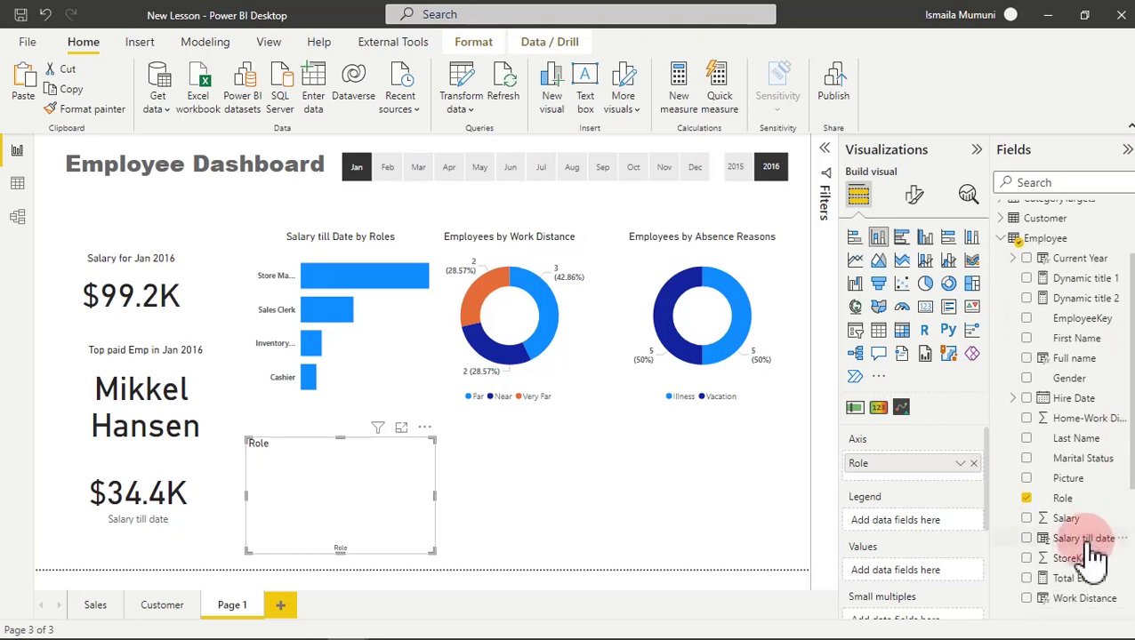
left_click(1029, 580)
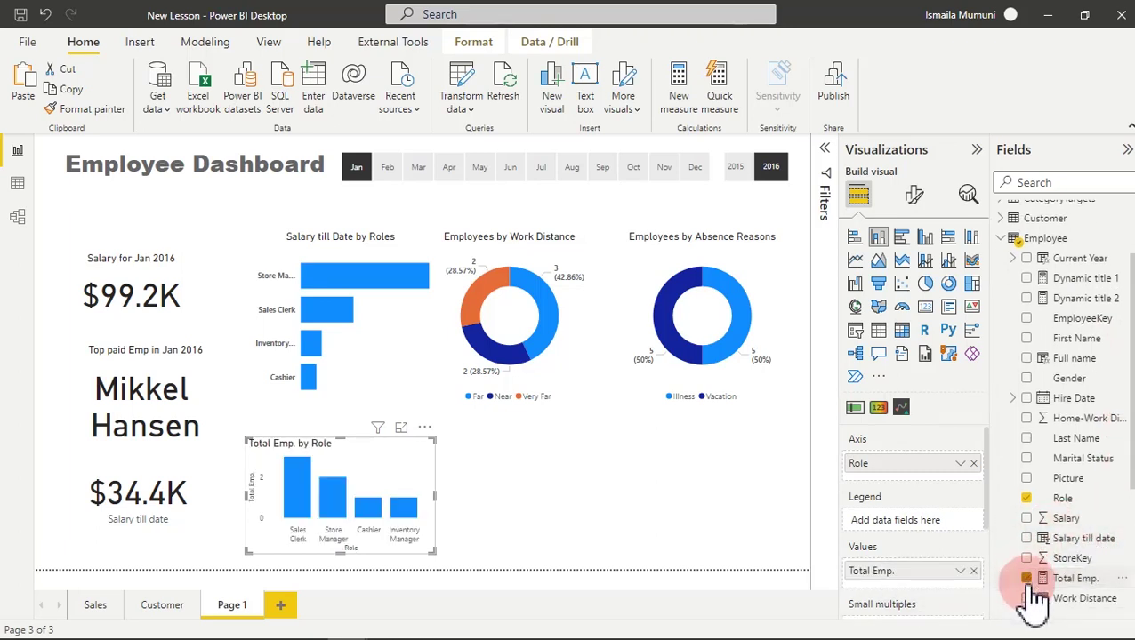
left_click(401, 430)
mouse_move(205, 365)
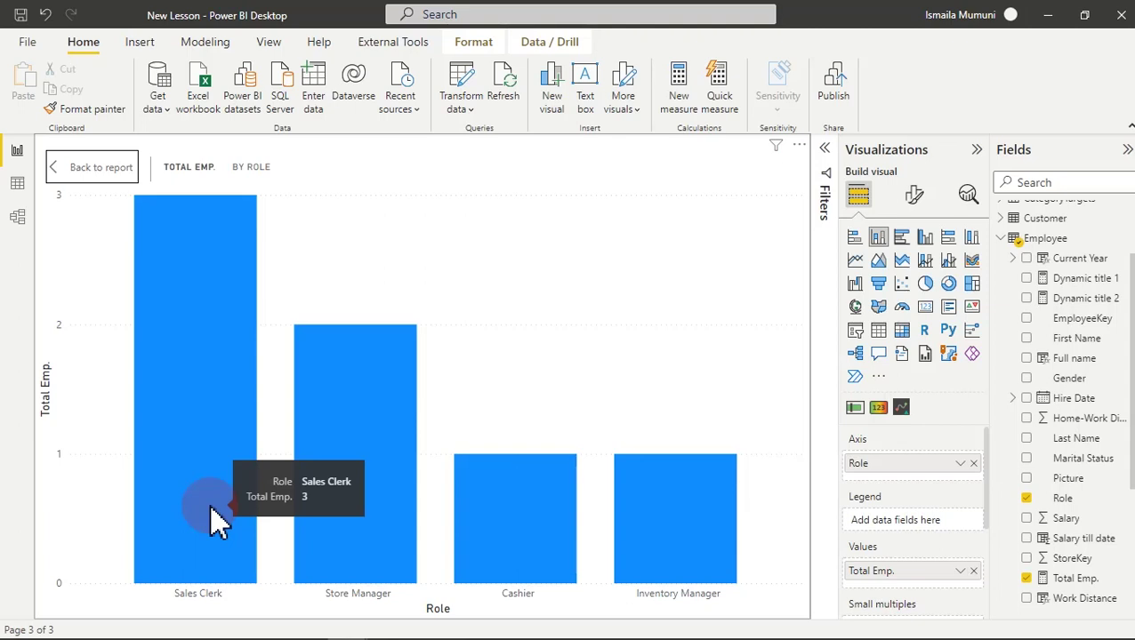
mouse_move(302, 498)
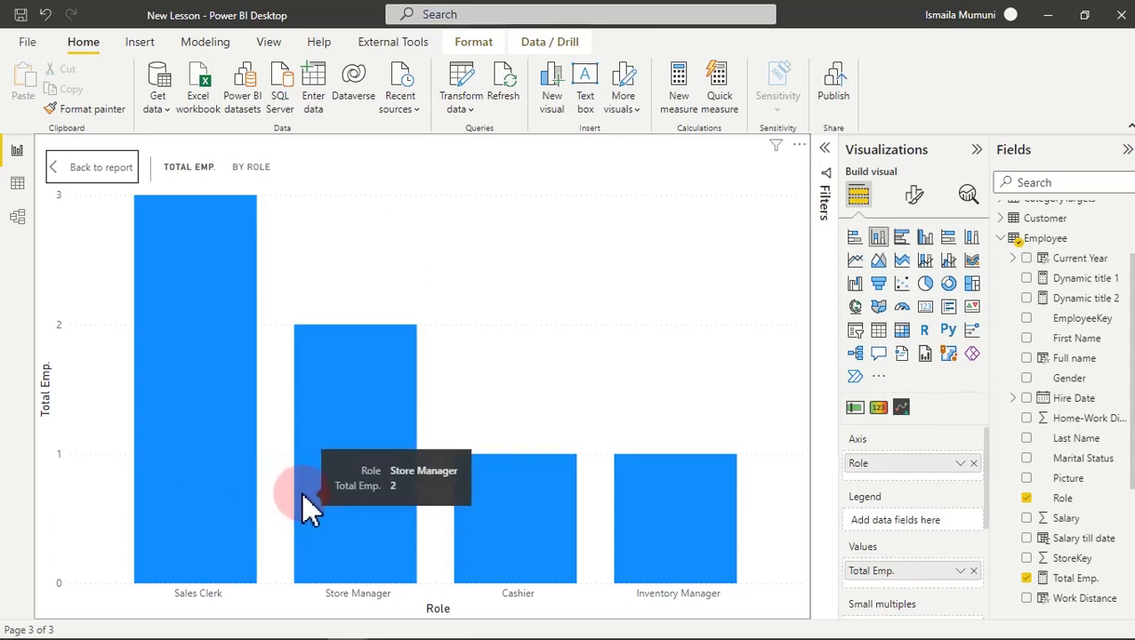
mouse_move(518, 514)
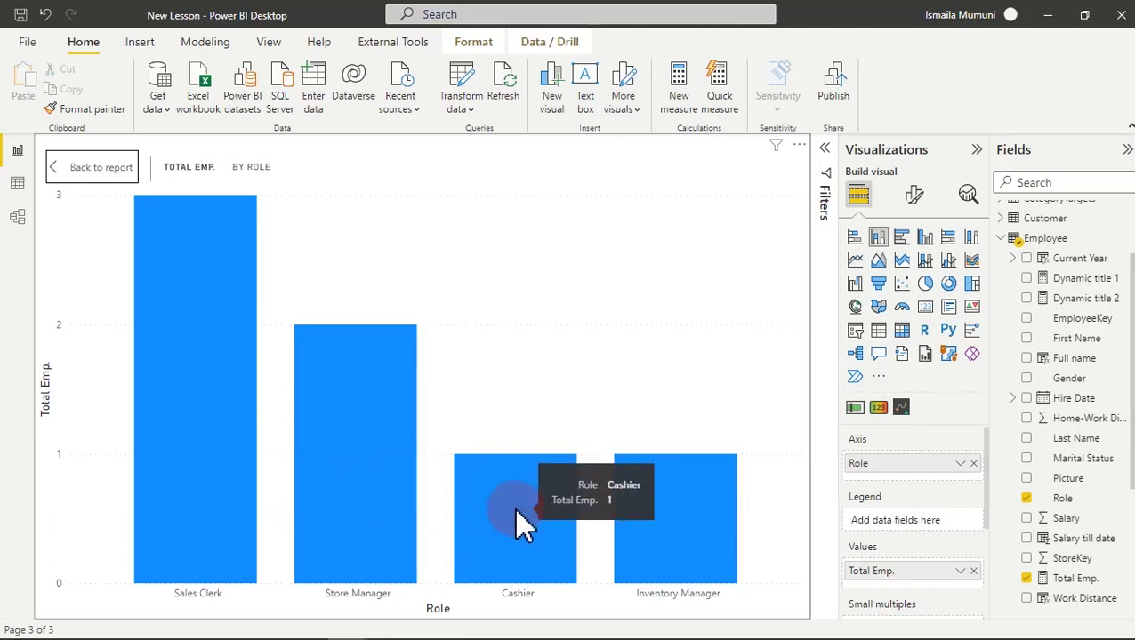
mouse_move(647, 513)
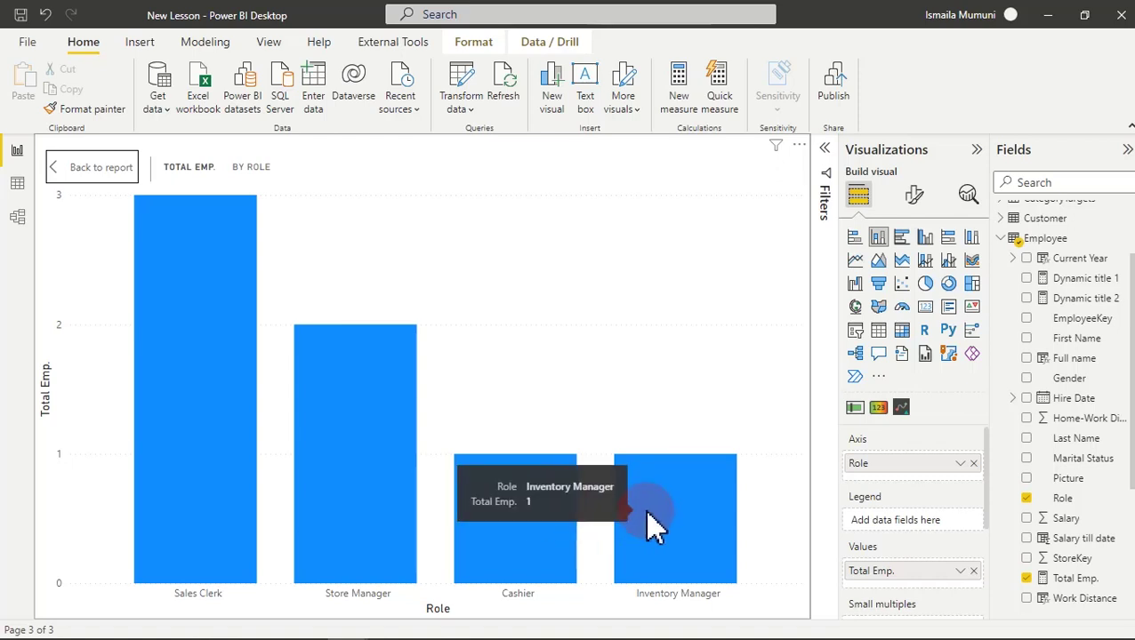
left_click(98, 175)
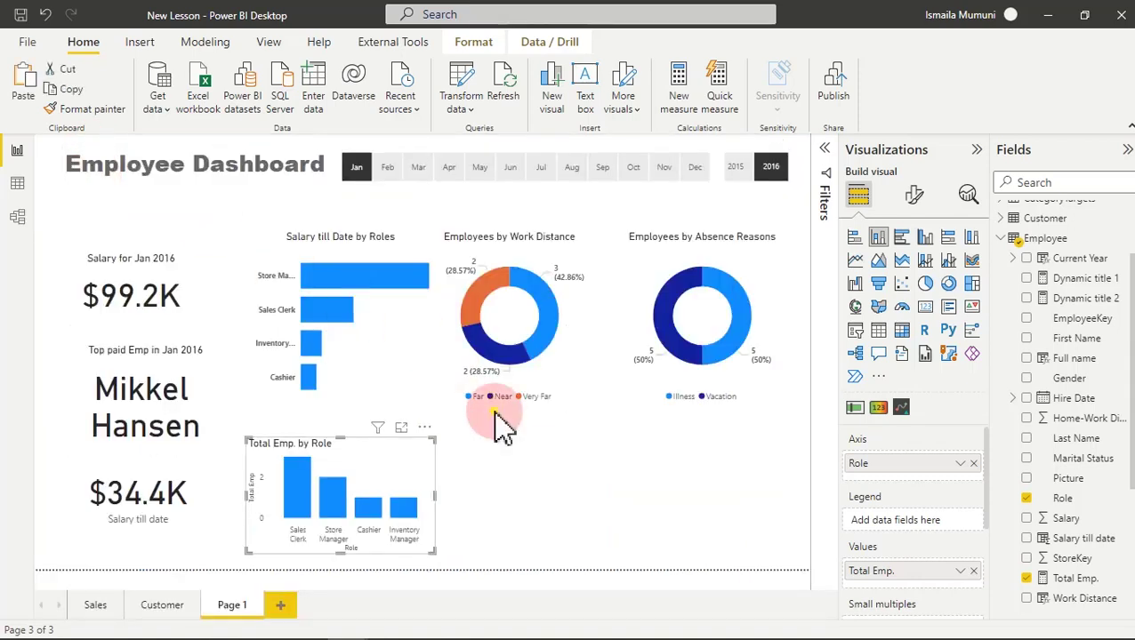
Clear the Jan and 2016 slicer selections and filter the dashboard to Jun 2015.
left_click(540, 520)
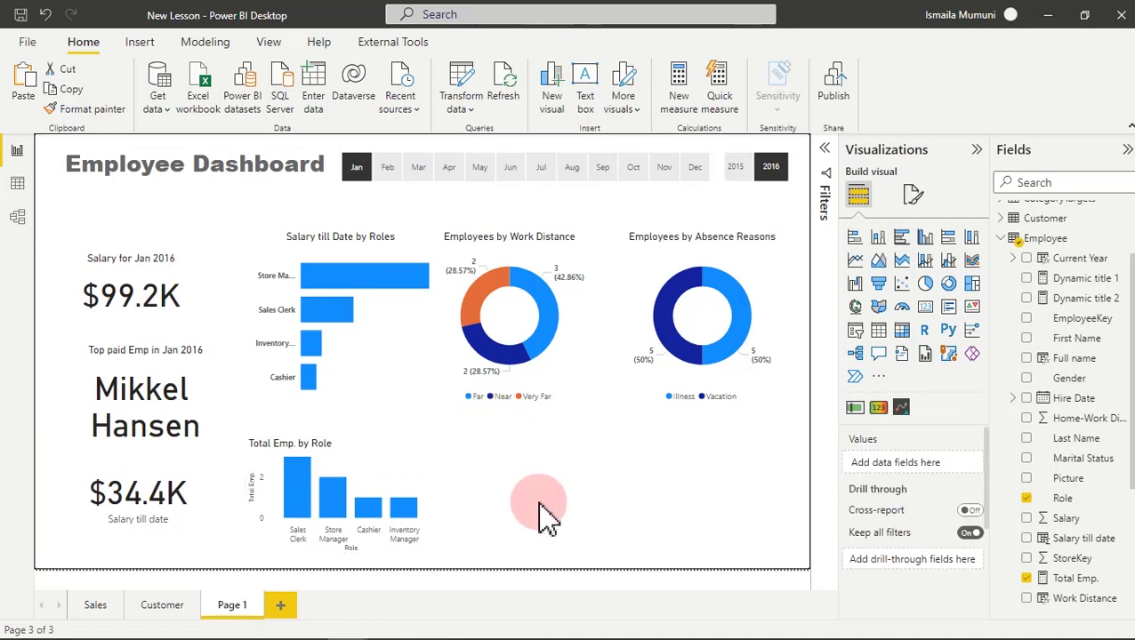
left_click(369, 178)
left_click(772, 168)
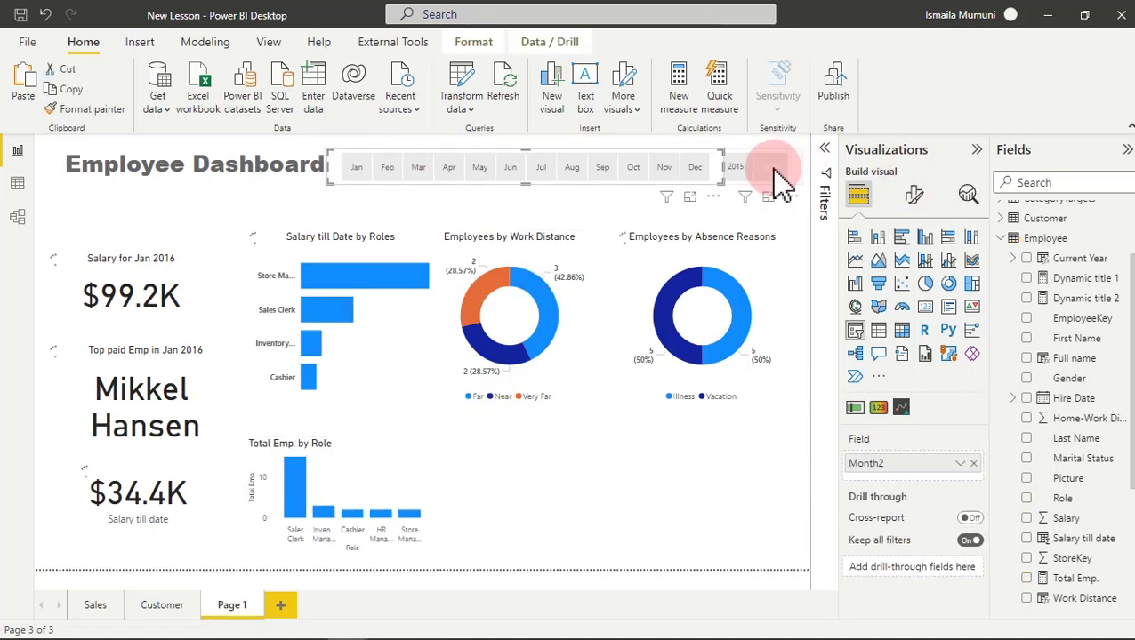
left_click(776, 179)
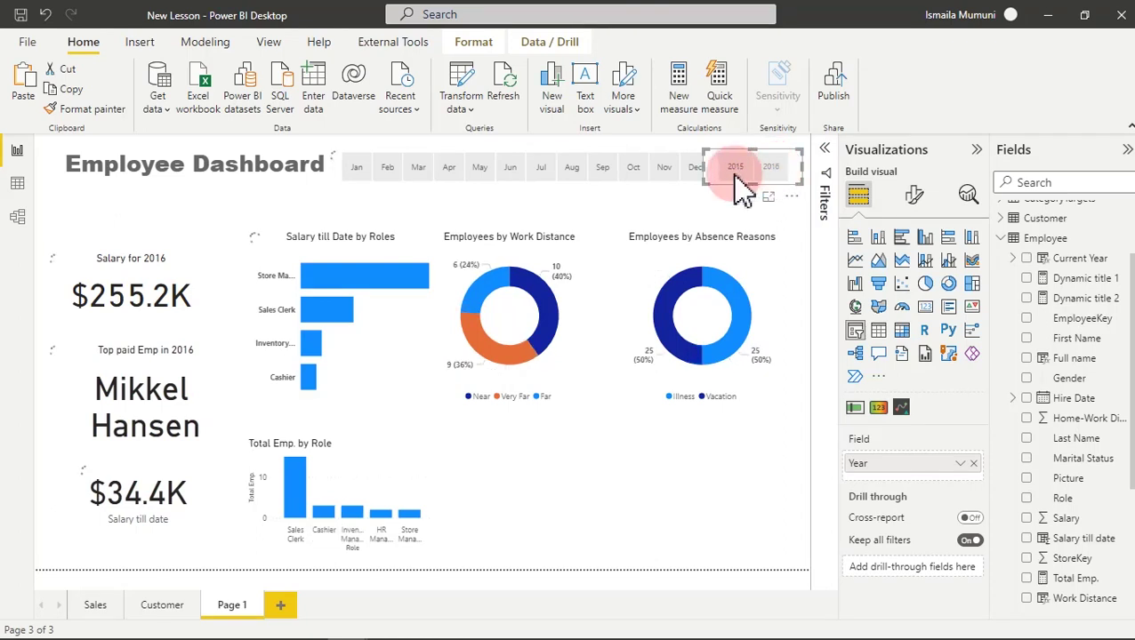
left_click(601, 184)
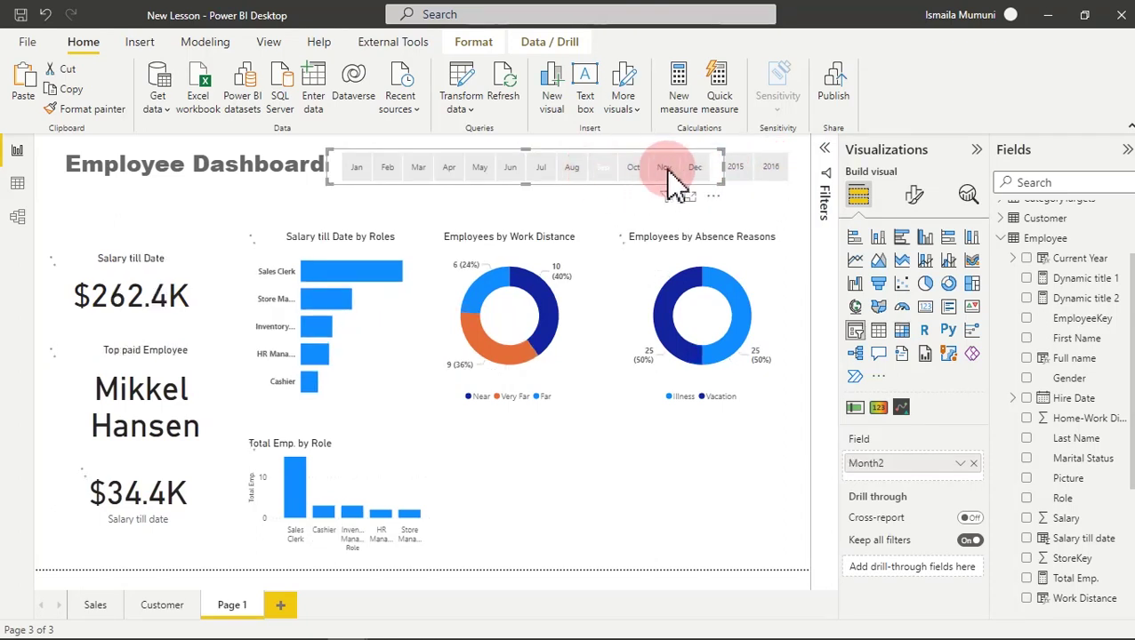
left_click(734, 169)
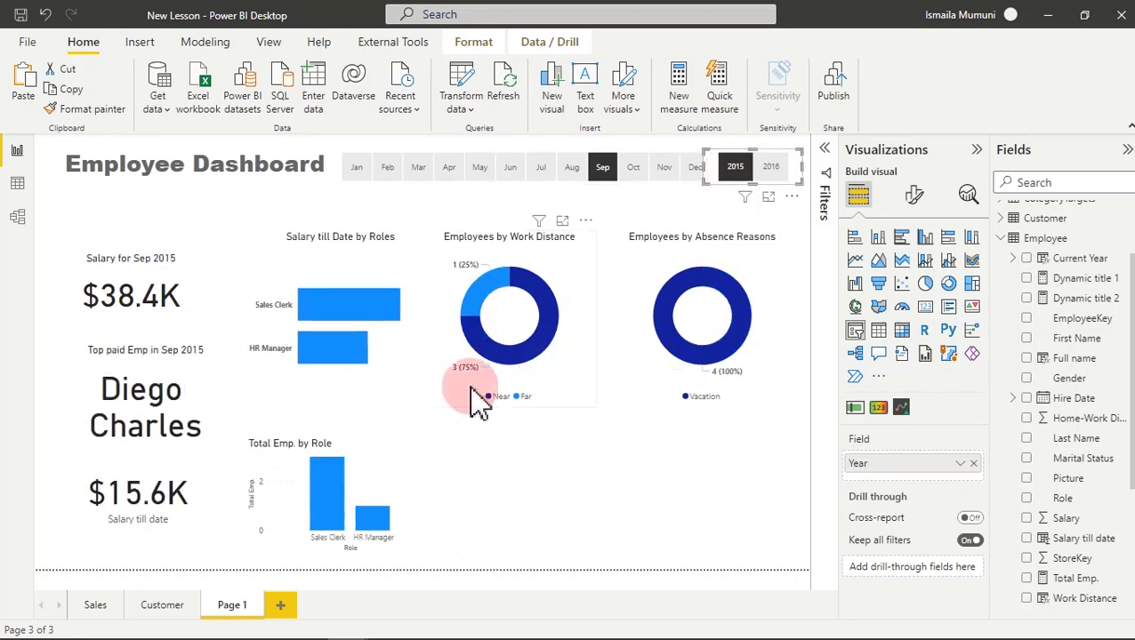
left_click(522, 171)
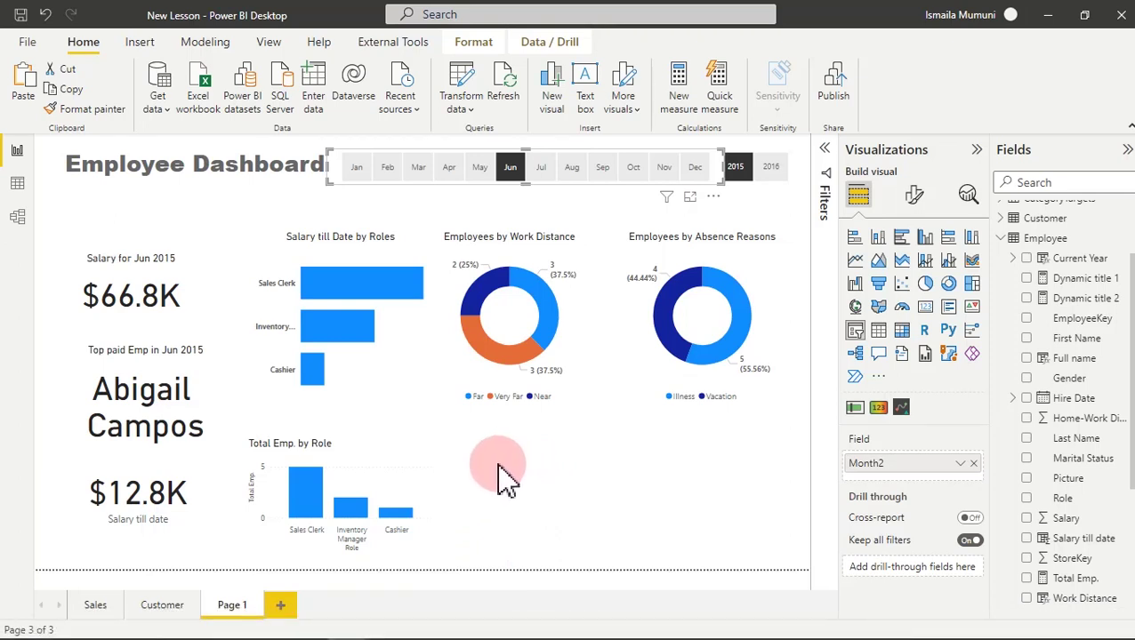
left_click(499, 472)
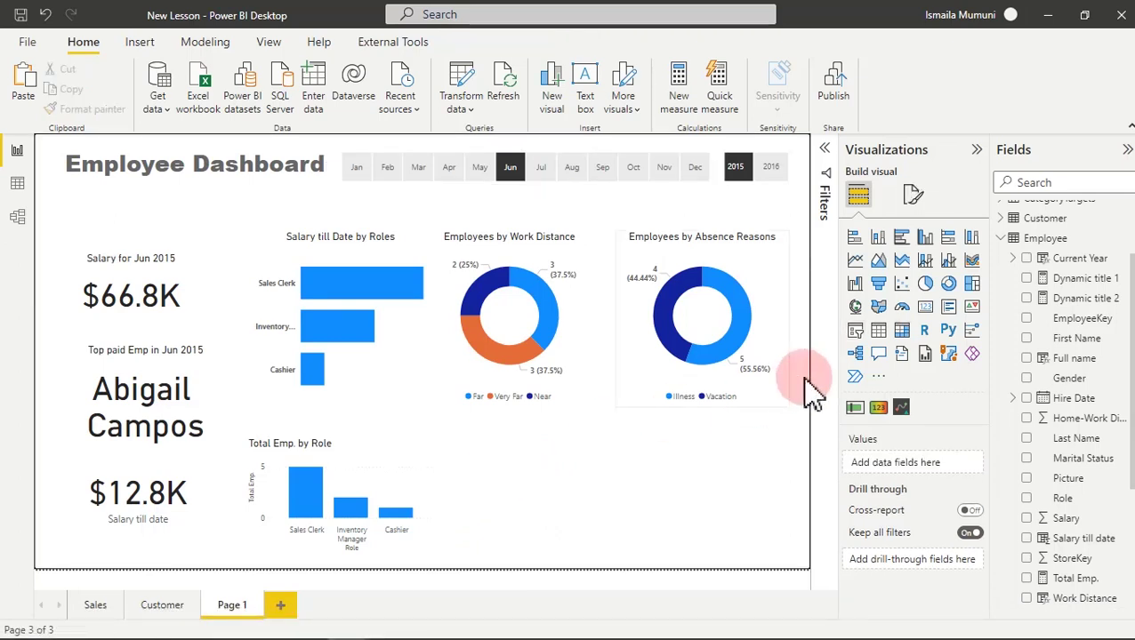
Add a line chart stretching to the page's right edge that plots Total Emp.
left_click(856, 262)
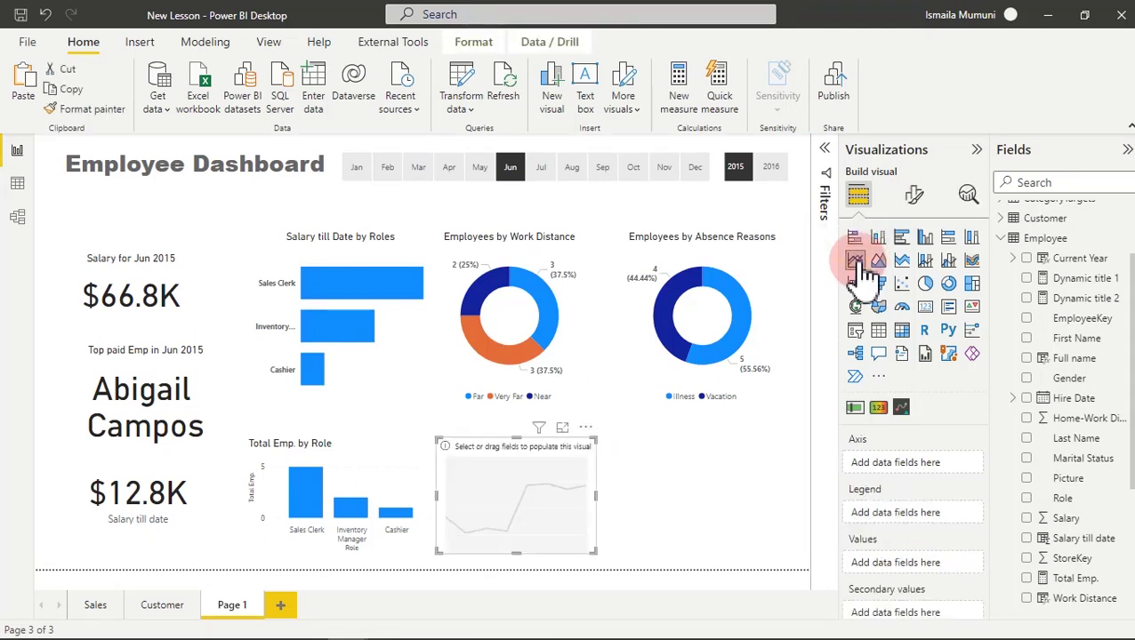
left_click_drag(597, 504, 786, 516)
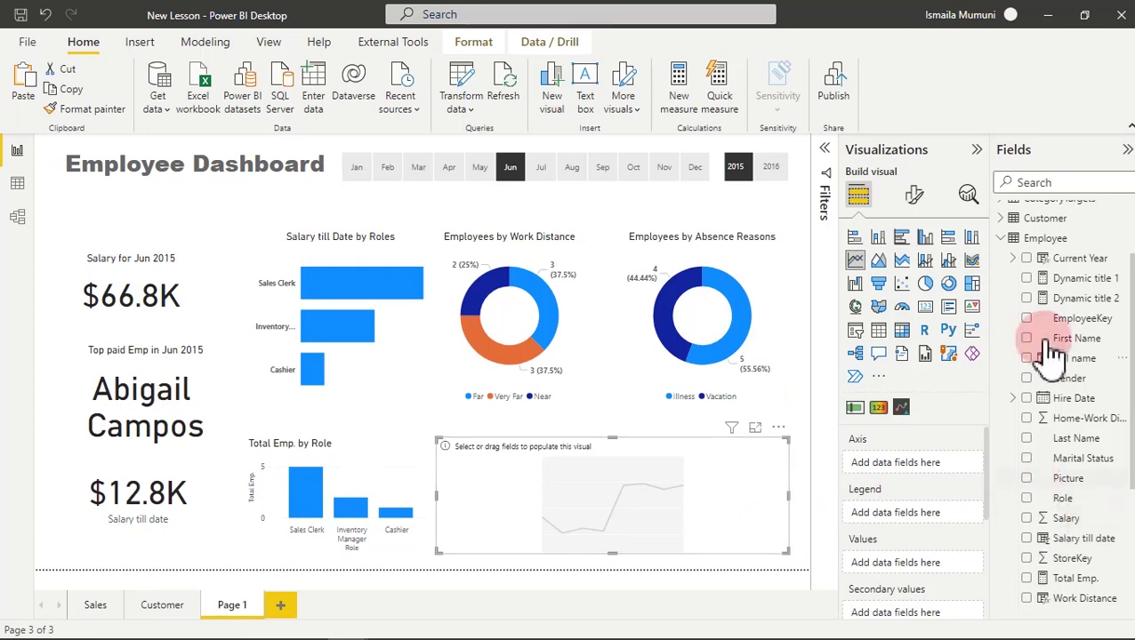
left_click(1030, 579)
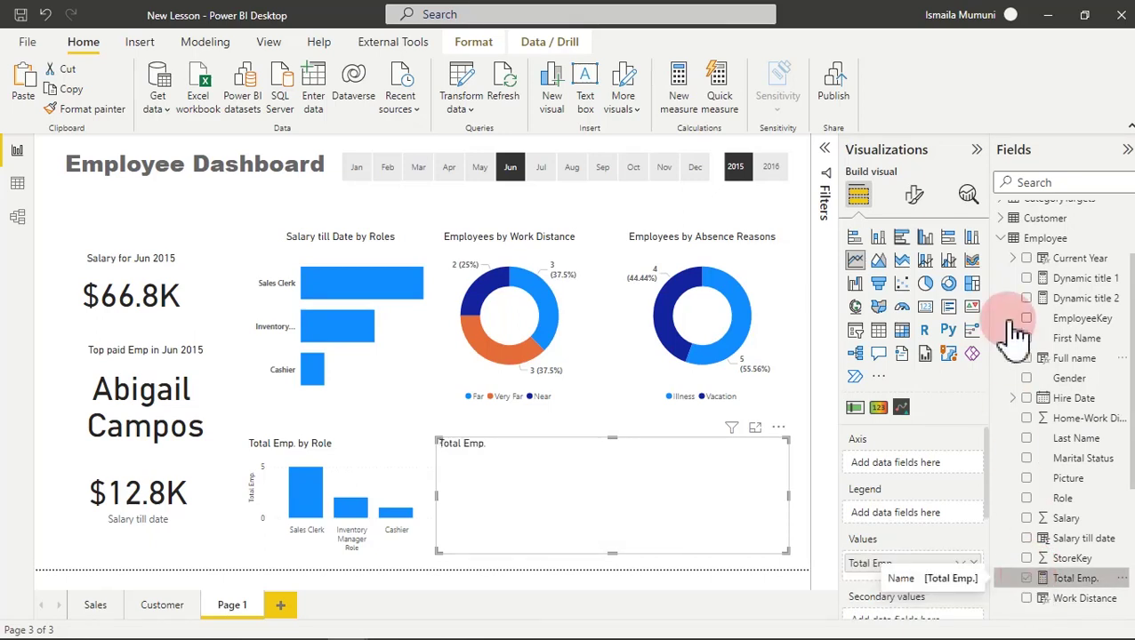
Put EmployeeAbsences Reason on the line chart's axis and CalendarTable Month2 in its legend.
left_click(1003, 240)
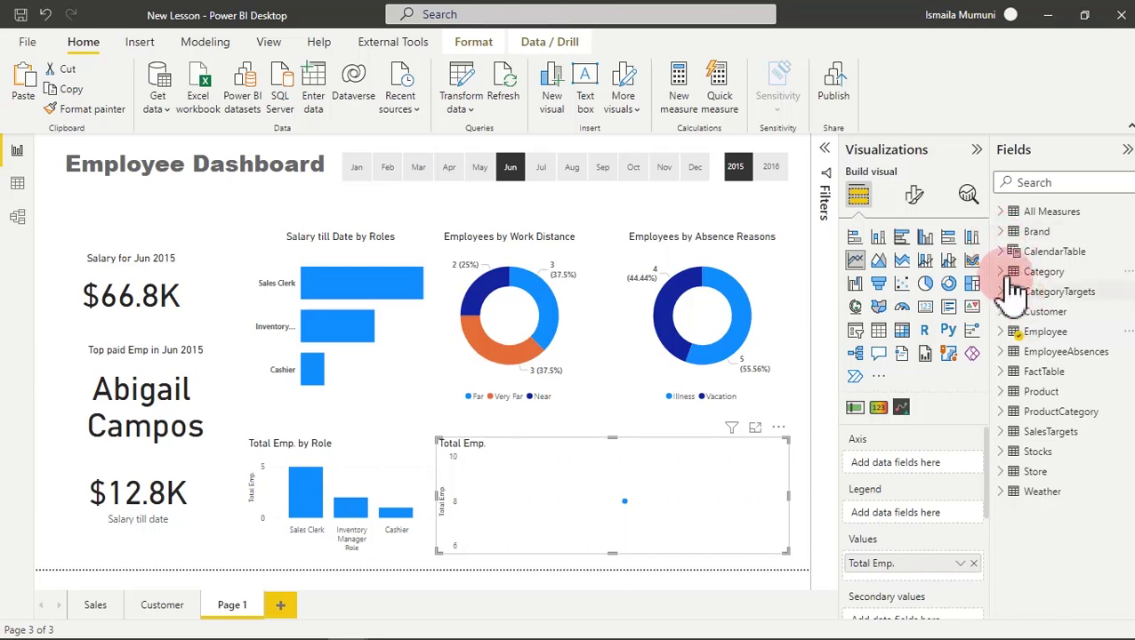
left_click(1002, 352)
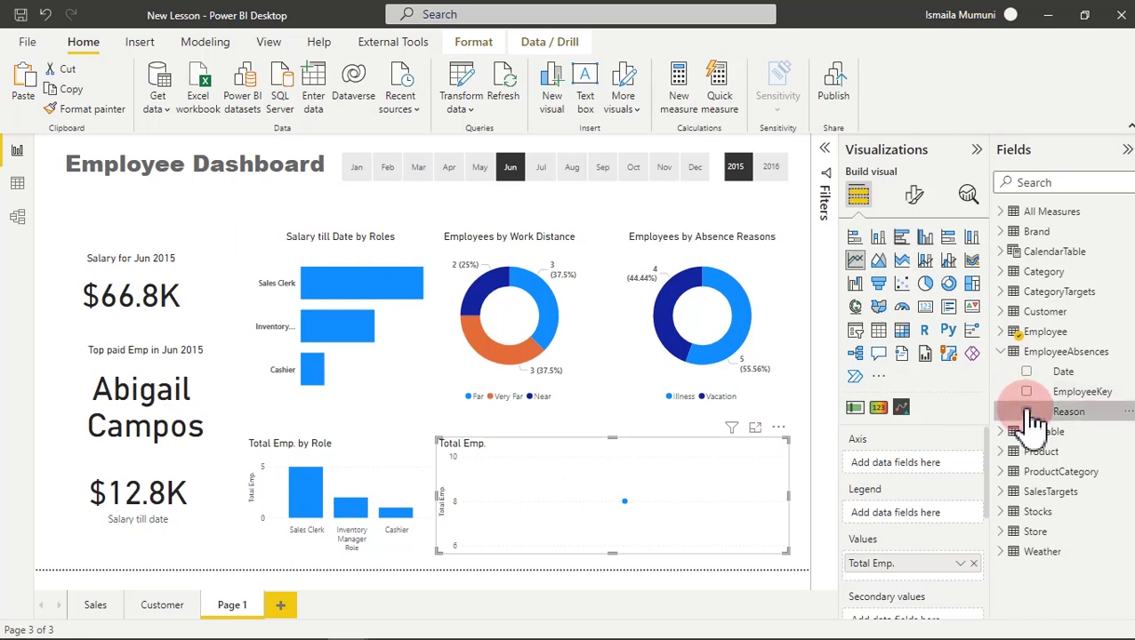
left_click(1027, 412)
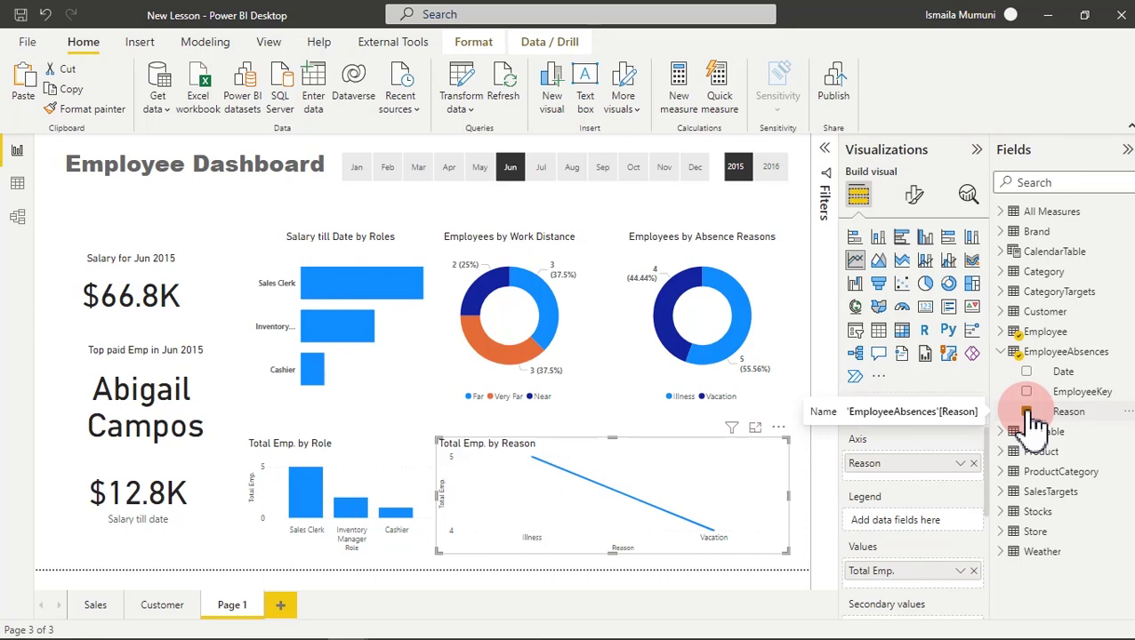
left_click(1018, 356)
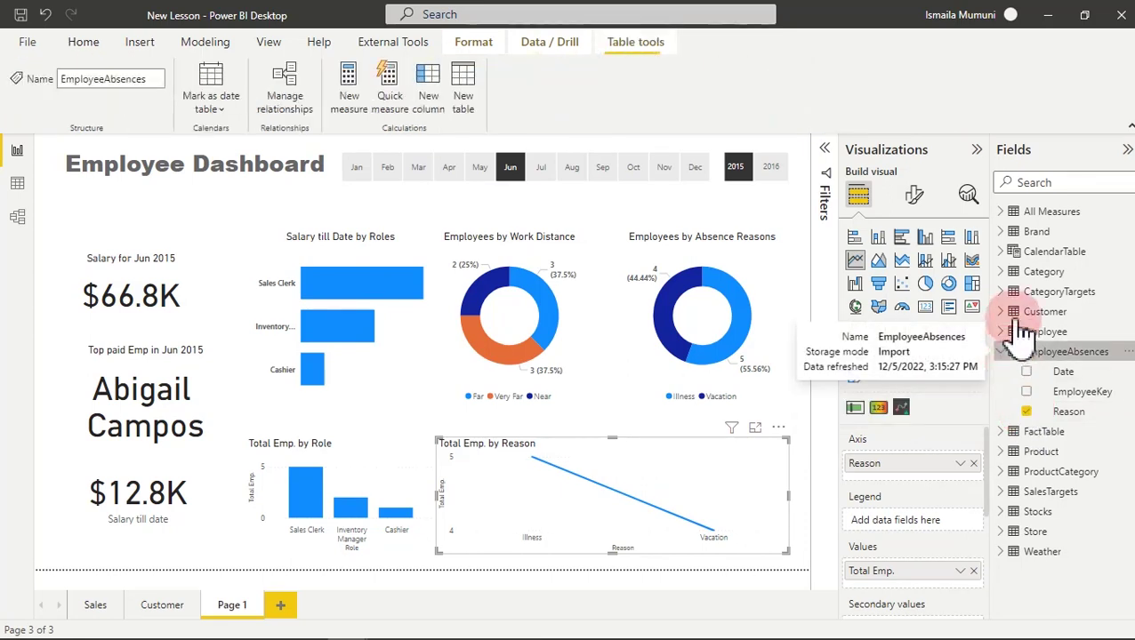
left_click(1011, 256)
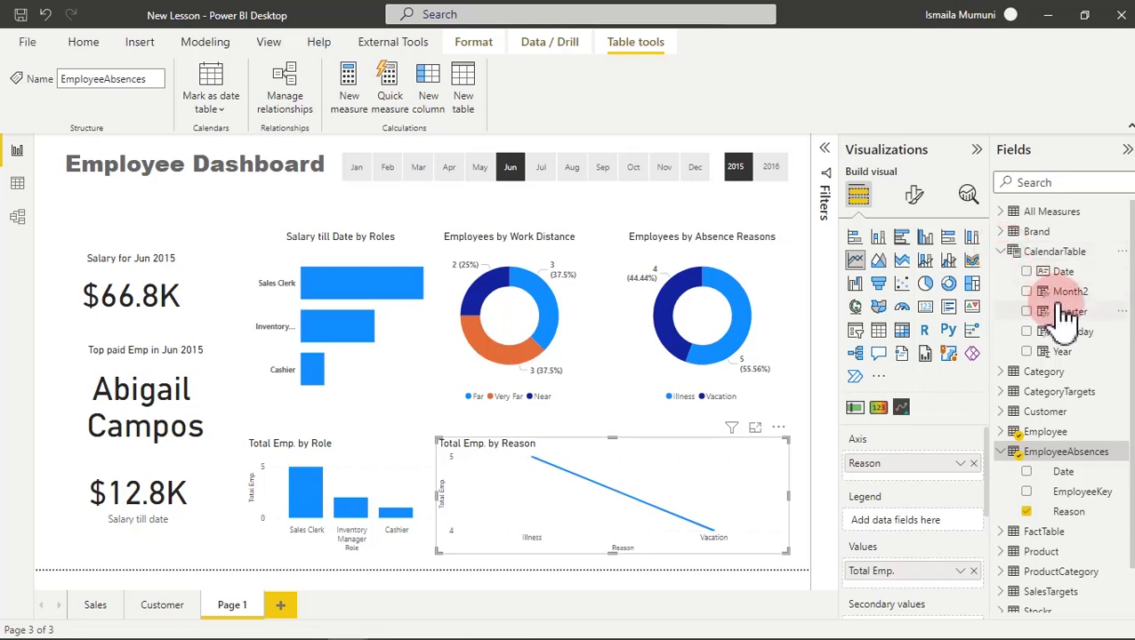
left_click(1029, 294)
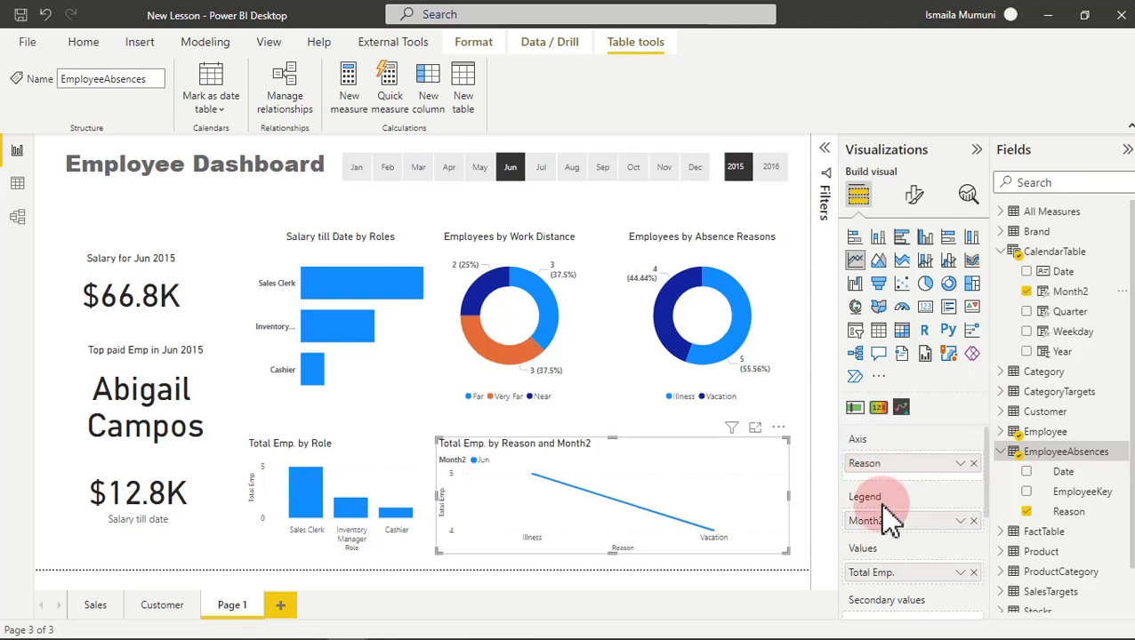
Swap the line chart's fields so Month2 is the axis and Reason the legend.
left_click_drag(893, 463, 885, 546)
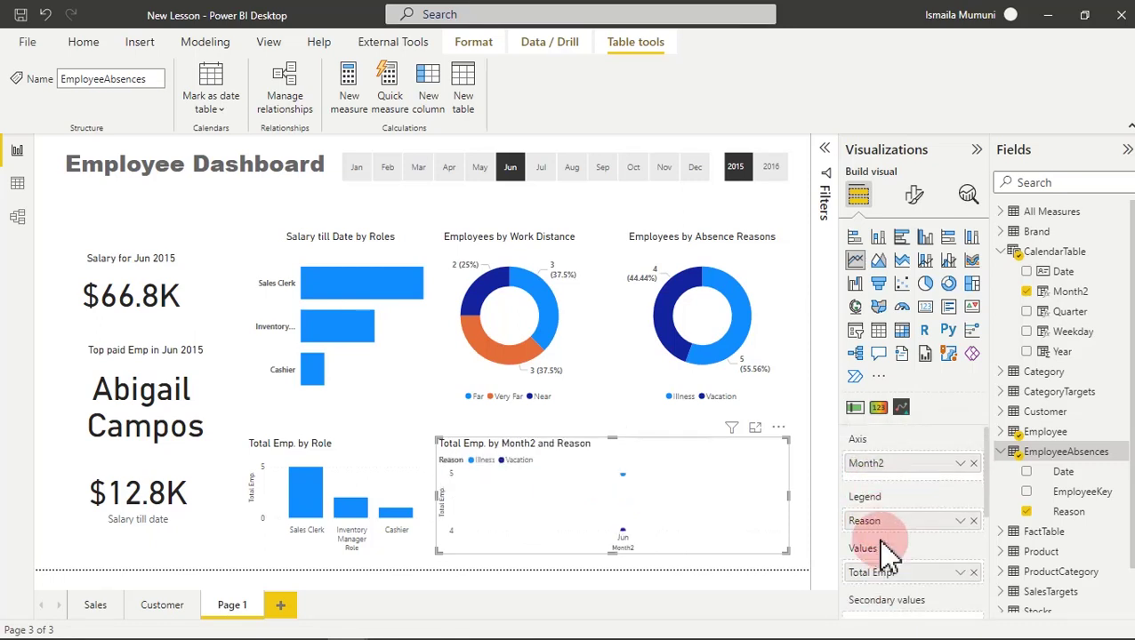
mouse_move(681, 498)
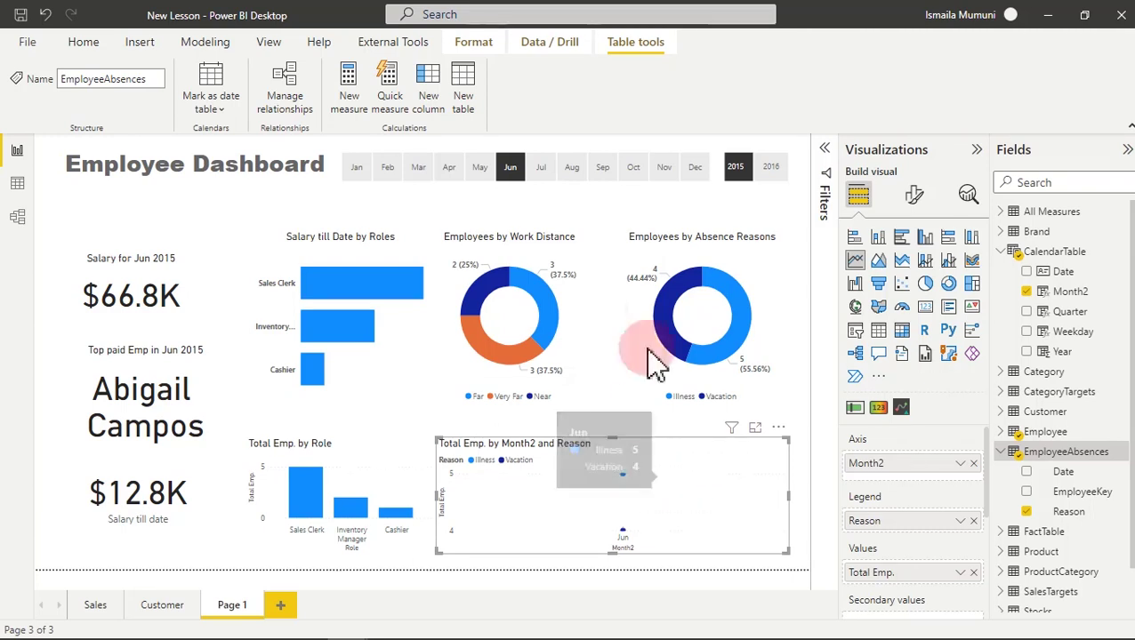
left_click(586, 189)
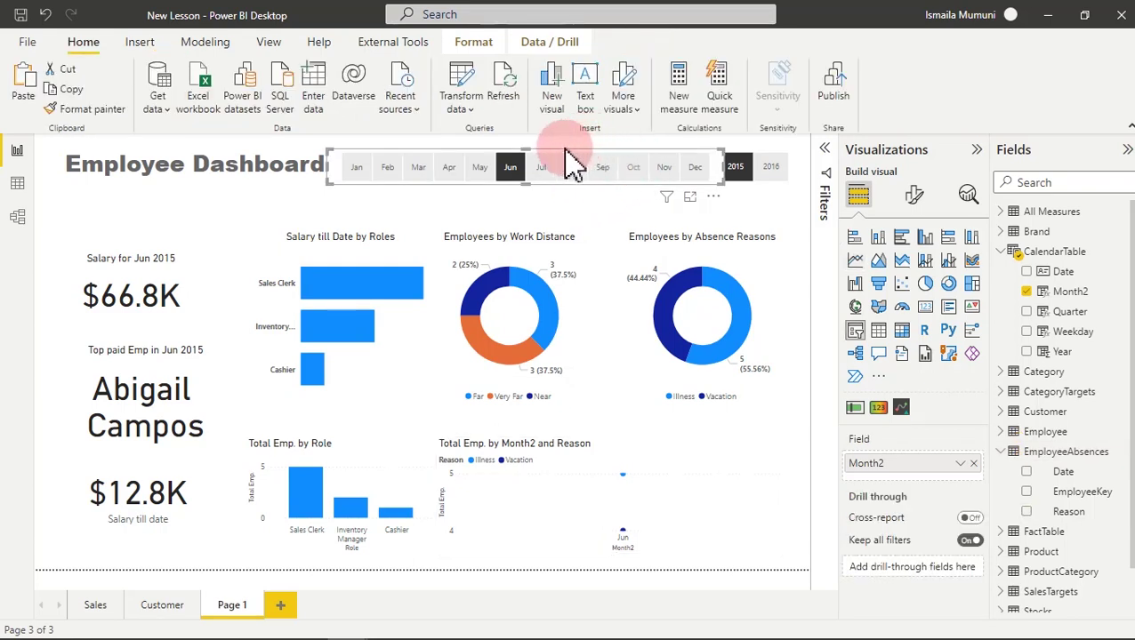
Set the month slicer's interaction with the line chart to None so all twelve months show.
mouse_move(655, 523)
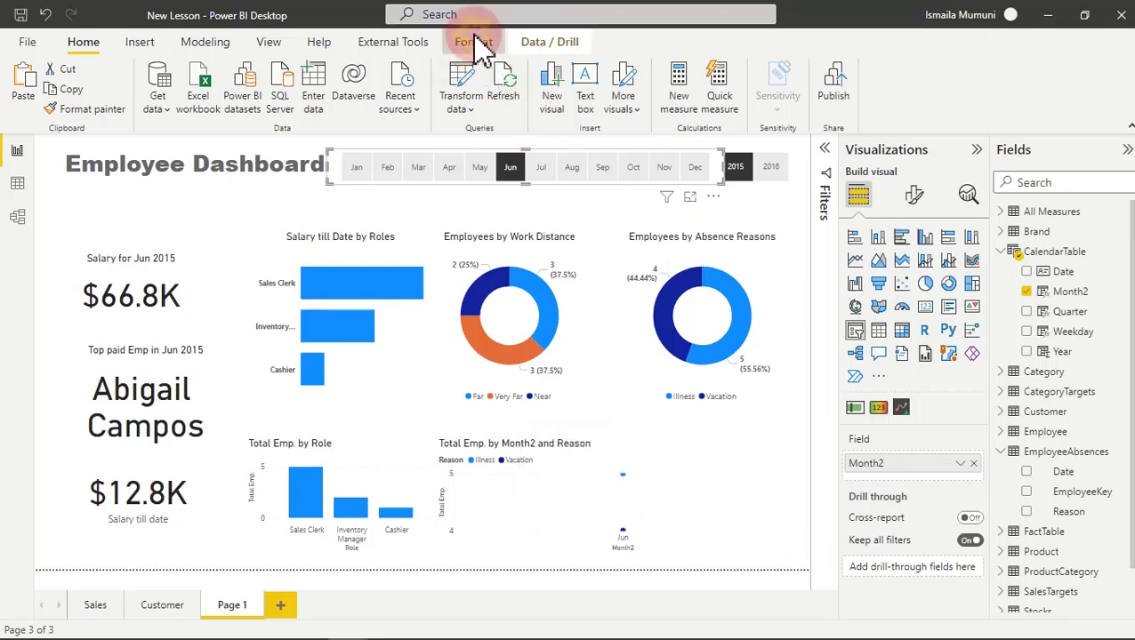
left_click(476, 45)
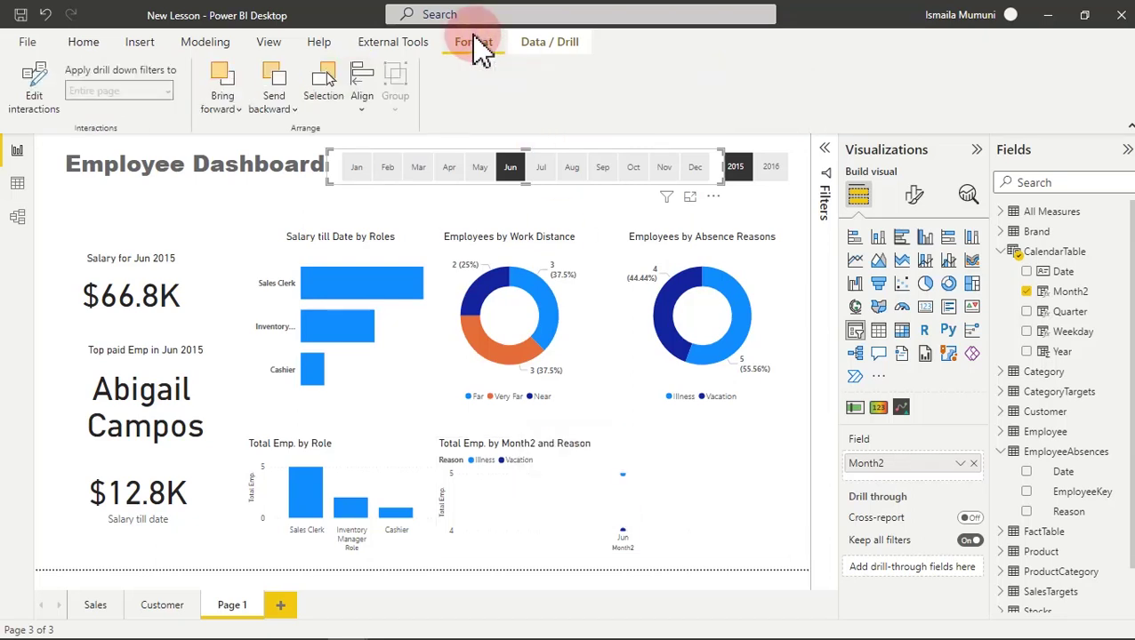
left_click(40, 86)
left_click(771, 429)
left_click(640, 491)
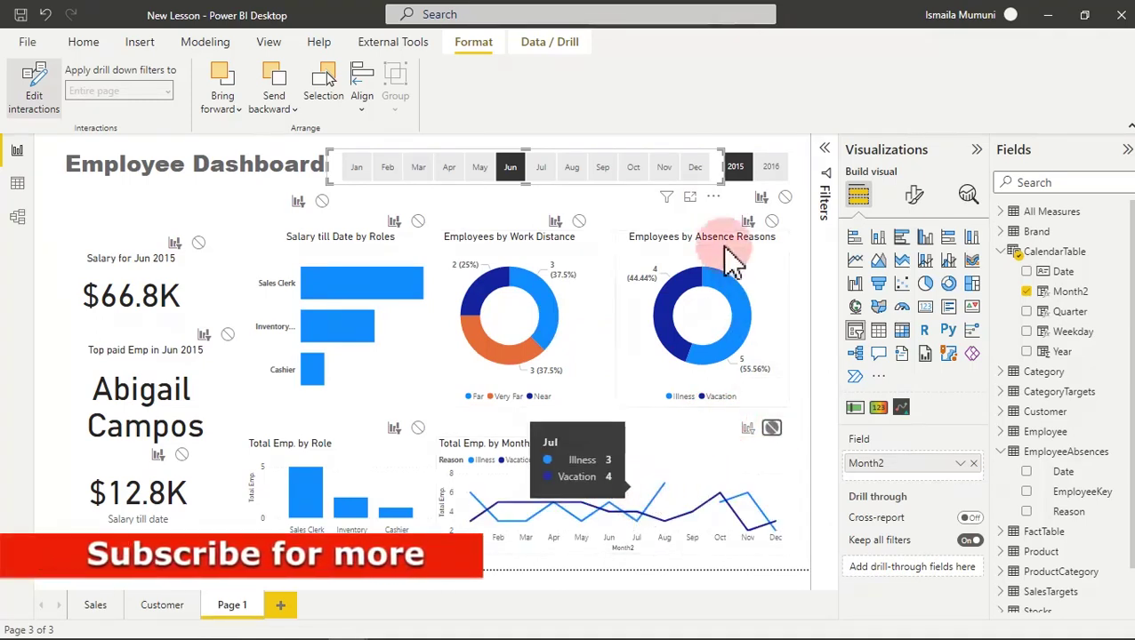
left_click(32, 100)
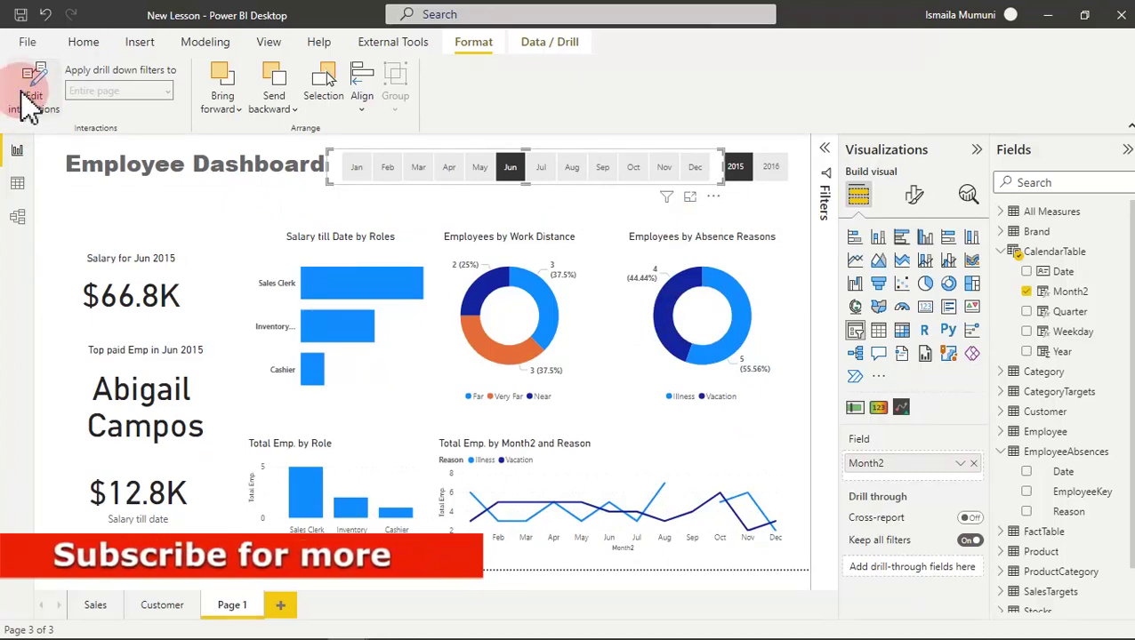
left_click(43, 343)
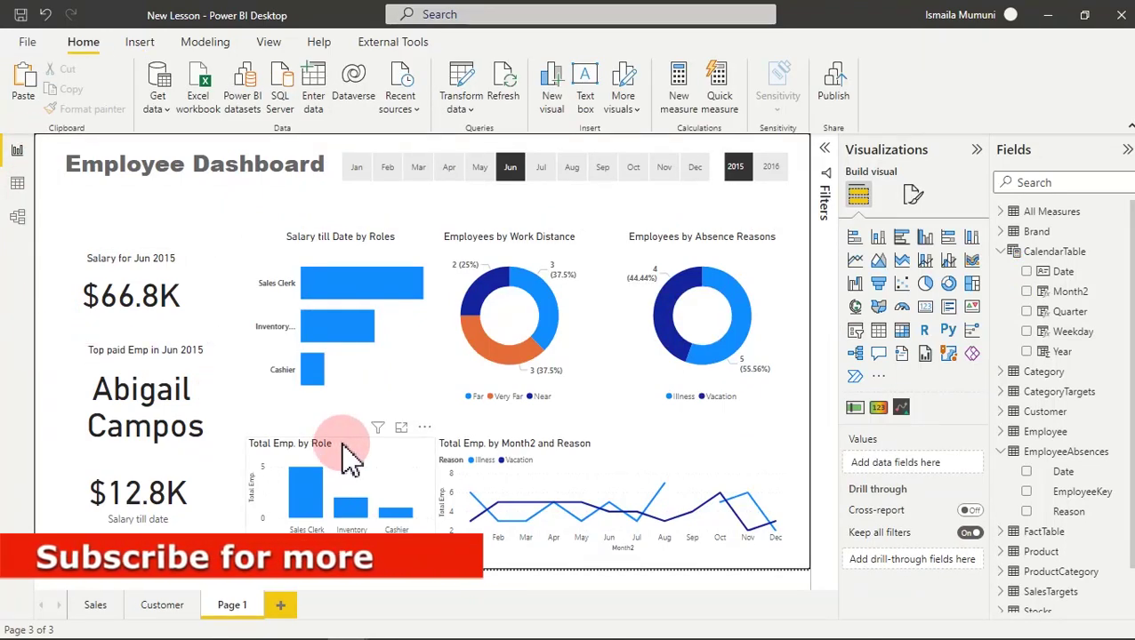
Copy the Salary till Date by Roles chart's formatting onto the Total Emp. by Role chart.
left_click(341, 442)
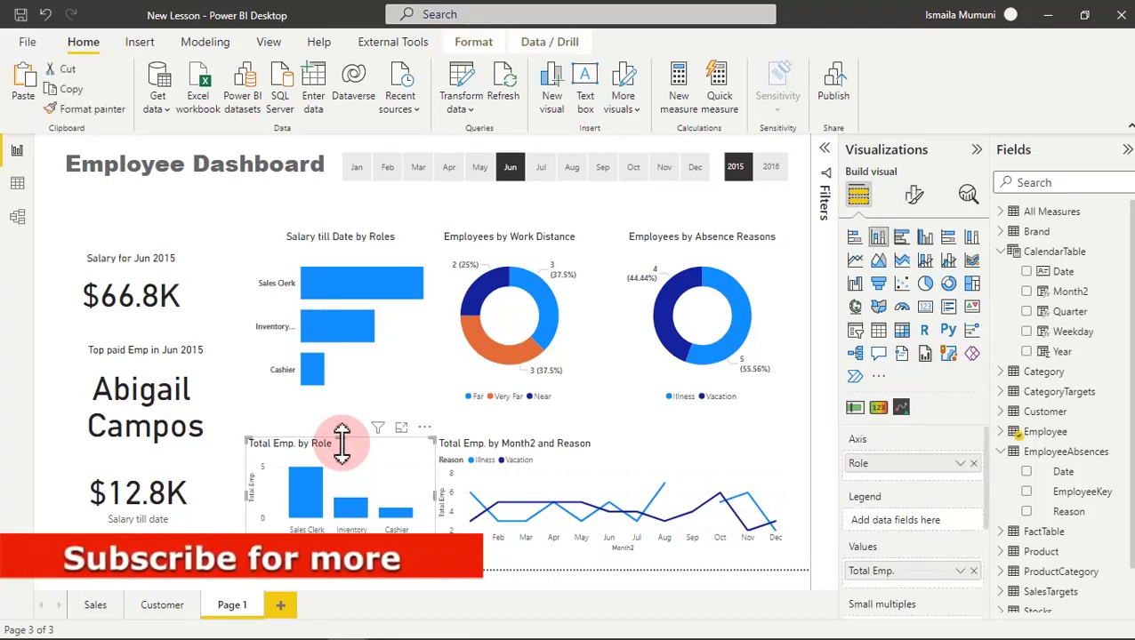
left_click(427, 330)
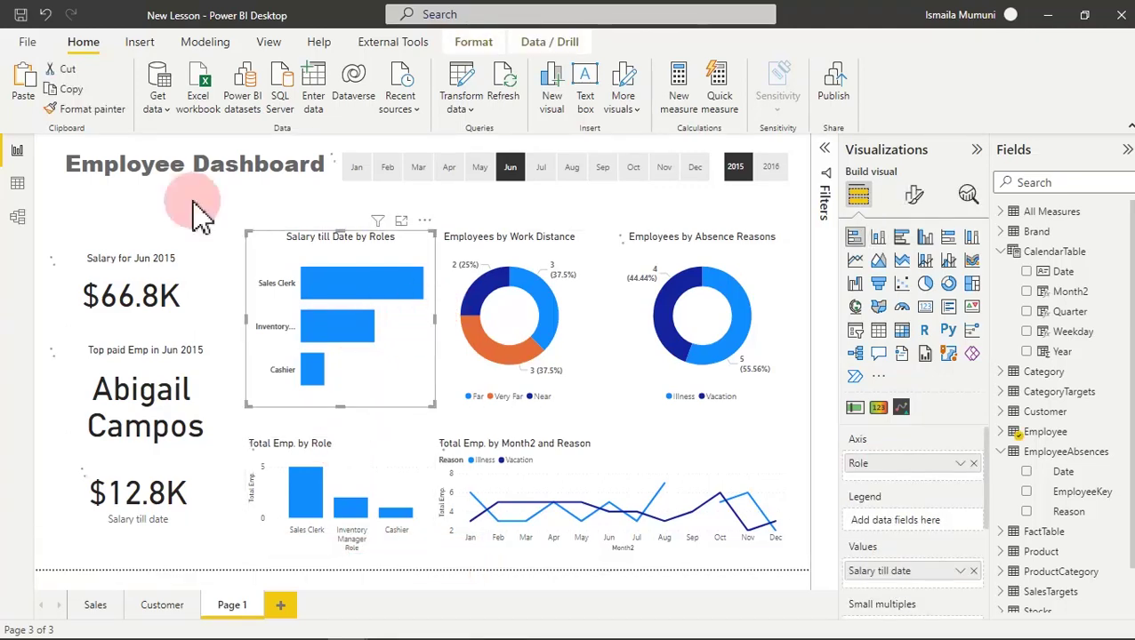
left_click(92, 109)
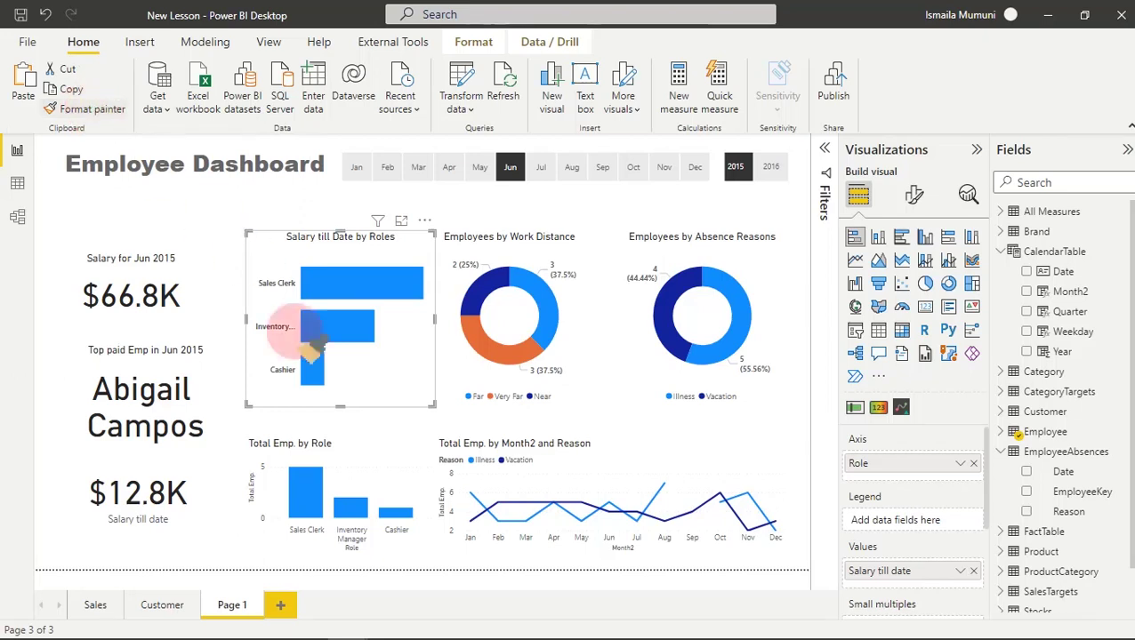
left_click(396, 490)
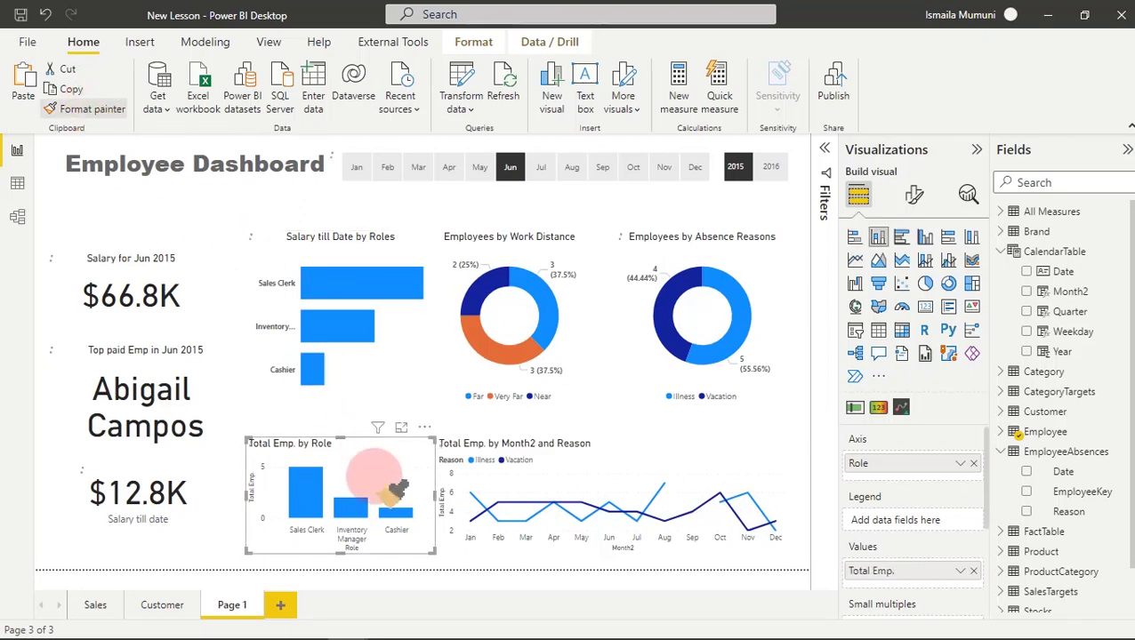
Apply the same copied formatting to the month line chart.
left_click(105, 112)
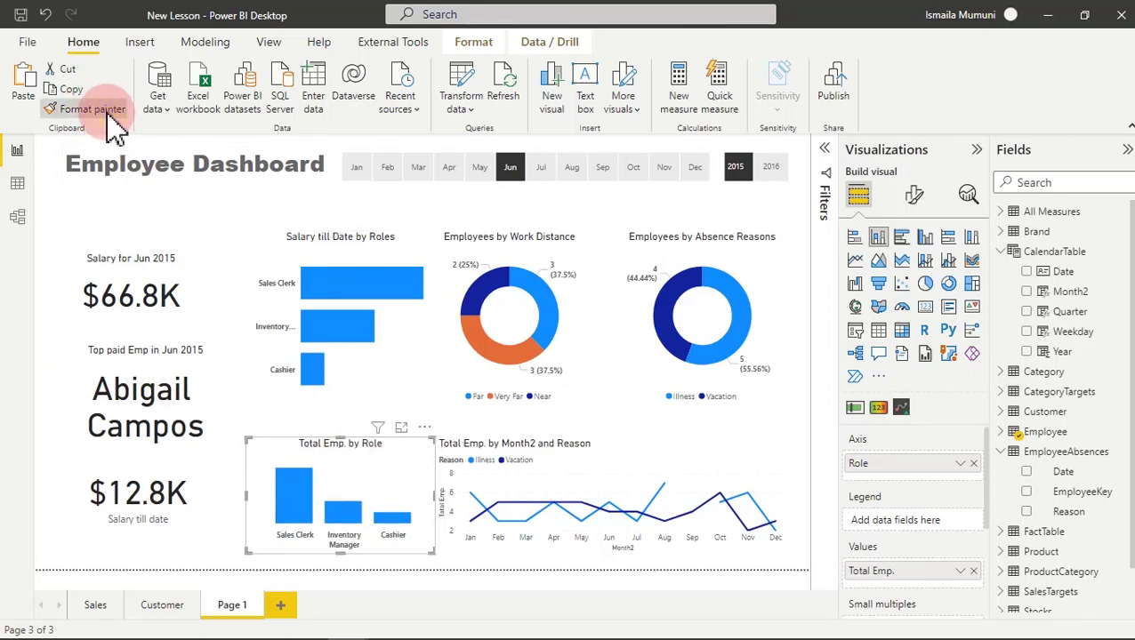
left_click(654, 463)
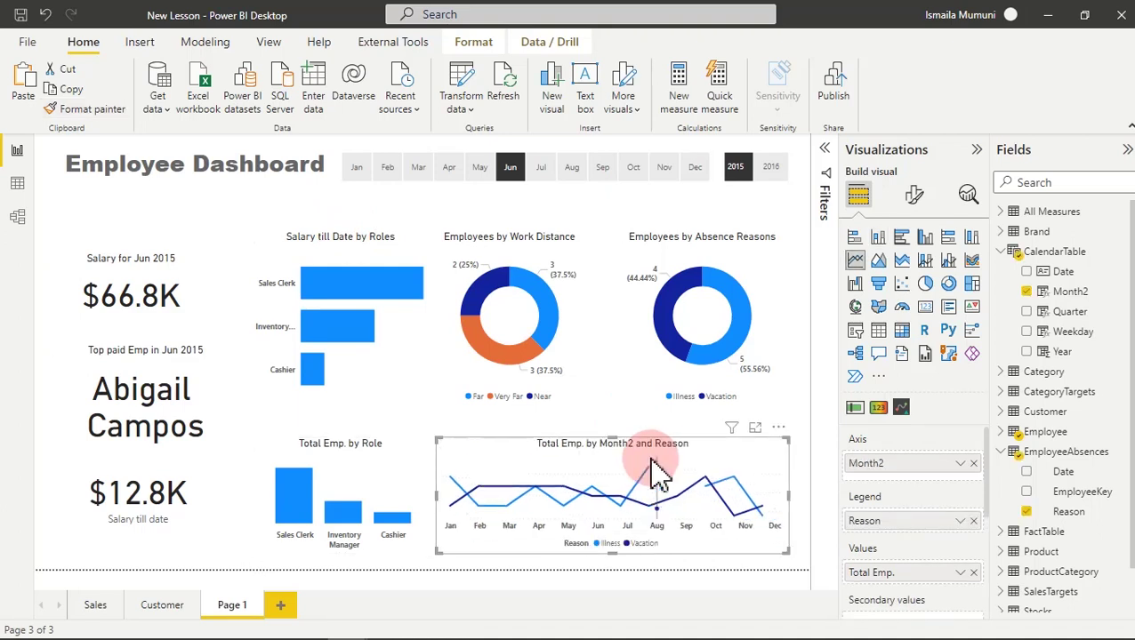
mouse_move(561, 518)
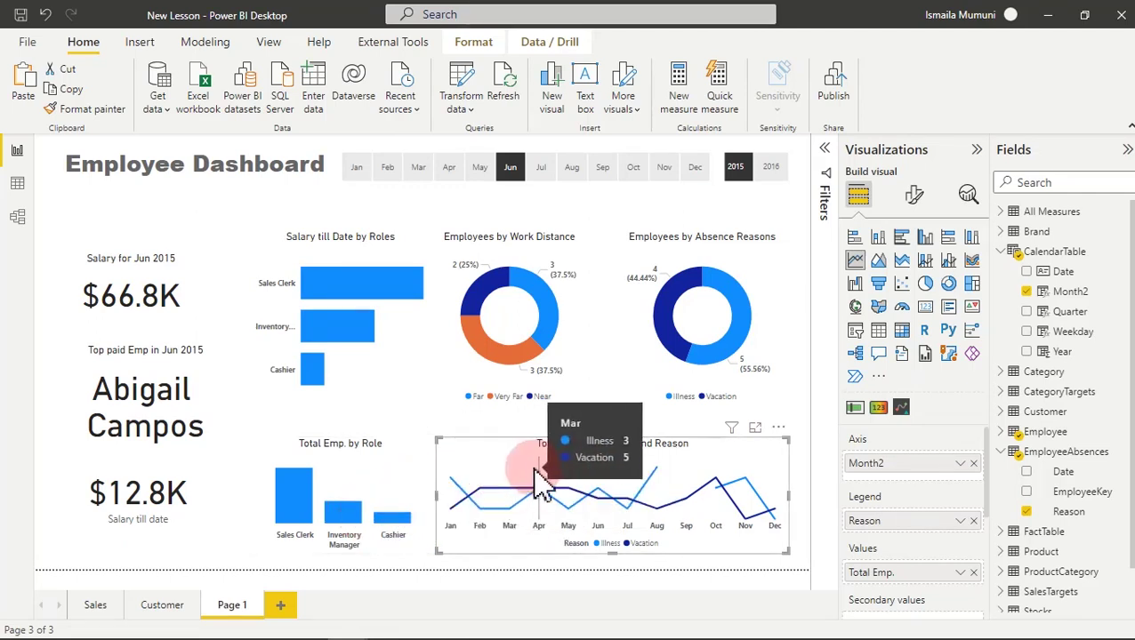
left_click(381, 474)
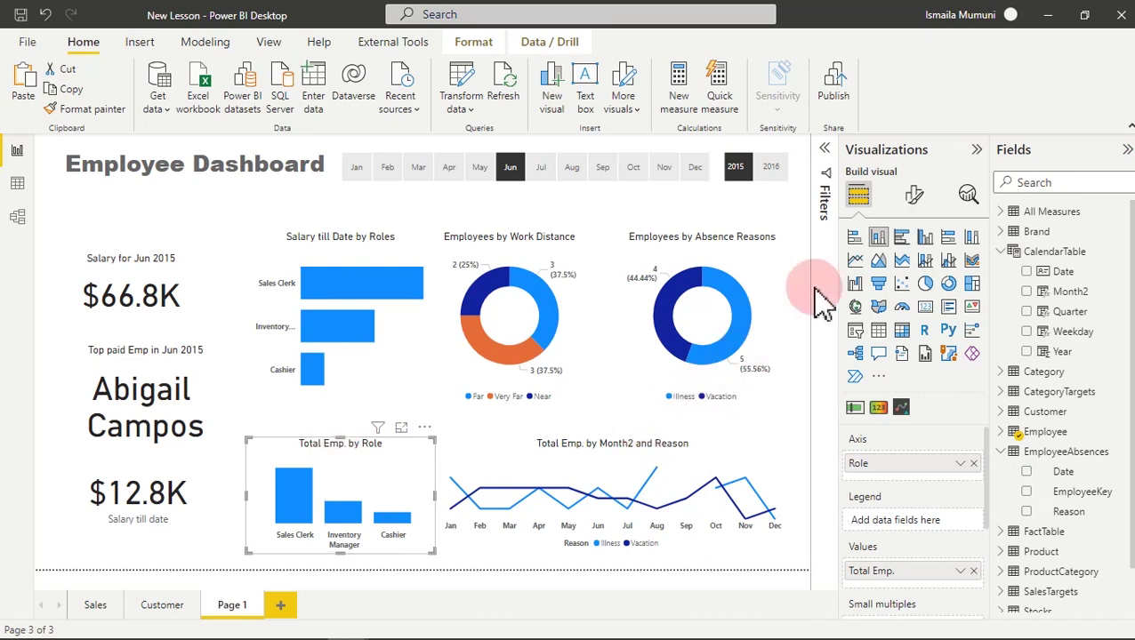
Retitle the column chart 'Employees by Role' in its title settings.
left_click(919, 196)
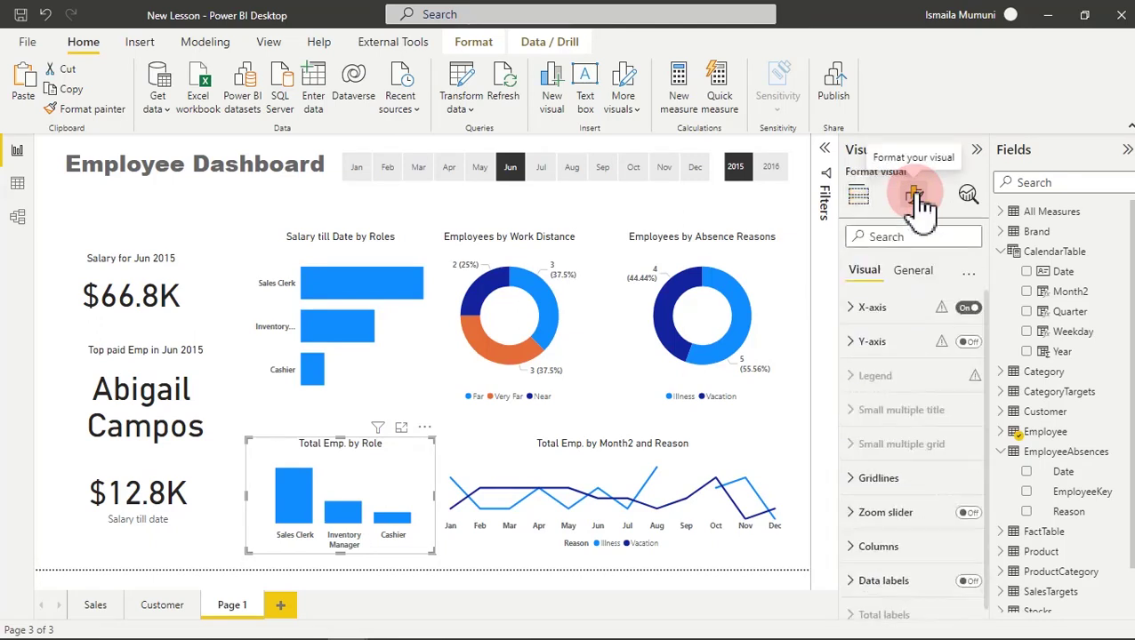
left_click(916, 276)
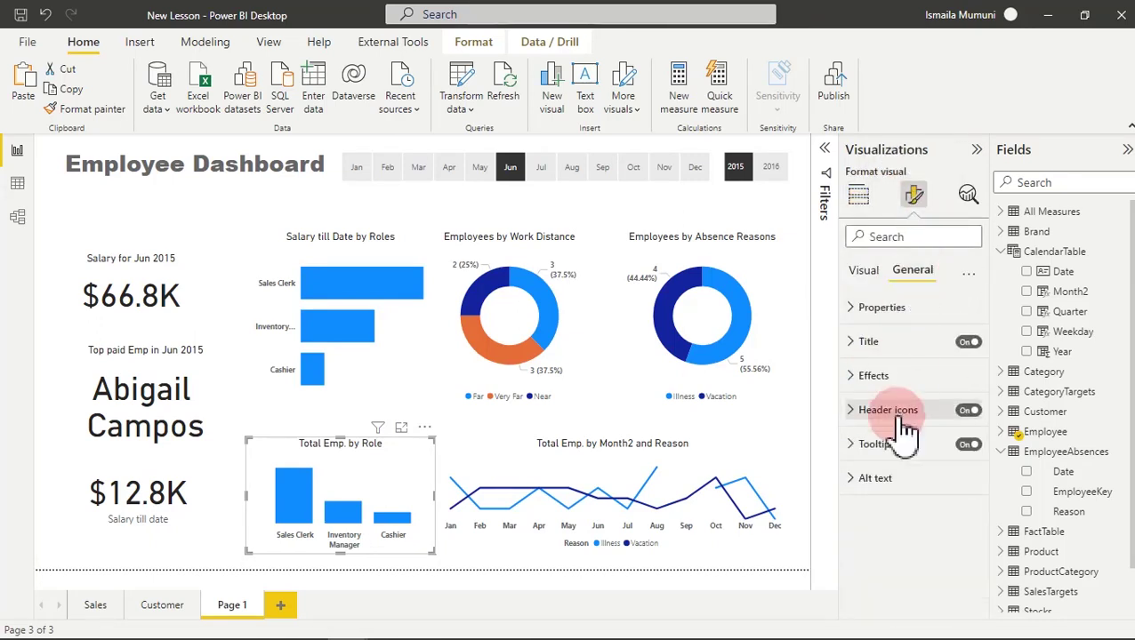
left_click(897, 346)
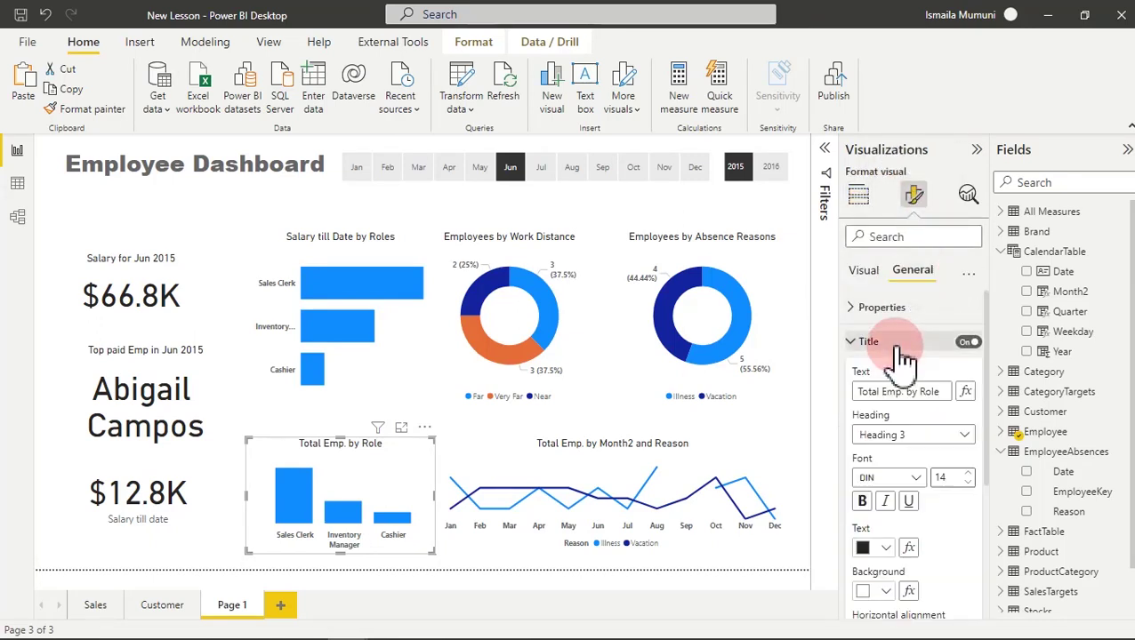
triple_click(919, 392)
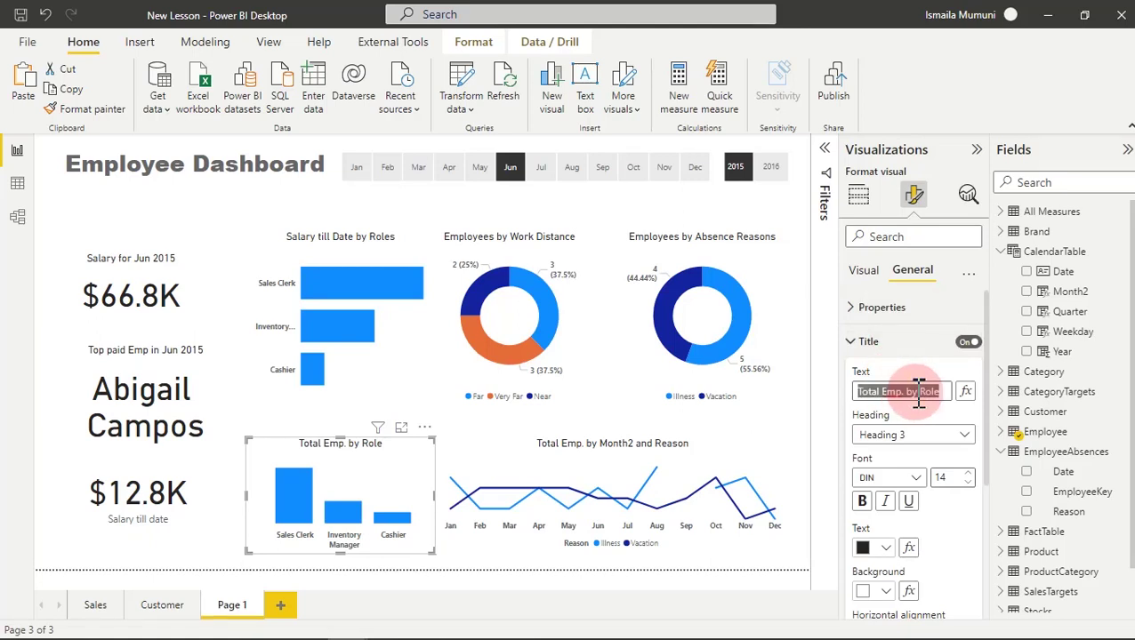
key("BackSpace")
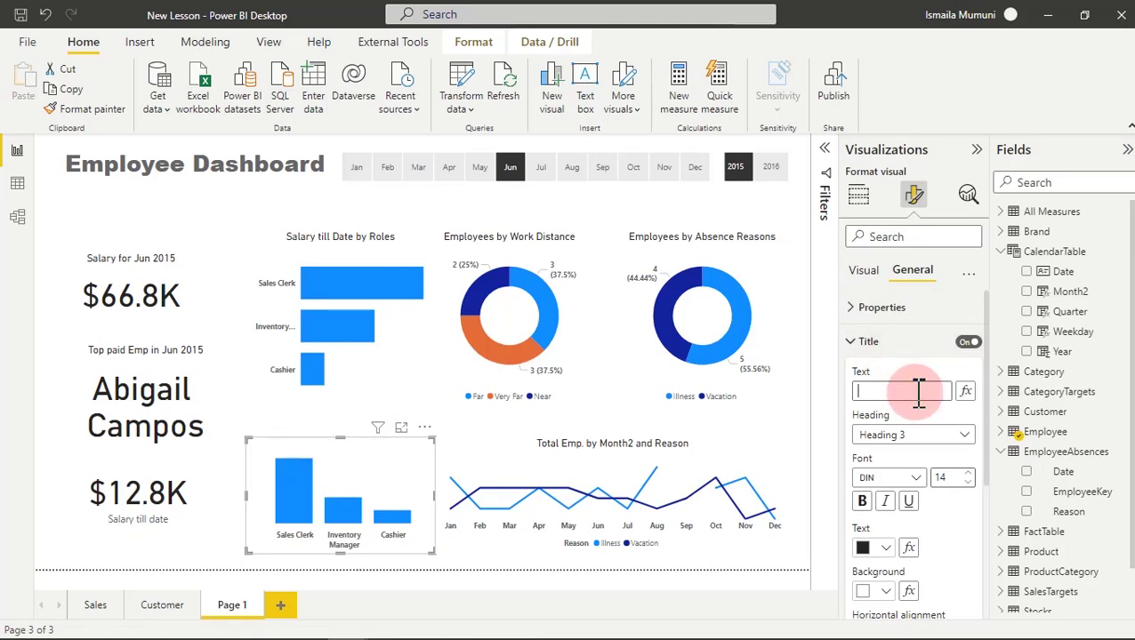
type("Employees by Role")
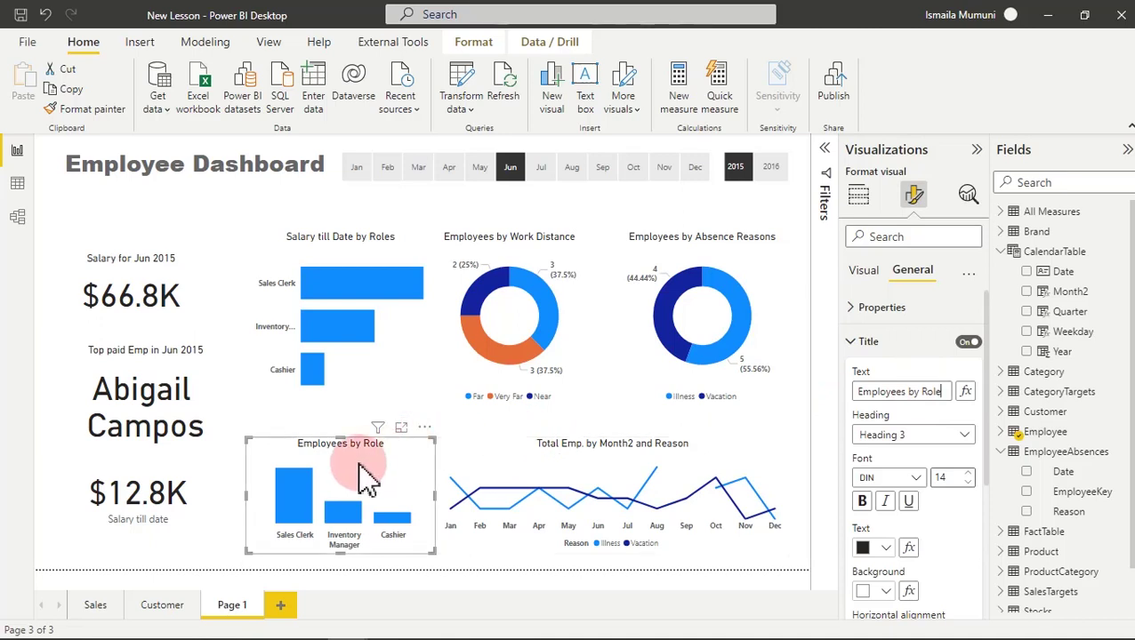
Replace the month line chart's title with 'Work Absence by Reasons'.
left_click(583, 472)
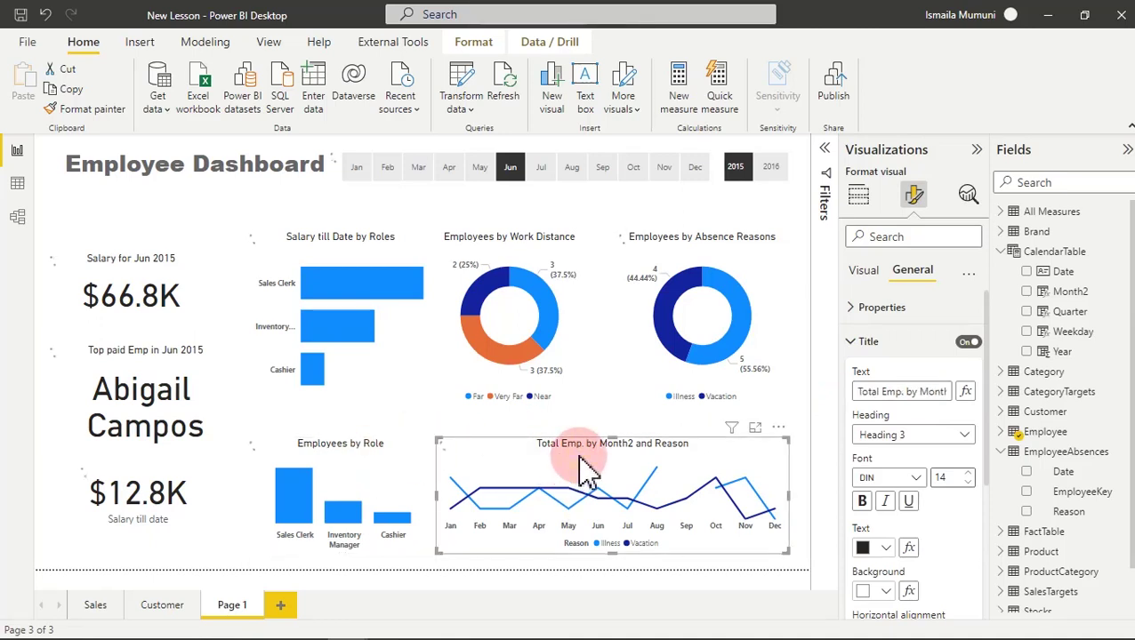
left_click(902, 392)
triple_click(907, 392)
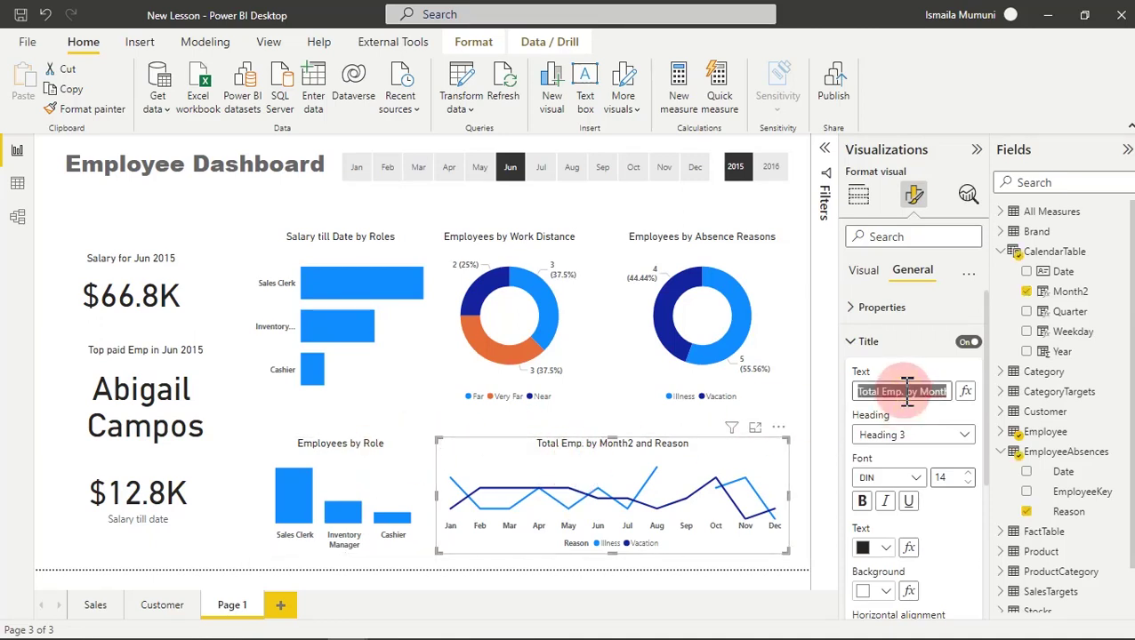
key("BackSpace")
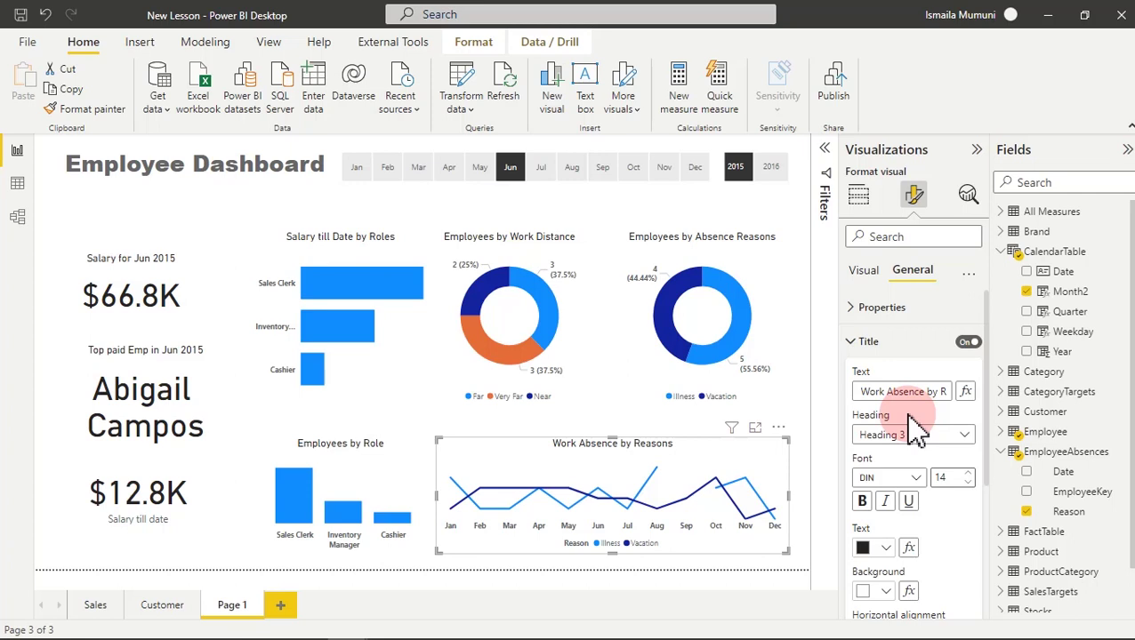
left_click(943, 394)
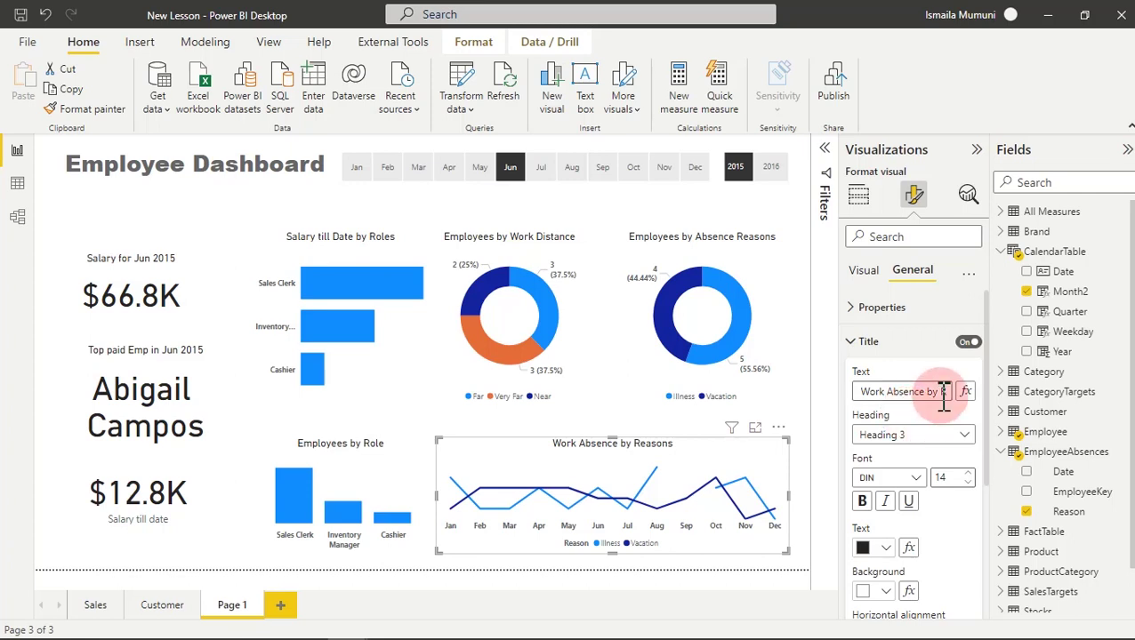
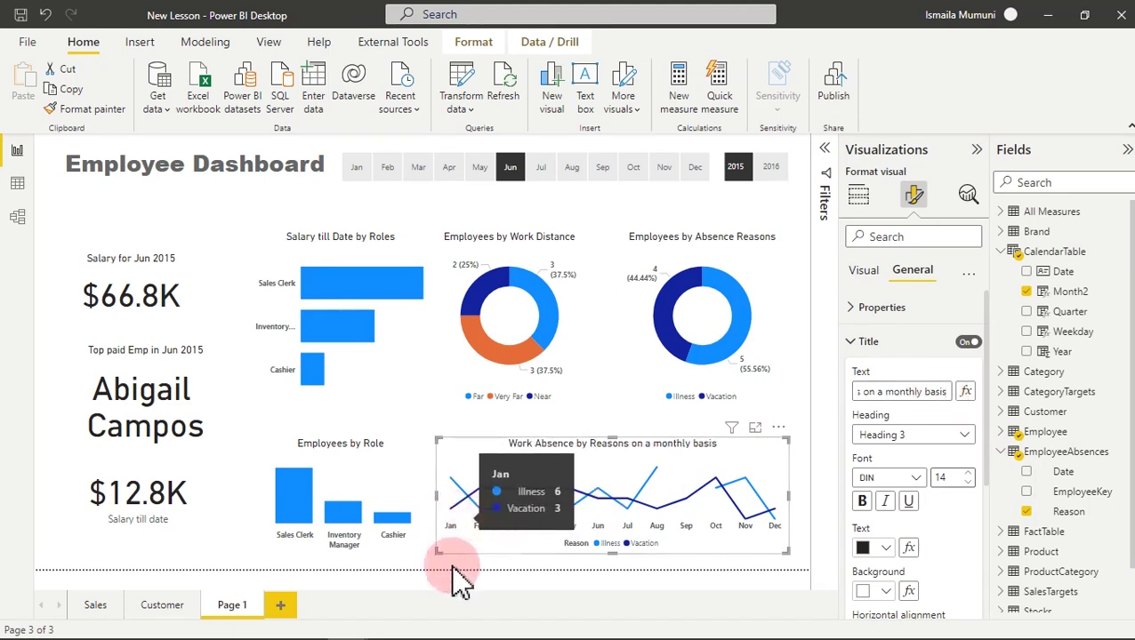
Deselect the absence line chart and add a new multi-row card to the page.
left_click(231, 550)
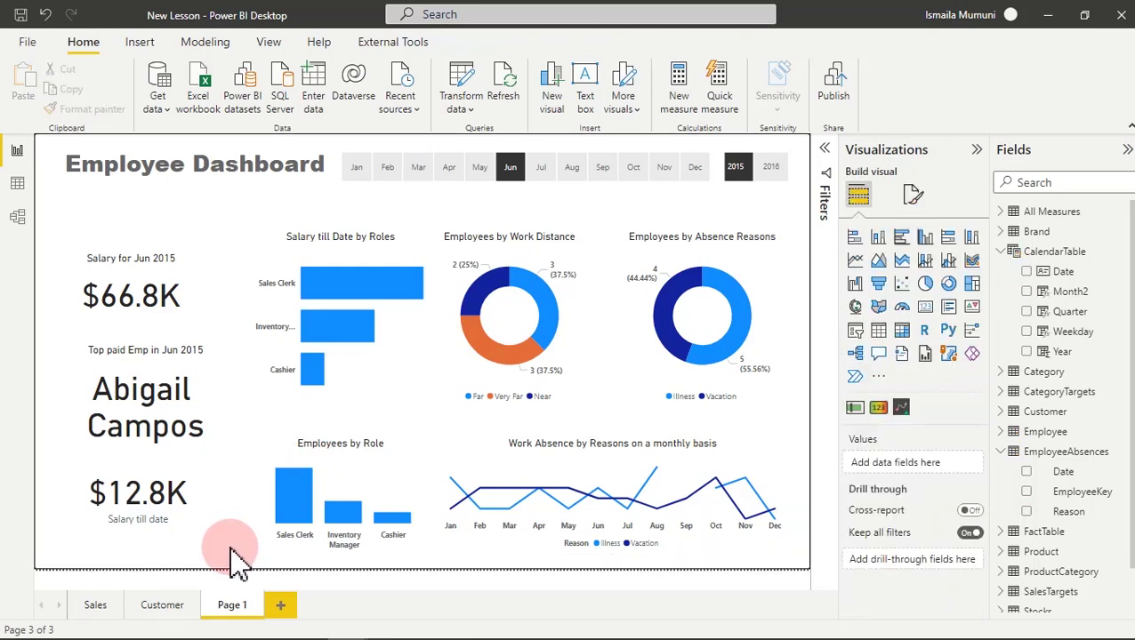
mouse_move(233, 636)
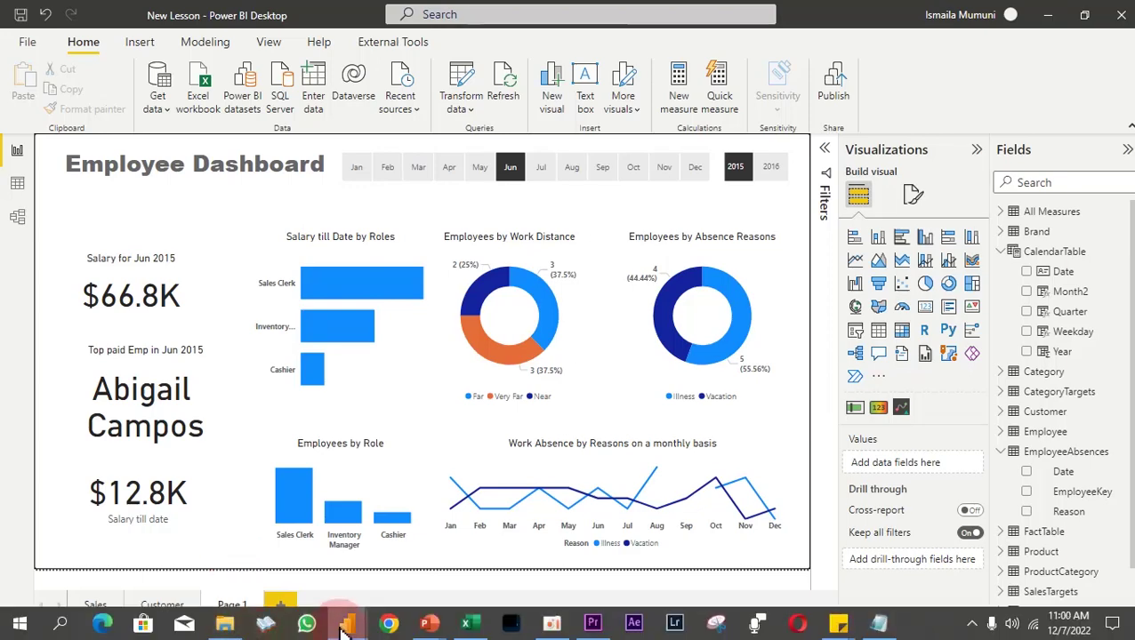
mouse_move(345, 626)
left_click(272, 578)
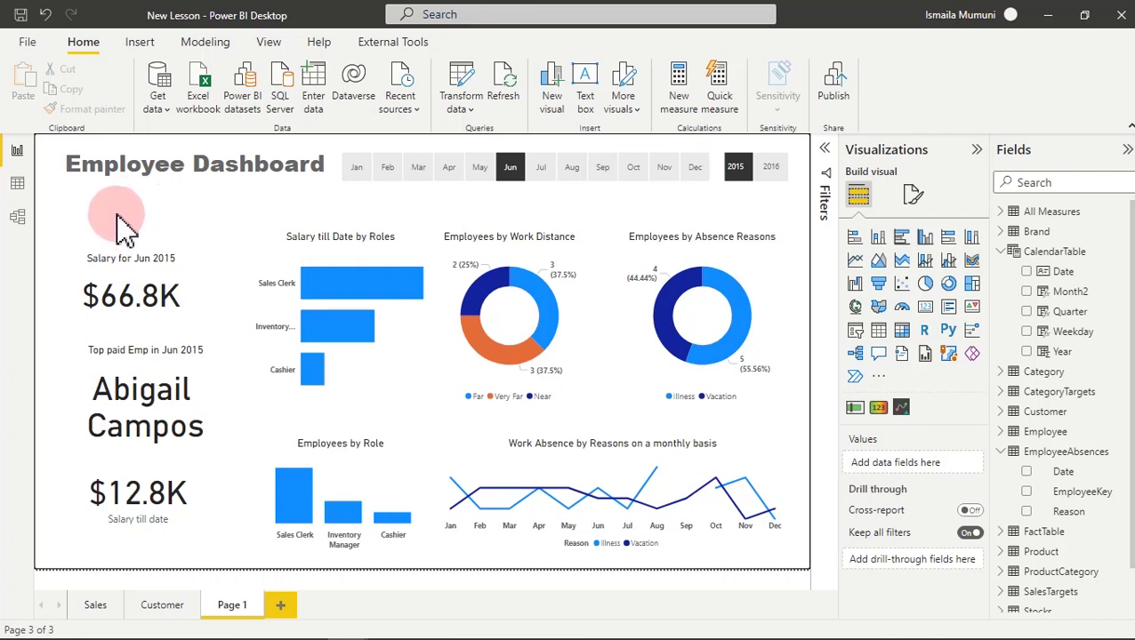
left_click(927, 309)
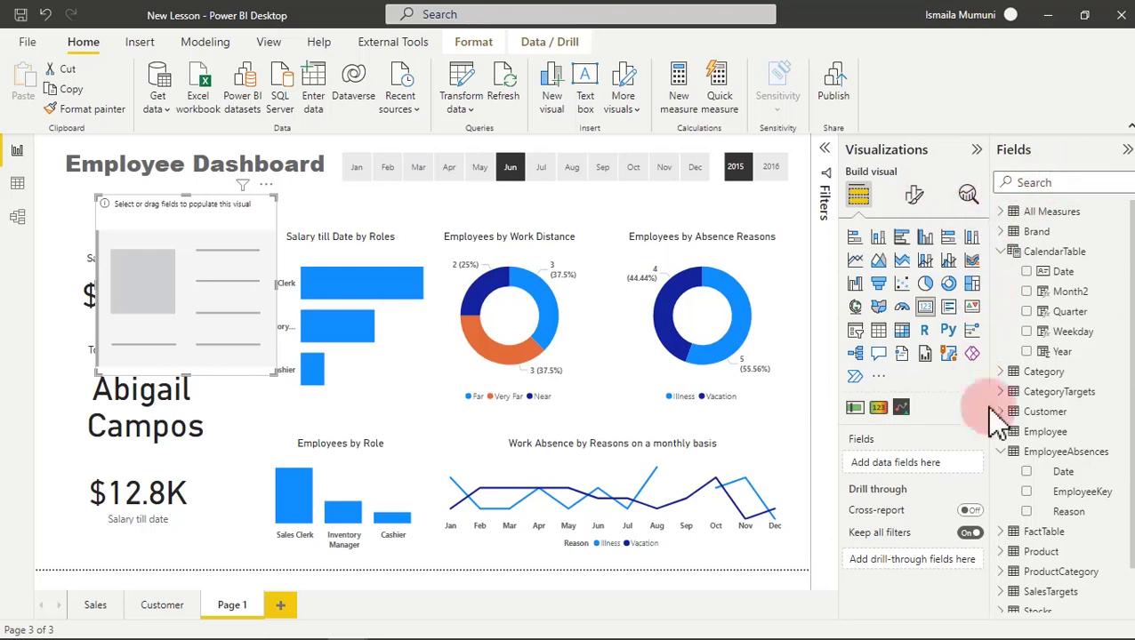
Put Employee > Total Emp. into the new multi-row card.
left_click(1008, 454)
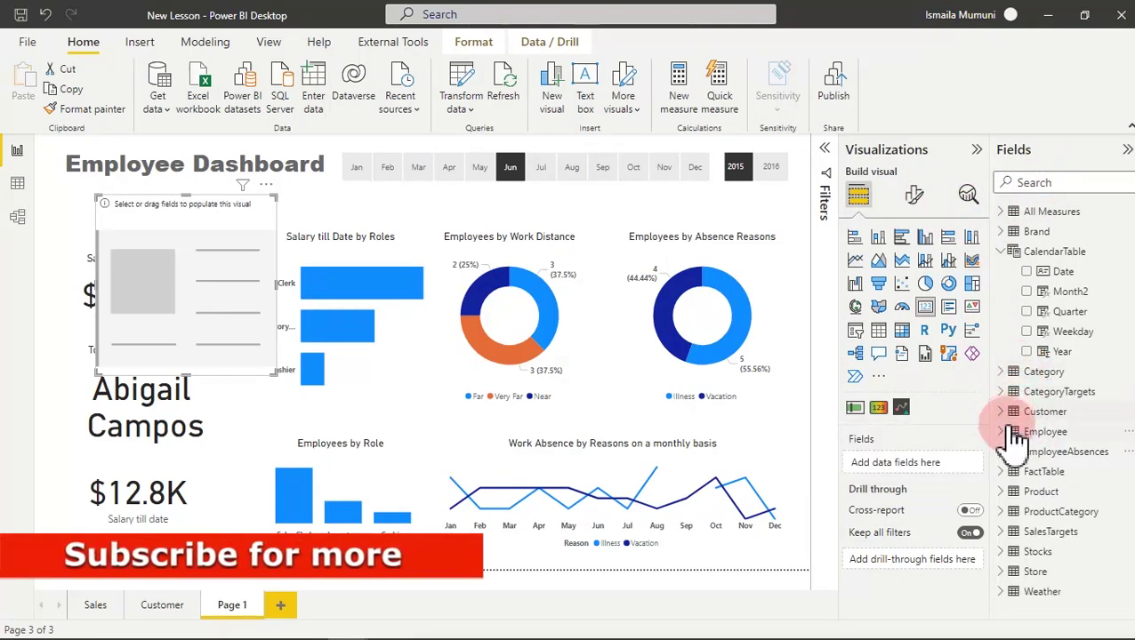
left_click(1011, 433)
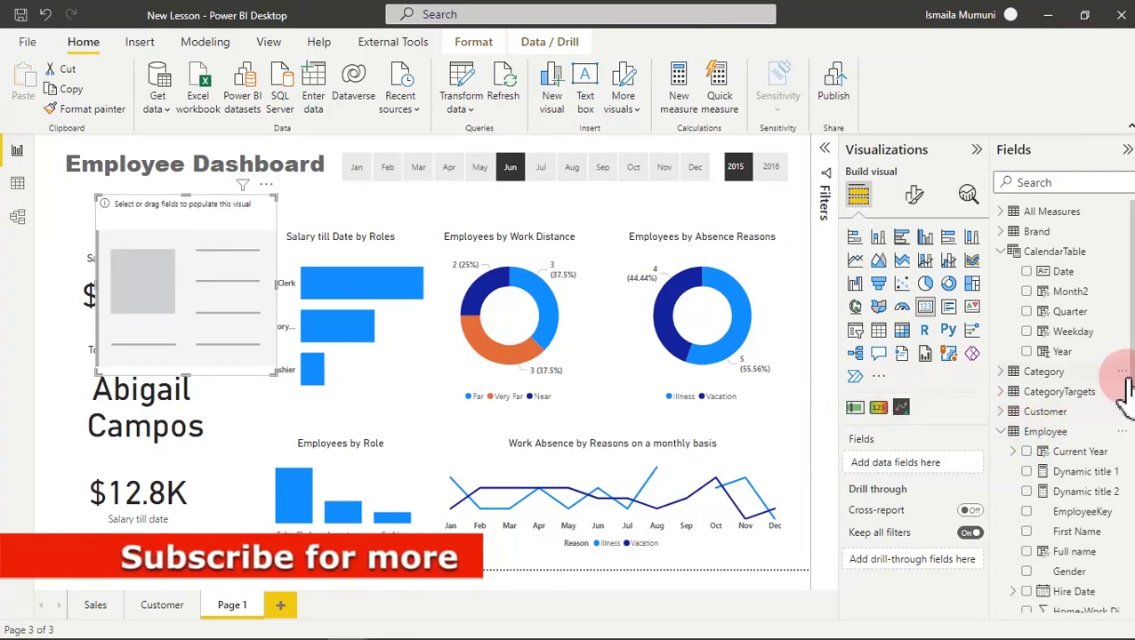
scroll(1122, 380, "down", 5)
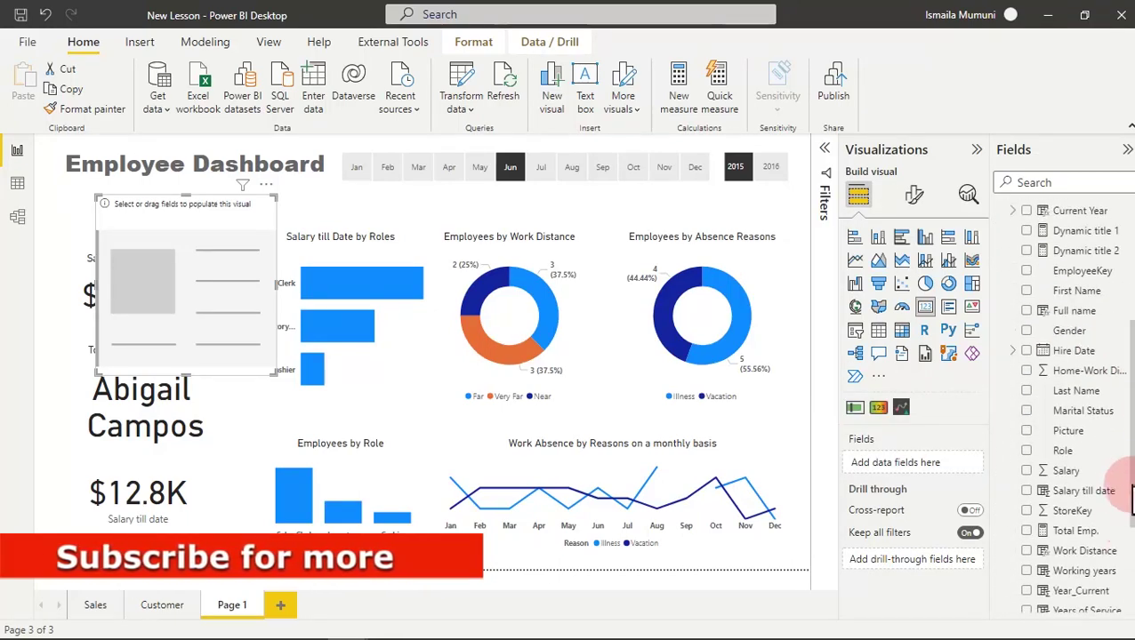
scroll(1130, 498, "down", 1)
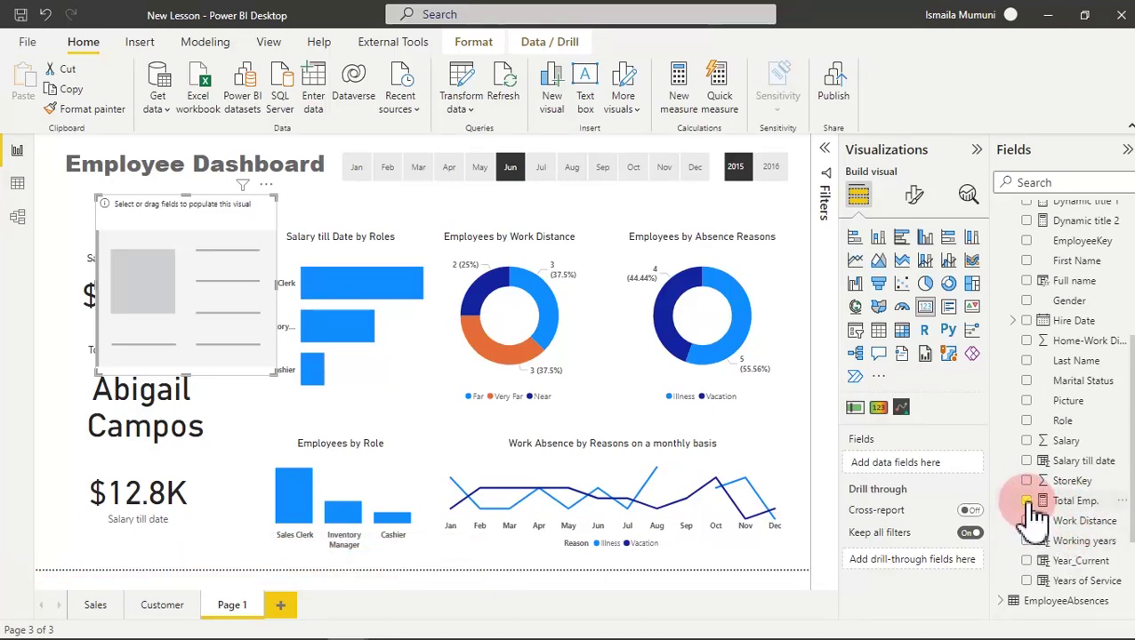
left_click(1027, 501)
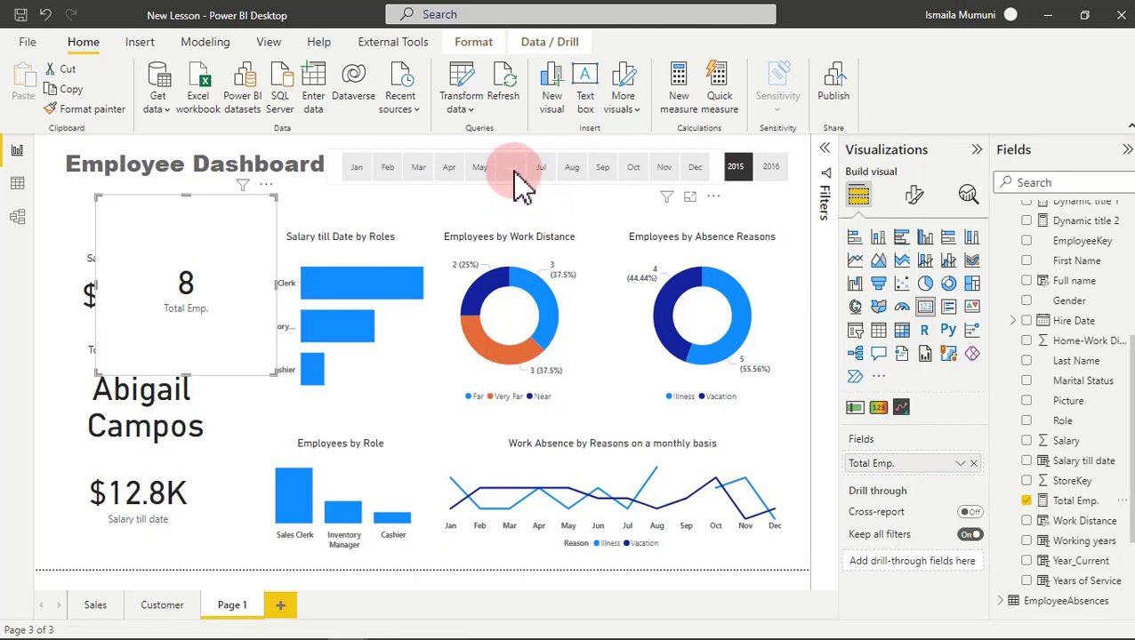
Clear the Jun and 2015 slicer filters so the card reads 25.
left_click(735, 169)
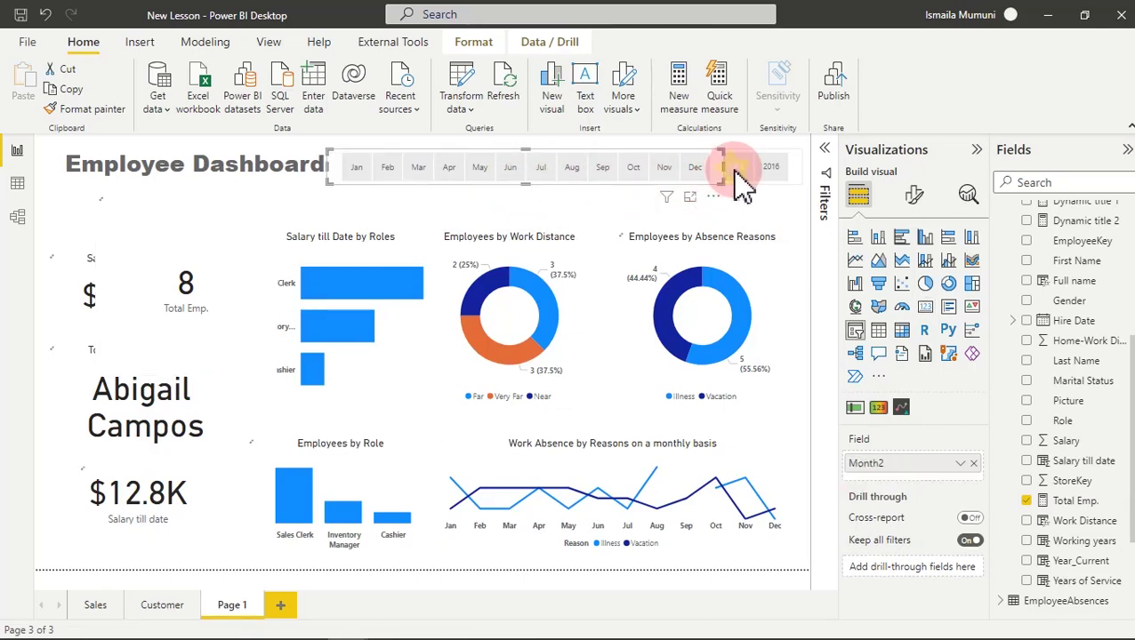
left_click(736, 171)
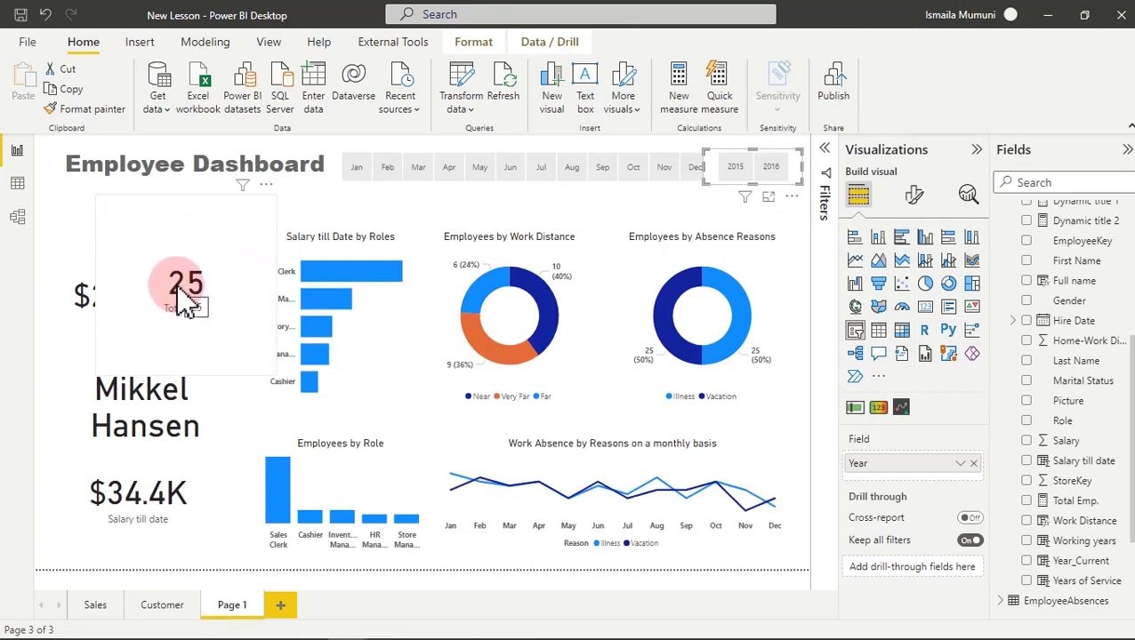
left_click(199, 251)
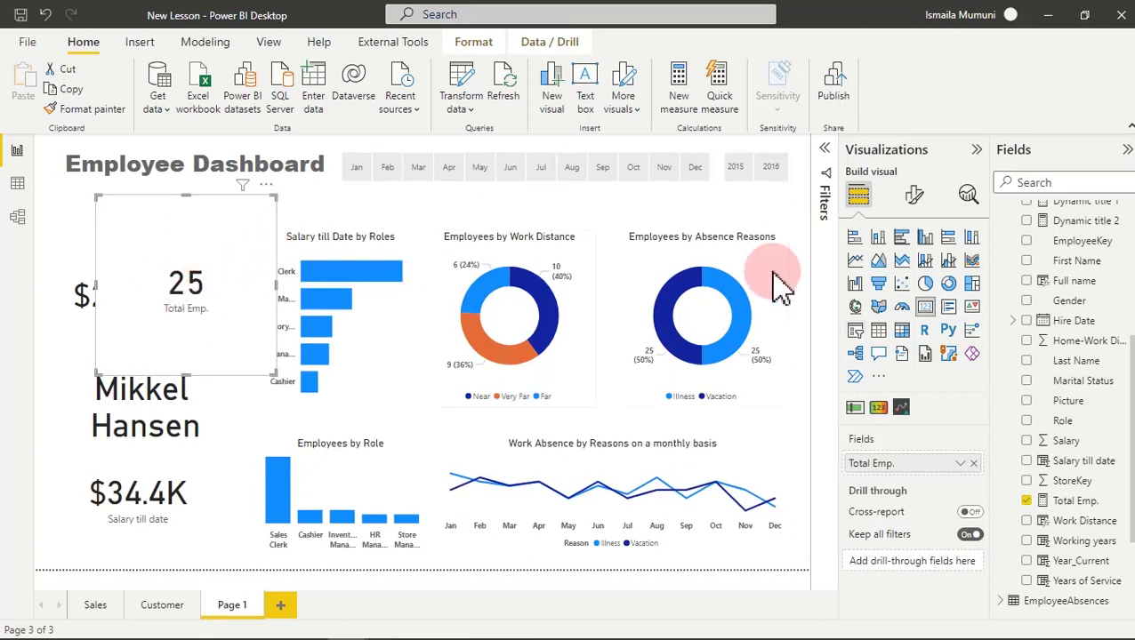
left_click(927, 199)
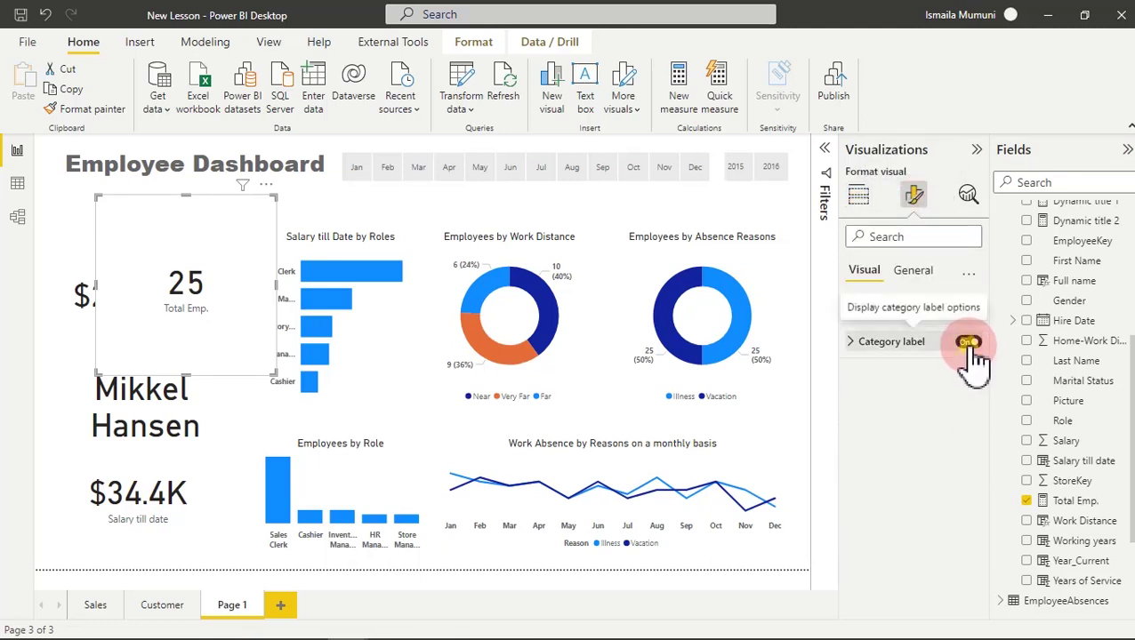
Hide the category label and set the callout value to Segoe UI Bold, size 60.
left_click(970, 344)
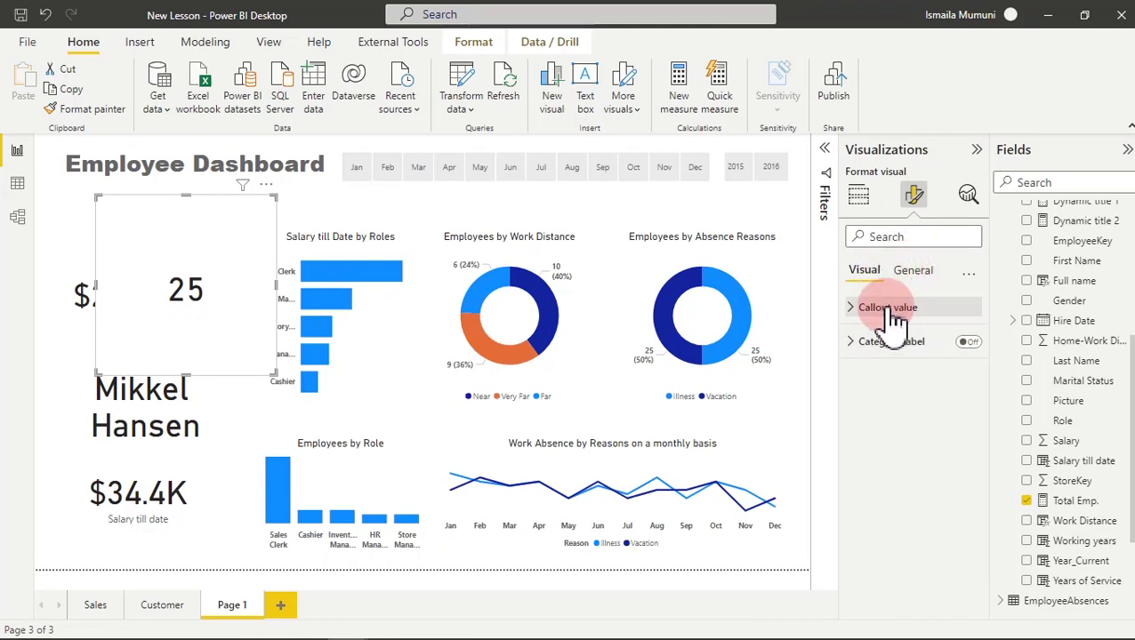
left_click(890, 308)
left_click(943, 356)
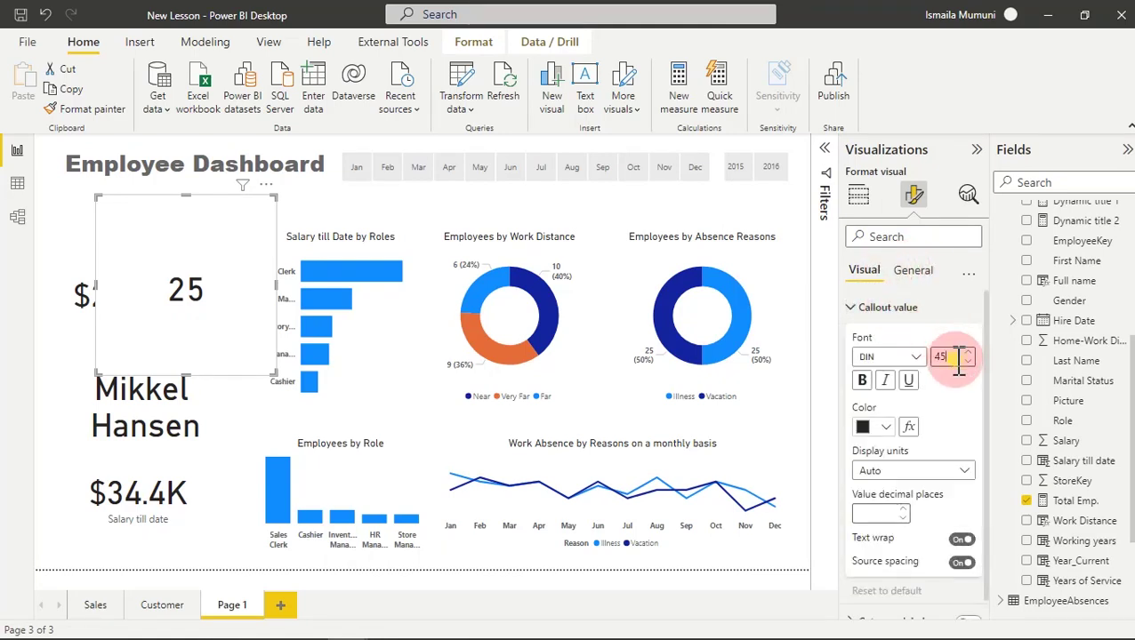
left_click(909, 365)
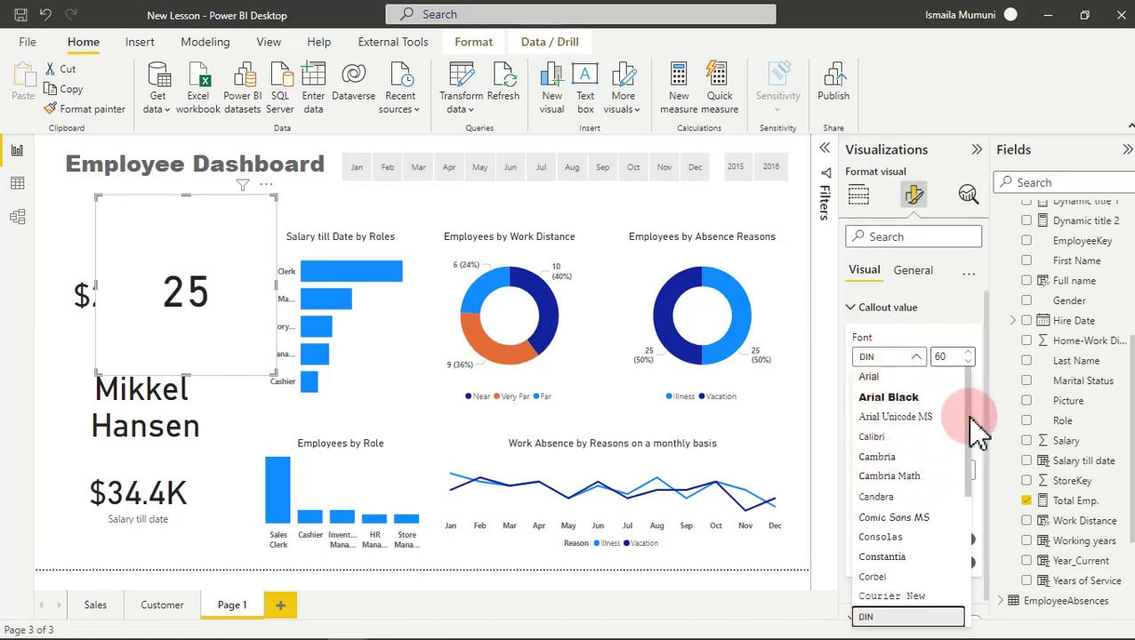
left_click_drag(977, 432, 959, 627)
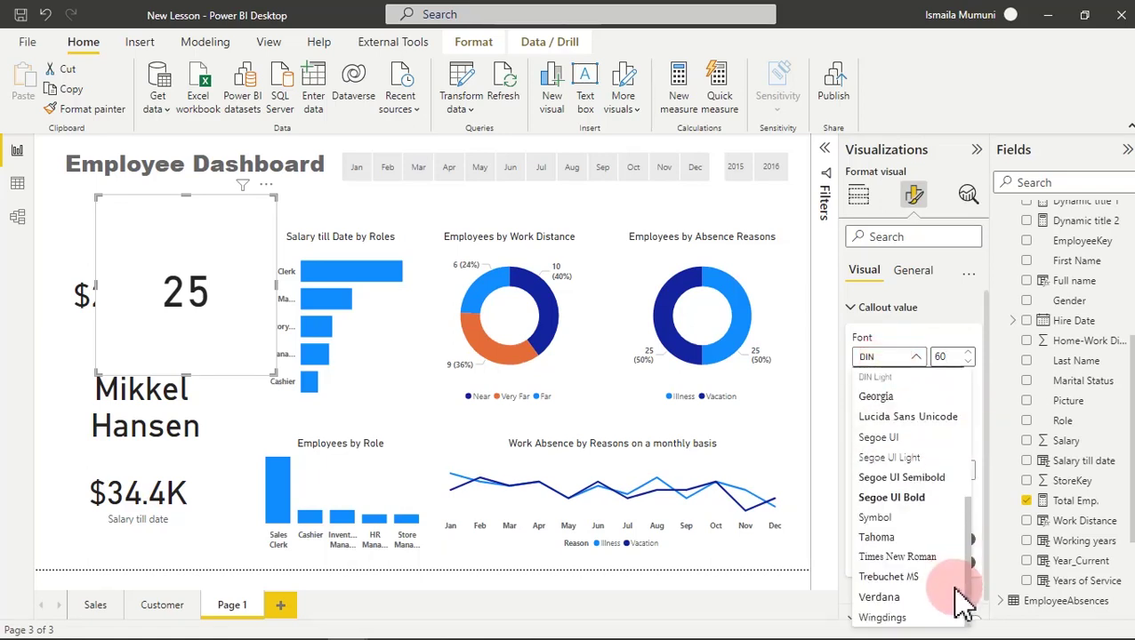
left_click(898, 498)
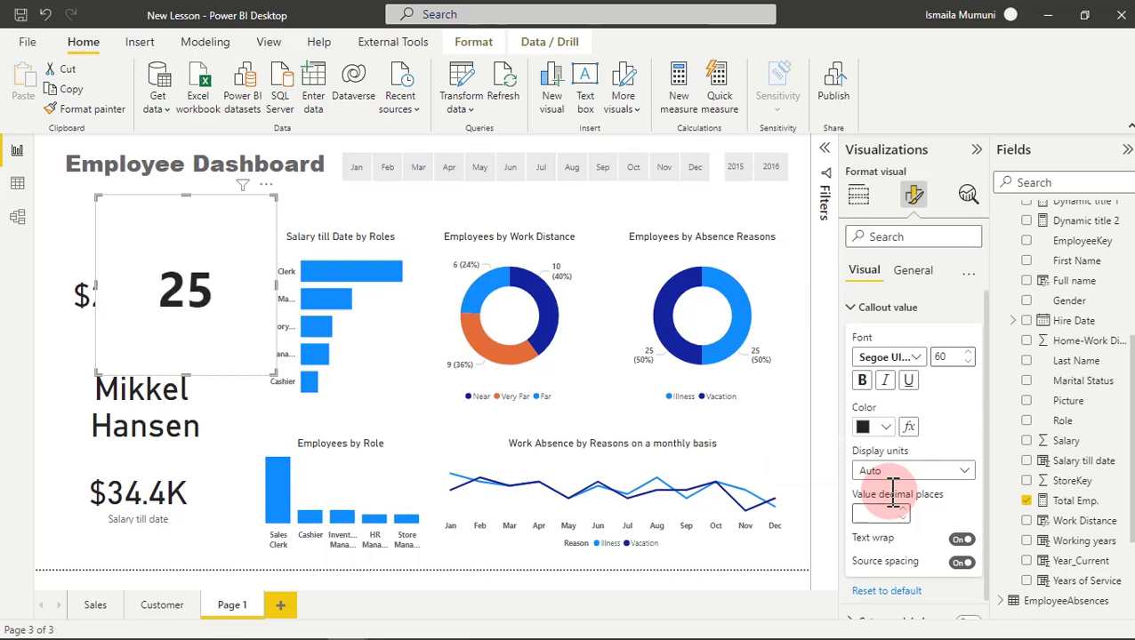
left_click(916, 312)
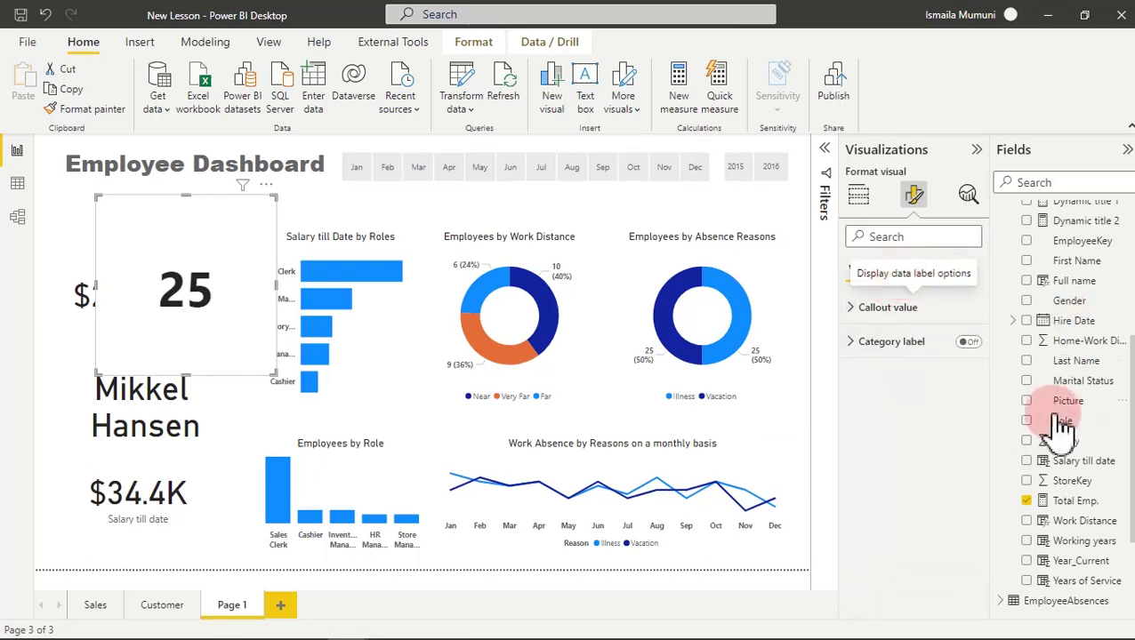
Turn off the card's background under General > Effects.
left_click(911, 270)
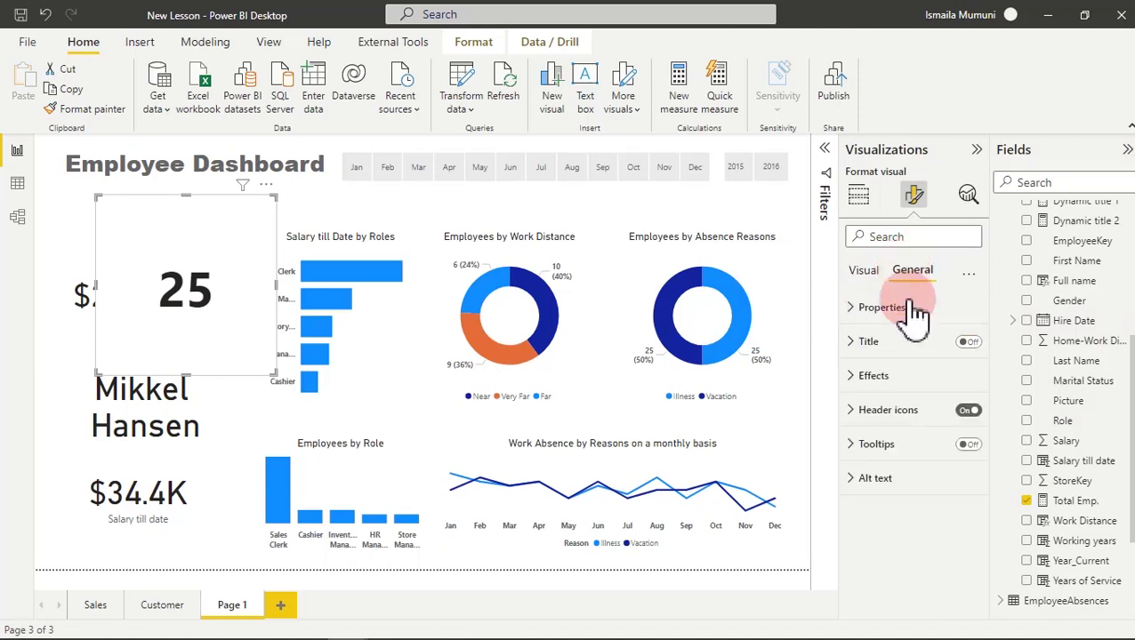
left_click(904, 381)
left_click(959, 411)
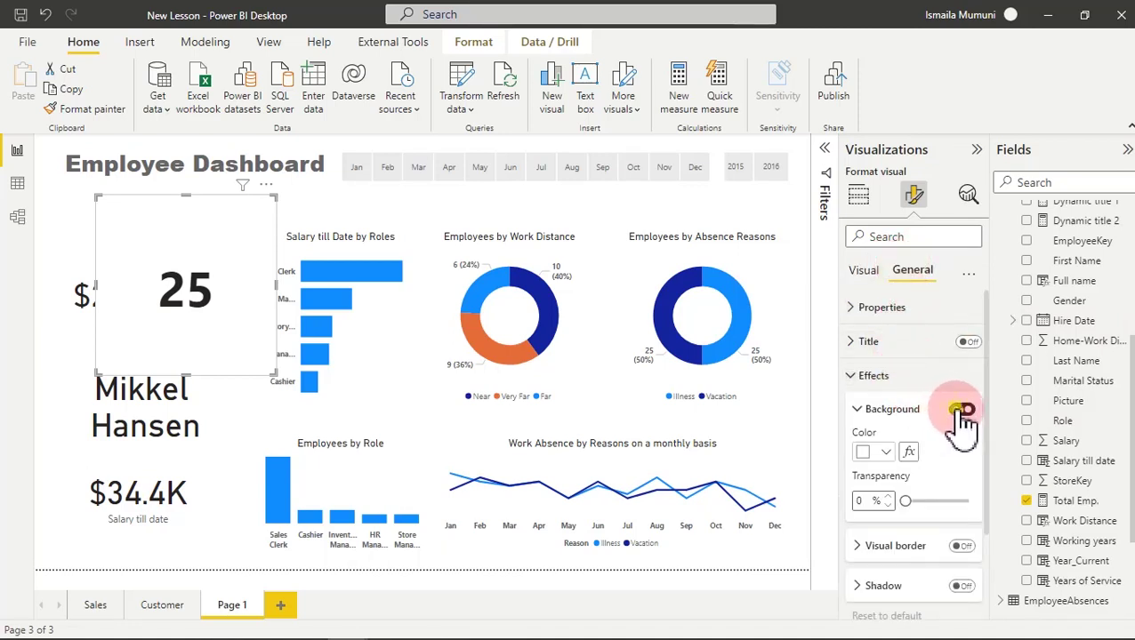
Turn on the card title, enter 'Total Employees' and centre it.
left_click(890, 347)
left_click(968, 342)
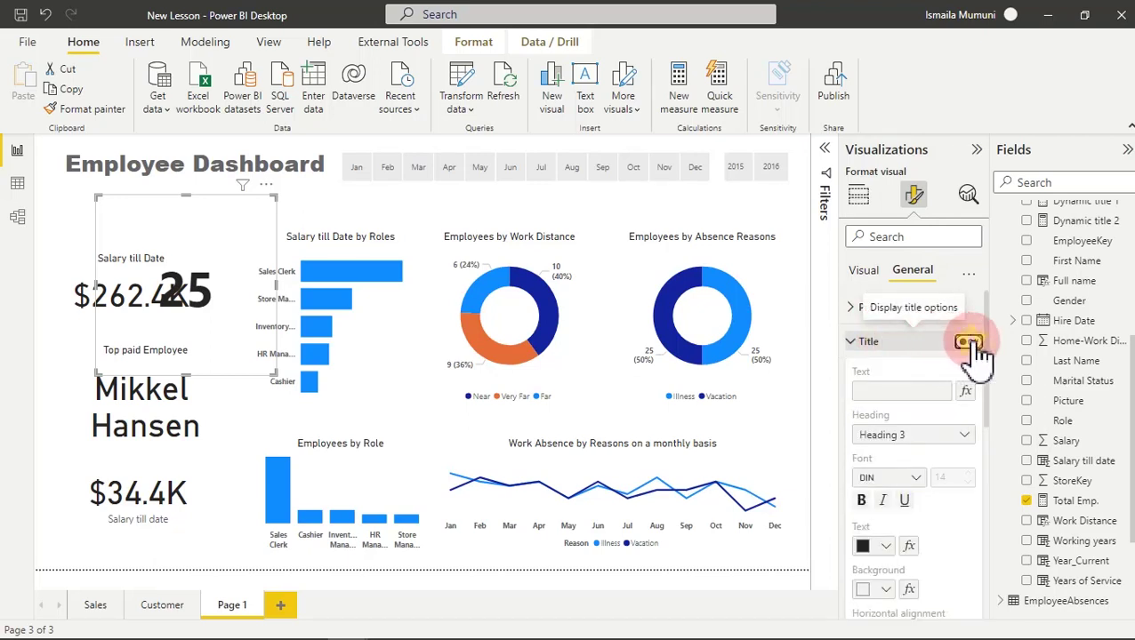
left_click(918, 388)
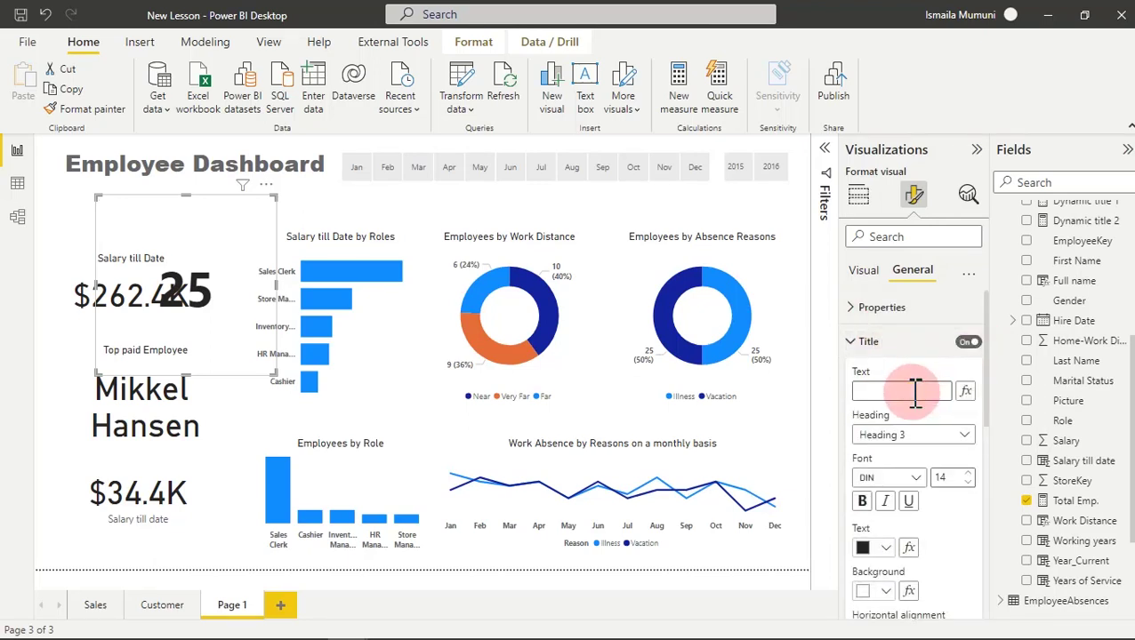
type("Total Employees")
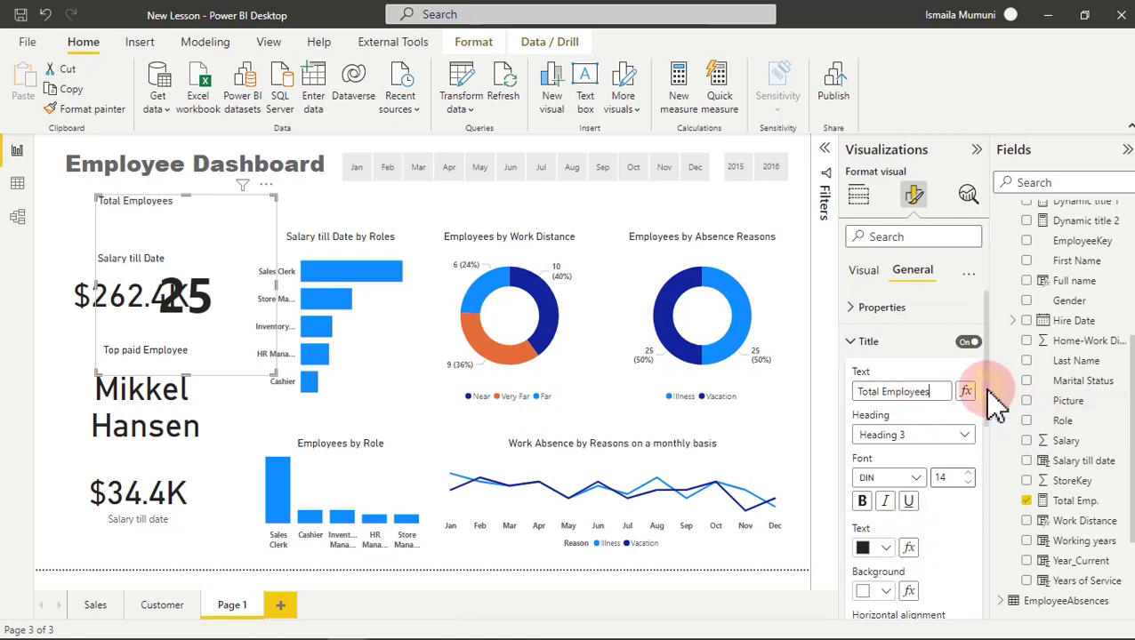
scroll(987, 436, "down", 2)
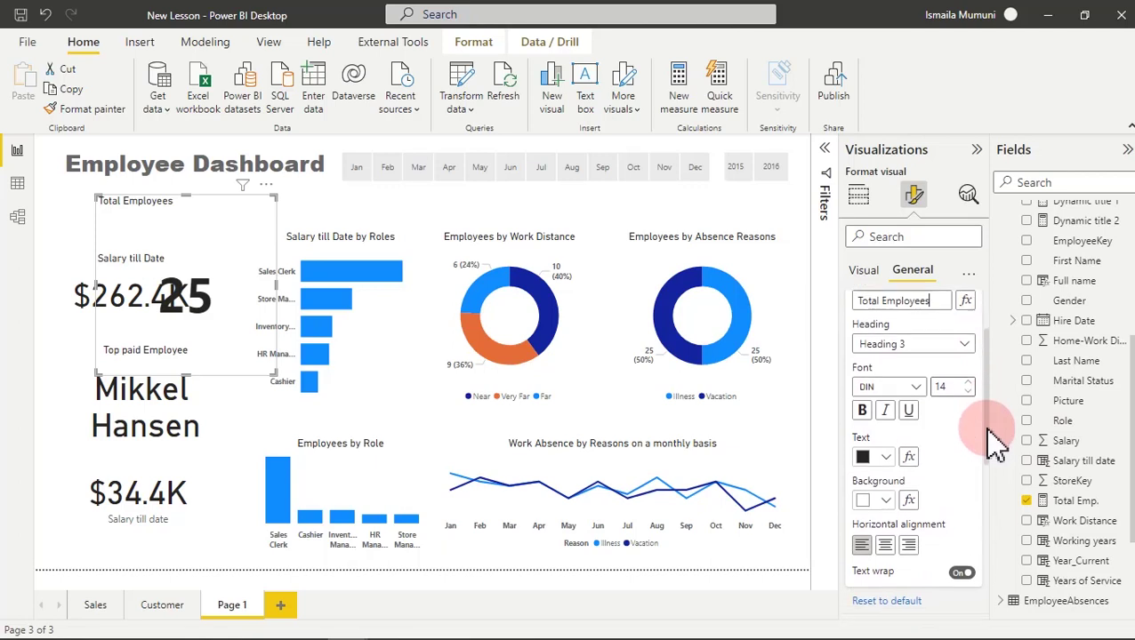
left_click(897, 533)
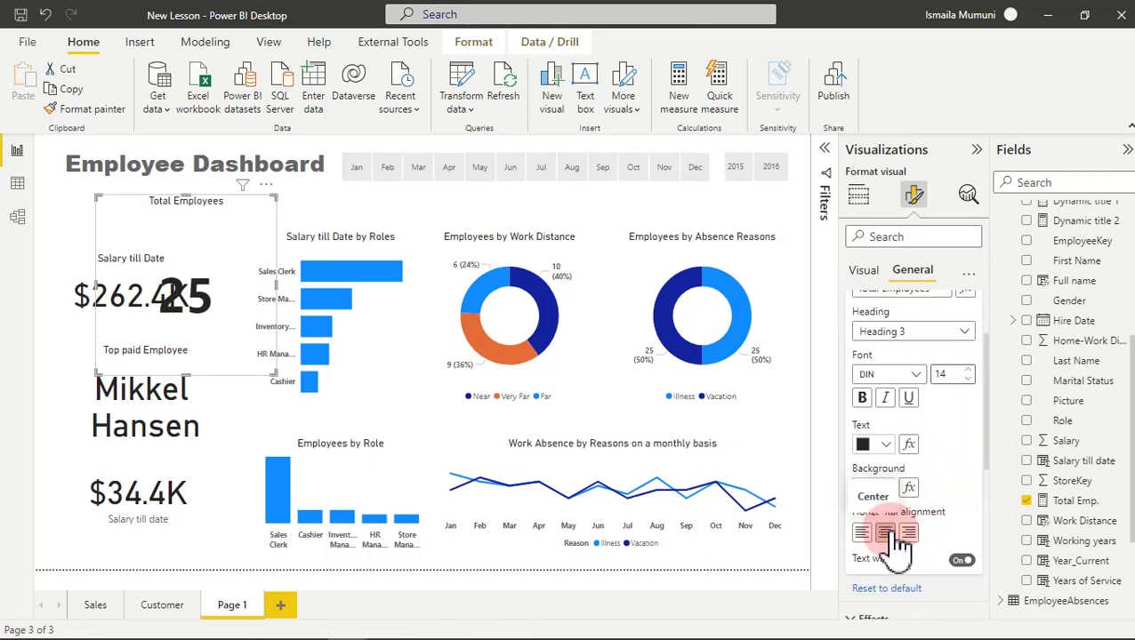
Set the title font to Segoe UI Semibold and its text colour to dark.
left_click(918, 377)
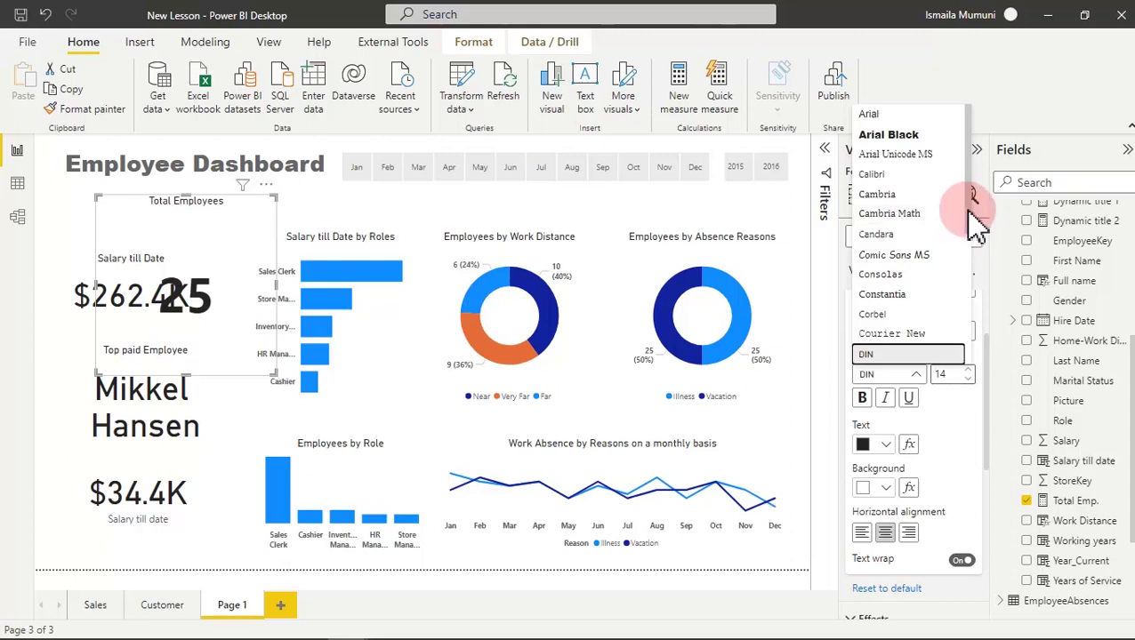
scroll(965, 221, "down", 2)
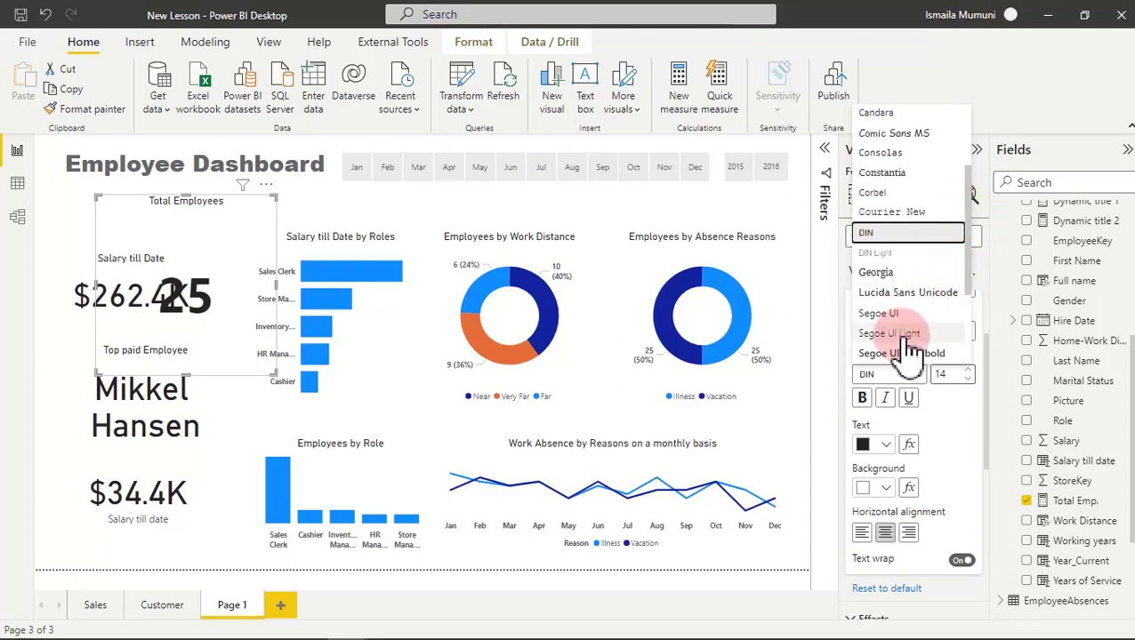
left_click(912, 354)
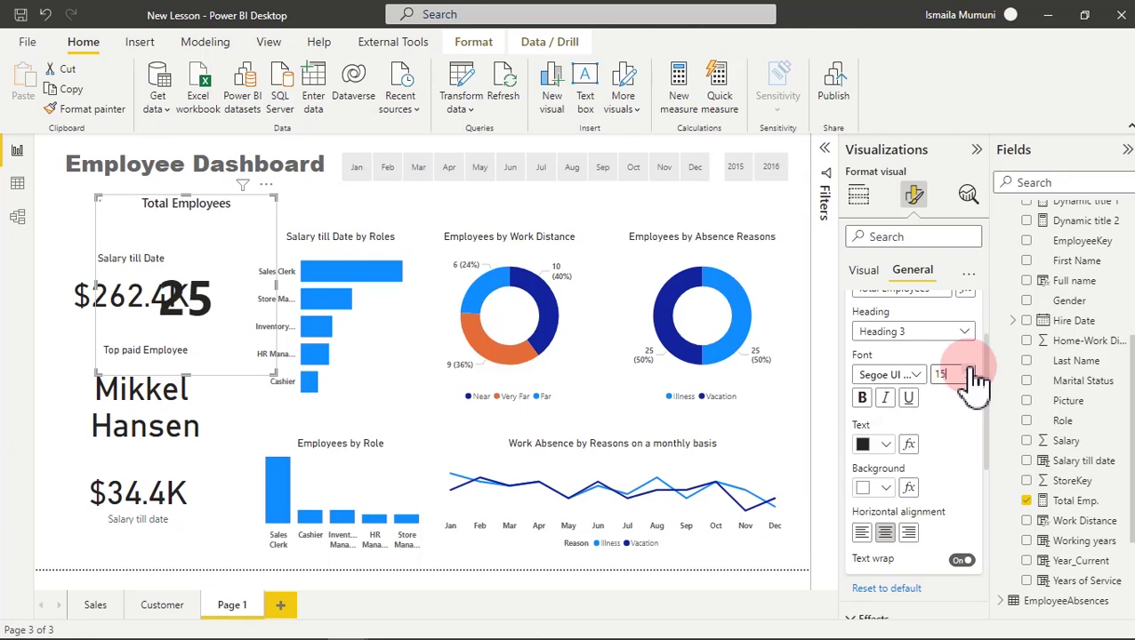
left_click(894, 447)
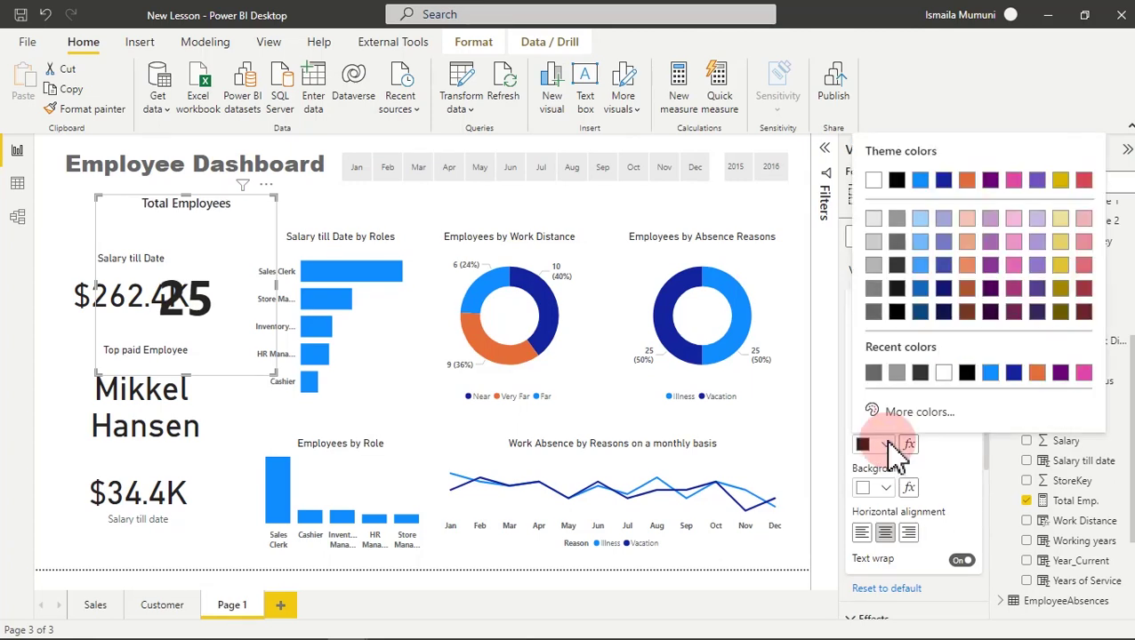
left_click(898, 267)
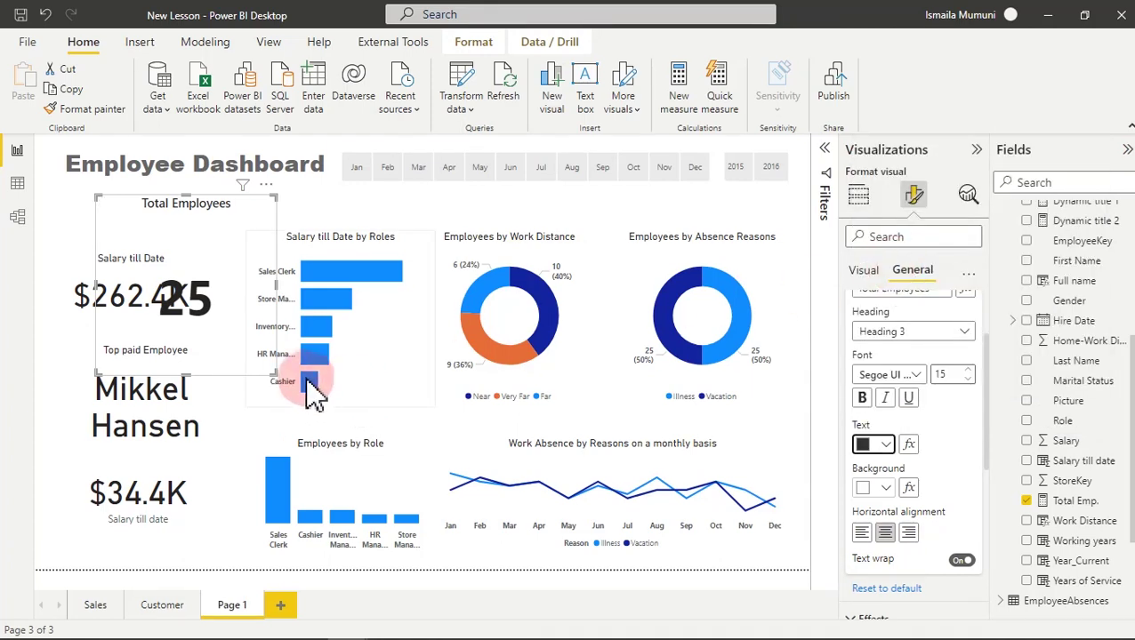
Shrink the Total Employees card and place it in the top-left corner.
left_click_drag(277, 374, 244, 276)
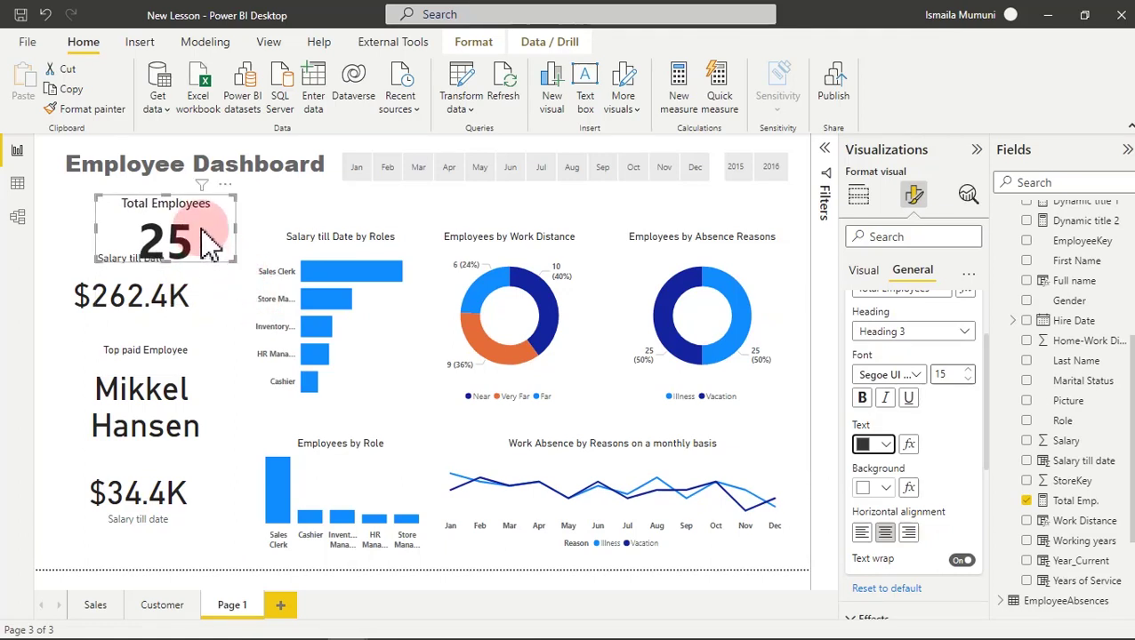
left_click_drag(174, 265, 155, 263)
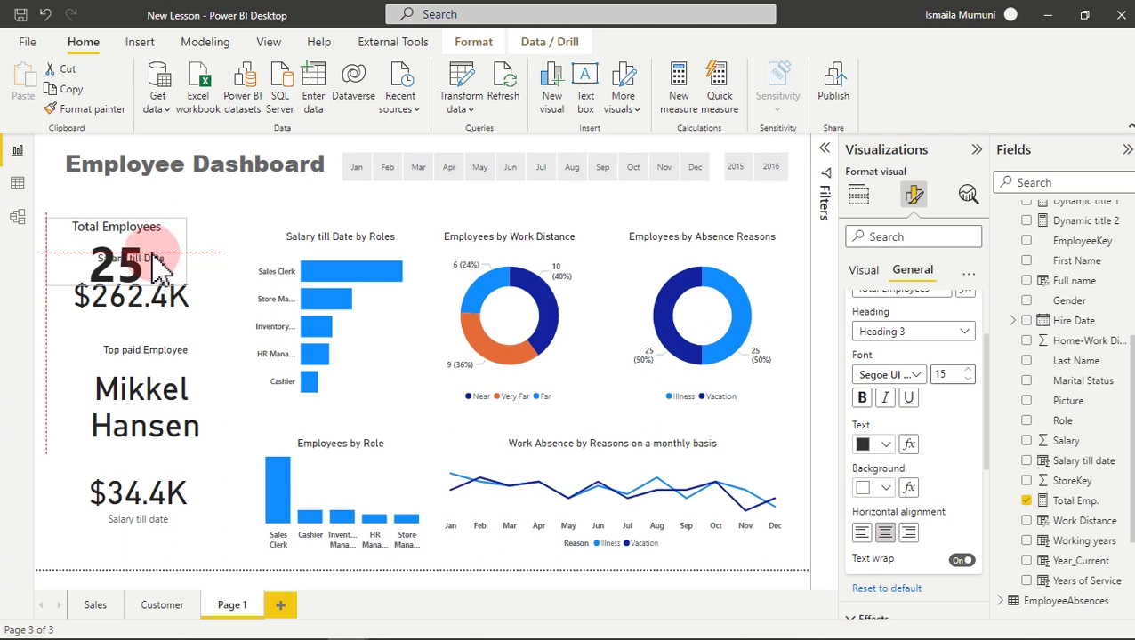
left_click_drag(153, 263, 154, 263)
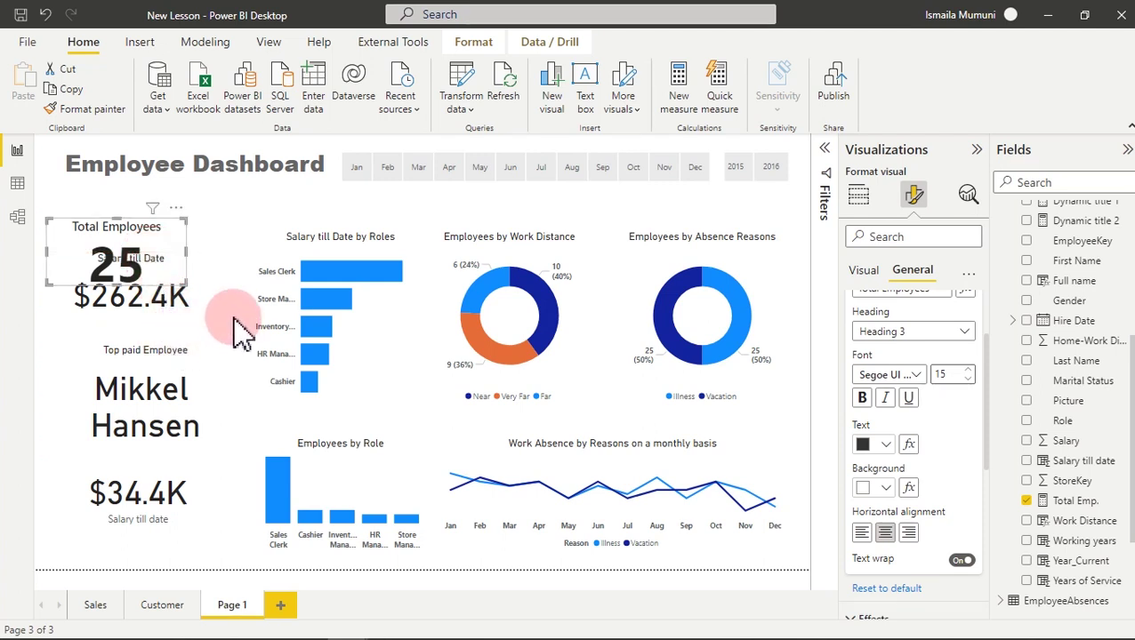
Move Top paid Employee to the page bottom and Salary till Date below the 25 card.
left_click(178, 372)
left_click_drag(178, 371, 175, 612)
mouse_move(171, 328)
left_mouse_down()
mouse_move(170, 300)
mouse_move(175, 332)
mouse_move(172, 322)
mouse_move(165, 331)
mouse_move(177, 338)
left_mouse_up()
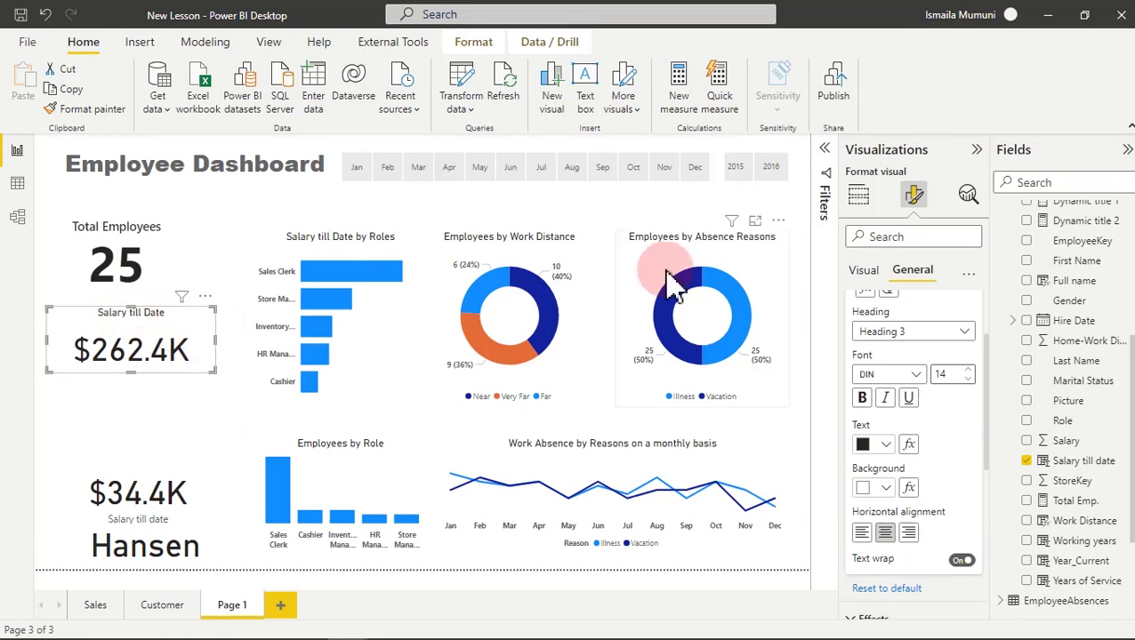
Restore the Salary till Date title to regular Segoe UI at size 14.
left_click(915, 375)
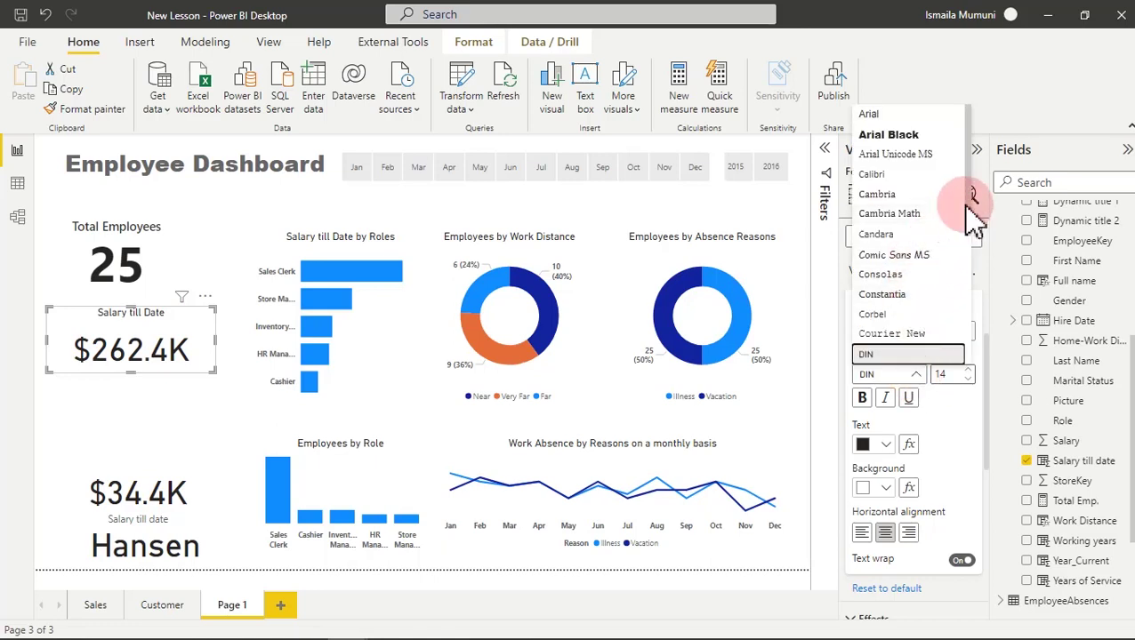
scroll(950, 266, "down", 5)
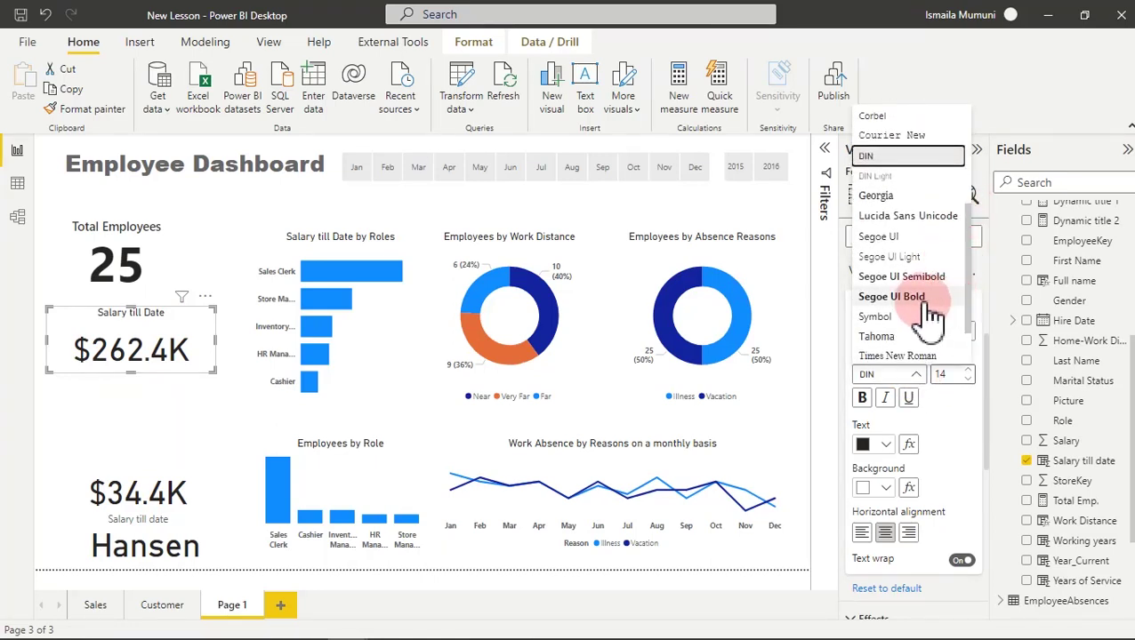
left_click(926, 299)
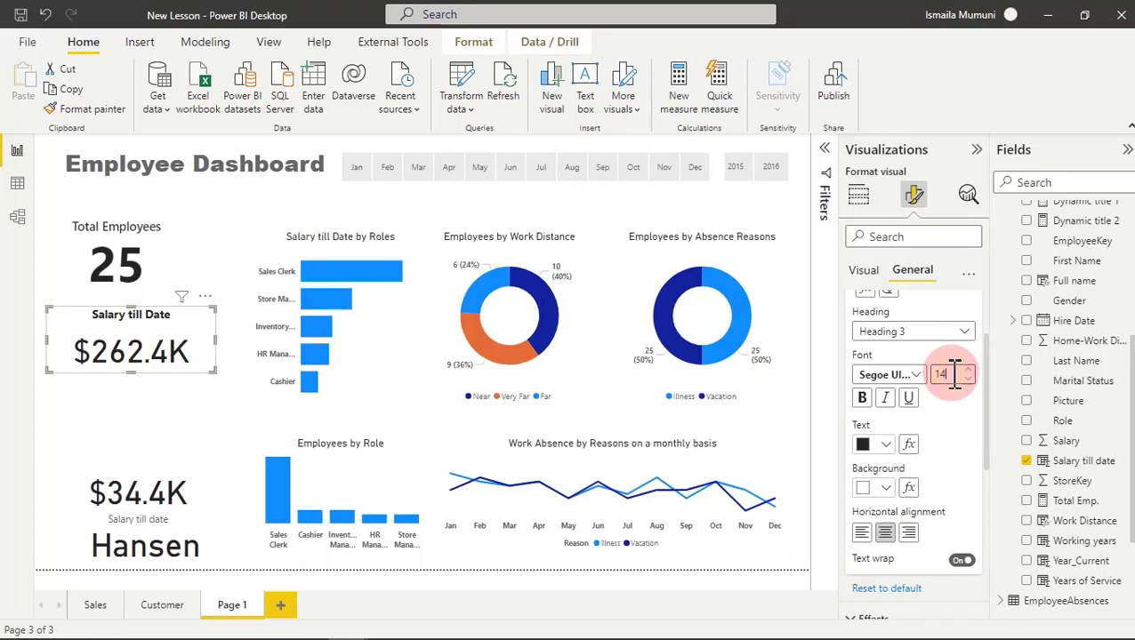
left_click_drag(954, 375, 913, 380)
type("37")
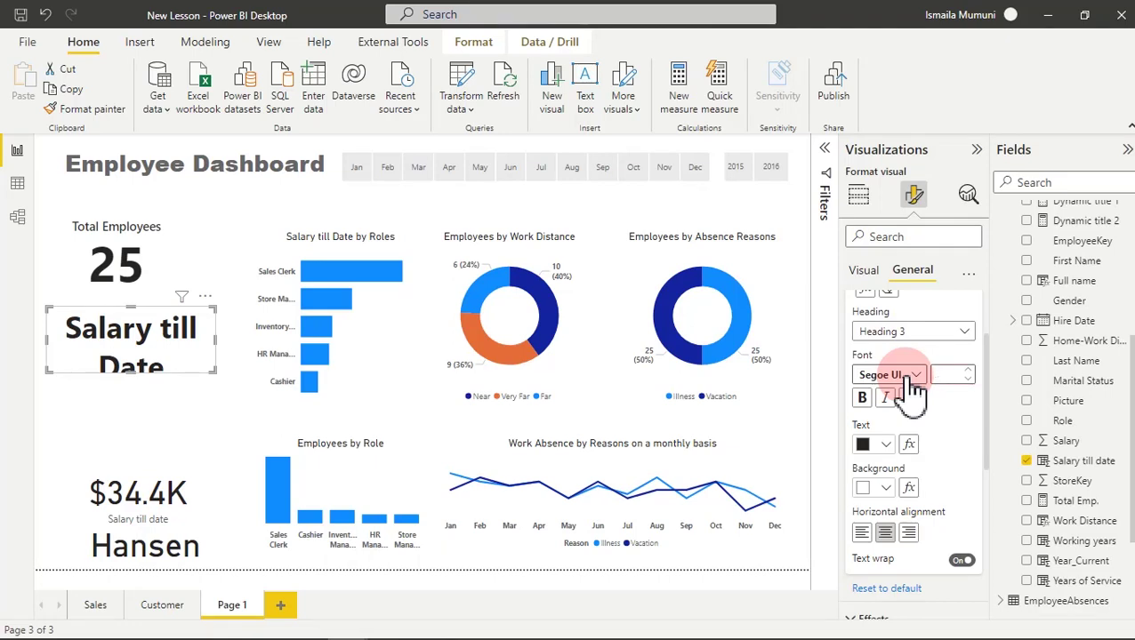
type("4")
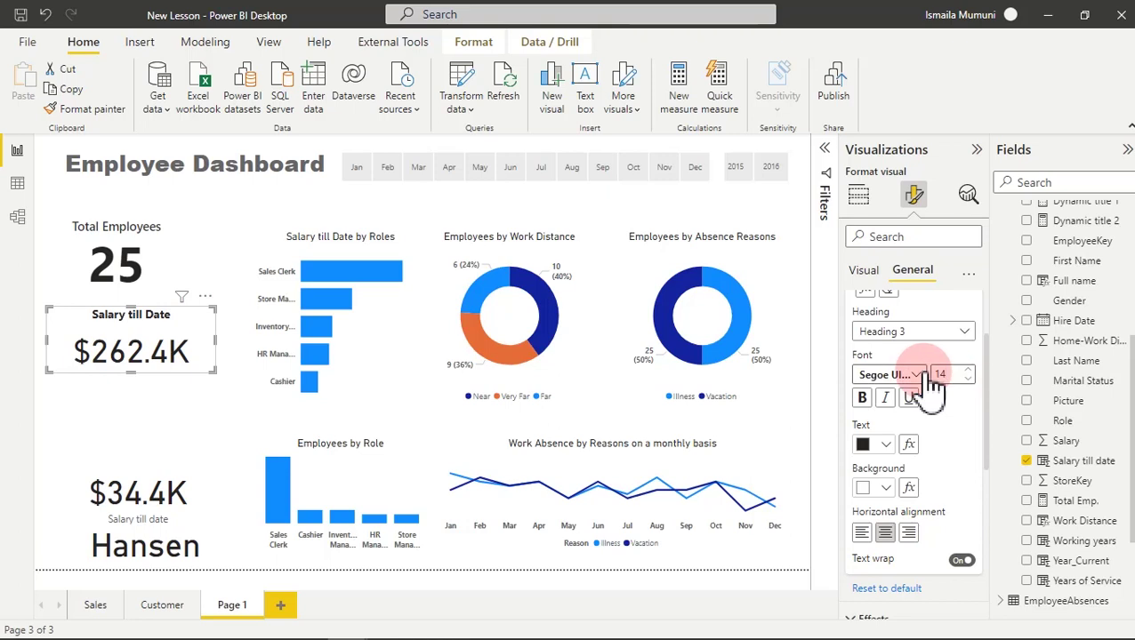
left_click(919, 376)
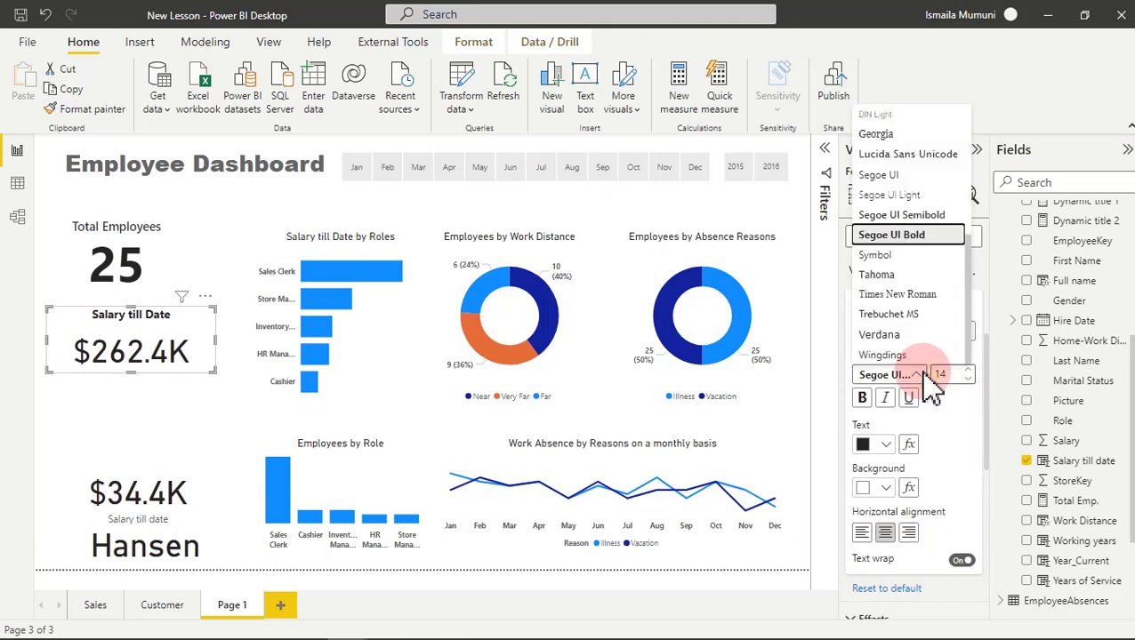
left_click(906, 178)
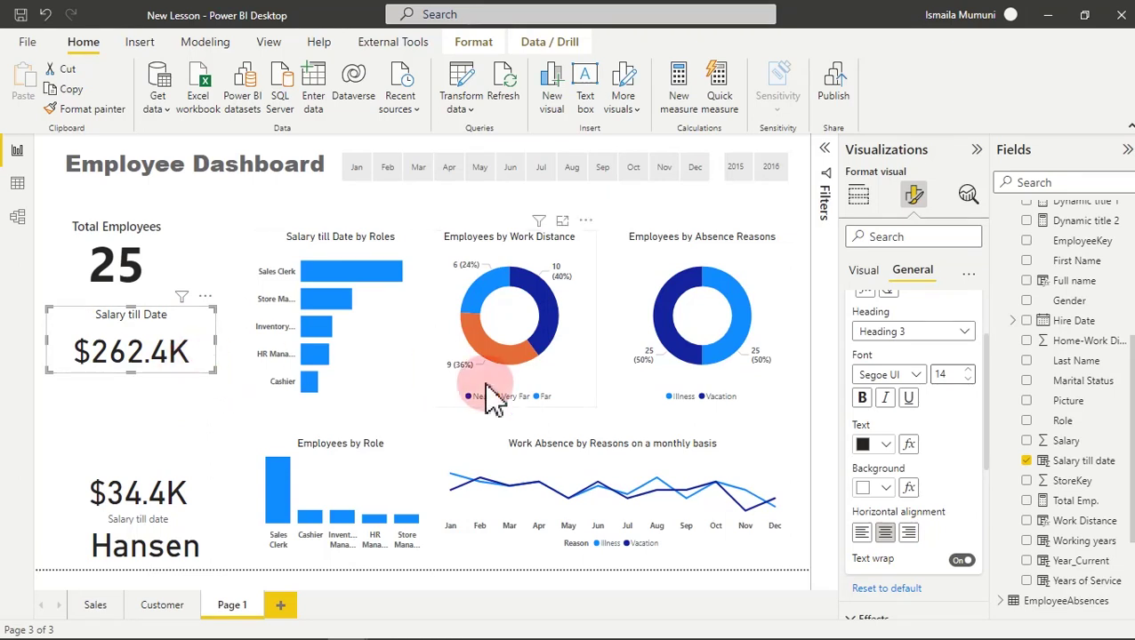
Set the $262.4K callout value to Segoe UI Bold, size 37, and narrow the card.
left_click(875, 284)
left_click(907, 310)
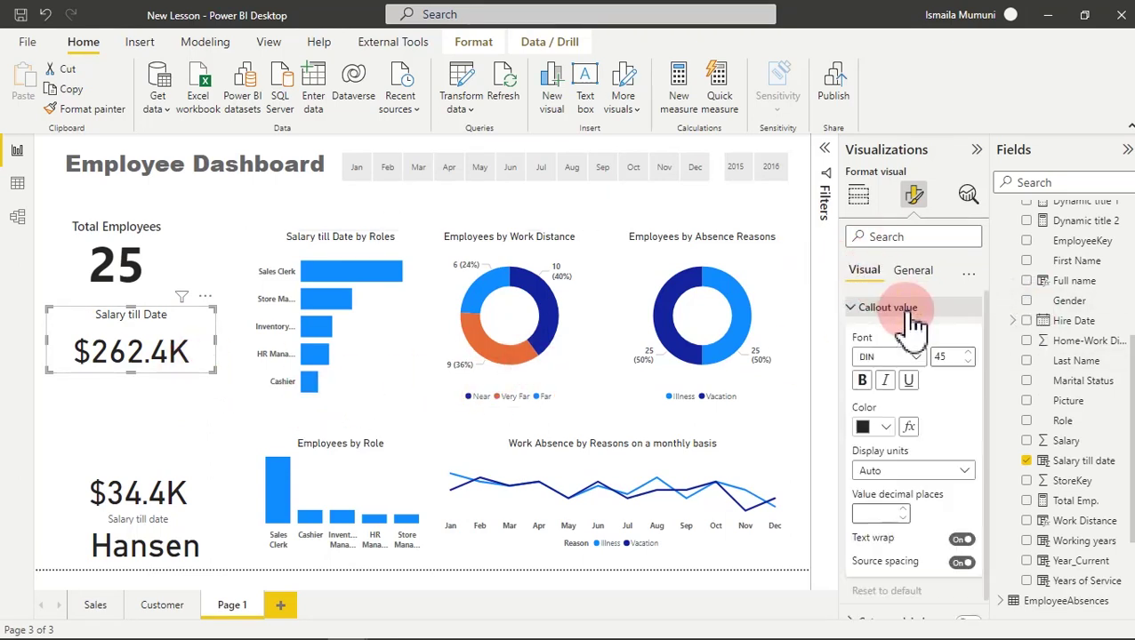
left_click_drag(950, 356, 926, 370)
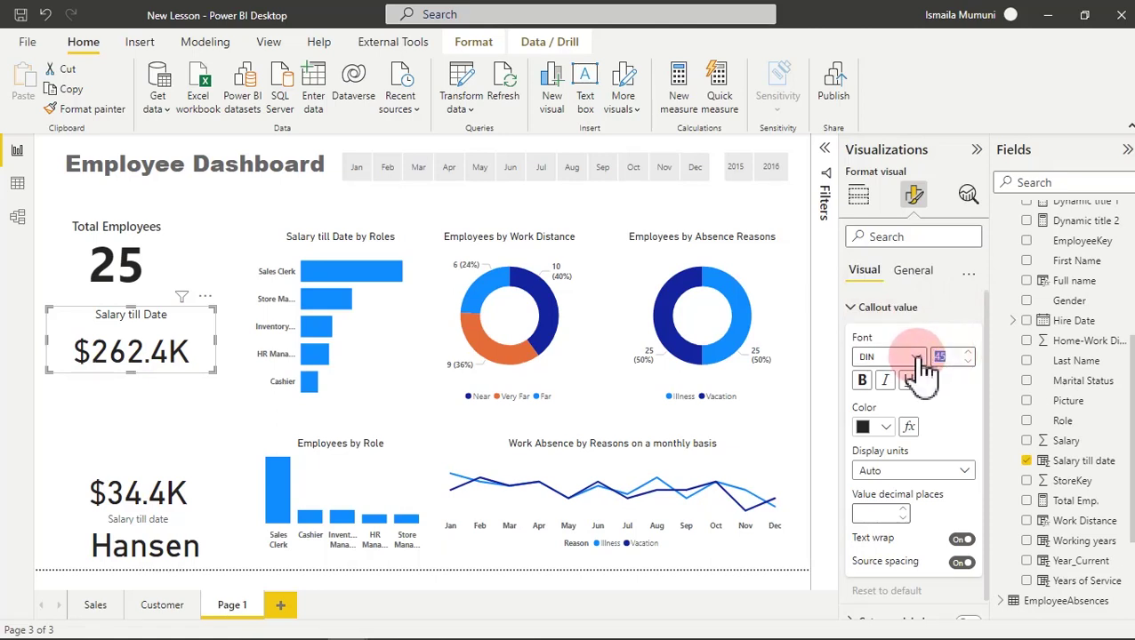
type("37")
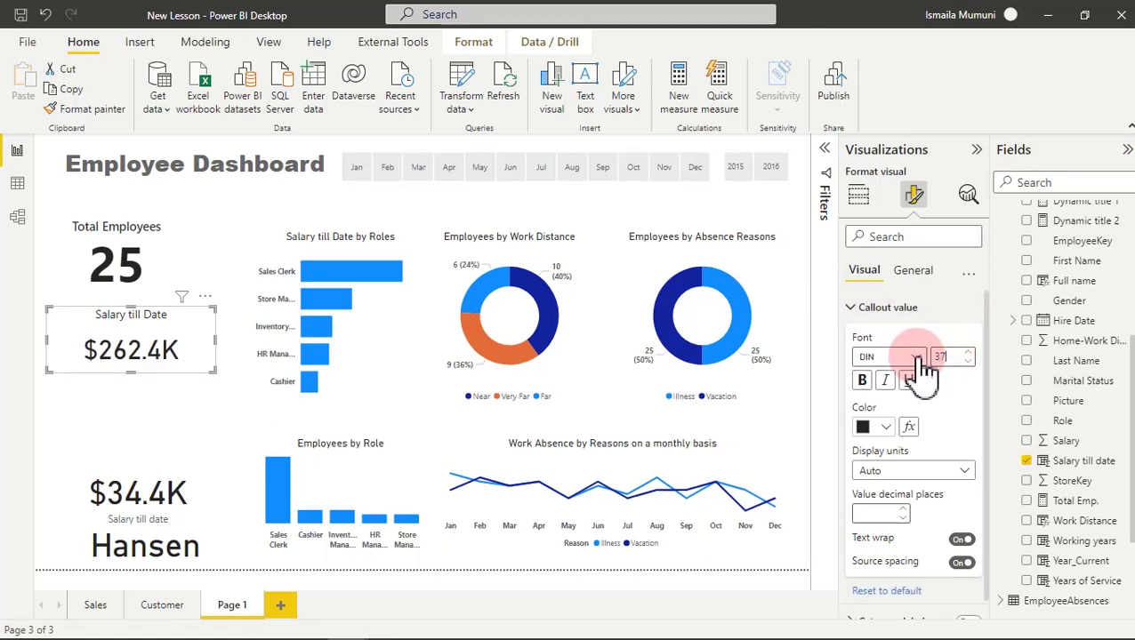
left_click(919, 360)
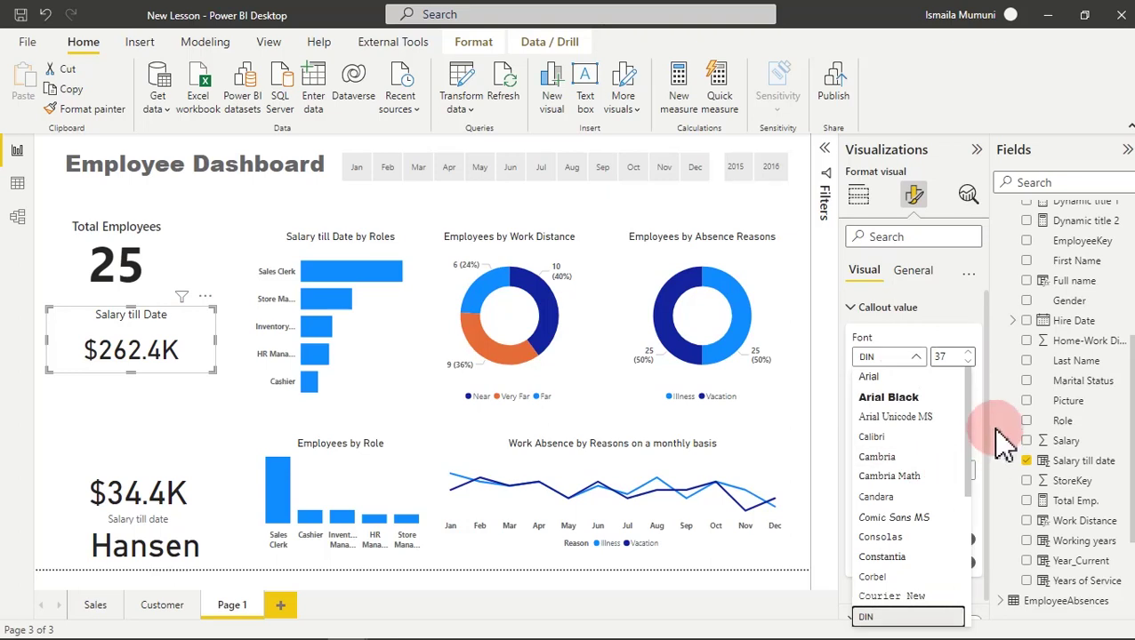
left_click_drag(976, 414, 922, 549)
left_click(918, 540)
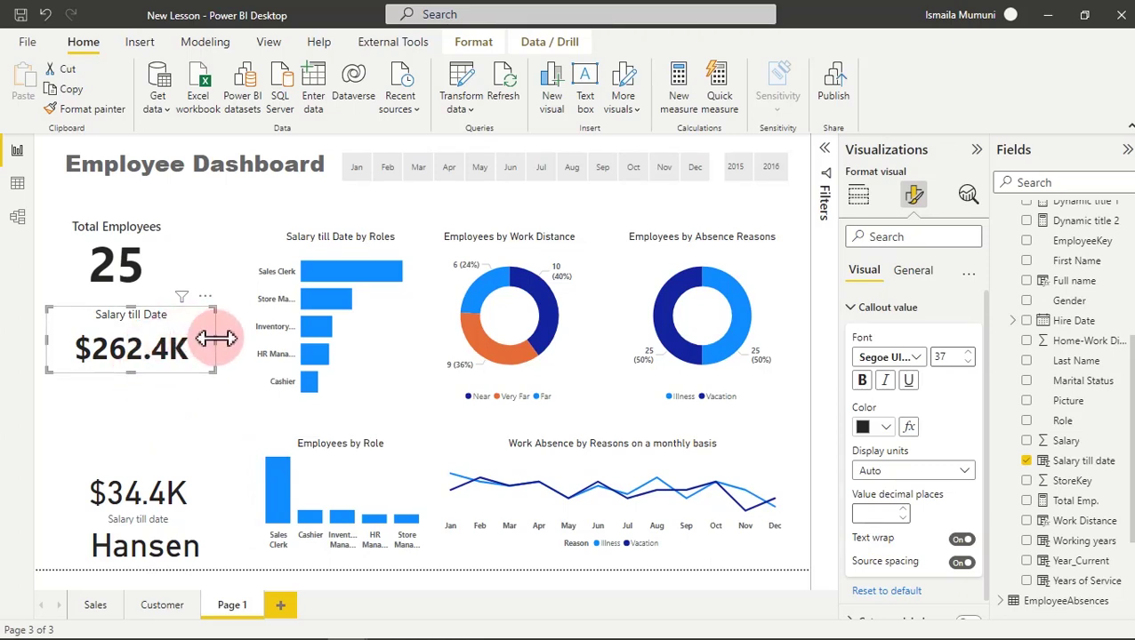
mouse_move(216, 338)
left_mouse_down()
mouse_move(205, 354)
mouse_move(203, 340)
left_mouse_up()
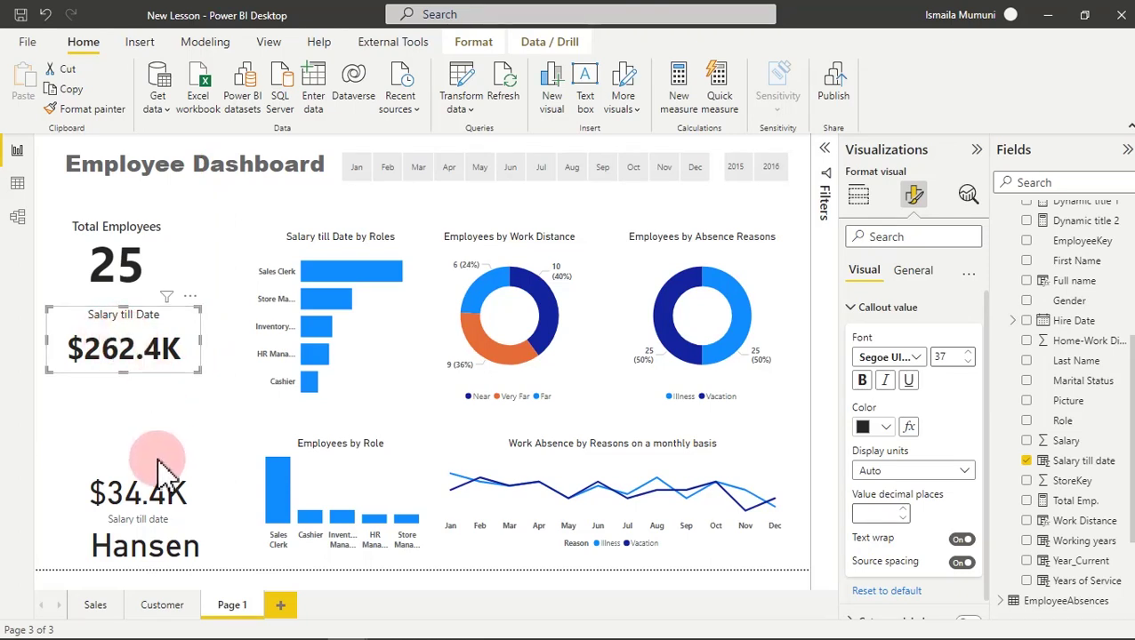
Move the Top paid Employee card up the left column and narrow it to match.
left_click(162, 519)
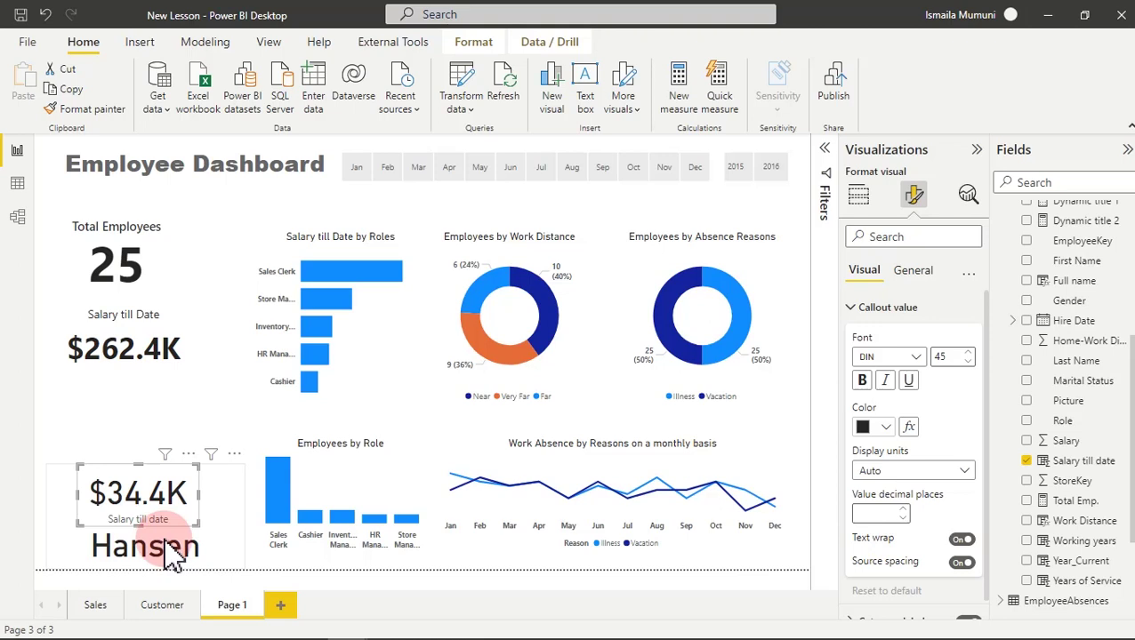
left_click_drag(174, 555, 178, 466)
left_click_drag(242, 450, 203, 449)
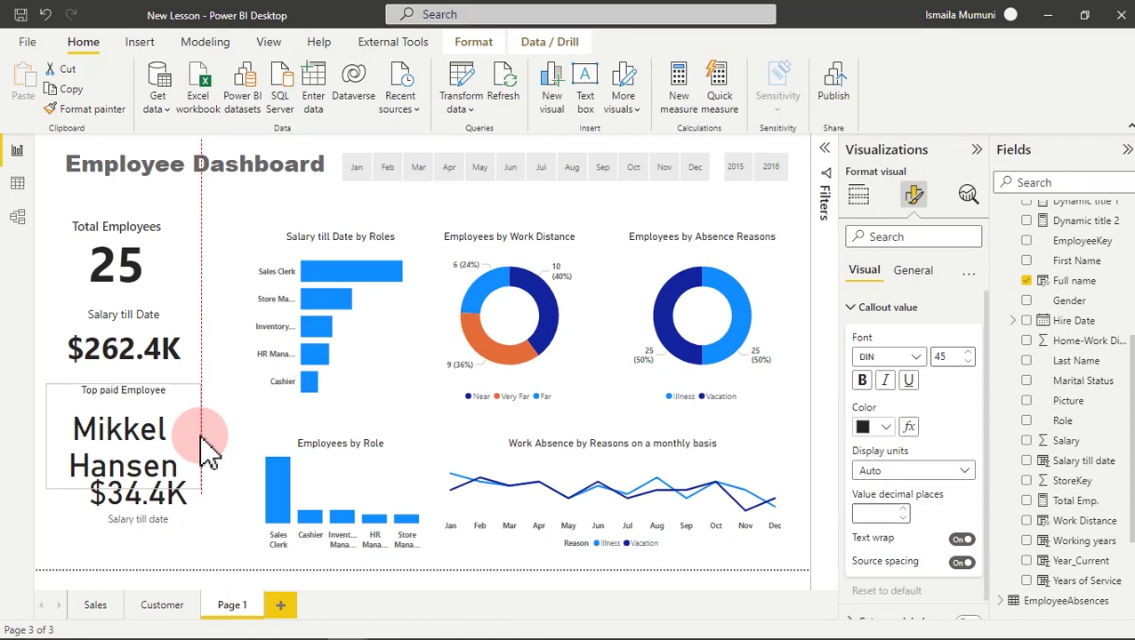
left_click_drag(203, 449, 201, 449)
Nudge the Top paid Employee card down and stack the $34.4K card beneath it.
left_click(125, 392)
left_click_drag(126, 398, 130, 411)
mouse_move(152, 530)
left_mouse_down()
mouse_move(157, 595)
mouse_move(149, 507)
left_mouse_up()
left_click(147, 471)
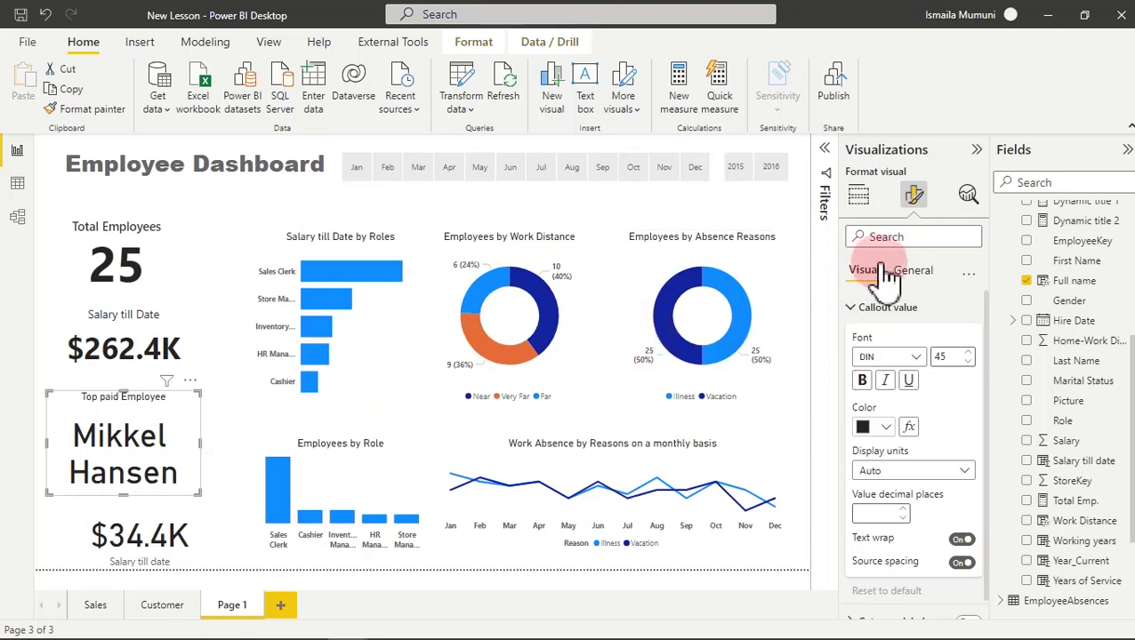
Show the top paid employee's name in Segoe UI at size 20.
left_click(912, 360)
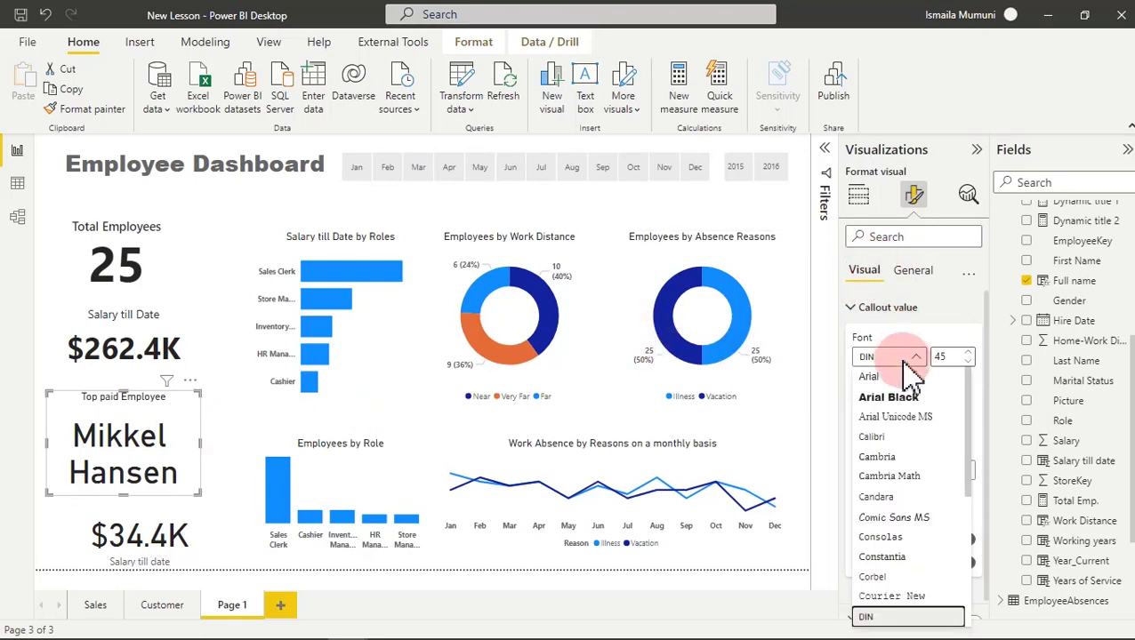
left_click_drag(969, 443, 969, 539)
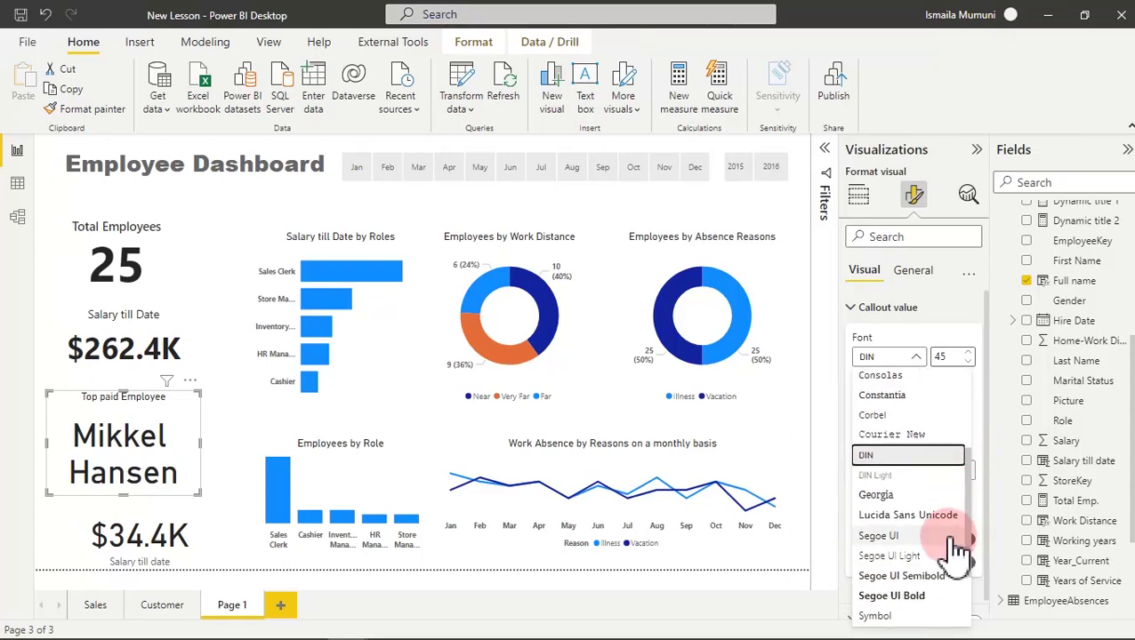
left_click(907, 538)
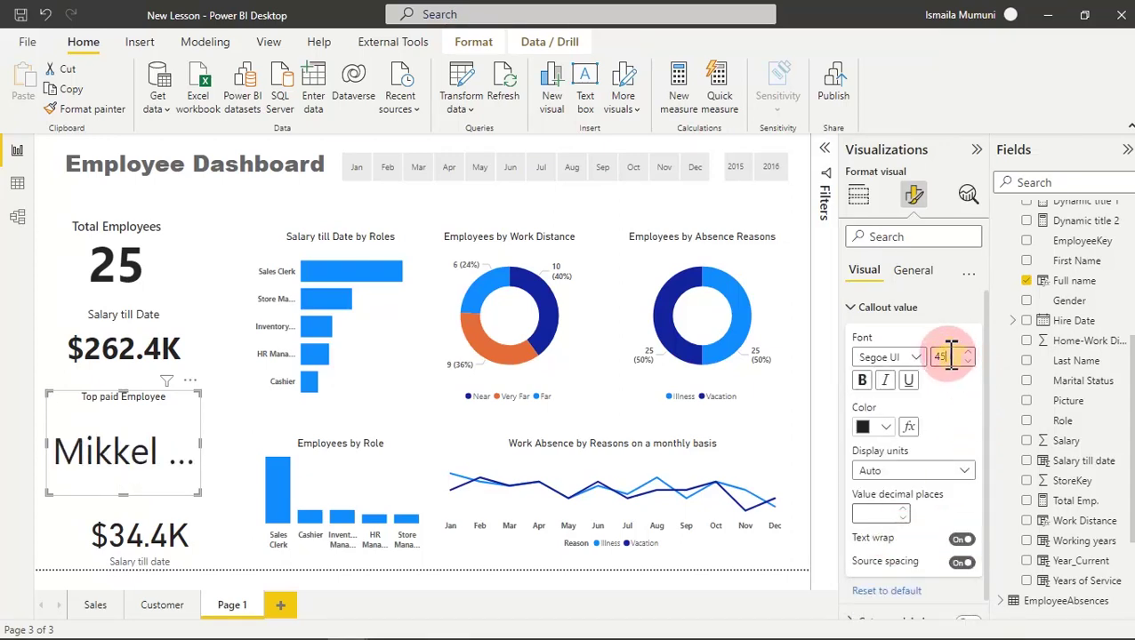
left_click_drag(951, 354, 928, 372)
type("2")
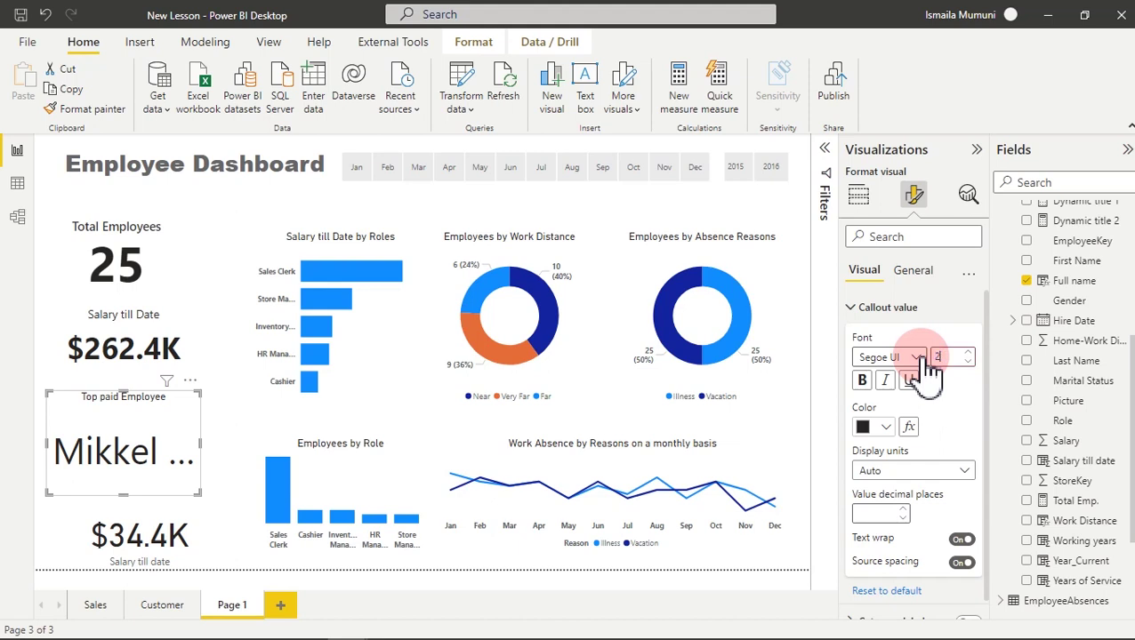
type("0")
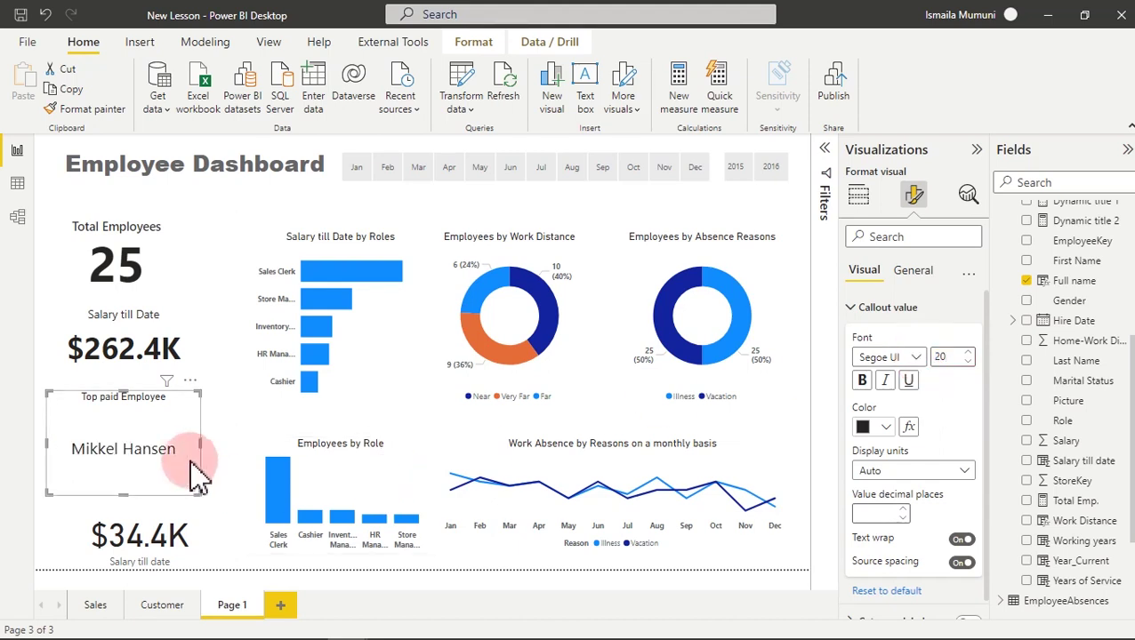
left_click(917, 276)
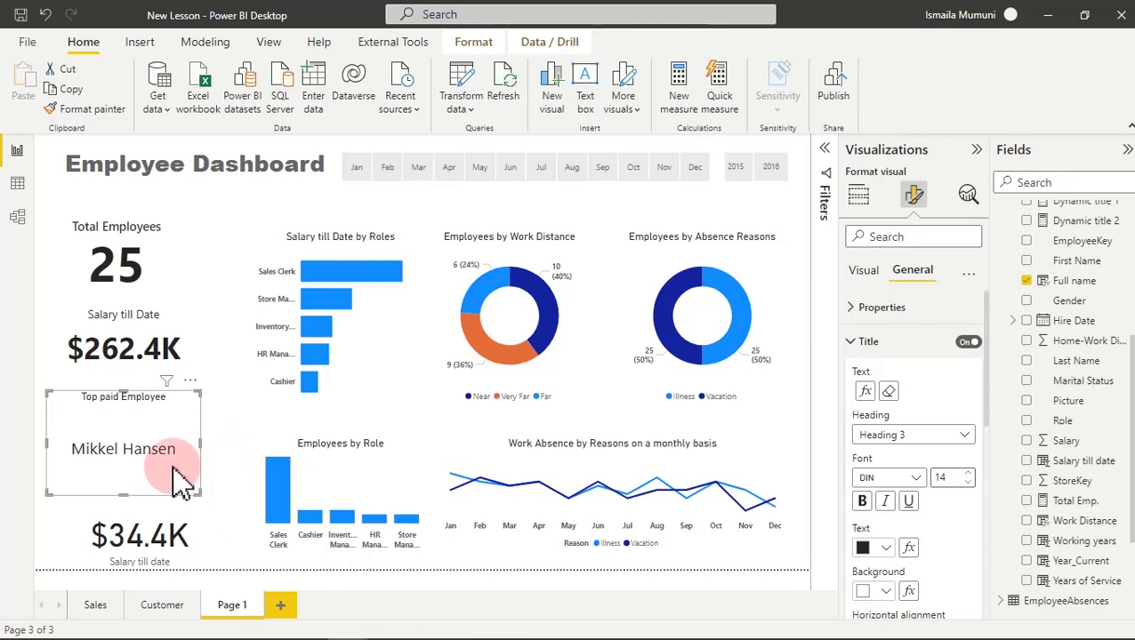
Shorten the Top paid Employee card and tuck the $34.4K card right beneath it.
left_click_drag(124, 489, 135, 450)
left_click(153, 544)
left_click_drag(153, 544, 143, 557)
left_click(145, 416)
left_click_drag(139, 425, 148, 450)
left_click_drag(135, 544, 138, 505)
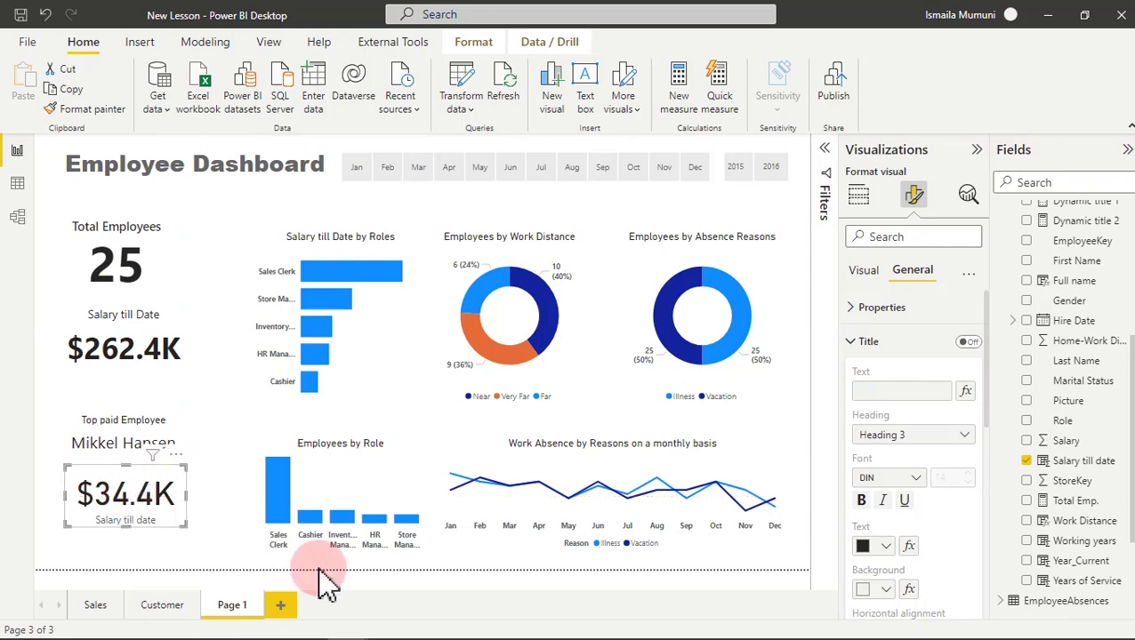
Set the $34.4K value to Arial Black, size 20, and hide its category label.
left_click(100, 501)
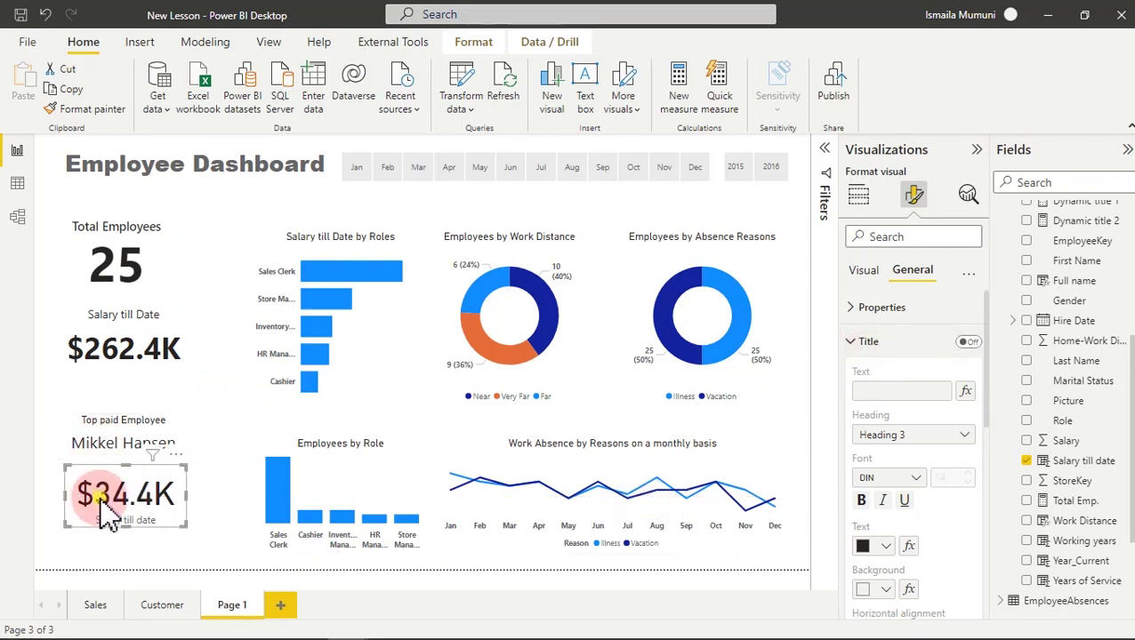
left_click(870, 271)
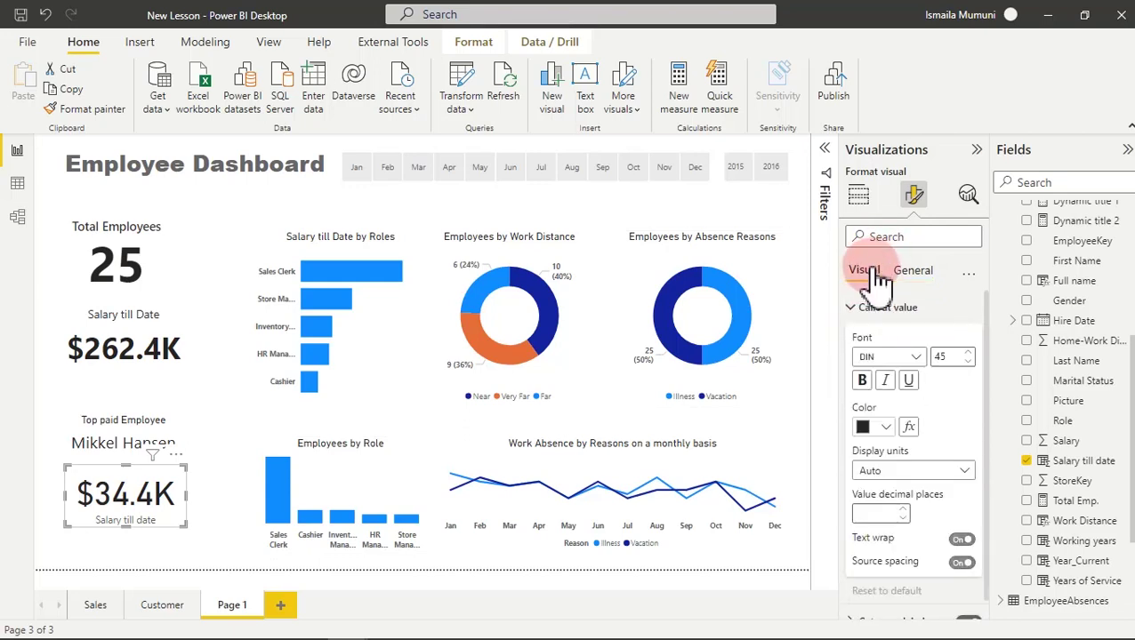
left_click(916, 359)
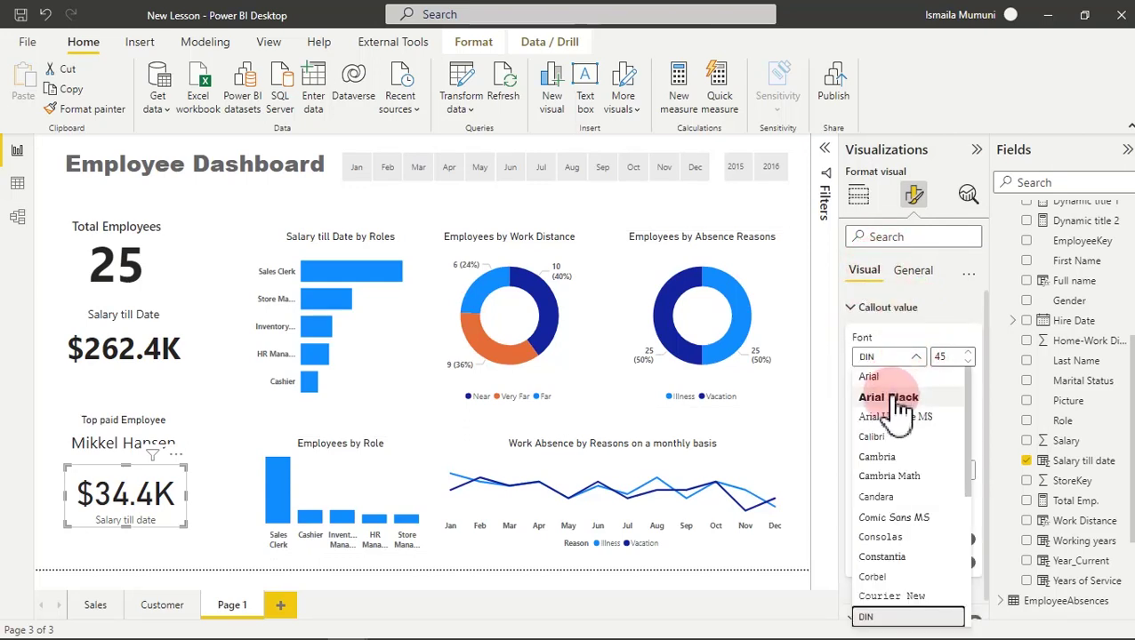
left_click(901, 402)
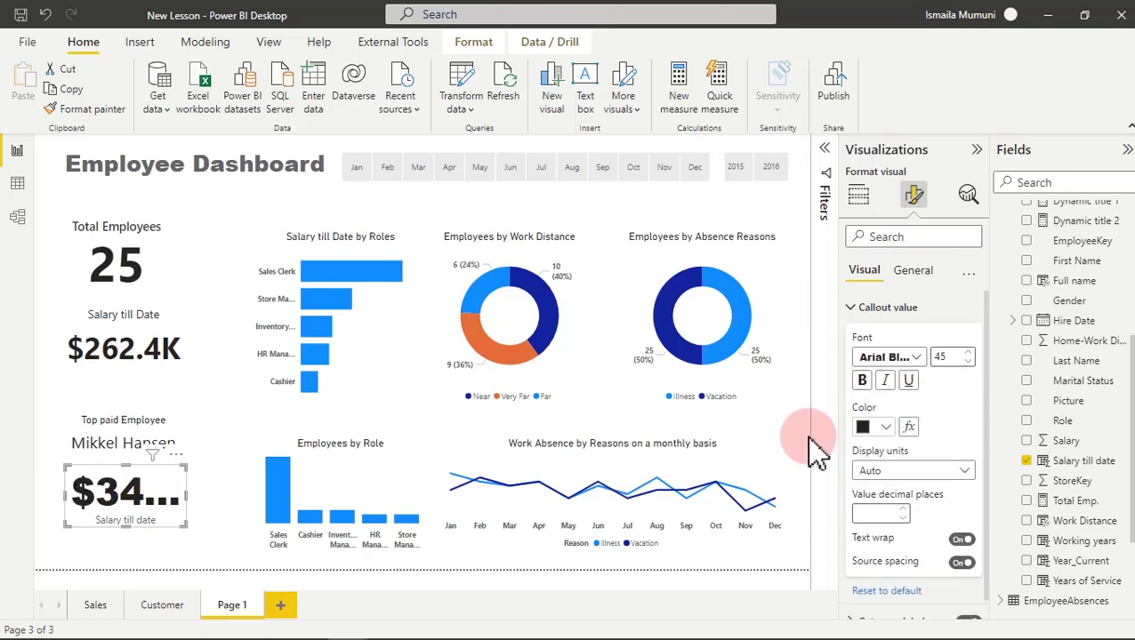
left_click(954, 357)
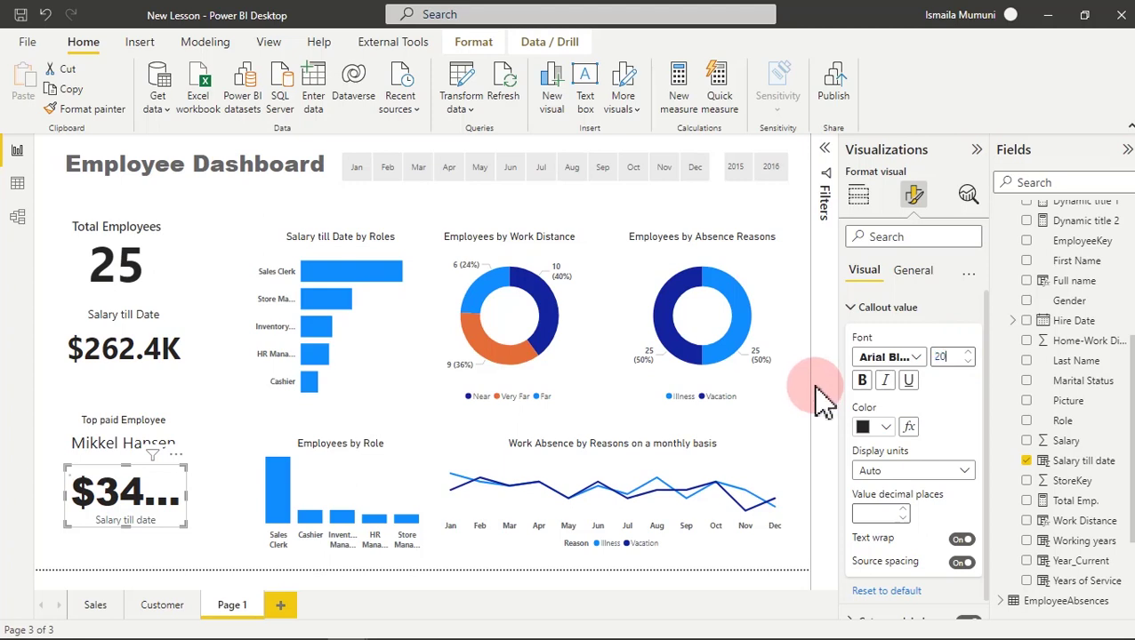
type("20")
key("Return")
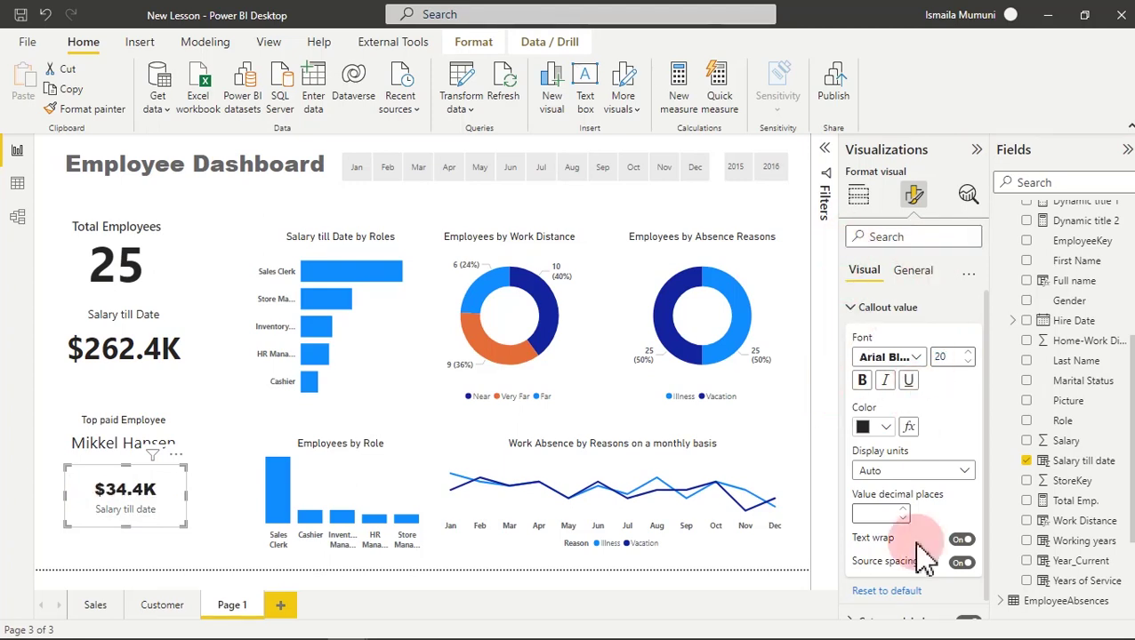
left_click(888, 312)
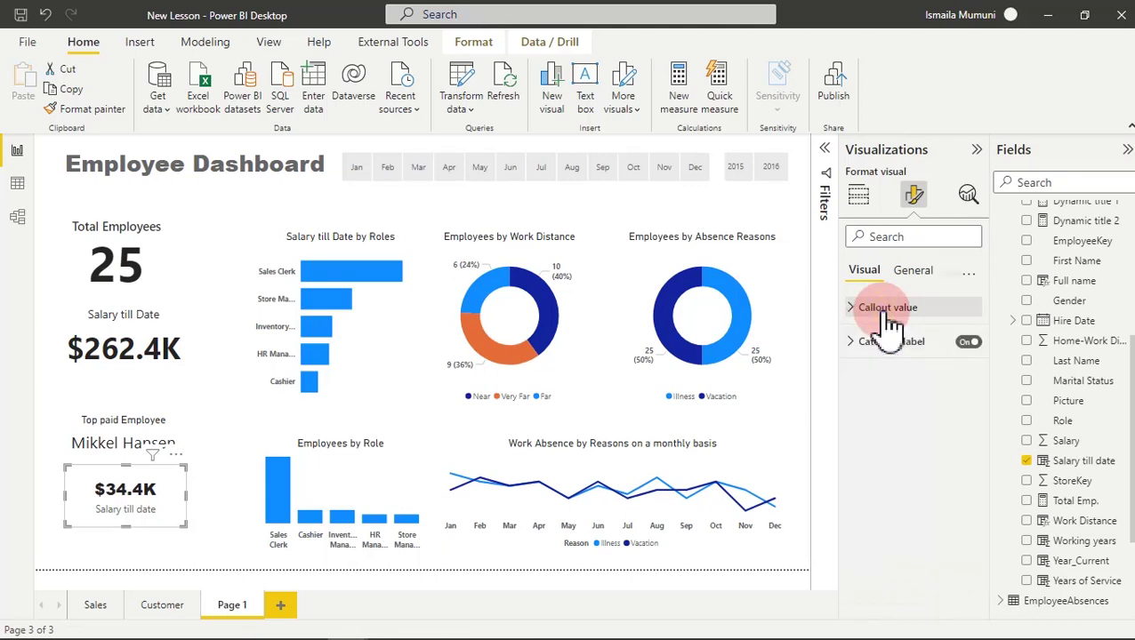
left_click(968, 342)
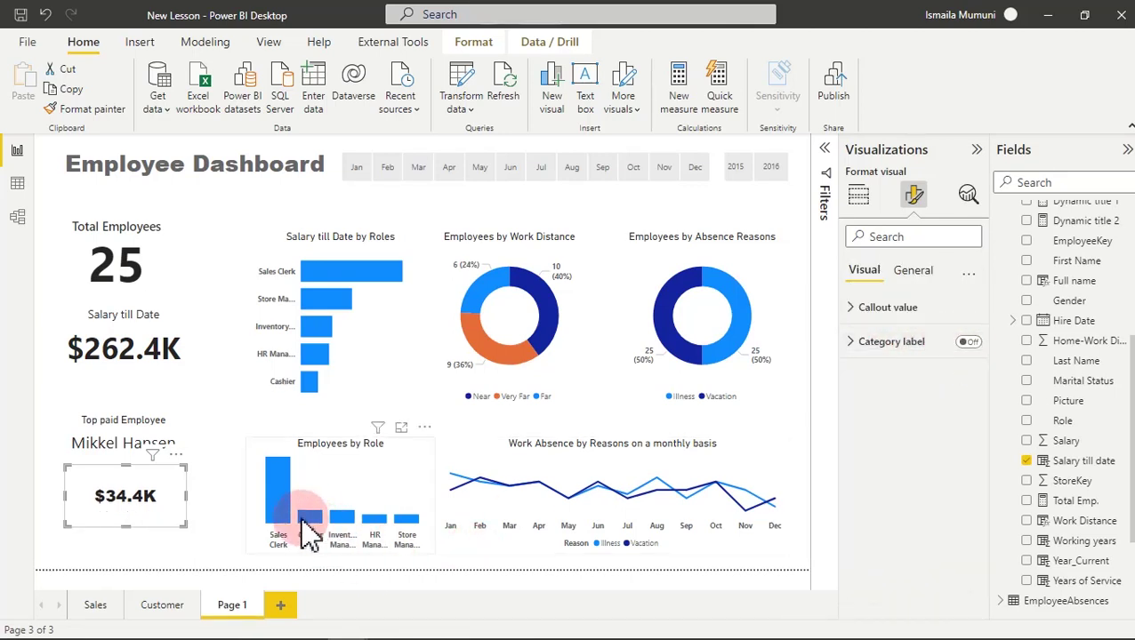
Shrink the $34.4K card by its corner handle.
left_click_drag(182, 527, 141, 487)
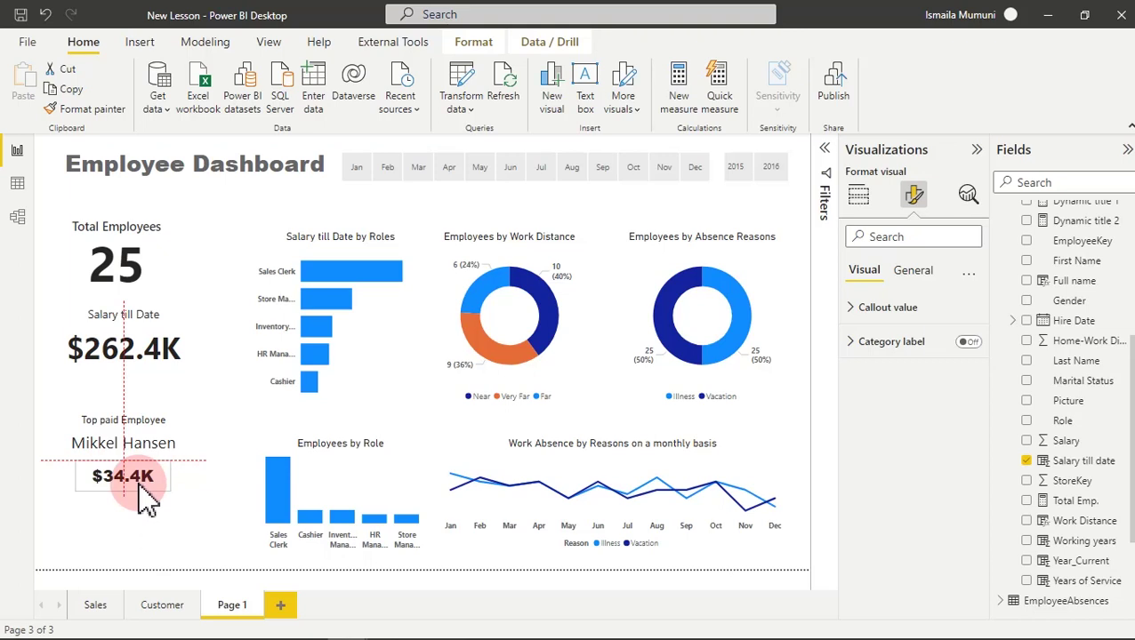
left_click_drag(147, 501, 152, 494)
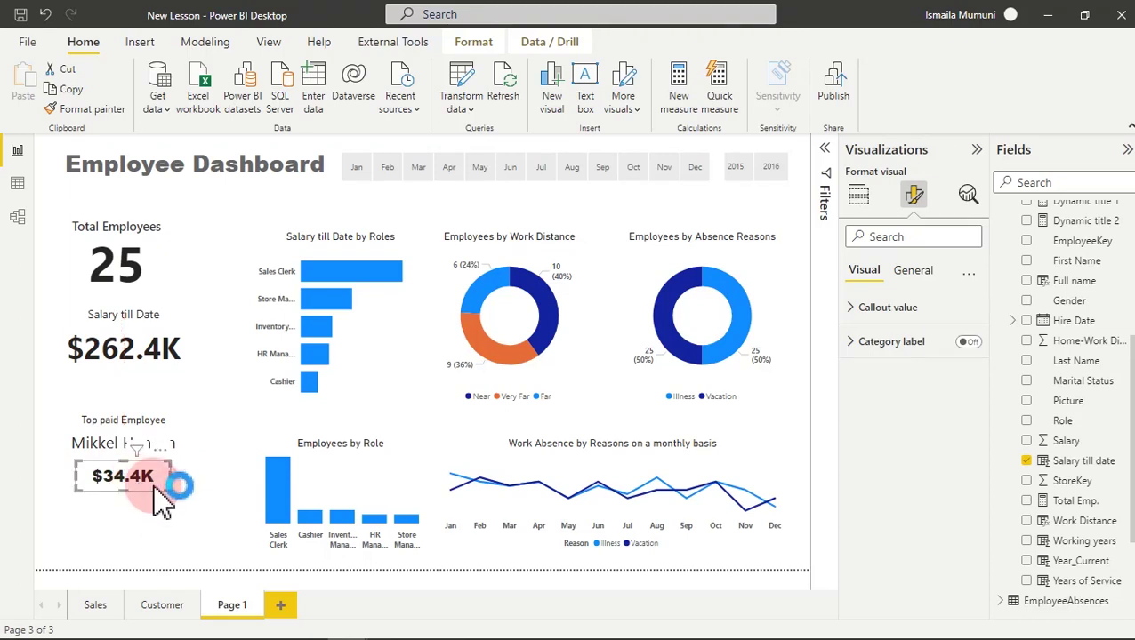
left_click(227, 540)
Nudge the Top paid Employee visuals and the Salary till Date card slightly down.
left_click_drag(216, 518, 16, 396)
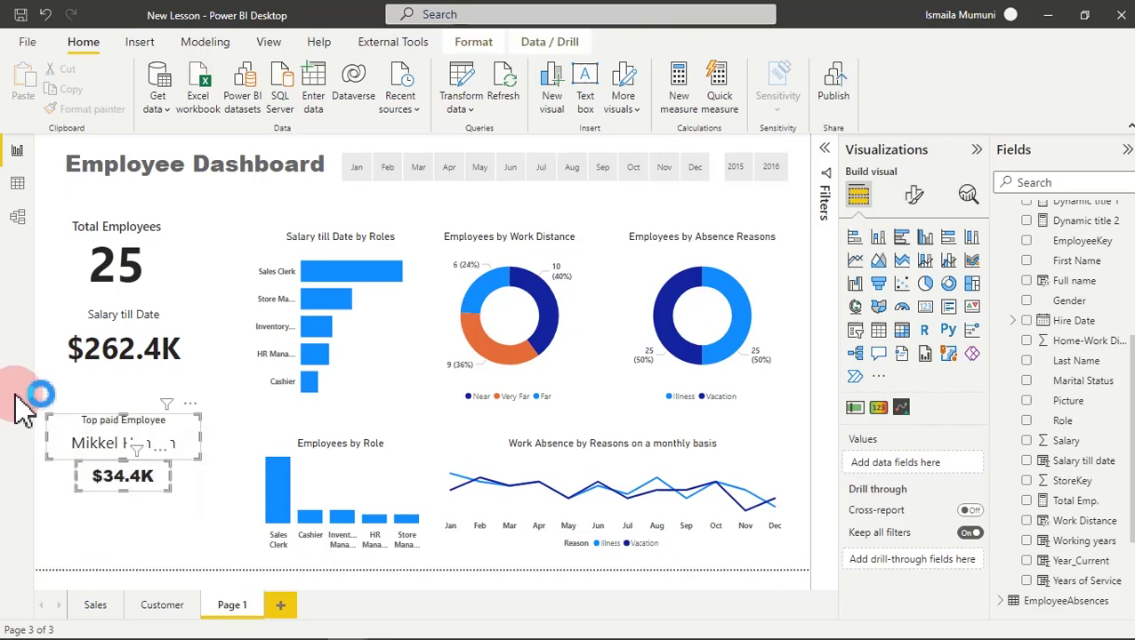
key("Down")
key("Down")
key("Down")
key("Down")
key("Down")
key("Down")
key("Down")
key("Down")
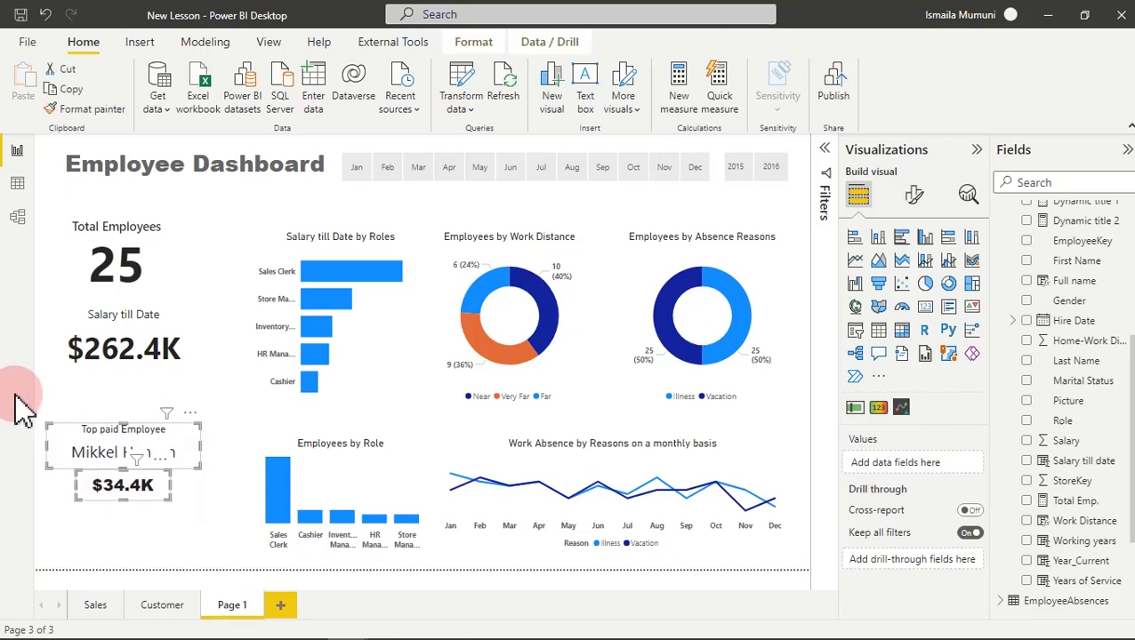
left_click(316, 429)
left_click_drag(222, 408, 31, 285)
key("Down")
key("Down")
key("Down")
key("Down")
key("Down")
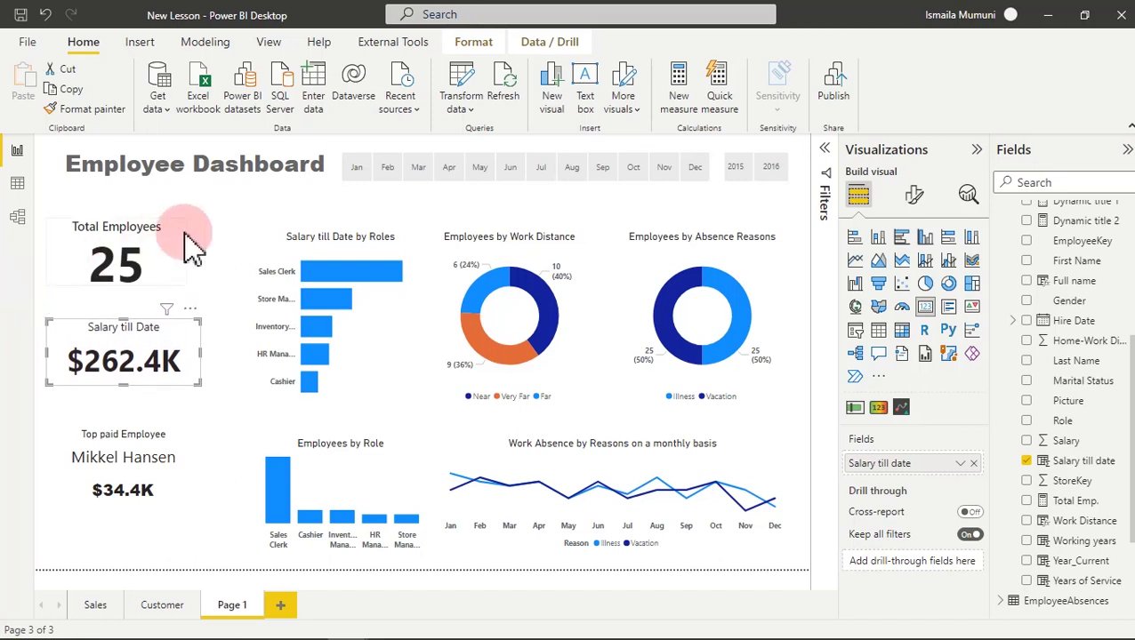
left_click(245, 233)
Widen the Salary till Date by Roles and Employees by Role charts to the left.
left_click(392, 309)
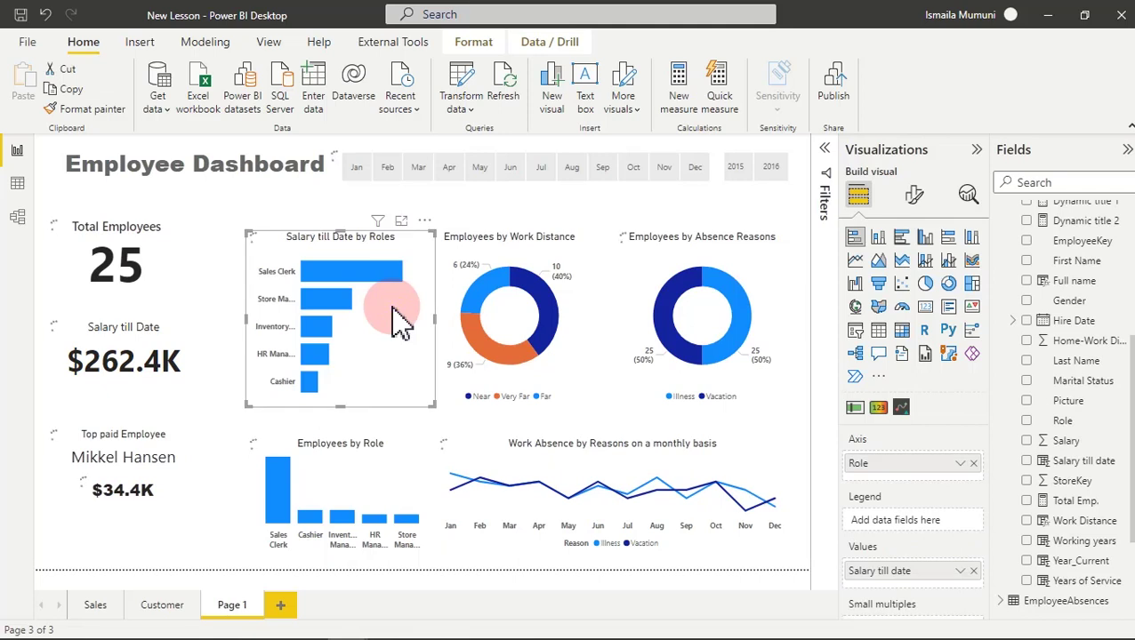
left_click(244, 318)
left_click_drag(243, 318, 226, 317)
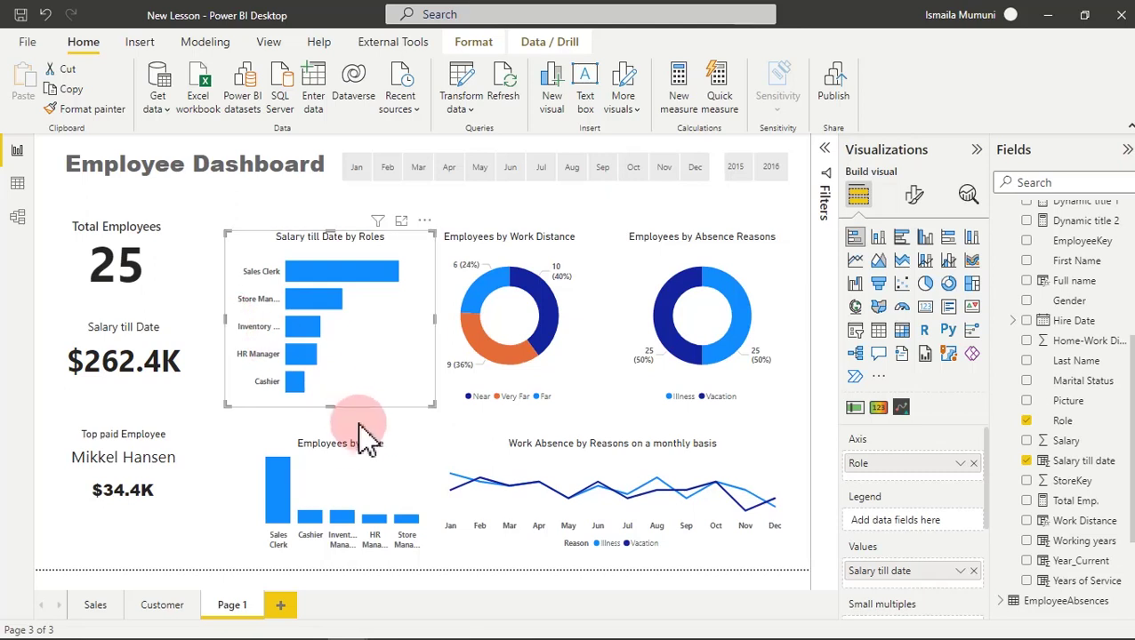
left_click(375, 481)
left_click_drag(245, 499, 221, 496)
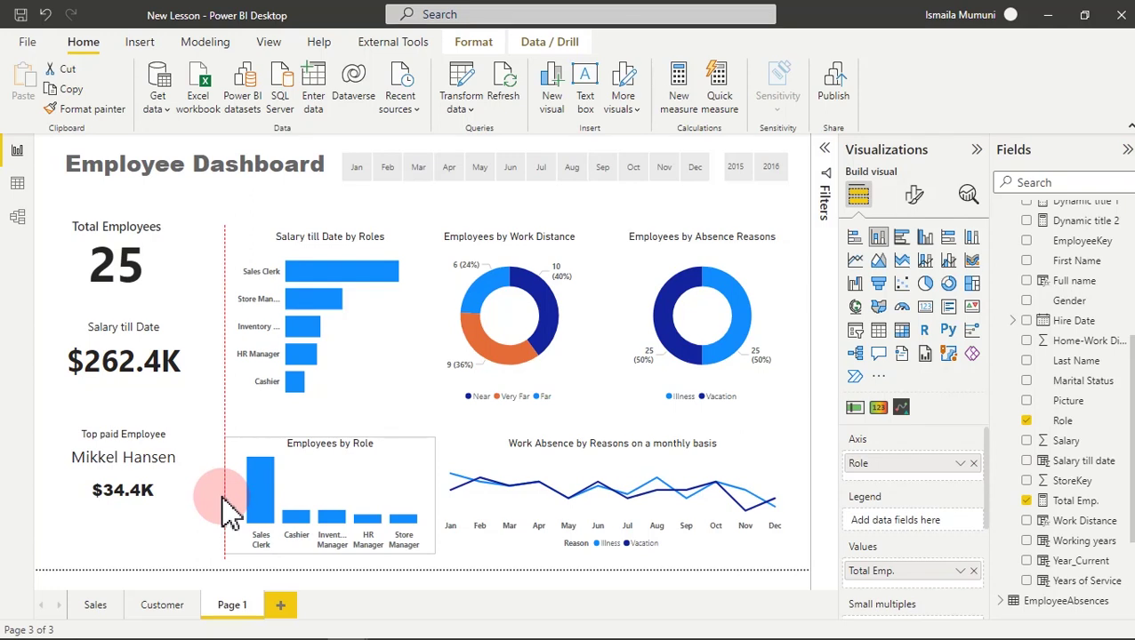
left_click_drag(229, 512, 228, 496)
Narrow the Work Absence line chart from the left and widen Employees by Role rightward.
left_click(480, 456)
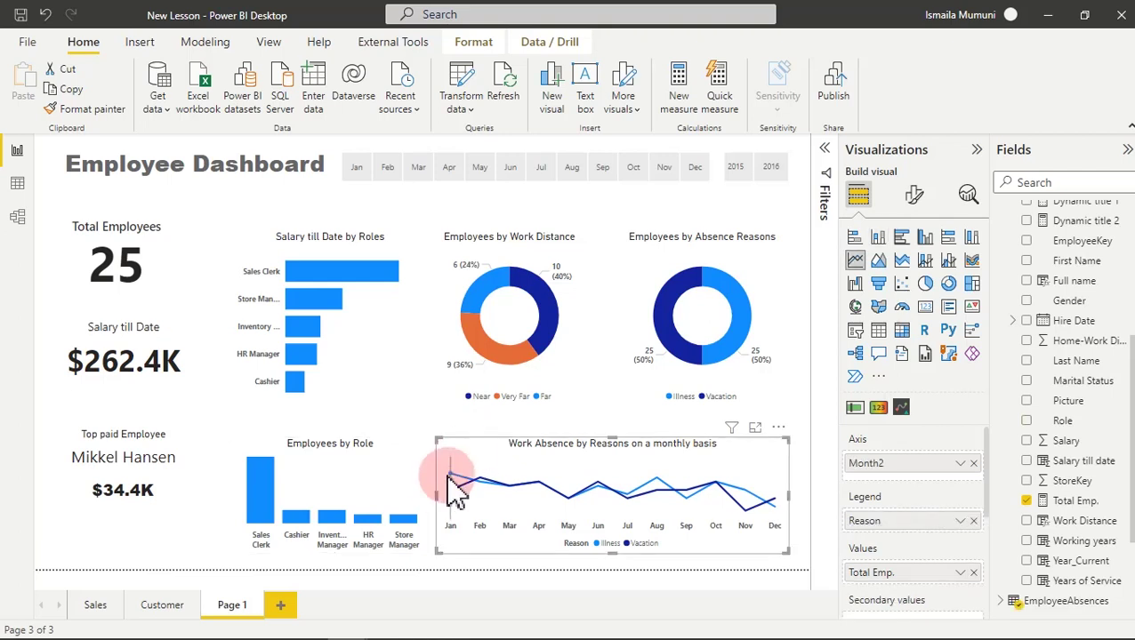
left_click_drag(430, 486, 495, 508)
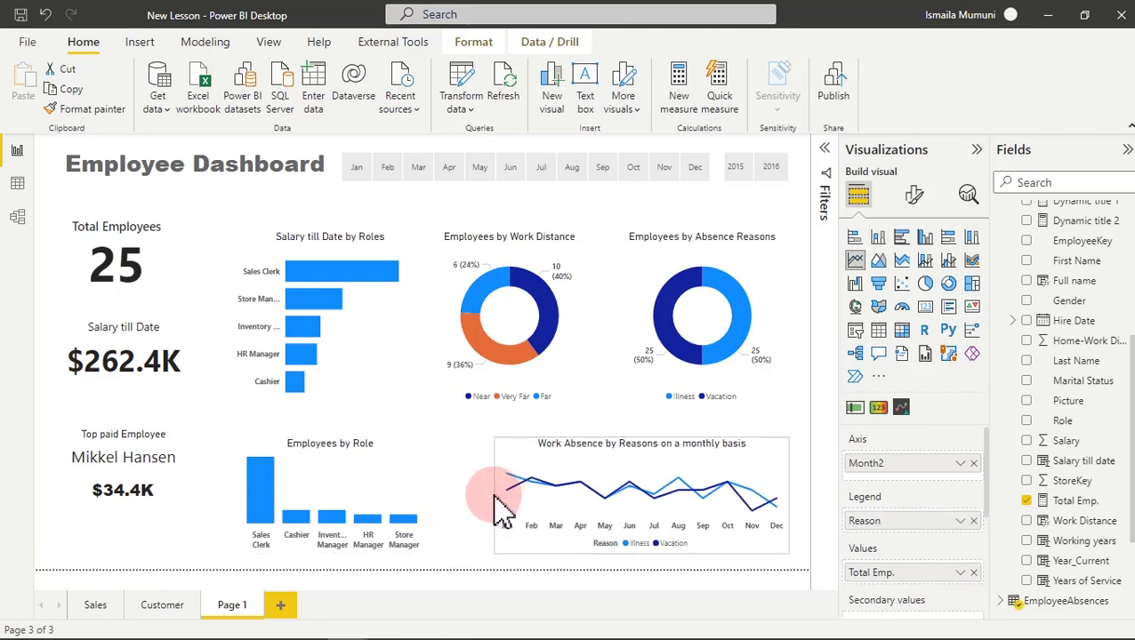
left_click(416, 498)
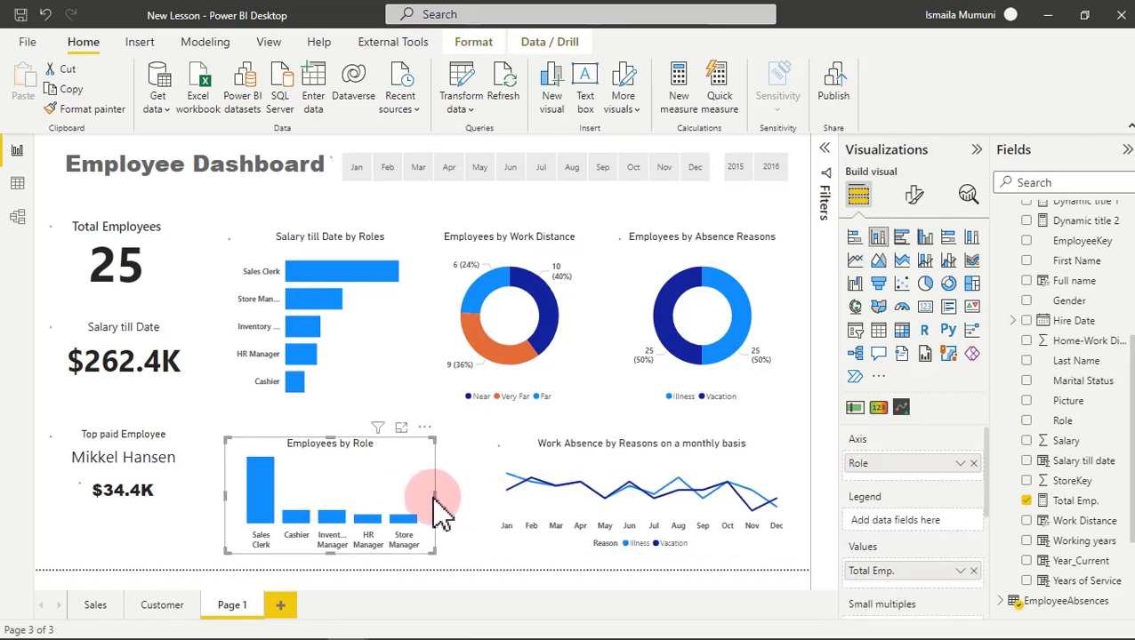
left_click_drag(435, 498, 485, 514)
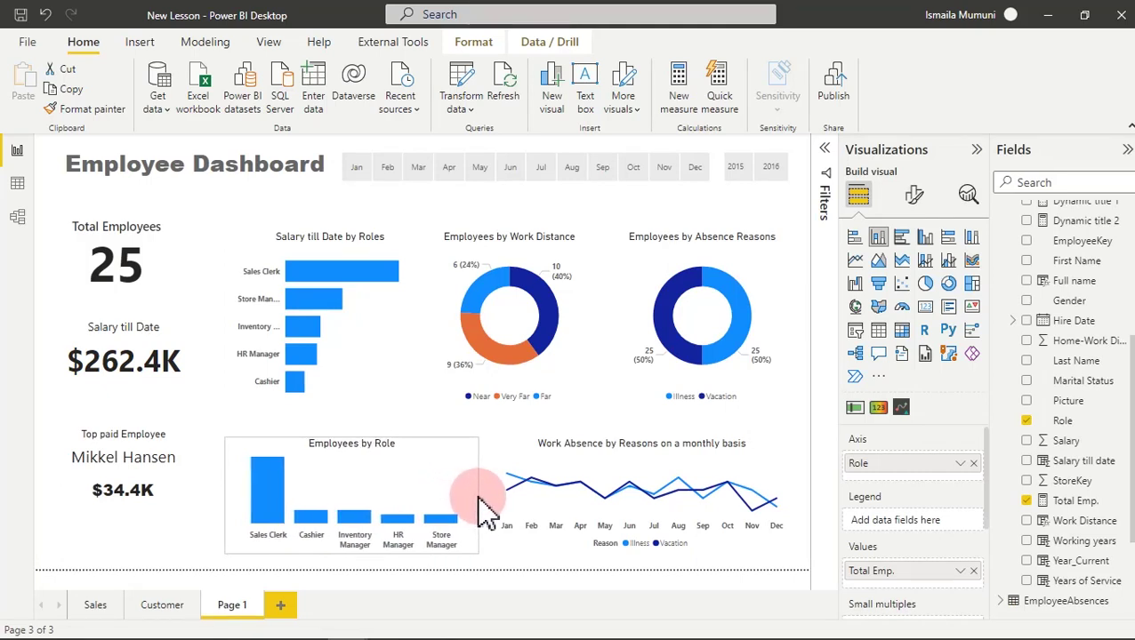
left_click(654, 211)
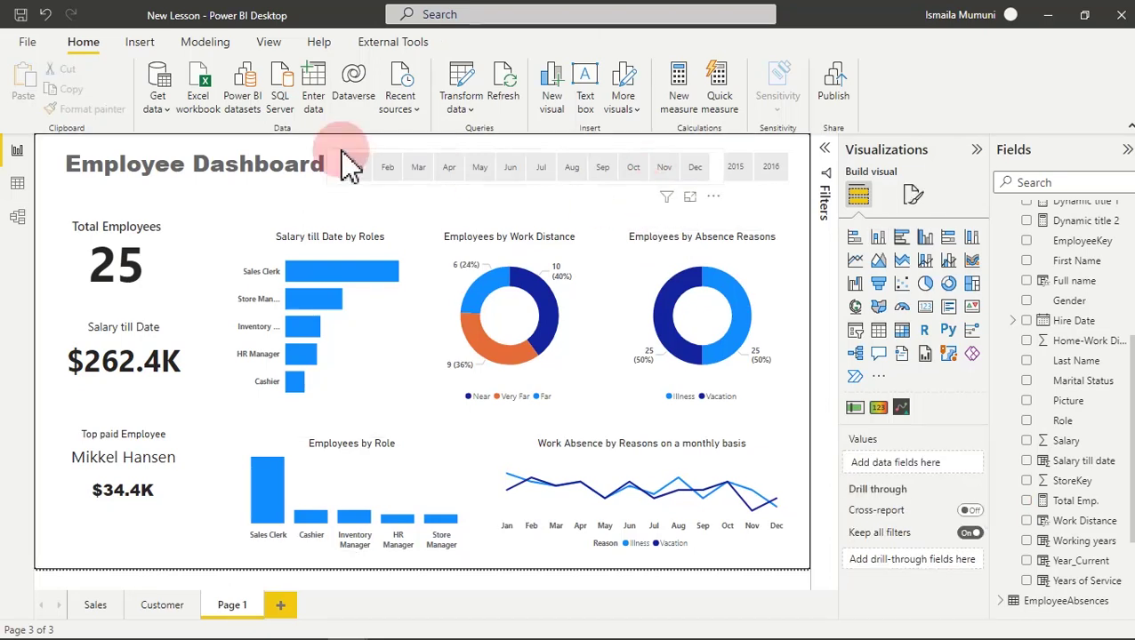
left_click(186, 160)
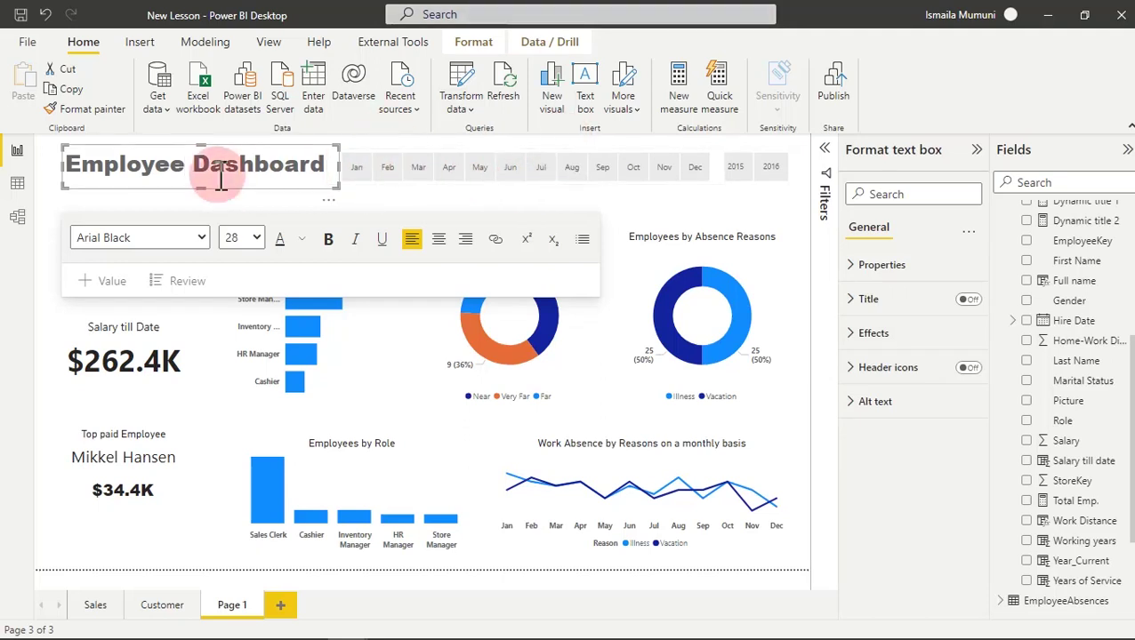
left_click(775, 211)
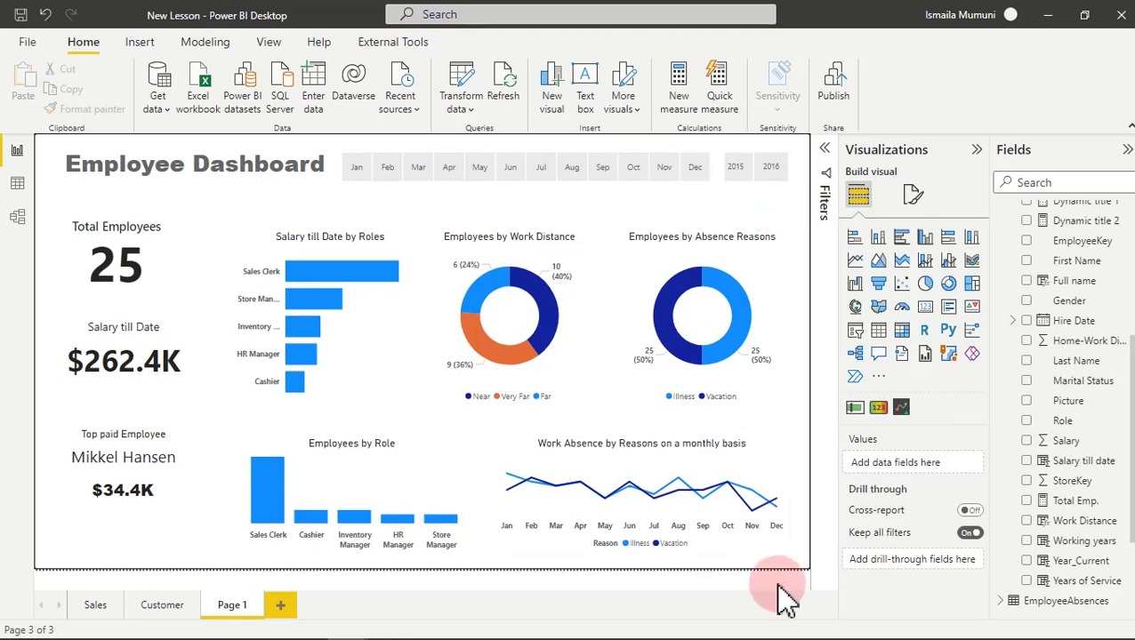
mouse_move(625, 487)
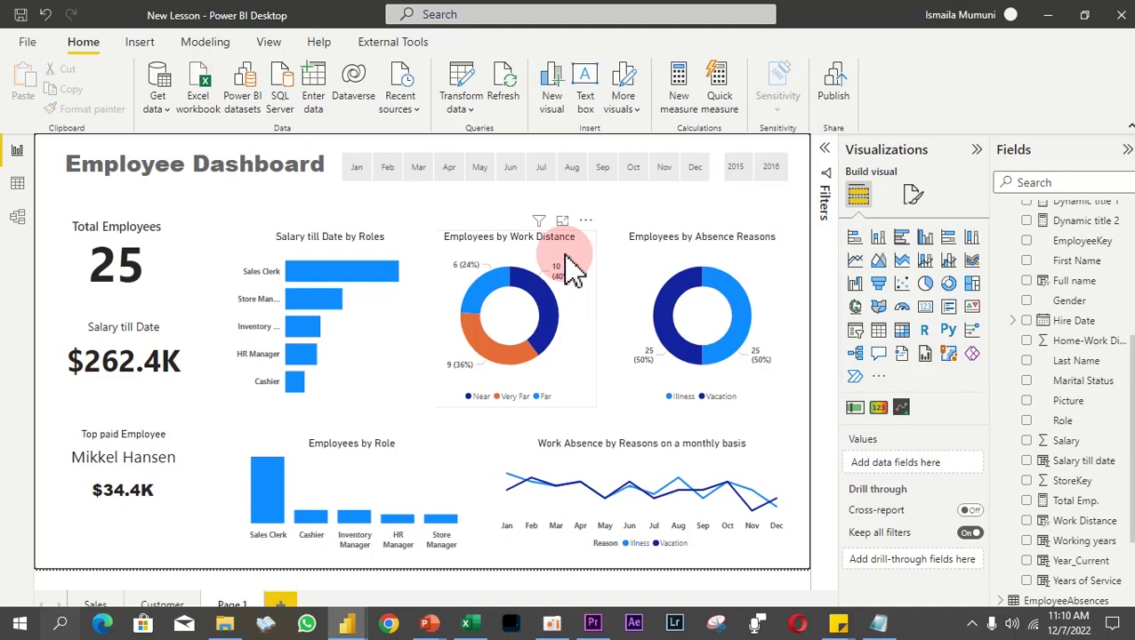
key("super")
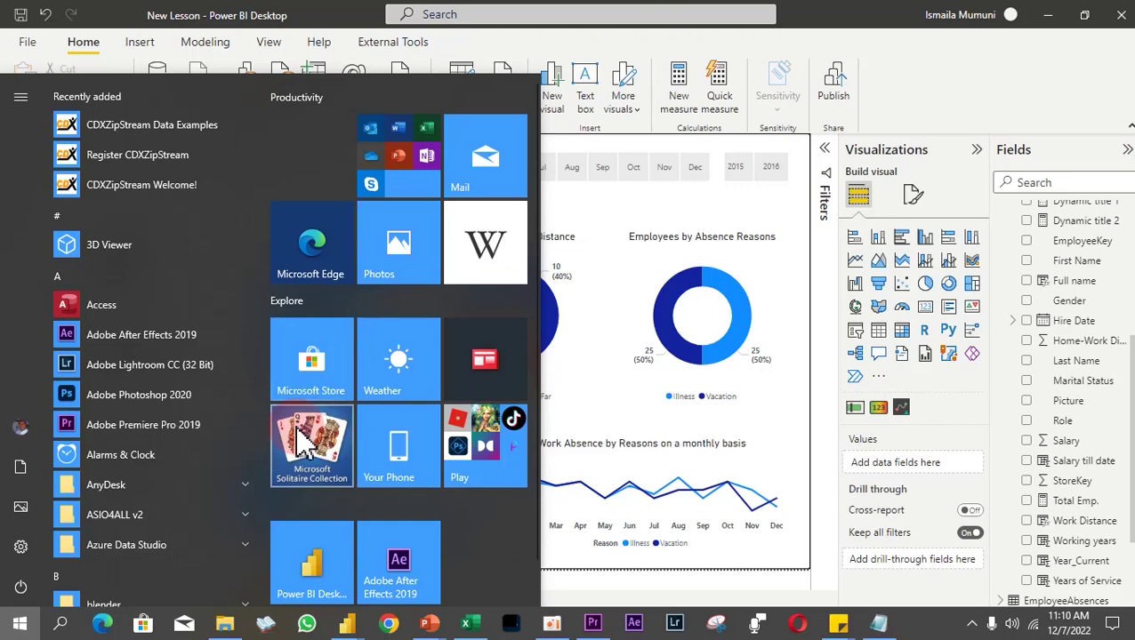
Search the Start menu for 'sn' and launch Snipping Tool.
left_click(298, 436)
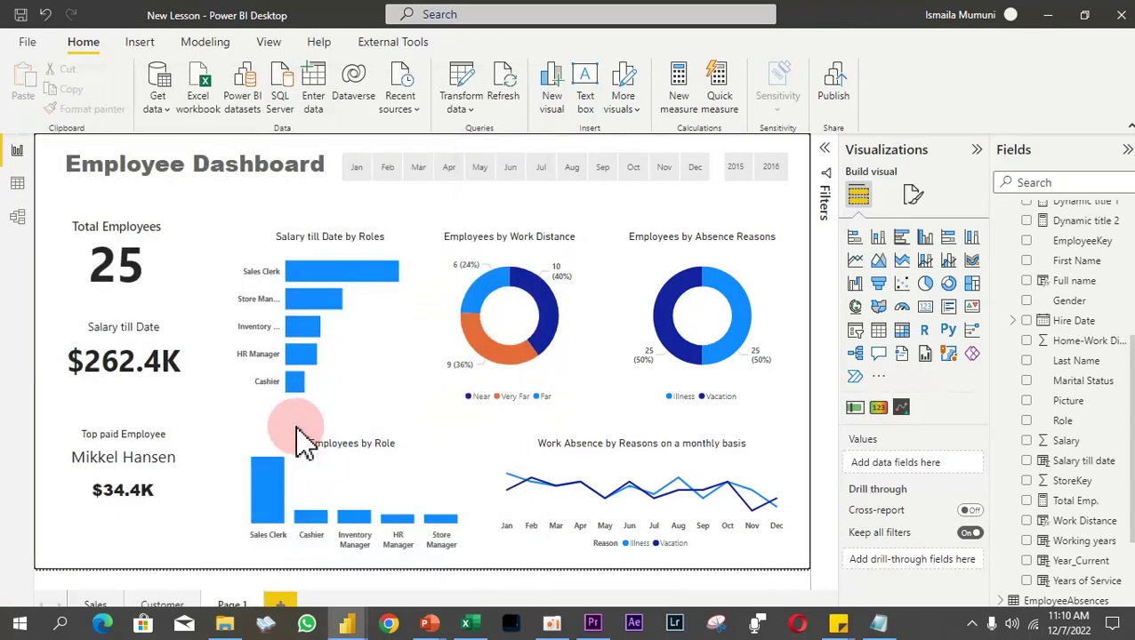
key("super")
left_click(298, 436)
key("super")
type("sni")
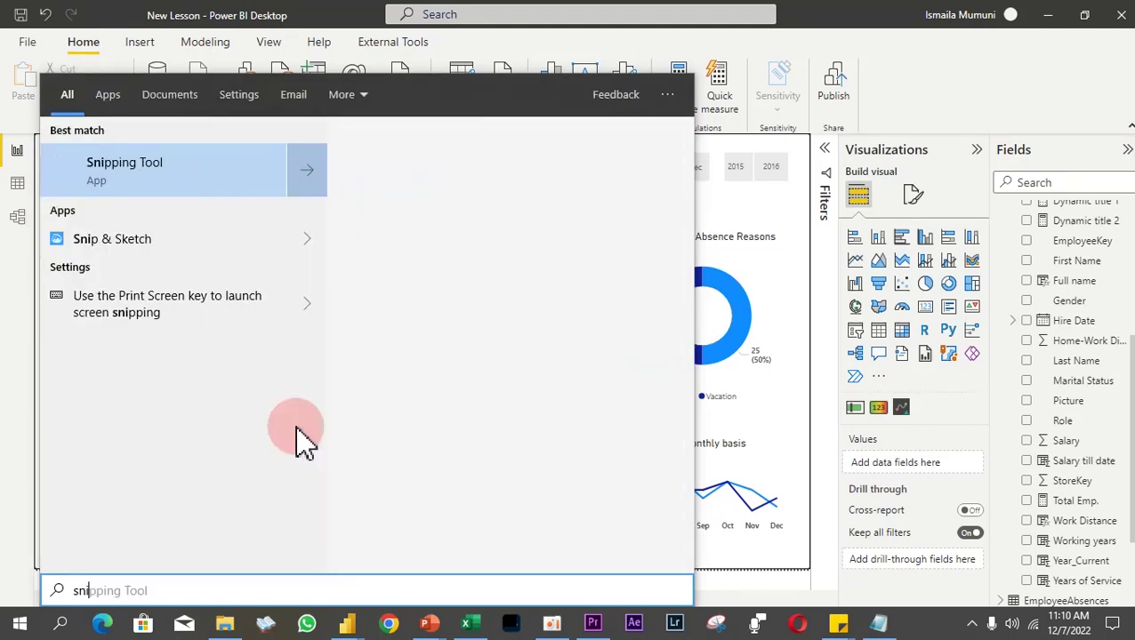
left_click(98, 174)
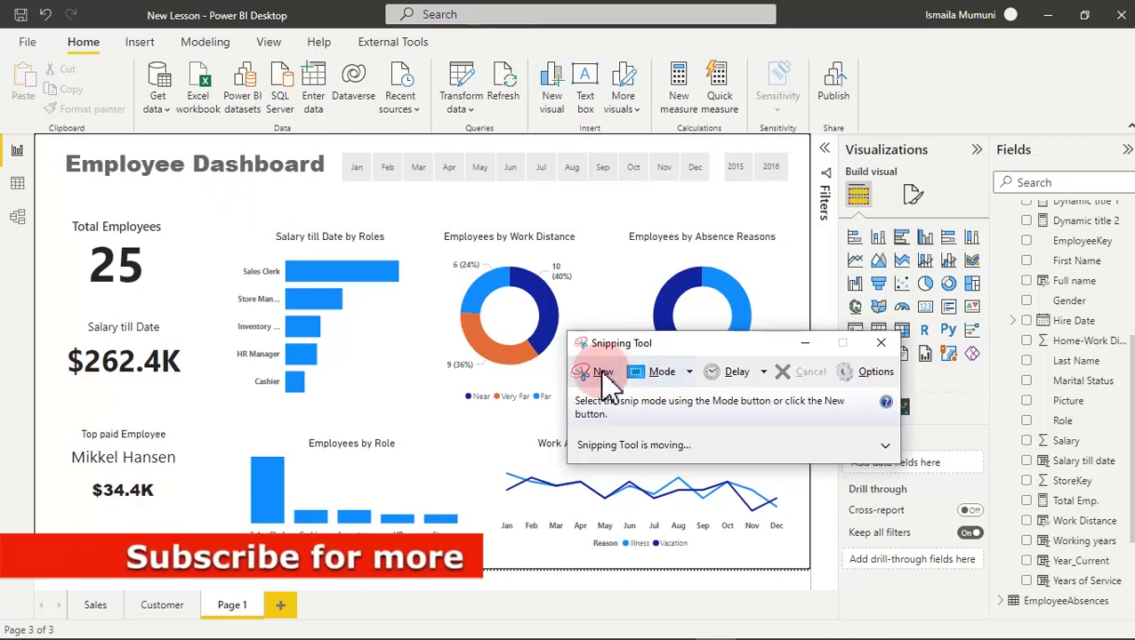
Capture a new snip of the whole Employee Dashboard page.
left_click(603, 374)
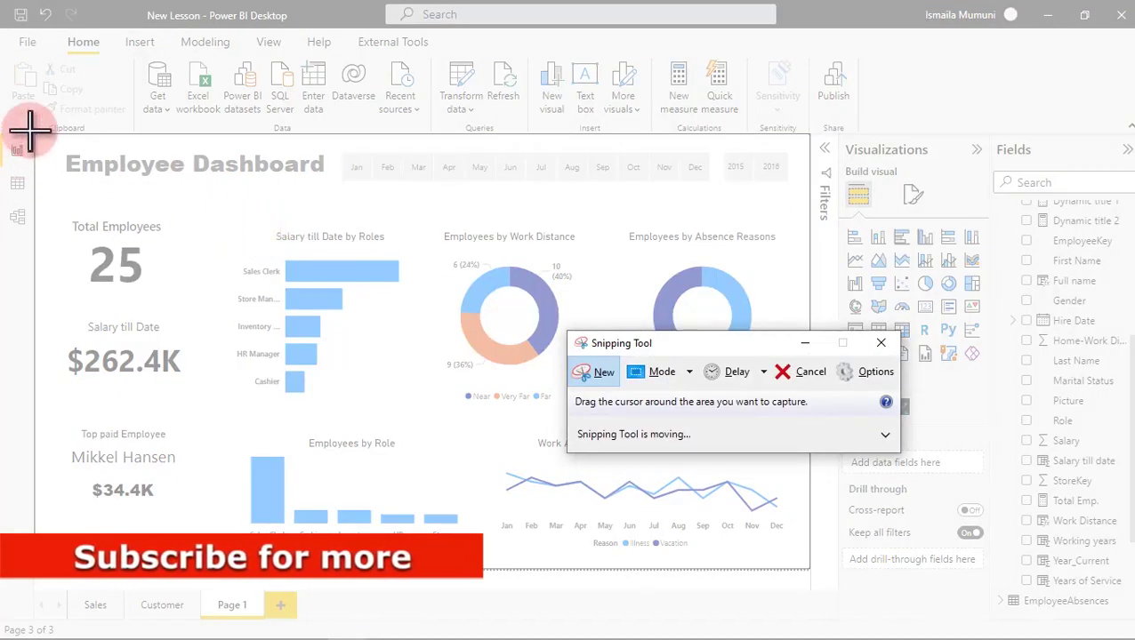
left_click_drag(34, 132, 812, 570)
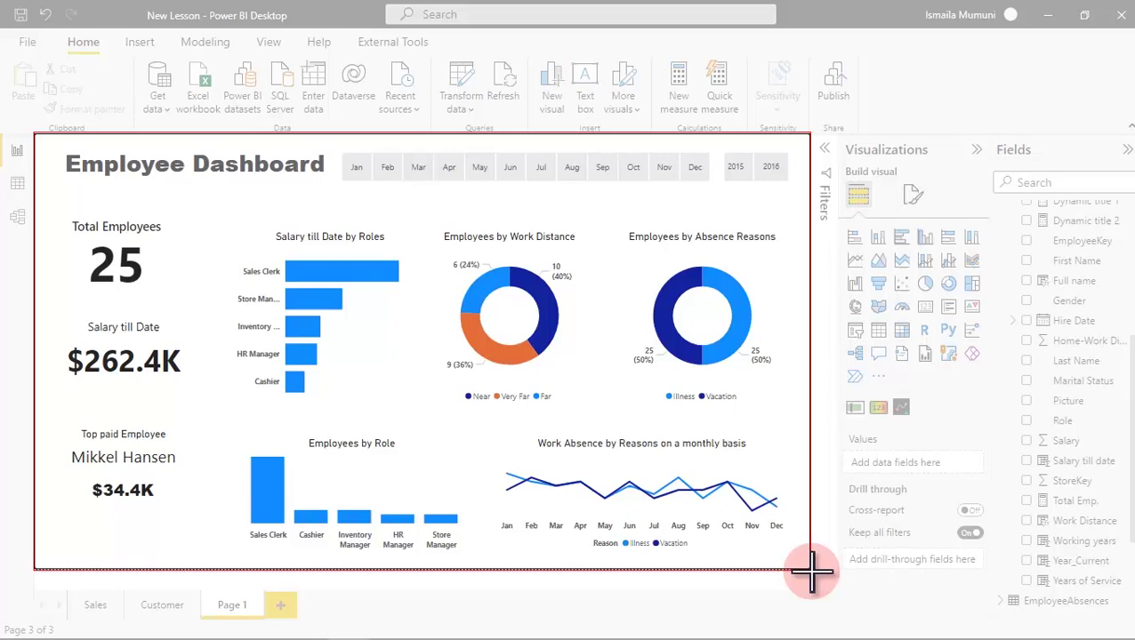
left_click_drag(811, 569, 812, 576)
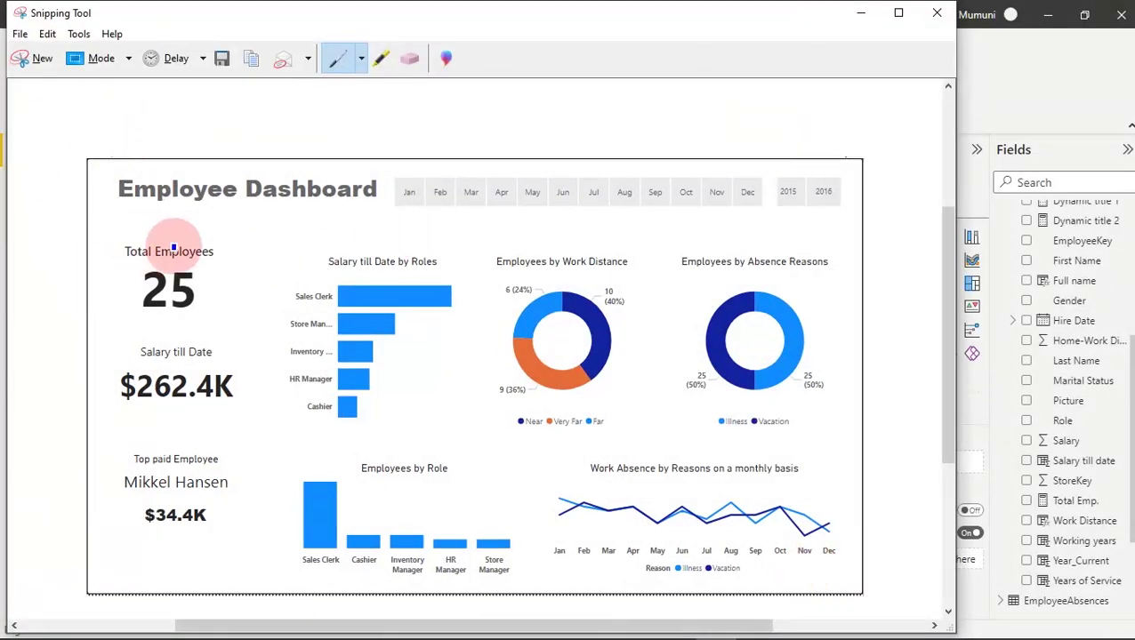
Save the snip to the Desktop, replacing '- Copy.PNG', and close Snipping Tool.
left_click(23, 35)
left_click(53, 78)
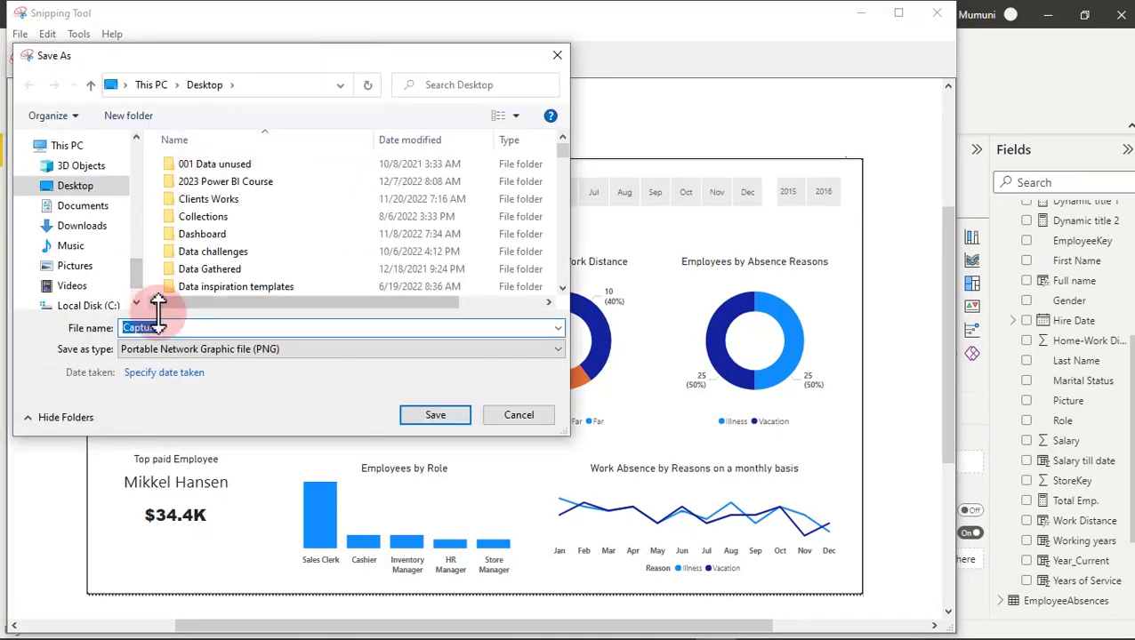
type("s")
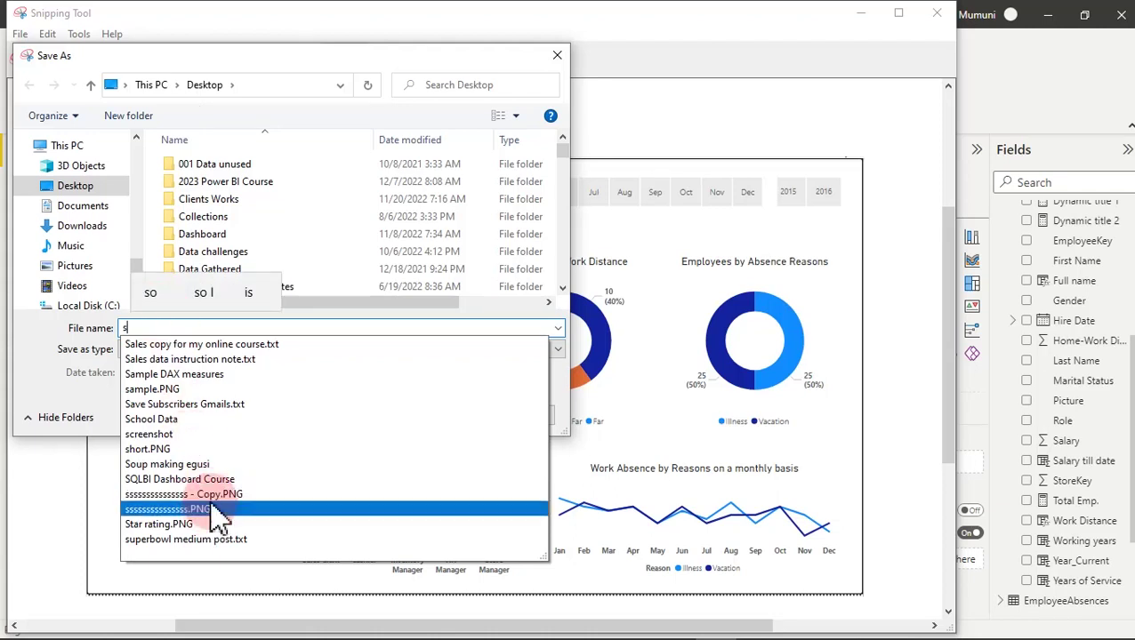
left_click(215, 497)
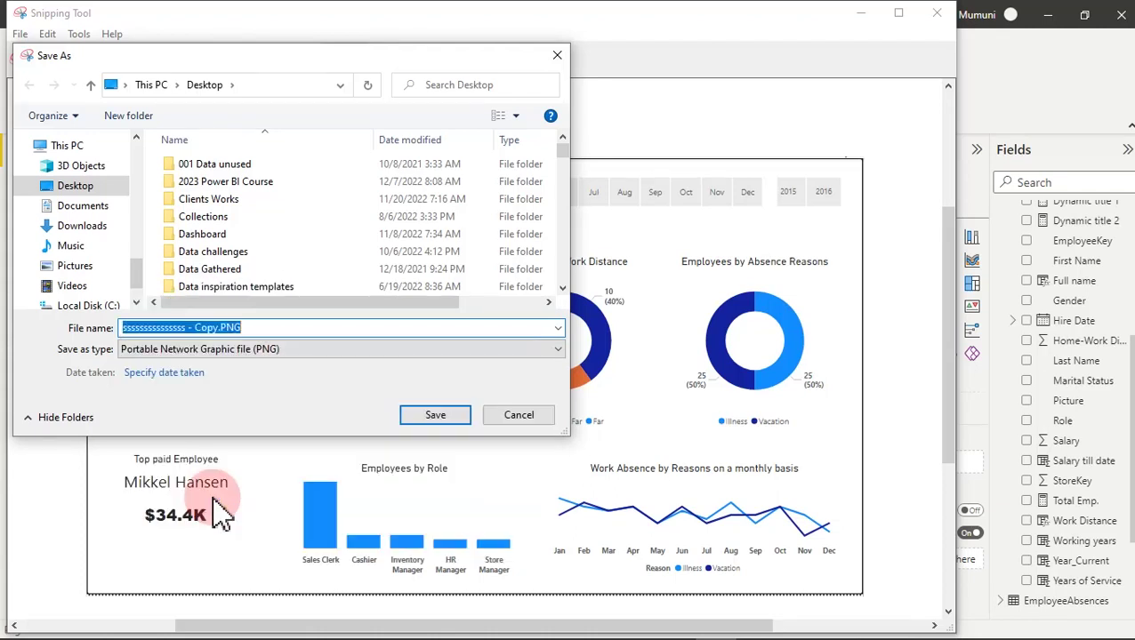
left_click(433, 415)
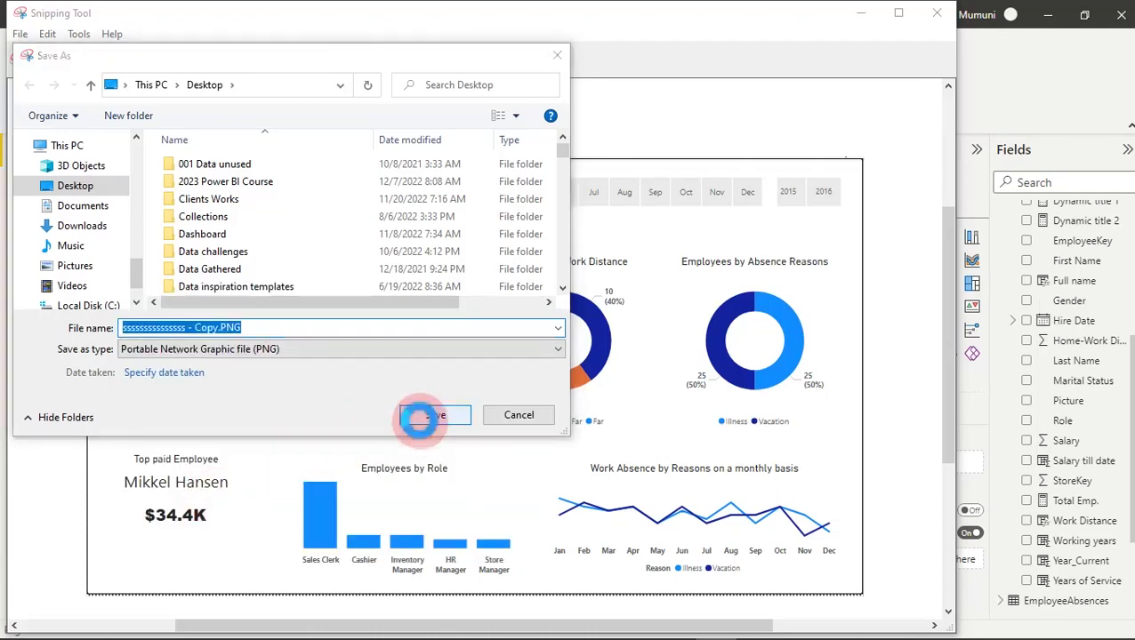
left_click(607, 329)
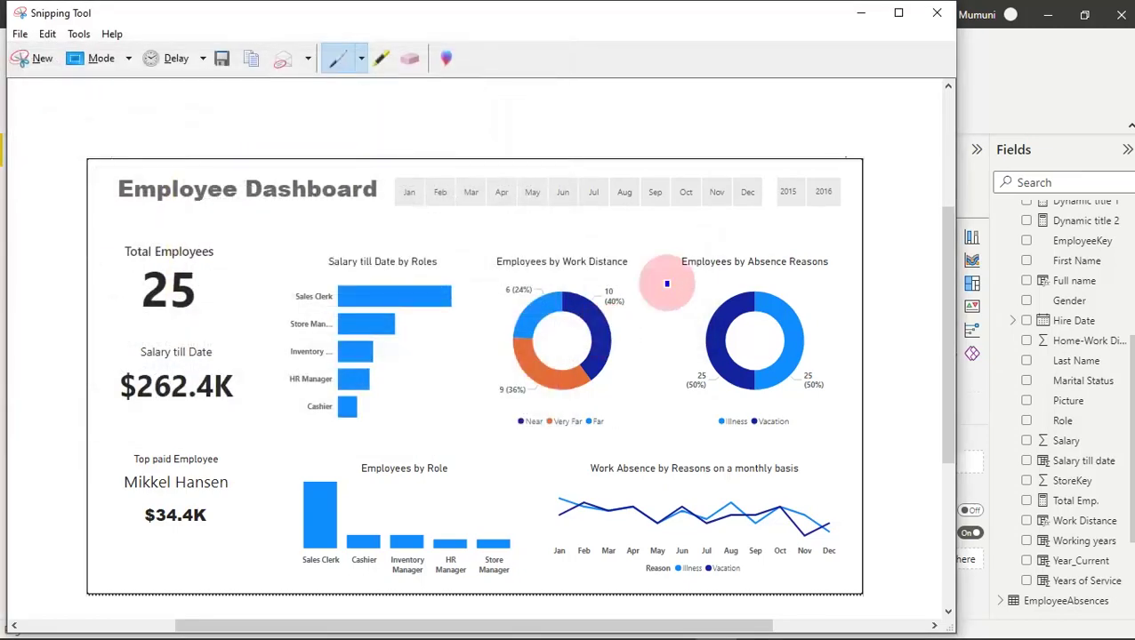
left_click(954, 16)
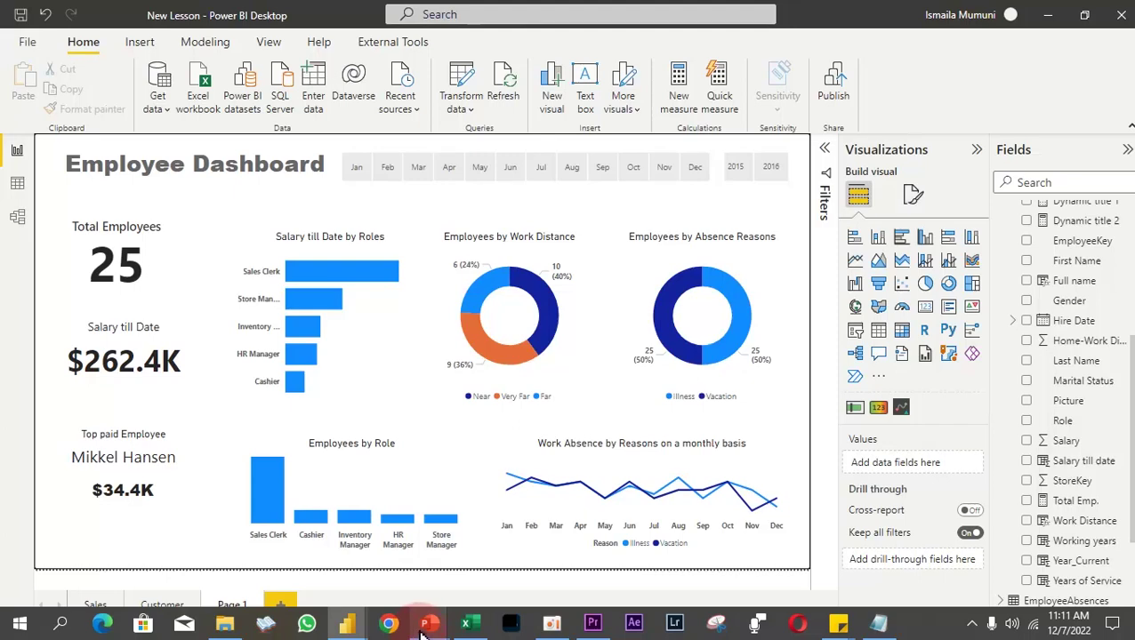
Switch to Presentation1 and add a new slide 2 from the thumbnail pane.
left_click(425, 627)
left_click(455, 559)
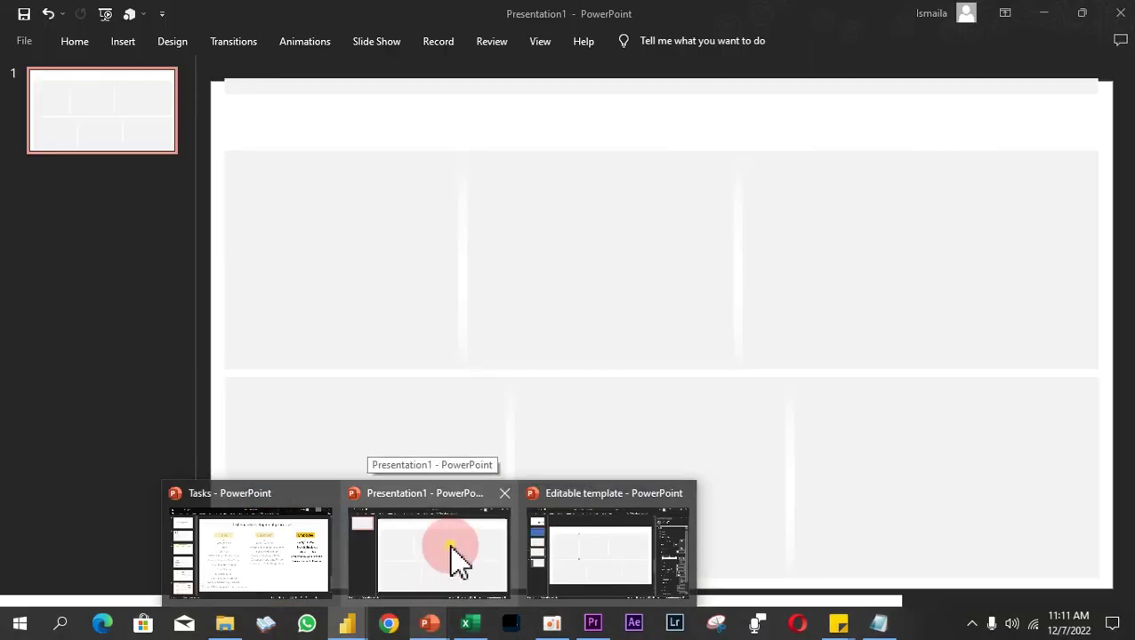
left_click(451, 558)
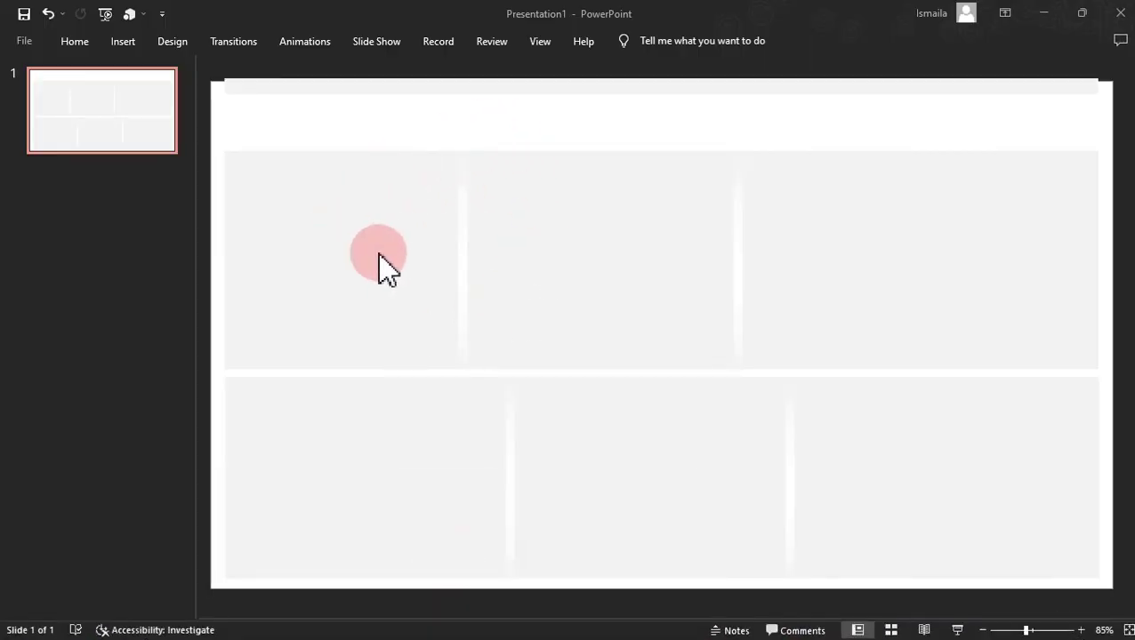
left_click(97, 263)
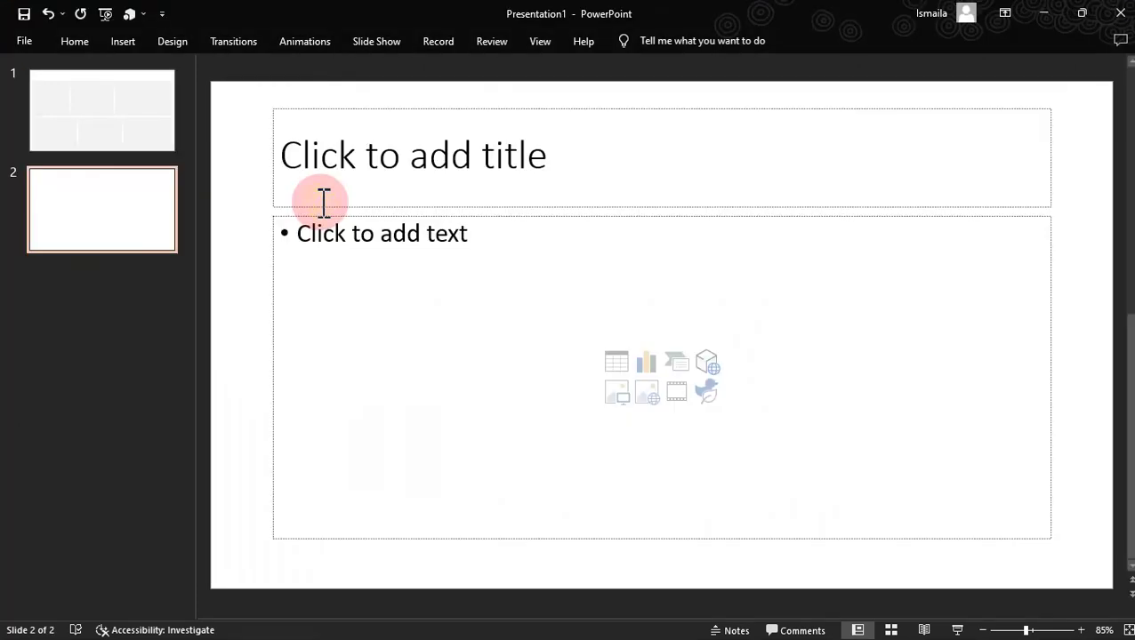
Delete the title and body placeholders from slide 2.
left_click(324, 202)
left_click(320, 208)
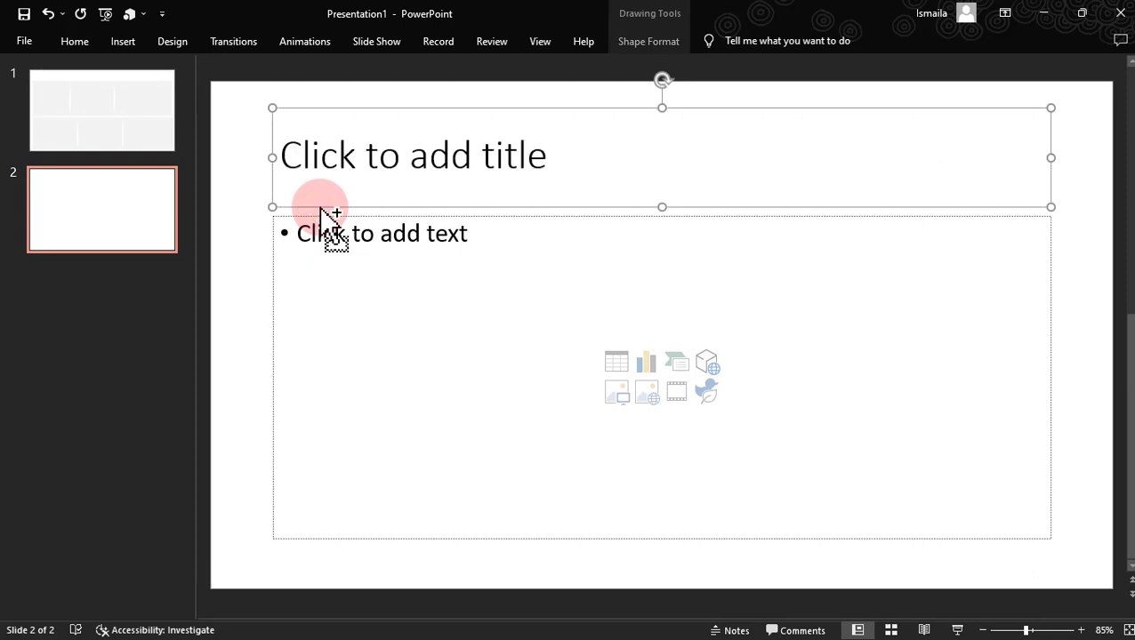
key("ctrl+a")
key("Delete")
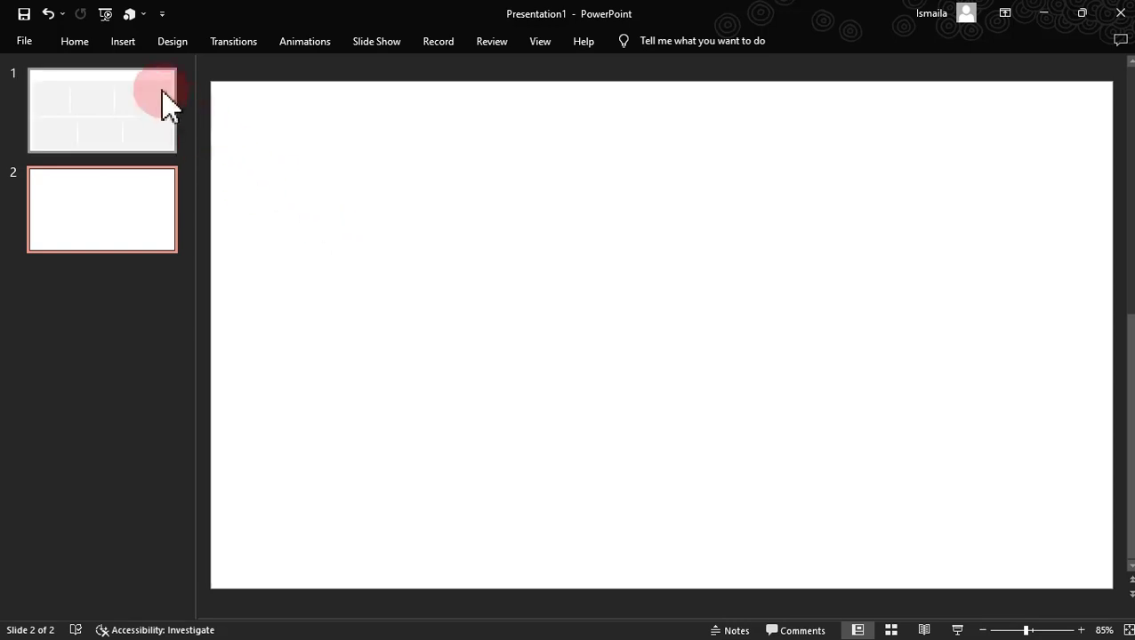
Insert the Desktop picture '- Copy.PNG' of the dashboard onto slide 2.
left_click(129, 46)
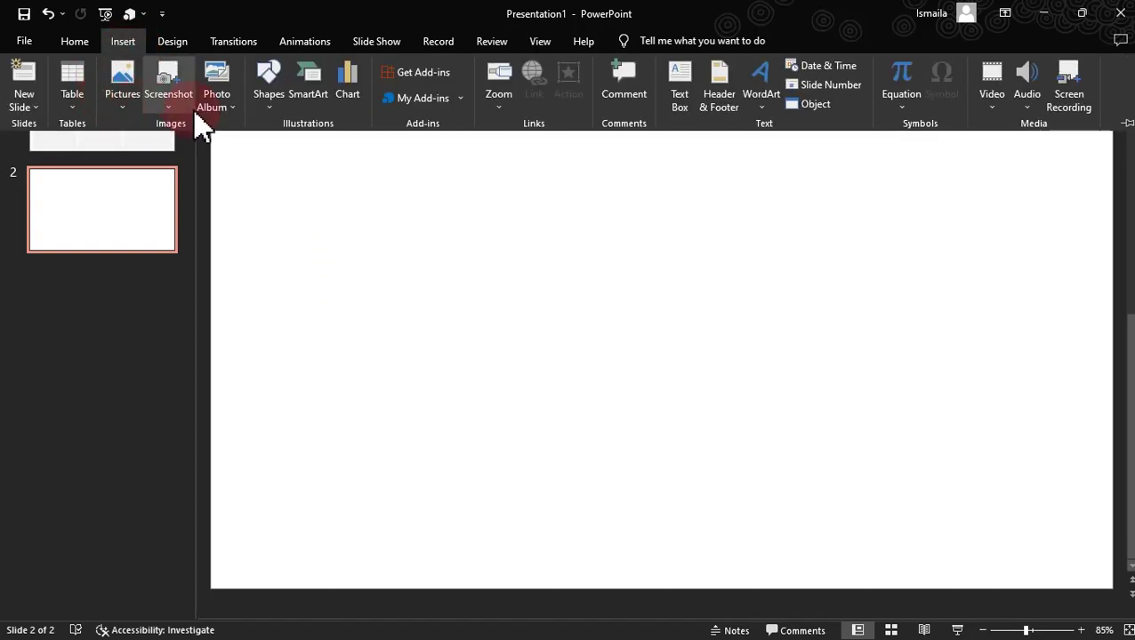
left_click(130, 117)
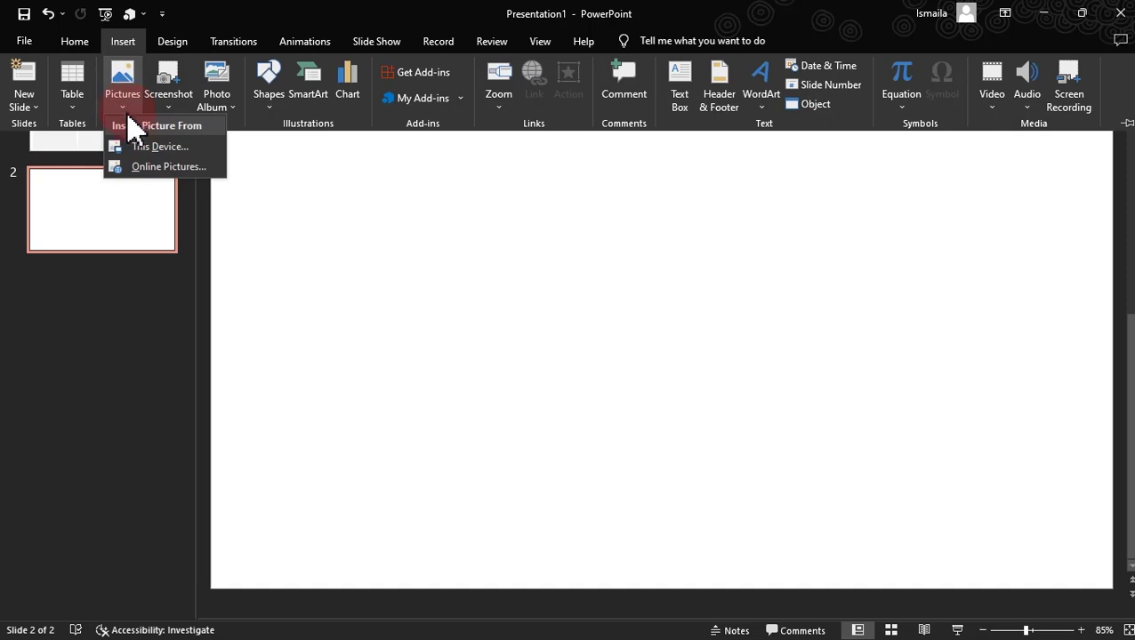
left_click(144, 146)
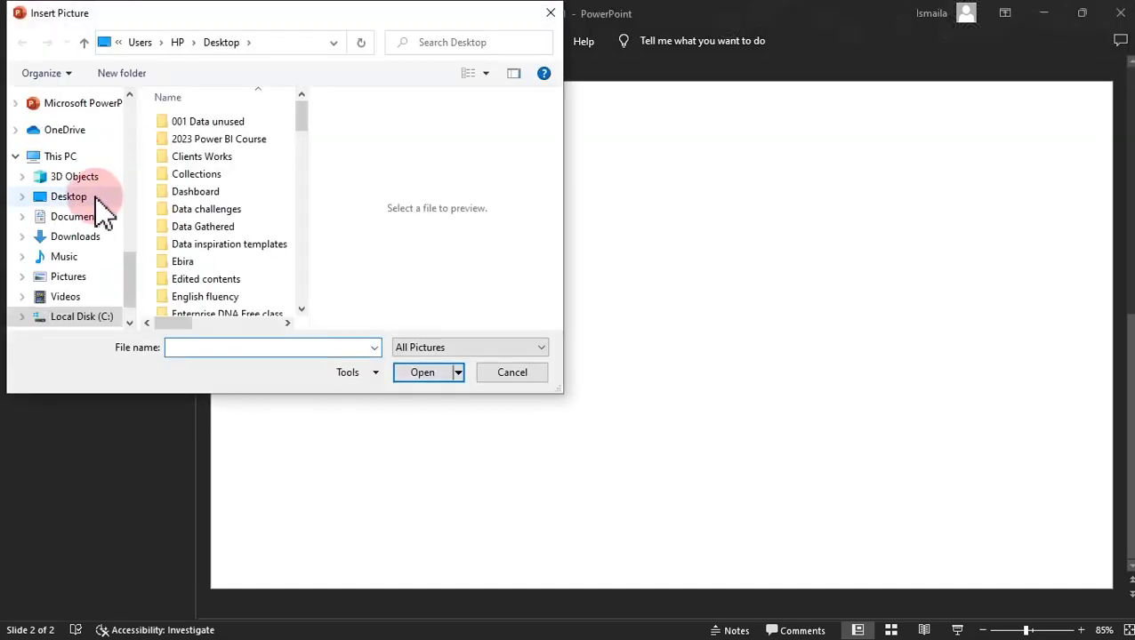
left_click(96, 200)
left_click(225, 349)
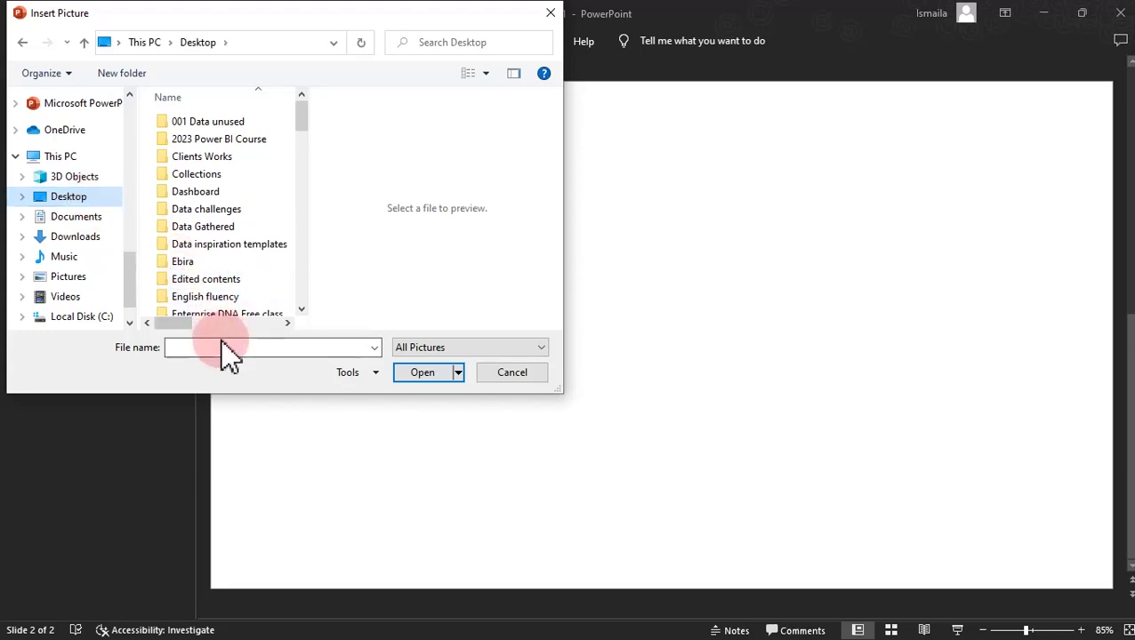
type("ssssssssssssss - Copy.PNG")
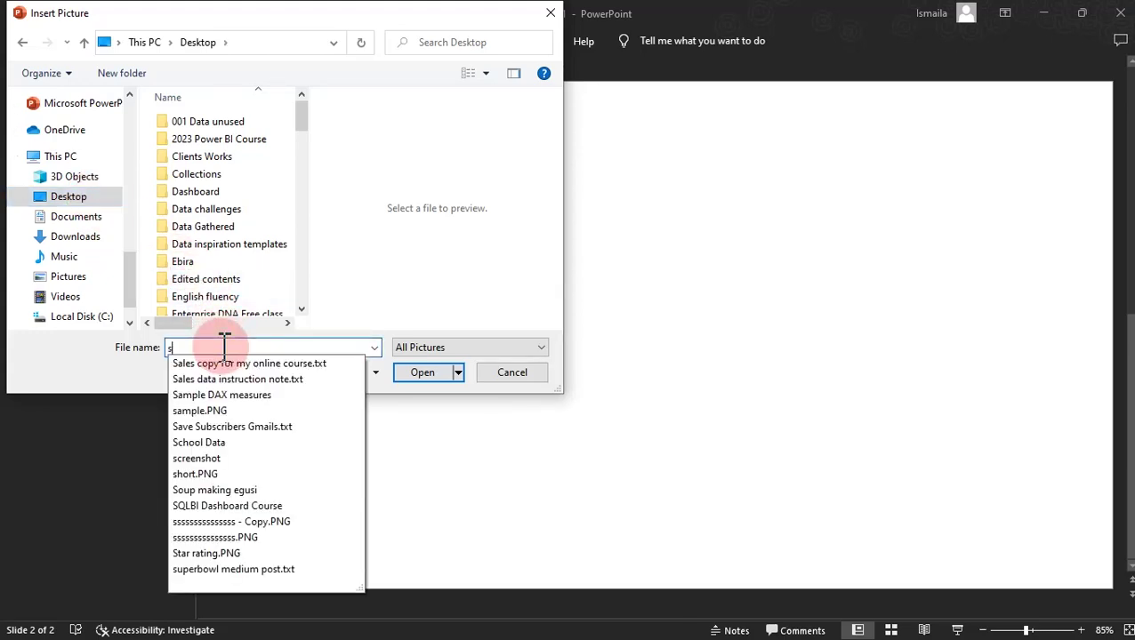
left_click(233, 523)
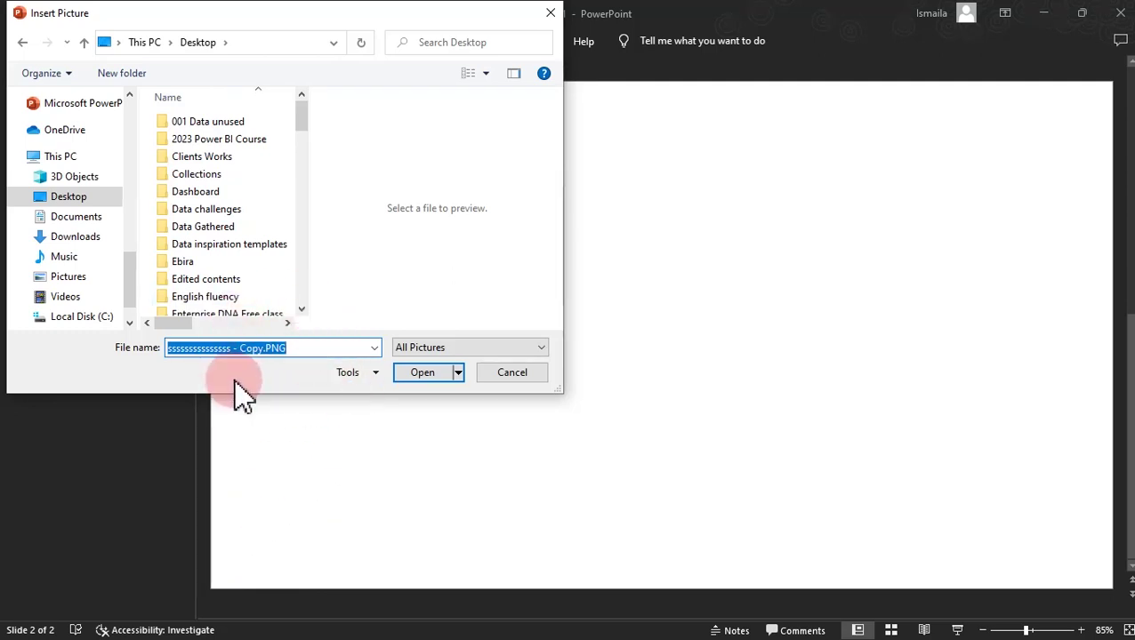
left_click(421, 374)
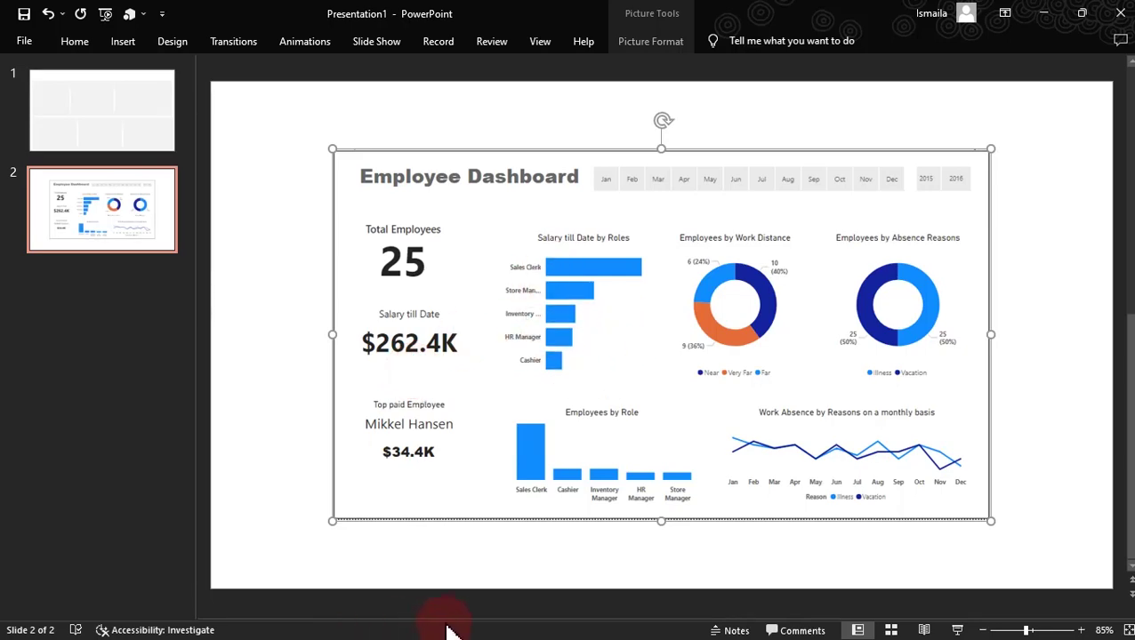
key("super")
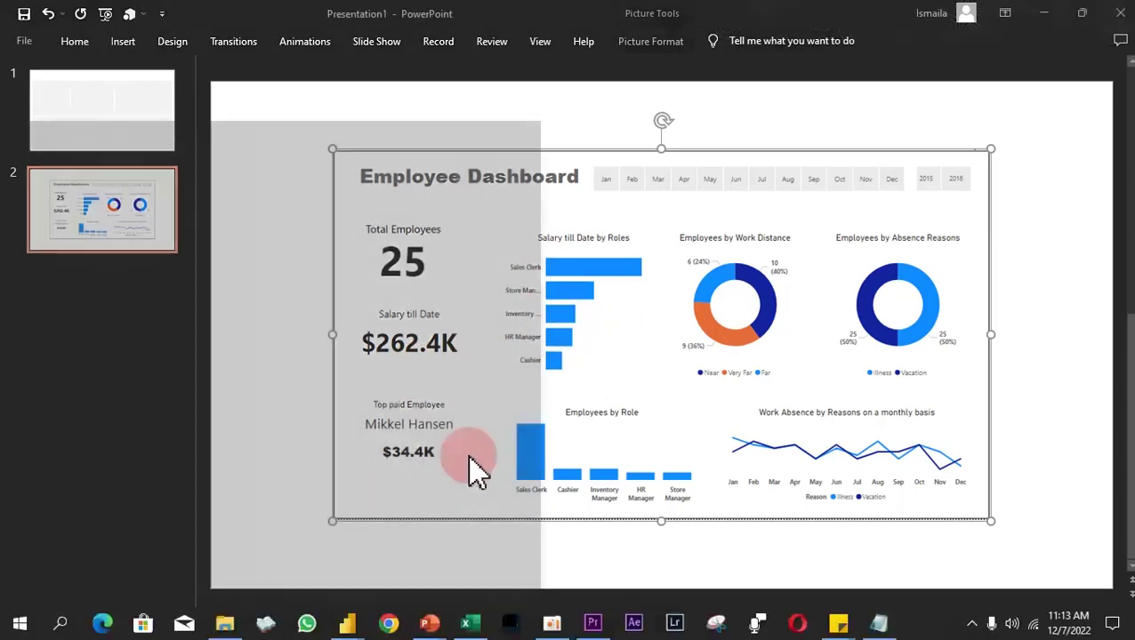
Switch to the New Lesson Power BI report and launch Snipping Tool.
mouse_move(354, 633)
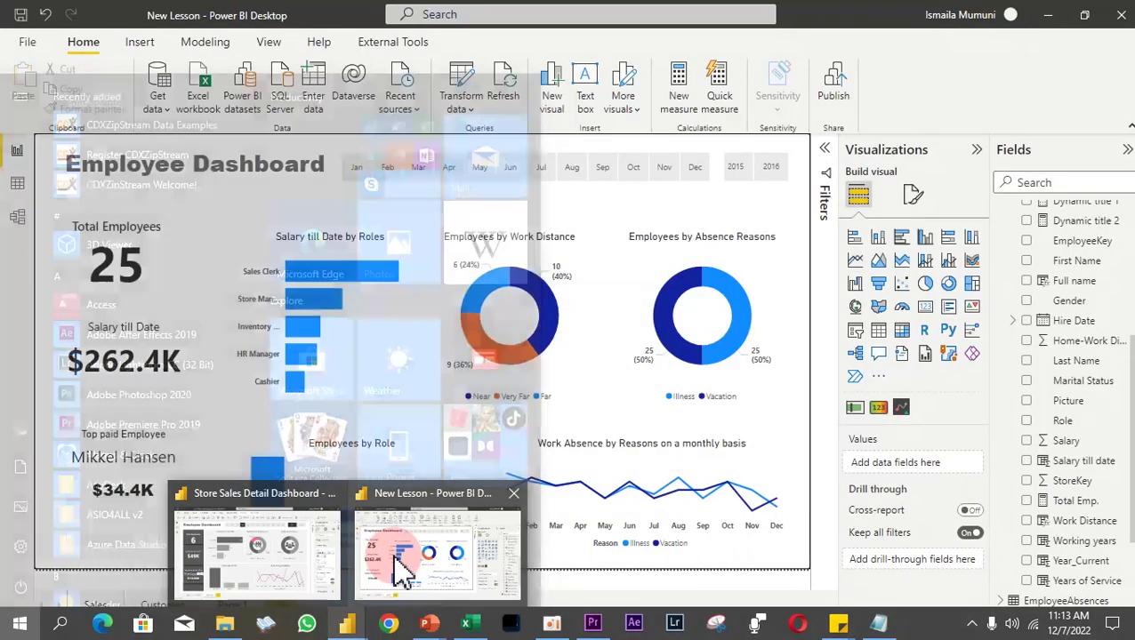
left_click(401, 569)
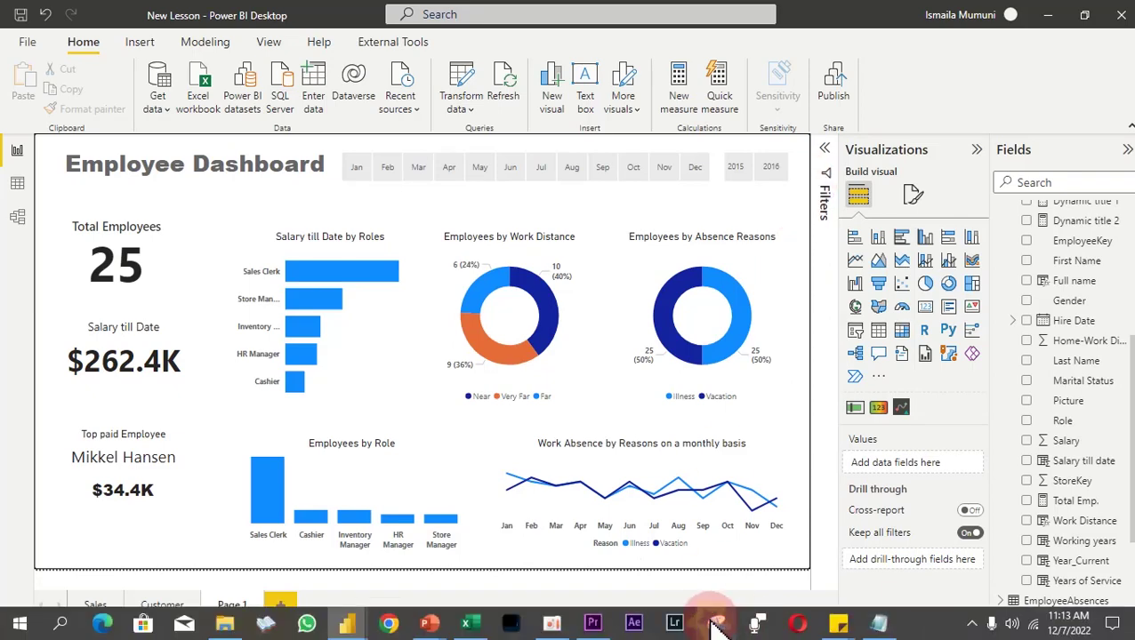
left_click(717, 623)
Capture the report canvas, then close the snip without saving.
left_click(591, 373)
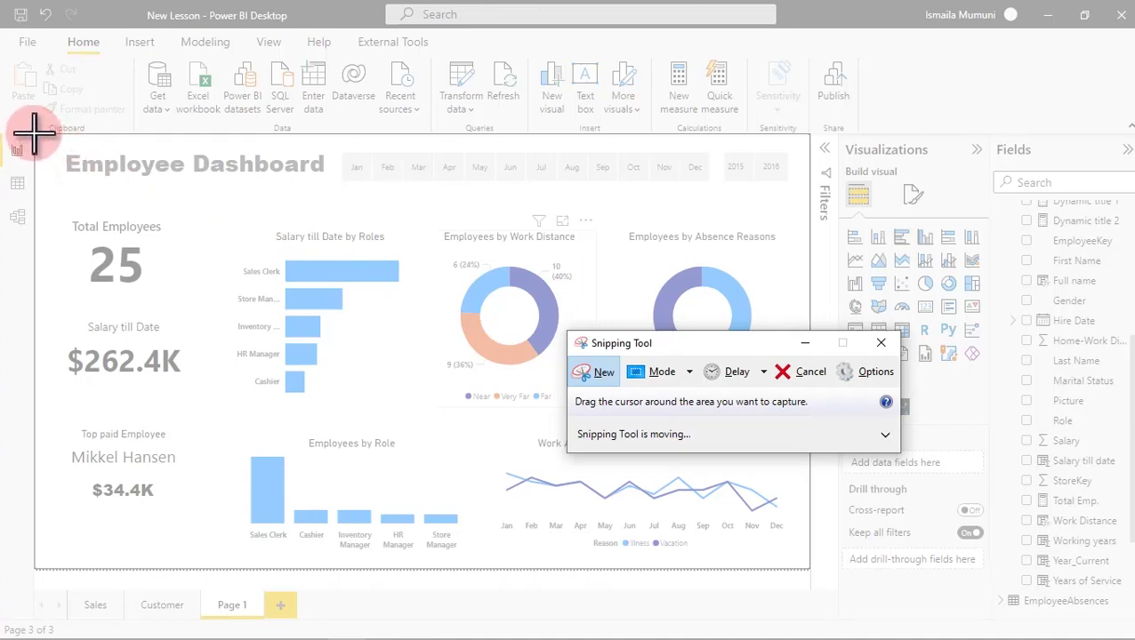
left_click_drag(34, 134, 810, 569)
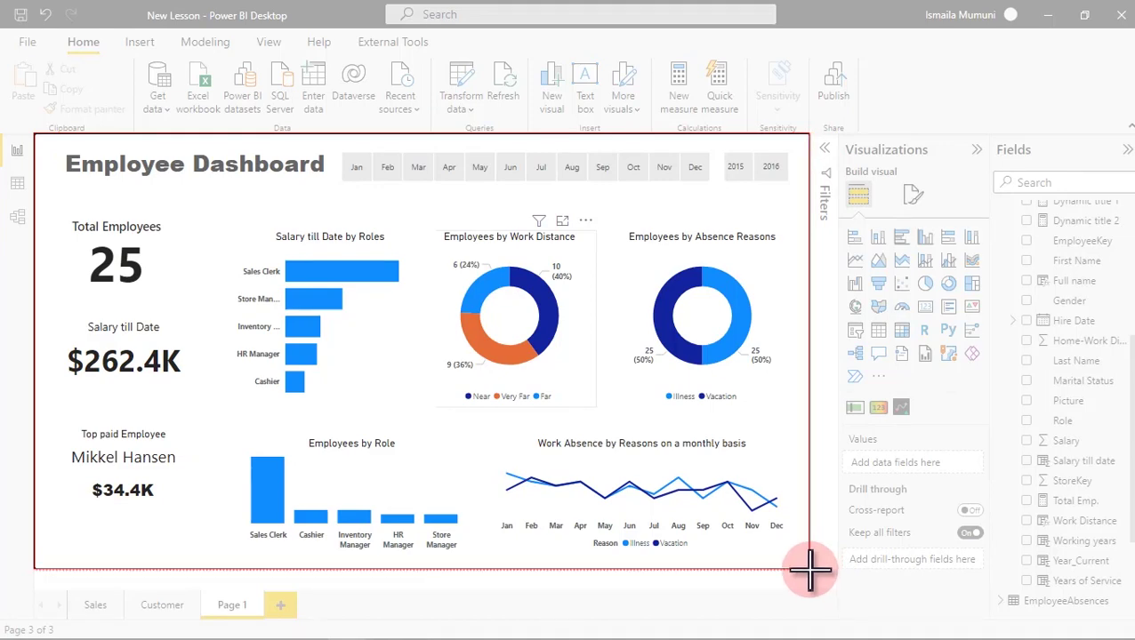
left_click_drag(810, 569, 810, 569)
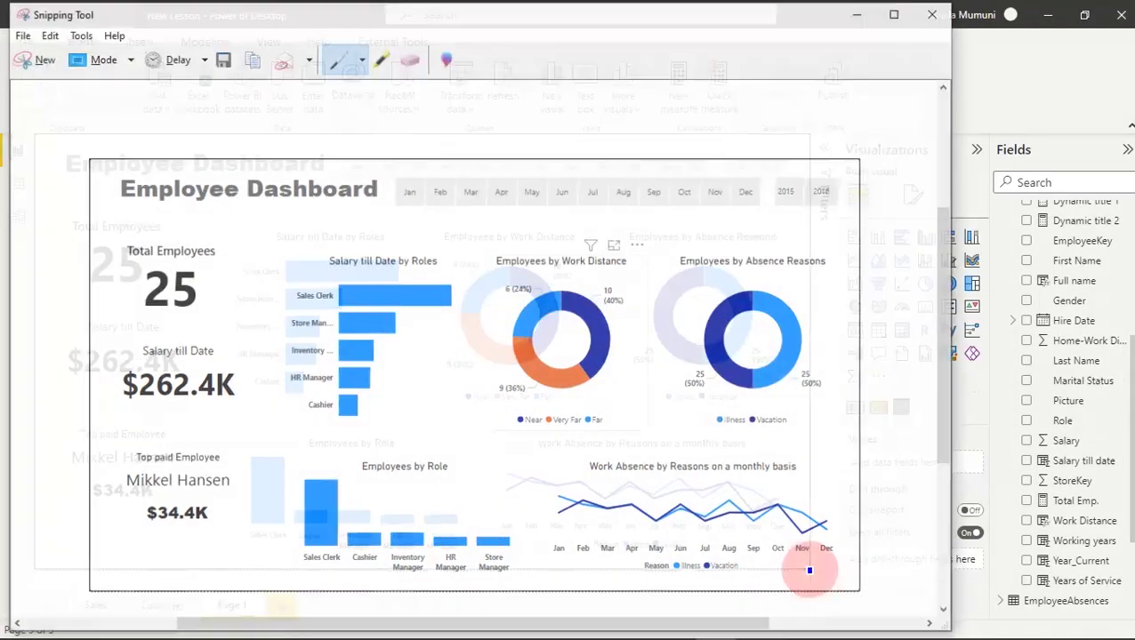
left_click(935, 15)
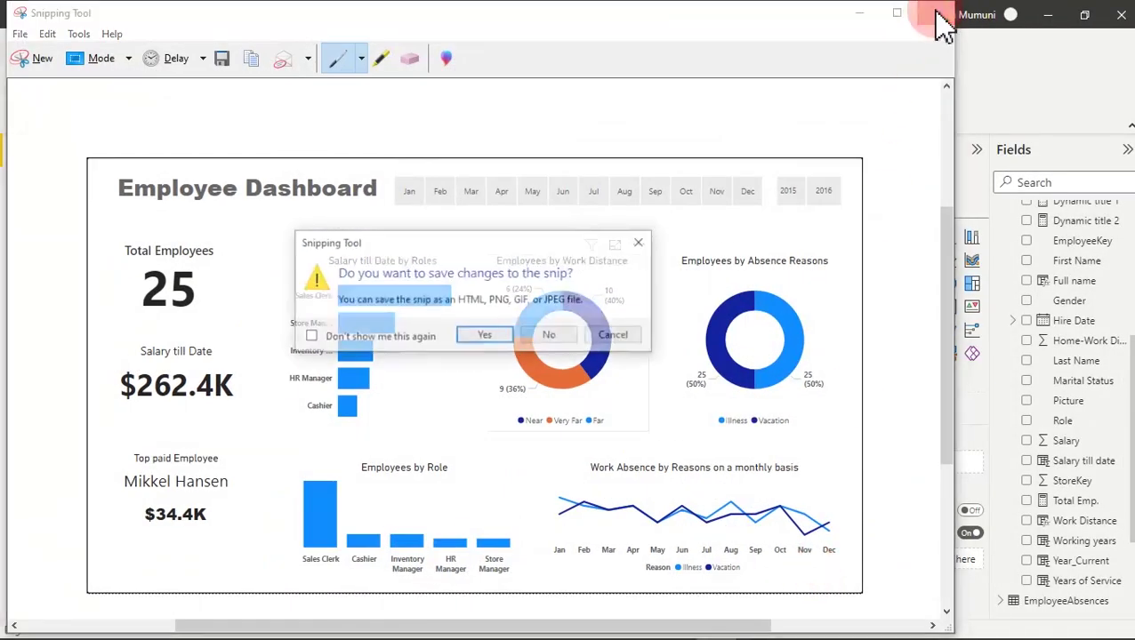
left_click(547, 333)
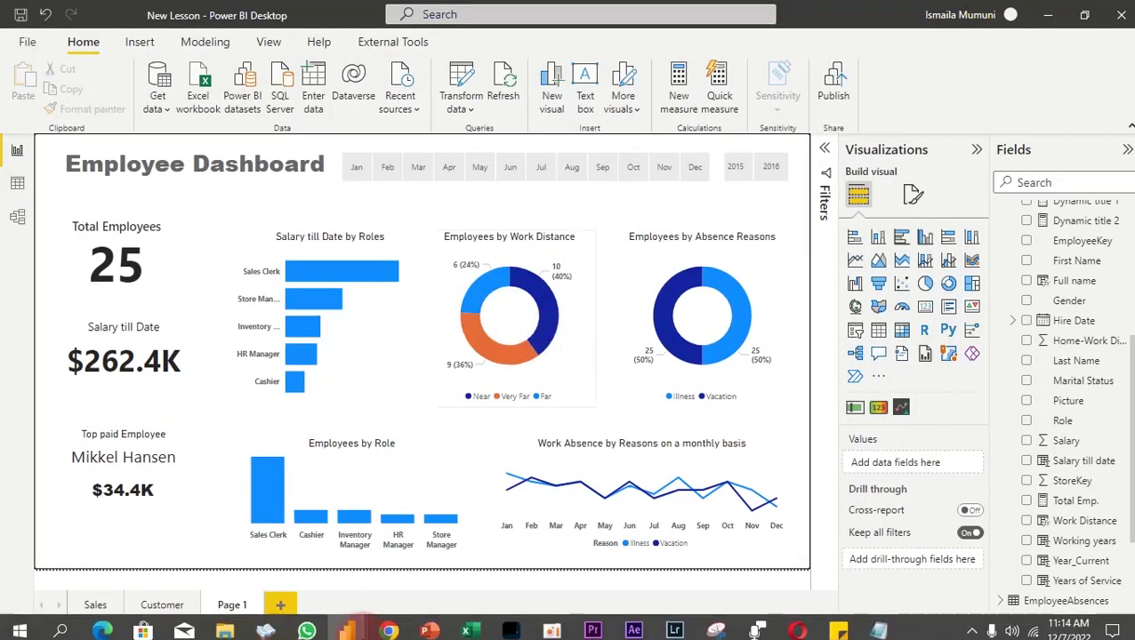
Move the dashboard picture to the slide's top-left and enlarge it to nearly full-slide.
mouse_move(418, 632)
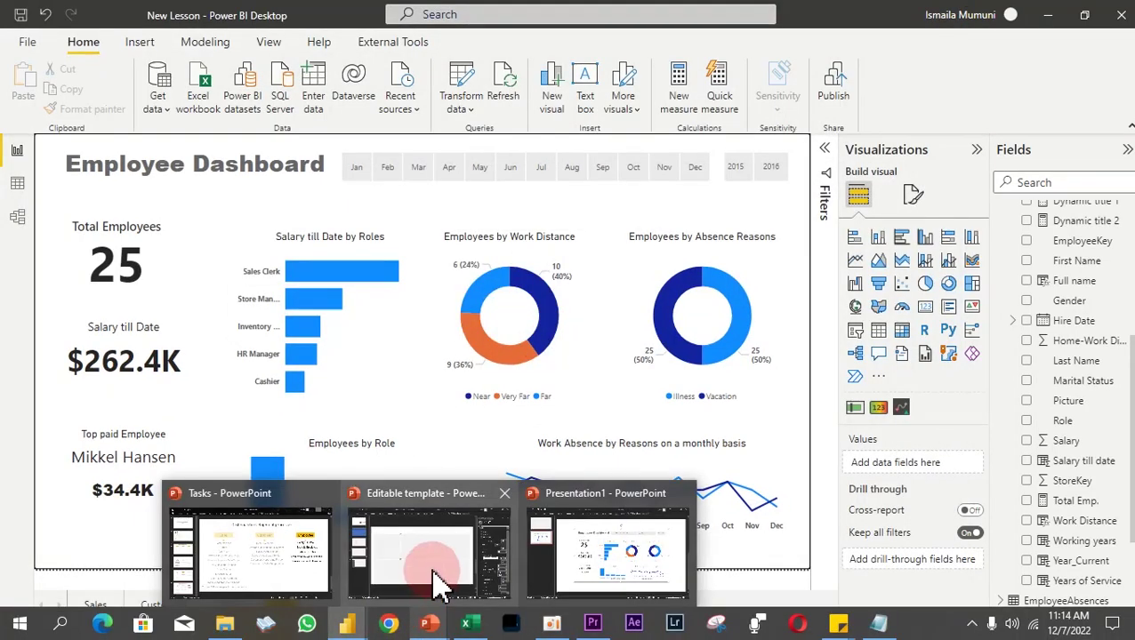
mouse_move(605, 576)
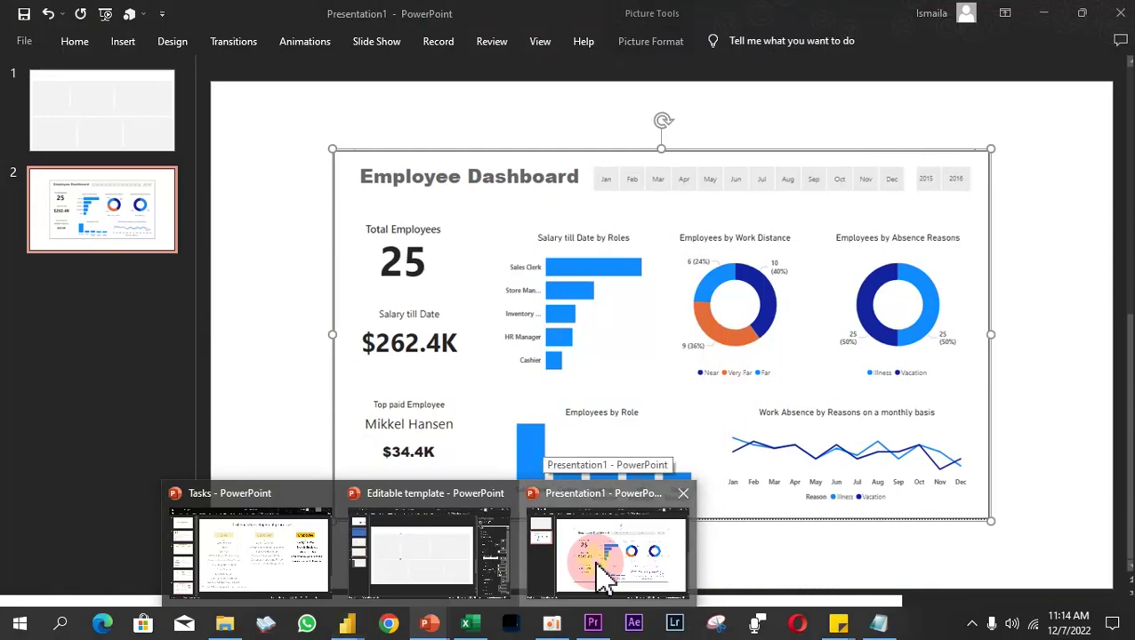
left_click(603, 574)
left_click_drag(541, 284, 424, 221)
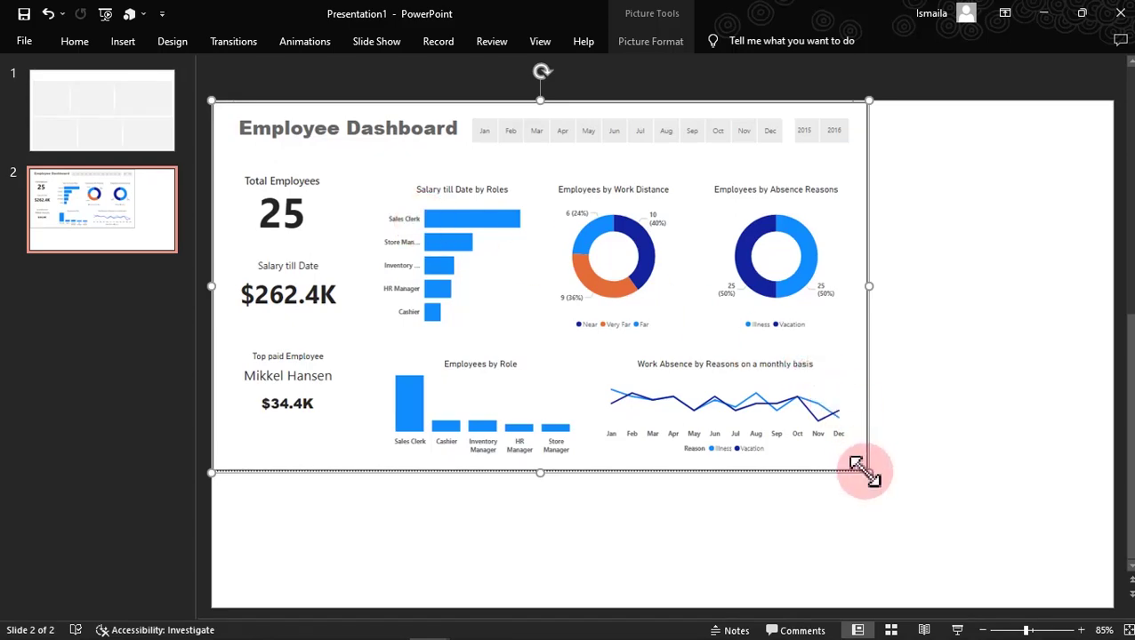
left_click_drag(861, 469, 1113, 572)
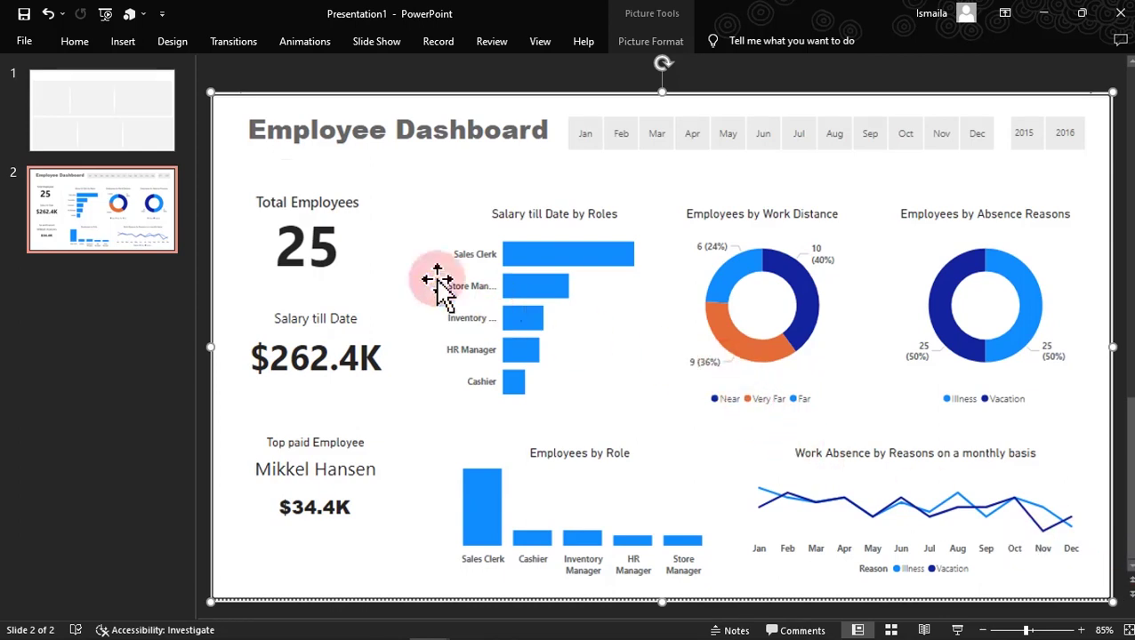
left_click(123, 42)
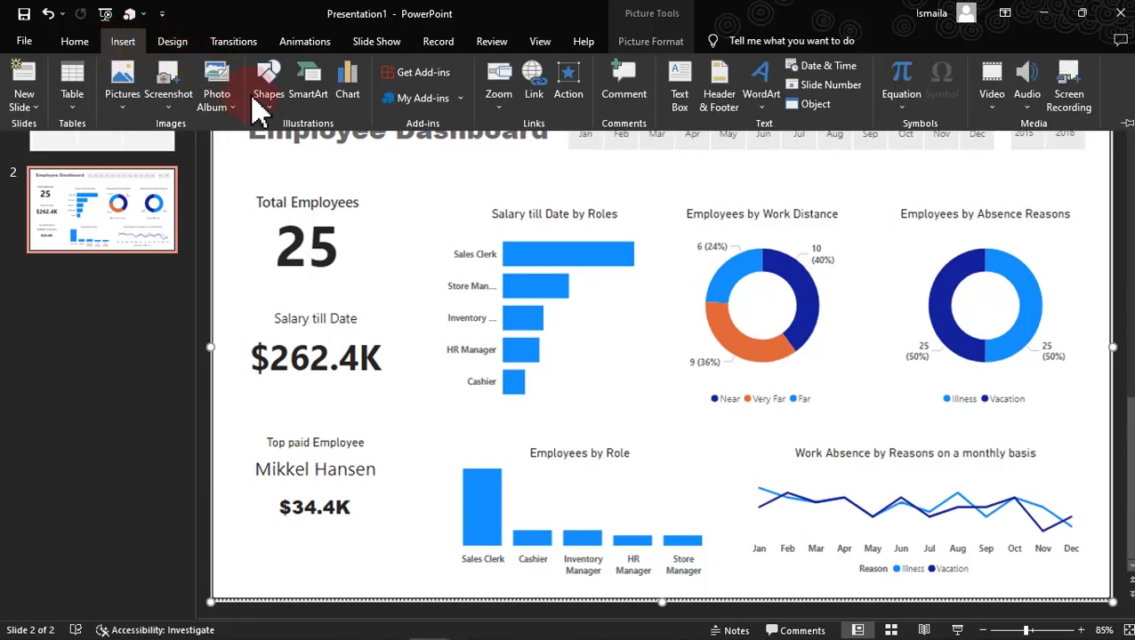
Draw a rounded rectangle over Total Employees, stretched down across all three KPI cards.
left_click(268, 93)
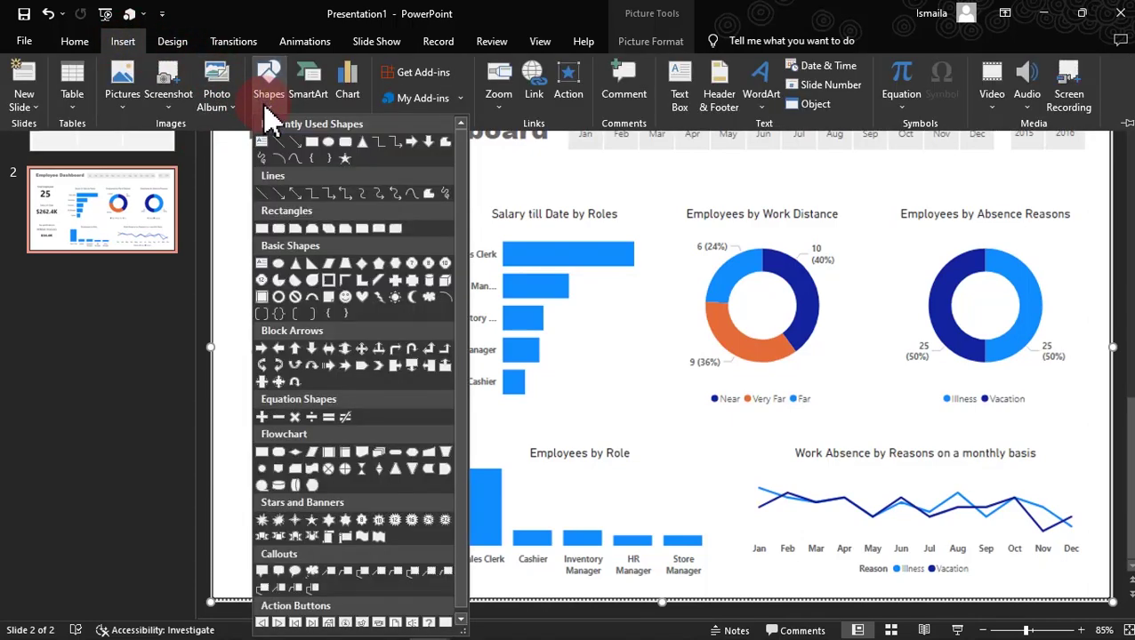
left_click(347, 145)
mouse_move(233, 174)
left_mouse_down()
mouse_move(363, 259)
mouse_move(344, 257)
left_mouse_up()
left_click_drag(278, 210, 270, 206)
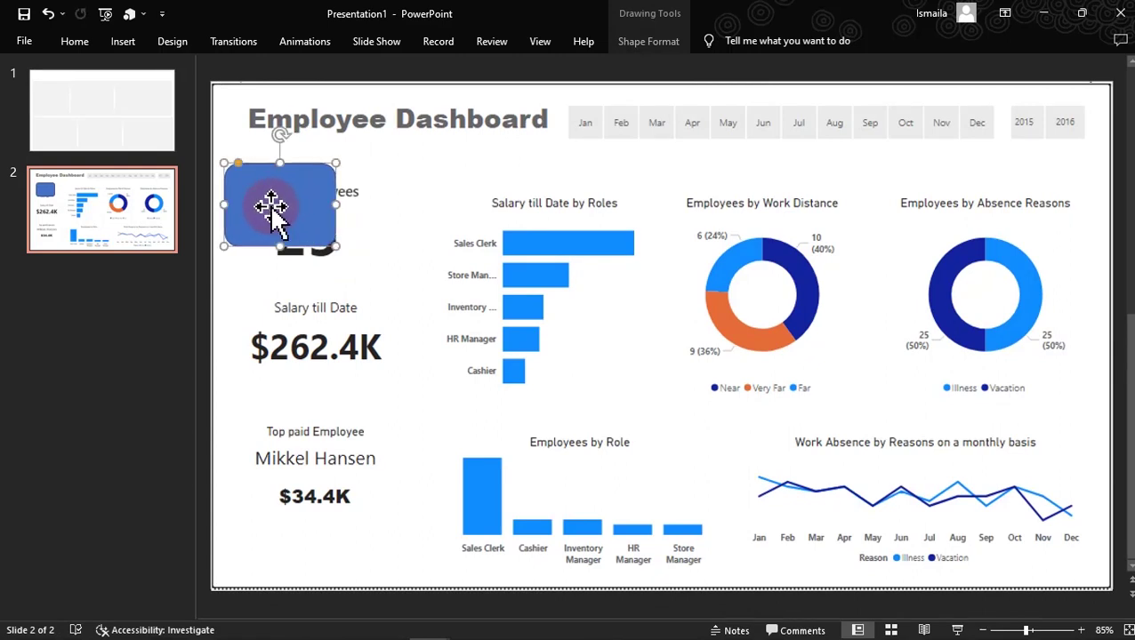
left_click_drag(335, 206, 399, 212)
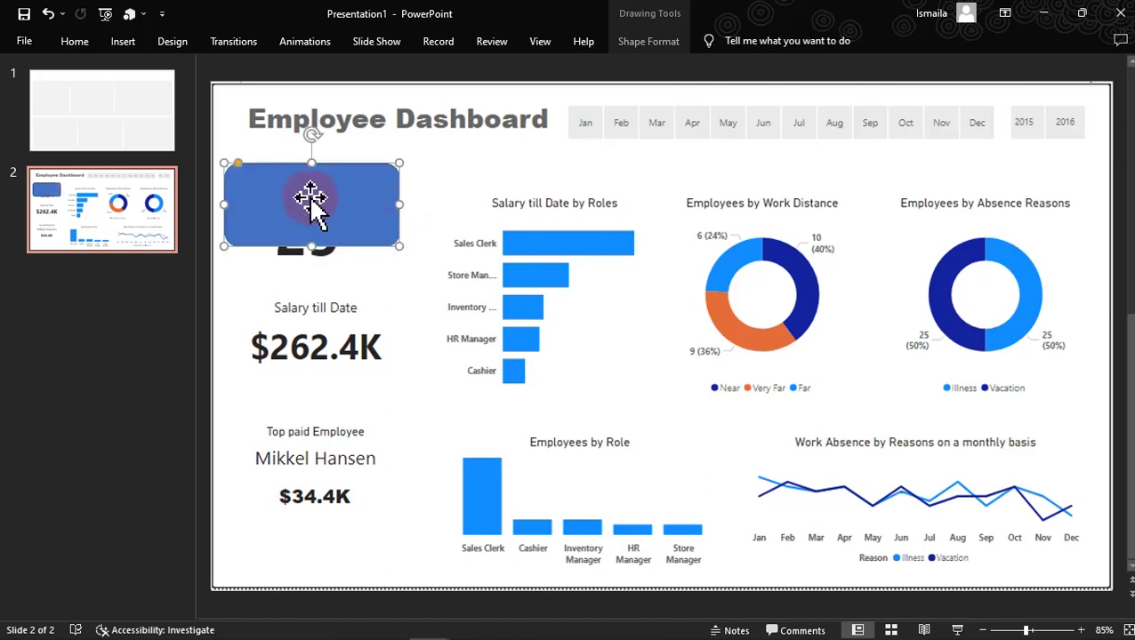
left_click_drag(237, 163, 236, 164)
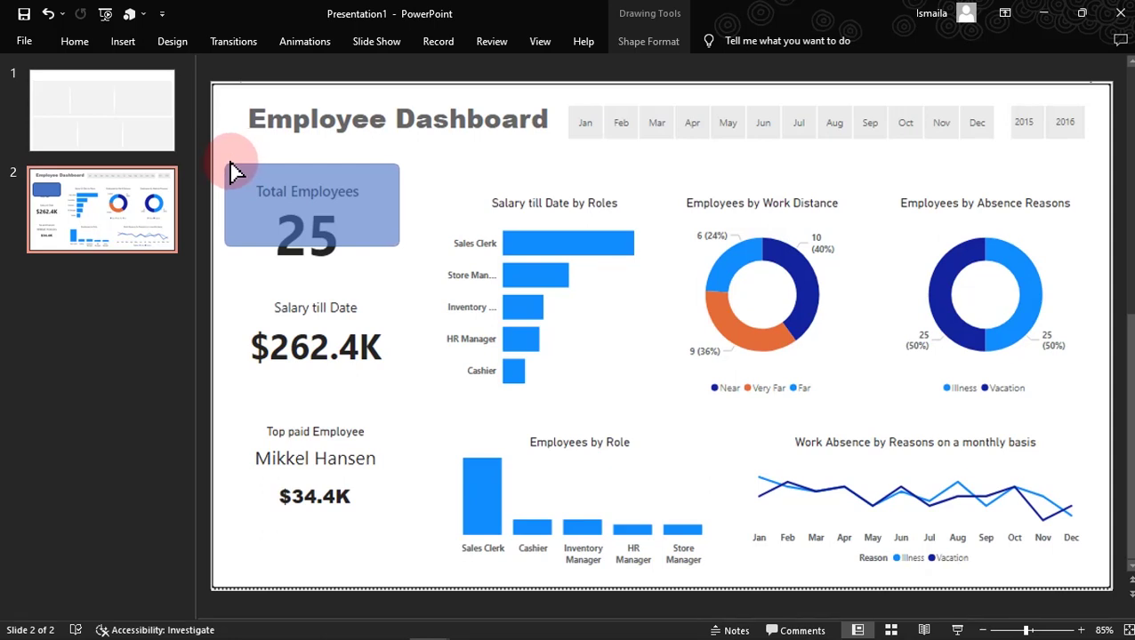
left_click_drag(231, 163, 226, 158)
left_click_drag(314, 246, 301, 570)
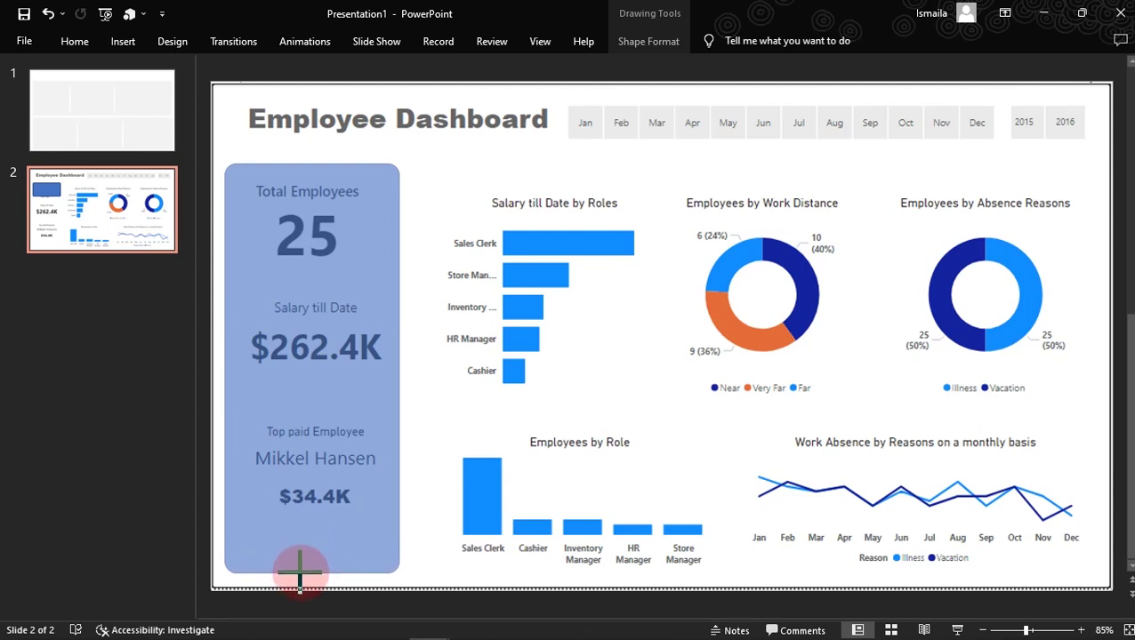
left_click_drag(299, 574, 300, 575)
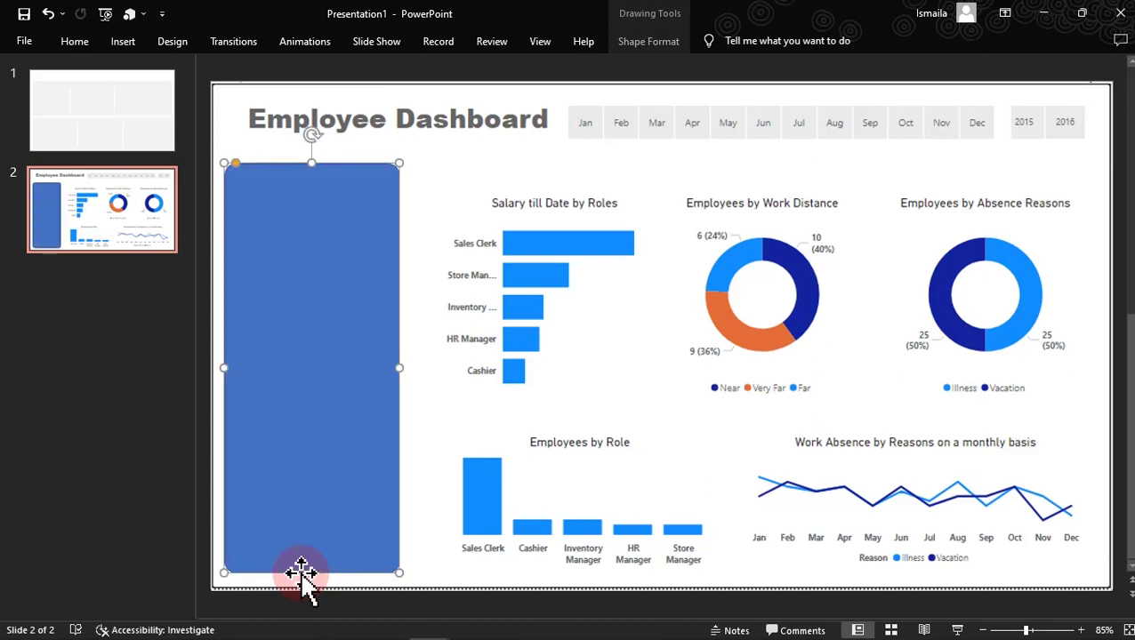
Set the rounded rectangle's fill transparency to 48% in Format Shape.
right_click(322, 413)
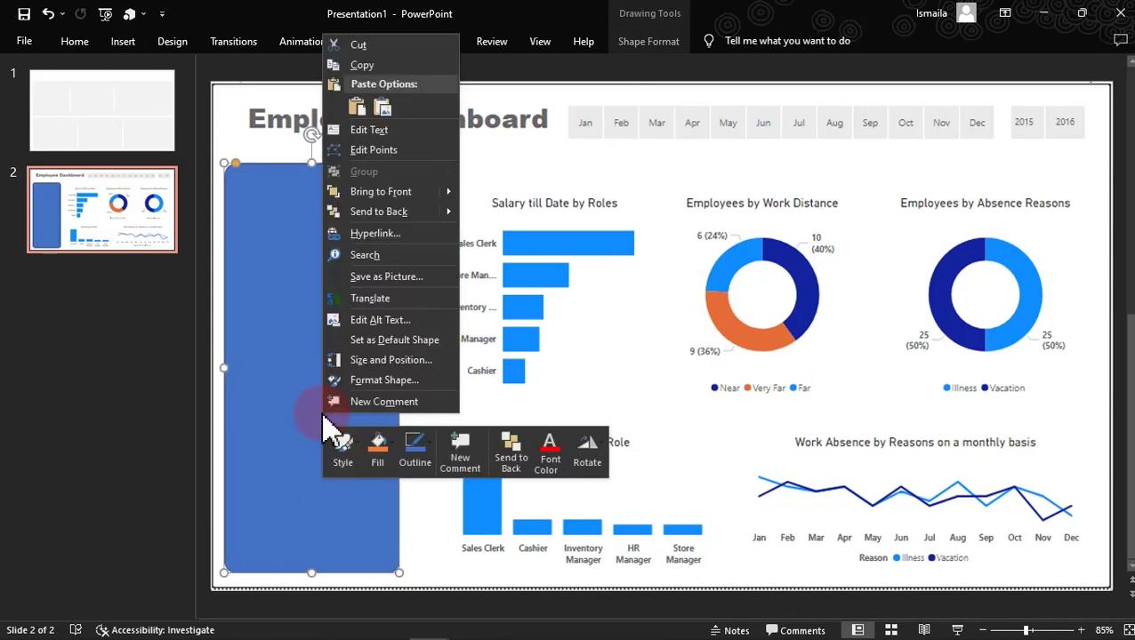
left_click(381, 383)
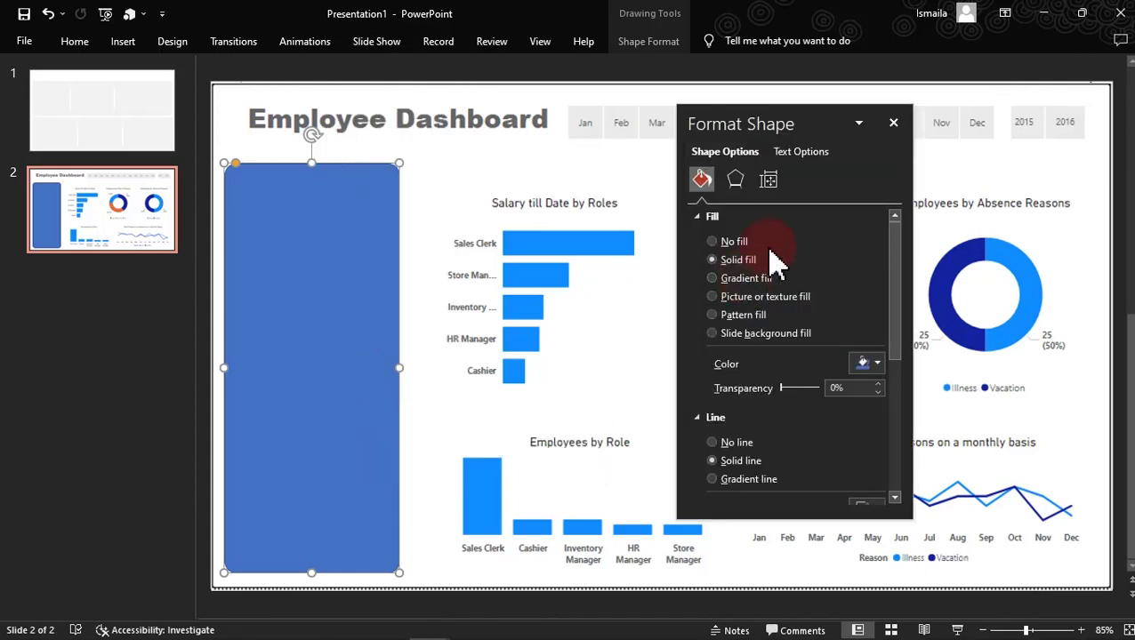
left_click_drag(798, 124, 752, 128)
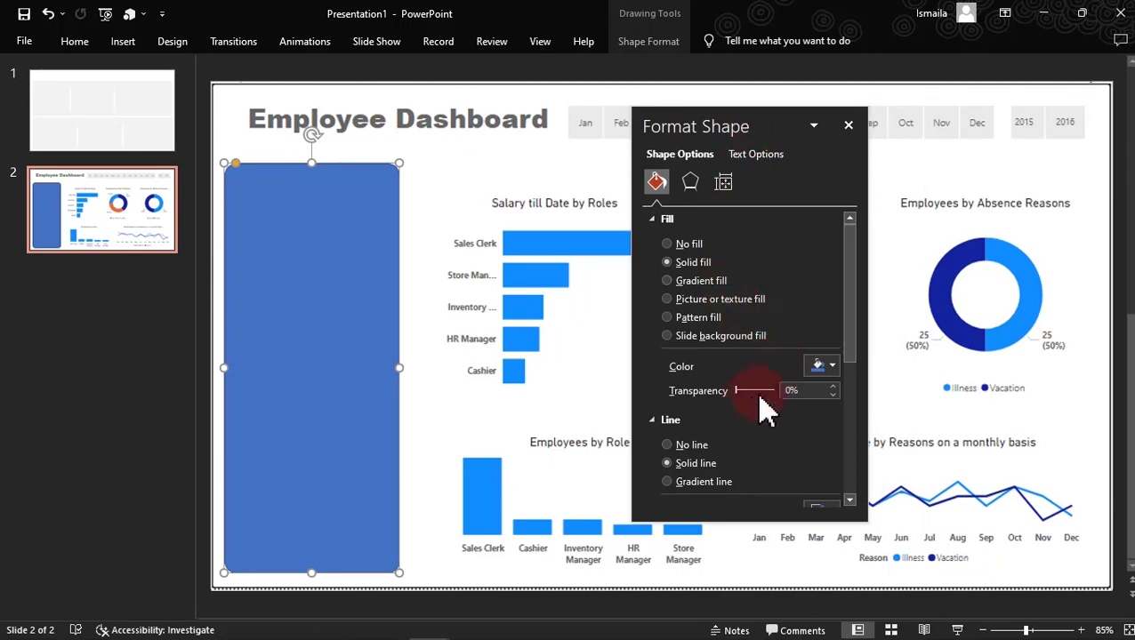
left_click_drag(739, 392, 758, 396)
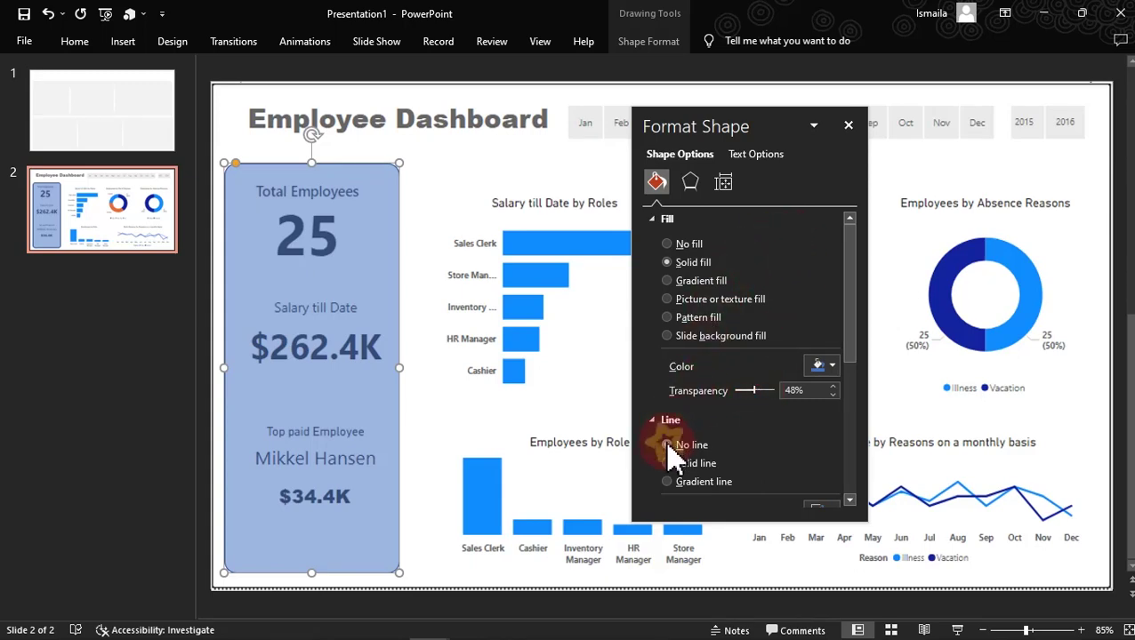
left_click_drag(758, 131, 97, 183)
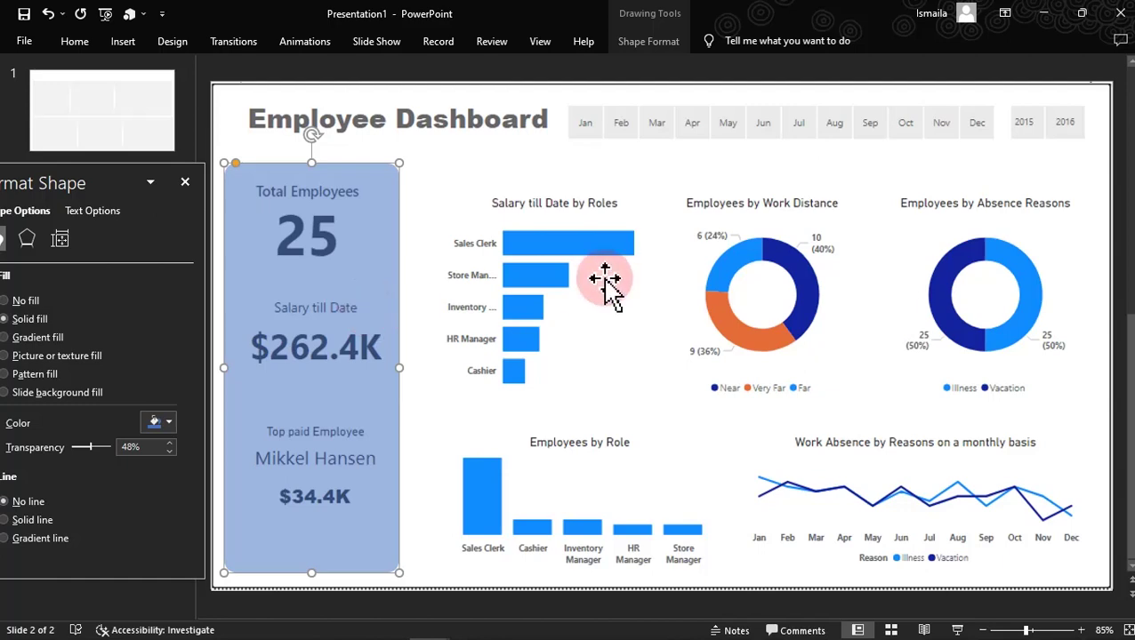
Draw a rectangle over the top row of charts, extending its left edge toward the KPI panel.
left_click(124, 44)
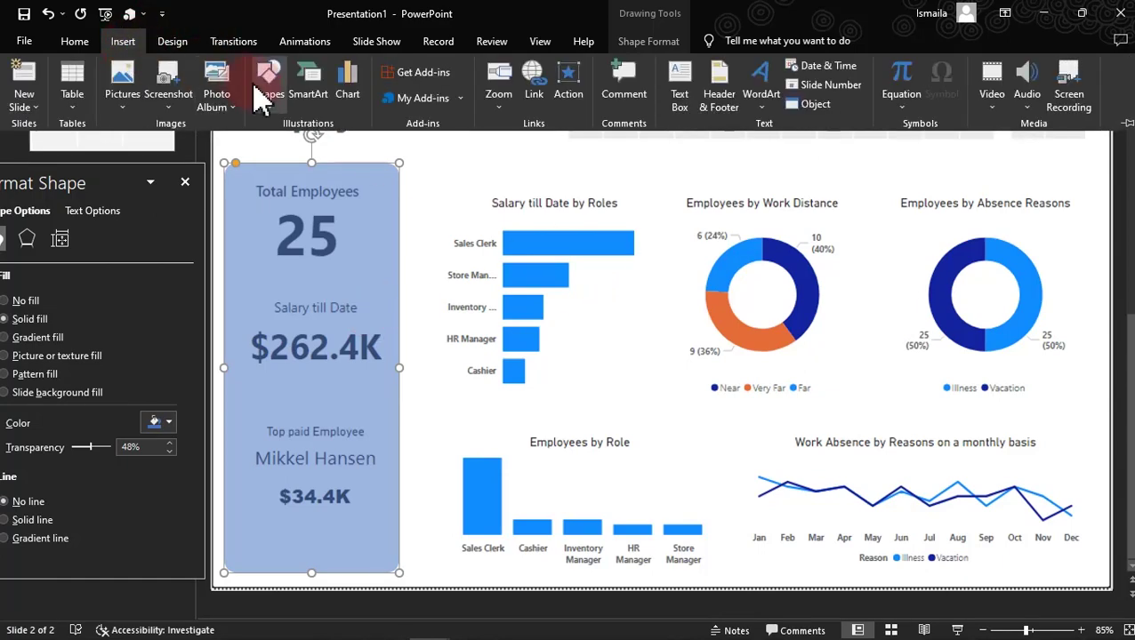
left_click(269, 93)
left_click(312, 143)
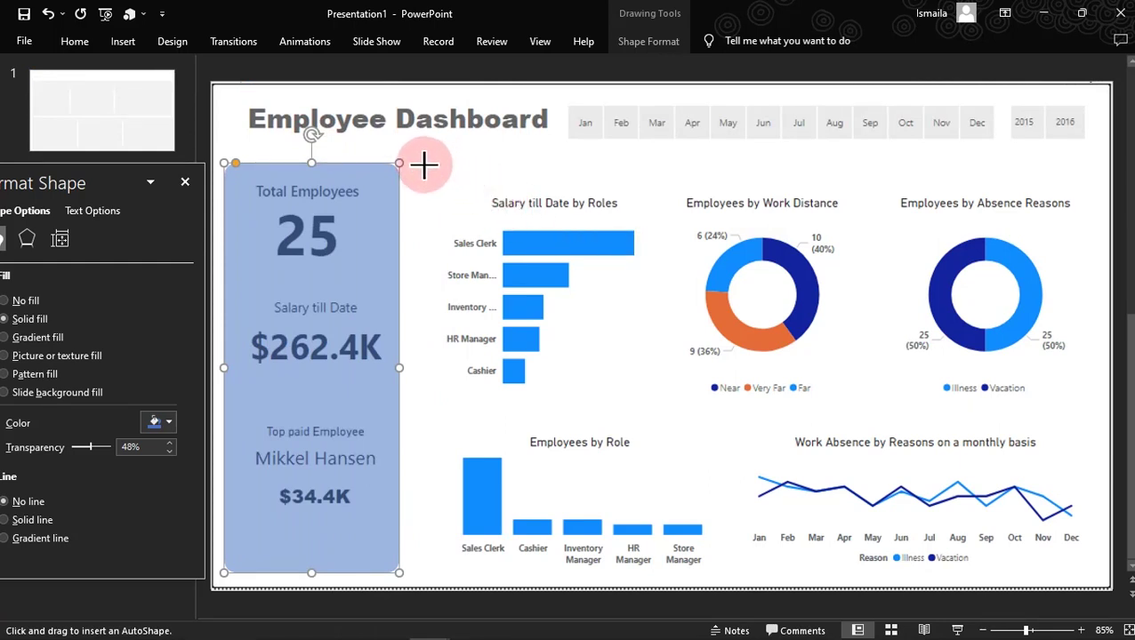
left_click_drag(424, 163, 1092, 404)
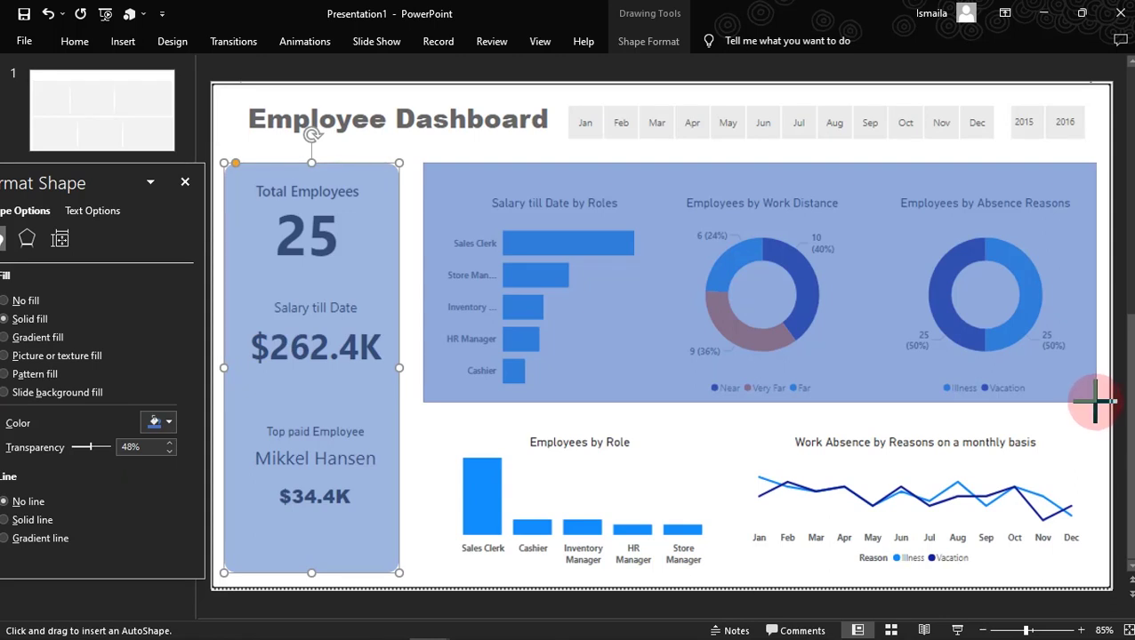
left_click_drag(1094, 402, 1096, 402)
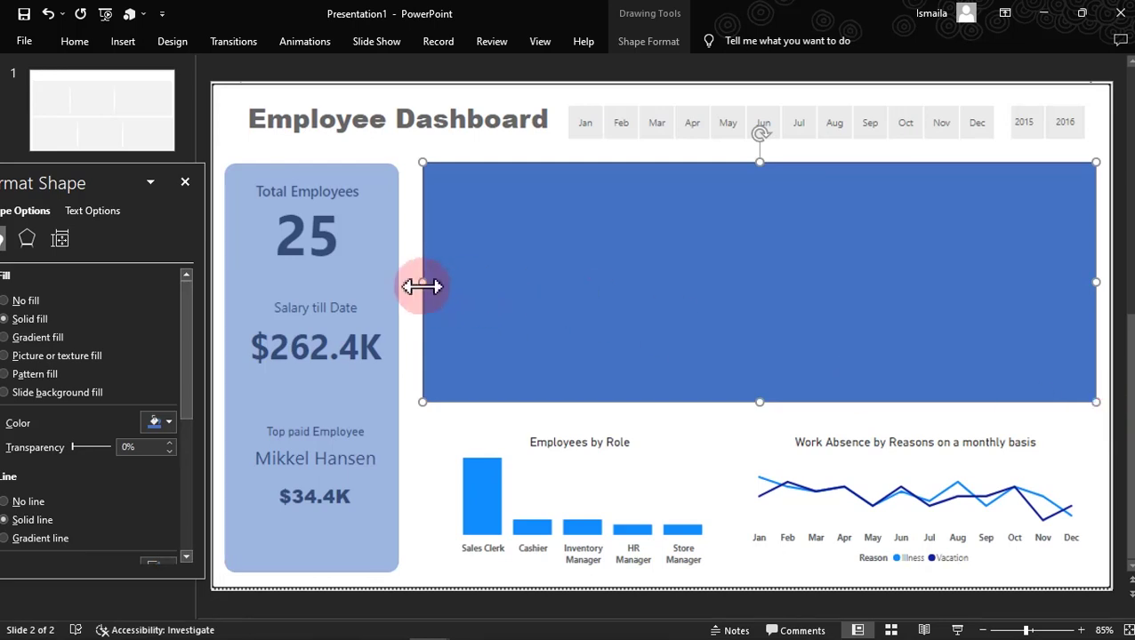
left_click_drag(421, 283, 412, 283)
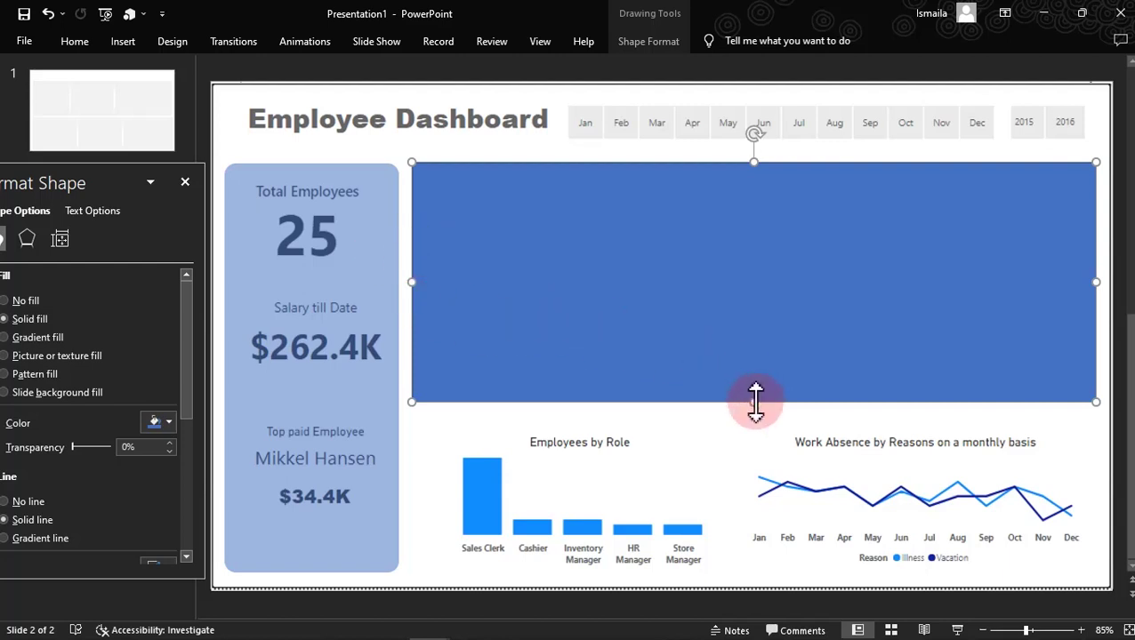
Give the chart panel 44% transparency and no outline, and lower its bottom edge slightly.
left_click_drag(71, 449, 90, 450)
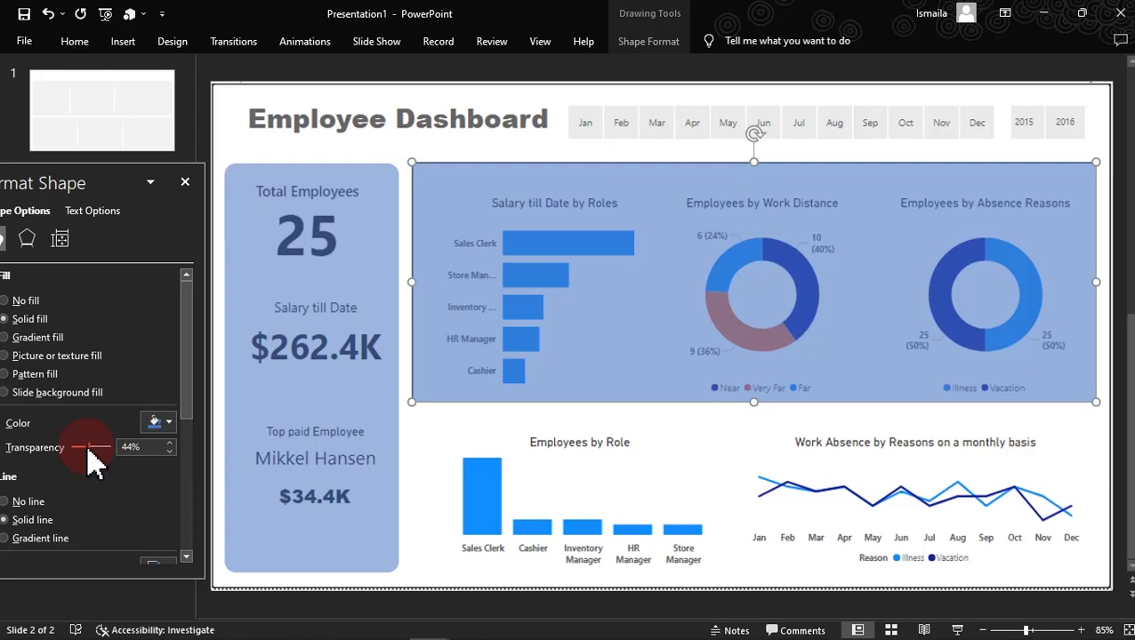
left_click(30, 502)
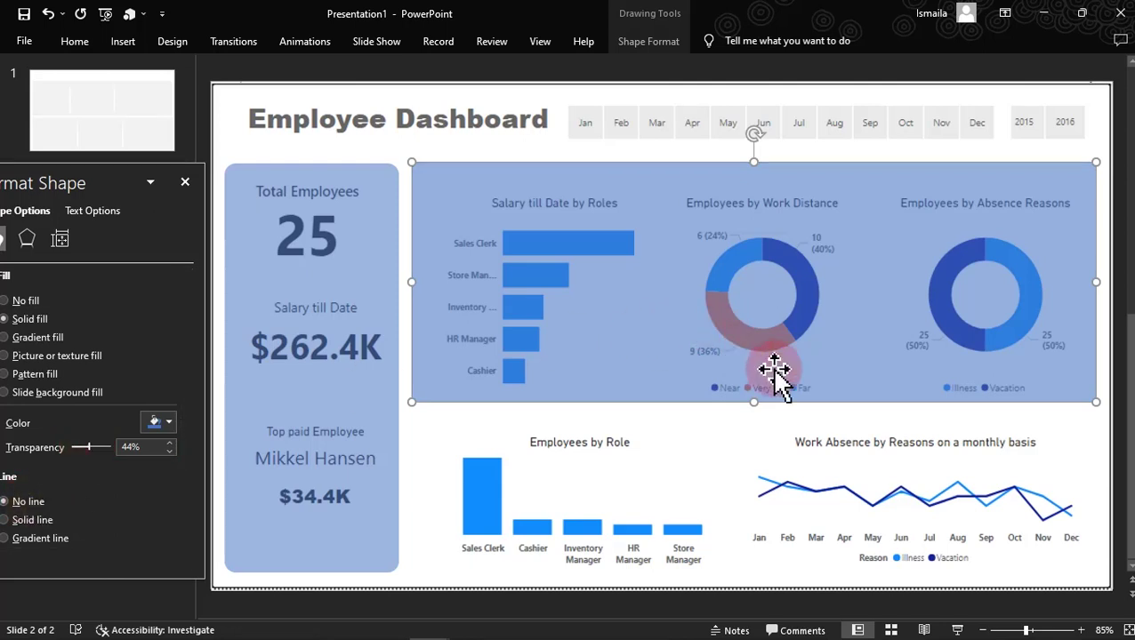
left_click_drag(755, 402, 754, 410)
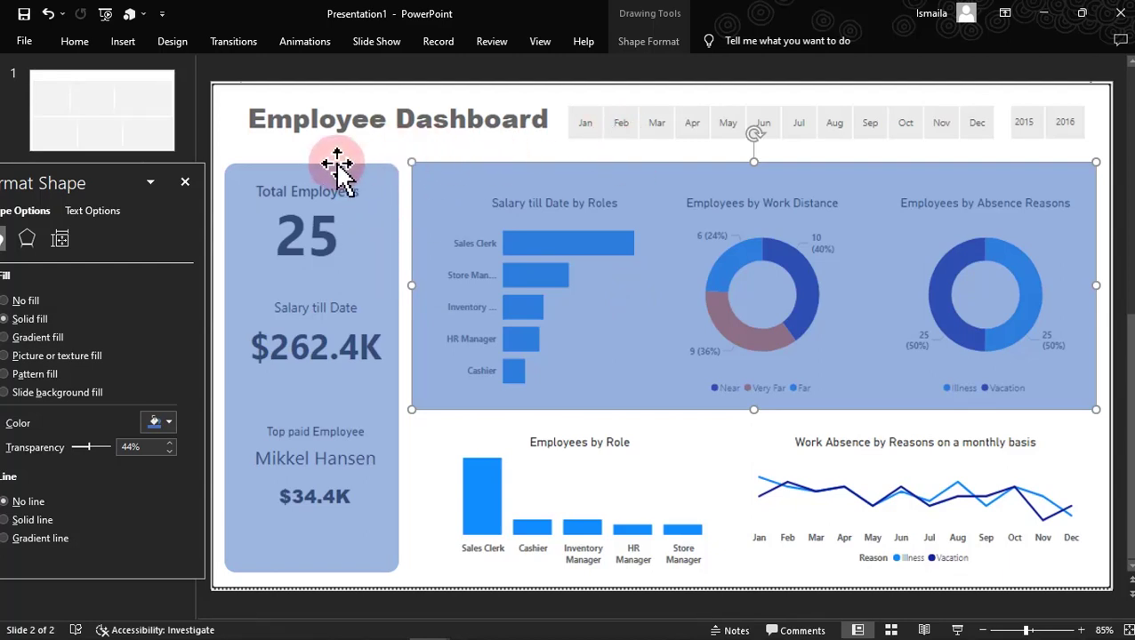
Align the chart panel's top with the left KPI panel's top.
key("Down")
key("Down")
key("Down")
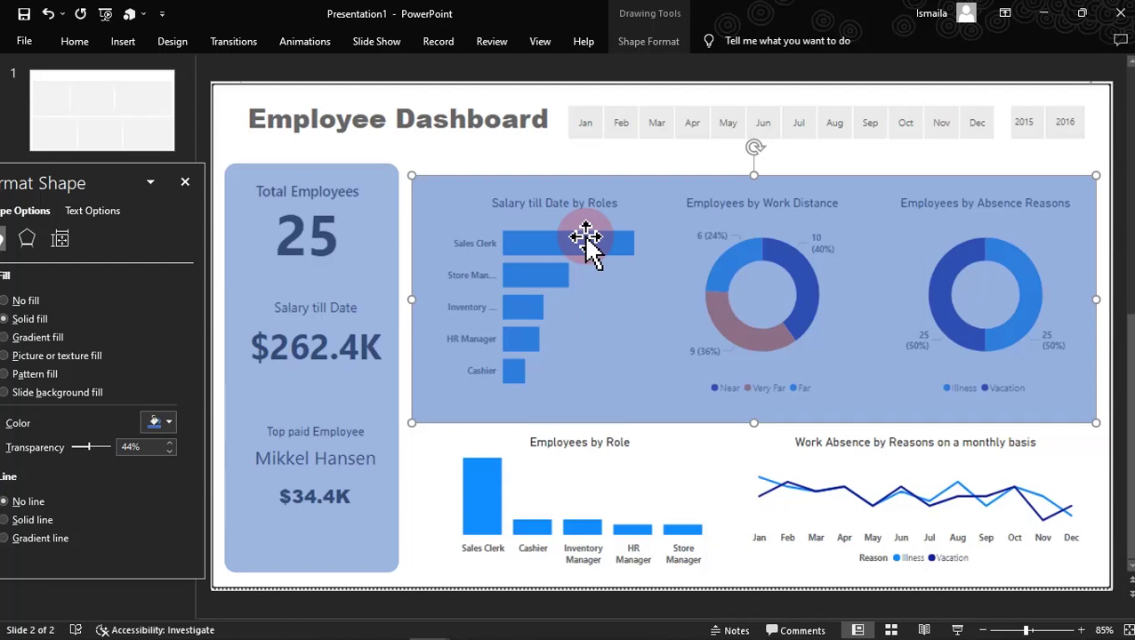
left_click(386, 261, "shift")
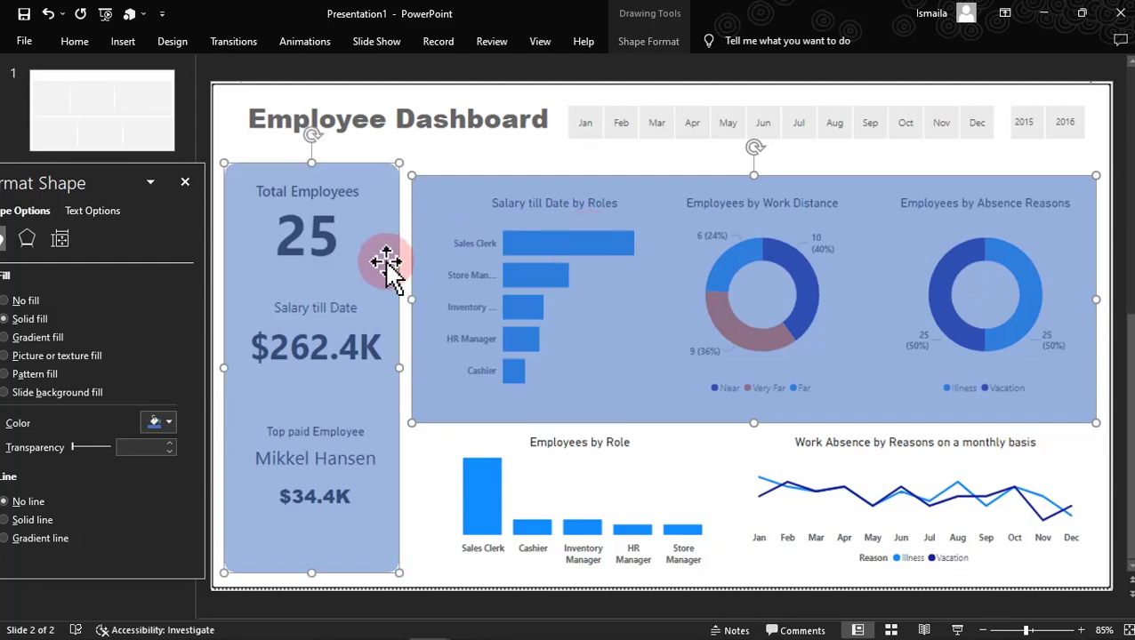
left_click(660, 51)
left_click(946, 69)
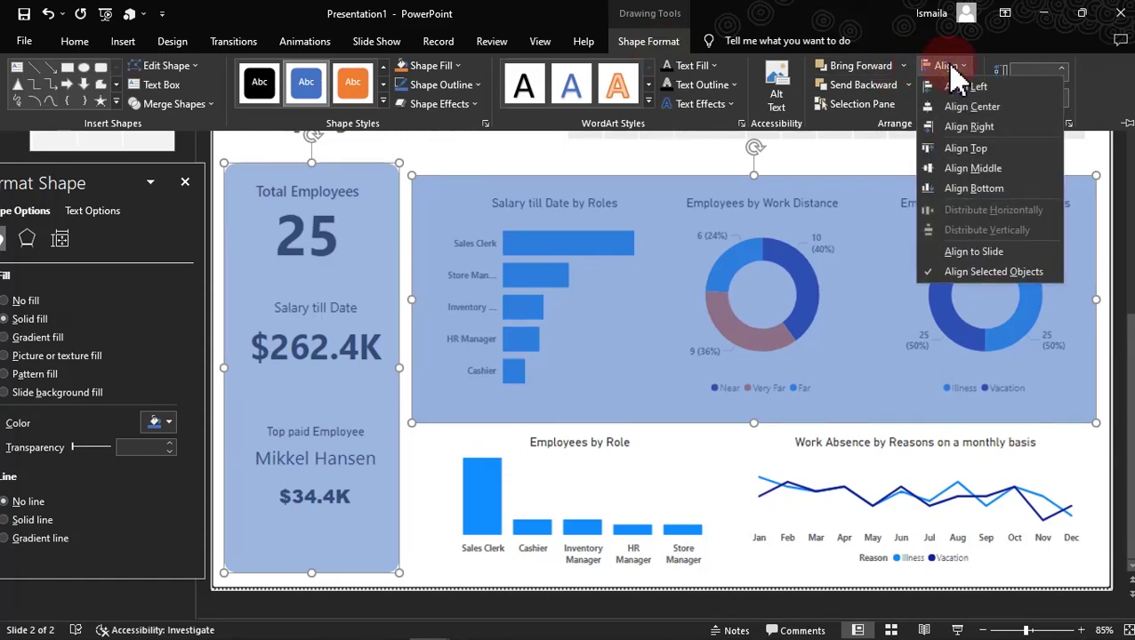
left_click(963, 150)
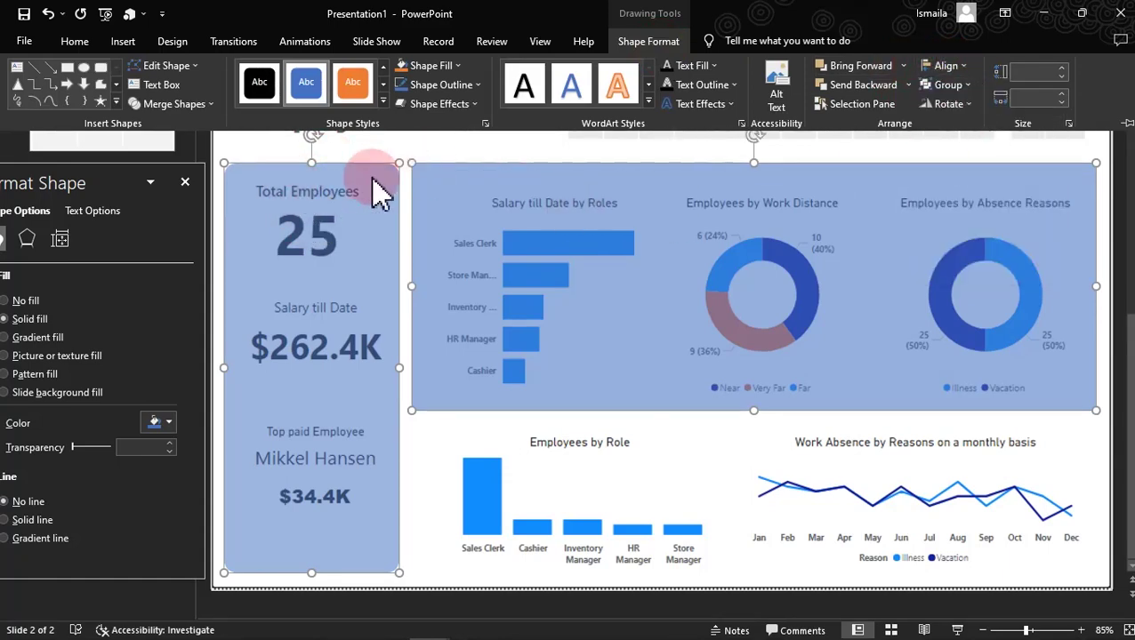
left_click(576, 267)
Select only the chart panel and drag a duplicate of it downward.
left_click(499, 153)
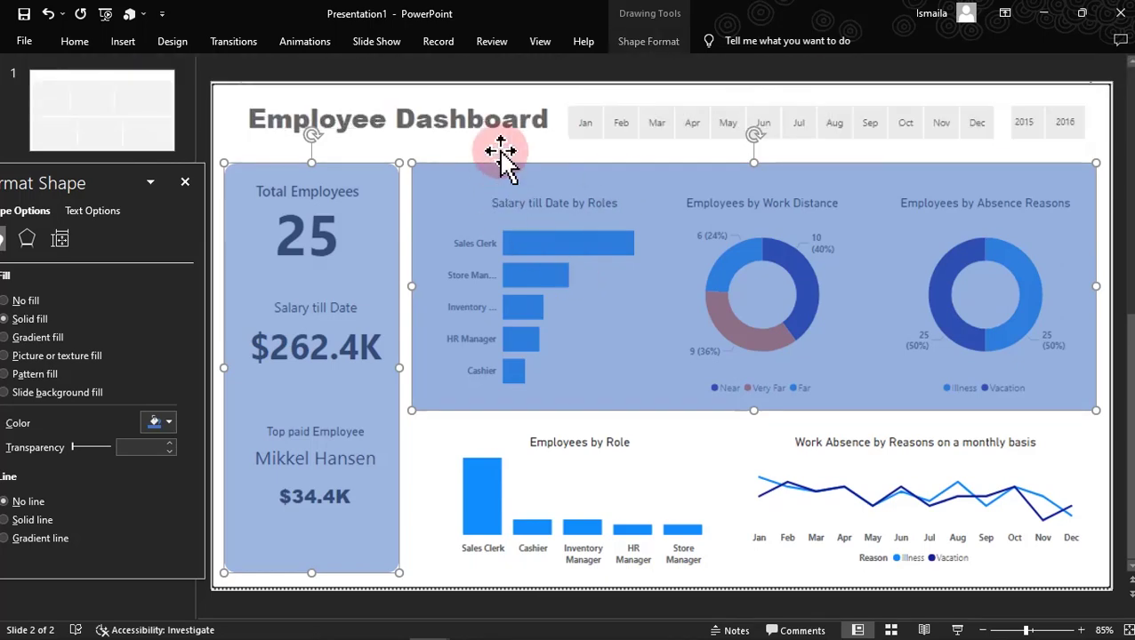
left_click(540, 246)
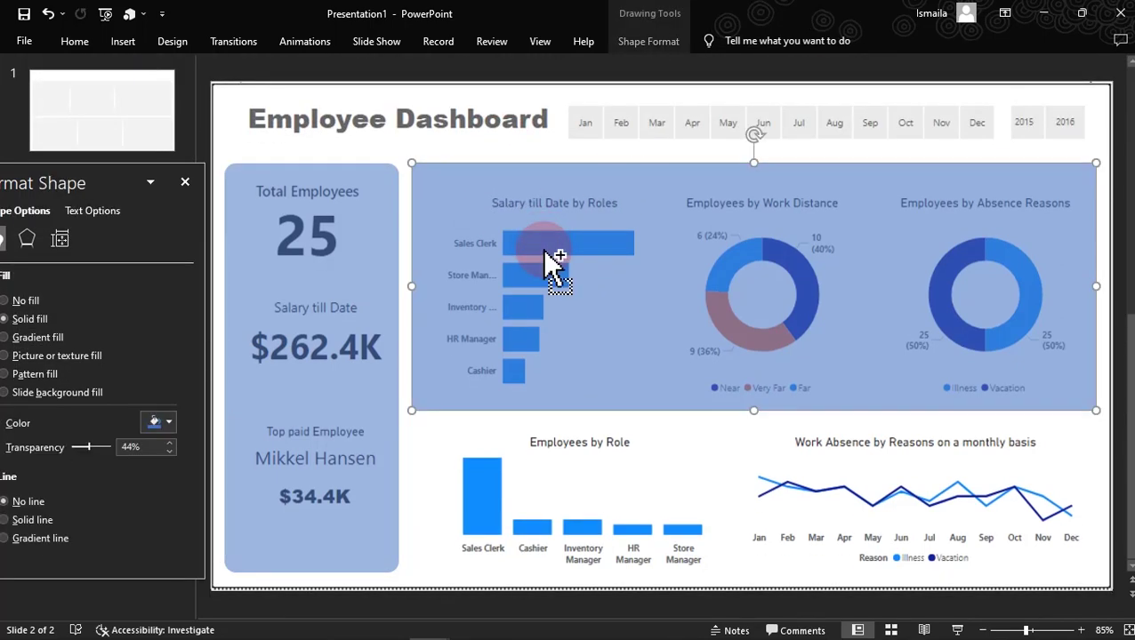
left_click_drag(553, 258, 676, 404)
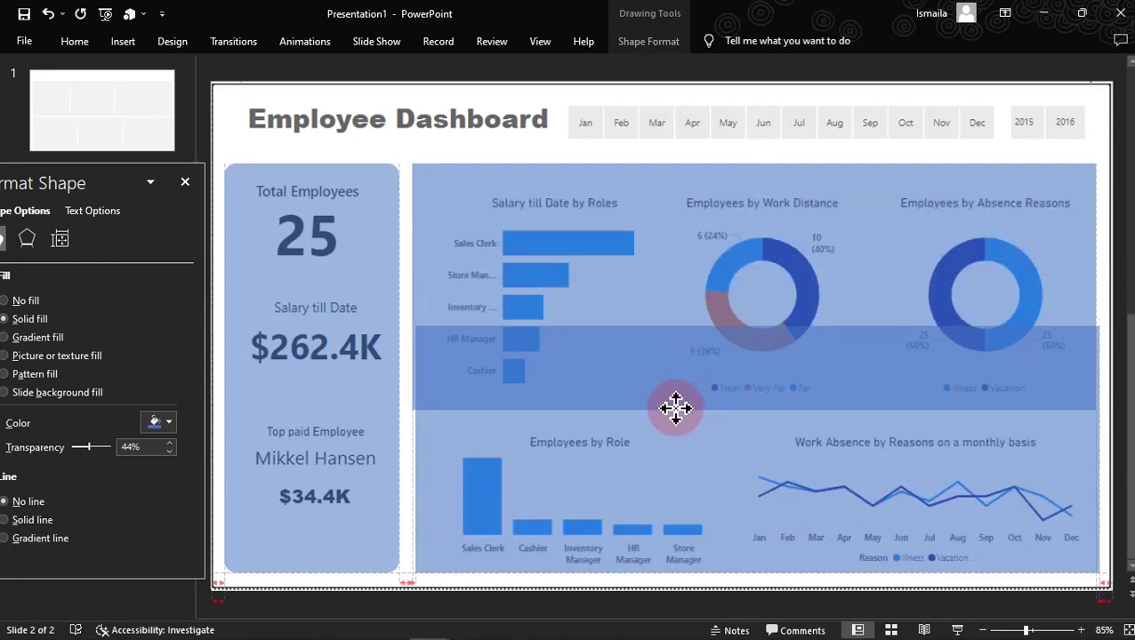
Place the copied panel over the lower chart row, shrink it to fit, and shift it left.
left_click_drag(676, 408, 676, 409)
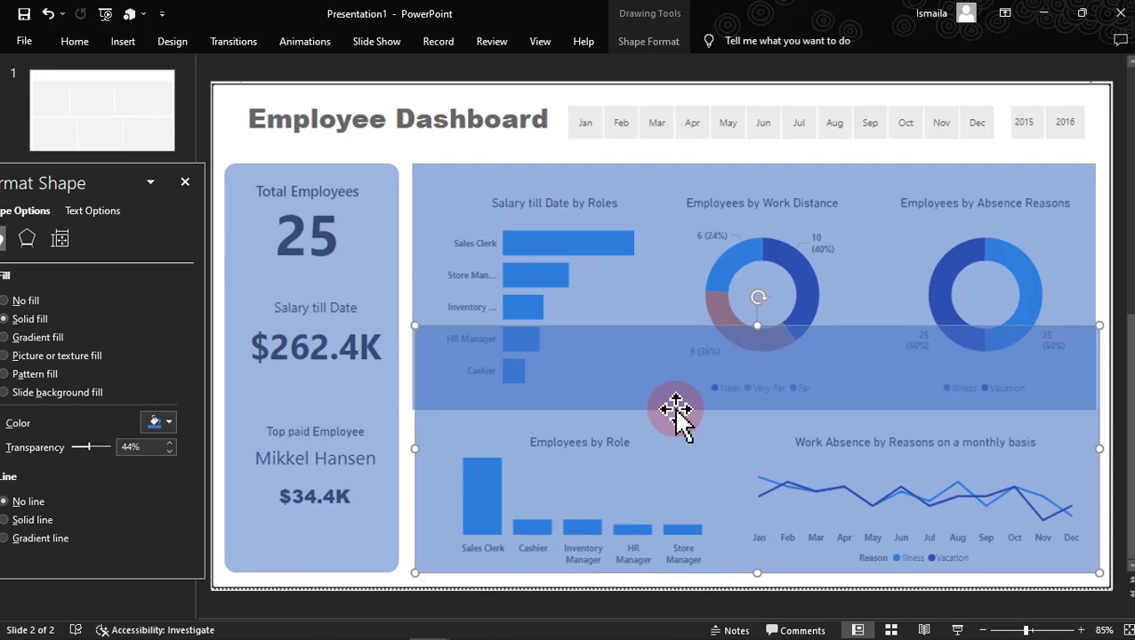
left_click_drag(759, 326, 755, 419)
left_click(769, 464)
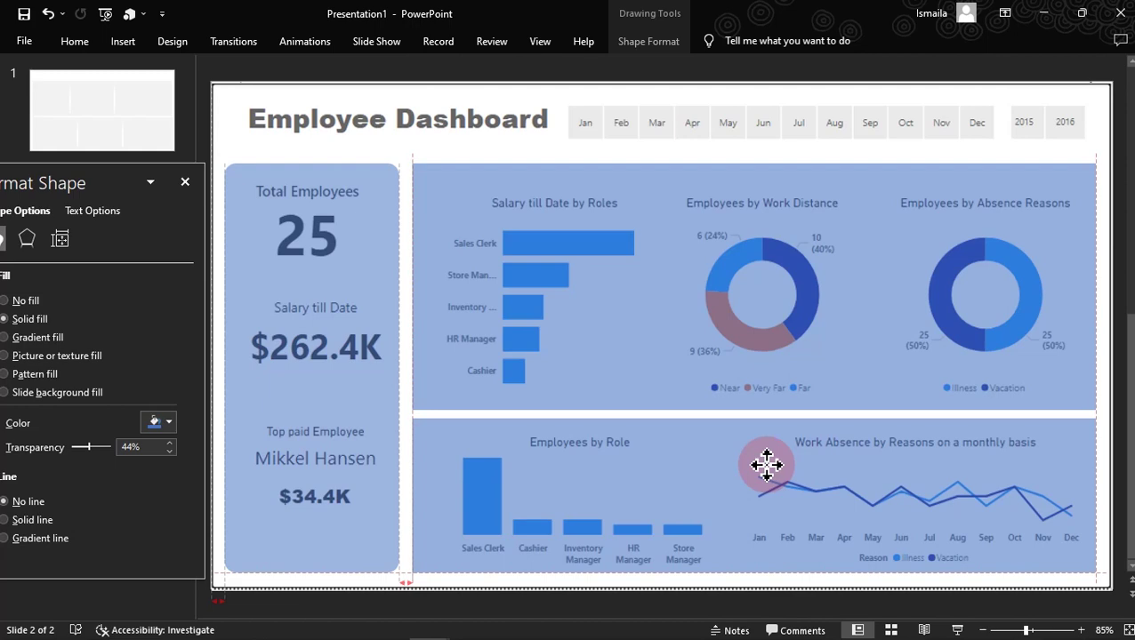
left_click_drag(767, 464, 708, 468)
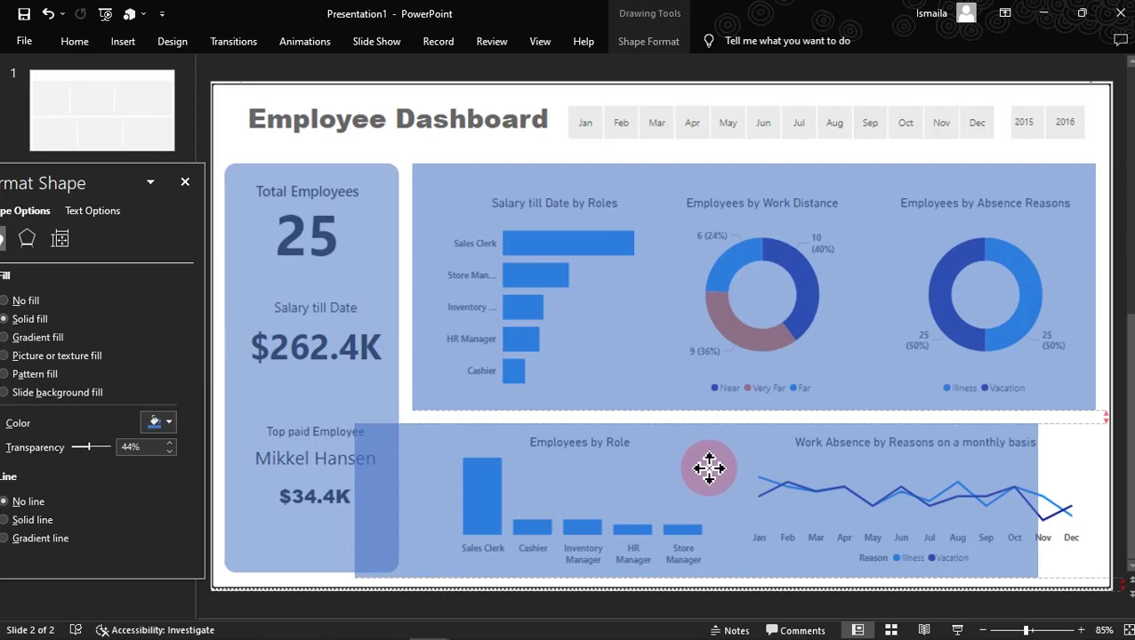
left_click_drag(709, 469, 709, 468)
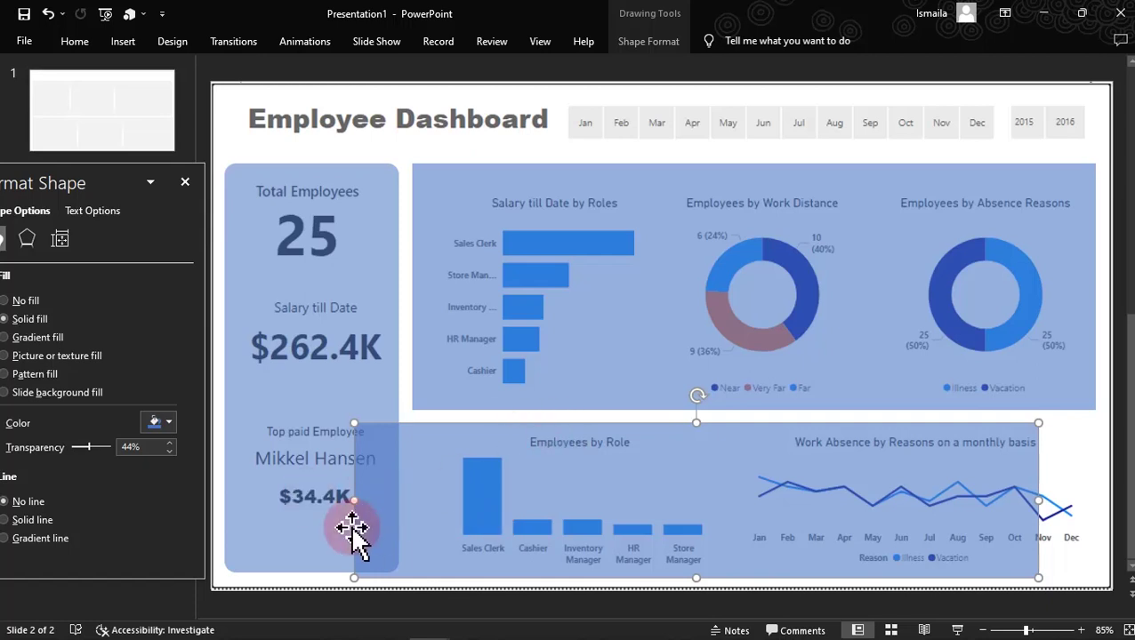
Align the lower panel's right edge with the upper chart panel using Align Right.
left_click(653, 306, "ctrl")
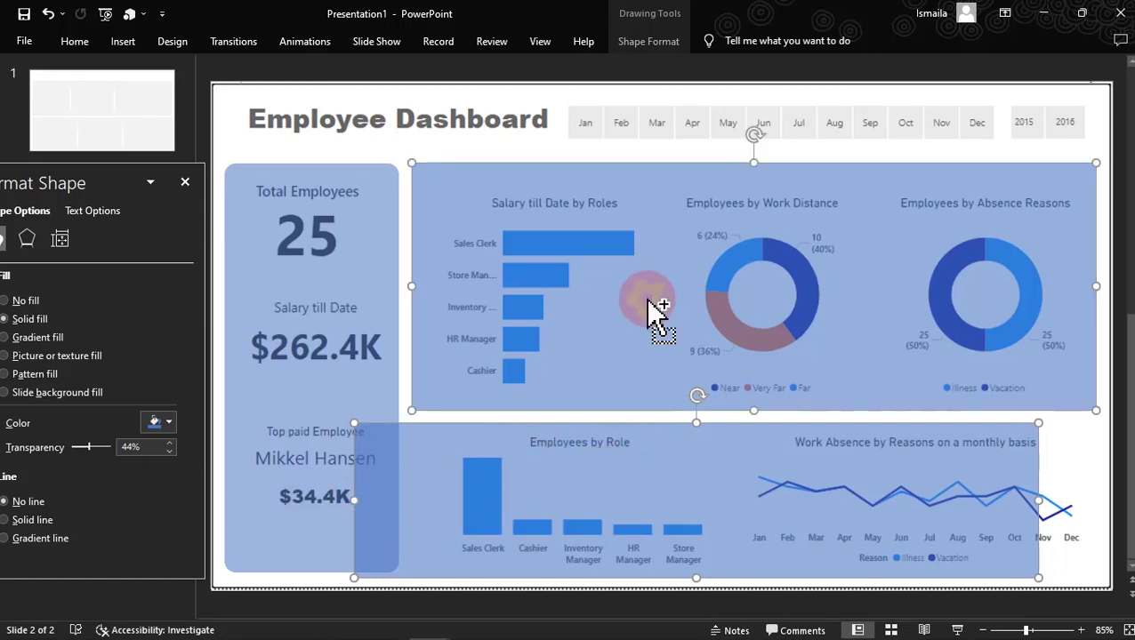
left_click(667, 42)
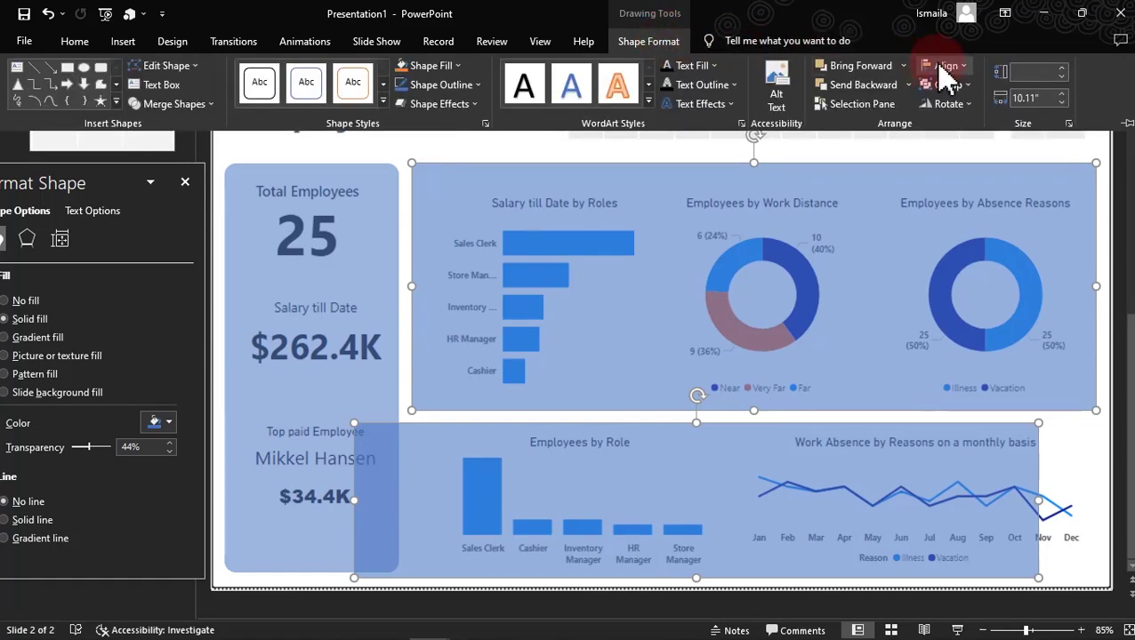
left_click(943, 69)
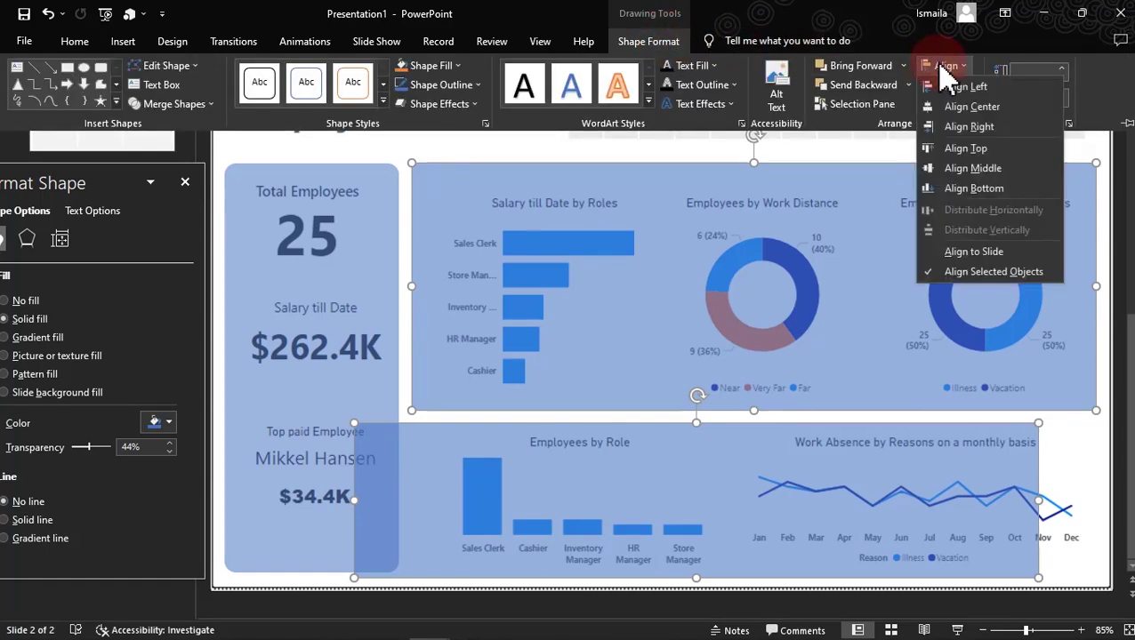
left_click(973, 126)
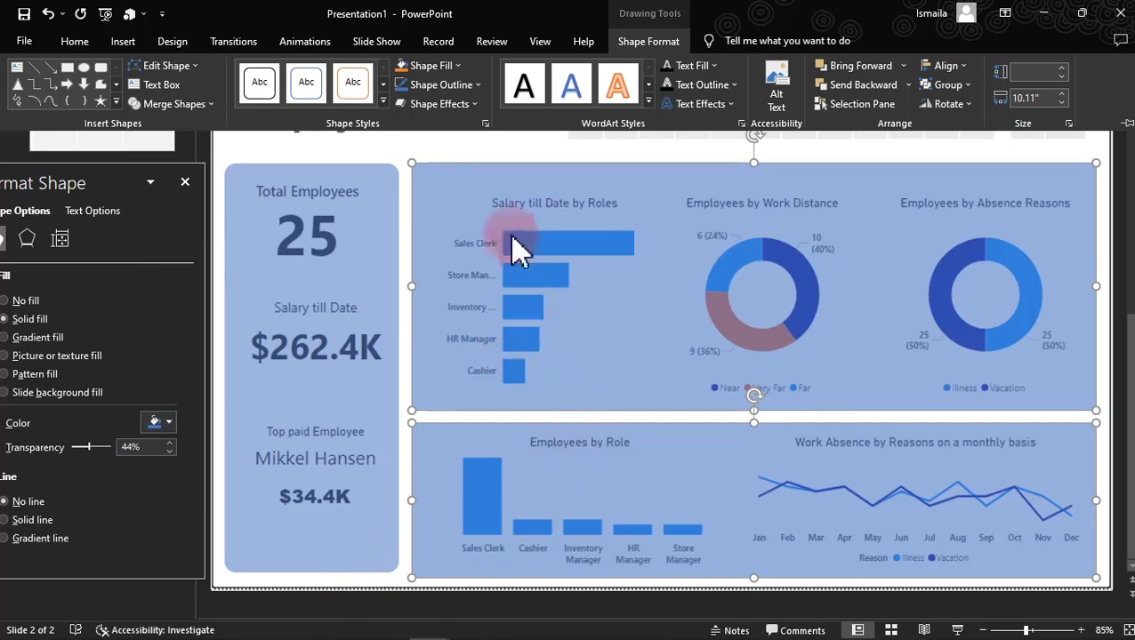
left_click(483, 154)
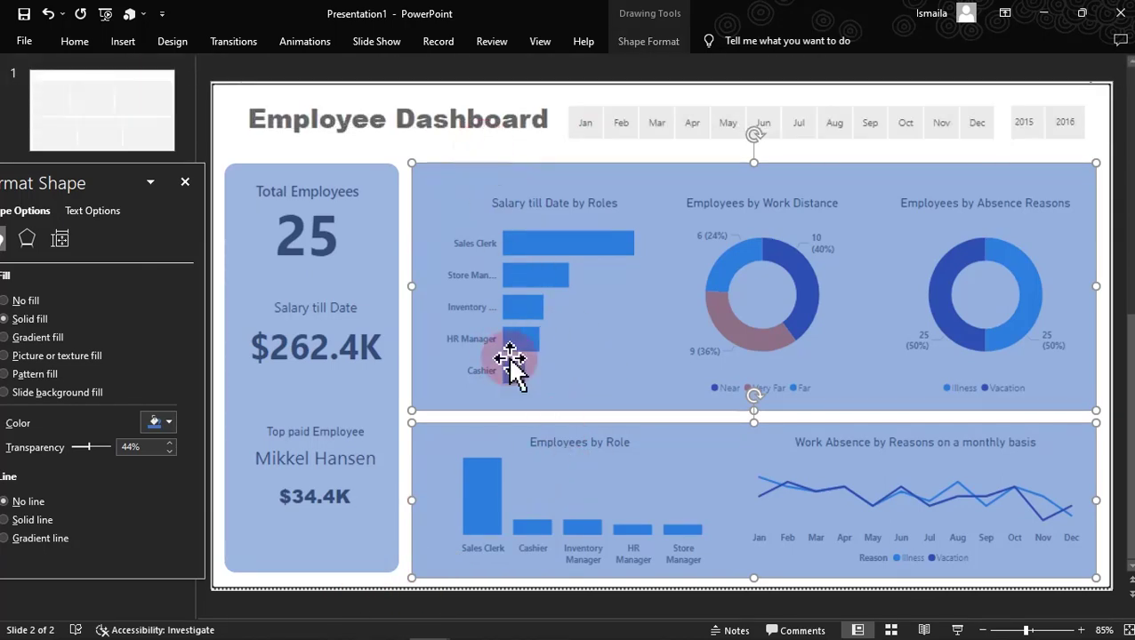
left_click(489, 143)
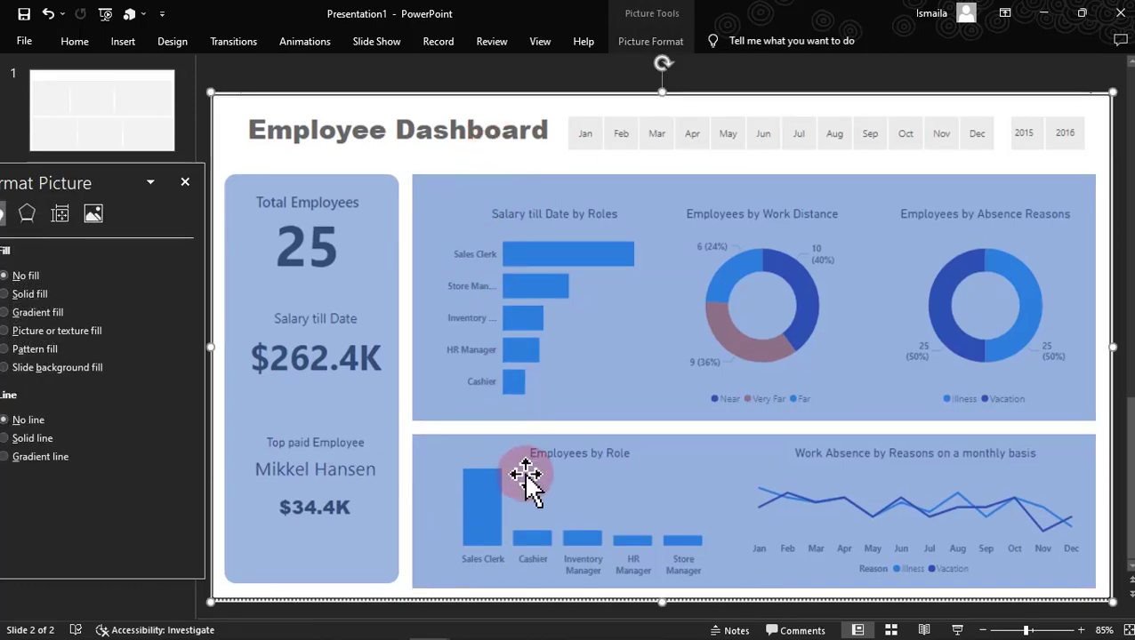
Try aligning the lower panel's top with the Total Employees card, then undo it.
left_click(525, 476)
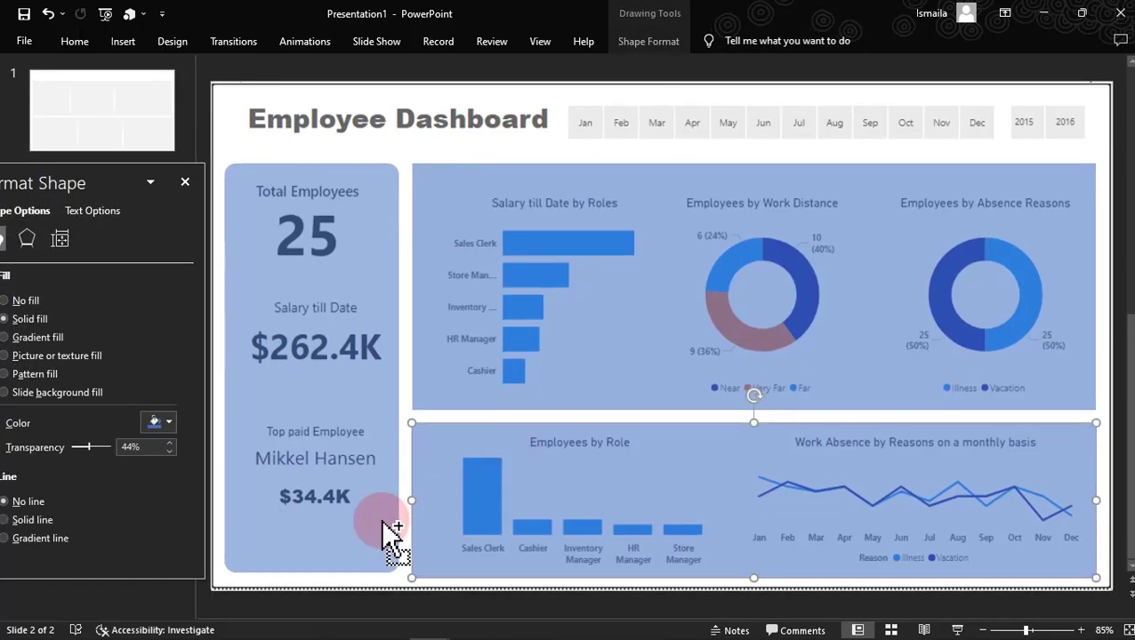
left_click(380, 523, "shift")
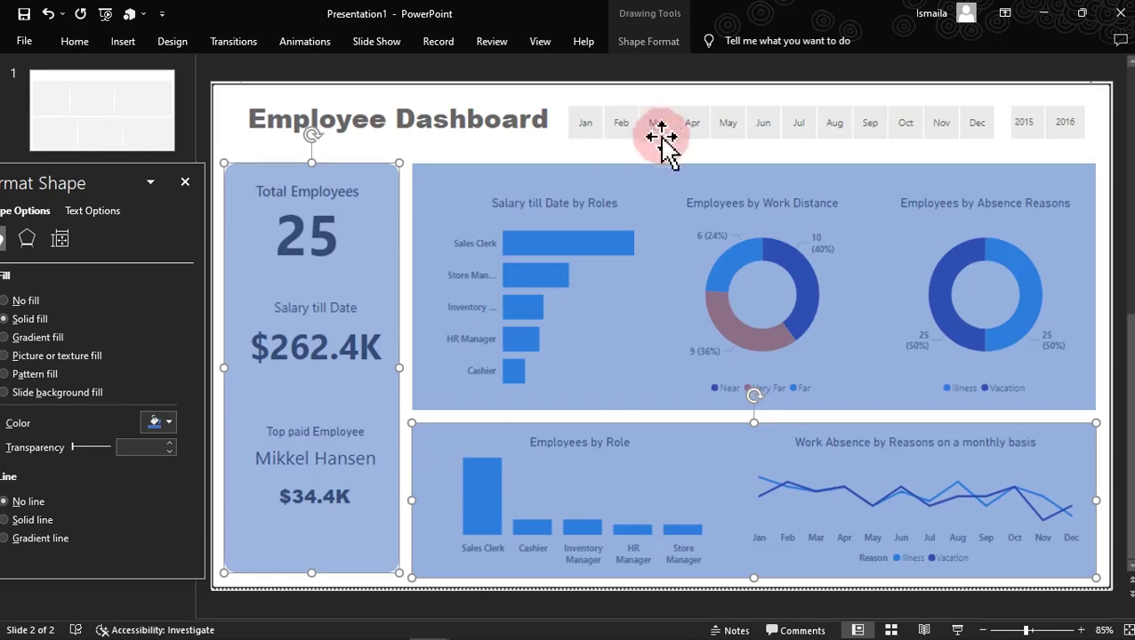
left_click(648, 41)
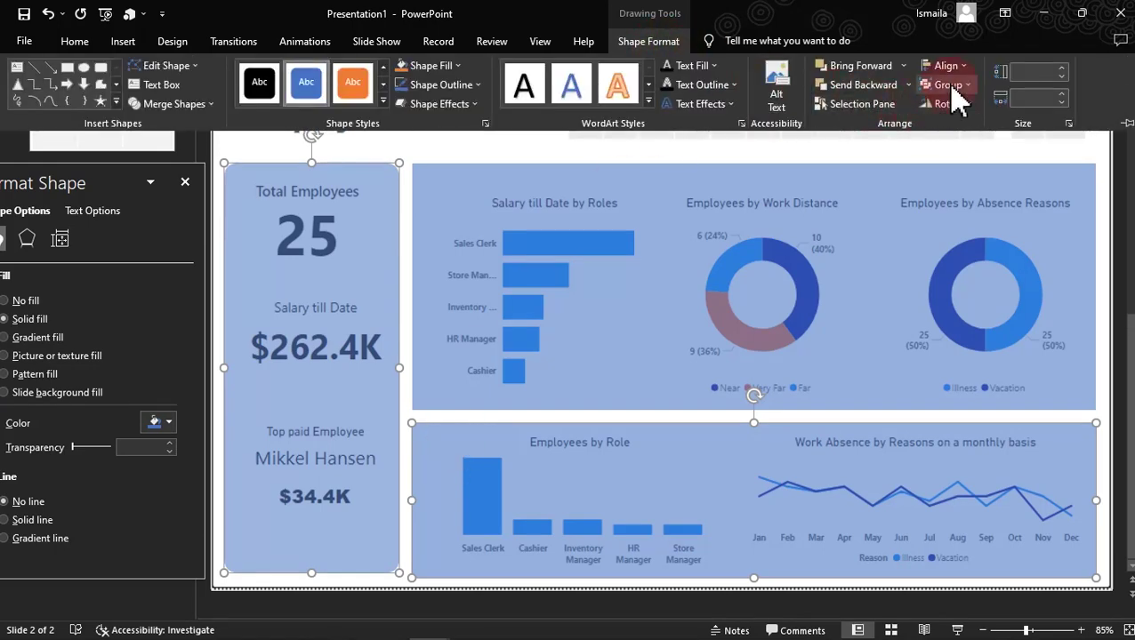
left_click(948, 66)
left_click(963, 147)
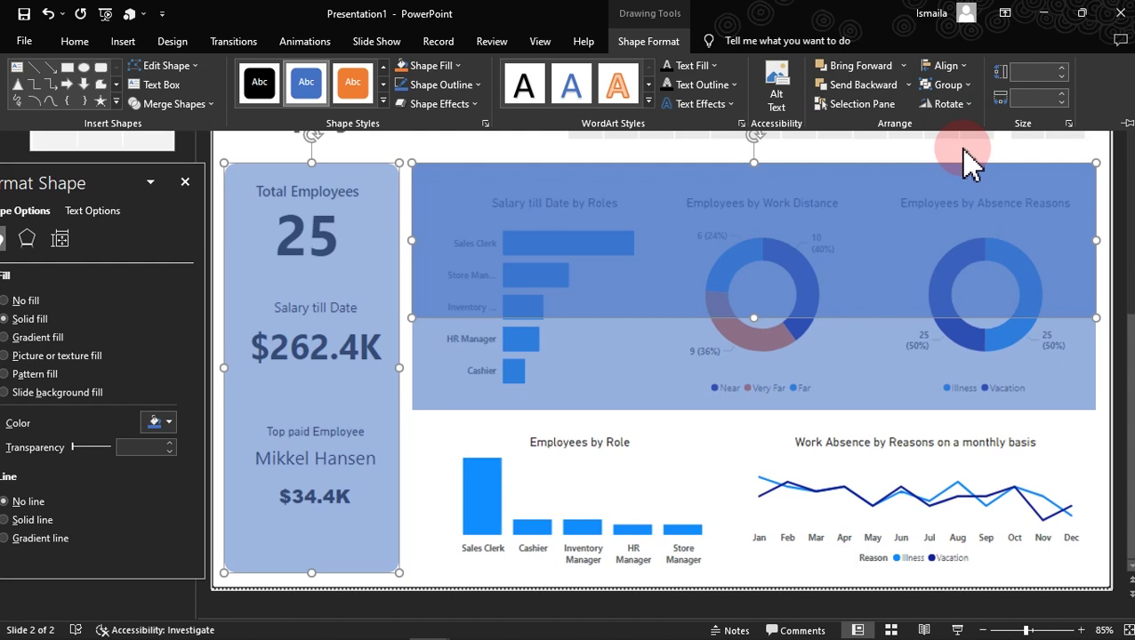
key("ctrl+z")
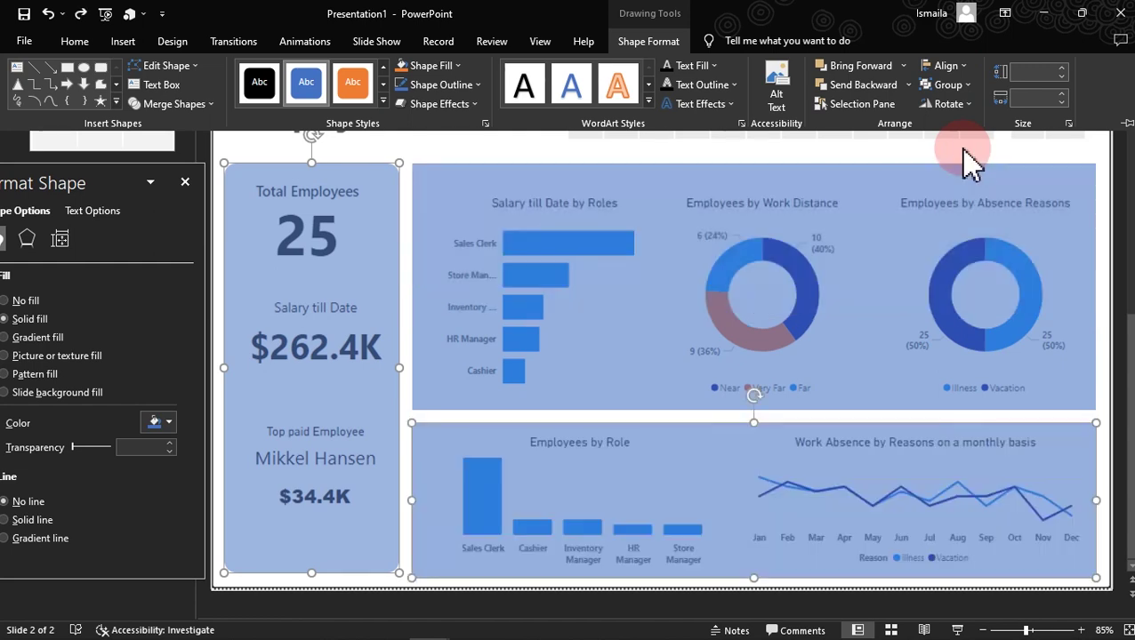
left_click(594, 162)
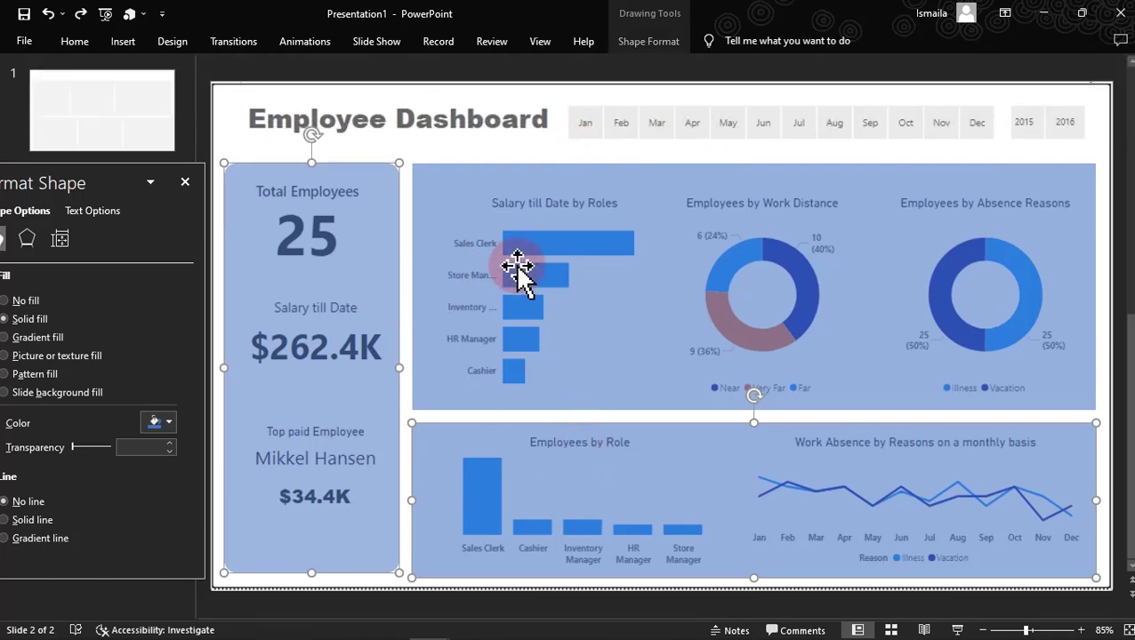
left_click(534, 155)
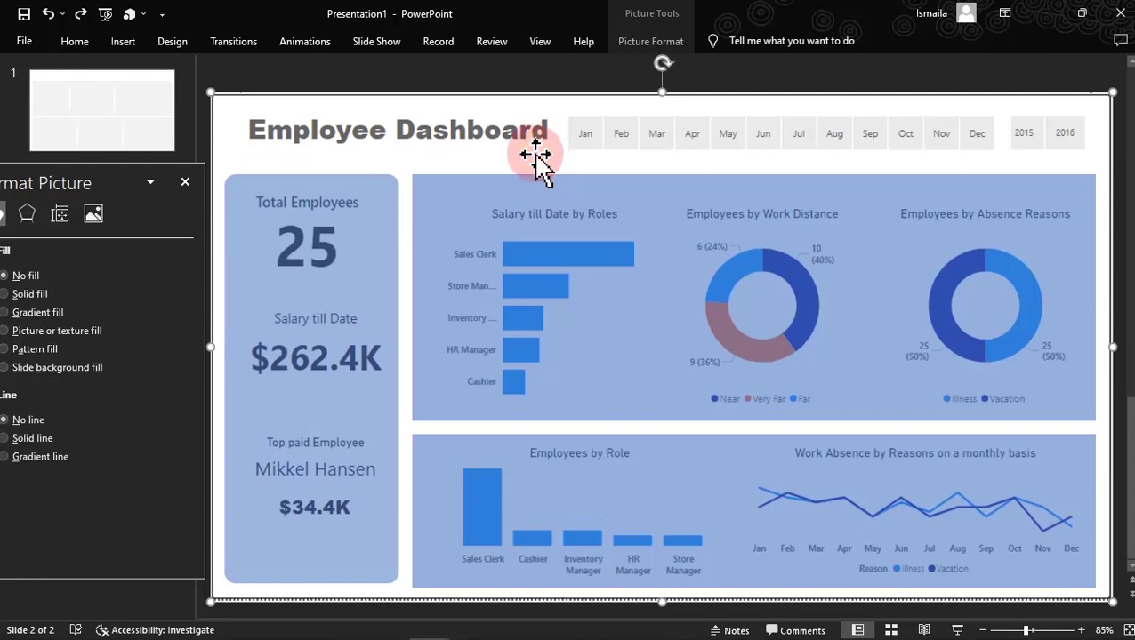
Nudge the lower panel up and Align Bottom it with the Total Employees card.
left_click(633, 540)
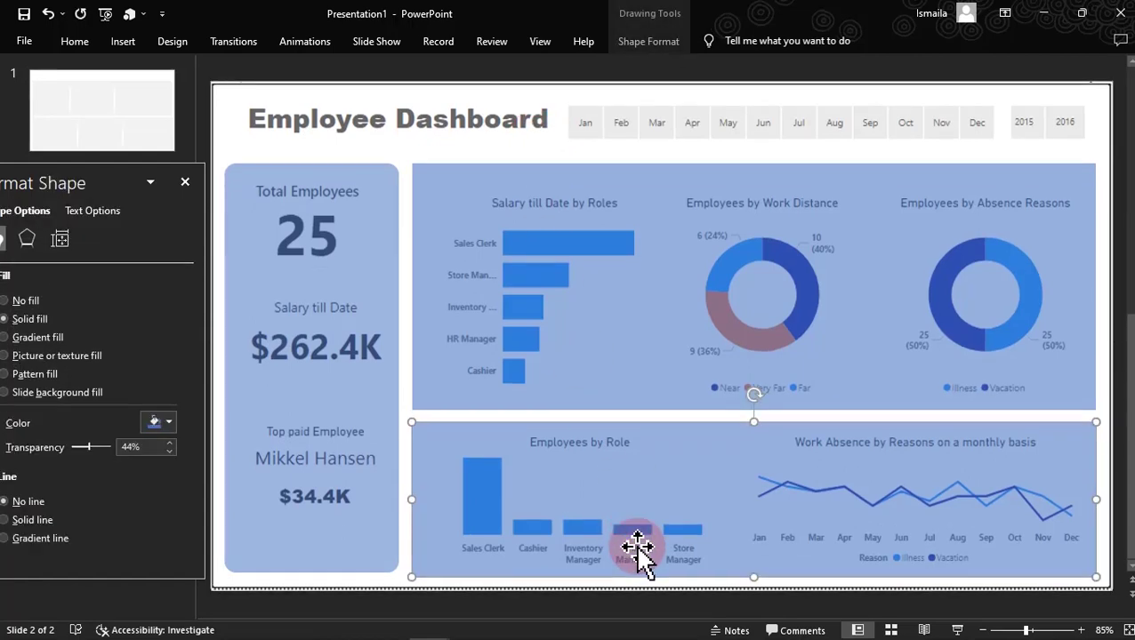
key("Up")
key("Up")
key("Up")
key("Up")
key("Up")
key("Up")
key("Up")
key("Up")
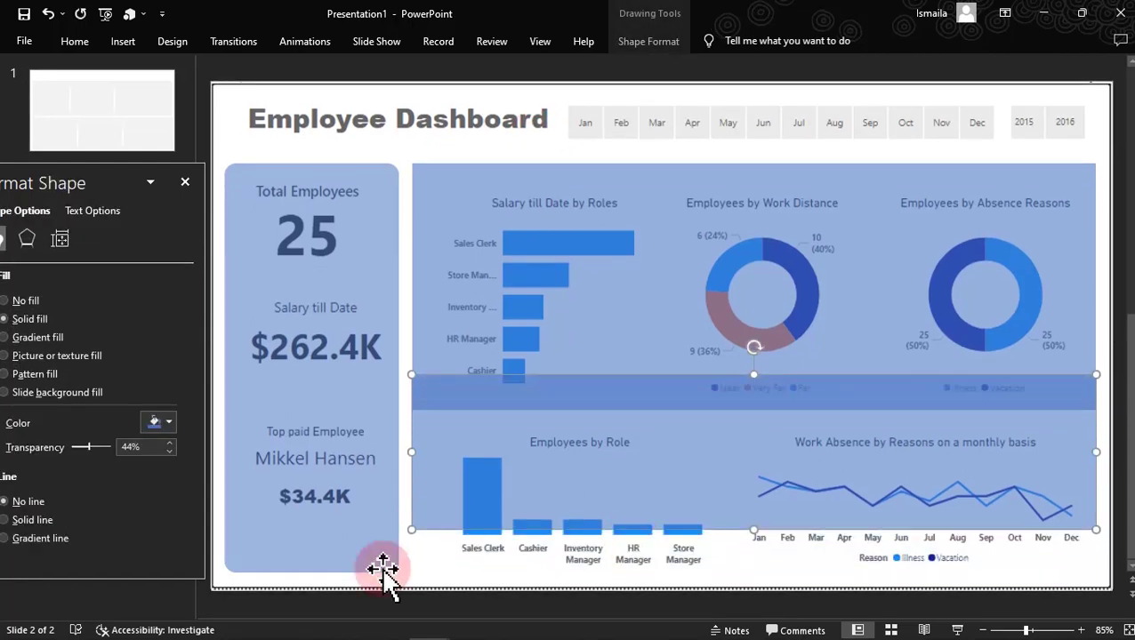
left_click(360, 552, "shift")
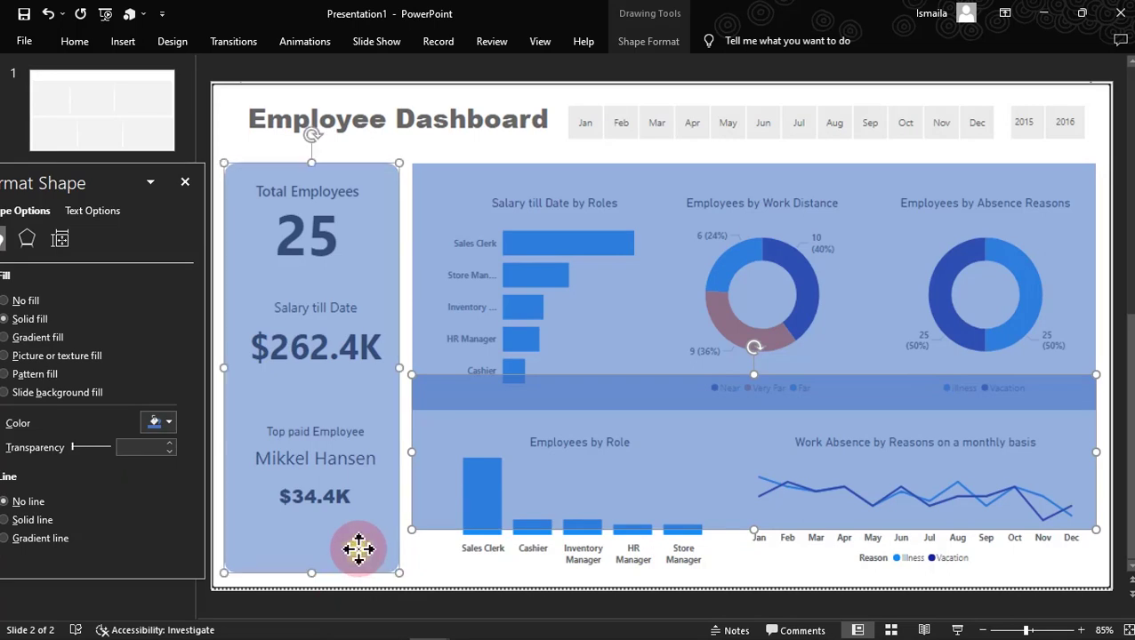
left_click(649, 46)
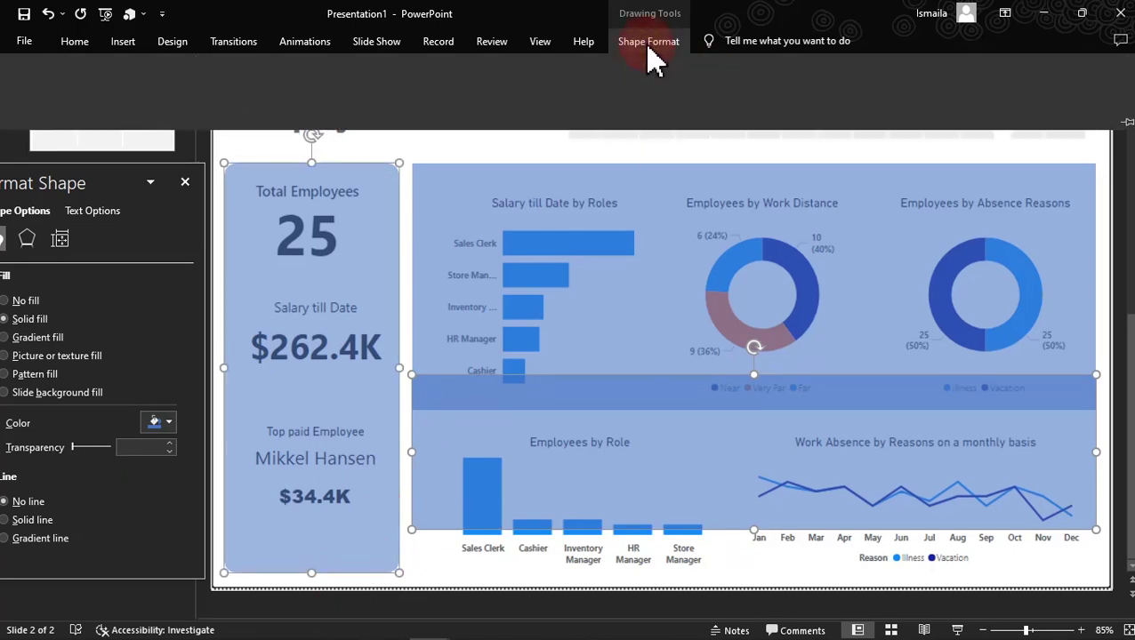
left_click(947, 67)
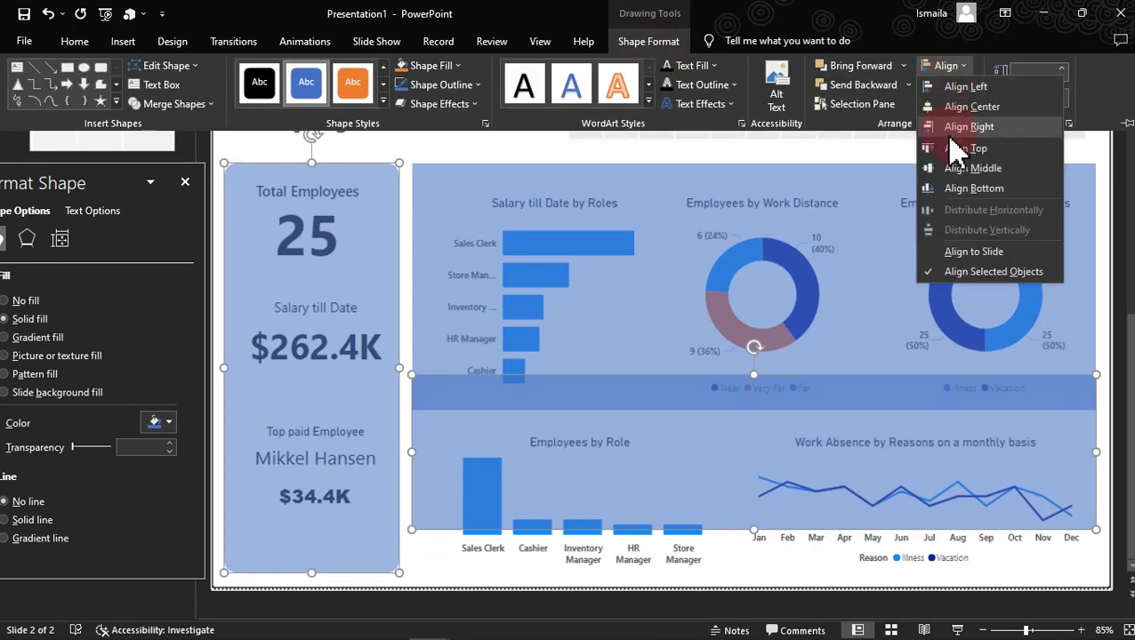
left_click(958, 188)
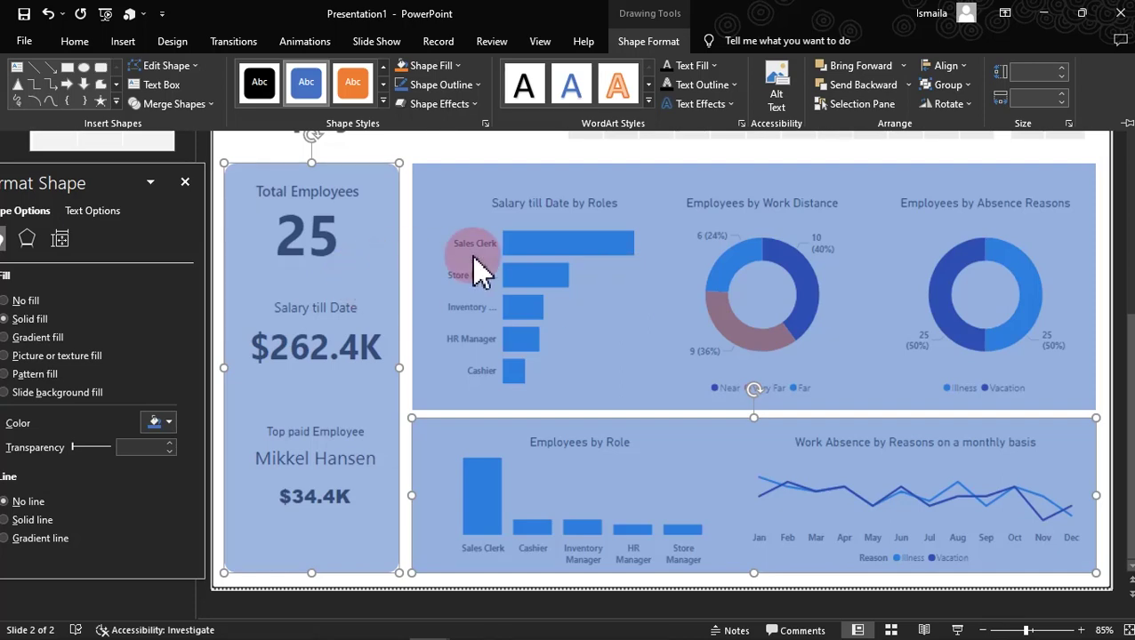
Draw a vertical divider after the salary chart and copy it between the donut charts.
left_click(34, 68)
left_click(648, 162)
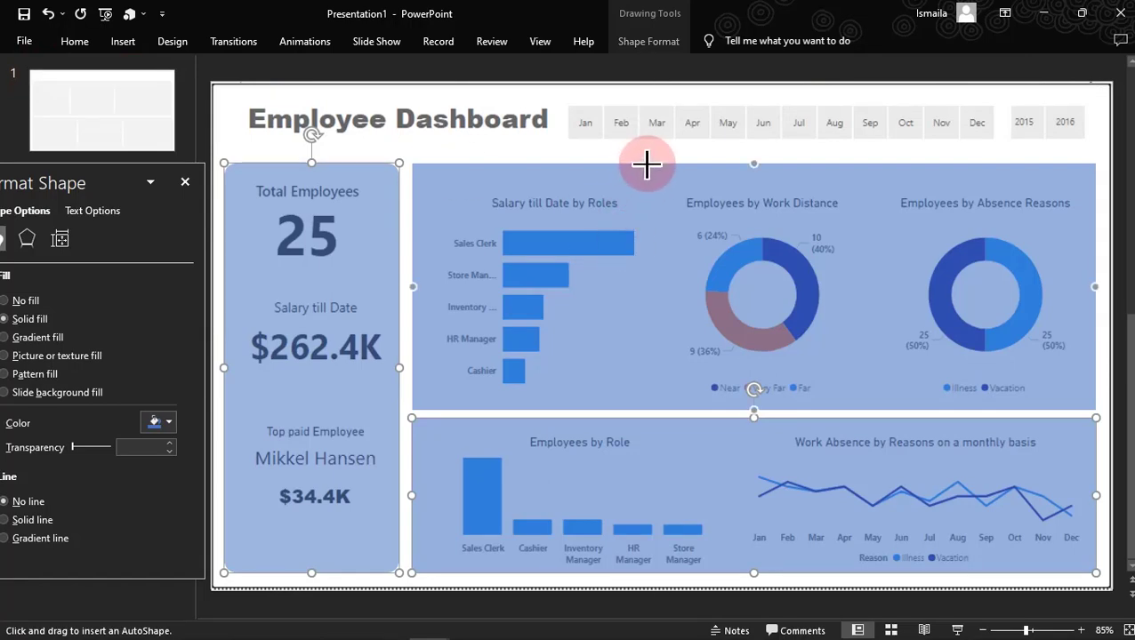
left_click_drag(646, 163, 647, 415)
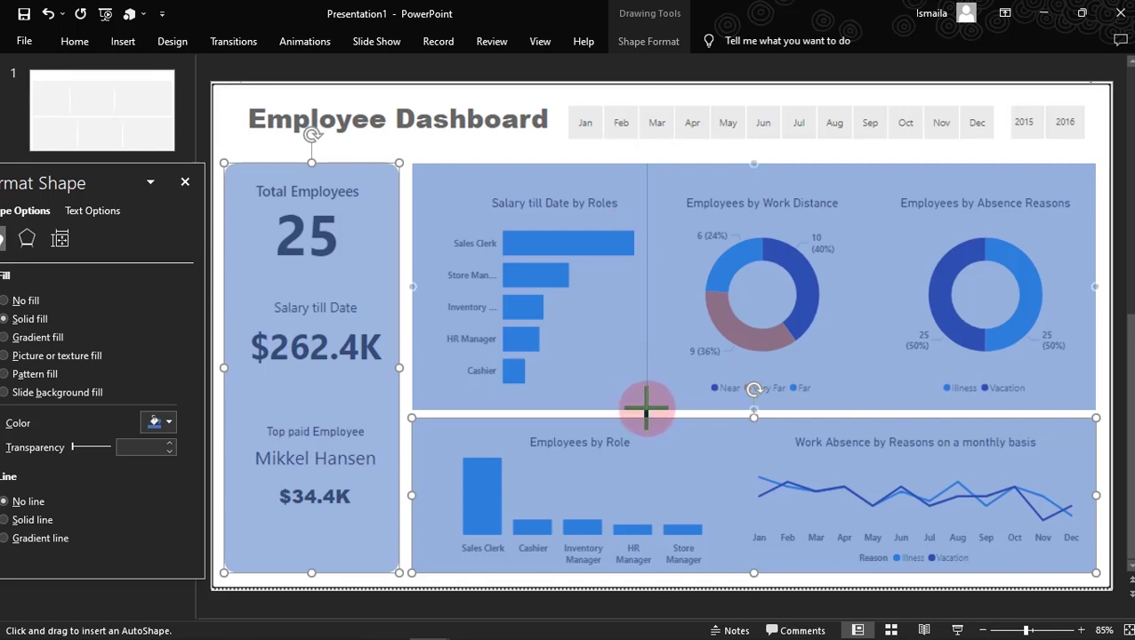
left_click_drag(646, 409, 646, 408)
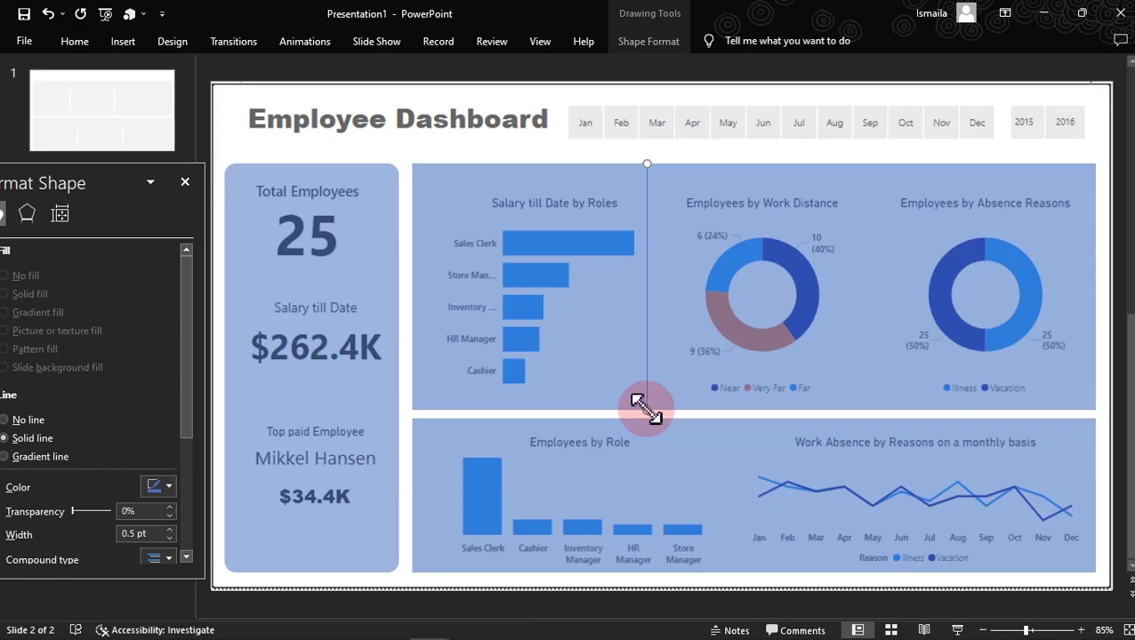
left_click_drag(658, 345, 873, 337)
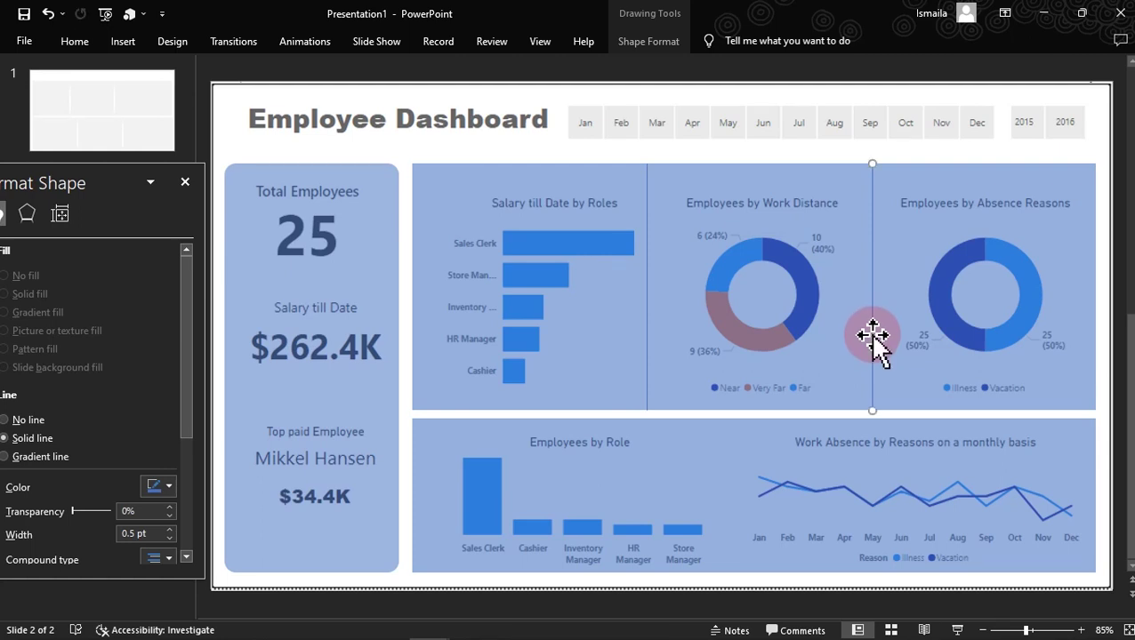
left_click_drag(873, 336, 872, 336)
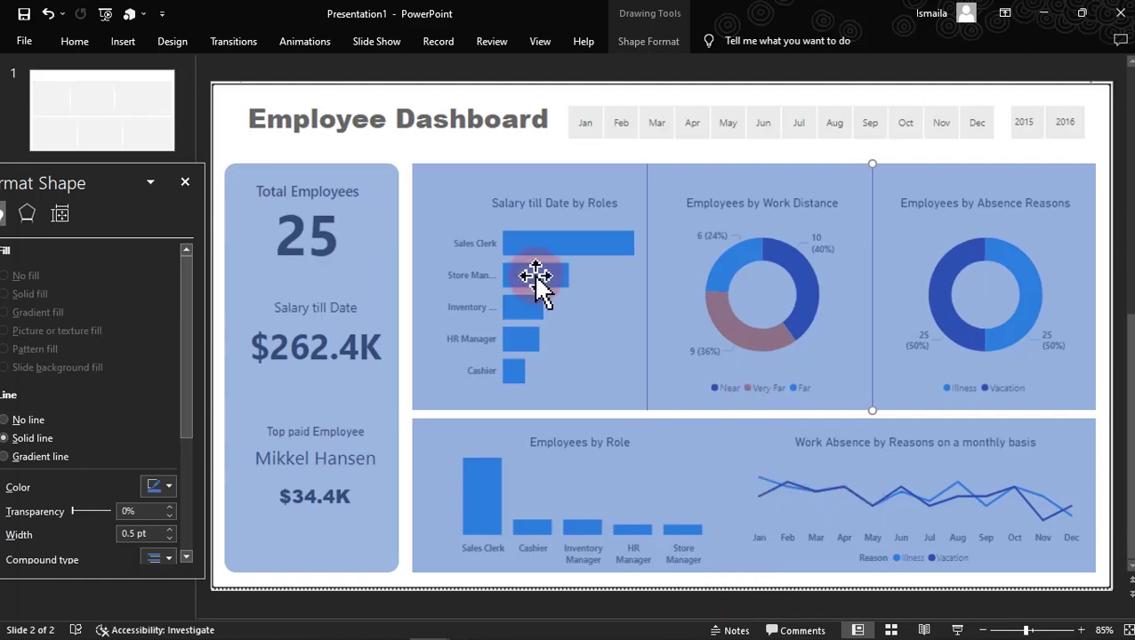
left_click(126, 44)
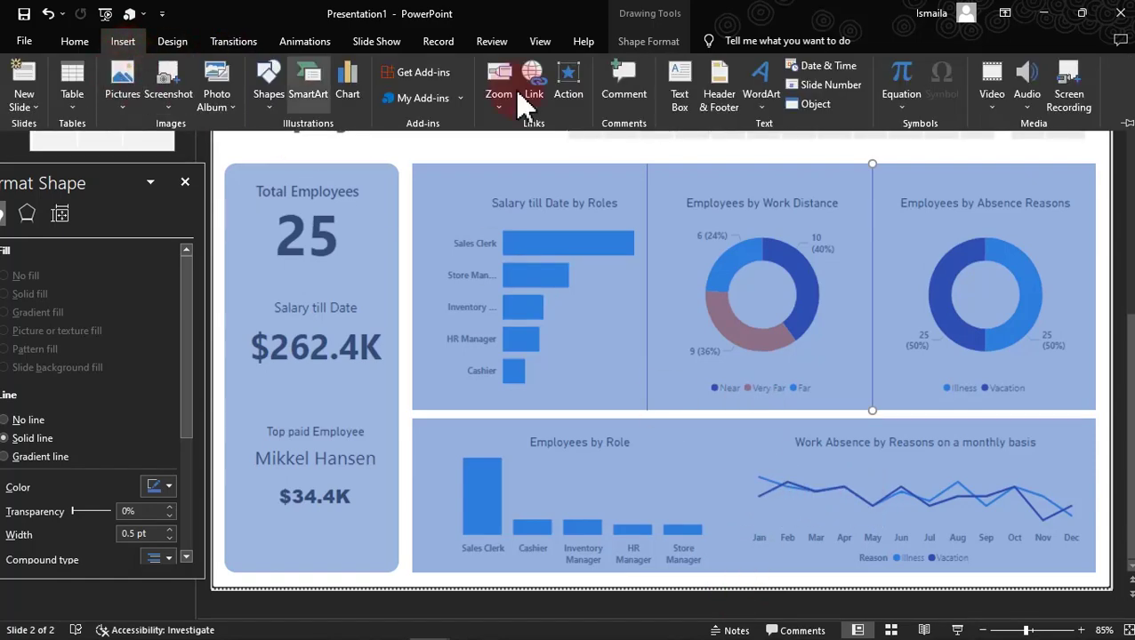
Draw a vertical divider line between the two lower charts.
left_click(269, 99)
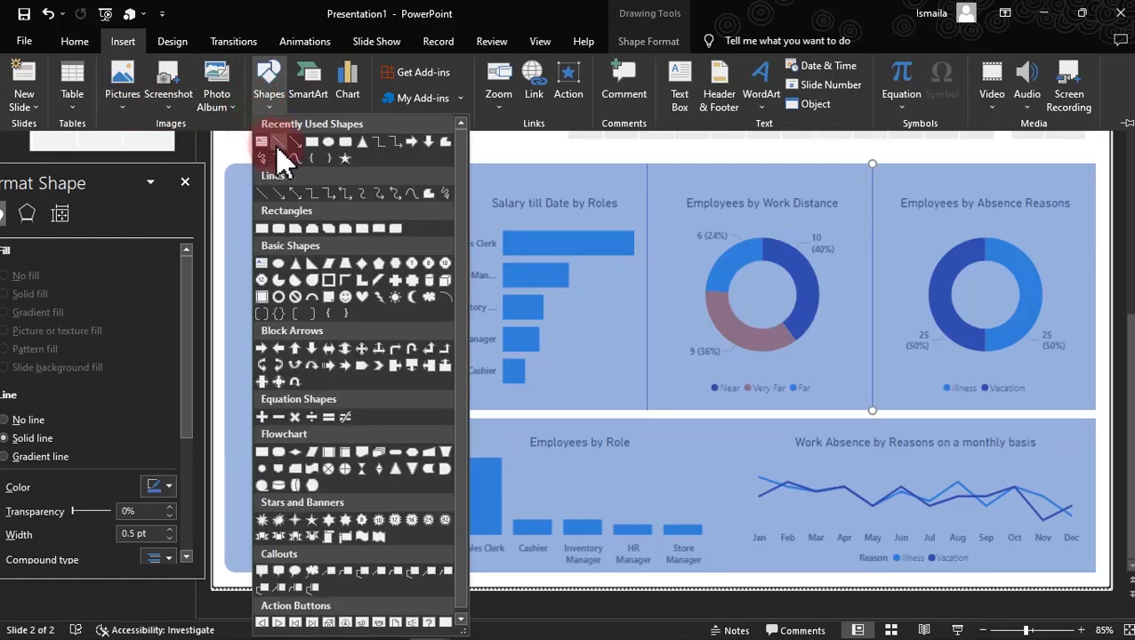
left_click(273, 145)
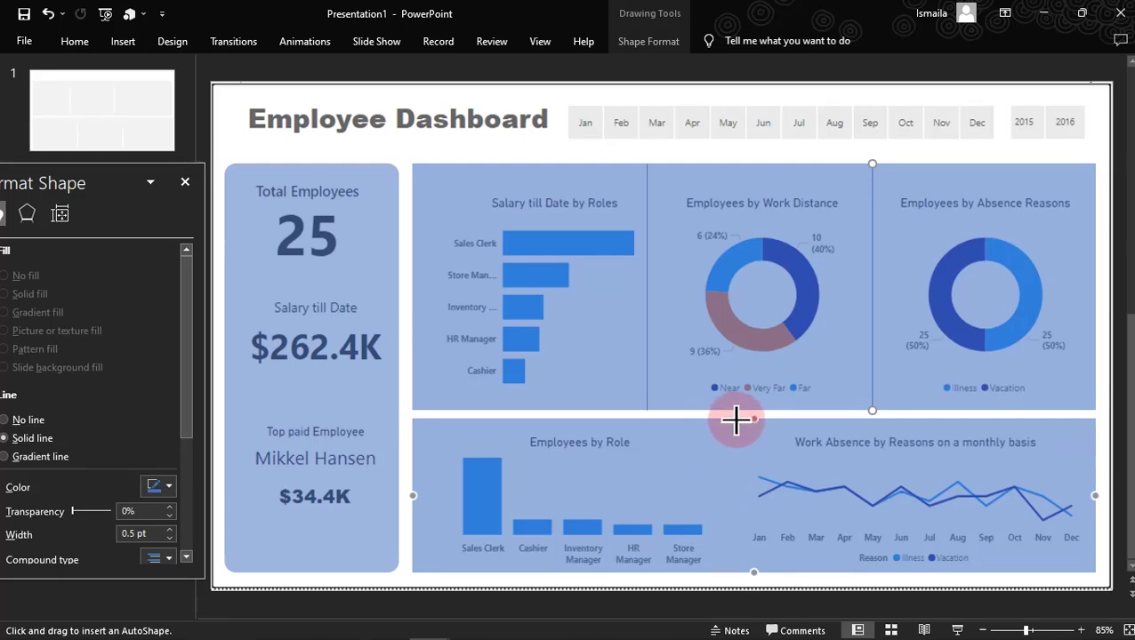
left_click_drag(734, 420, 729, 572)
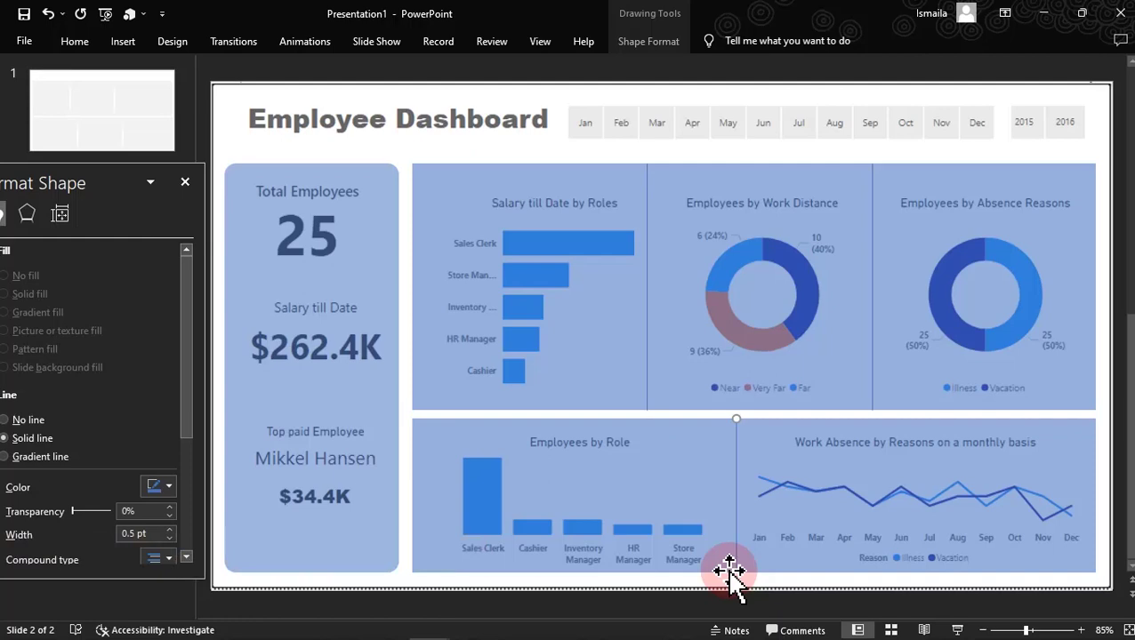
Fill both chart panels with light grey at 0% transparency.
left_click(602, 322)
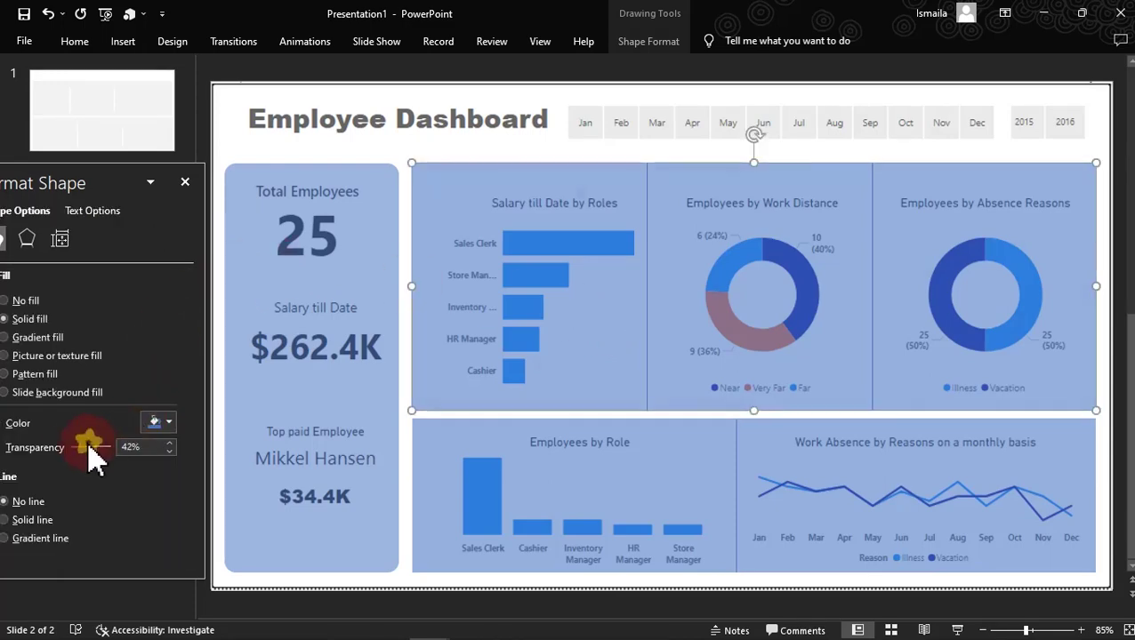
left_click_drag(96, 459, 35, 464)
left_click(171, 427)
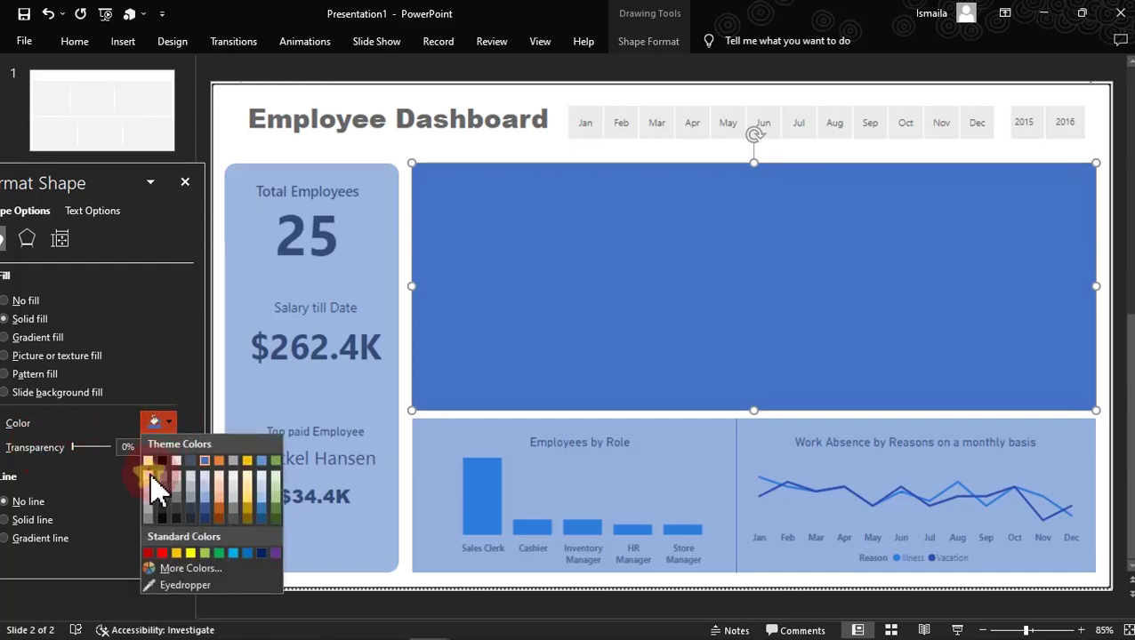
left_click(152, 478)
left_click(544, 436)
left_click(169, 430)
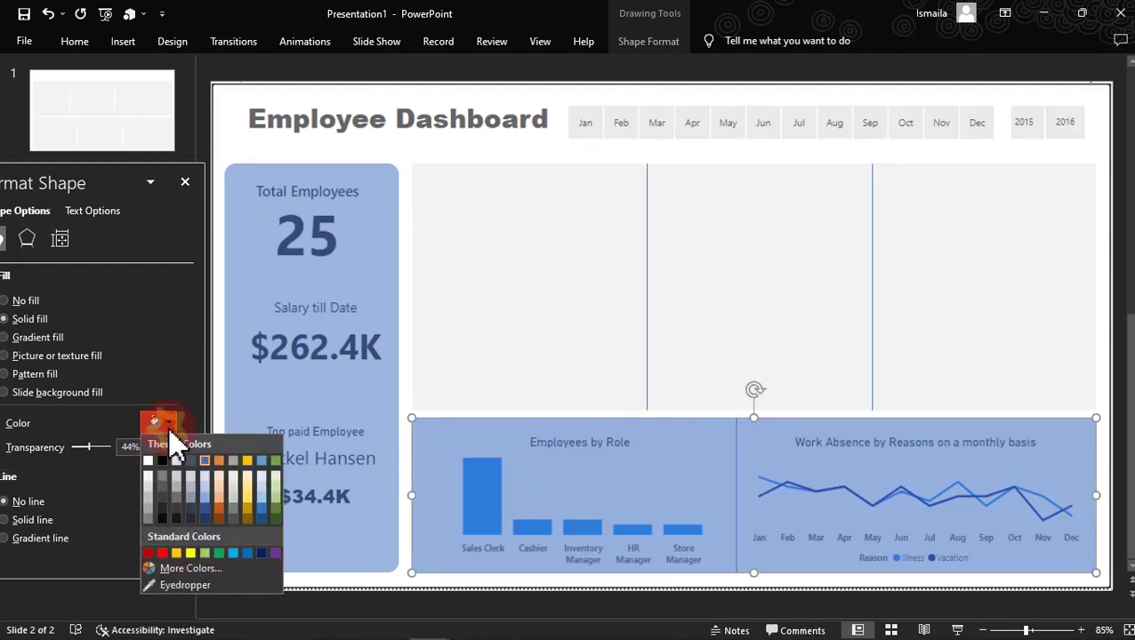
left_click(151, 480)
left_click_drag(88, 447, 55, 454)
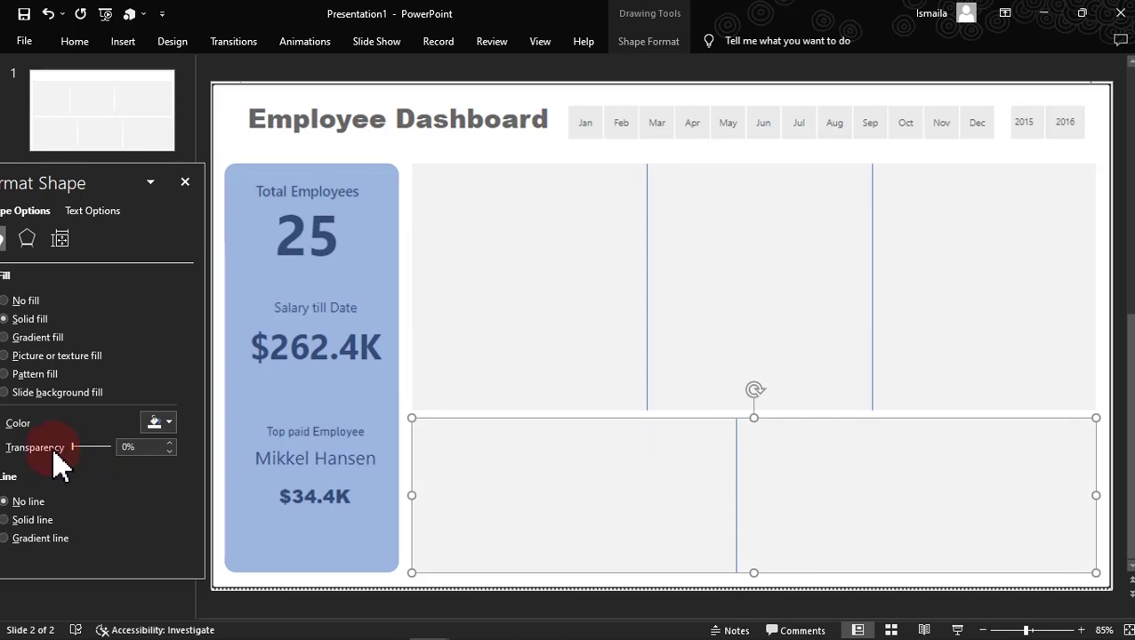
left_click(649, 313)
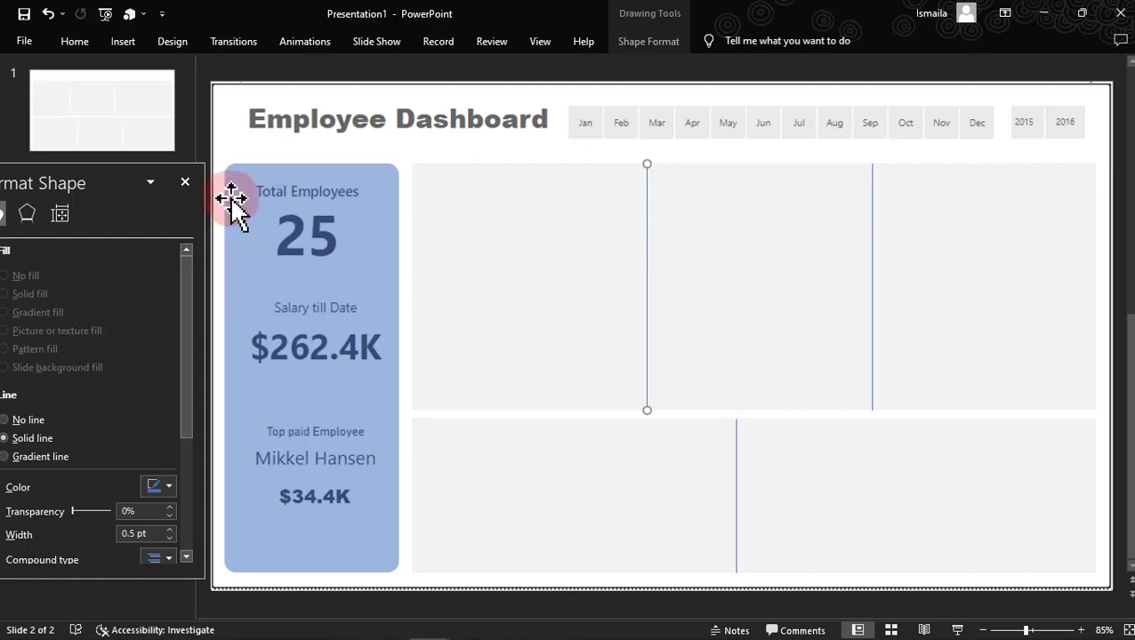
Switch the left divider to a gradient line, removing extra stops and recolouring the middle stop.
left_click_drag(86, 183, 859, 105)
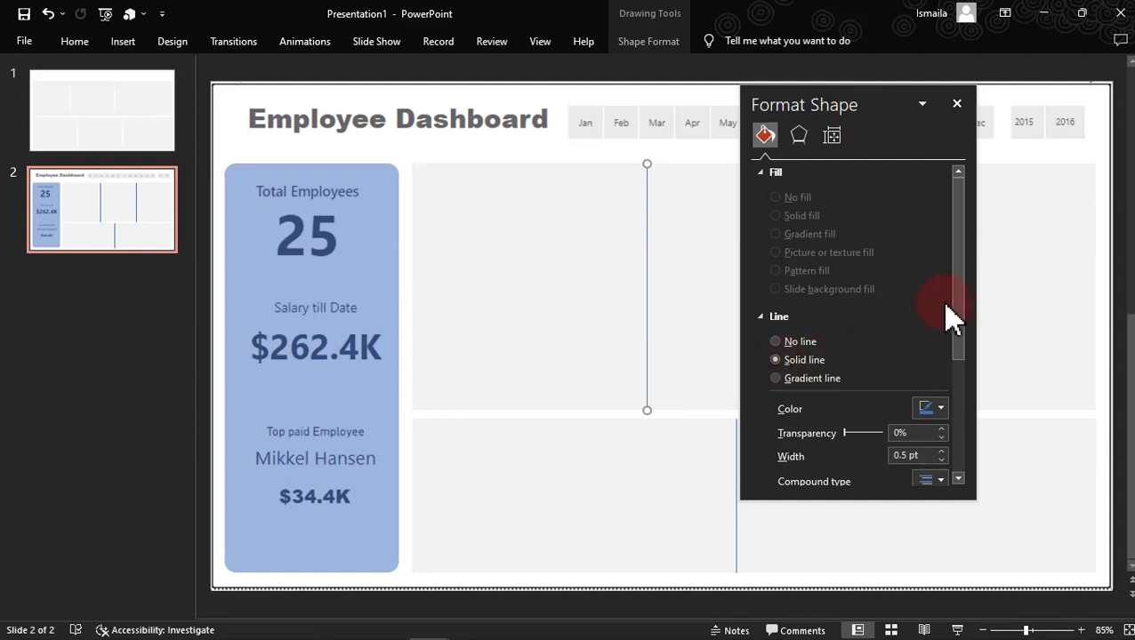
left_click_drag(952, 319, 966, 352)
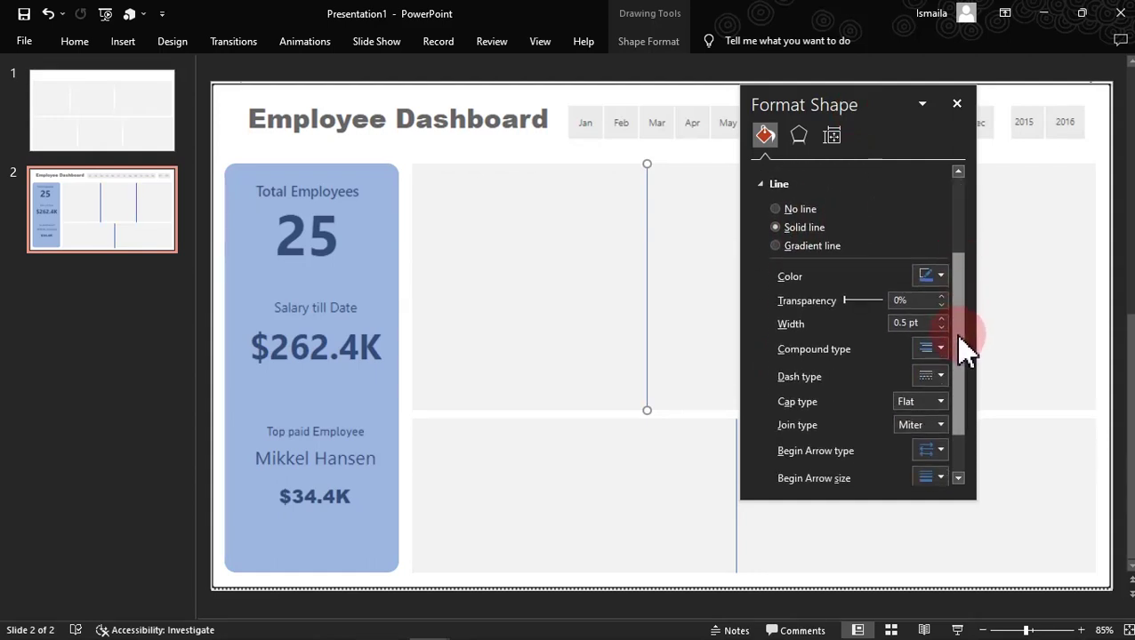
left_click(788, 249)
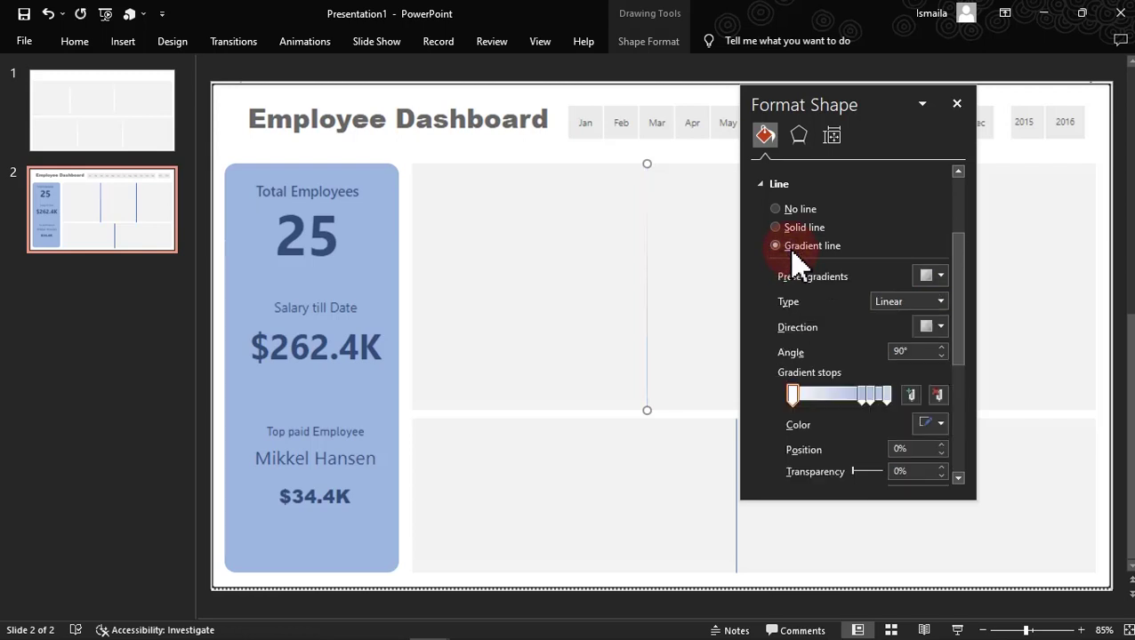
left_click_drag(850, 394, 877, 402)
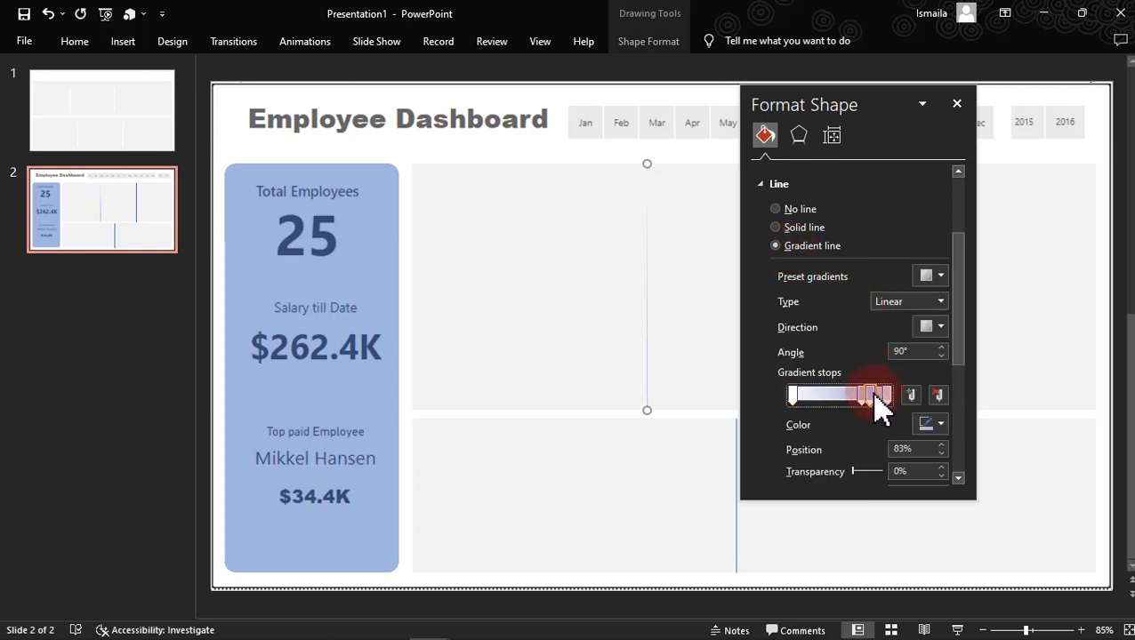
left_click(936, 397)
left_click(936, 398)
mouse_move(862, 395)
left_mouse_down()
mouse_move(793, 394)
mouse_move(868, 394)
left_mouse_up()
left_click(794, 394)
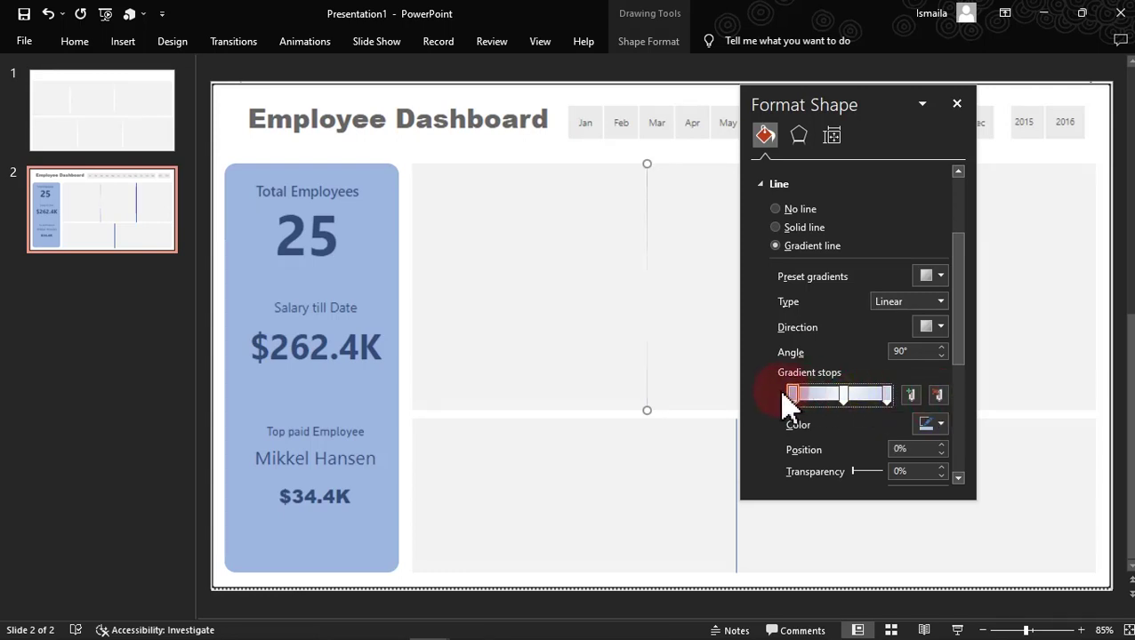
left_click(844, 400)
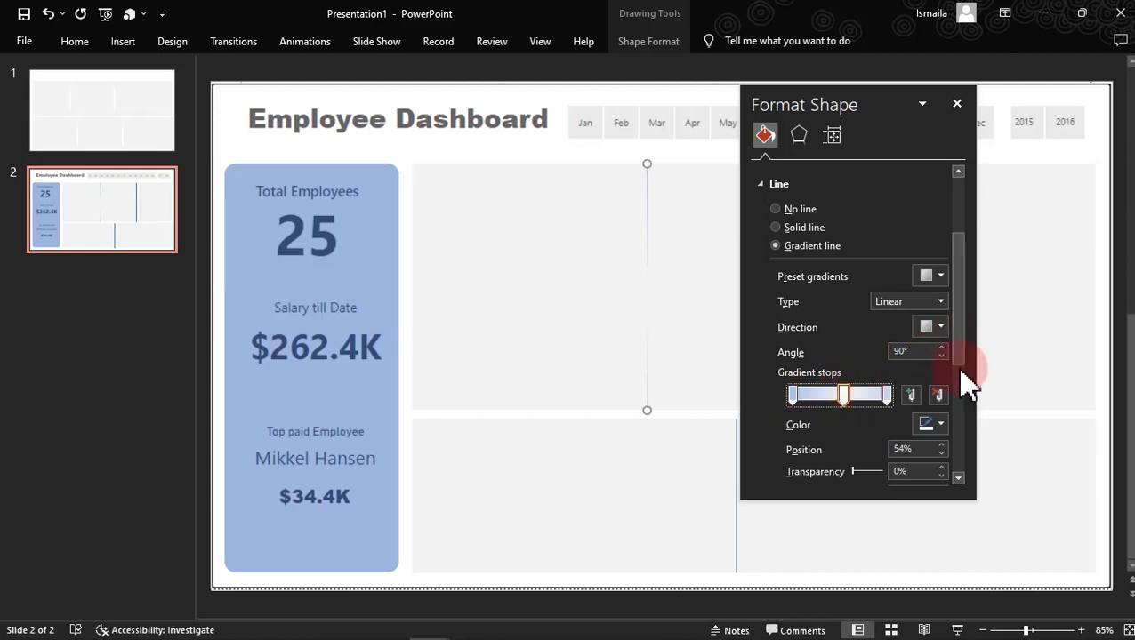
left_click(945, 427)
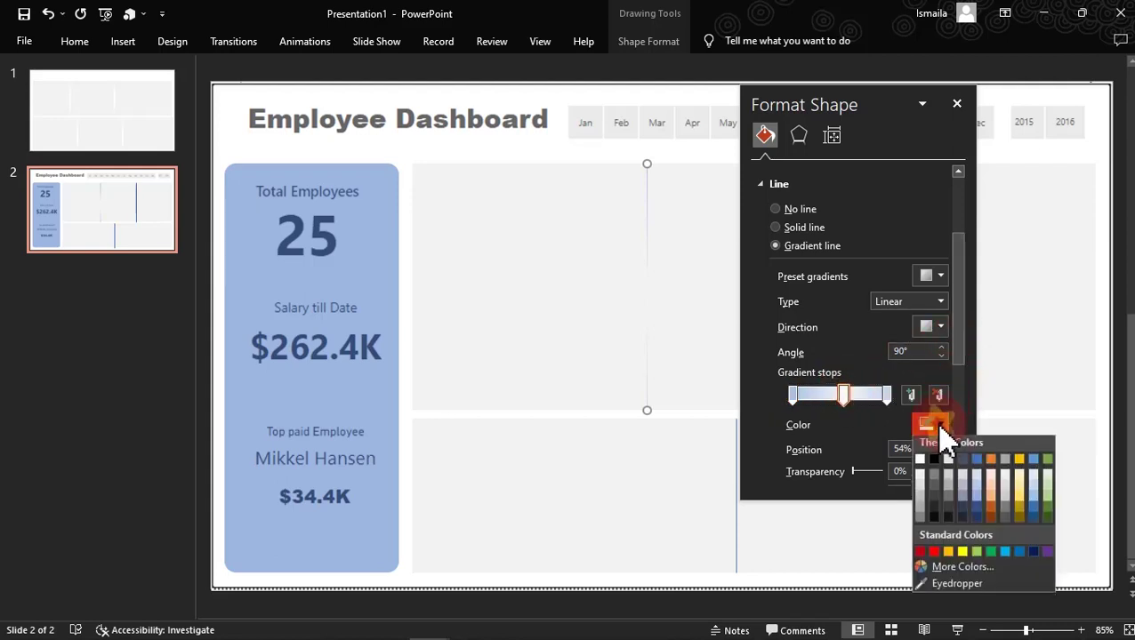
left_click(923, 472)
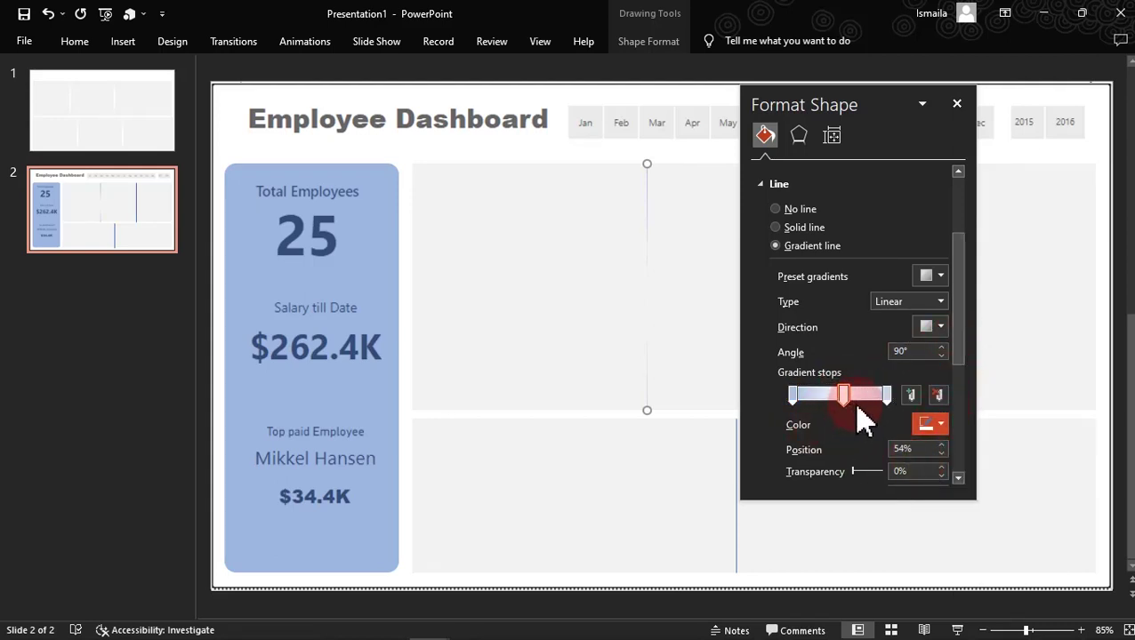
Set the divider width to 10 pt and recolour the first and last gradient stops.
left_click_drag(959, 337, 955, 380)
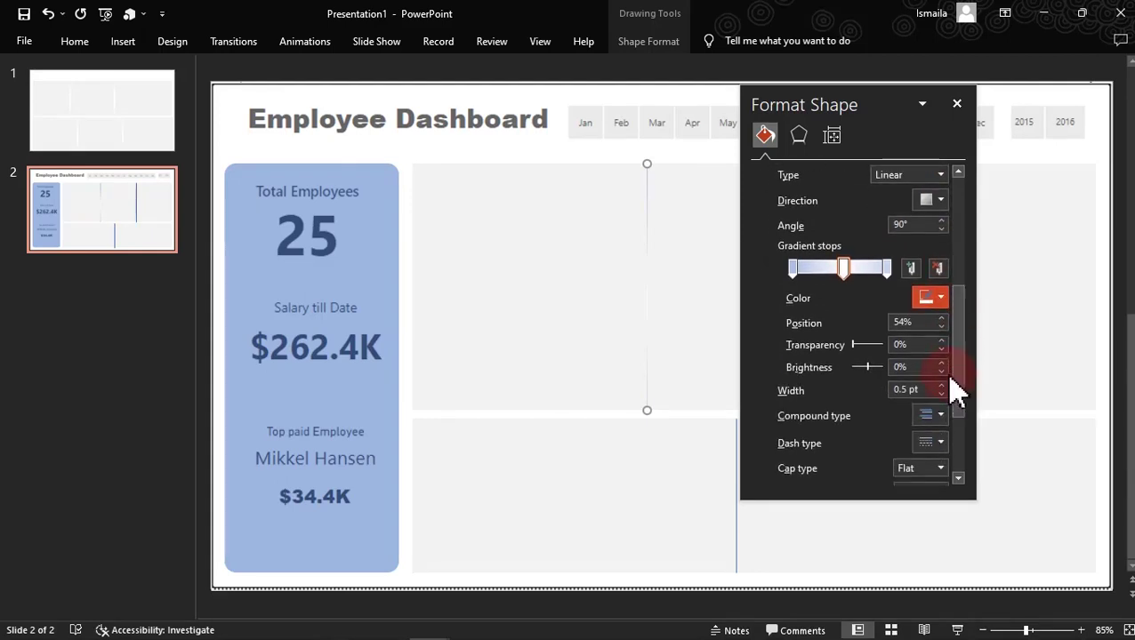
double_click(911, 389)
type("10")
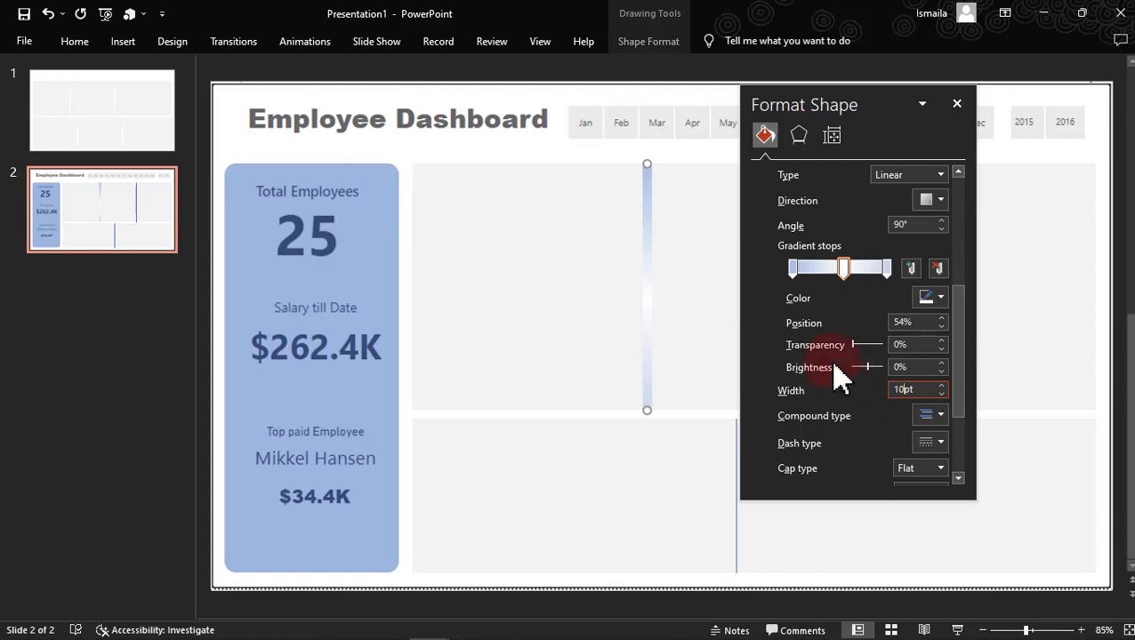
left_click(888, 269)
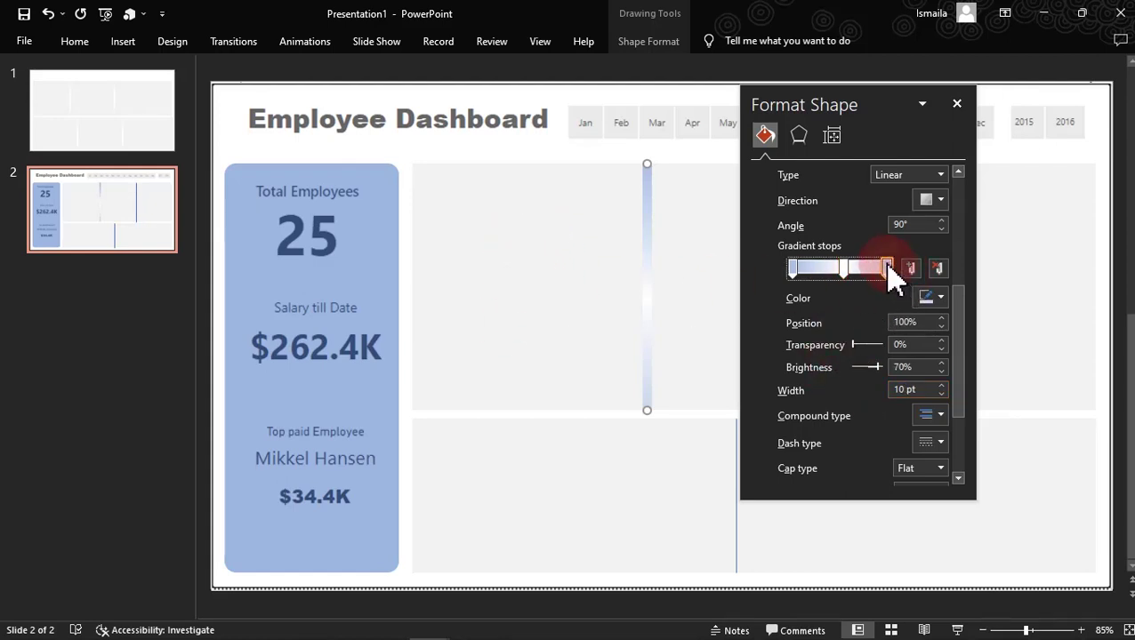
left_click(932, 299)
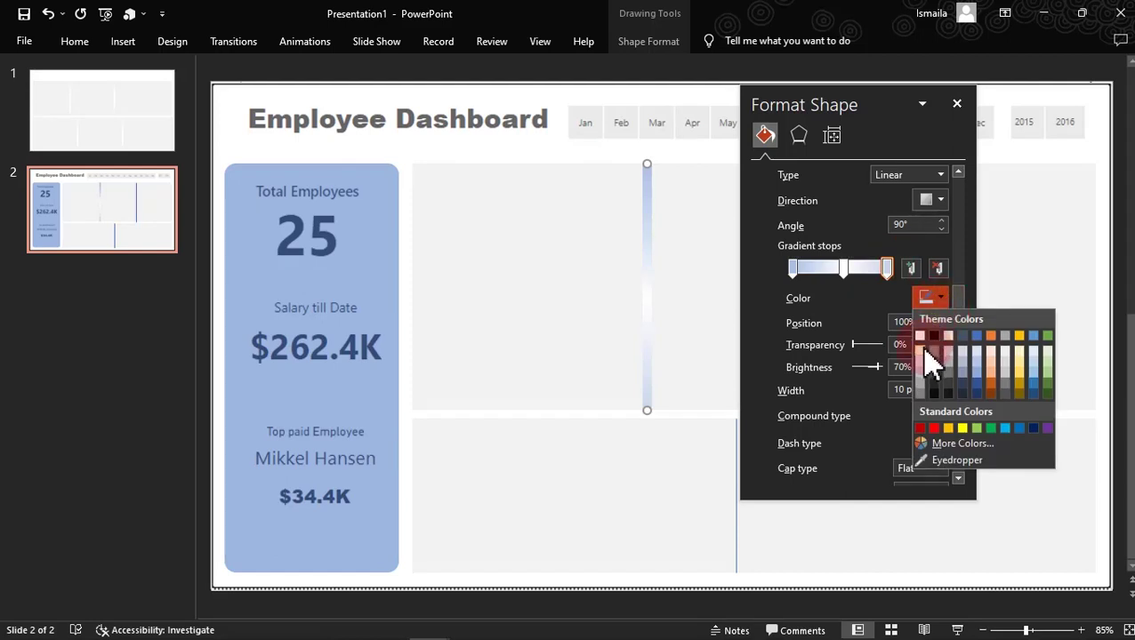
left_click(927, 360)
left_click(793, 270)
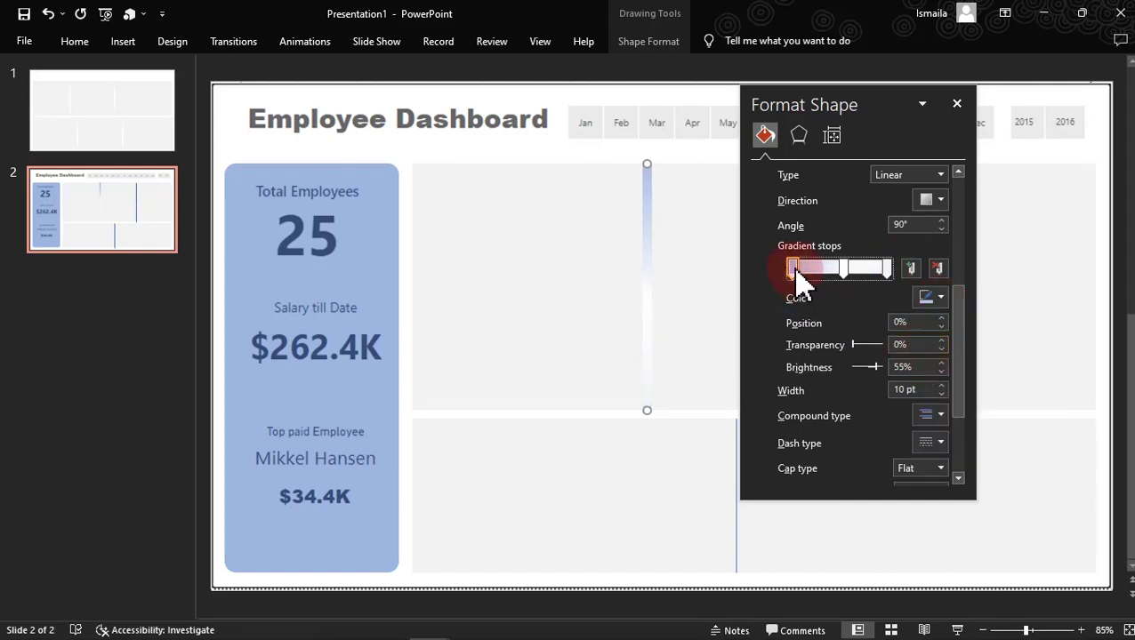
left_click(933, 299)
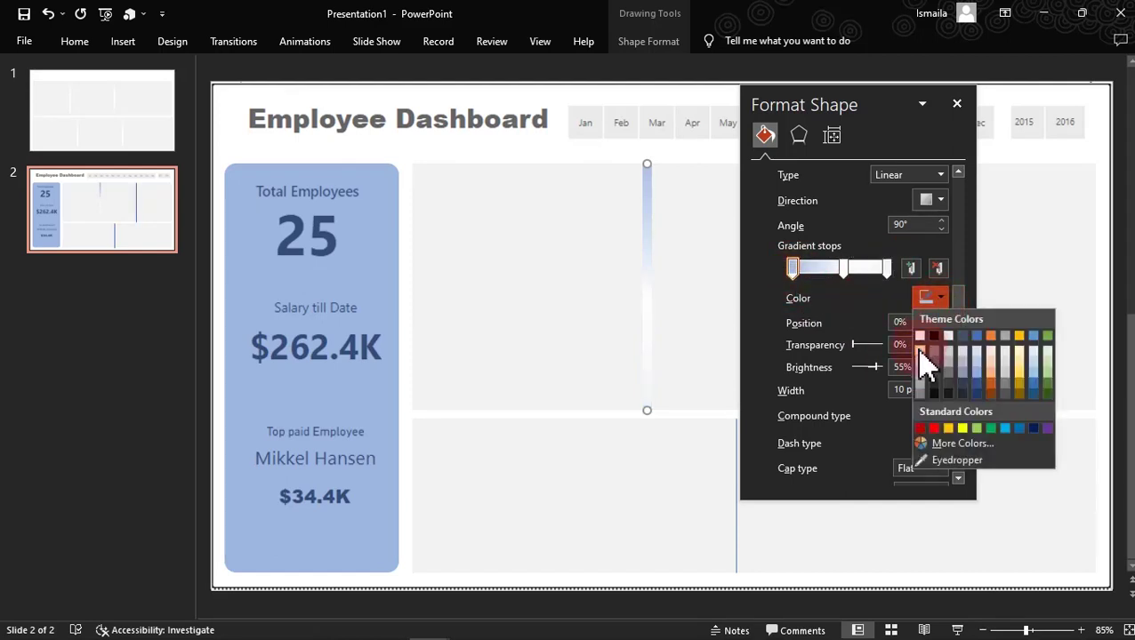
left_click(925, 367)
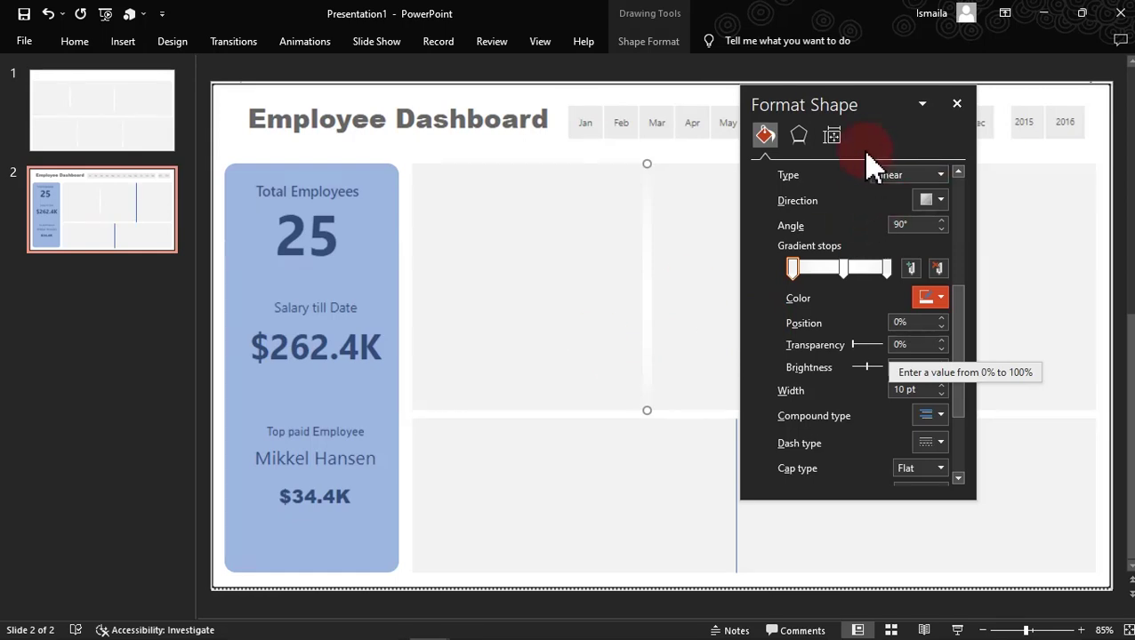
left_click_drag(869, 101, 311, 184)
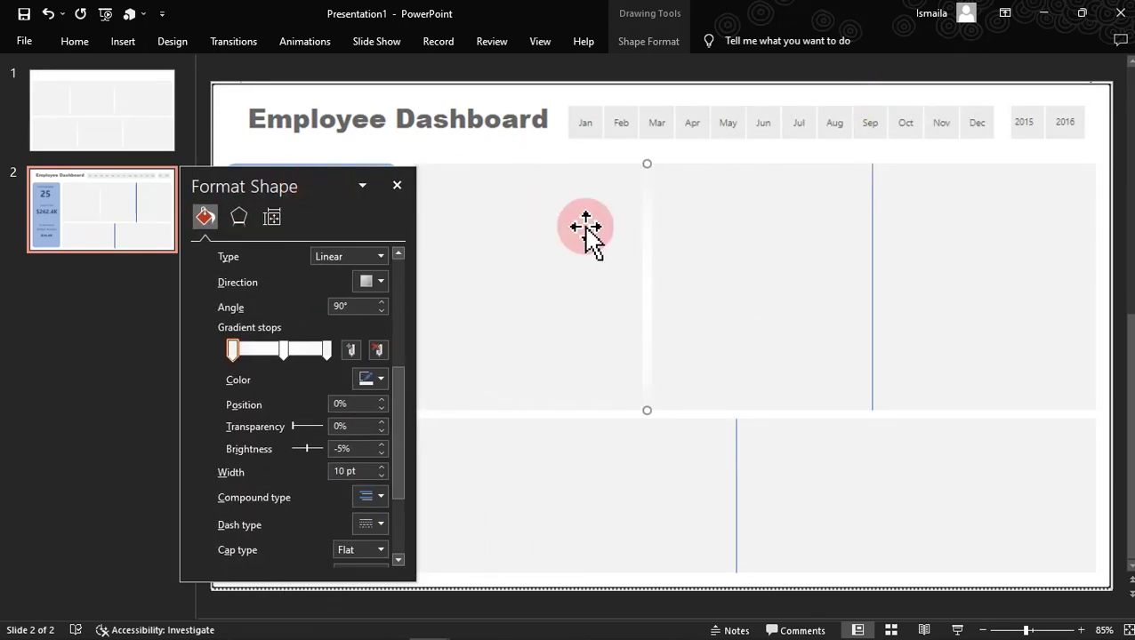
Format Painter the gradient divider style onto the right upper divider and the lower divider.
left_click(77, 42)
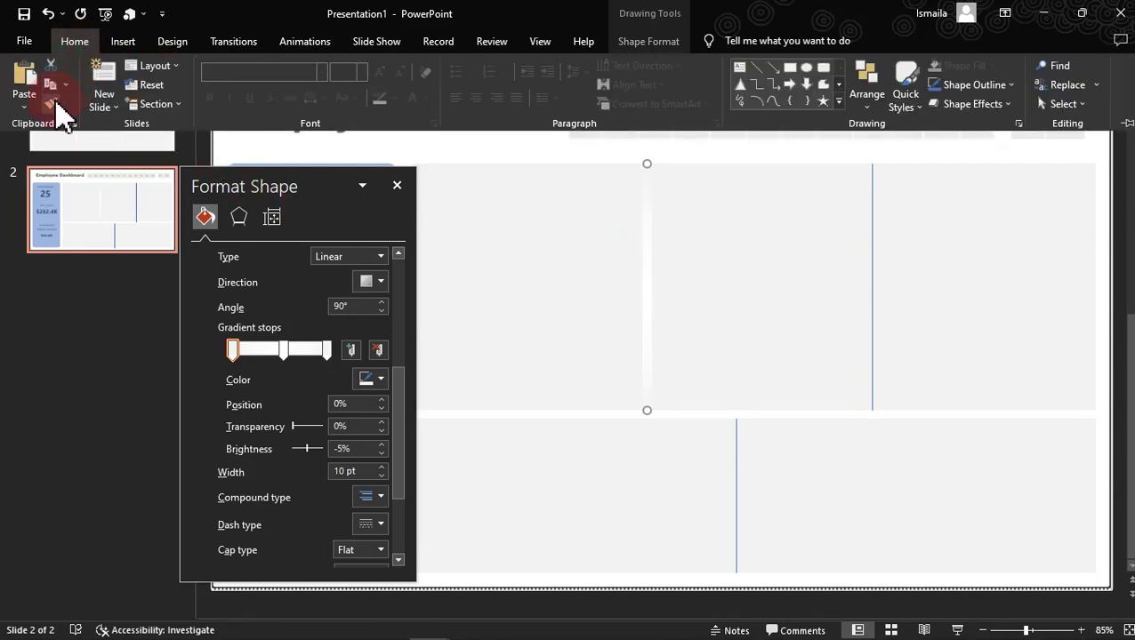
left_click(54, 104)
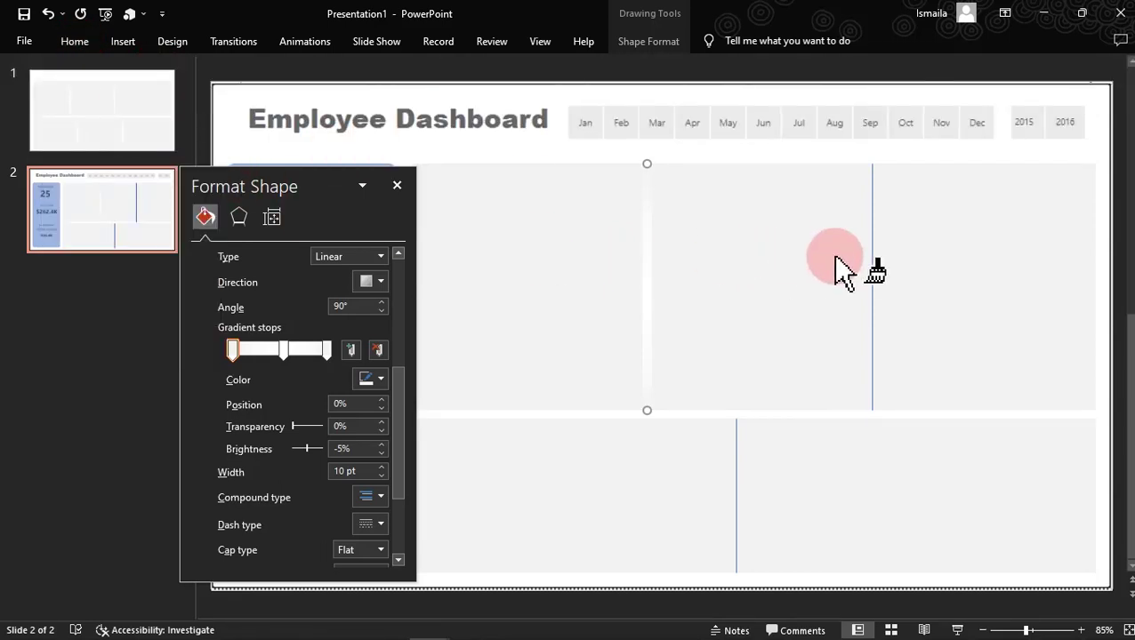
left_click(872, 267)
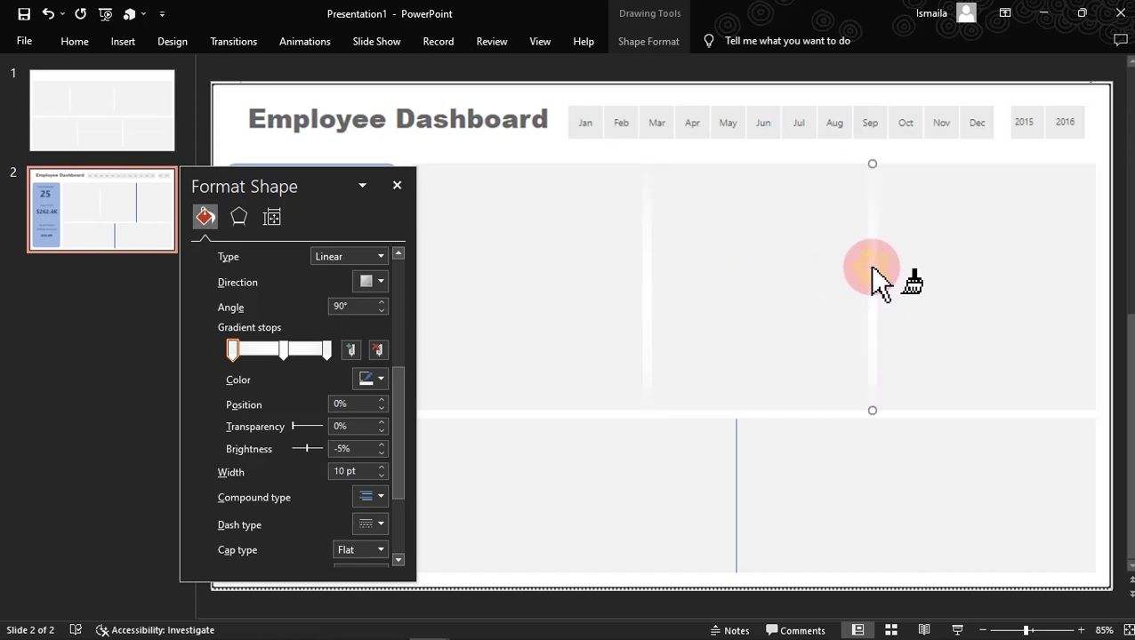
left_click(736, 485)
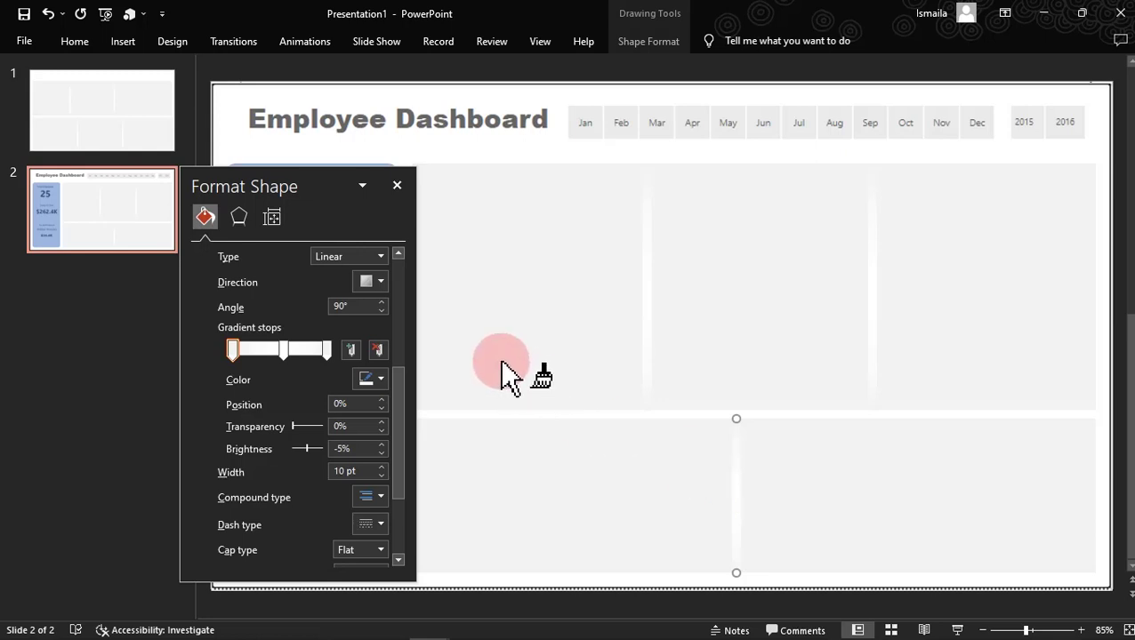
left_click_drag(317, 193, 787, 179)
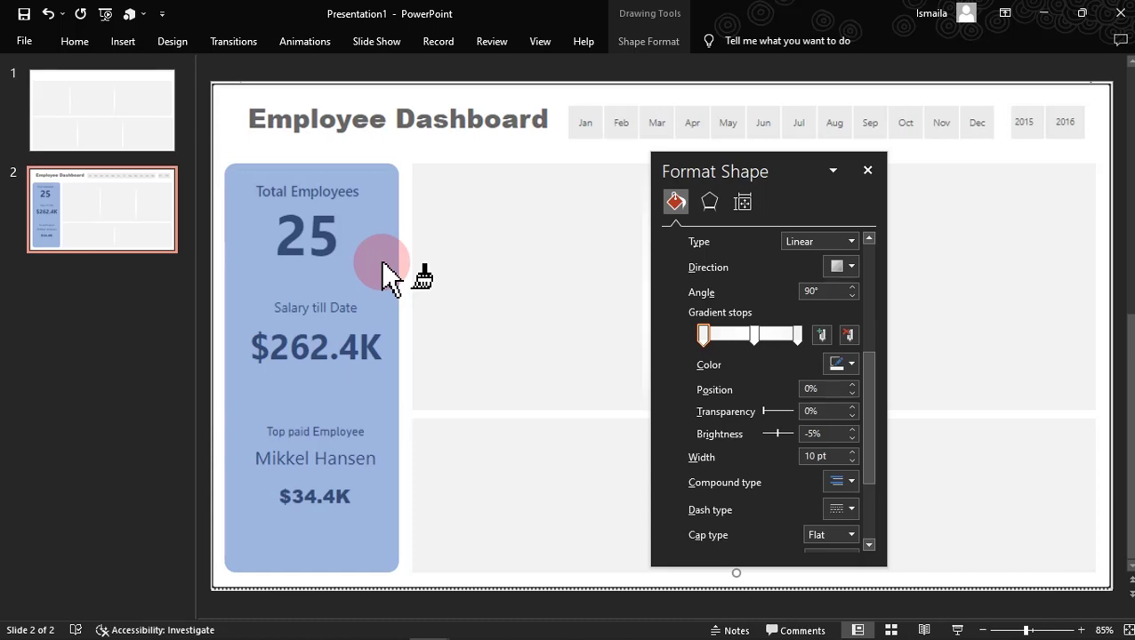
left_click(515, 231)
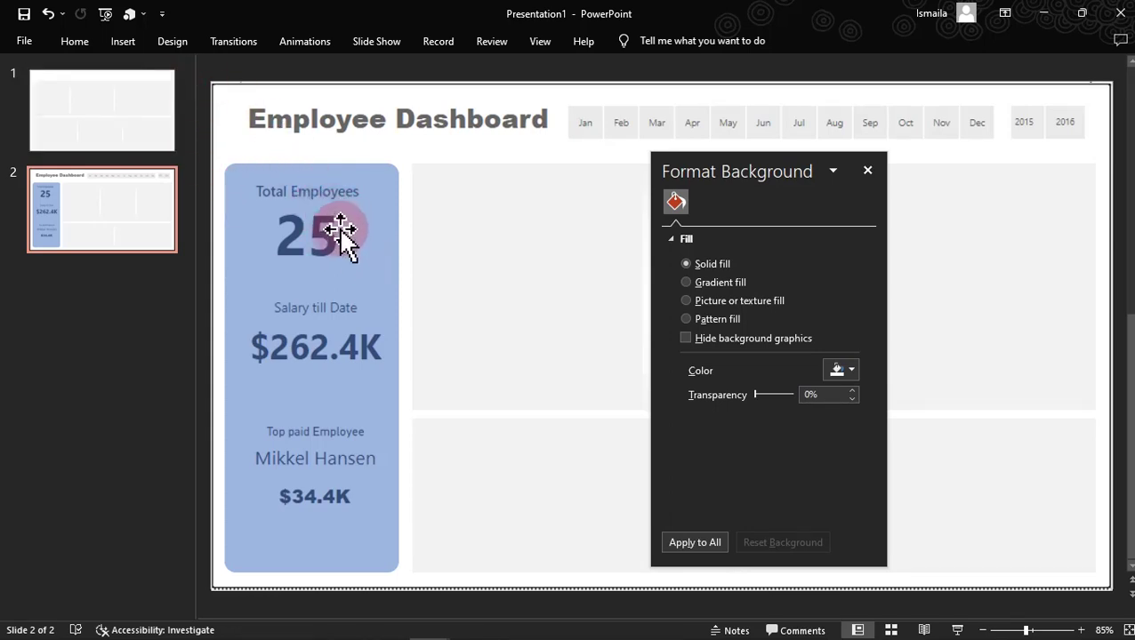
Draw a rounded rectangle over the Total Employees area and nudge it into position.
left_click(127, 46)
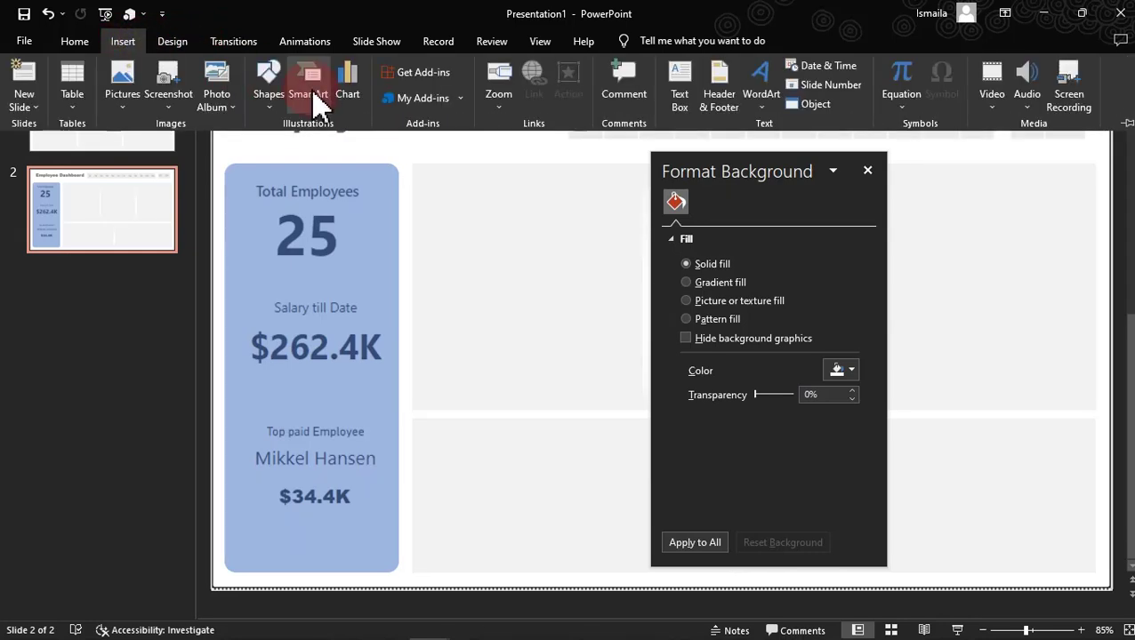
left_click(271, 98)
left_click(357, 151)
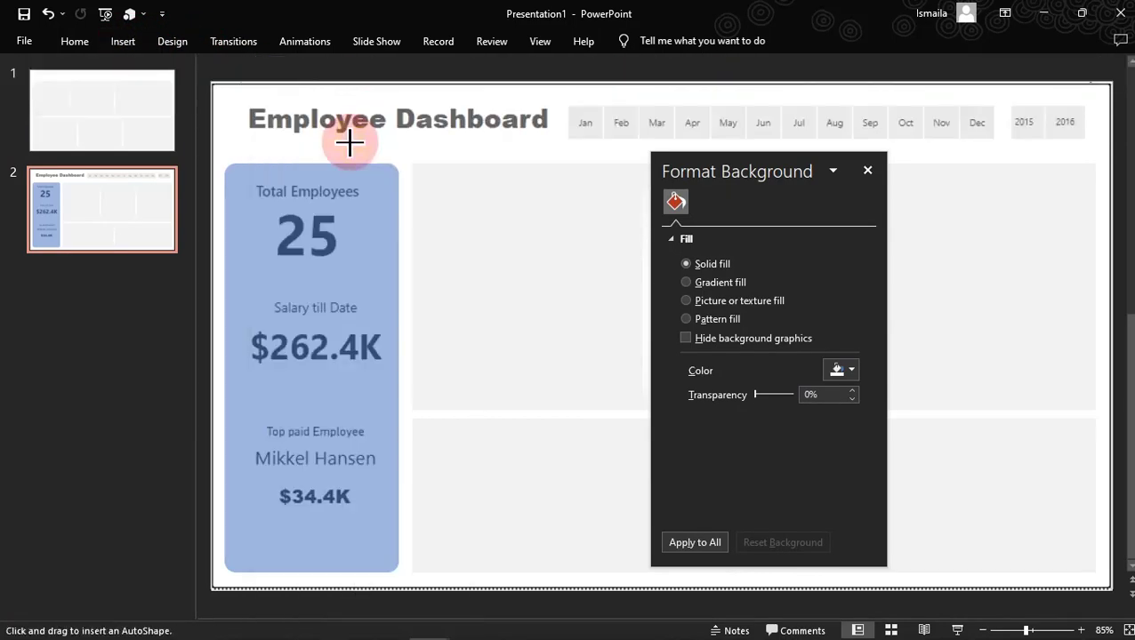
left_click_drag(232, 178, 395, 288)
key("ctrl+Left")
key("ctrl+Left")
key("ctrl+Right")
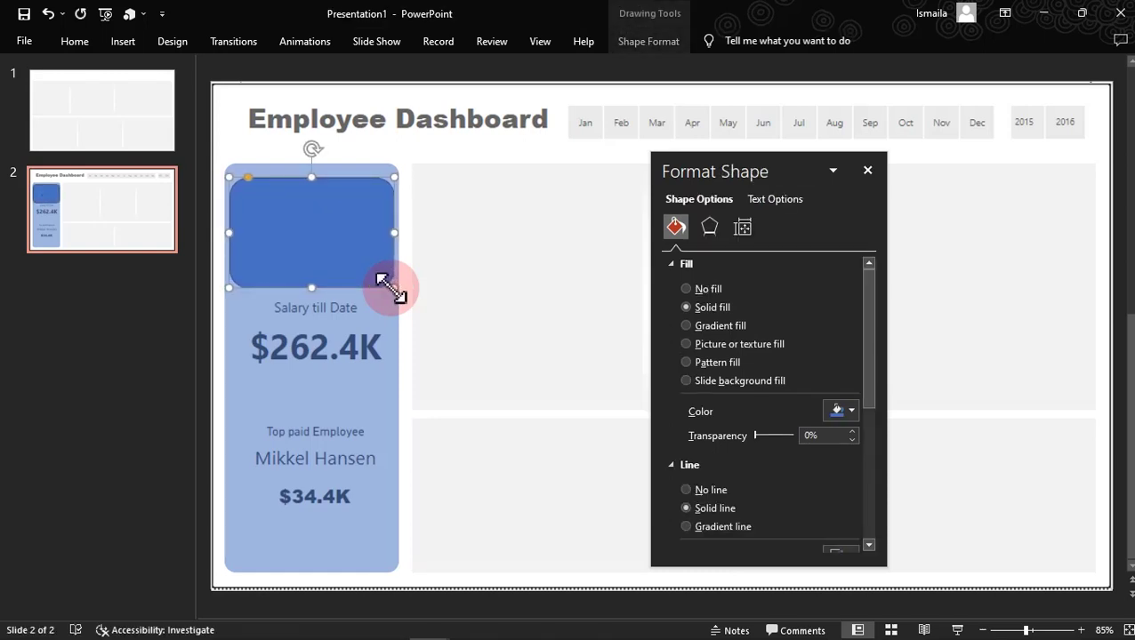
key("ctrl+Left")
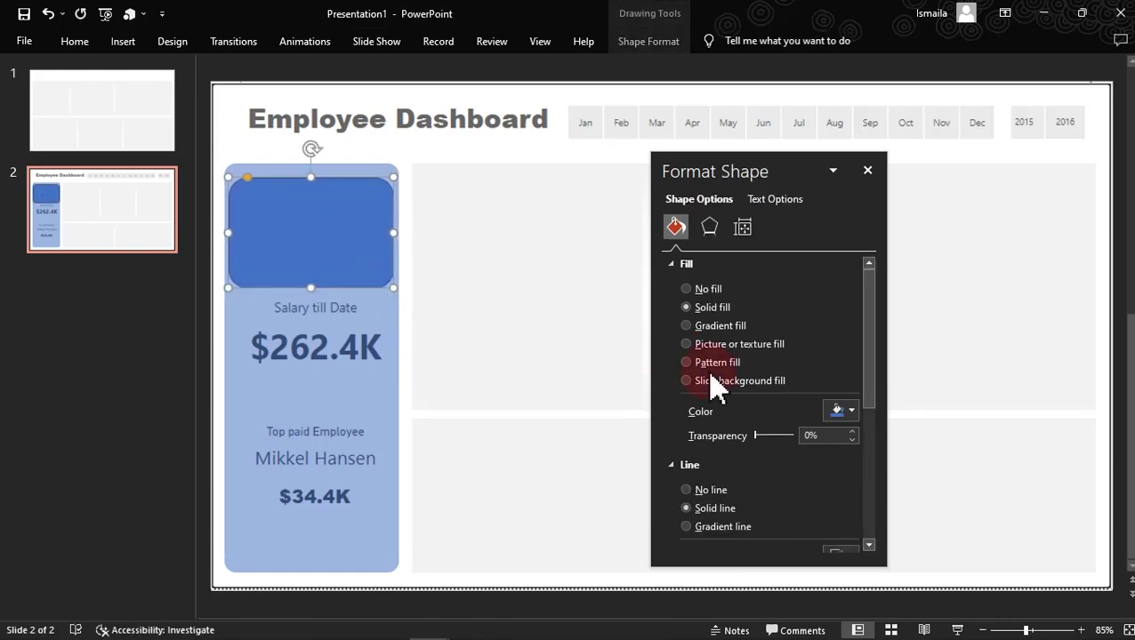
Set the blue card's outline to No line and move it slightly up.
left_click(690, 492)
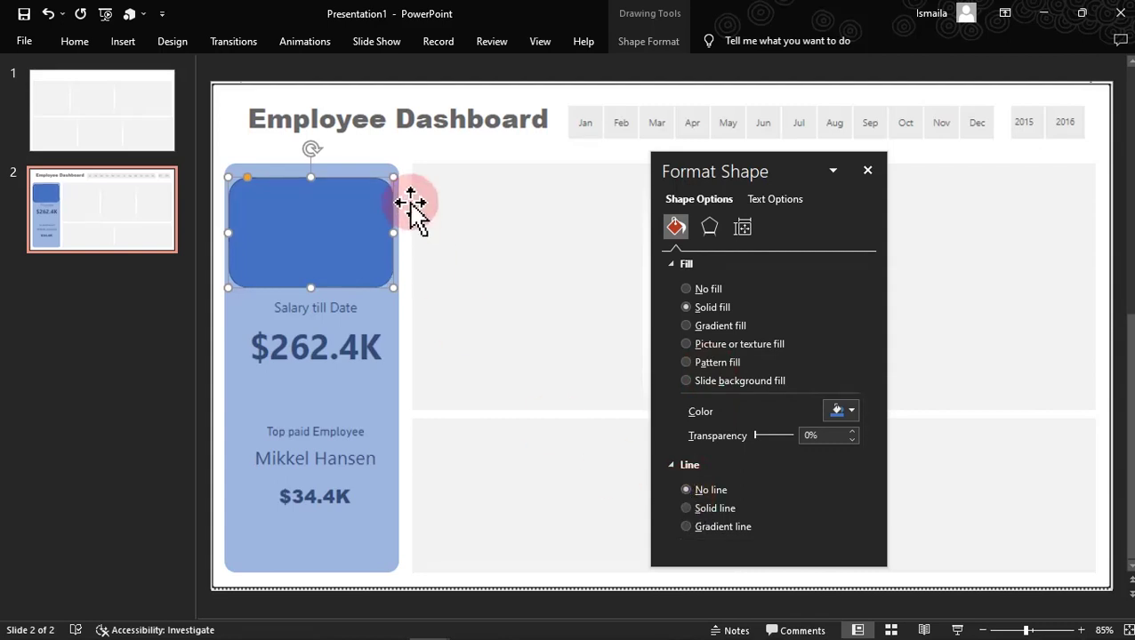
left_click(247, 189)
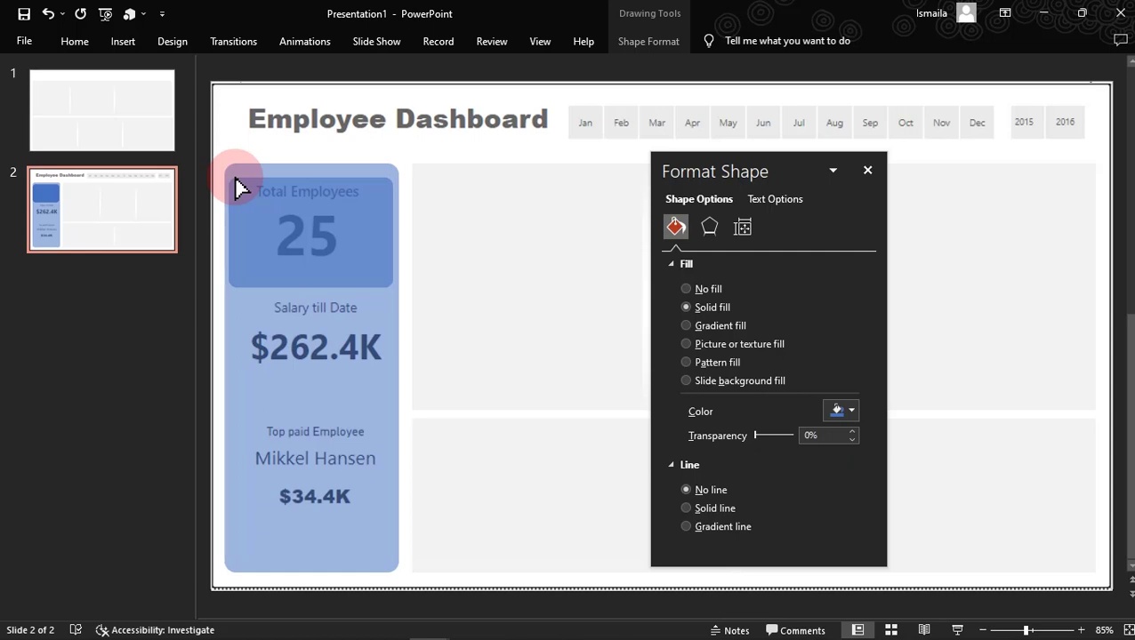
left_click(240, 189)
left_click_drag(299, 212, 312, 225)
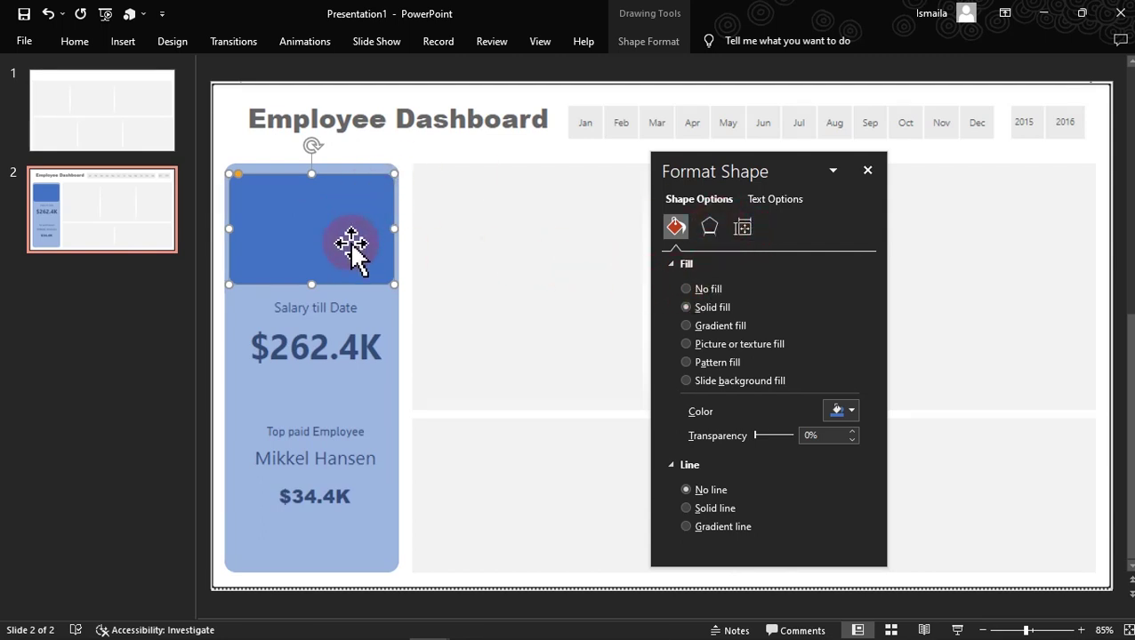
left_click(715, 233)
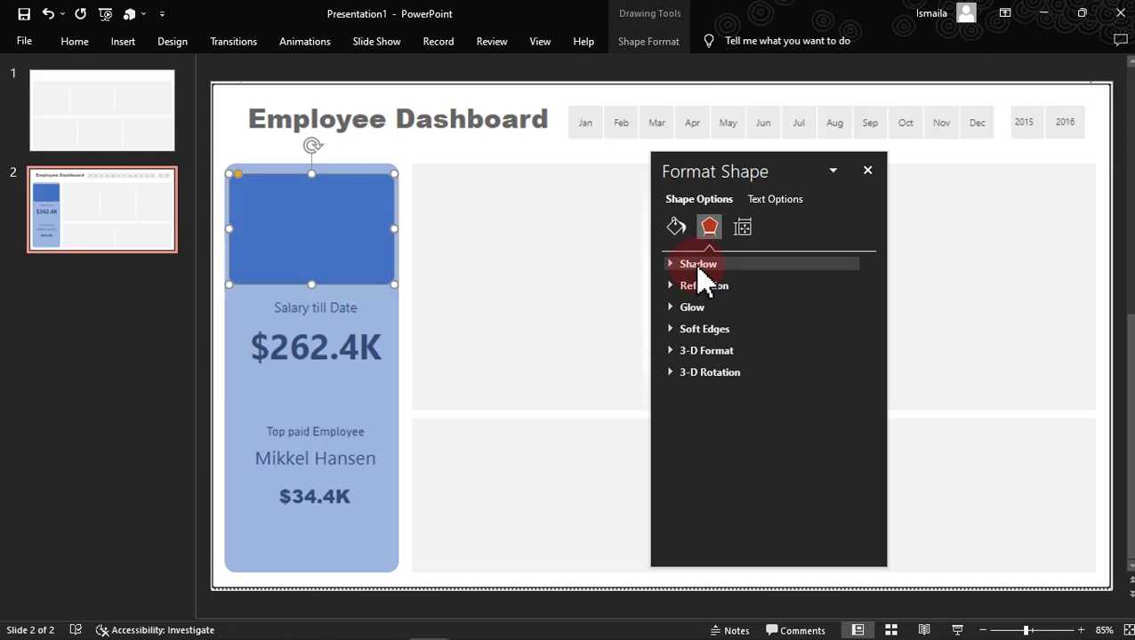
Apply an outer drop shadow preset to the blue card at 0% transparency.
left_click(698, 265)
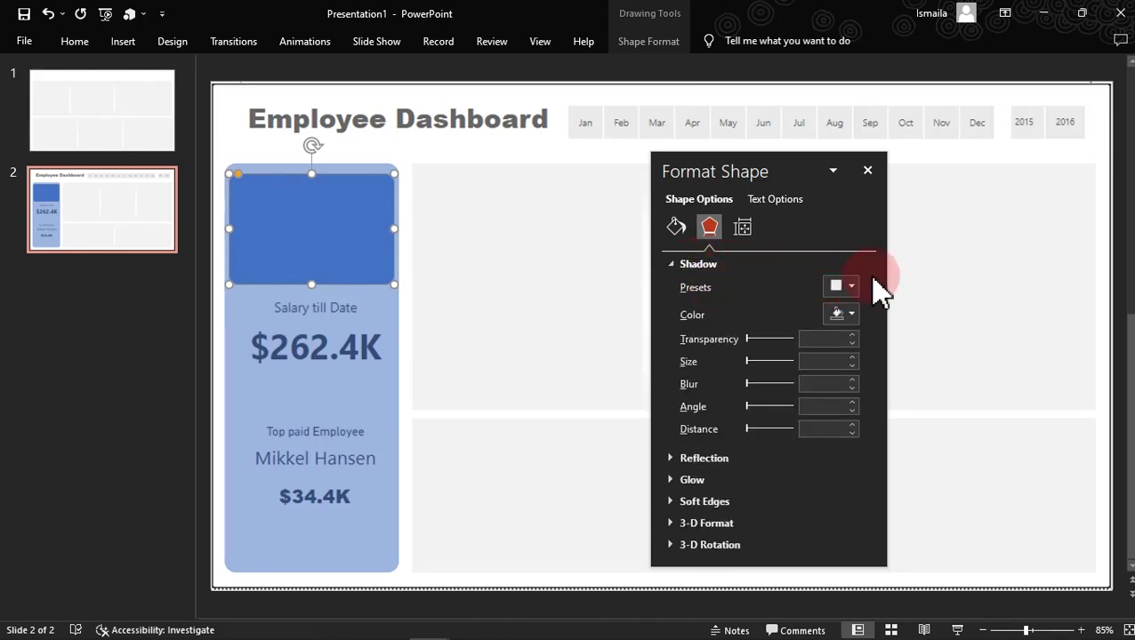
left_click(850, 286)
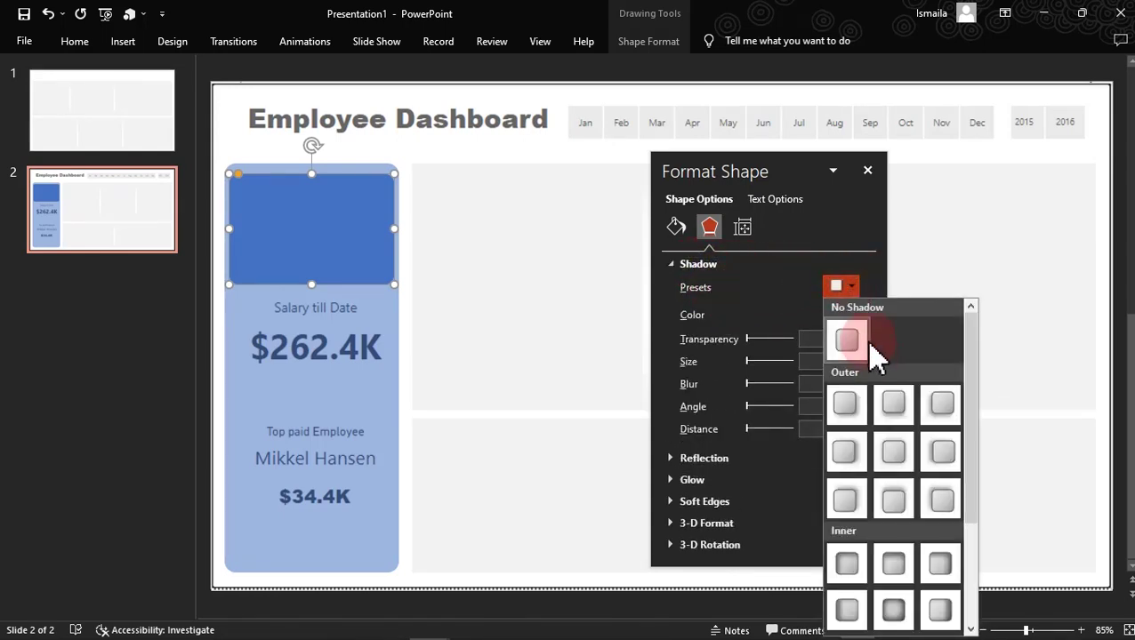
left_click(892, 405)
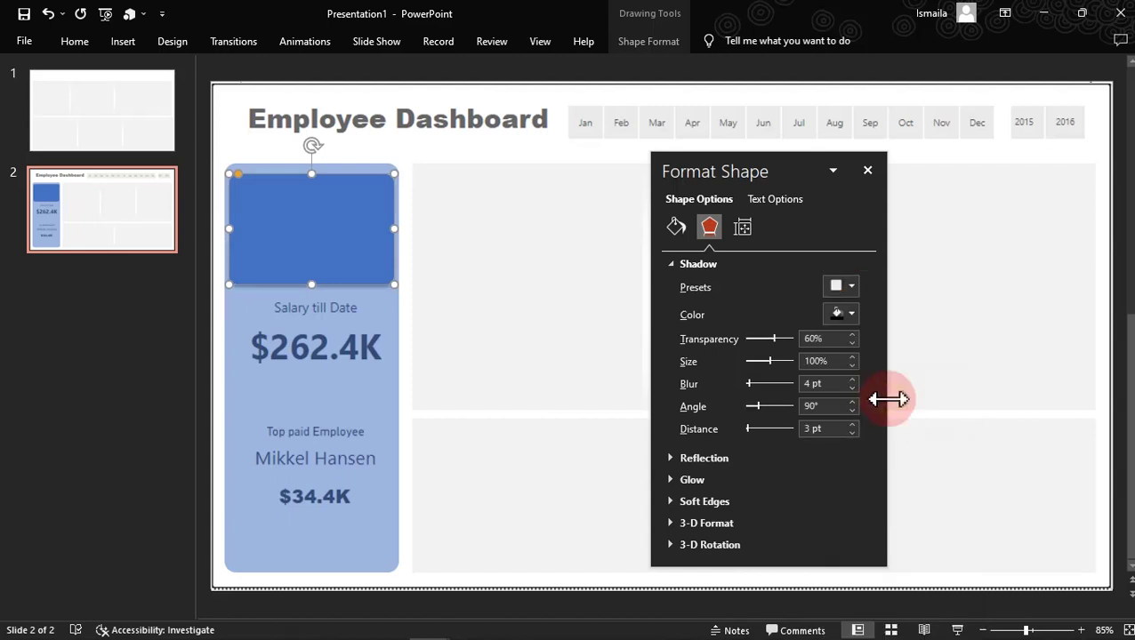
left_click(778, 339)
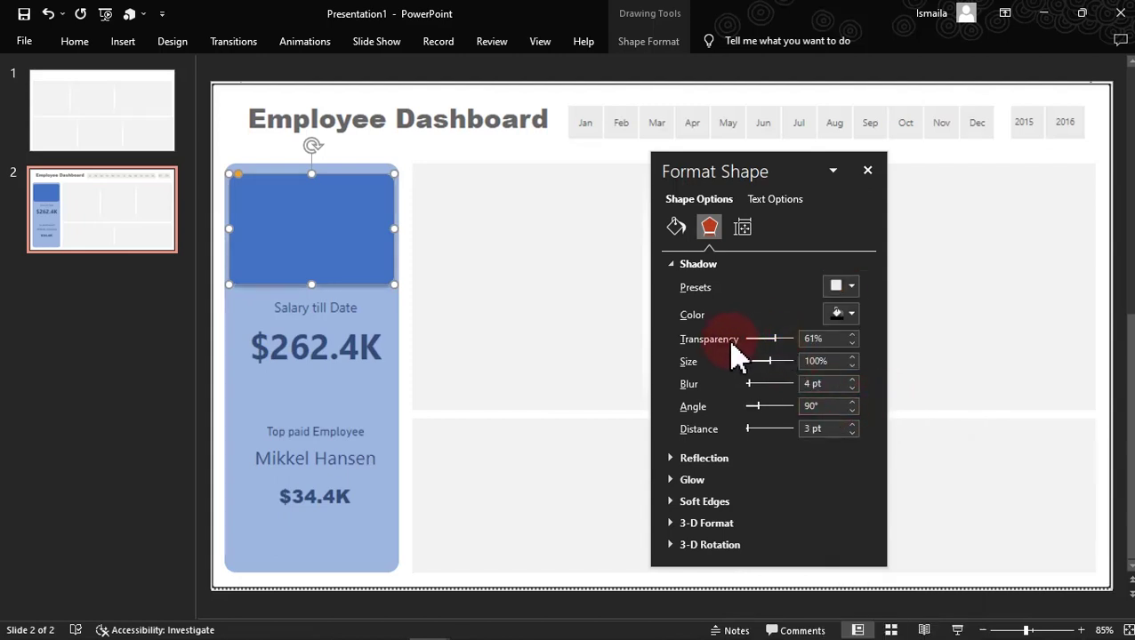
left_click(783, 339)
left_click_drag(781, 341, 734, 339)
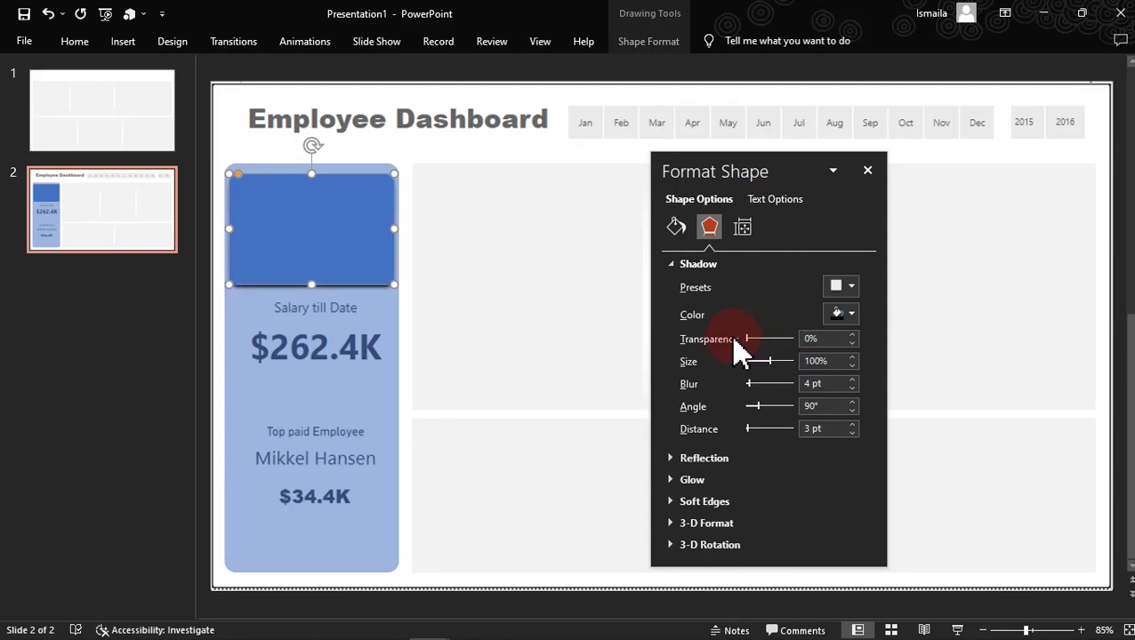
Duplicate the shadowed card twice below it and resize the copies down the KPI panel.
left_click(482, 273)
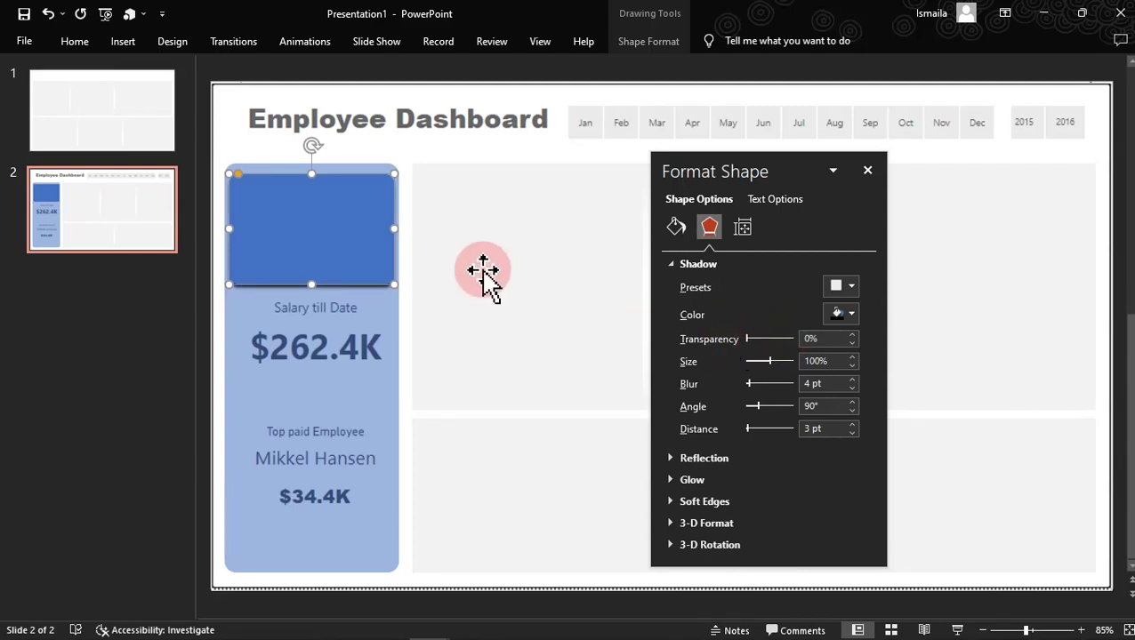
left_click(323, 255)
left_click_drag(323, 255, 331, 367)
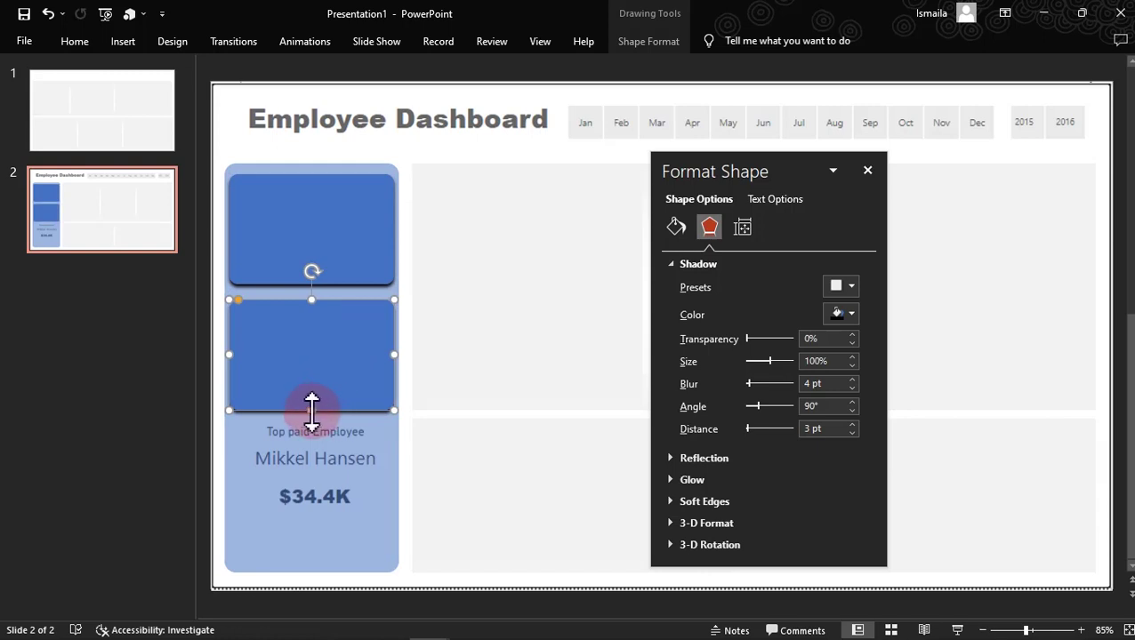
left_click_drag(311, 410, 311, 389)
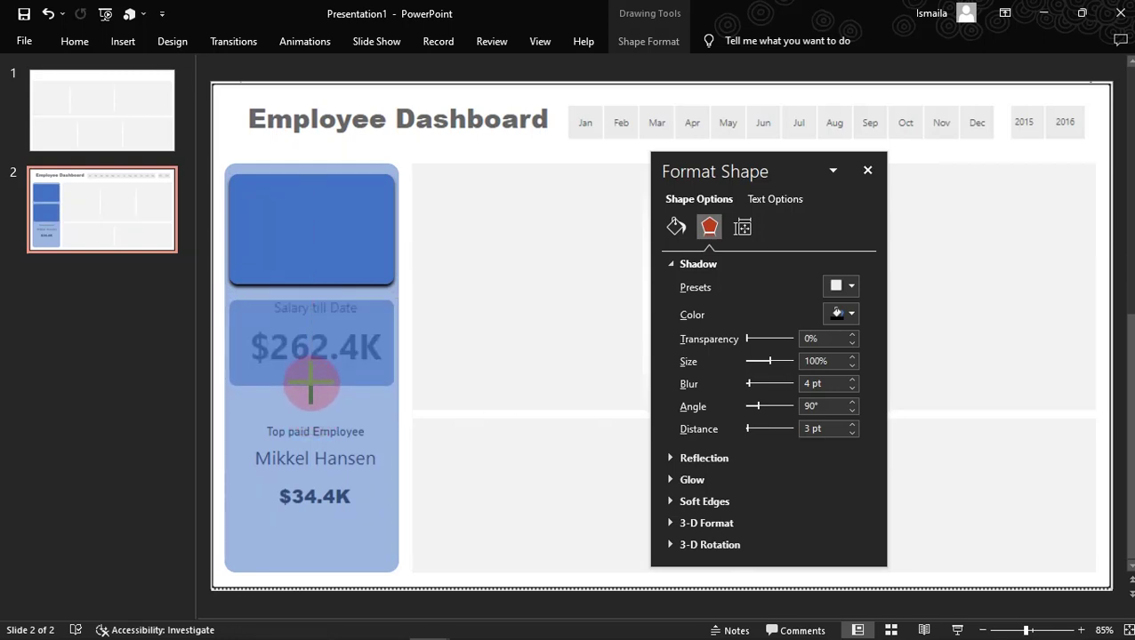
left_click_drag(311, 382, 311, 385)
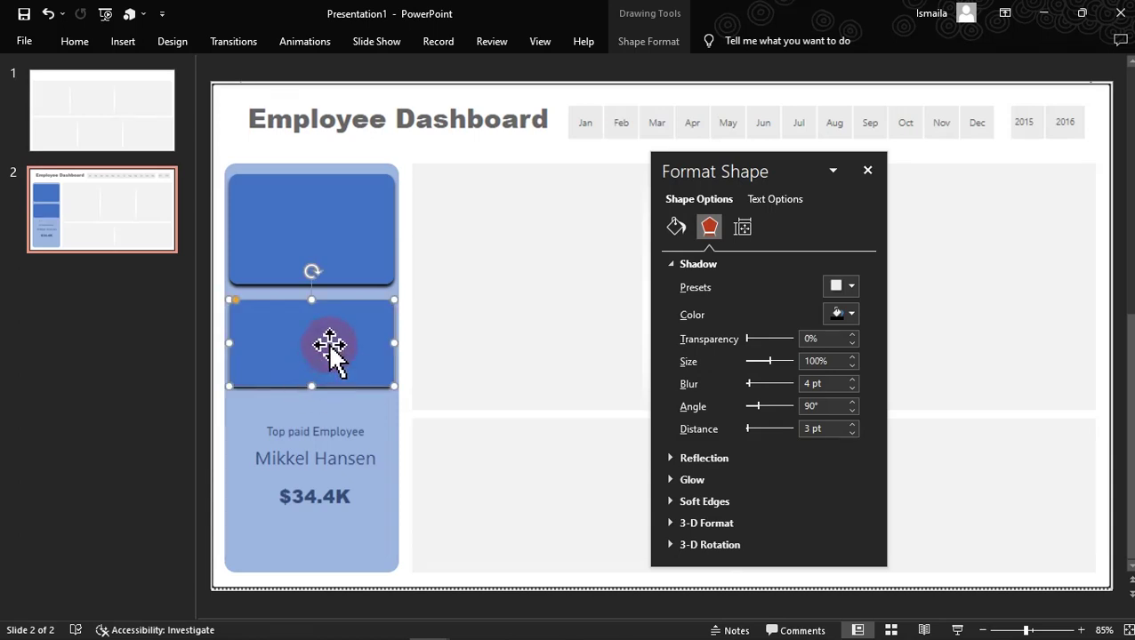
key("ctrl+d")
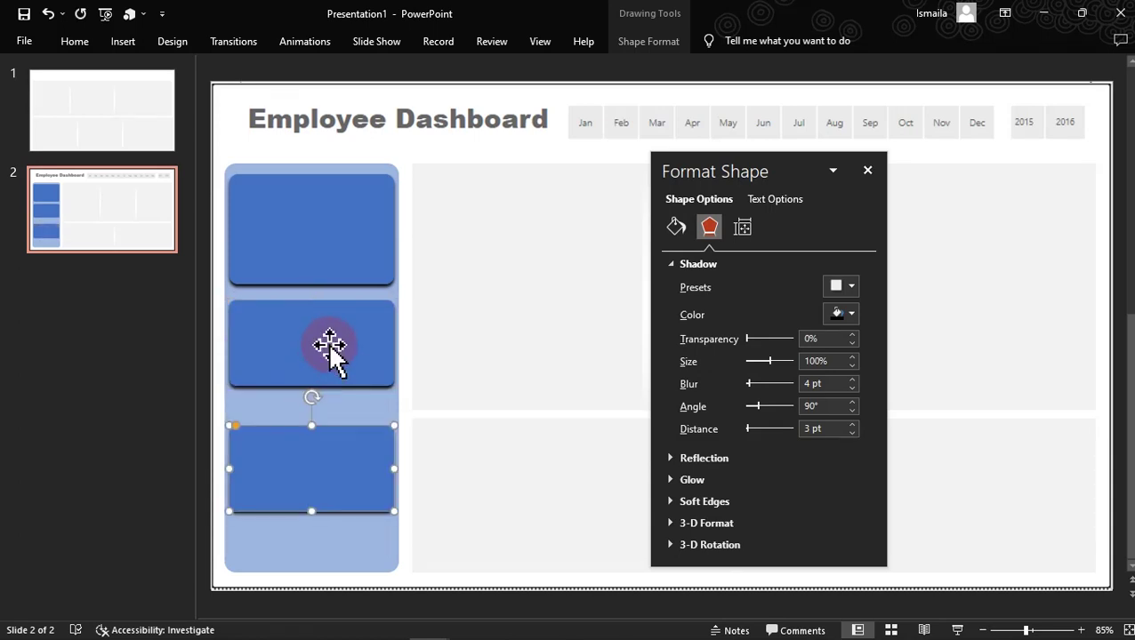
left_click_drag(312, 425, 309, 400)
left_click_drag(311, 512, 312, 538)
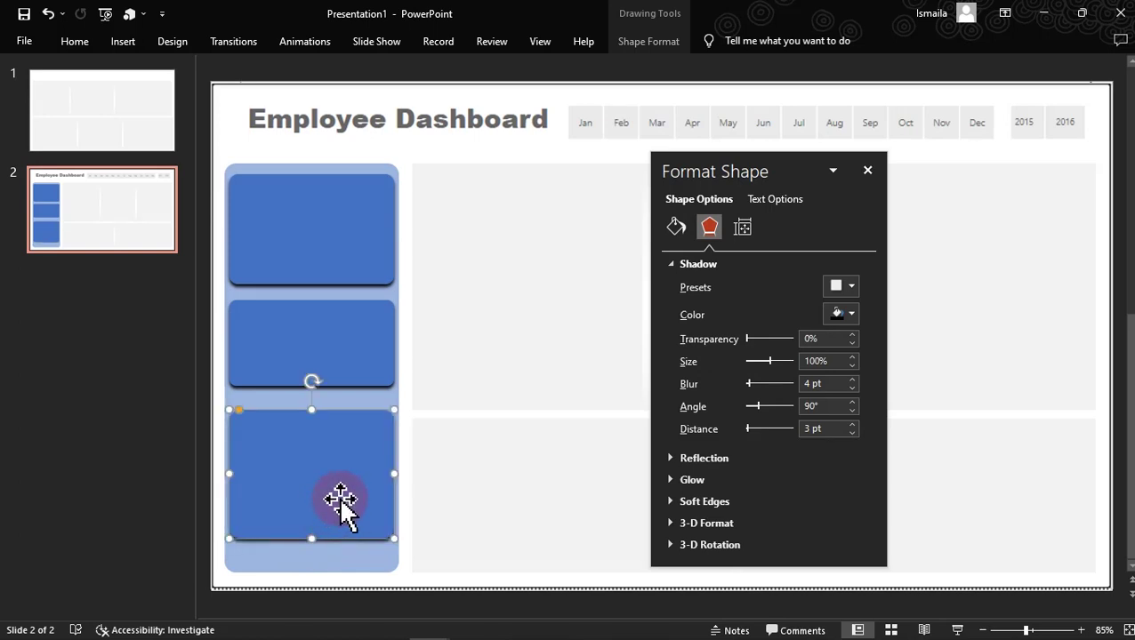
key("ctrl+d")
left_click_drag(342, 529, 343, 459)
left_click_drag(313, 574, 314, 509)
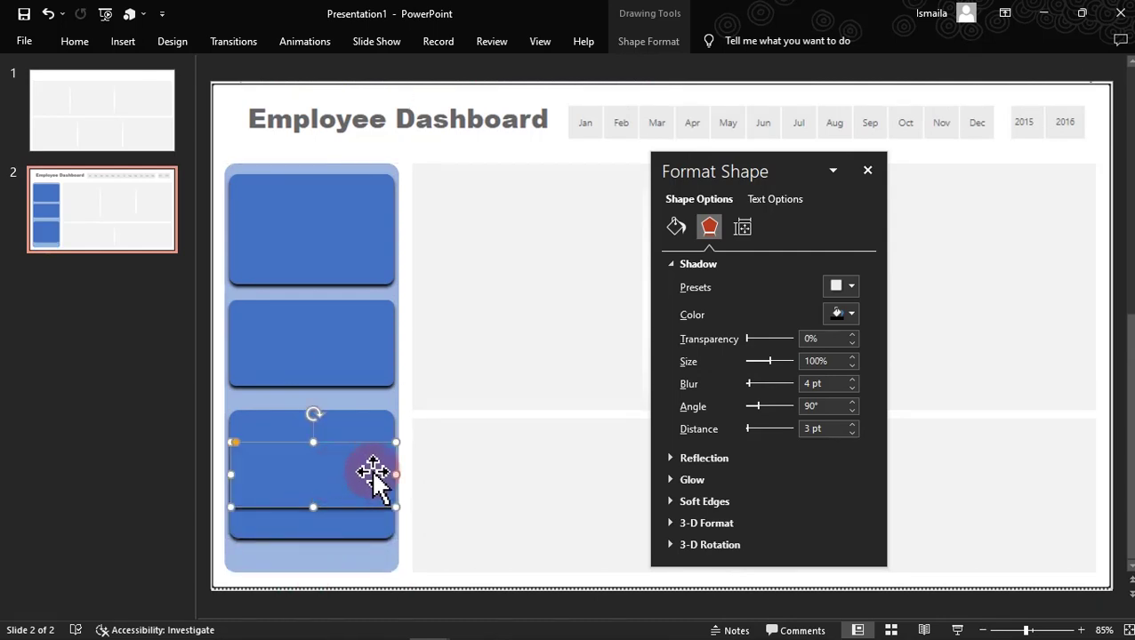
Set the bottom card's fill transparency to 100%.
left_click(363, 531)
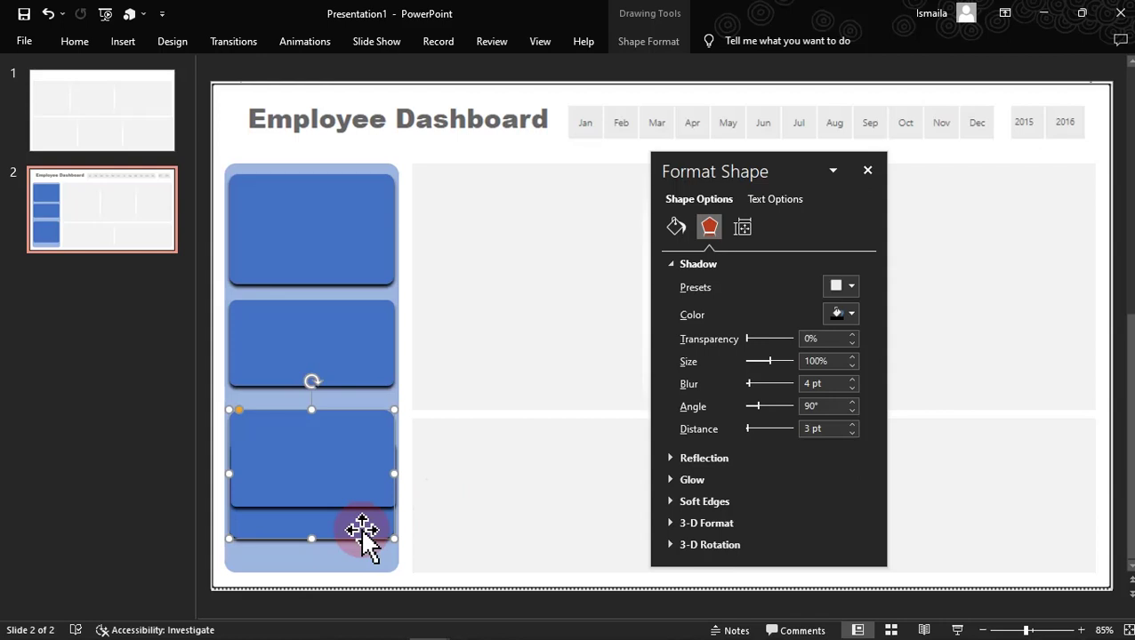
left_click(678, 230)
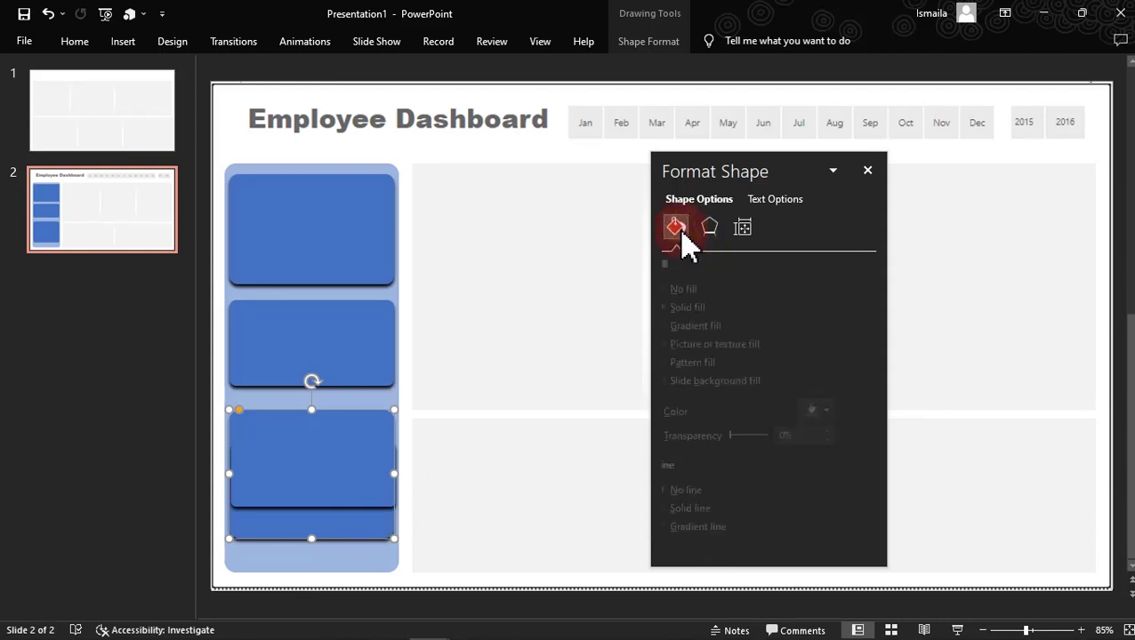
left_click_drag(755, 438, 805, 451)
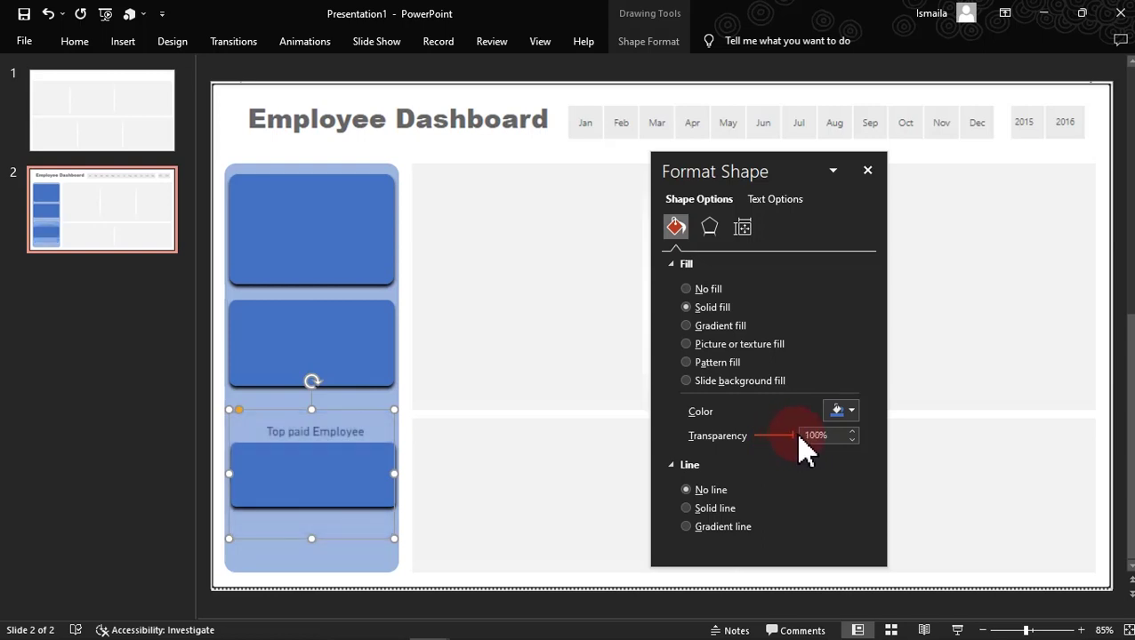
Make the smaller box 58% transparent and resize it to frame the $34.4K value.
left_click(357, 481)
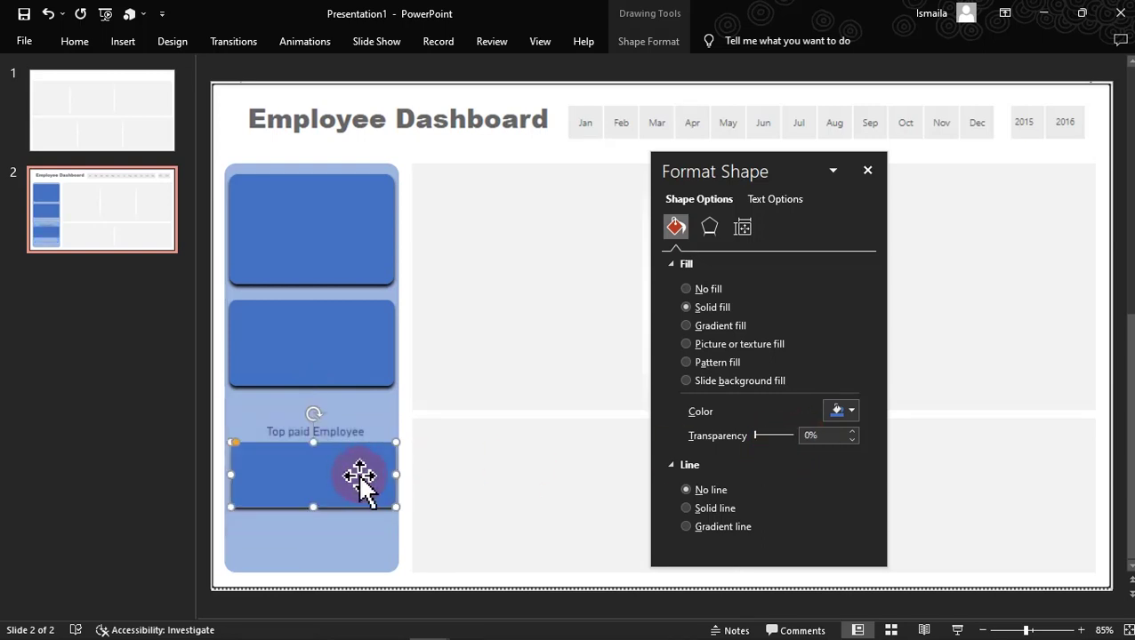
left_click_drag(760, 438, 776, 438)
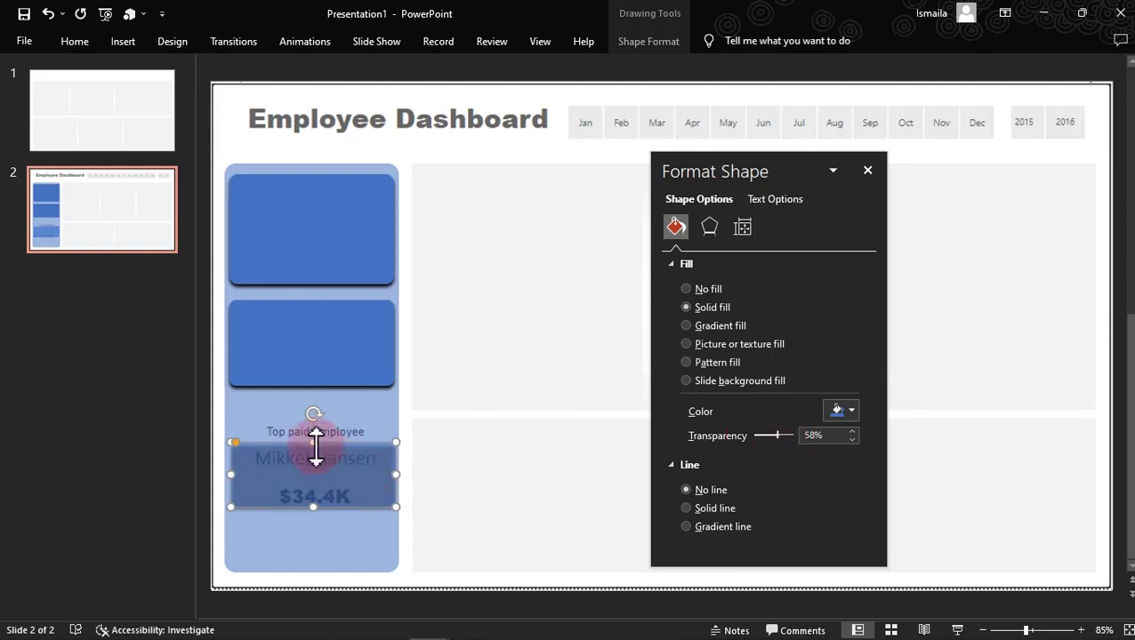
left_click_drag(311, 443, 313, 473)
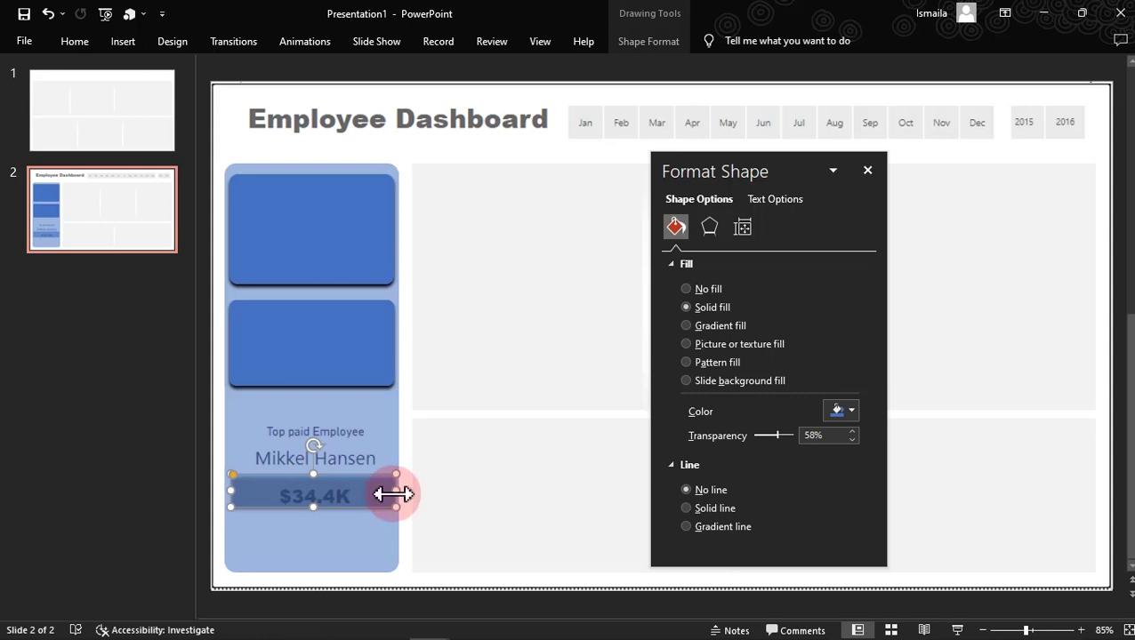
left_click_drag(396, 491, 371, 495)
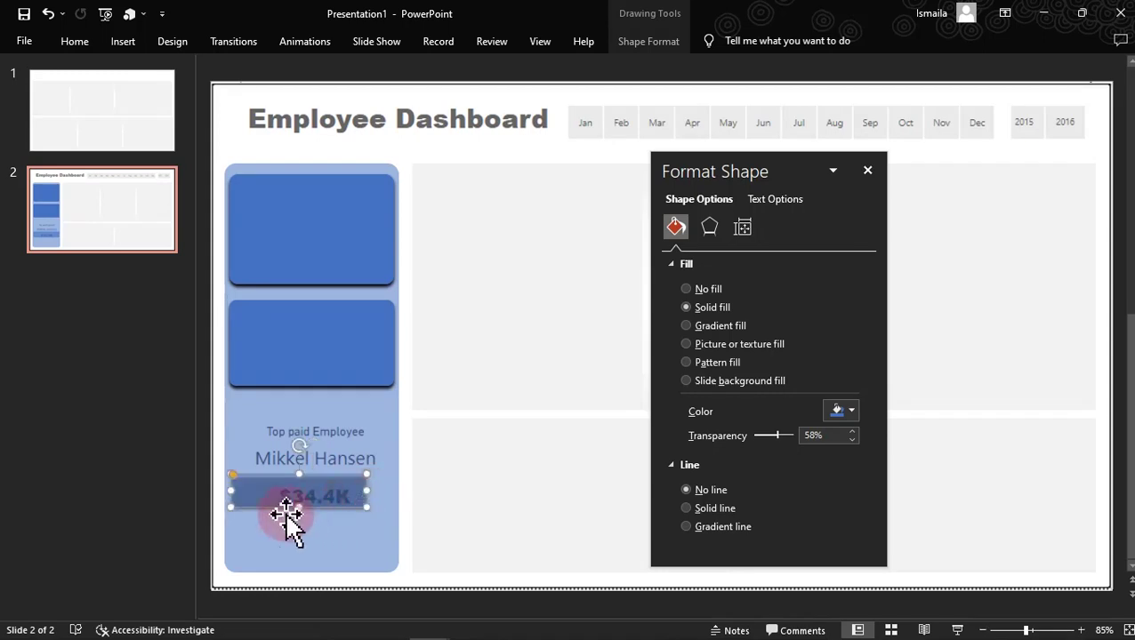
left_click_drag(230, 492, 264, 494)
key("ctrl+z")
key("ctrl+z")
key("ctrl+z")
key("ctrl+z")
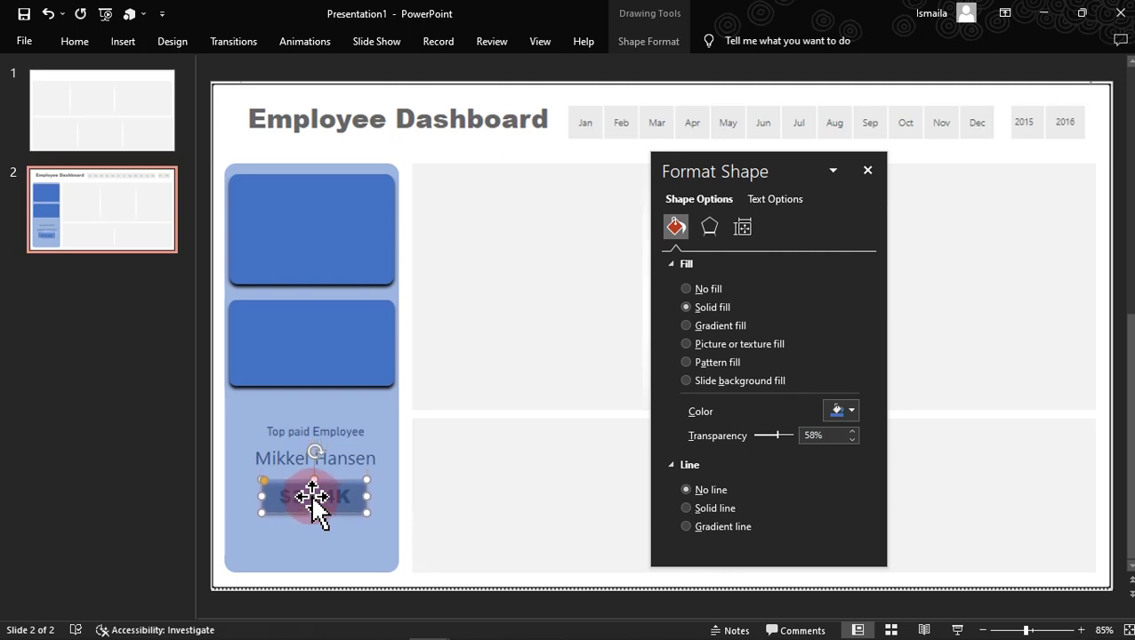
left_click(452, 505)
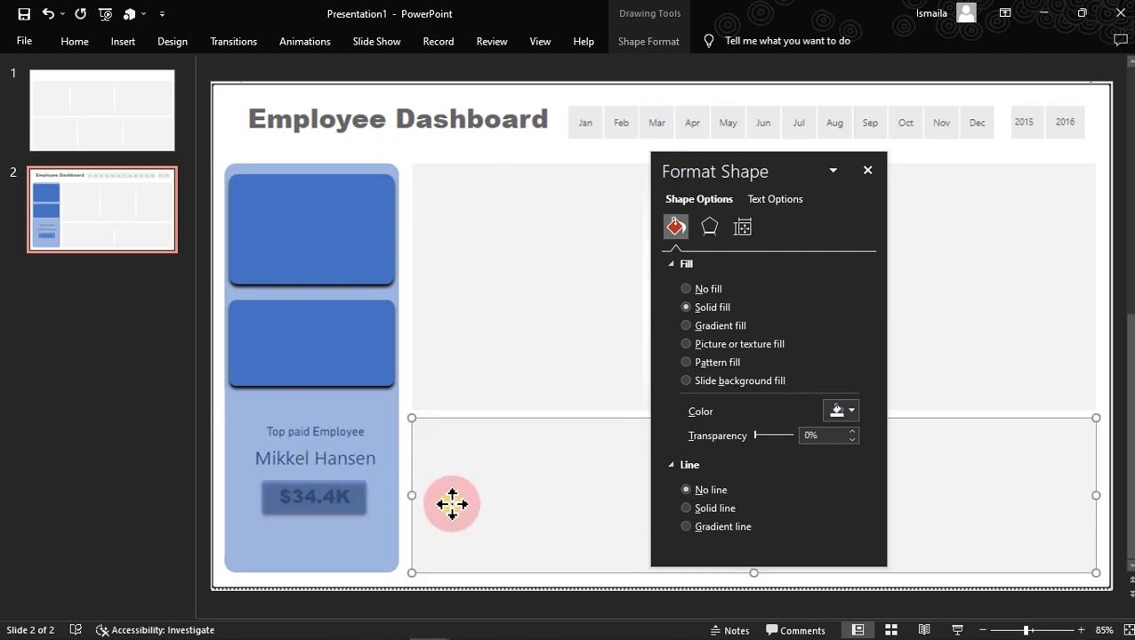
Fill the $34.4K box with opaque near-black.
left_click(360, 505)
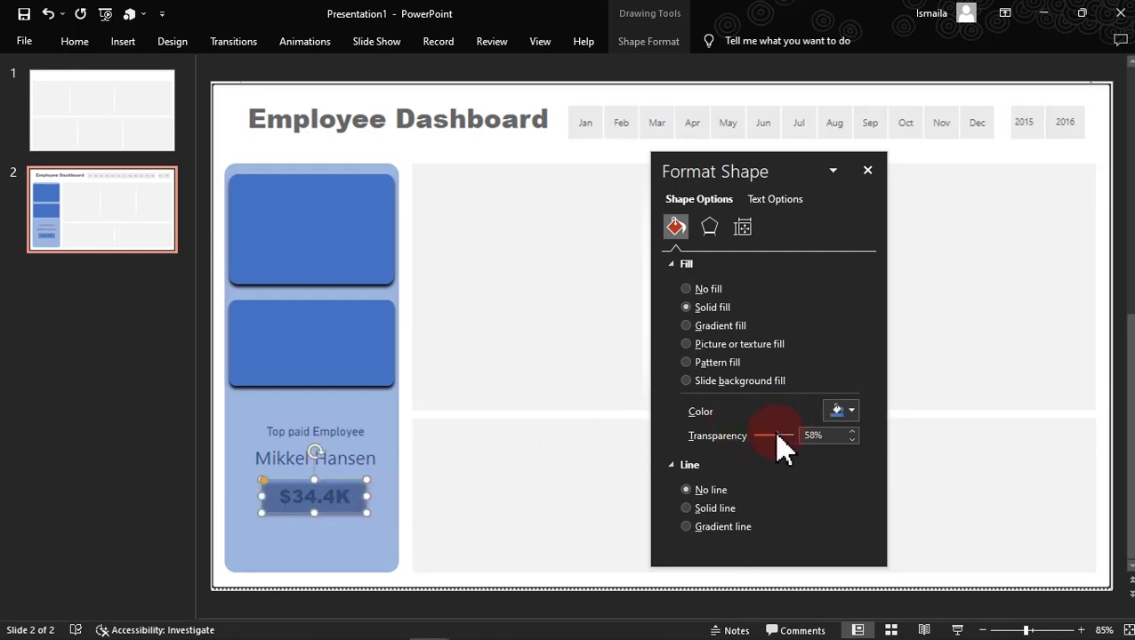
left_click_drag(776, 435, 709, 439)
left_click(843, 412)
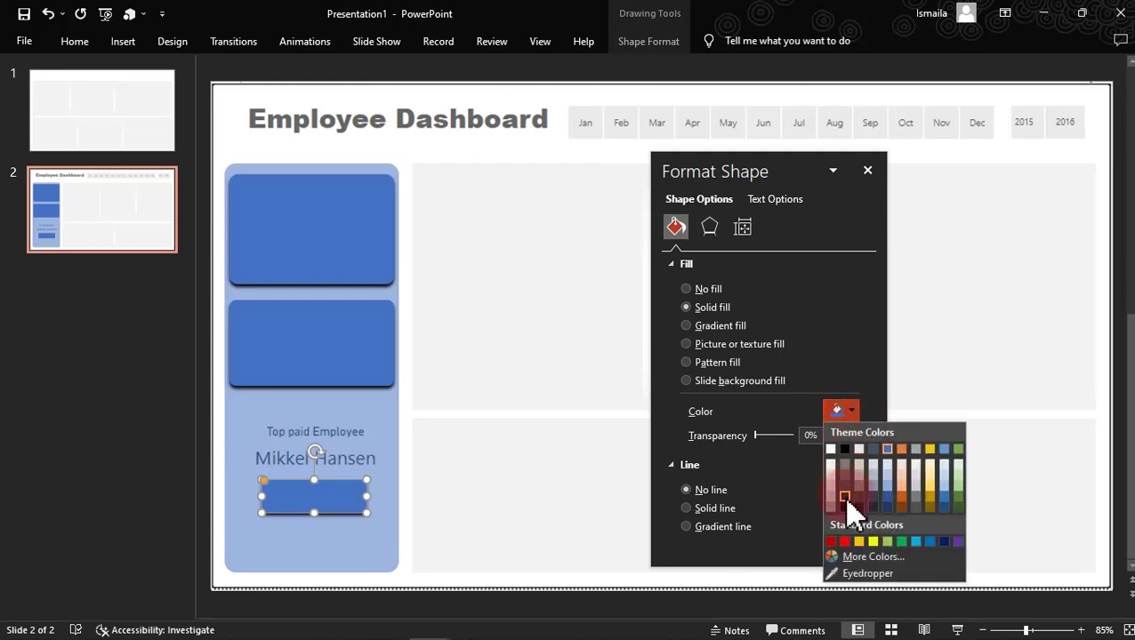
left_click(846, 500)
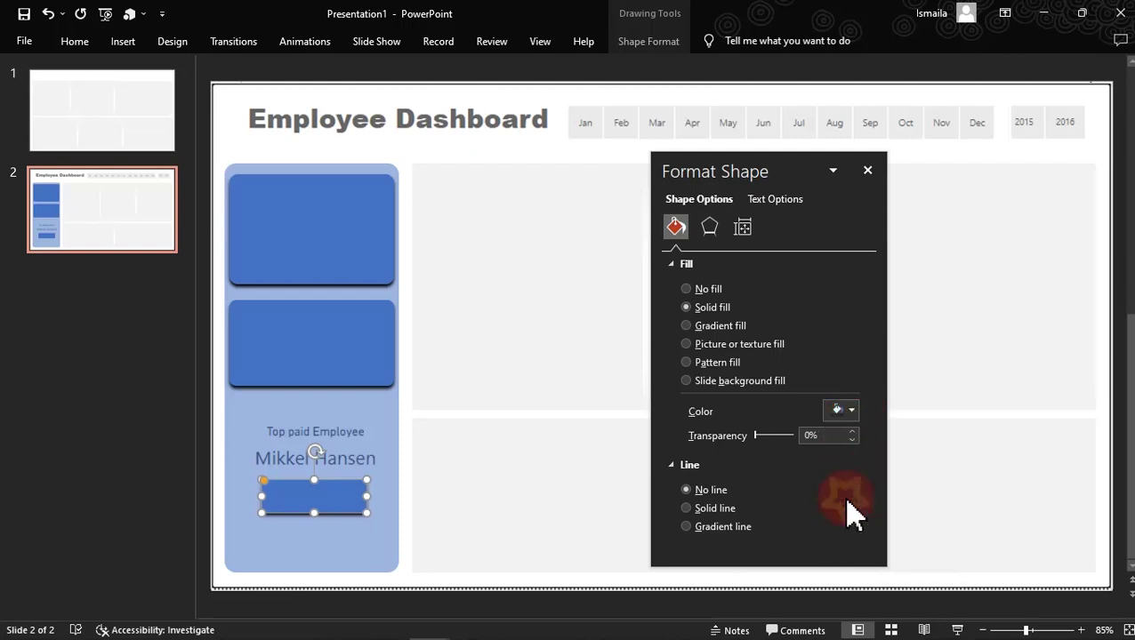
Give the bottom card a solid dark theme fill at 0% transparency.
left_click(246, 463)
left_click(841, 412)
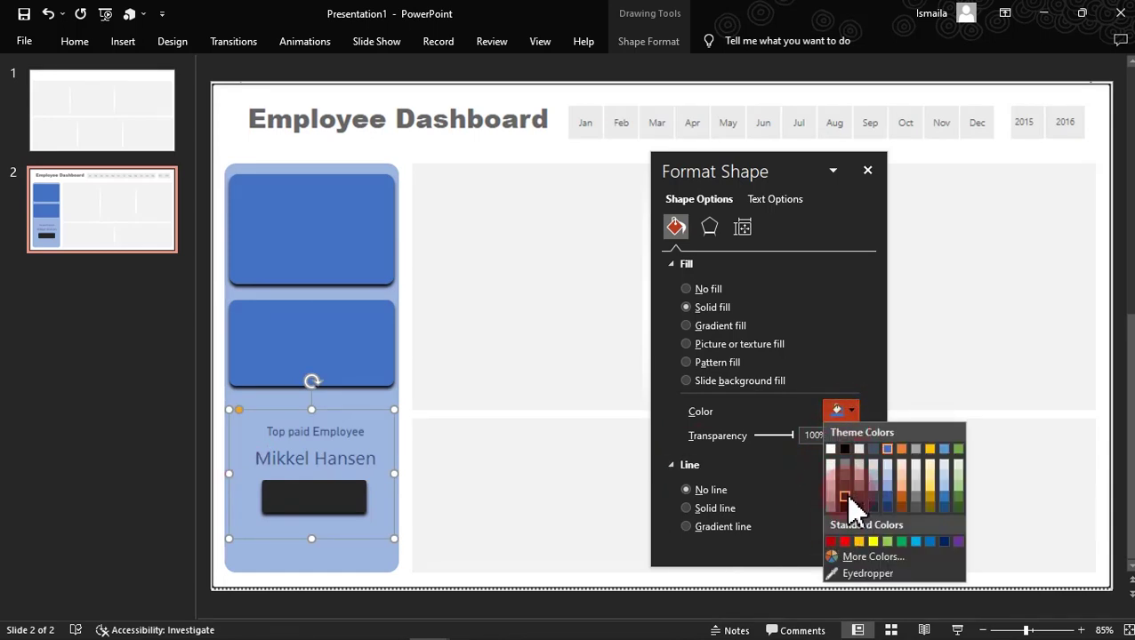
left_click(850, 508)
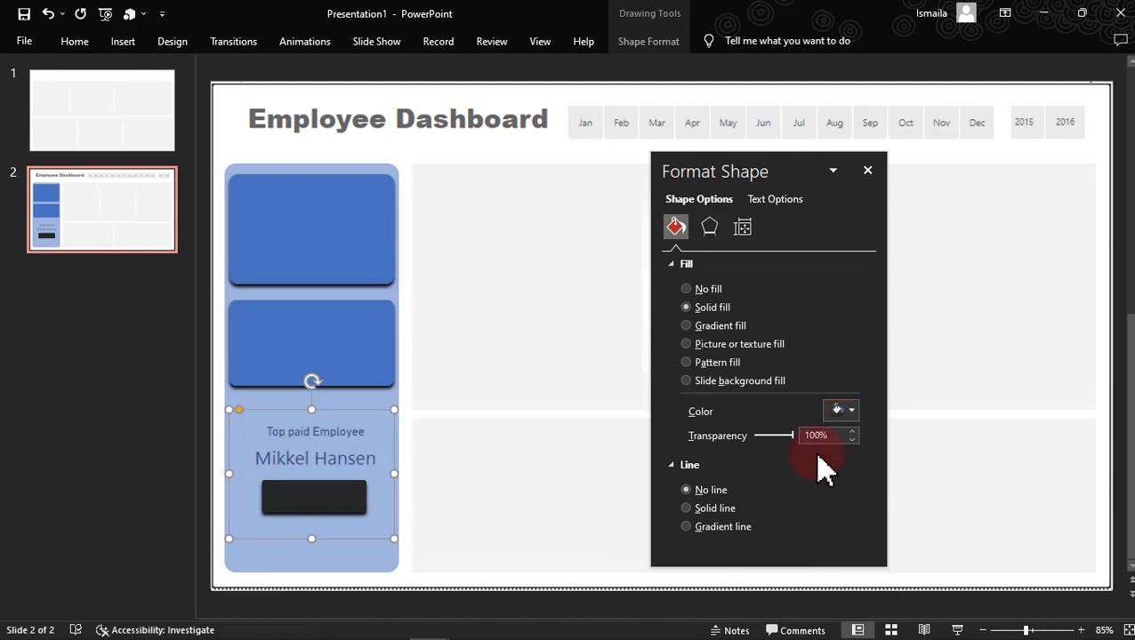
left_click_drag(794, 435, 713, 450)
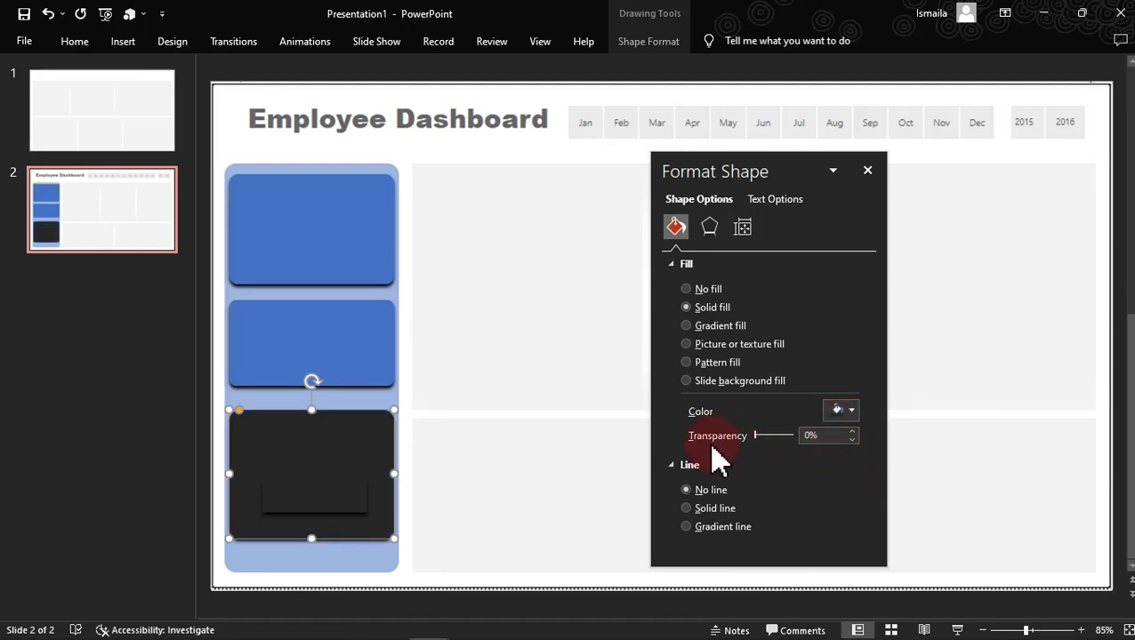
left_click(345, 561)
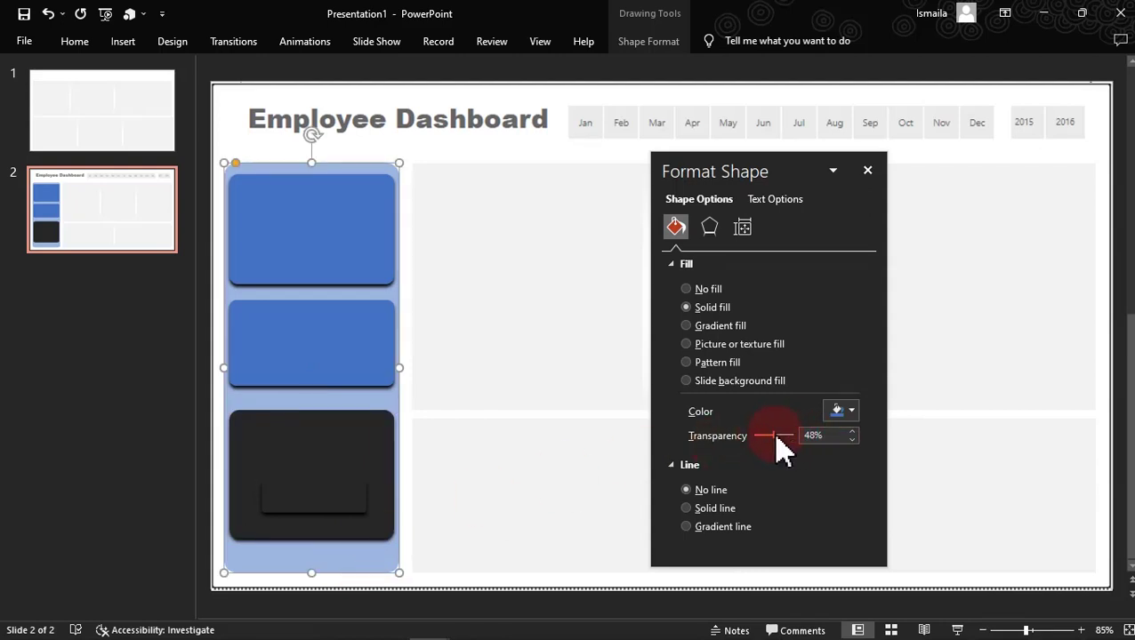
Make the backing panel fully opaque (0% transparency) with a dark fill color.
left_click_drag(781, 449, 735, 445)
left_click(851, 411)
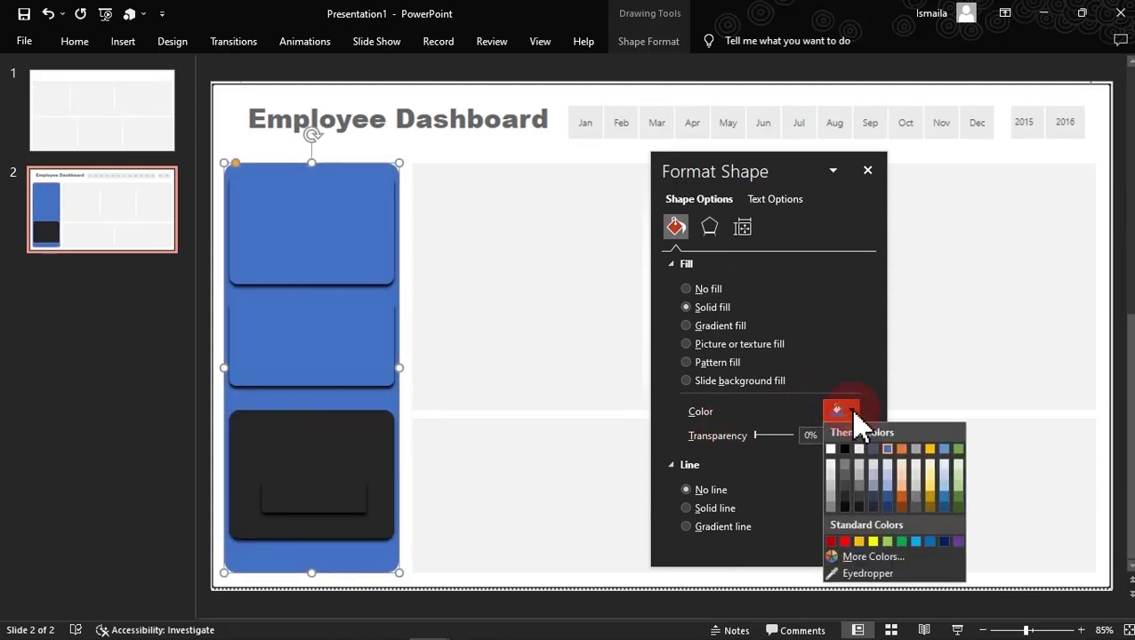
left_click(847, 500)
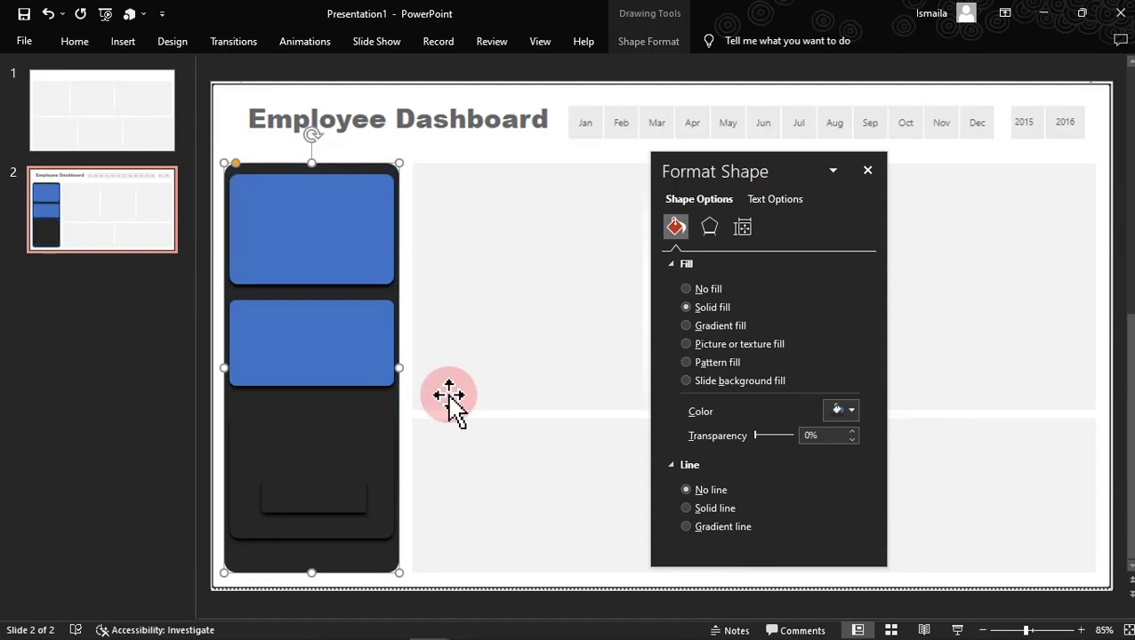
Fill the middle and top blue cards dark, then close the Format Shape pane.
left_click(345, 358)
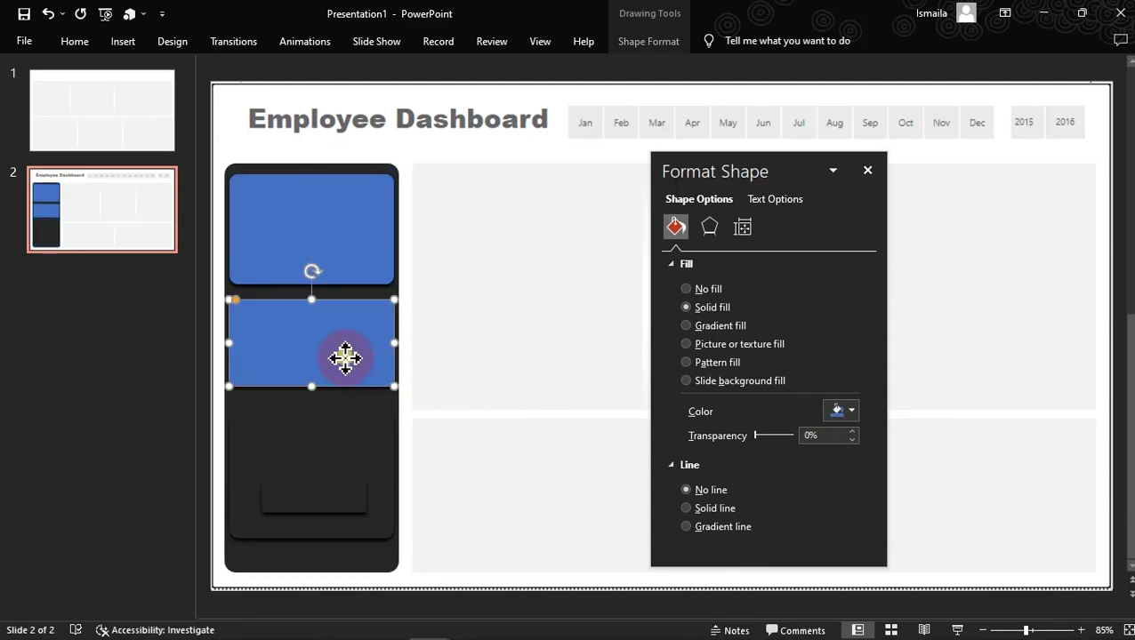
left_click(837, 414)
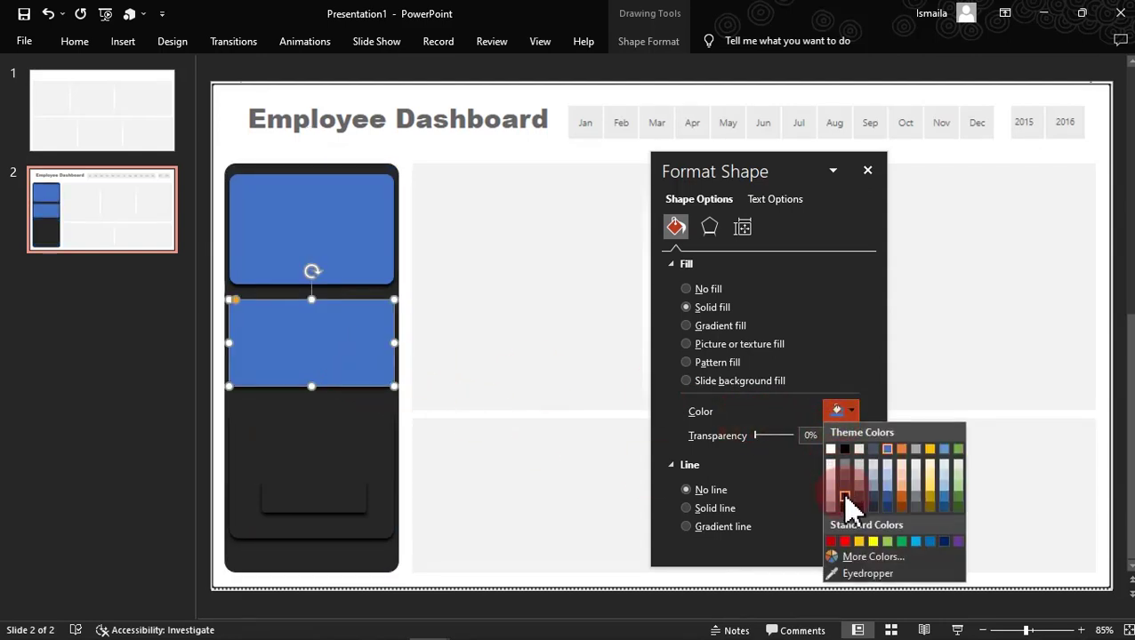
left_click(845, 498)
left_click(363, 258)
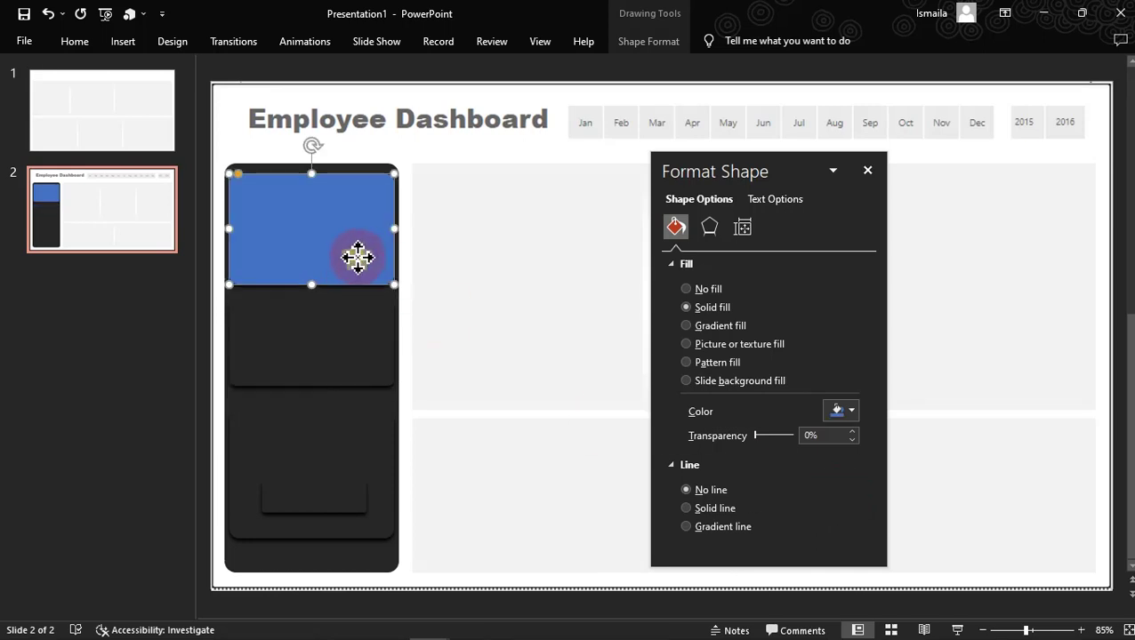
left_click(855, 411)
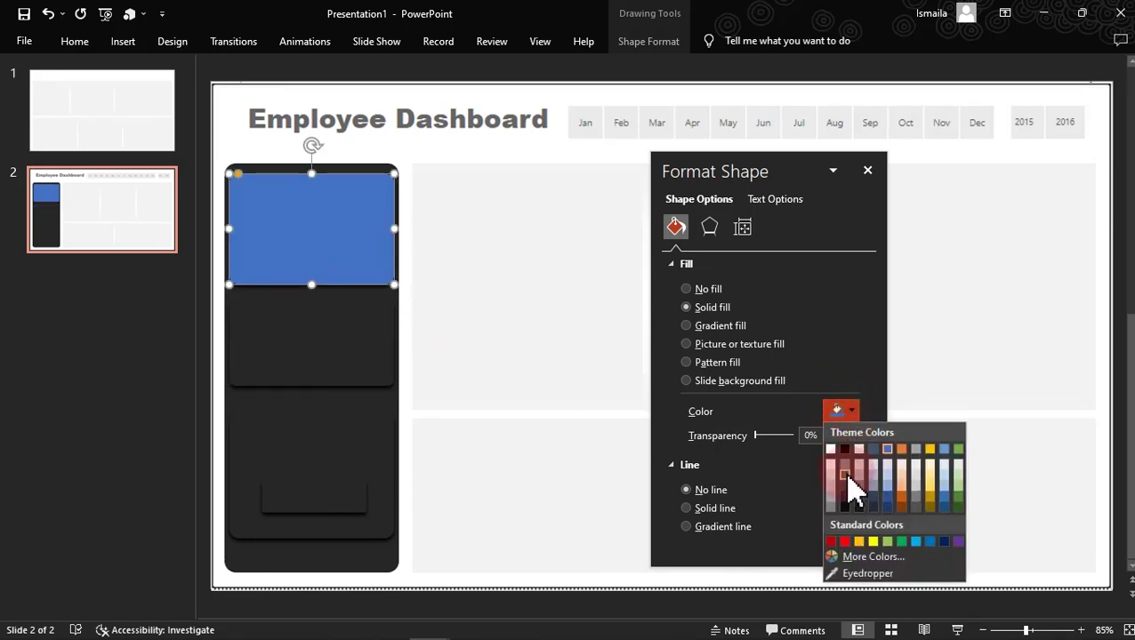
left_click(845, 498)
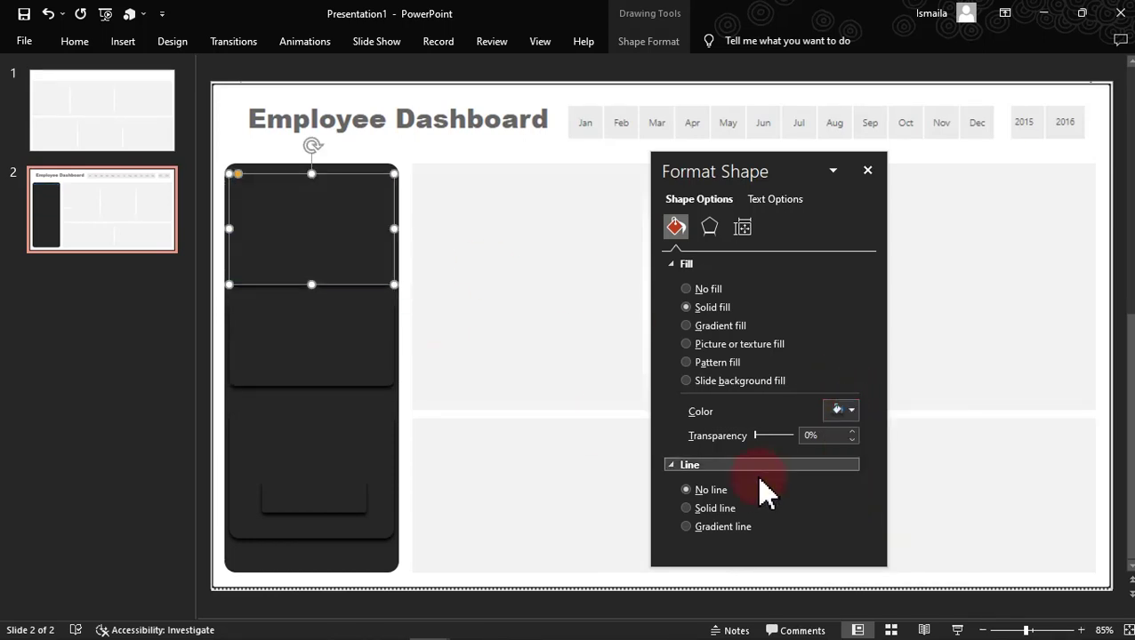
left_click(598, 351)
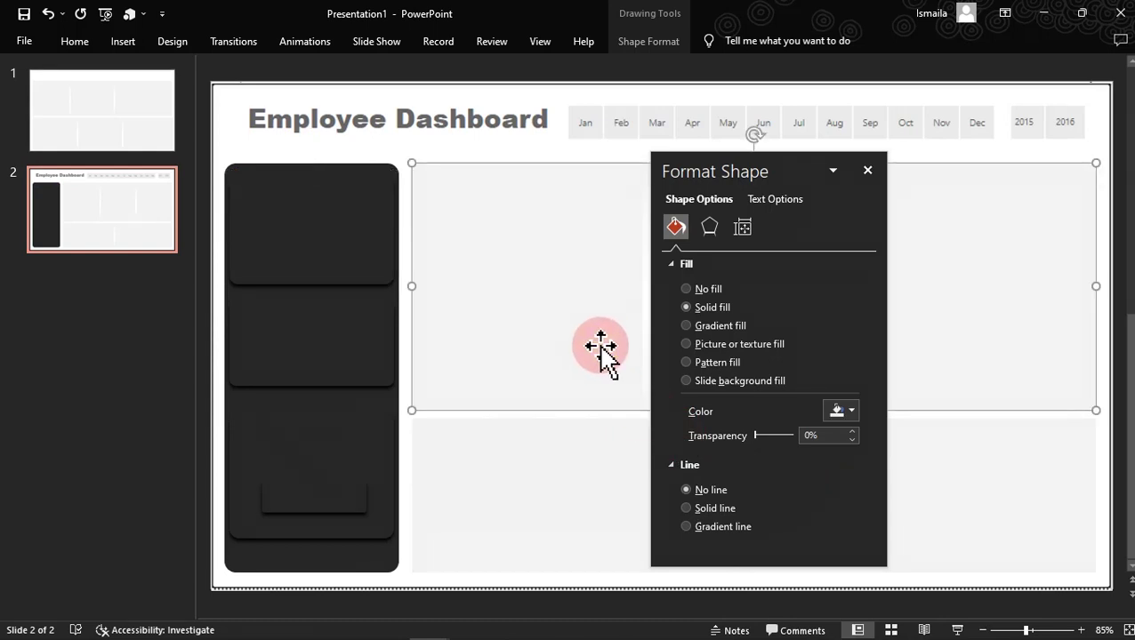
left_click(868, 170)
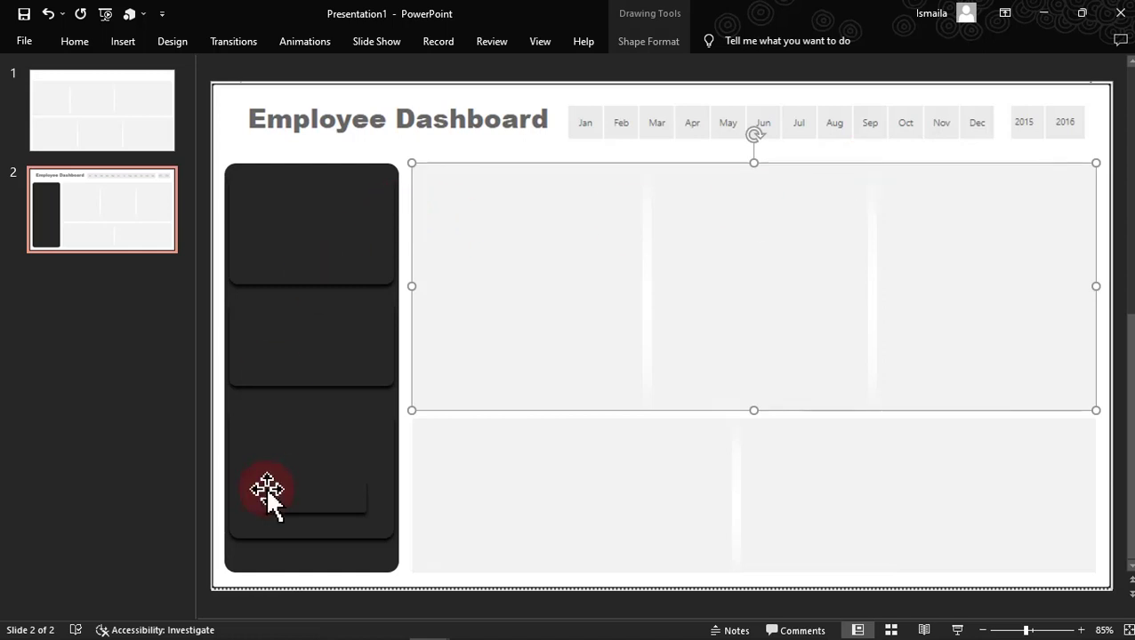
left_click(351, 244)
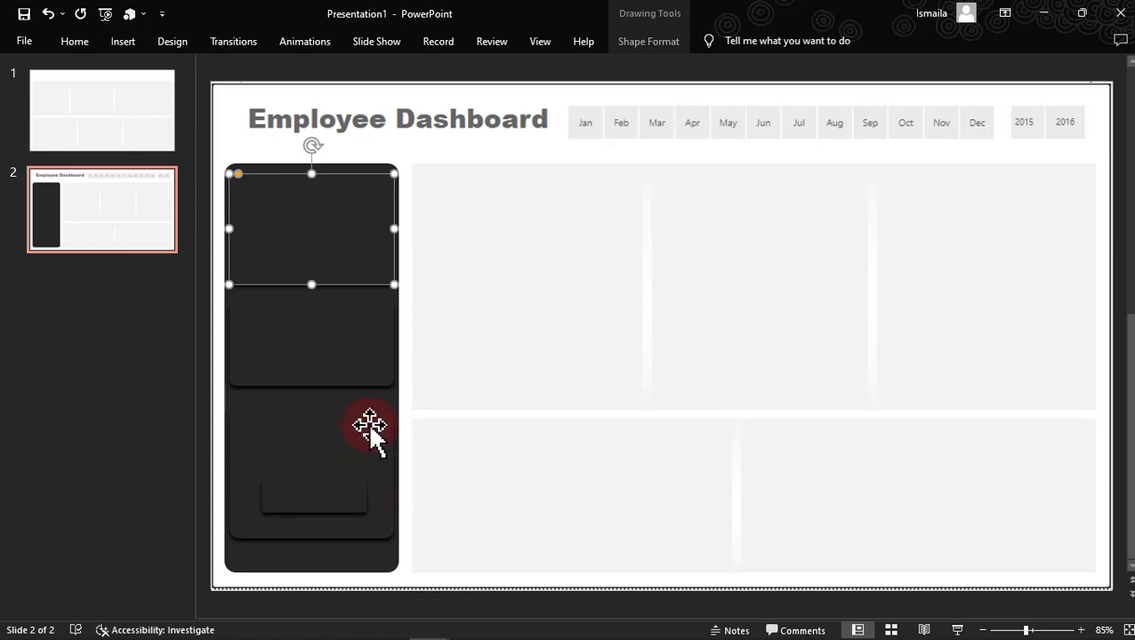
Give the top card a lighter dark-gray fill via Format Shape.
right_click(313, 223)
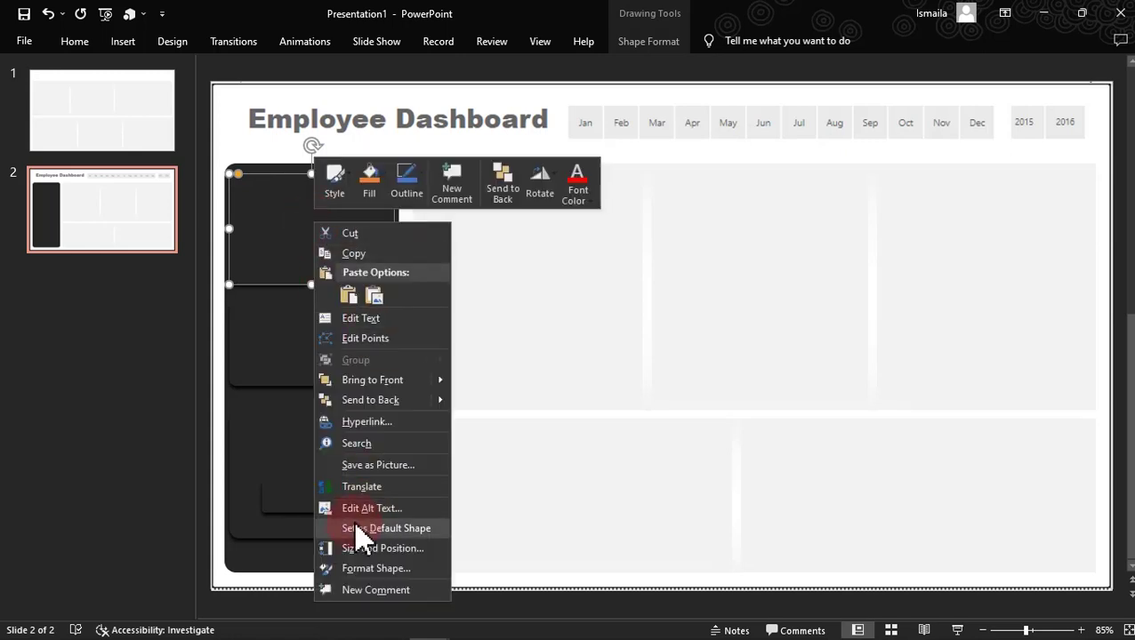
left_click(378, 570)
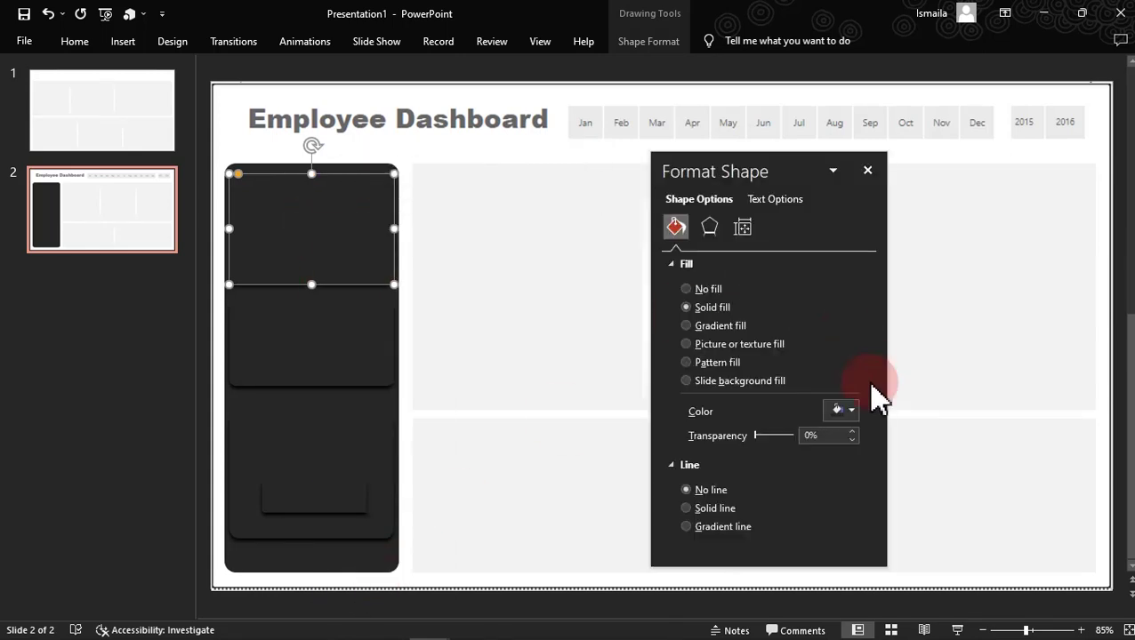
left_click(850, 414)
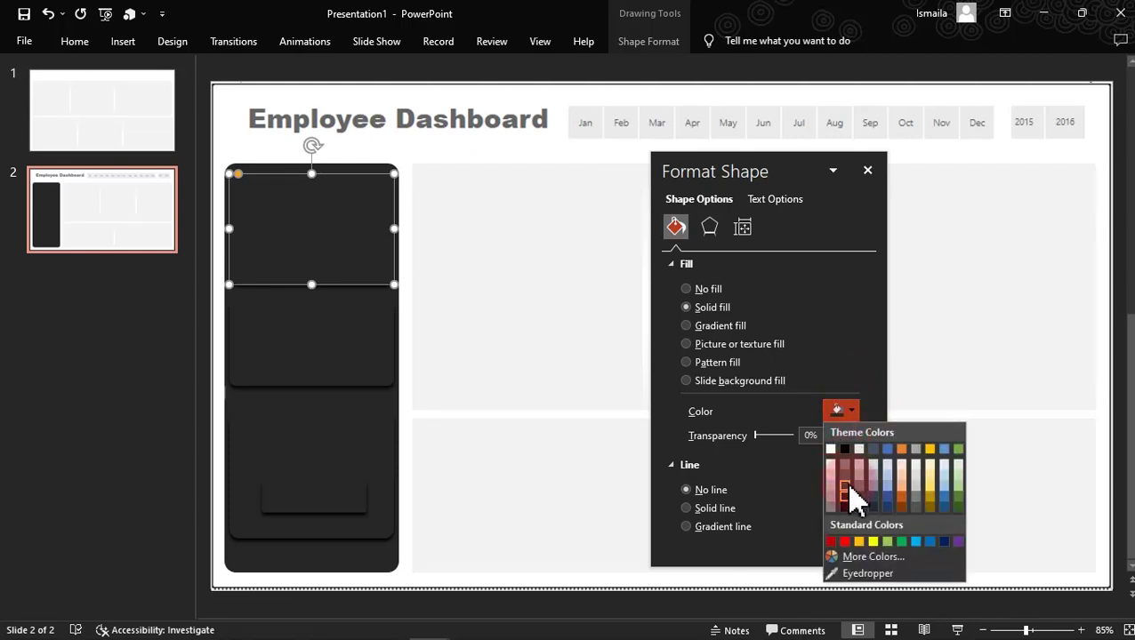
left_click(847, 490)
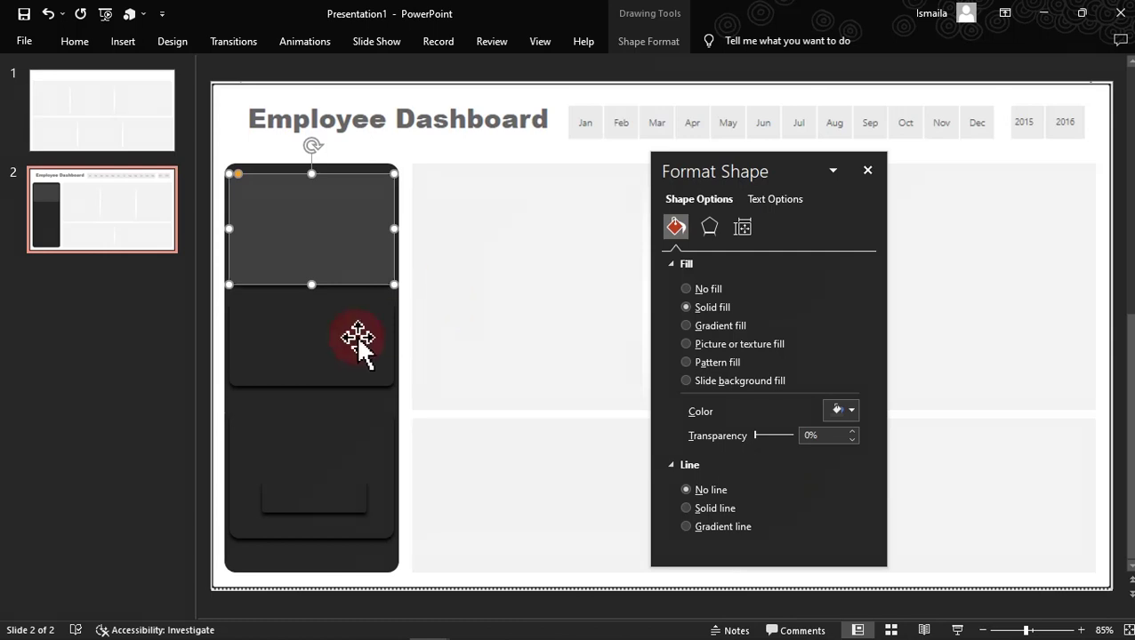
Format Painter the top card's gray fill onto the second and third cards, inner rectangle and panel.
left_click(80, 45)
left_click(56, 107)
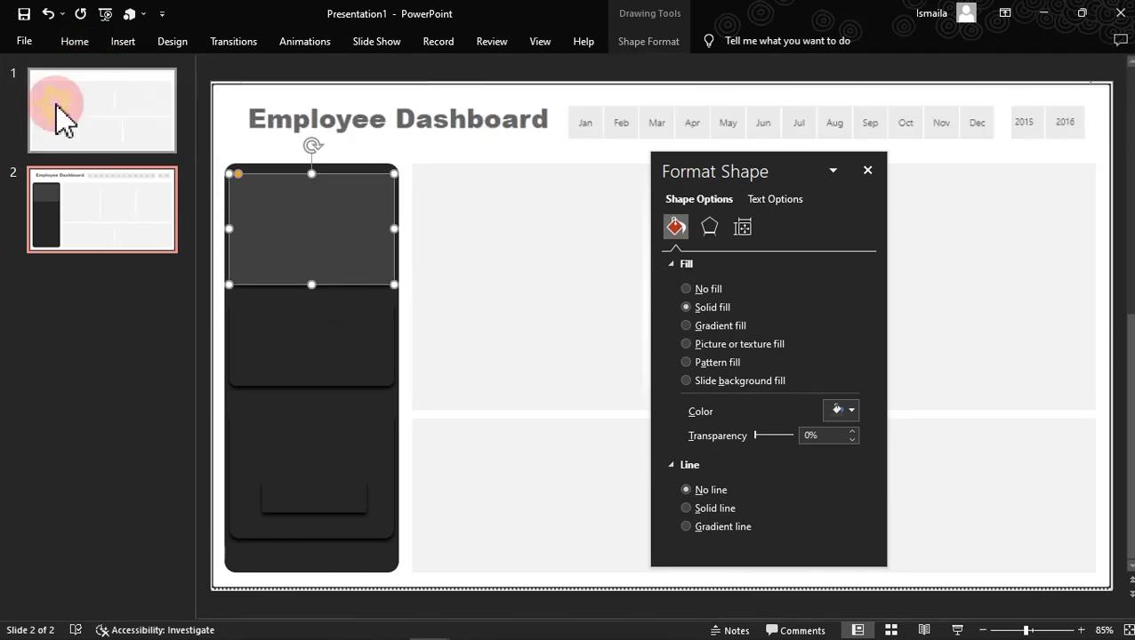
left_click(316, 327)
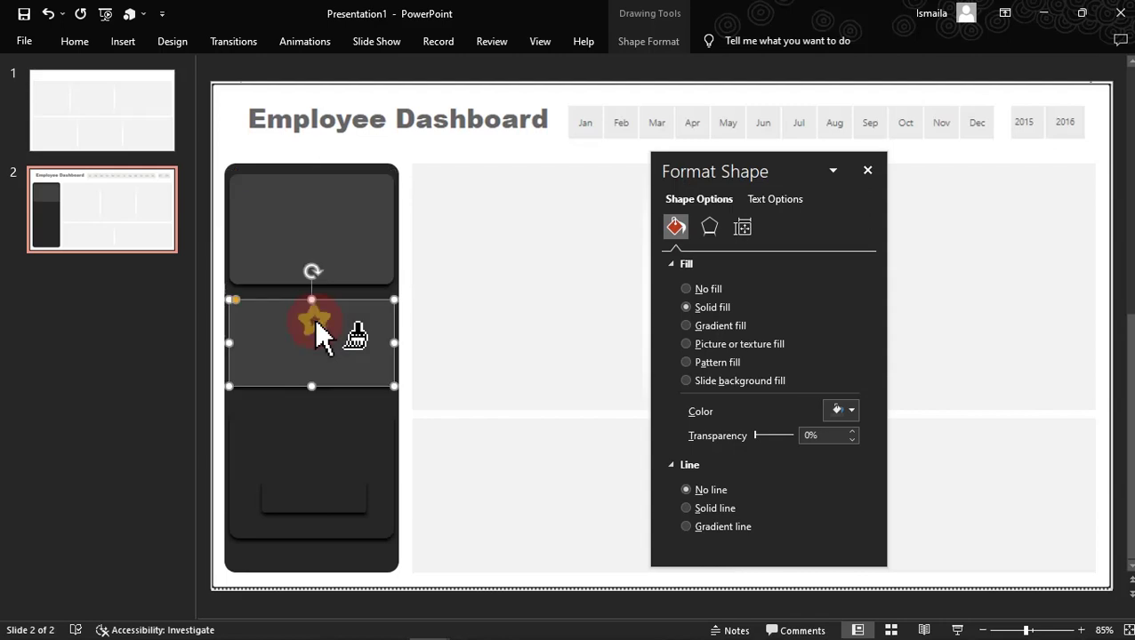
left_click(352, 456)
left_click(340, 507)
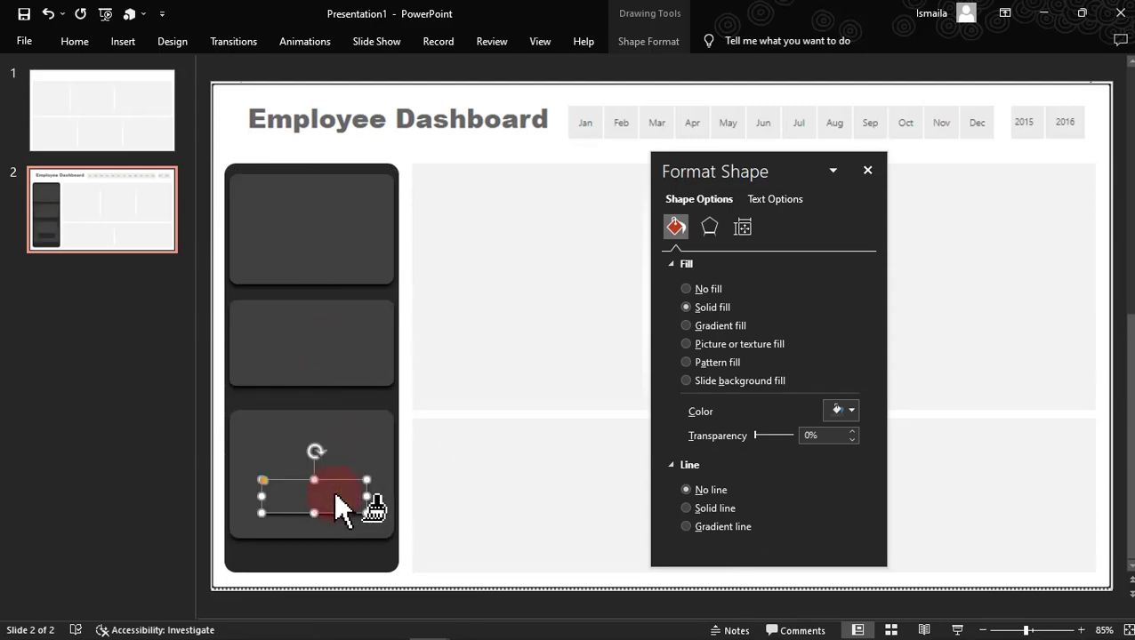
left_click(345, 561)
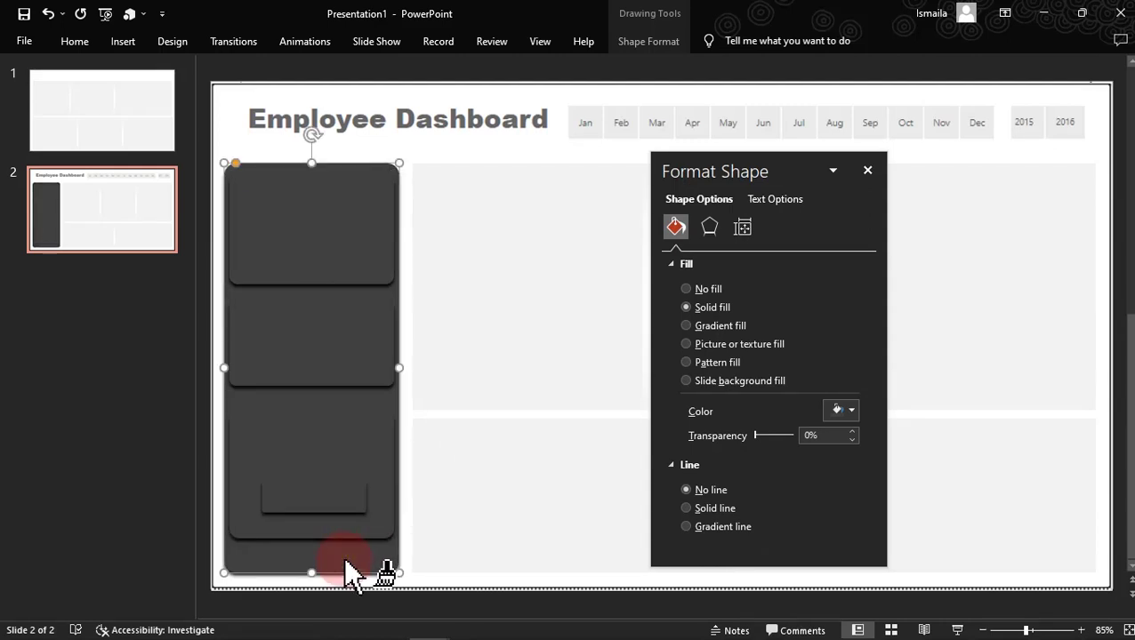
left_click(349, 567)
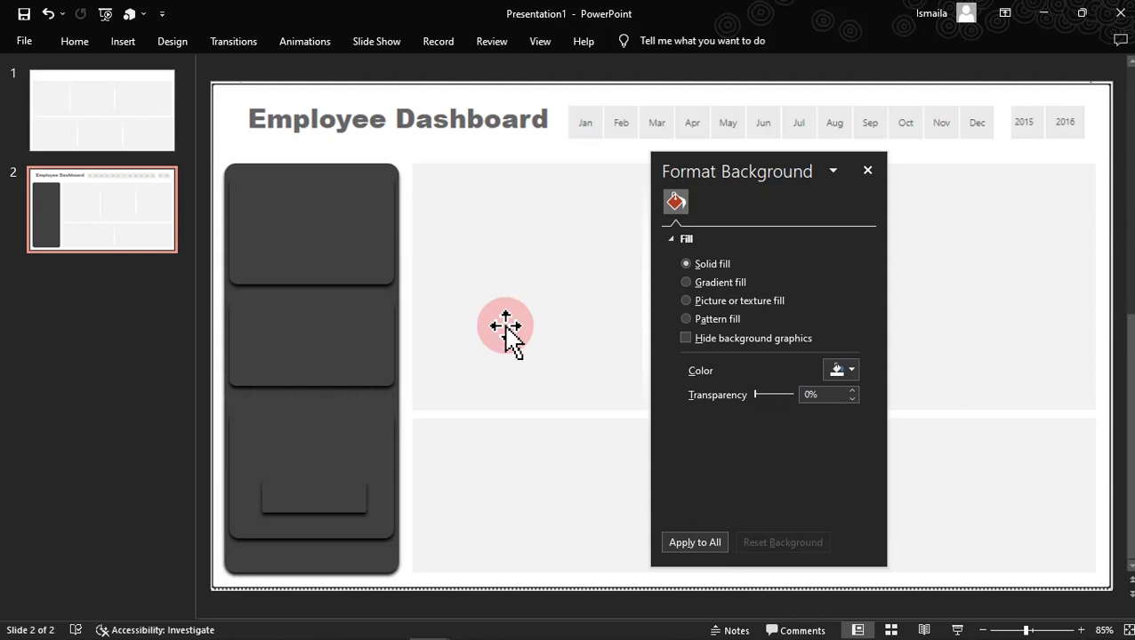
Close the Format Picture pane and drag the upper light-gray rectangle up toward the title.
left_click(498, 132)
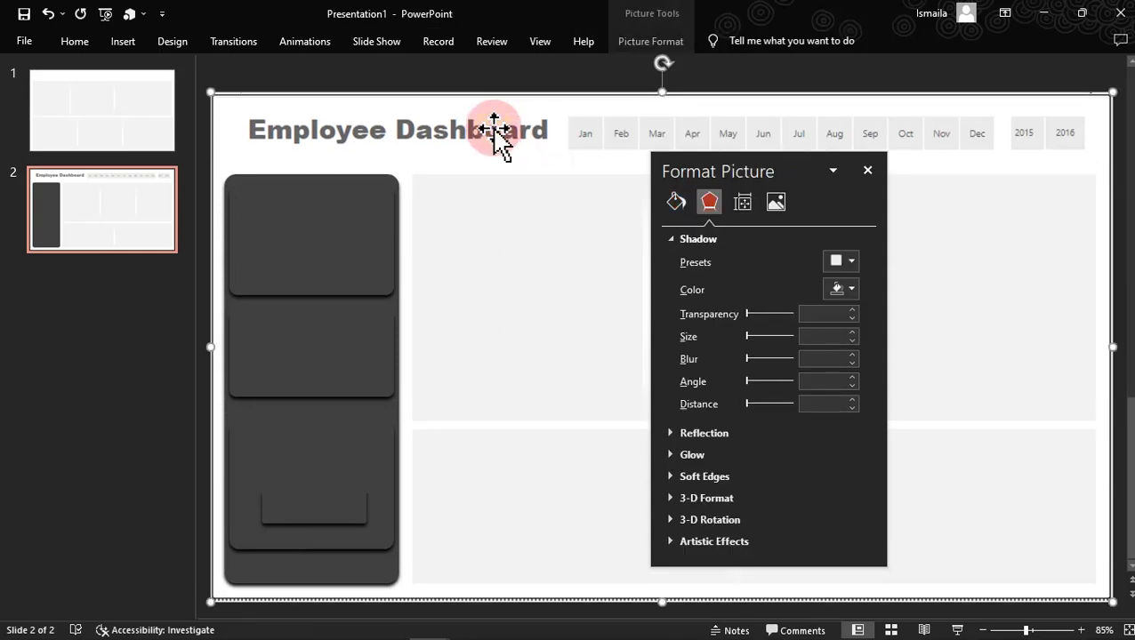
left_click(876, 178)
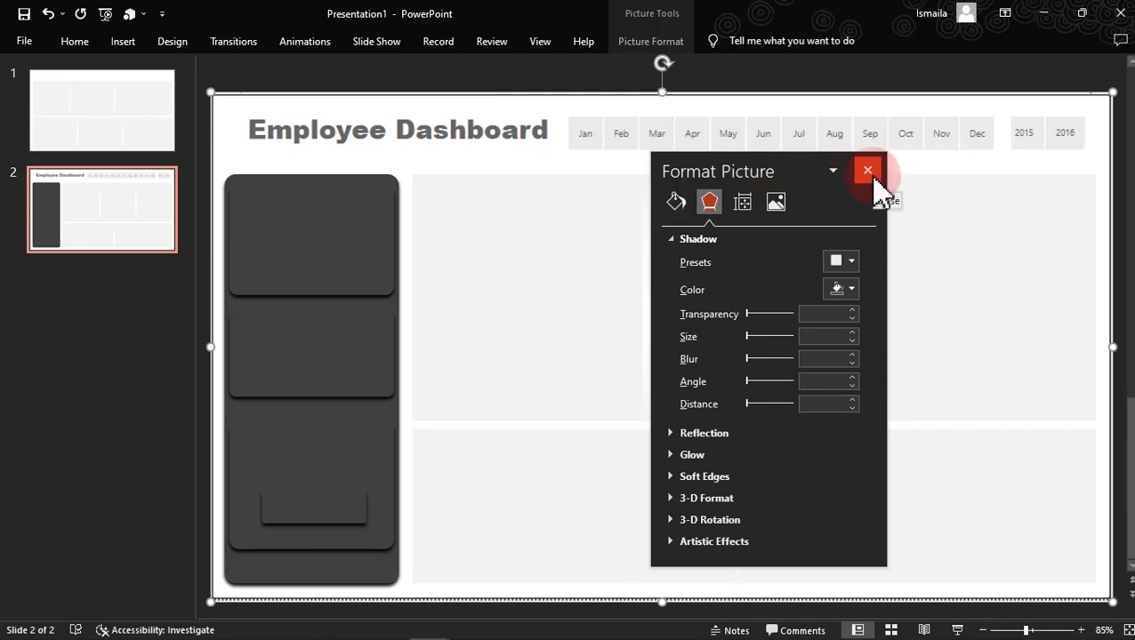
left_click(797, 169)
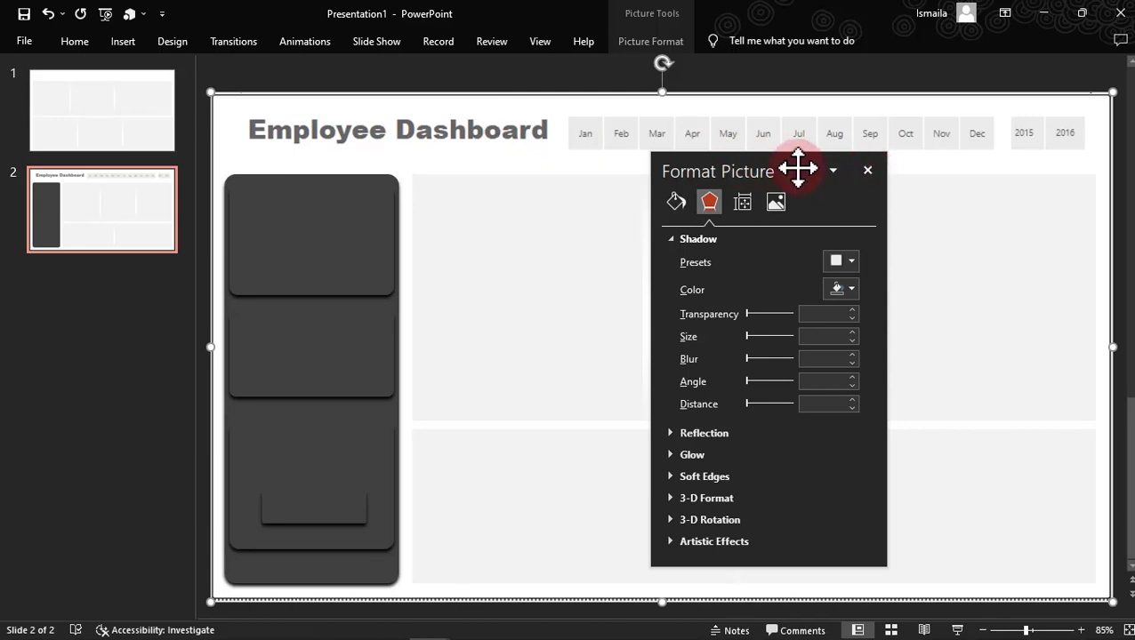
left_click(868, 170)
left_click(773, 234)
left_click_drag(772, 234, 572, 160)
Widen the light-gray rectangle to the slide's right edge and seat it flush along the top.
left_click_drag(910, 222, 1094, 212)
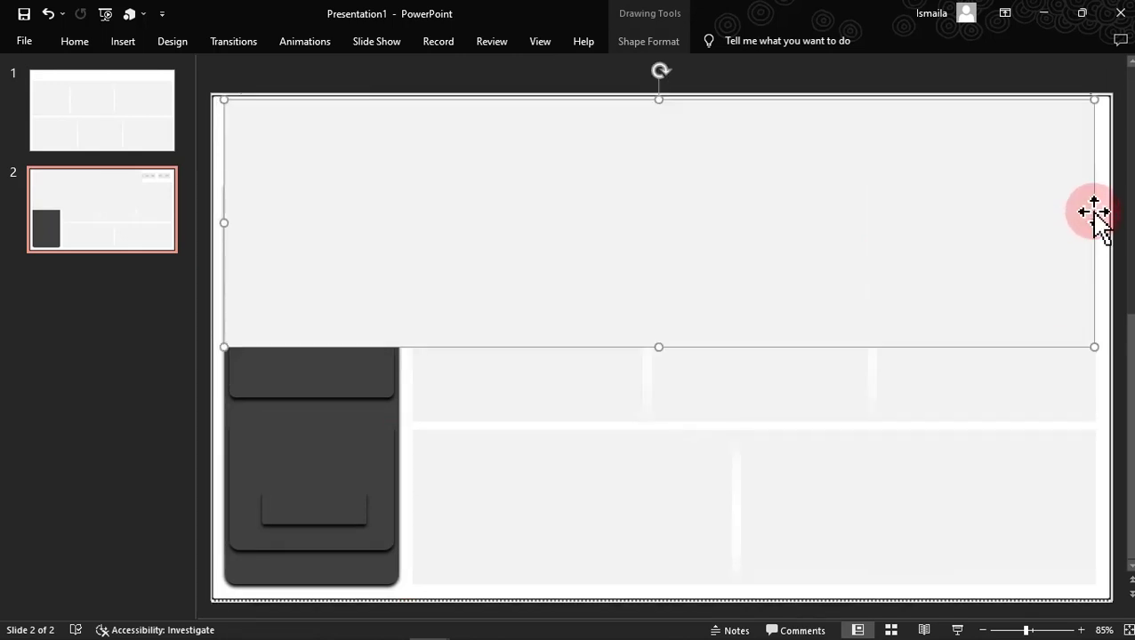
left_click_drag(666, 234, 668, 210)
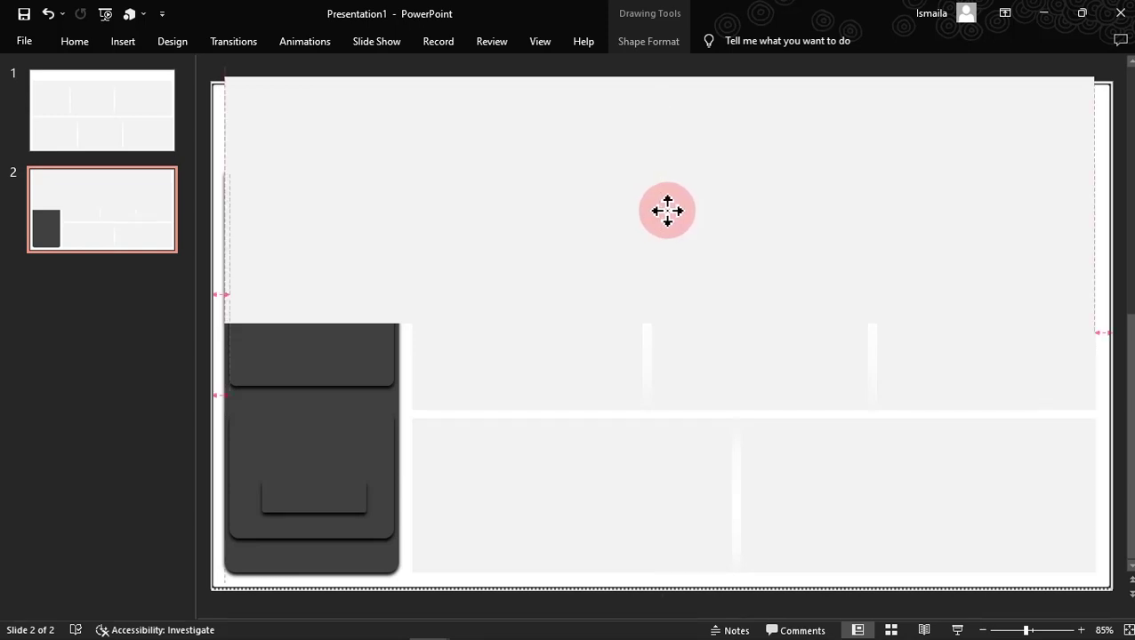
left_click_drag(667, 211, 666, 217)
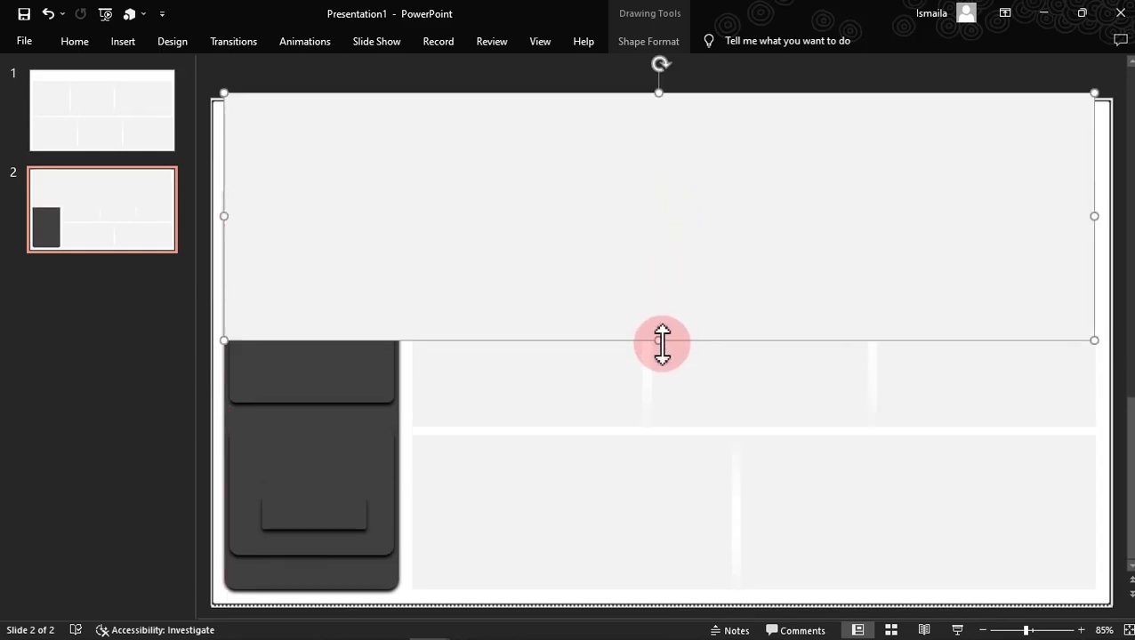
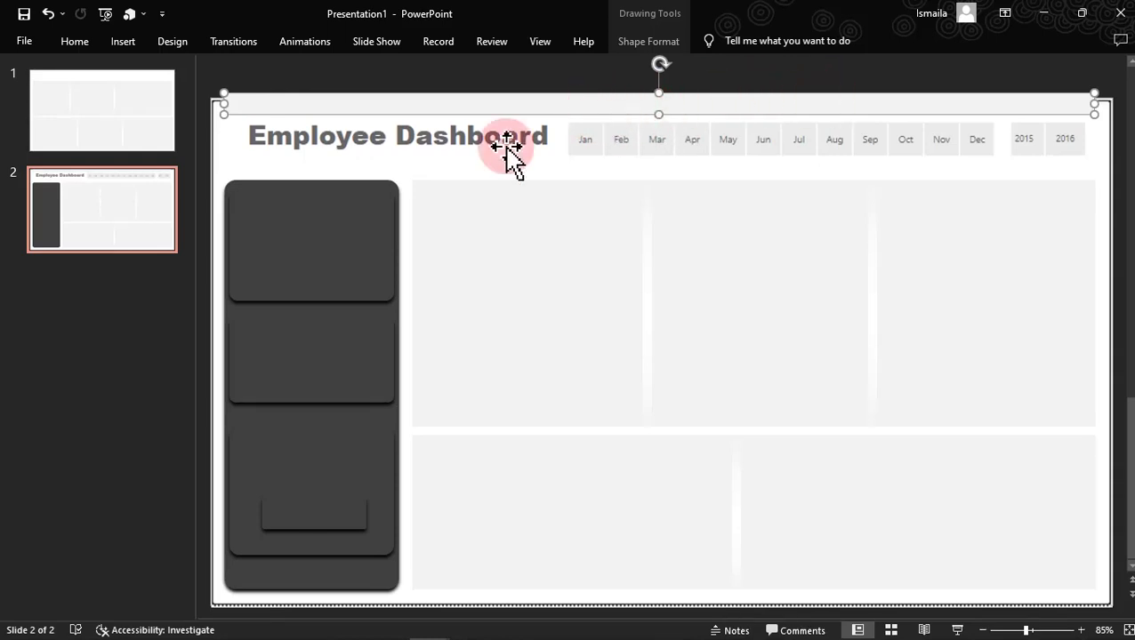
Save just the current Employee Dashboard slide as a GIF file named 03 in the Sales Dashboard folder.
left_click(30, 44)
left_click(61, 402)
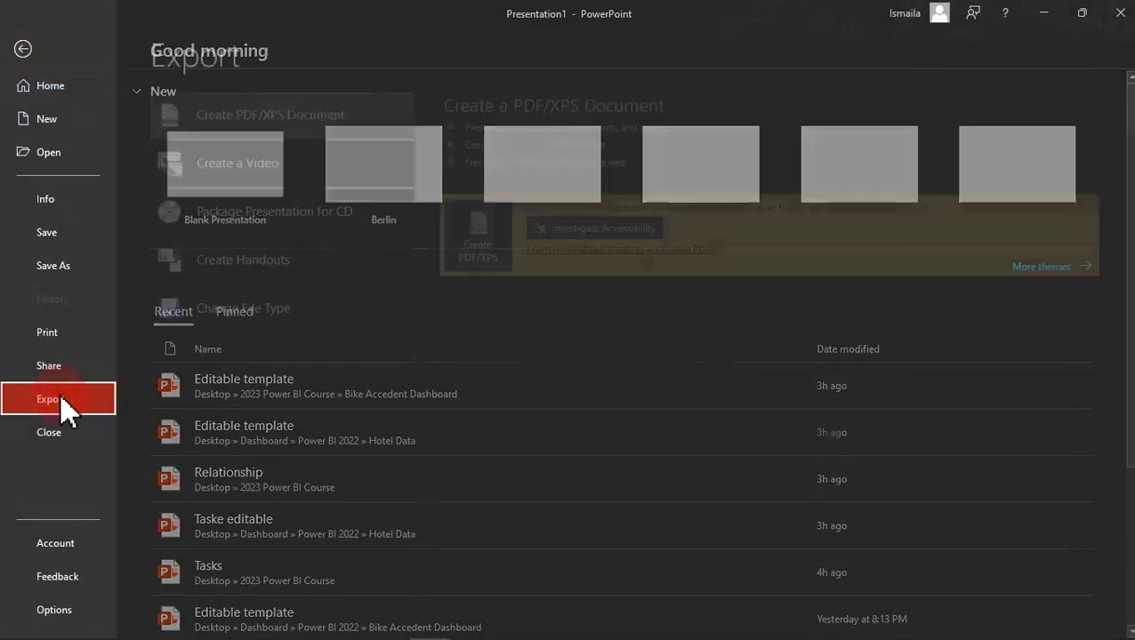
left_click(325, 325)
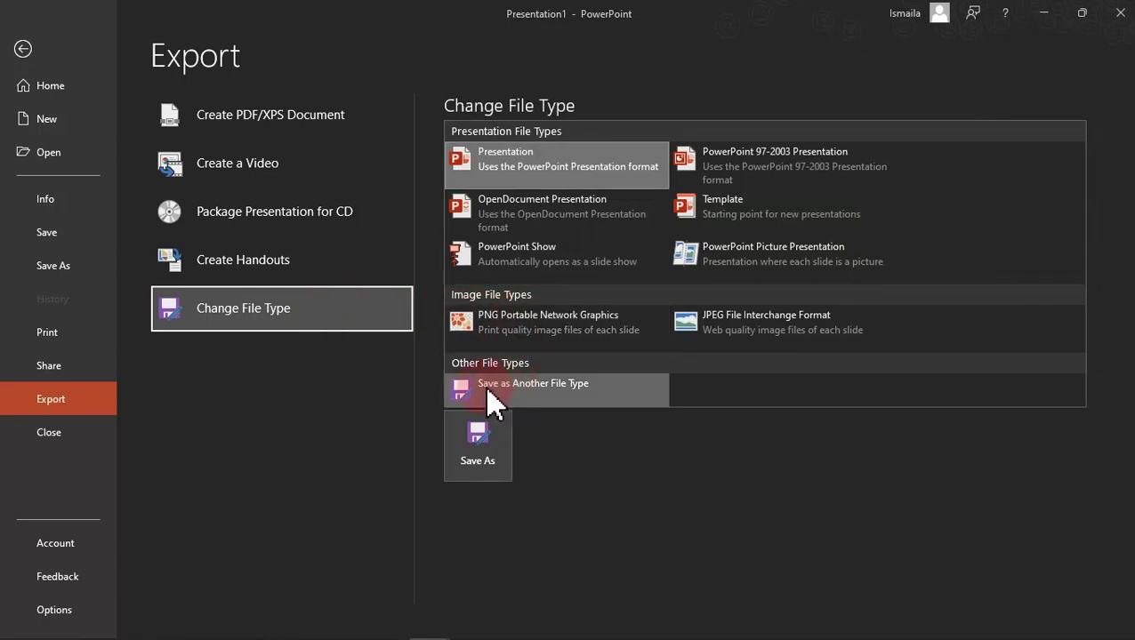
double_click(528, 392)
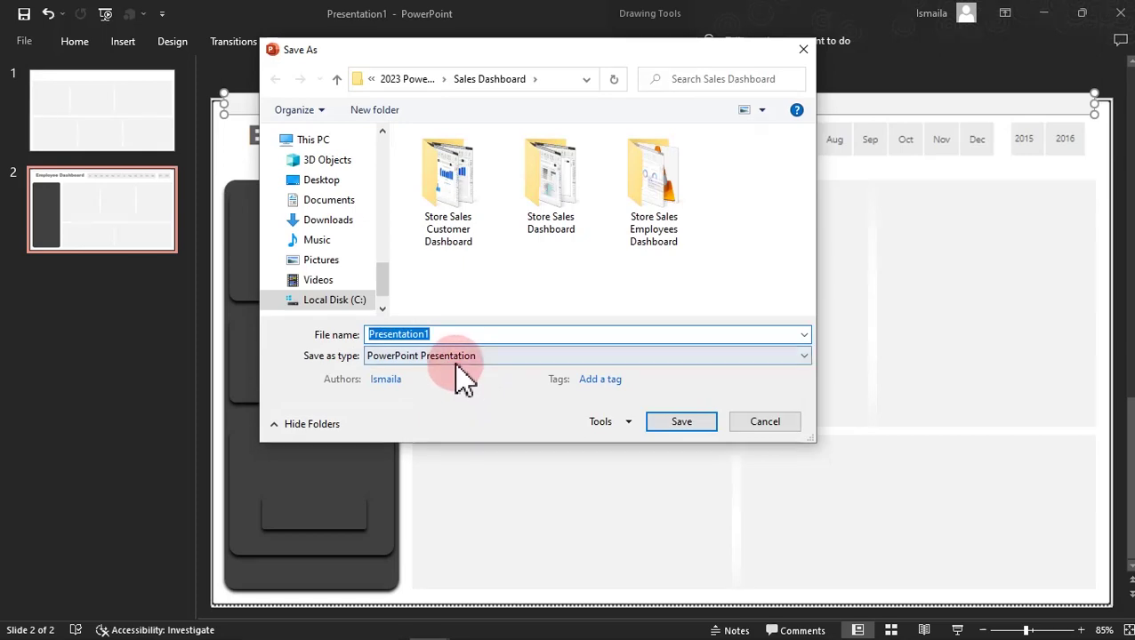
left_click(463, 359)
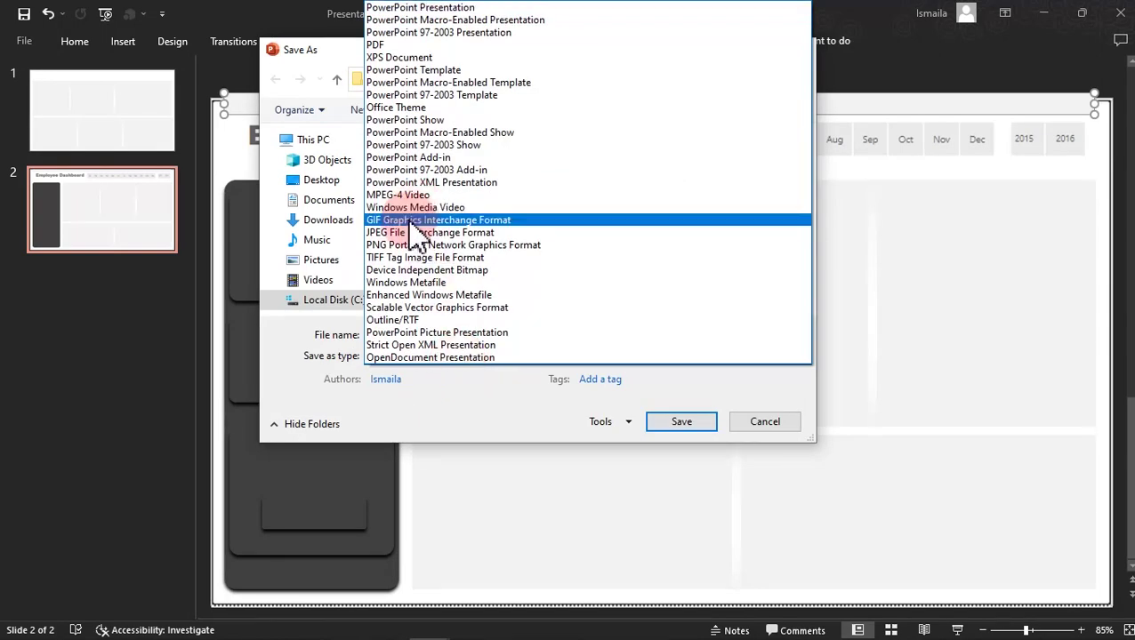
left_click(410, 223)
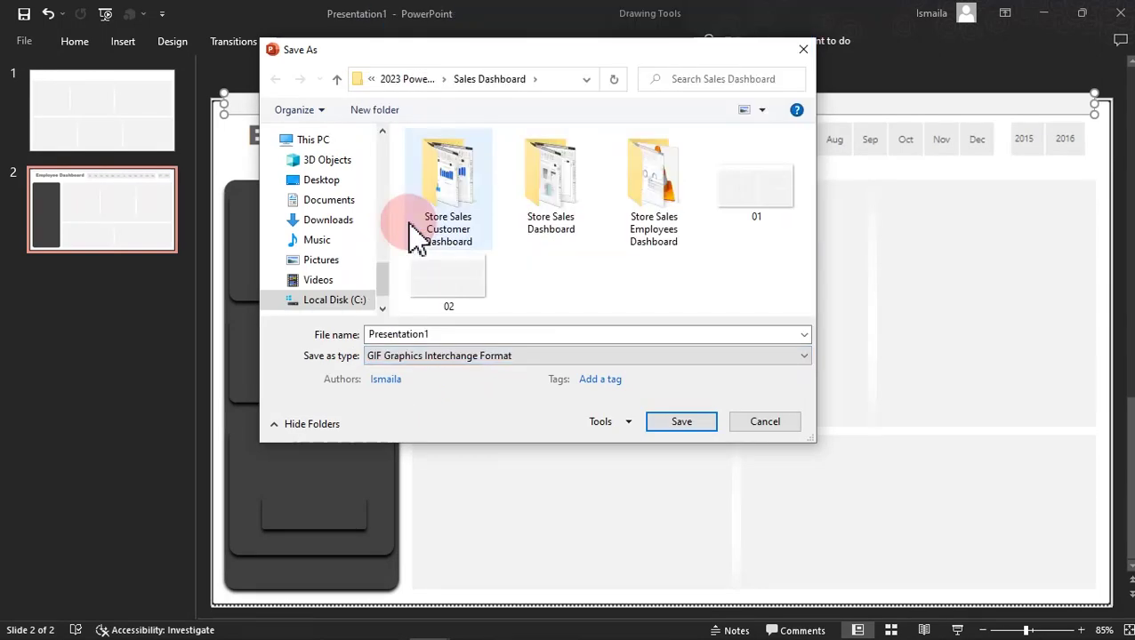
double_click(467, 334)
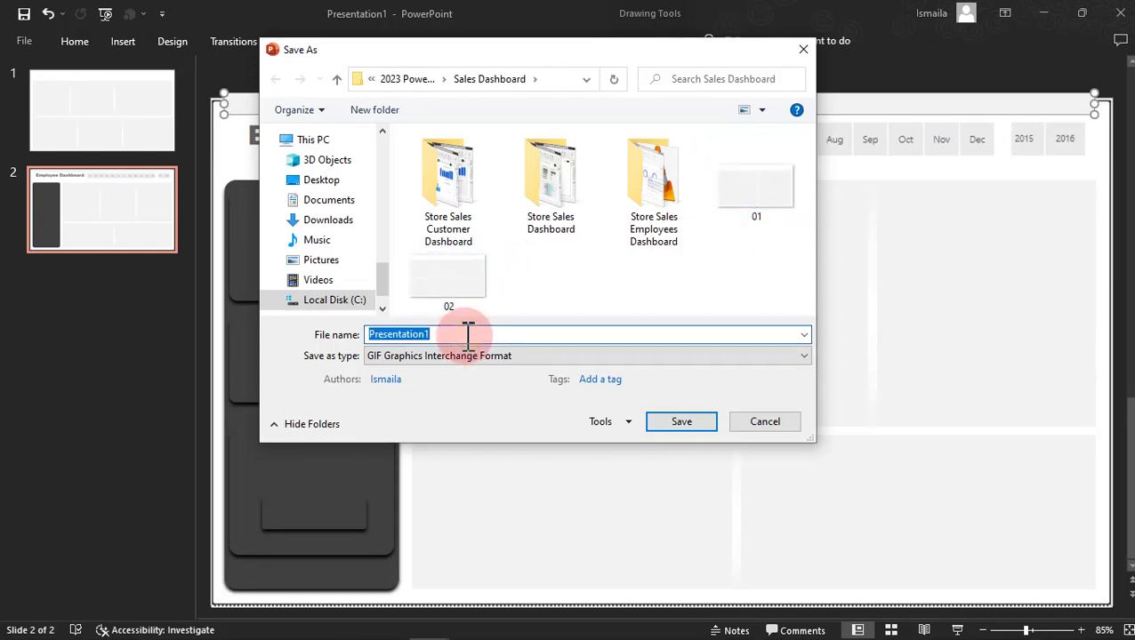
type("03")
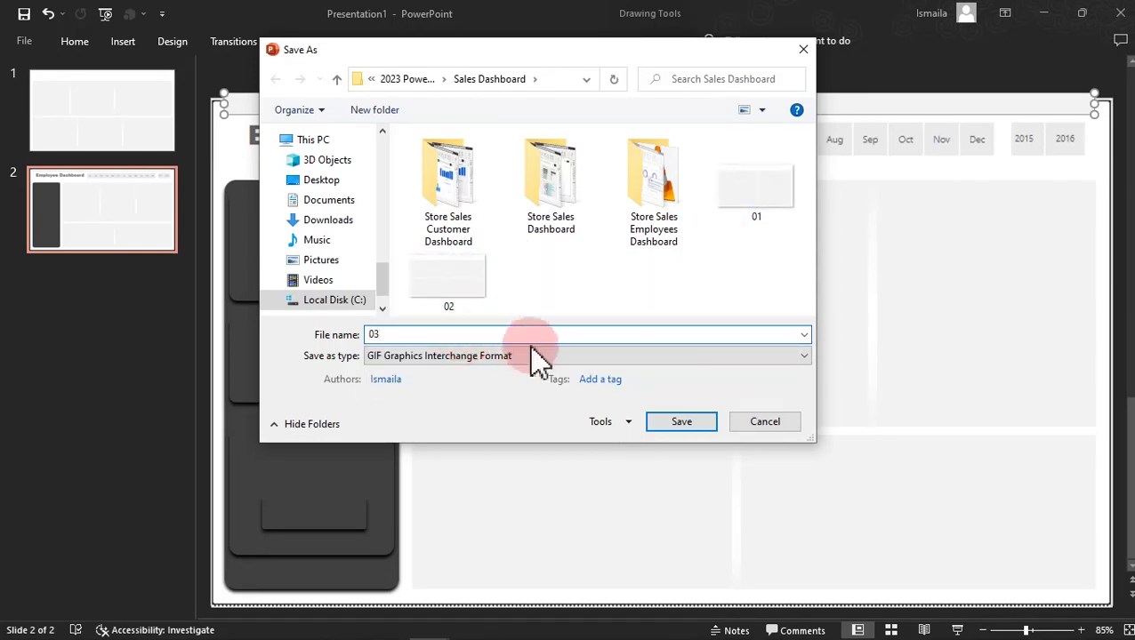
left_click(682, 429)
left_click(579, 382)
mouse_move(343, 627)
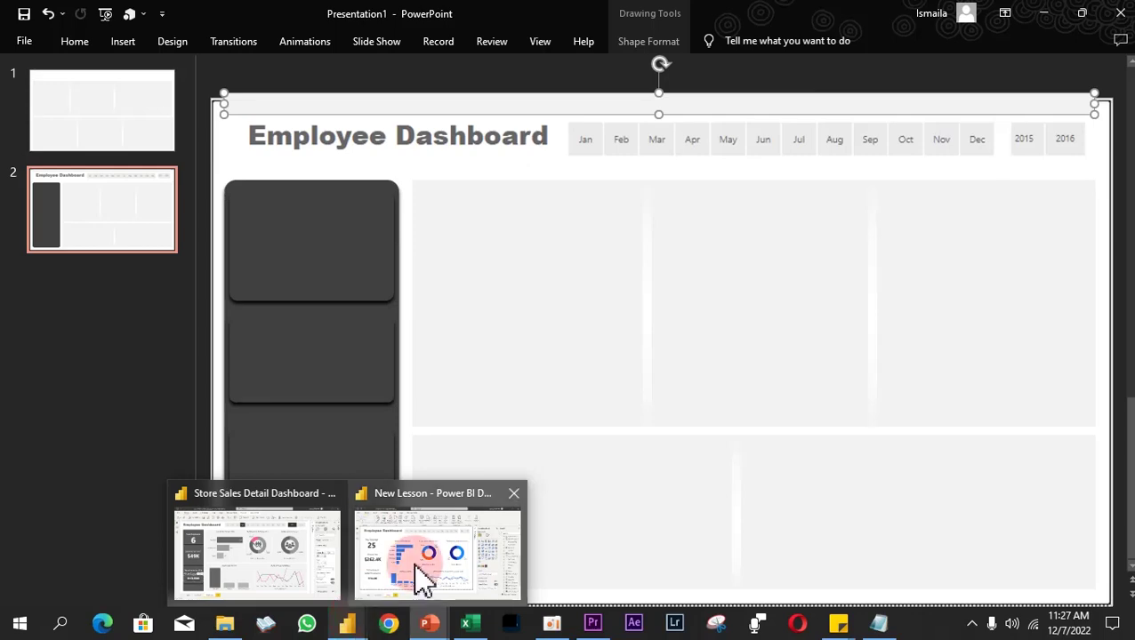
Set 03.gif as the report page's canvas background at 0% transparency.
left_click(413, 577)
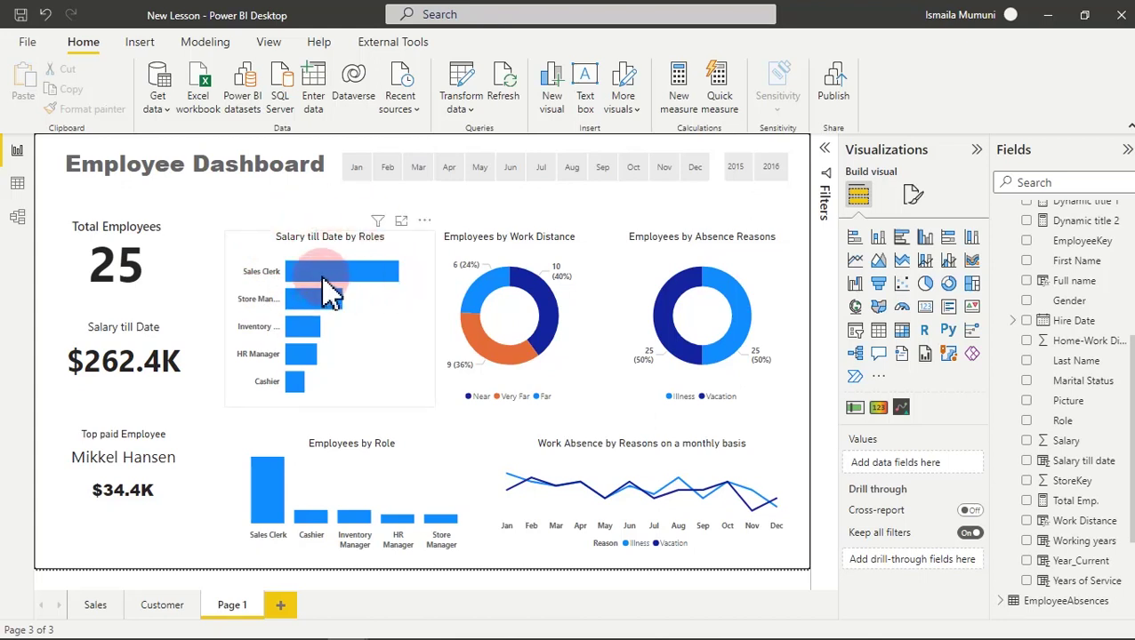
mouse_move(329, 289)
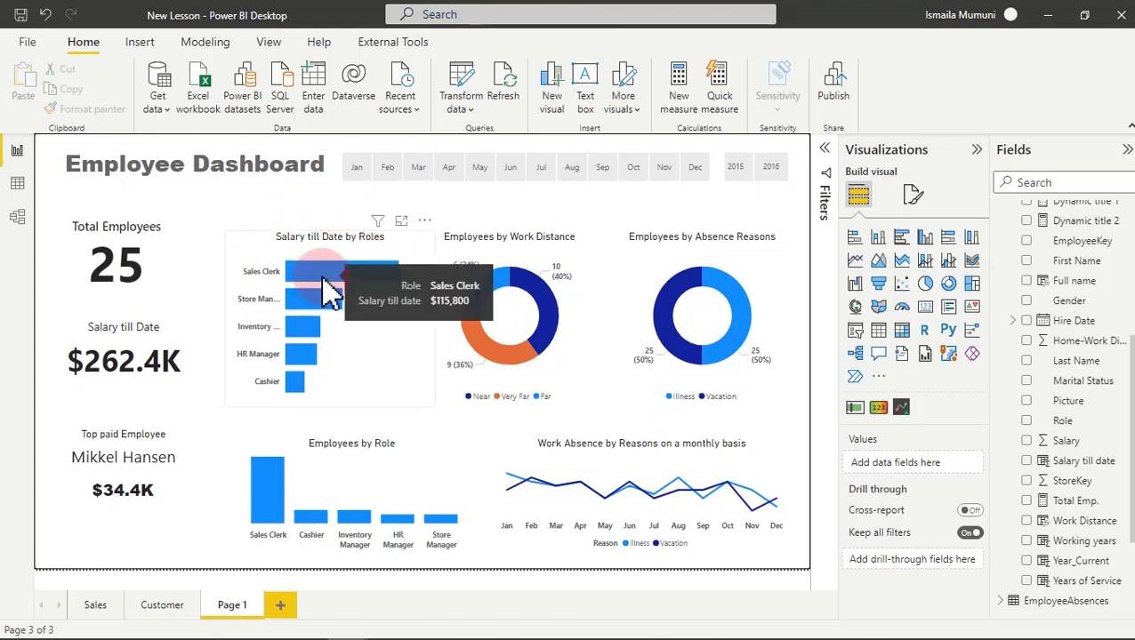
left_click(913, 197)
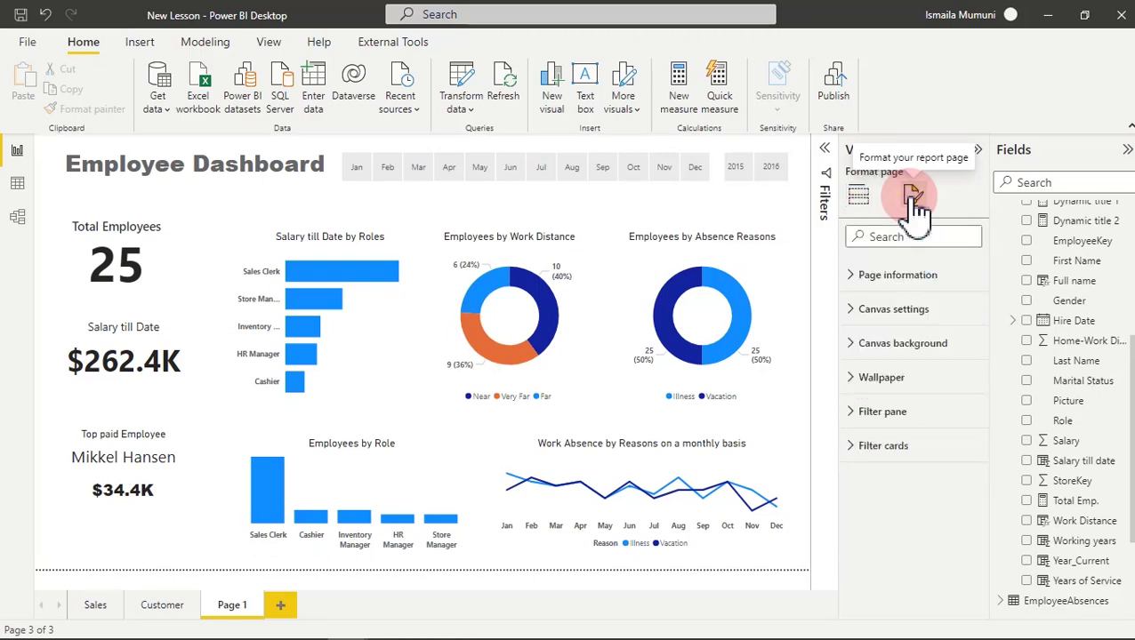
left_click(898, 347)
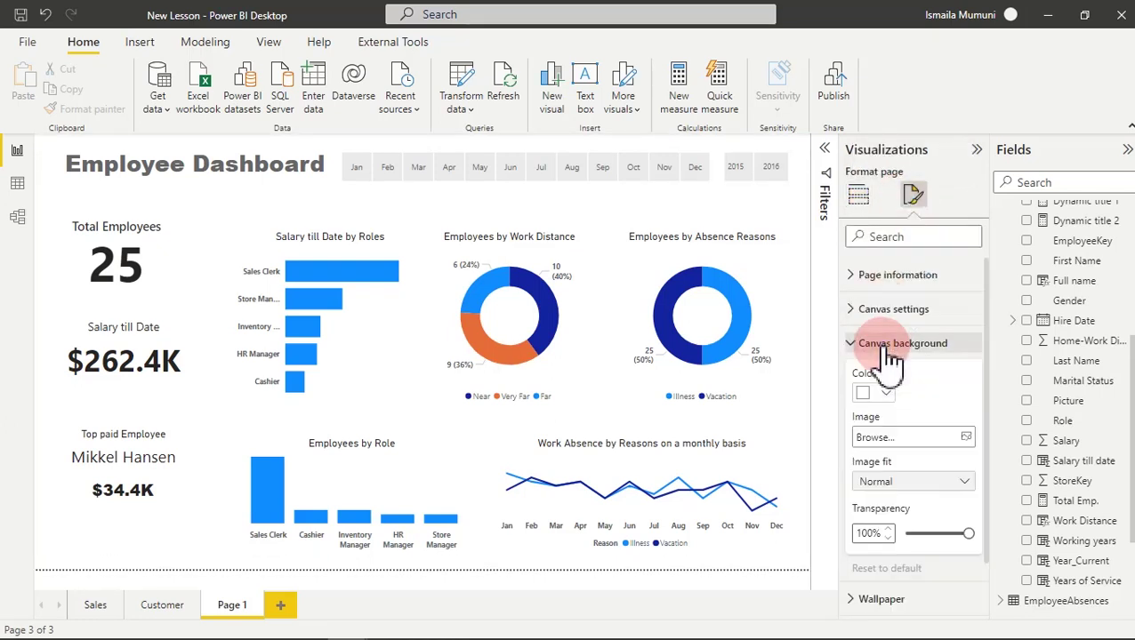
left_click_drag(969, 533, 879, 534)
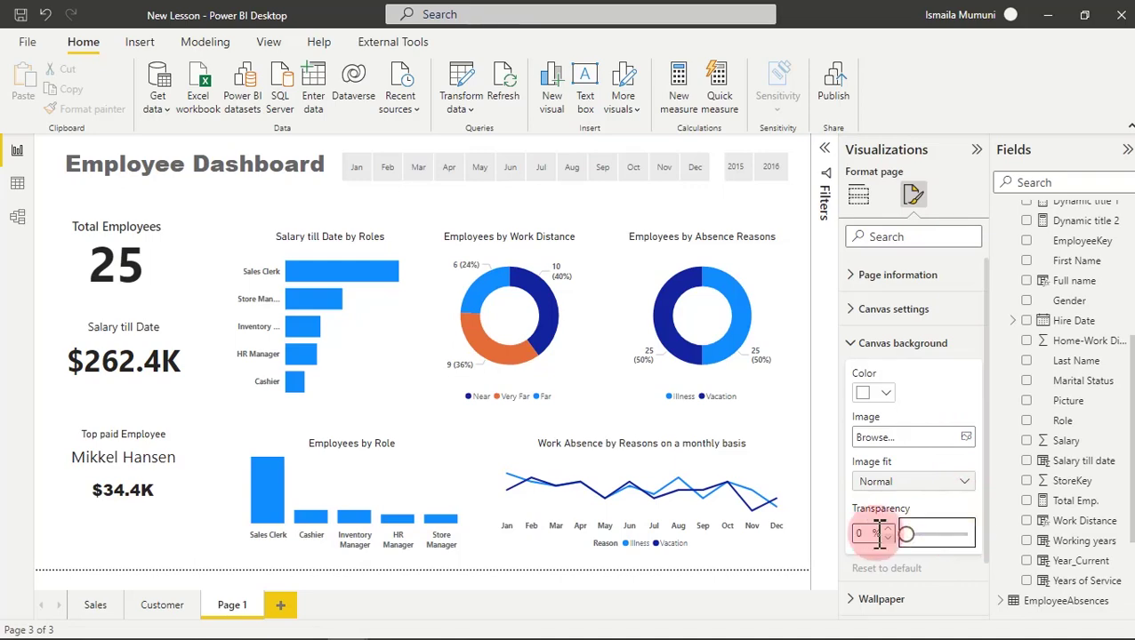
left_click(965, 438)
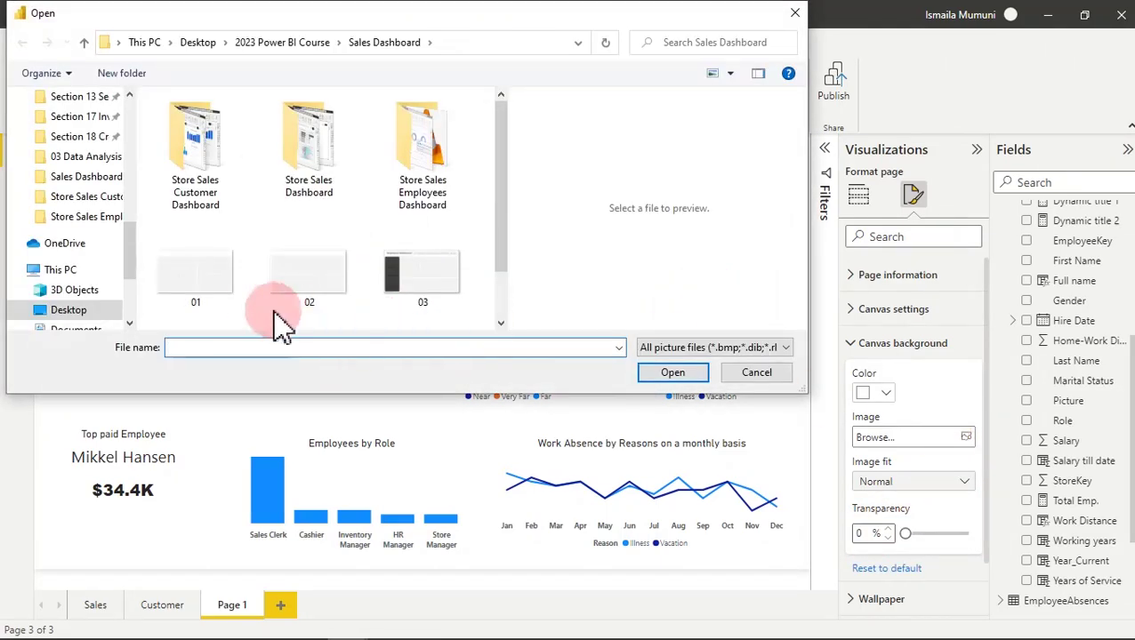
double_click(409, 297)
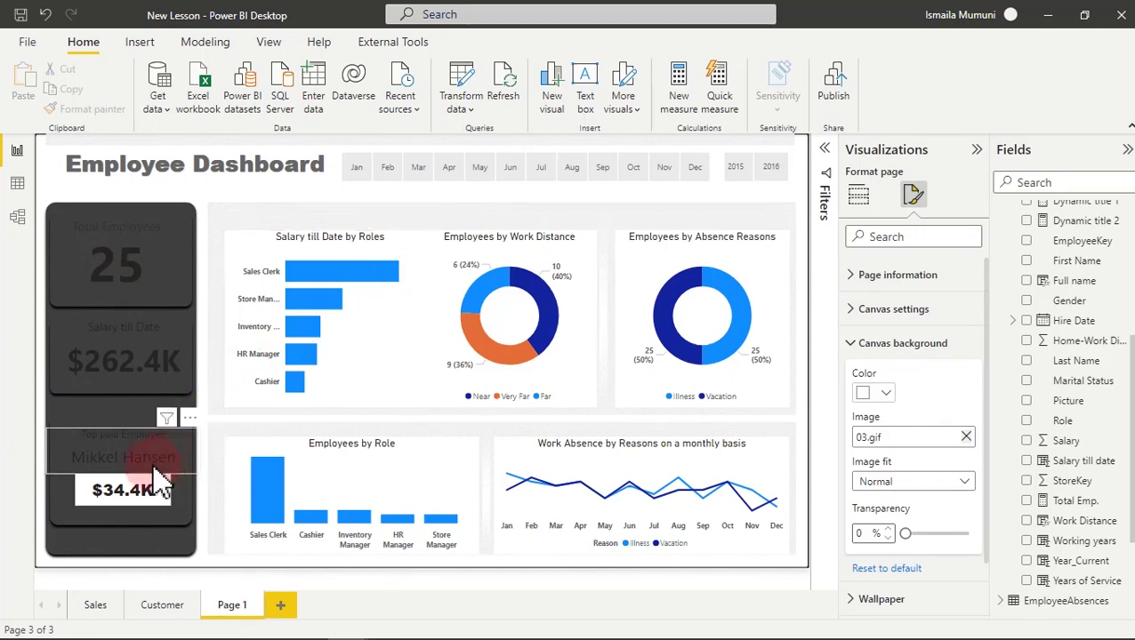
Turn off the white background of the $34.4K card.
left_click(167, 500)
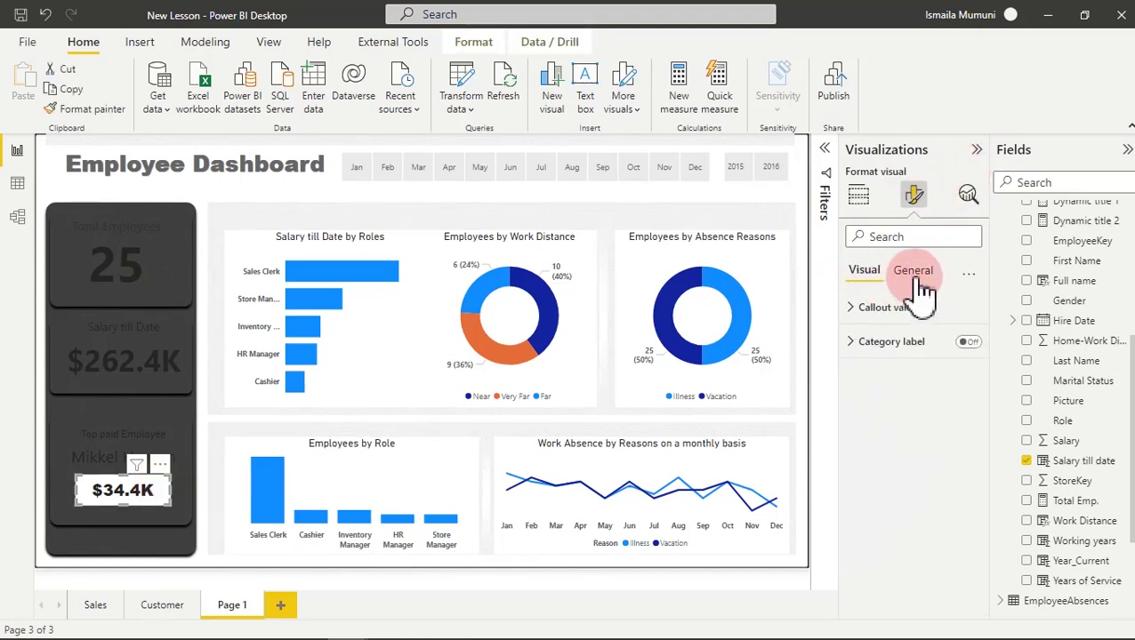
left_click(912, 274)
left_click(912, 383)
left_click(963, 410)
left_click(963, 411)
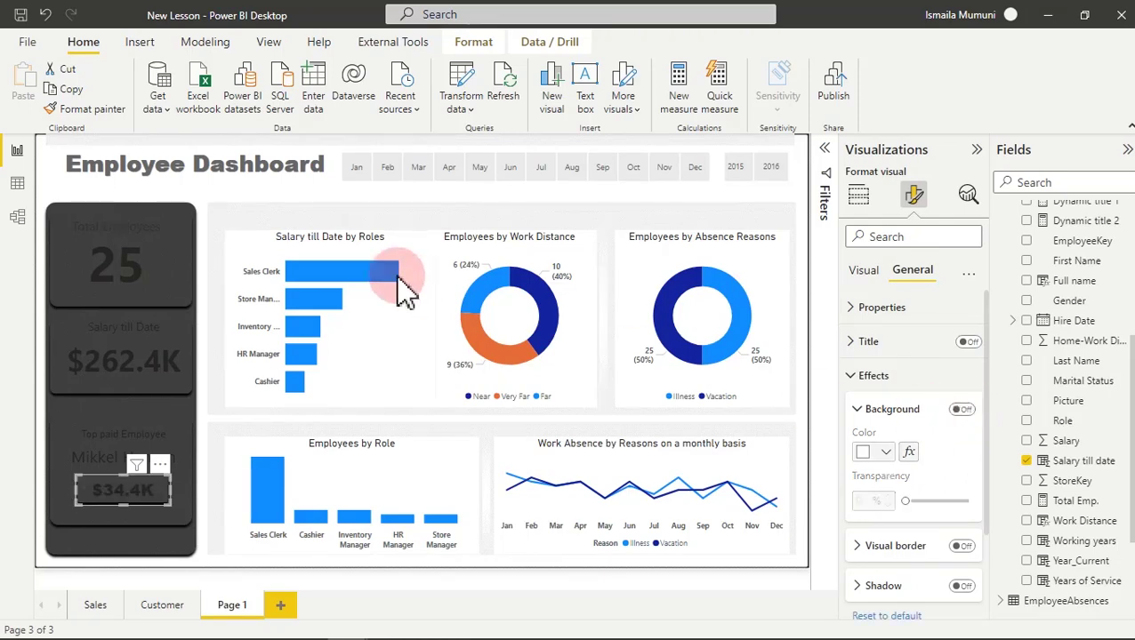
Turn off the Salary till Date by Roles bar chart's white background.
left_click(423, 249)
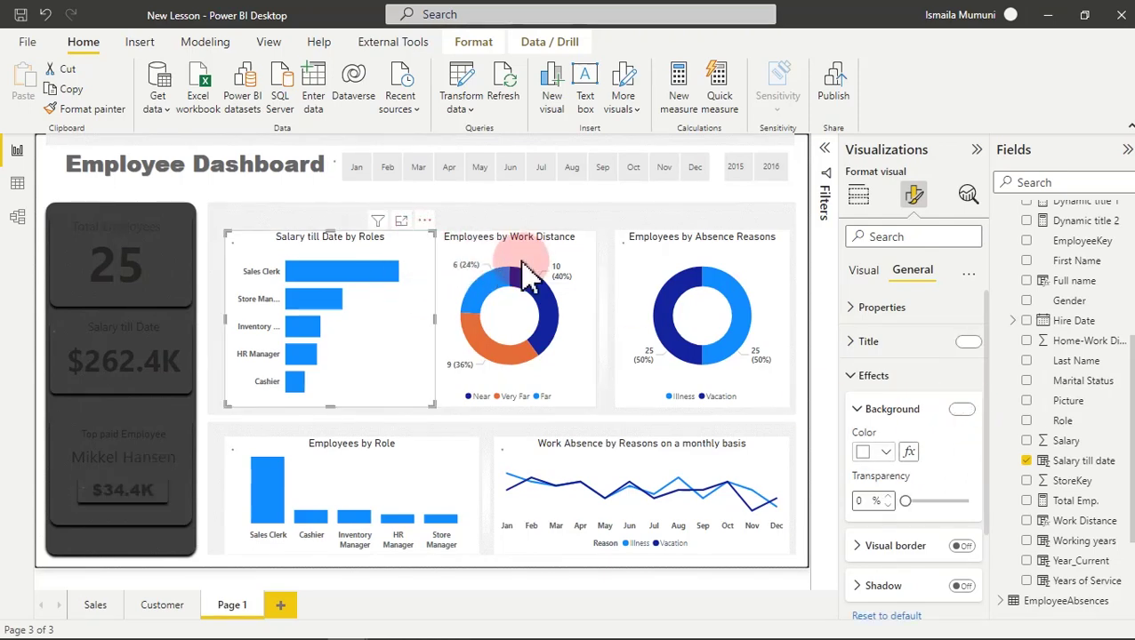
left_click(583, 263)
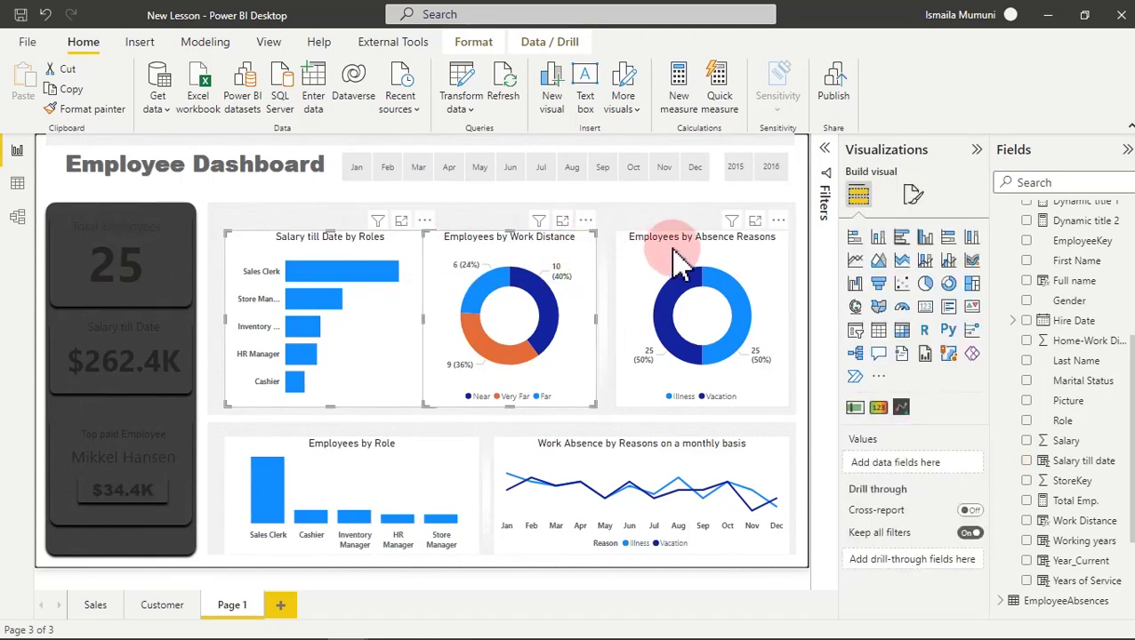
left_click(632, 481)
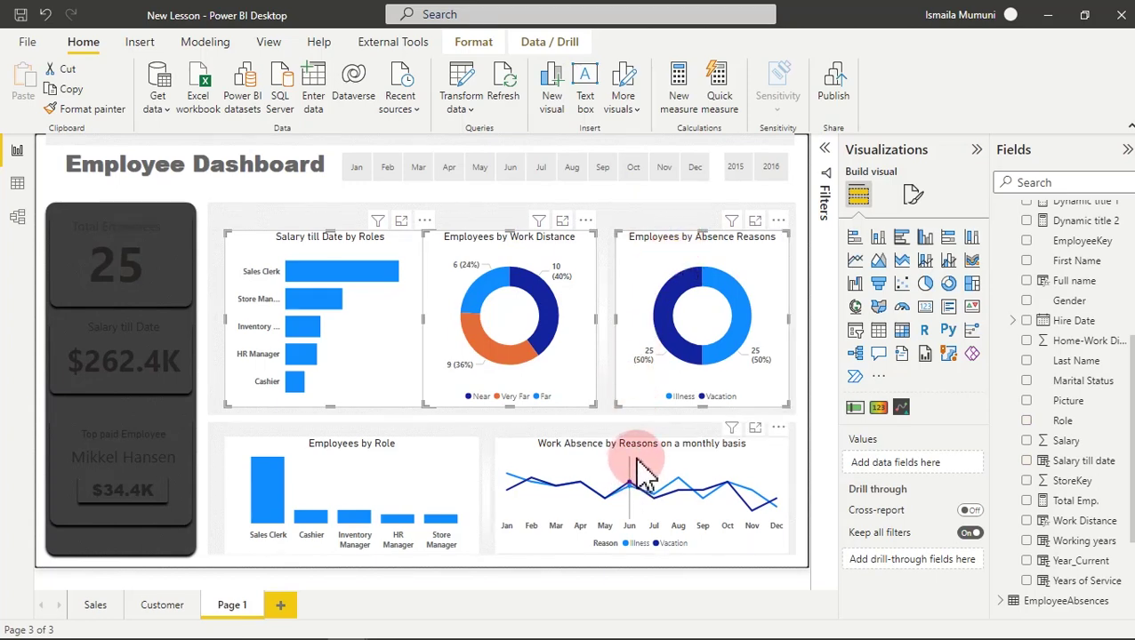
left_click(449, 478)
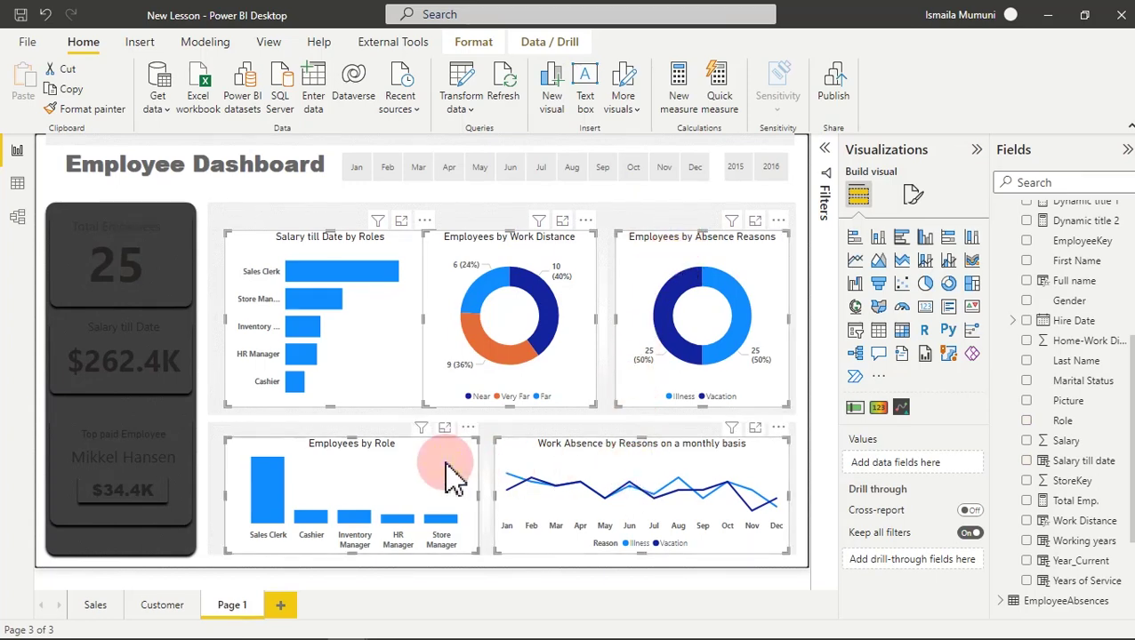
left_click(913, 195)
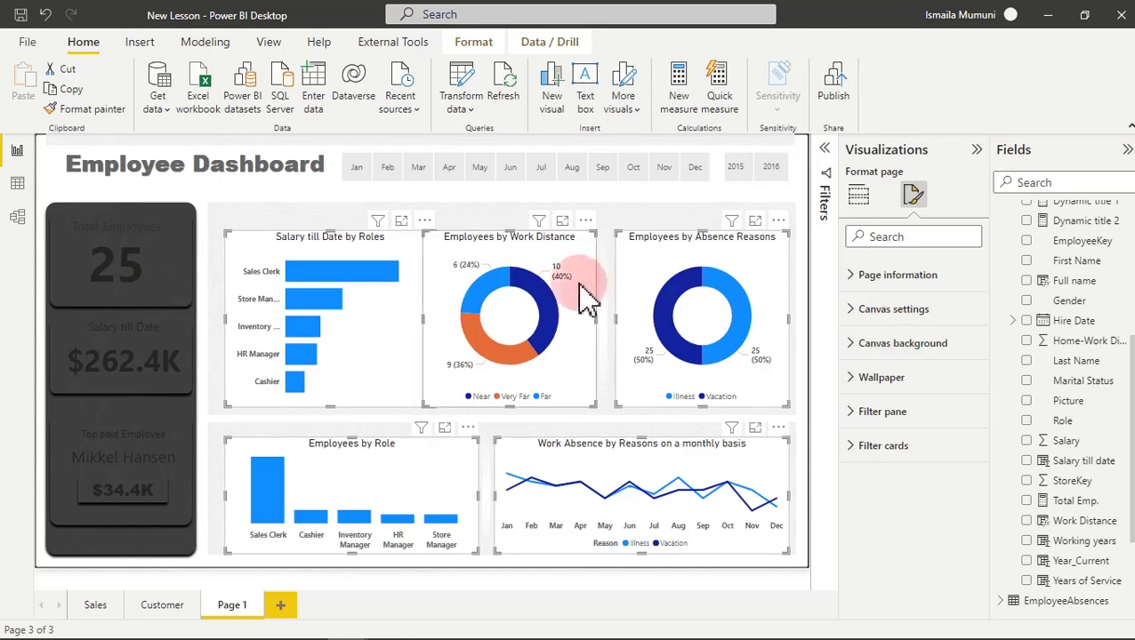
left_click(258, 209)
left_click(248, 254)
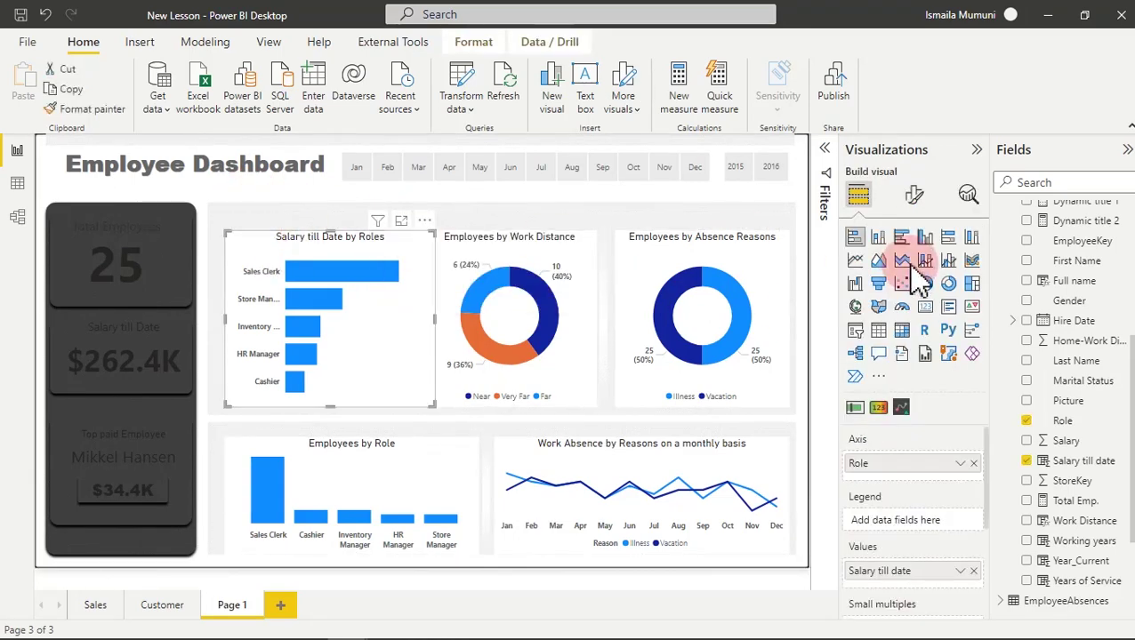
left_click(921, 199)
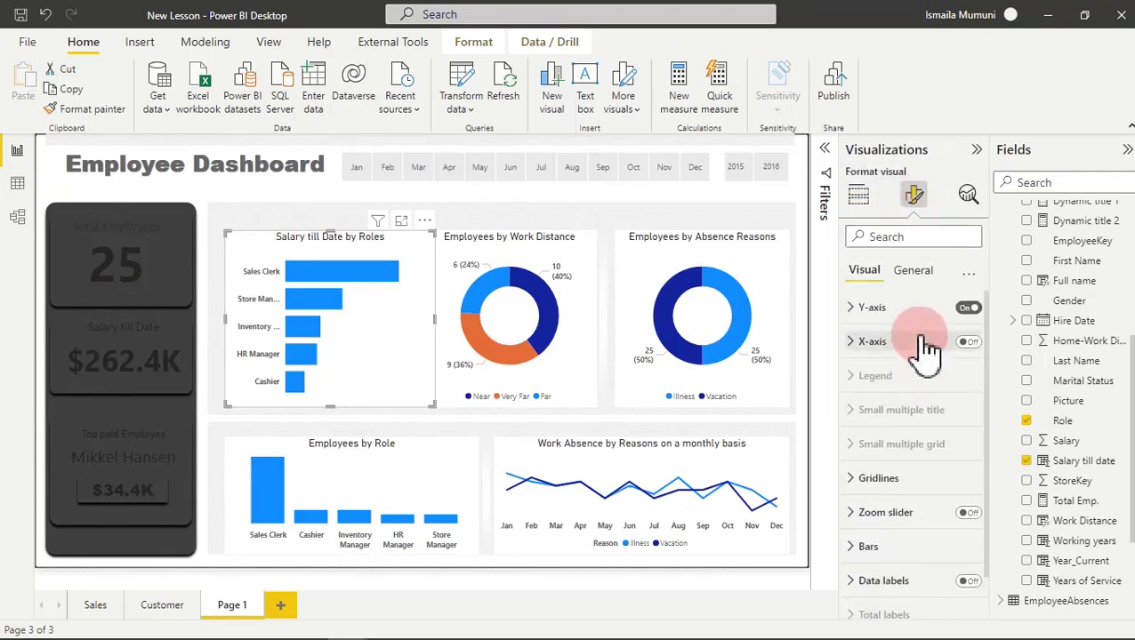
left_click(922, 277)
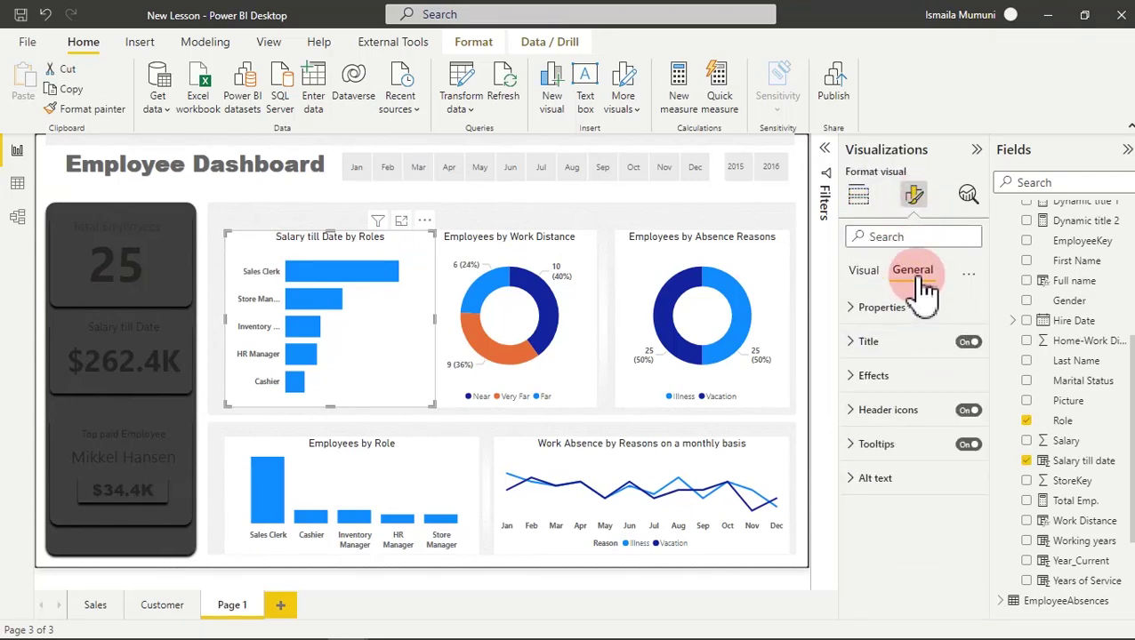
left_click(920, 377)
left_click(963, 409)
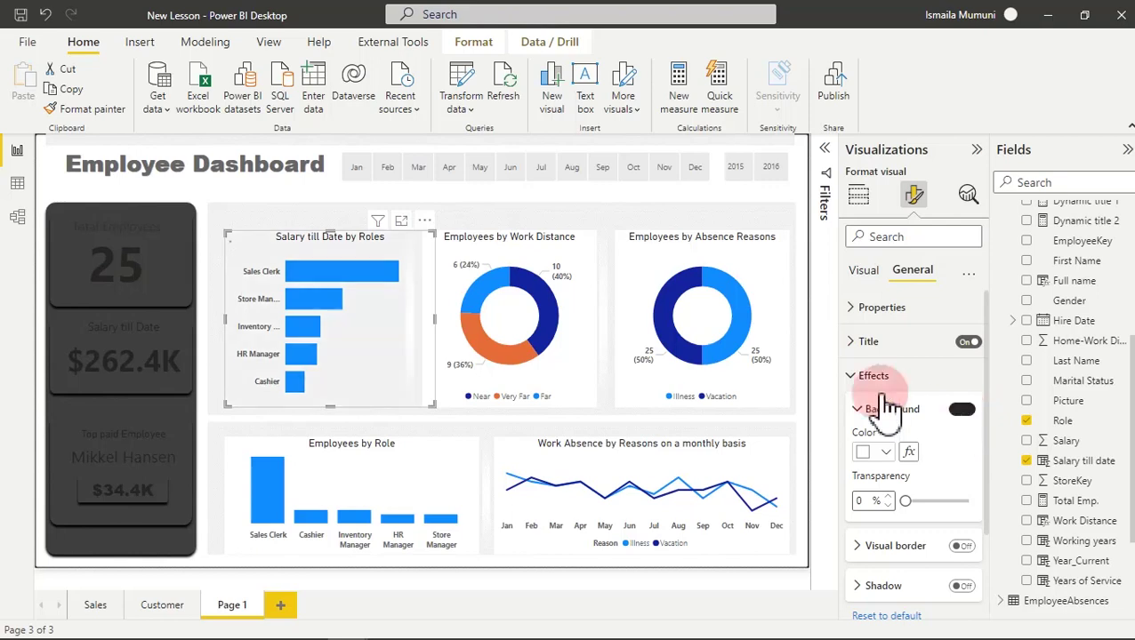
Turn off backgrounds on both donuts, the Work Absence line chart and Employees by Role chart.
left_click(592, 244)
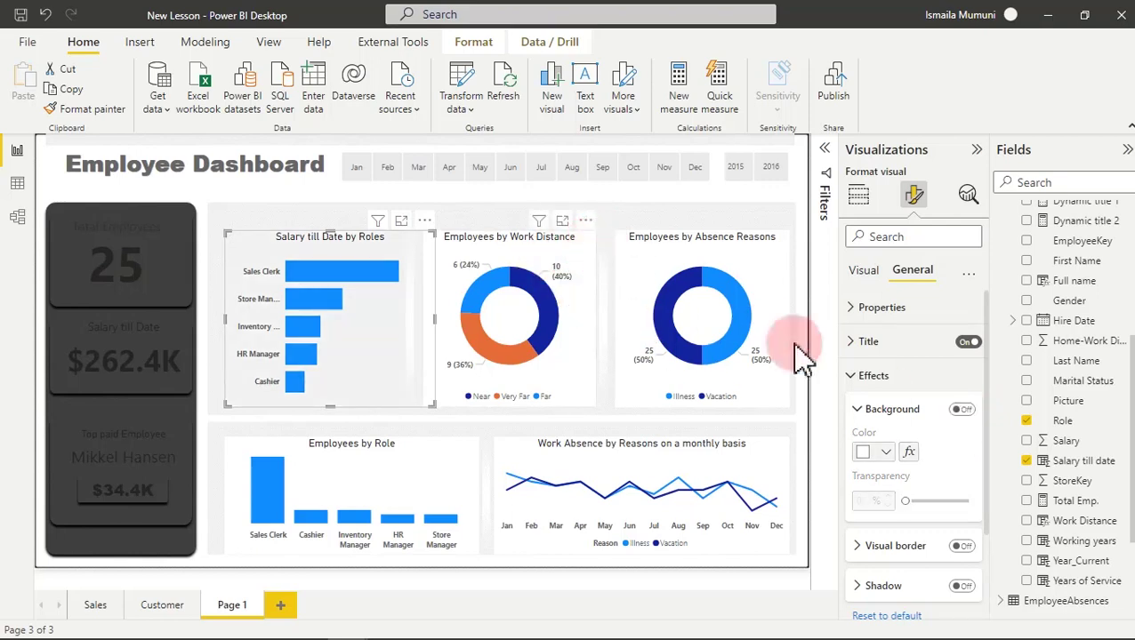
left_click(962, 411)
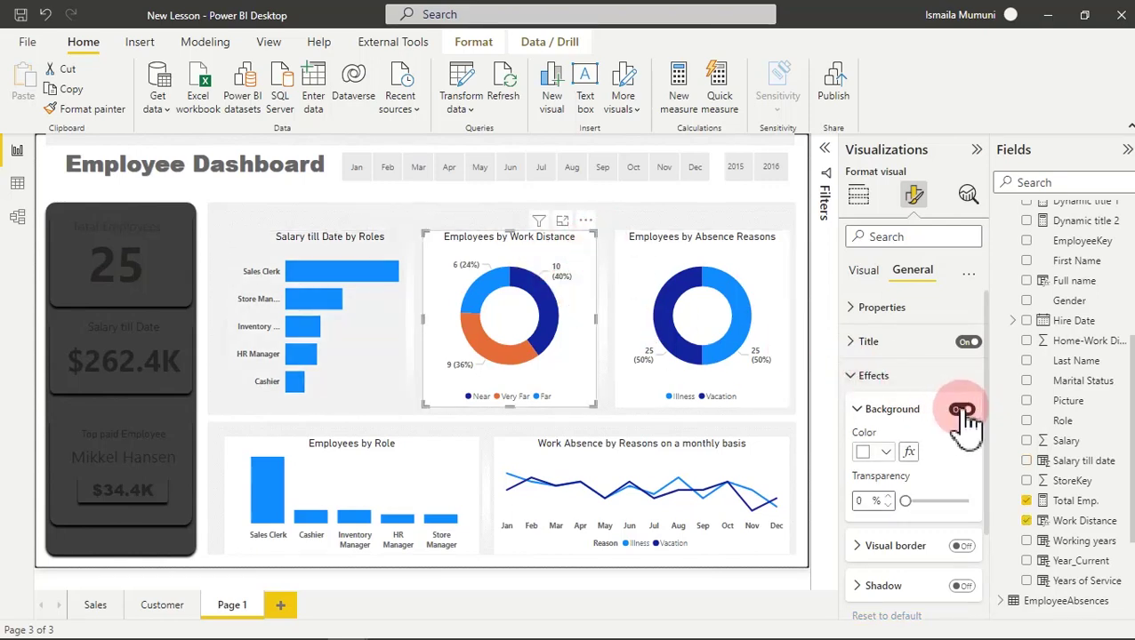
left_click(795, 283)
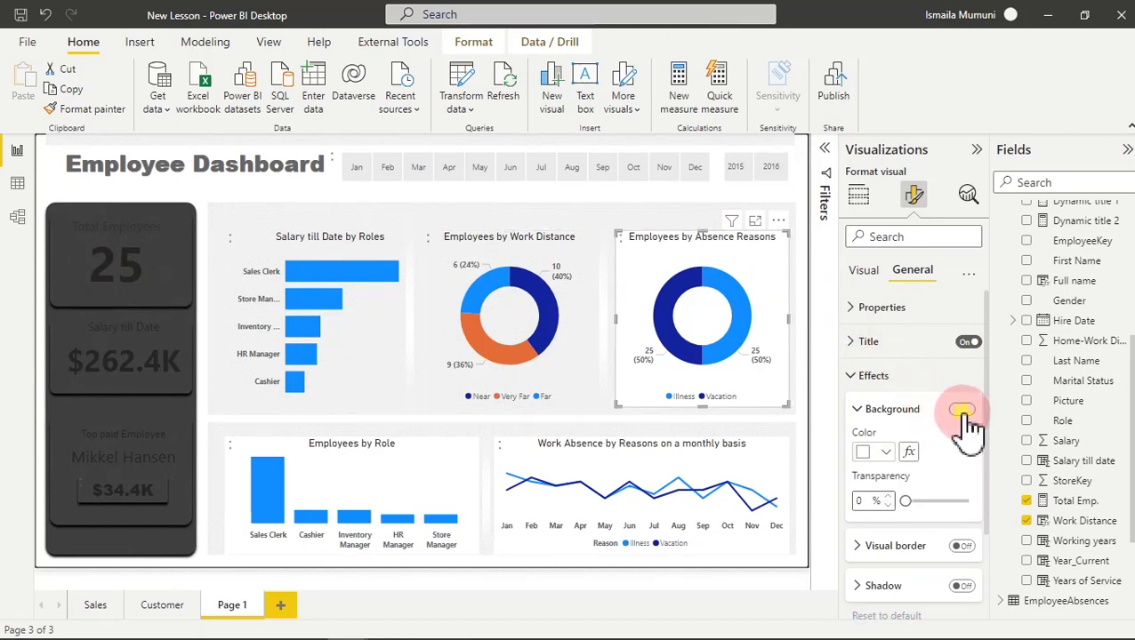
left_click(962, 411)
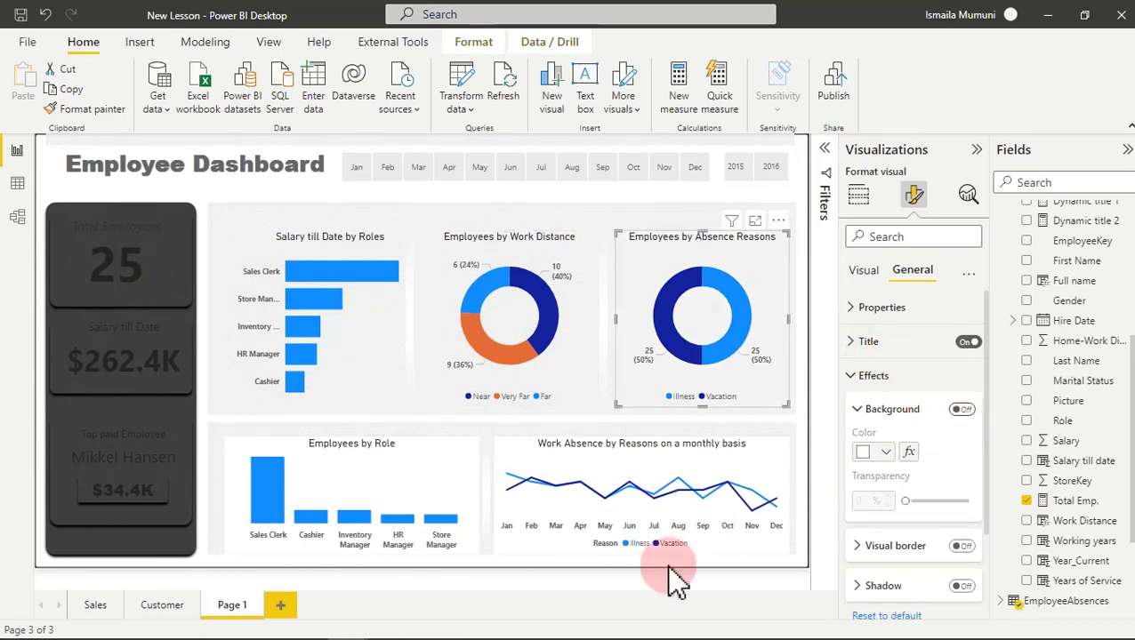
left_click(772, 463)
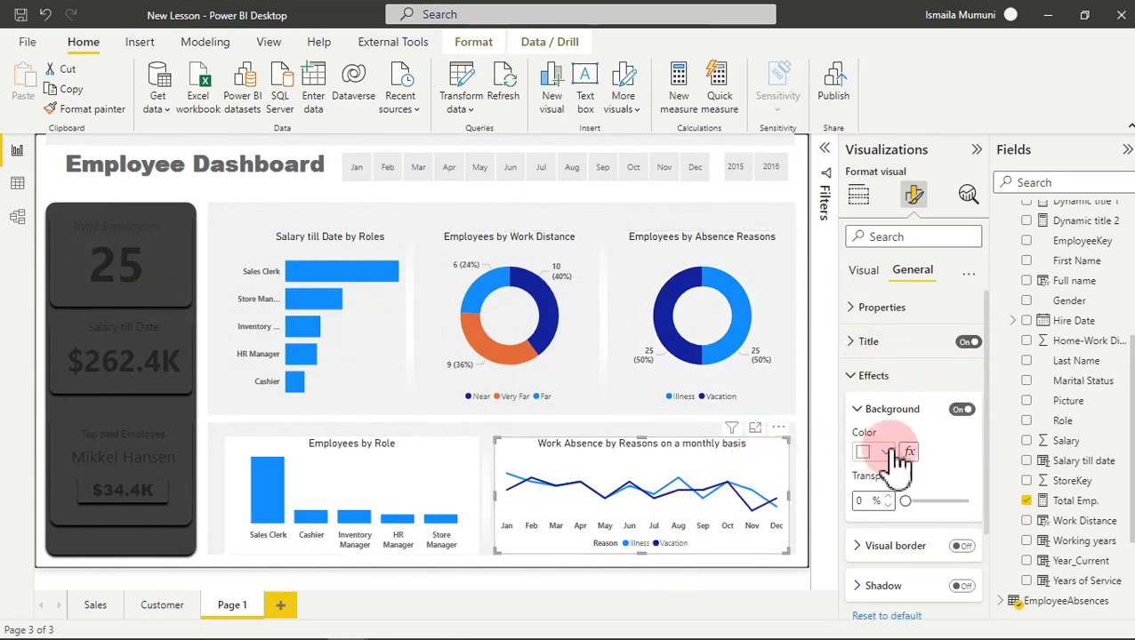
left_click(961, 410)
left_click(960, 411)
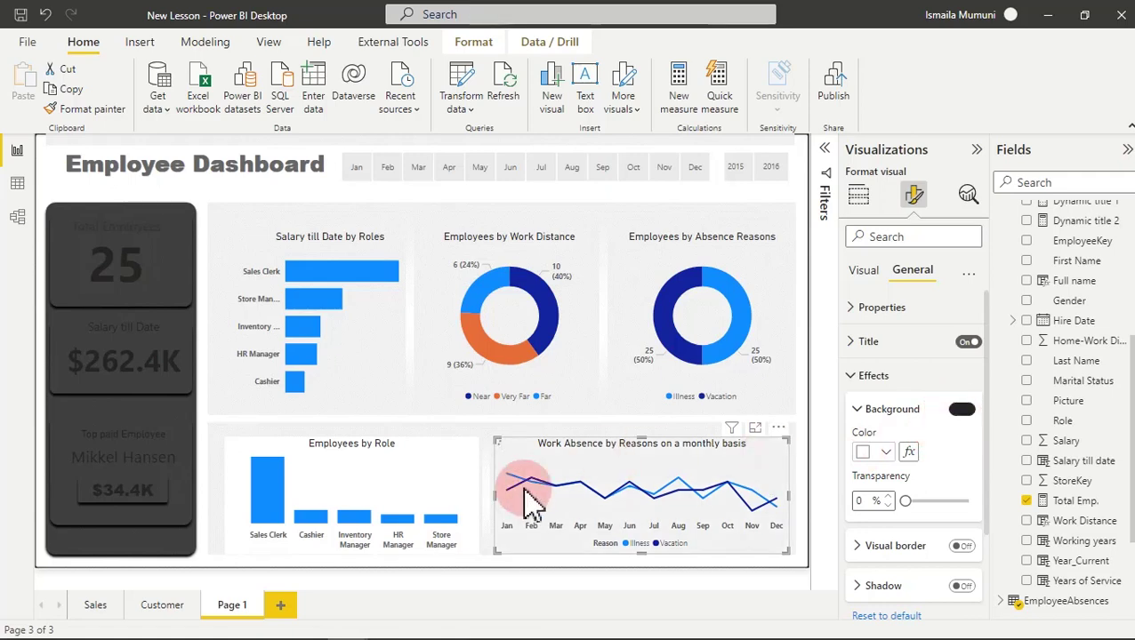
left_click(435, 467)
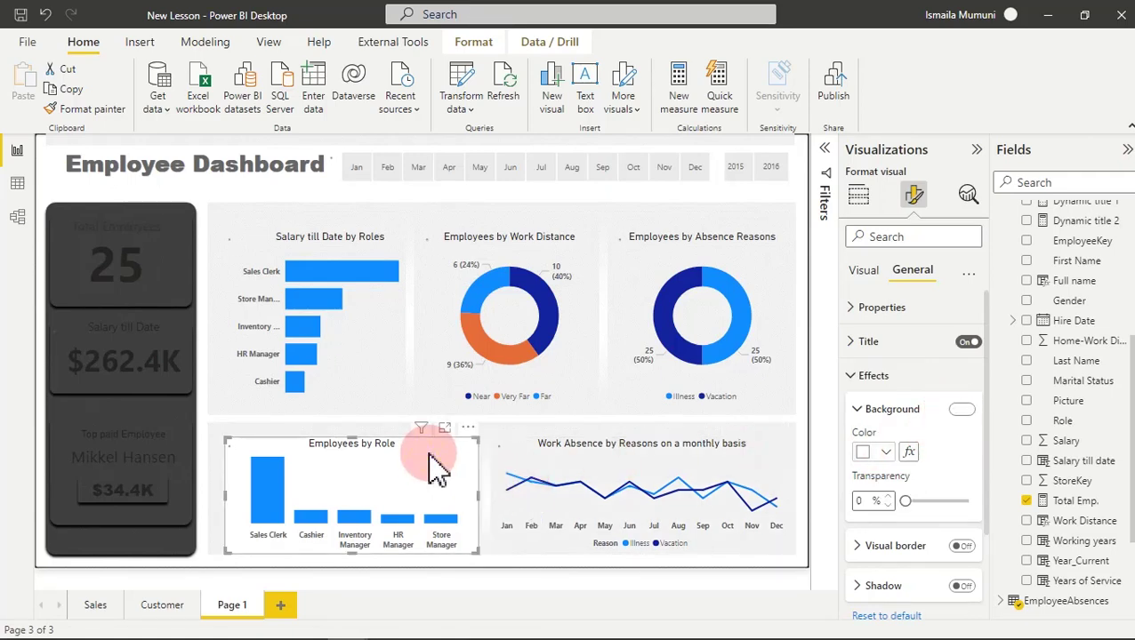
left_click(961, 410)
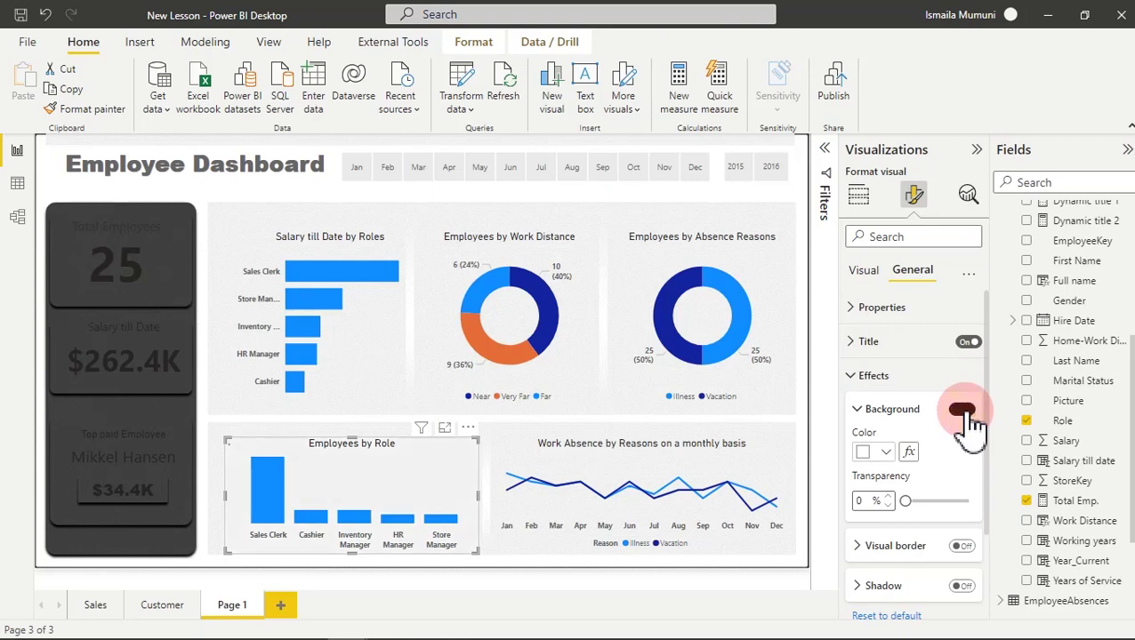
left_click(968, 417)
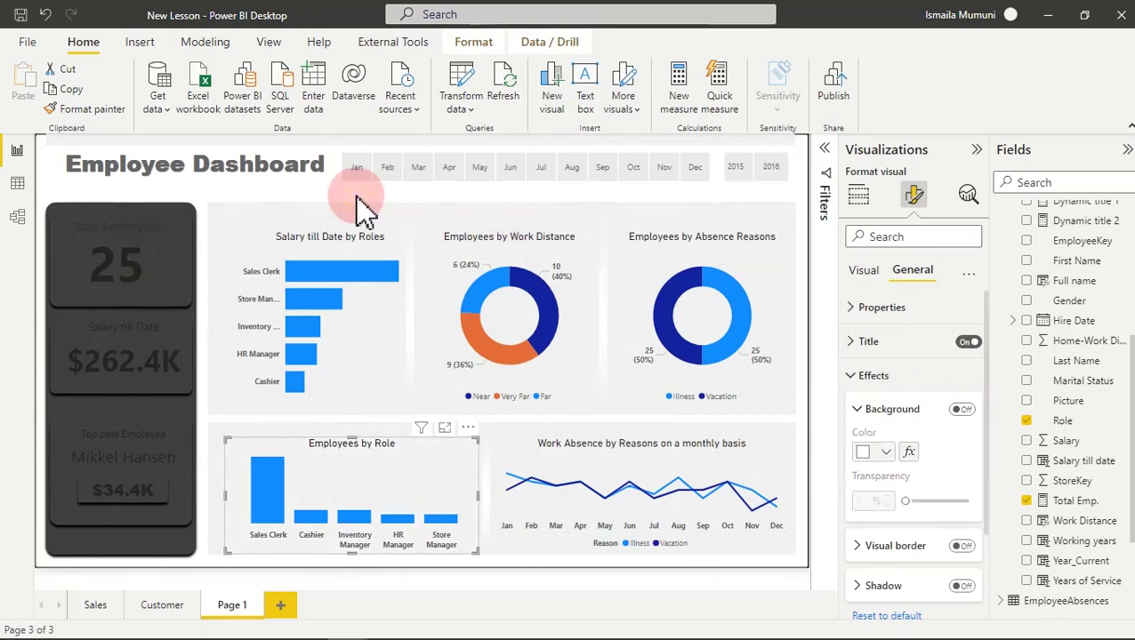
left_click(358, 209)
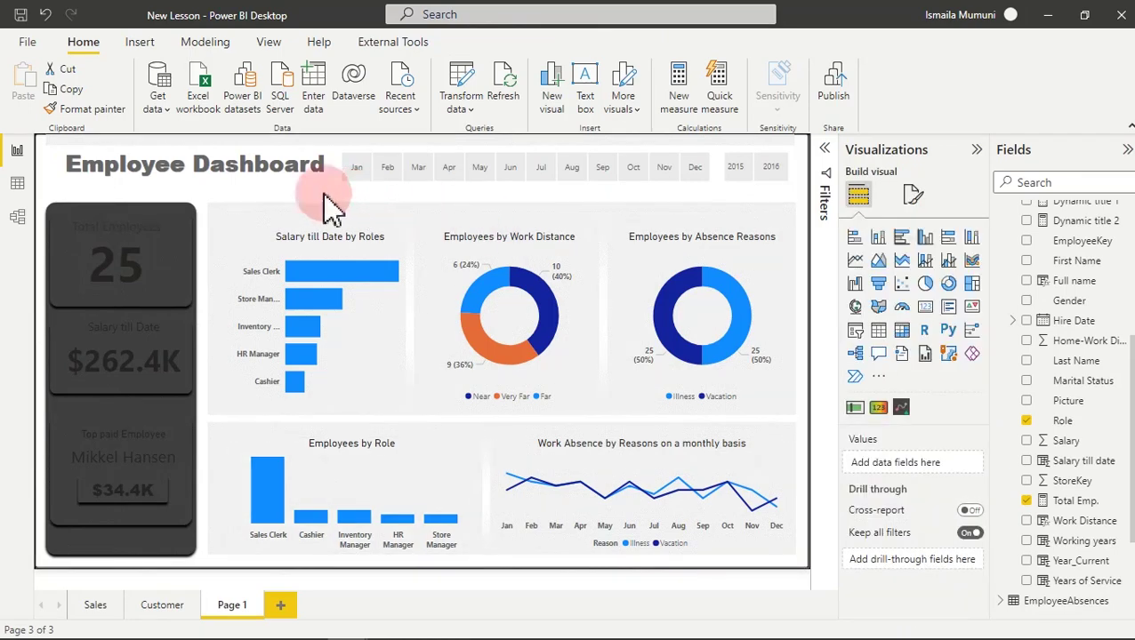
Make the Total Employees card's 25 value white and its title light-coloured.
left_click(129, 267)
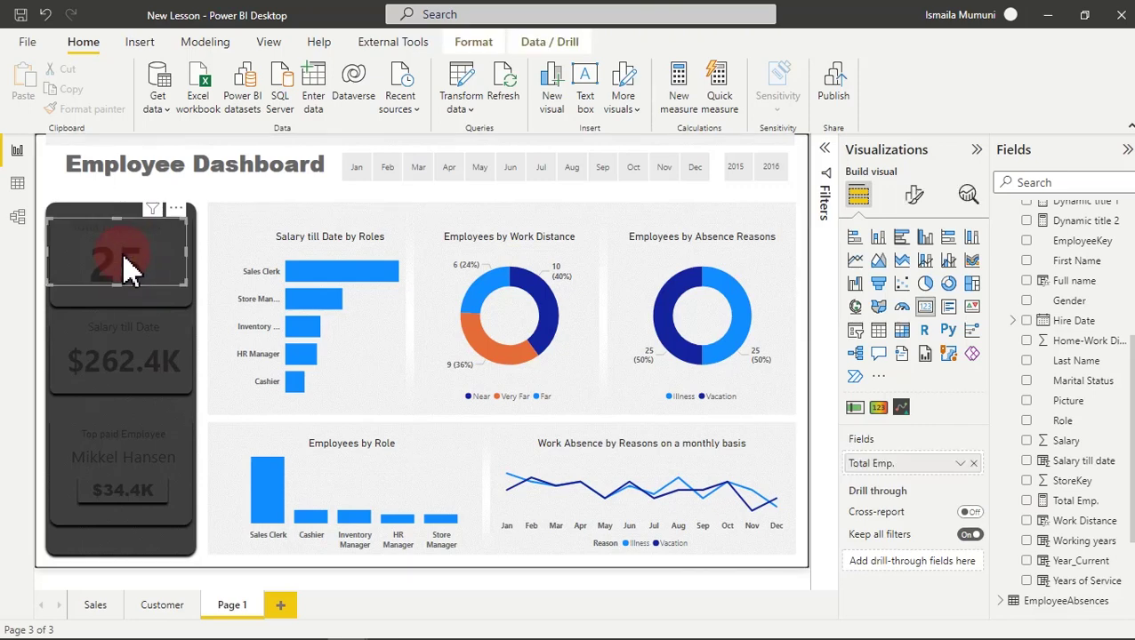
left_click(210, 266)
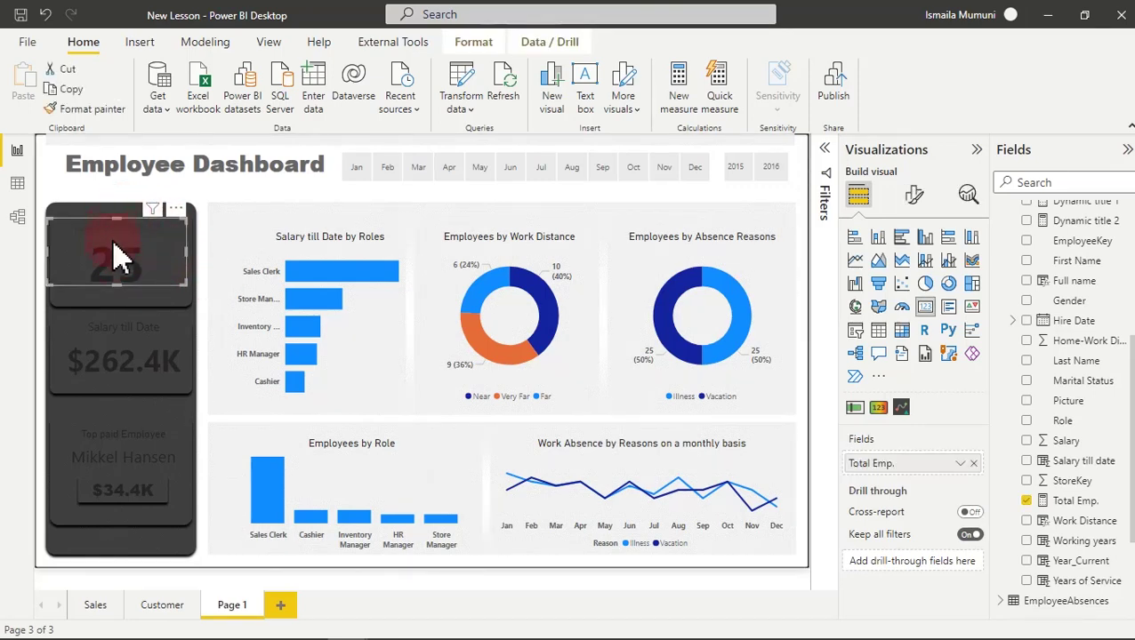
left_click(916, 194)
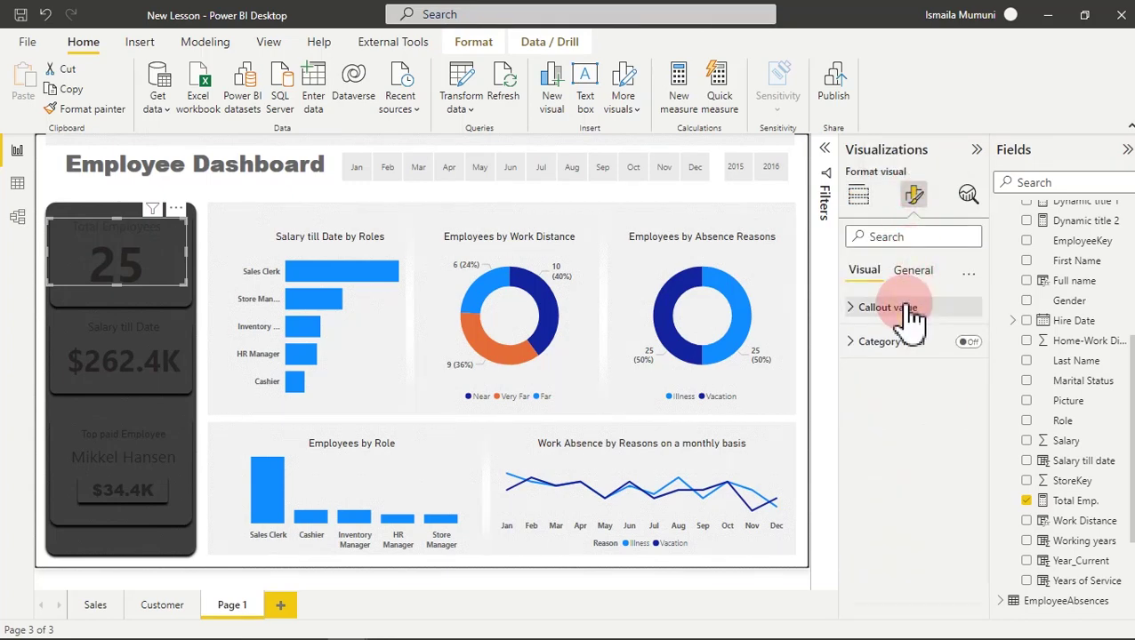
left_click(912, 309)
left_click(885, 428)
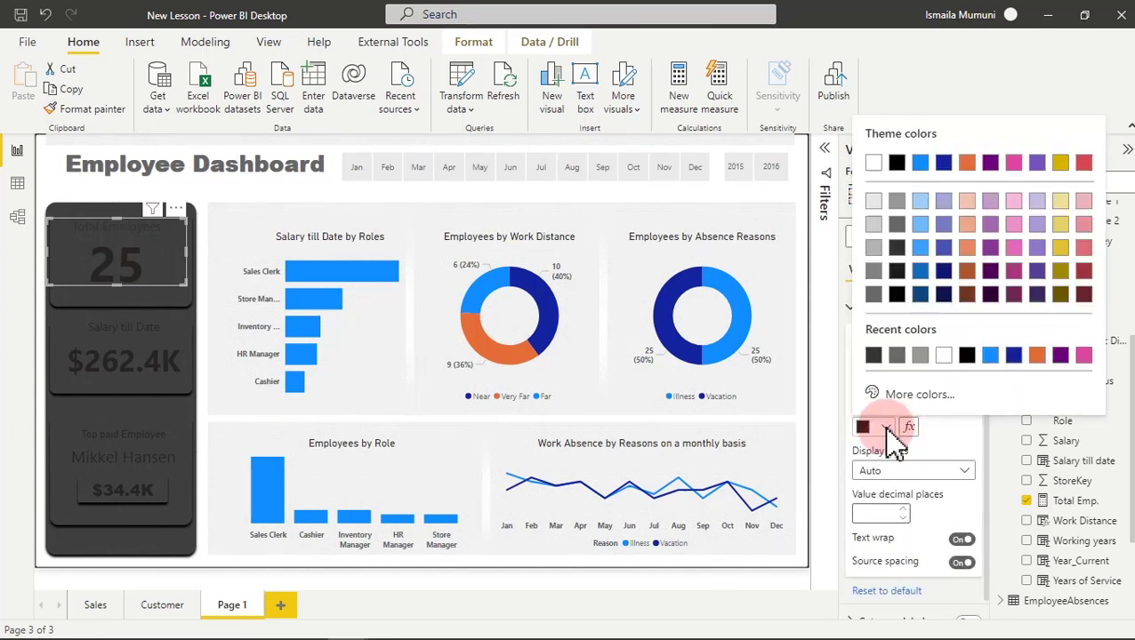
left_click(874, 163)
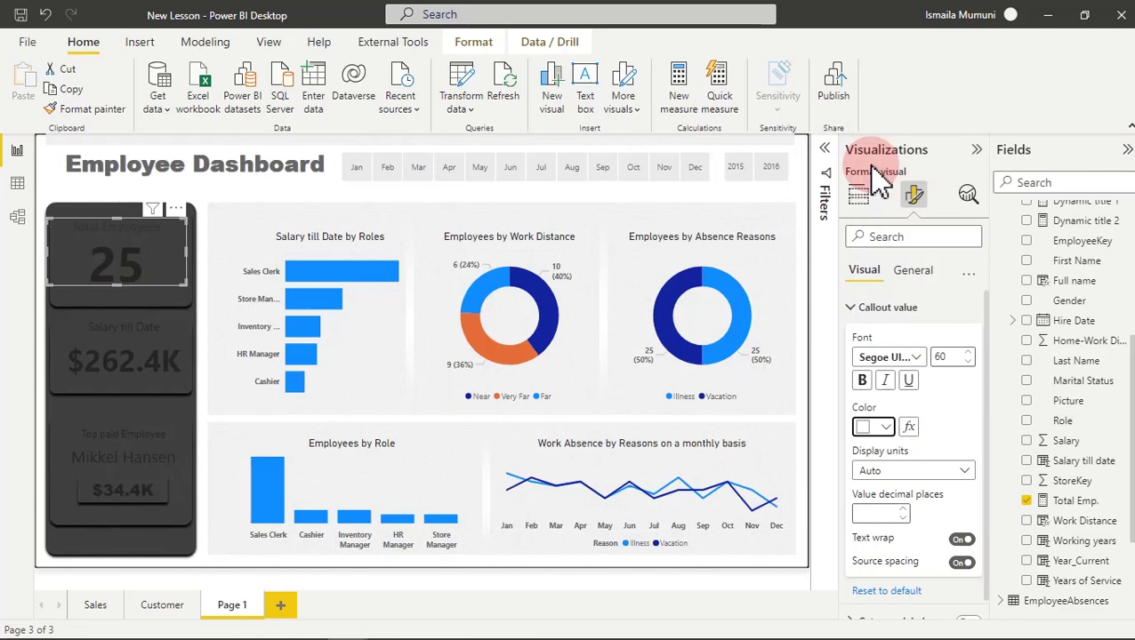
left_click(925, 278)
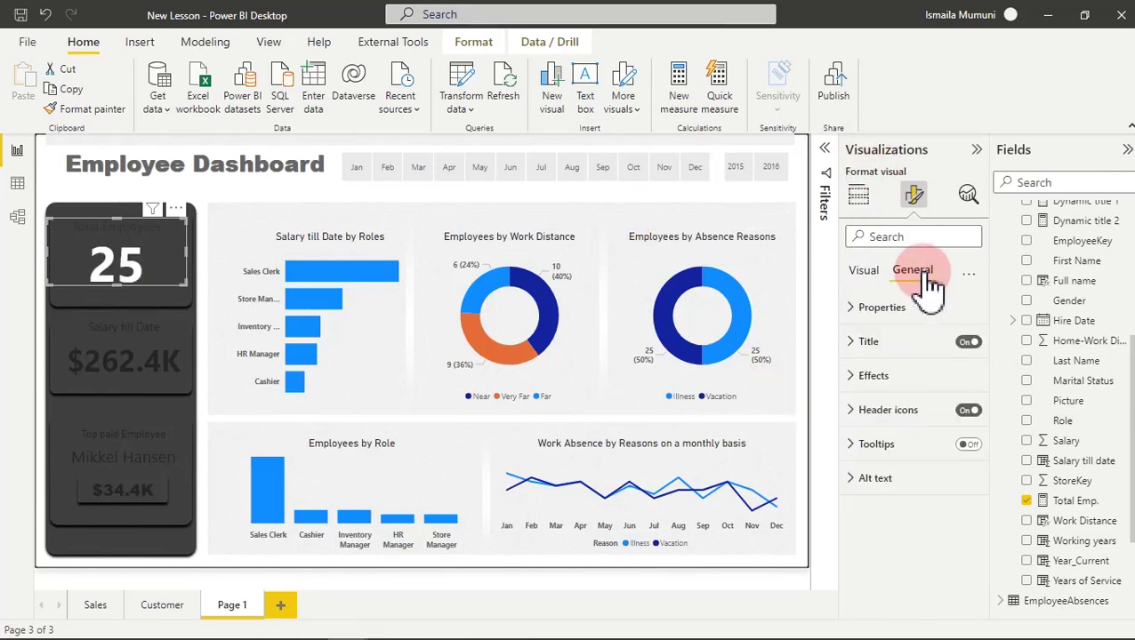
left_click(886, 343)
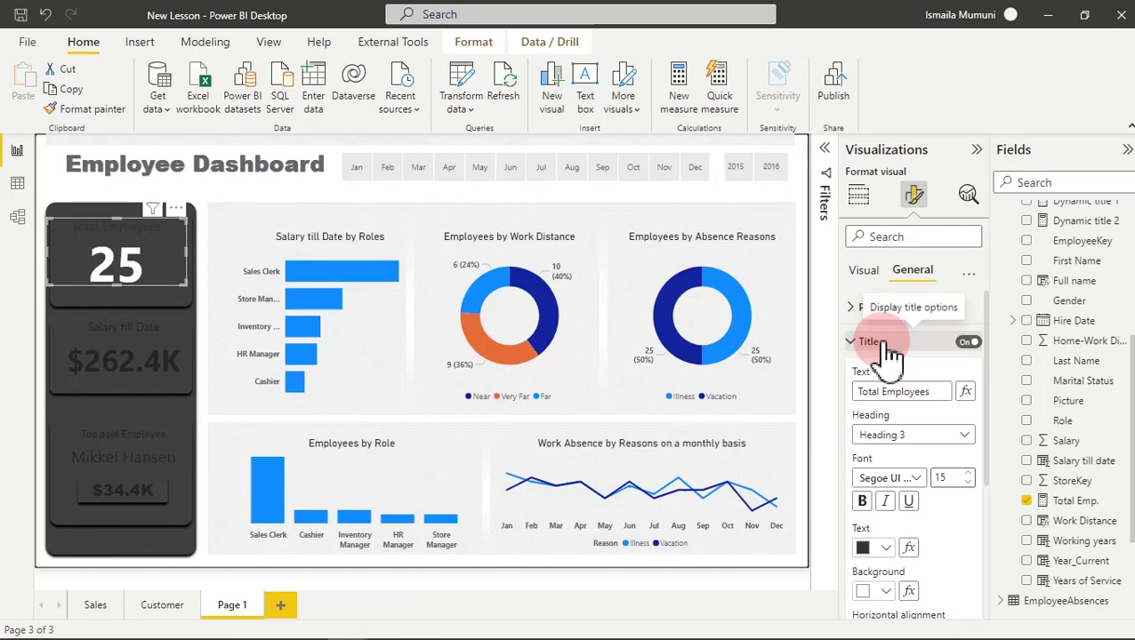
left_click(890, 551)
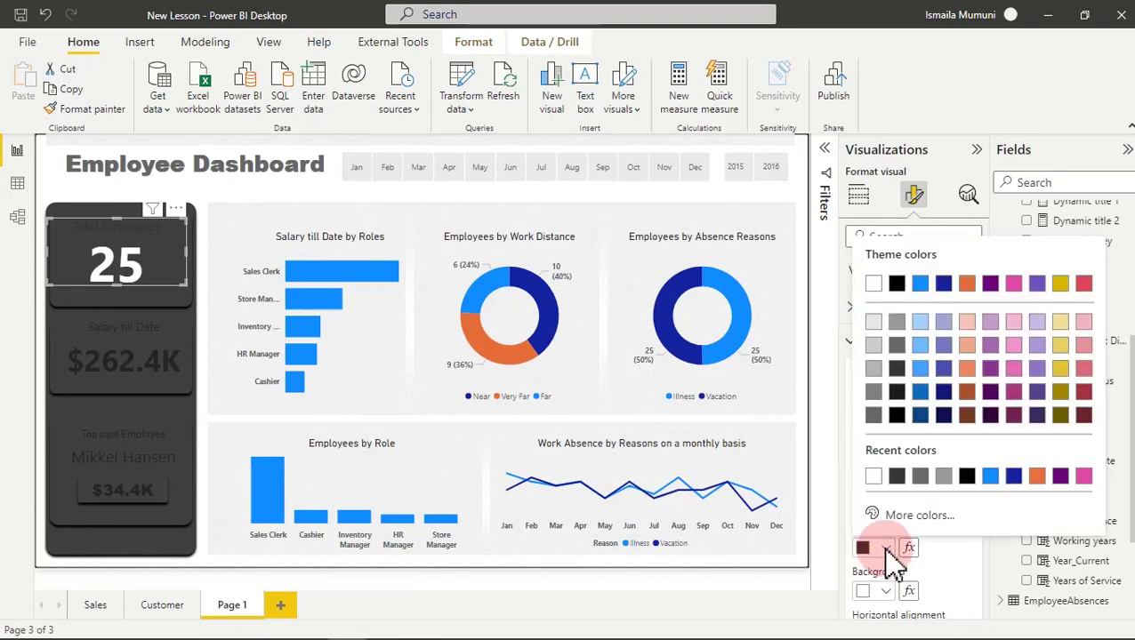
left_click(875, 323)
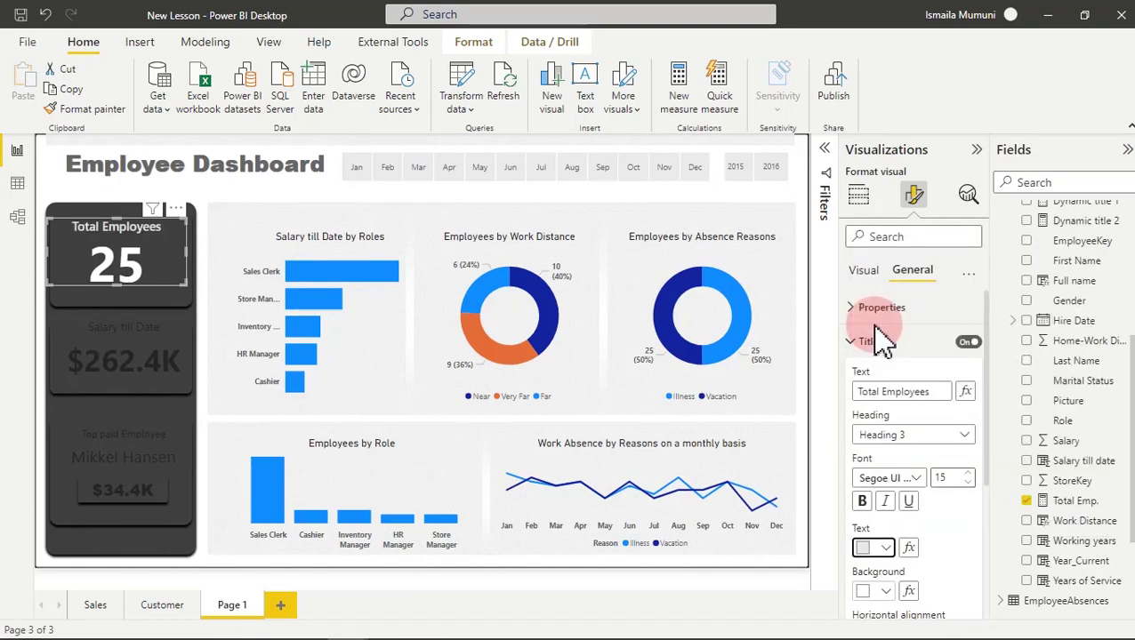
Give the Salary till Date and Top paid Employee card titles a light colour.
left_click(120, 372)
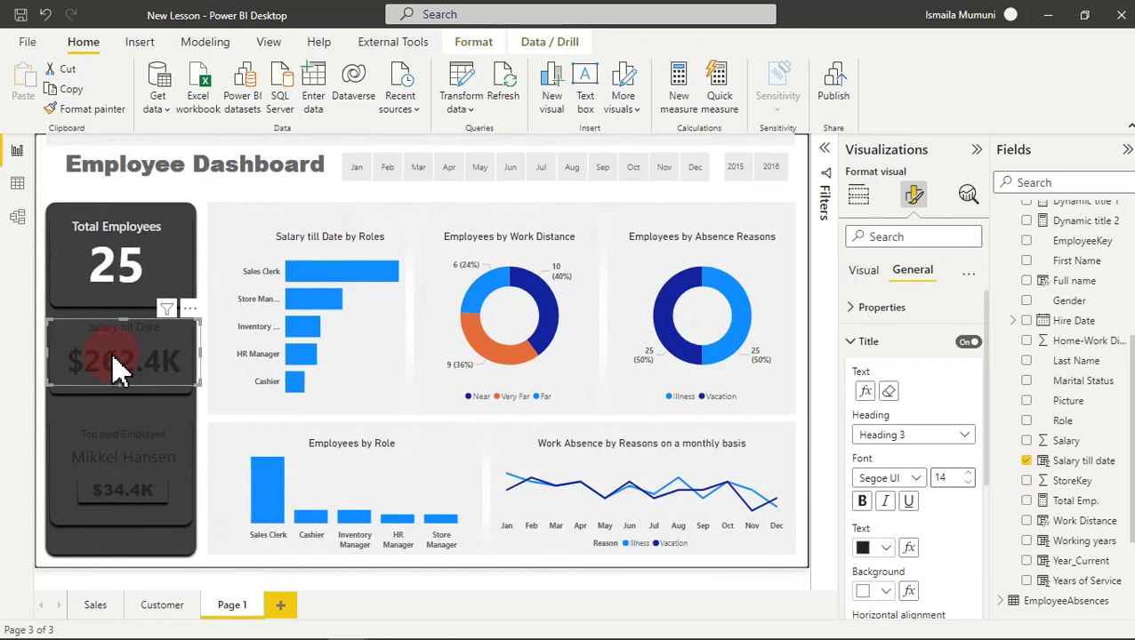
left_click(885, 548)
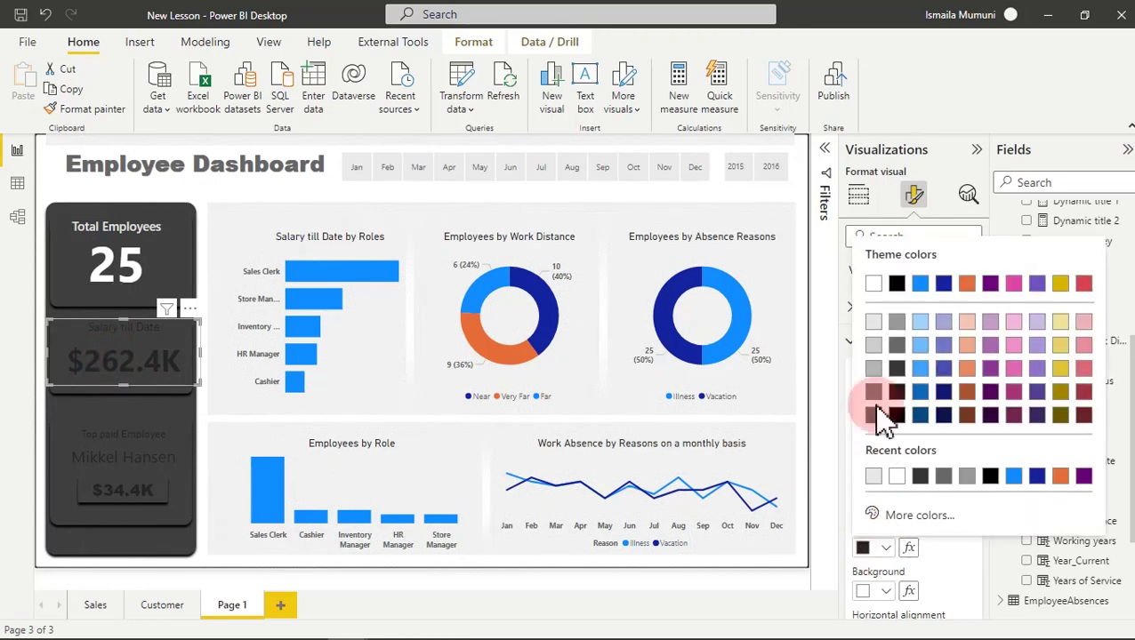
left_click(875, 323)
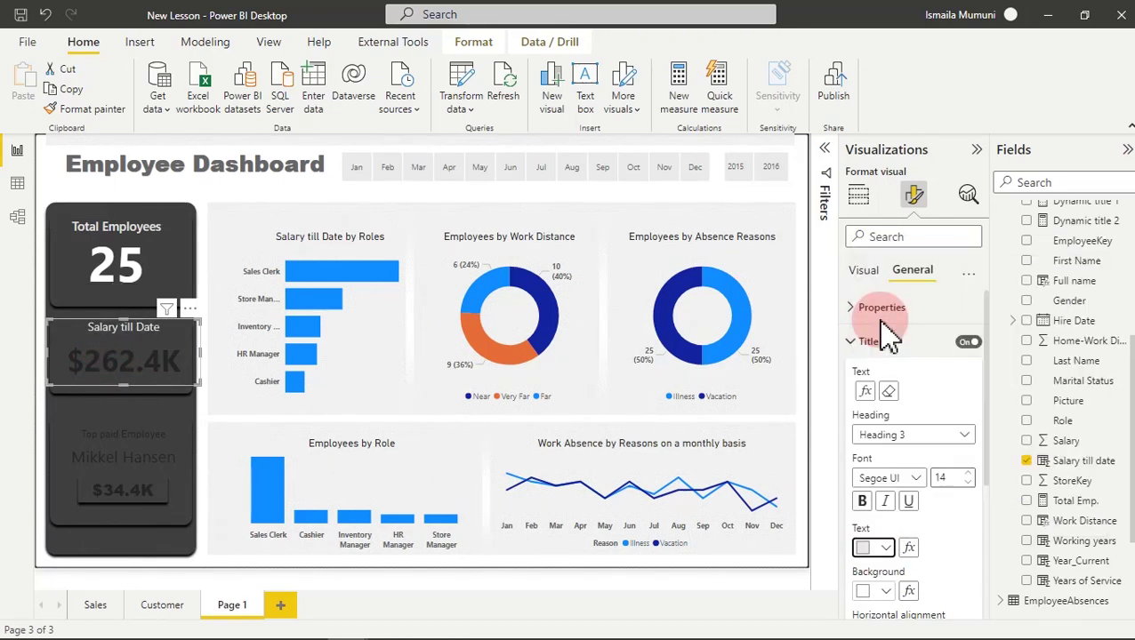
left_click(131, 464)
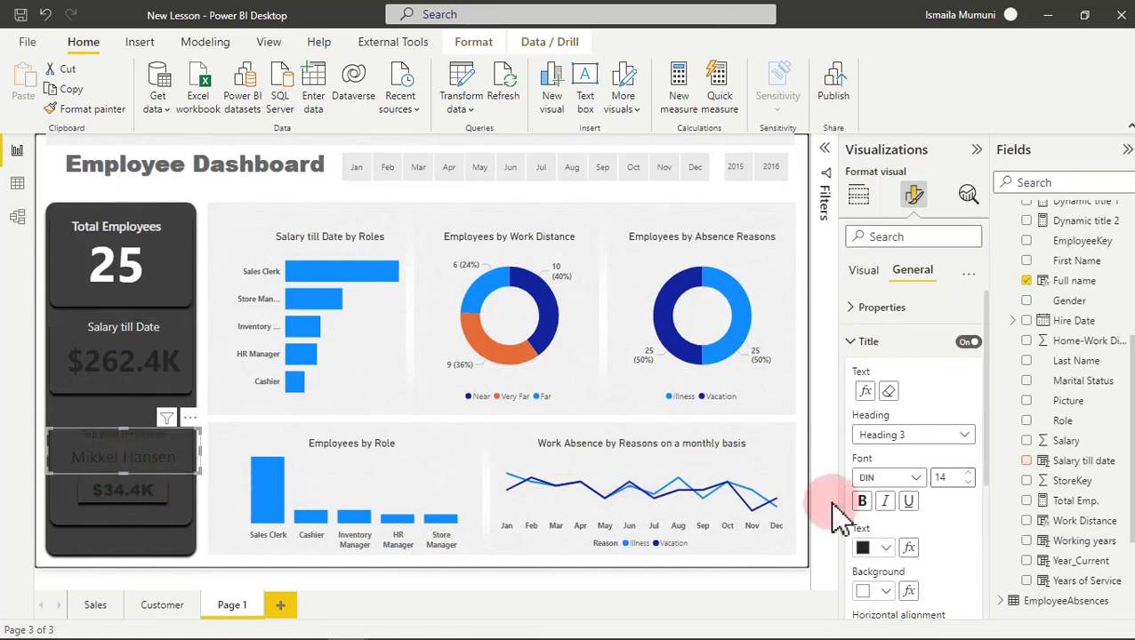
left_click(887, 548)
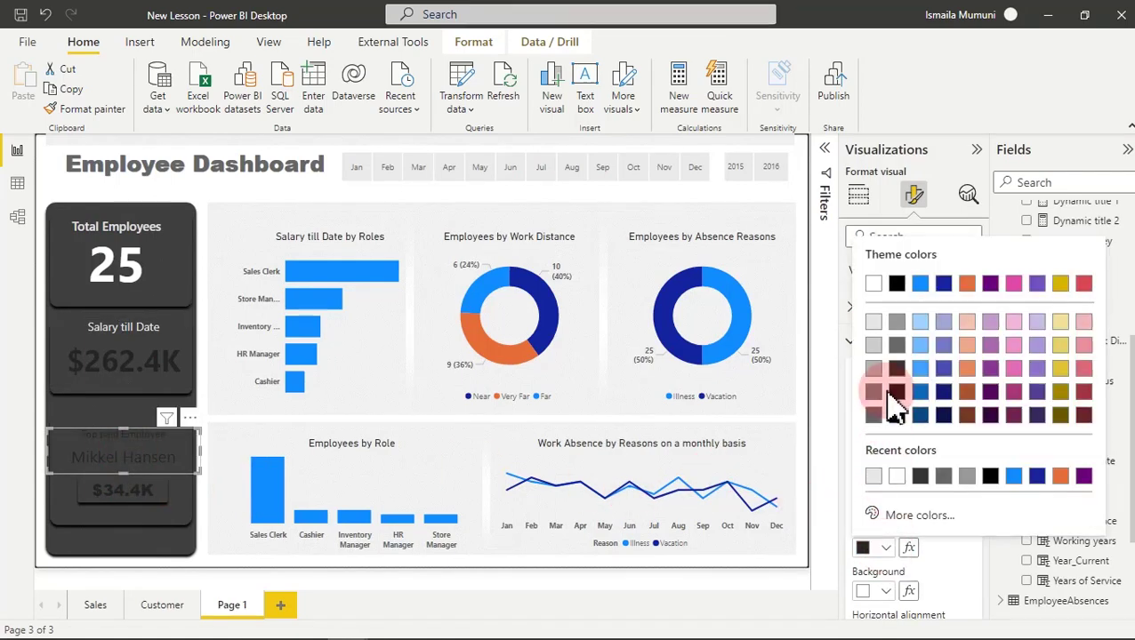
left_click(875, 324)
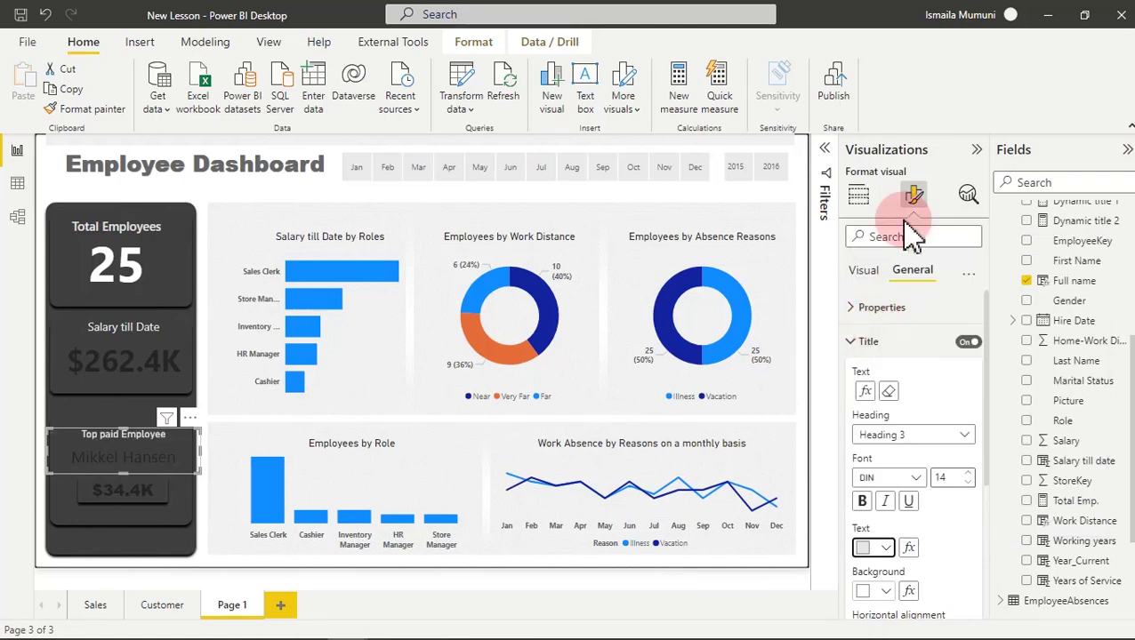
Make the callout values white: top-paid employee's name, $262.4K and $34.4K.
left_click(861, 274)
left_click(886, 428)
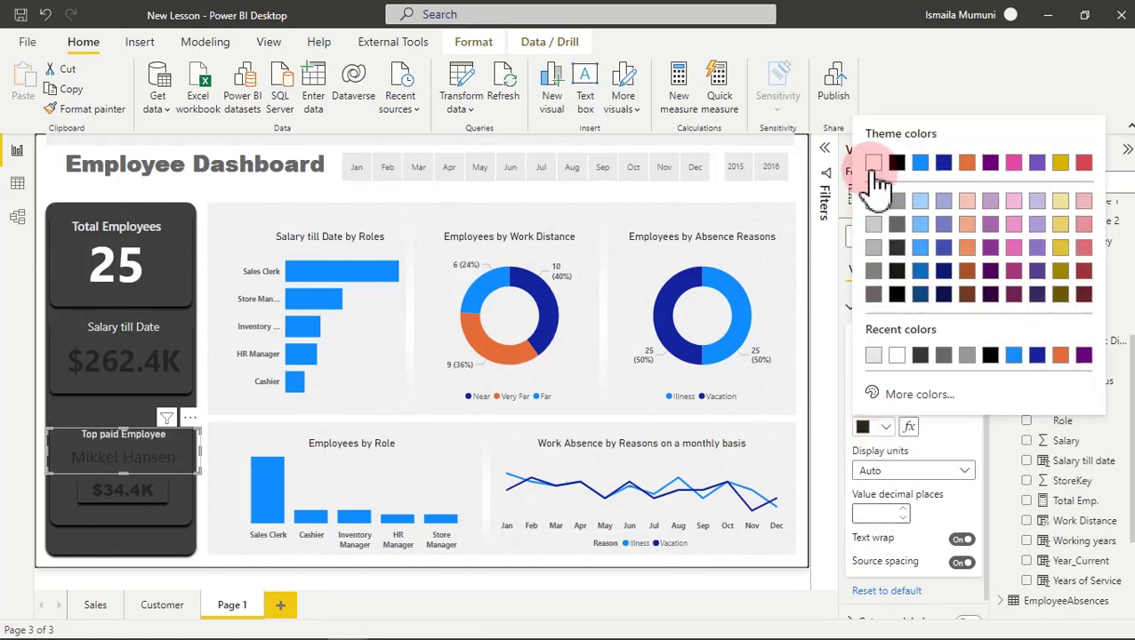
left_click(873, 163)
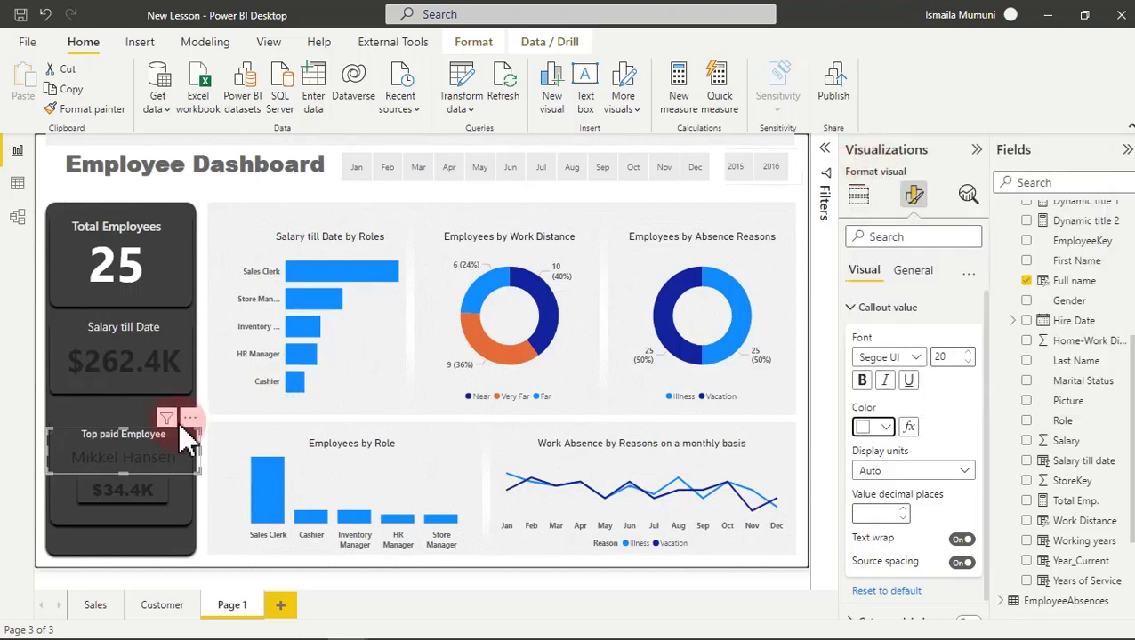
left_click(147, 374)
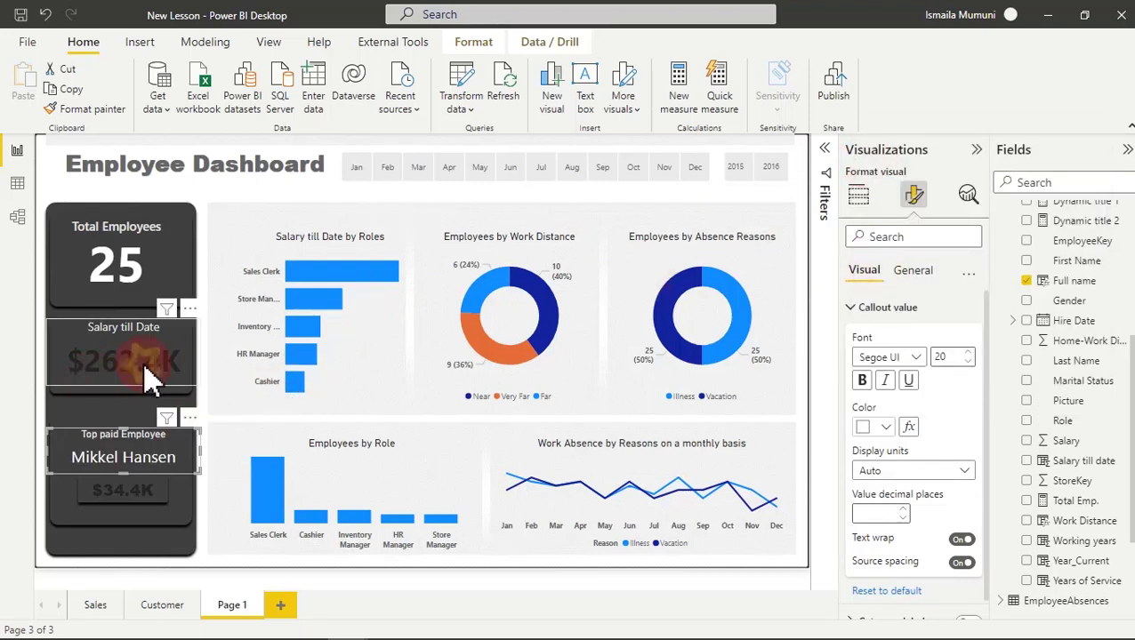
left_click(886, 428)
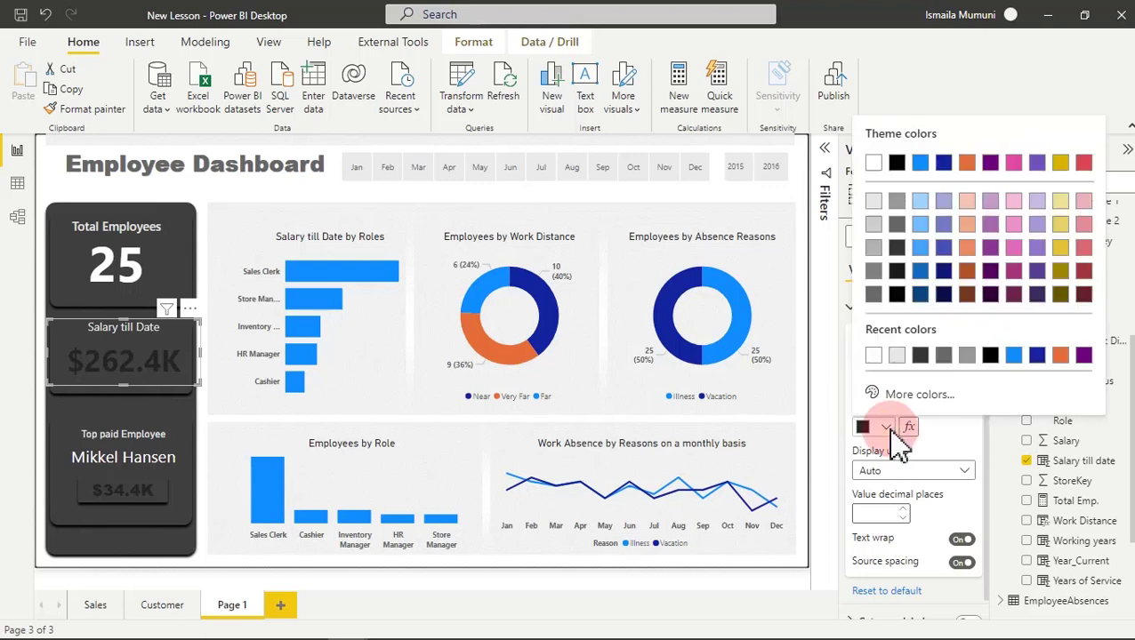
left_click(874, 163)
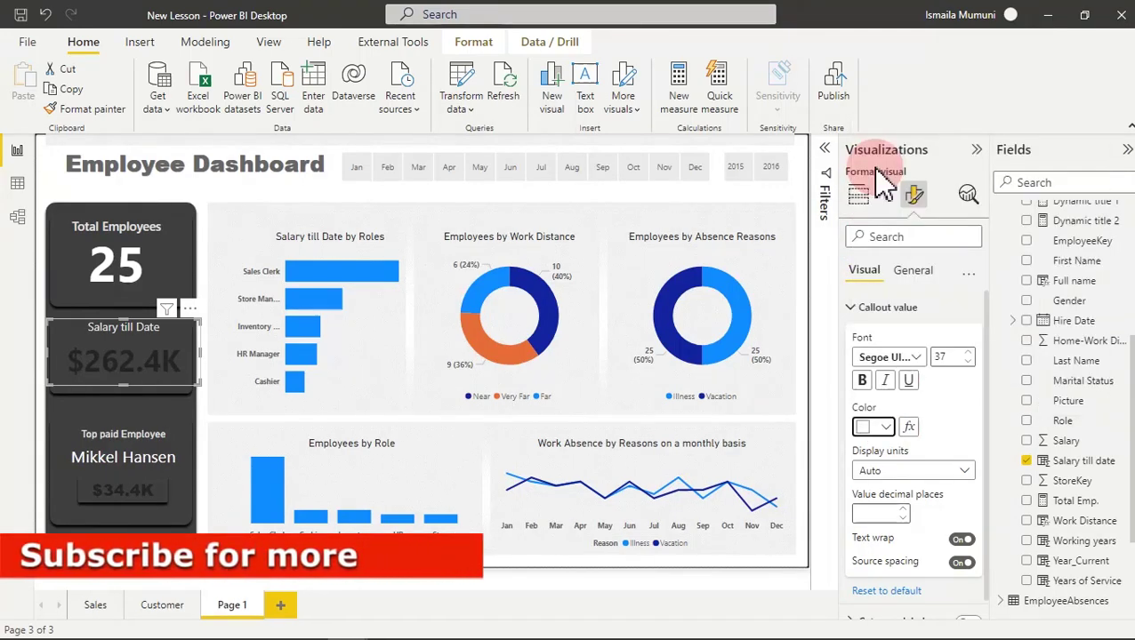
left_click(125, 492)
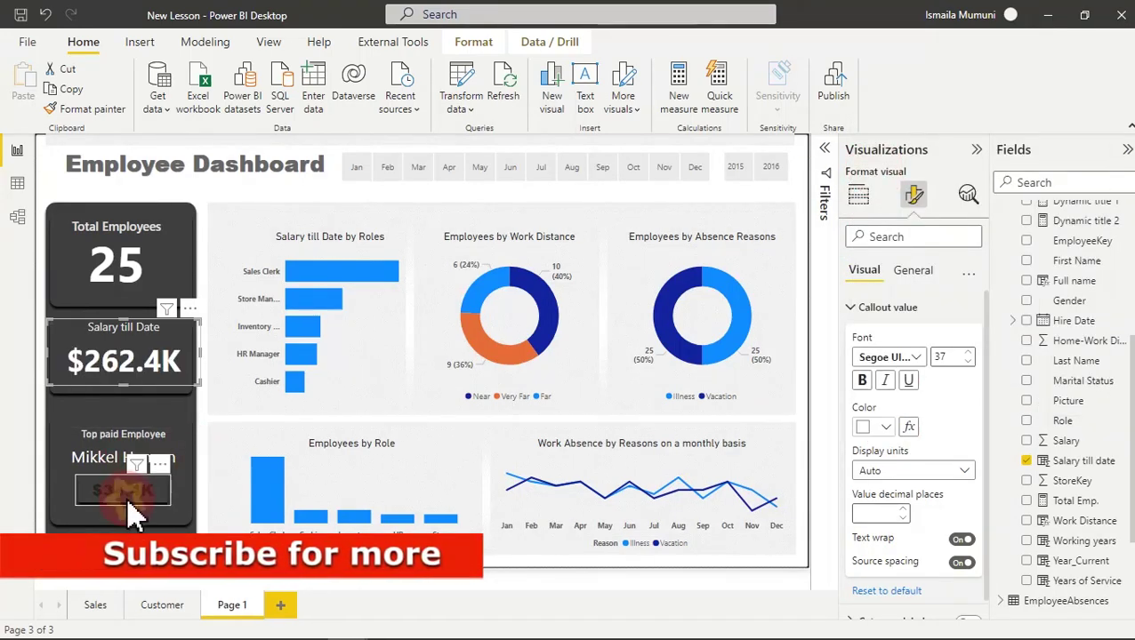
left_click(886, 431)
left_click(876, 167)
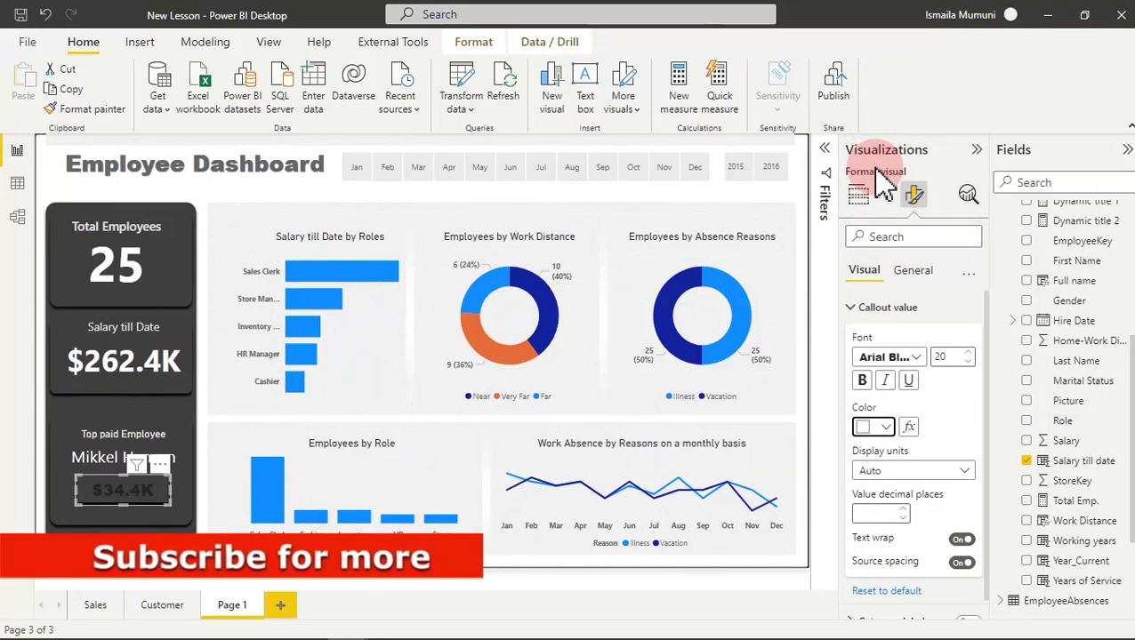
left_click(347, 194)
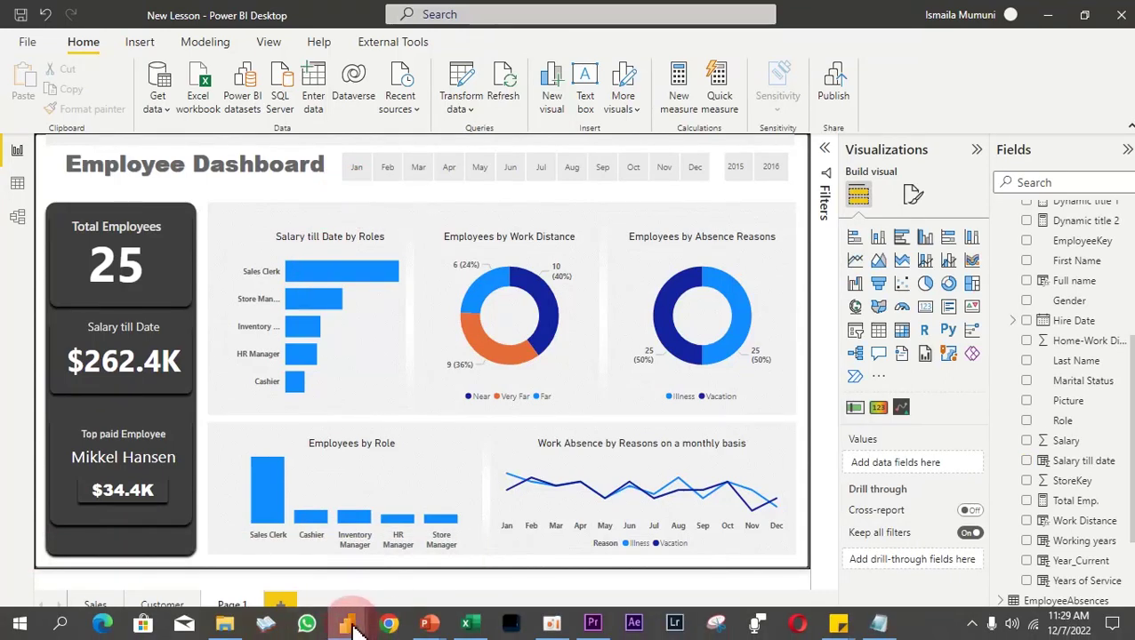
mouse_move(356, 627)
mouse_move(287, 583)
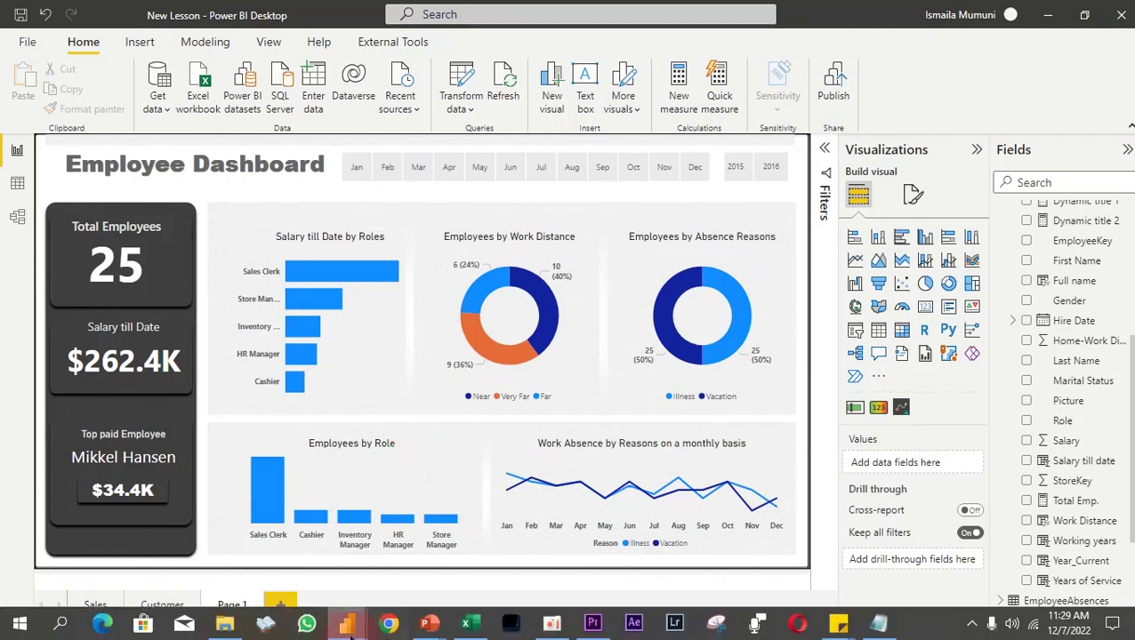
left_click(299, 578)
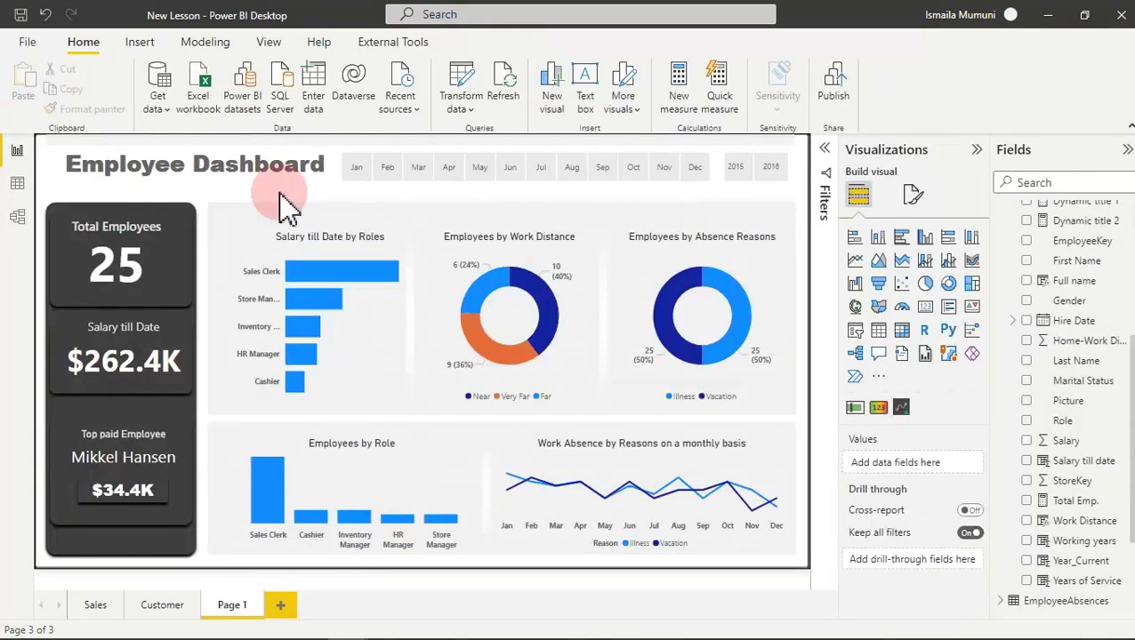
left_click(302, 246)
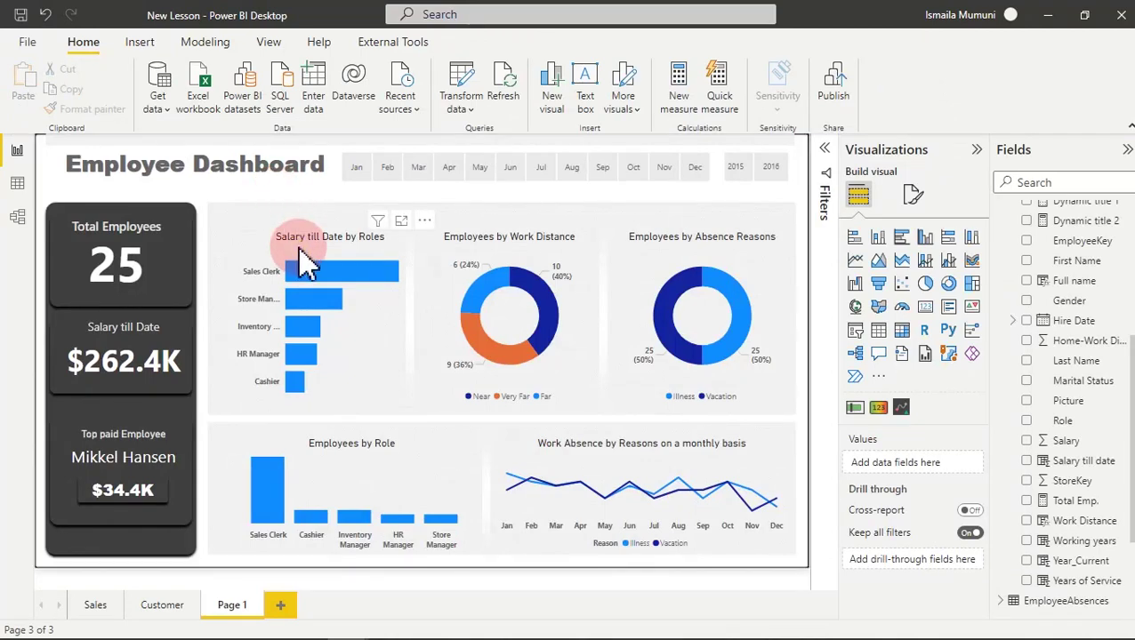
Raise and widen the salary chart leftward, then lift both donuts level with its top.
left_click_drag(303, 250, 331, 225)
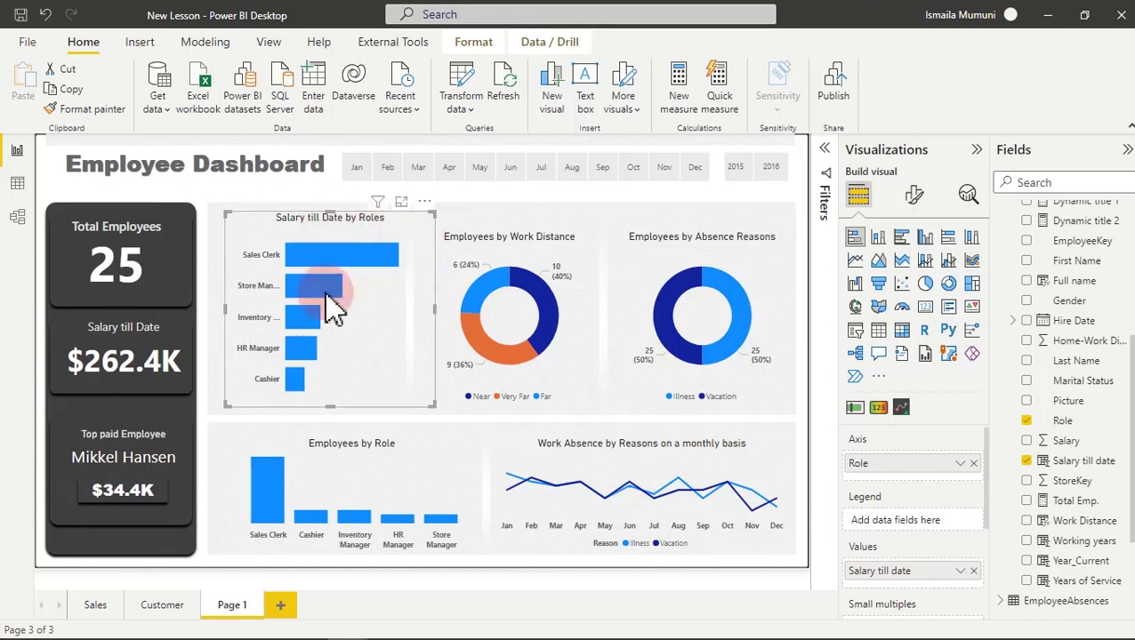
left_click_drag(226, 309, 214, 325)
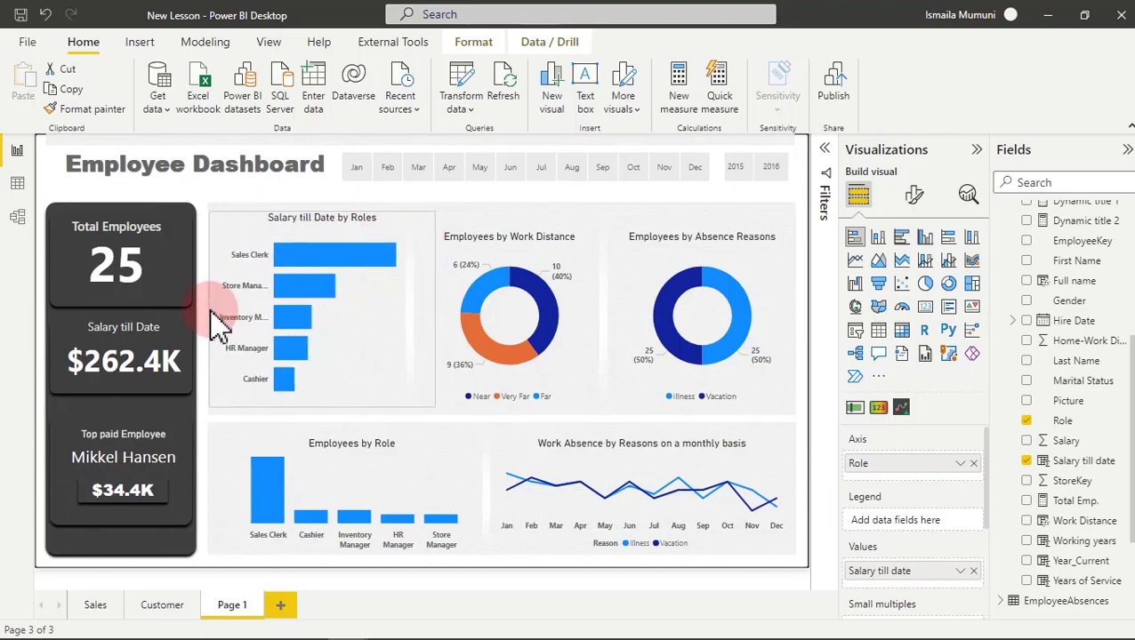
left_click(493, 242)
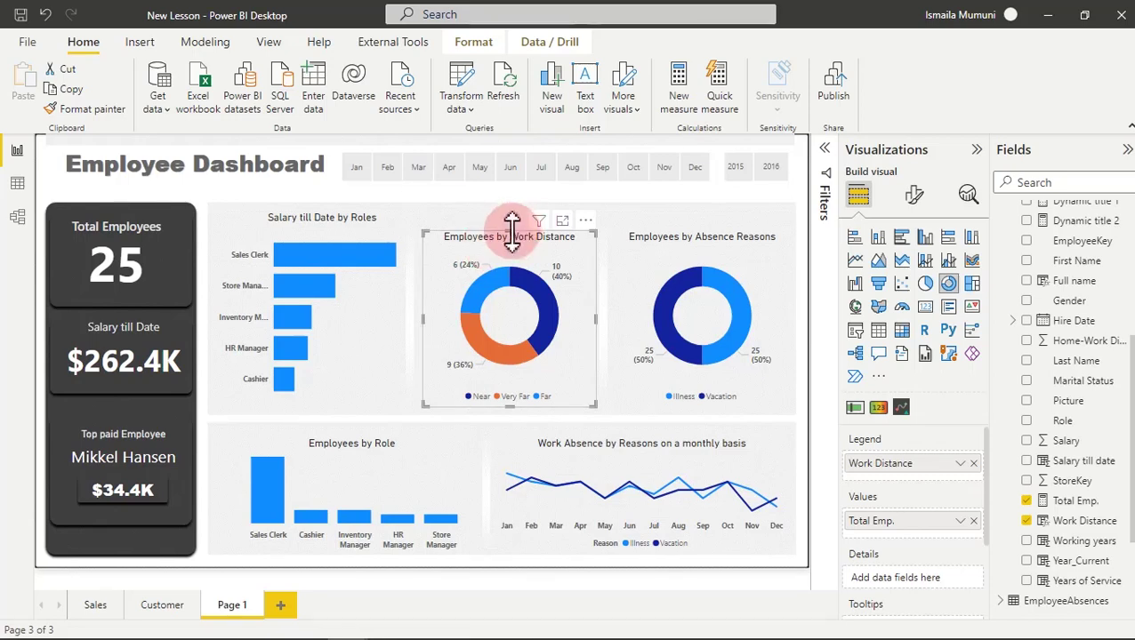
left_click_drag(521, 240, 521, 230)
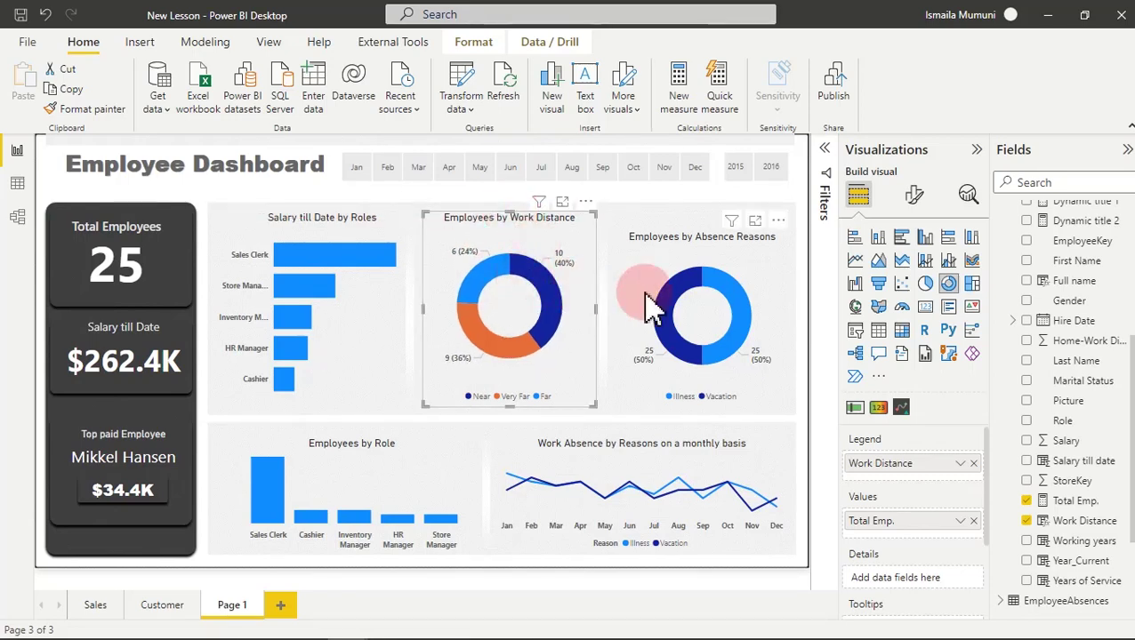
left_click(709, 254)
left_click_drag(703, 230, 704, 213)
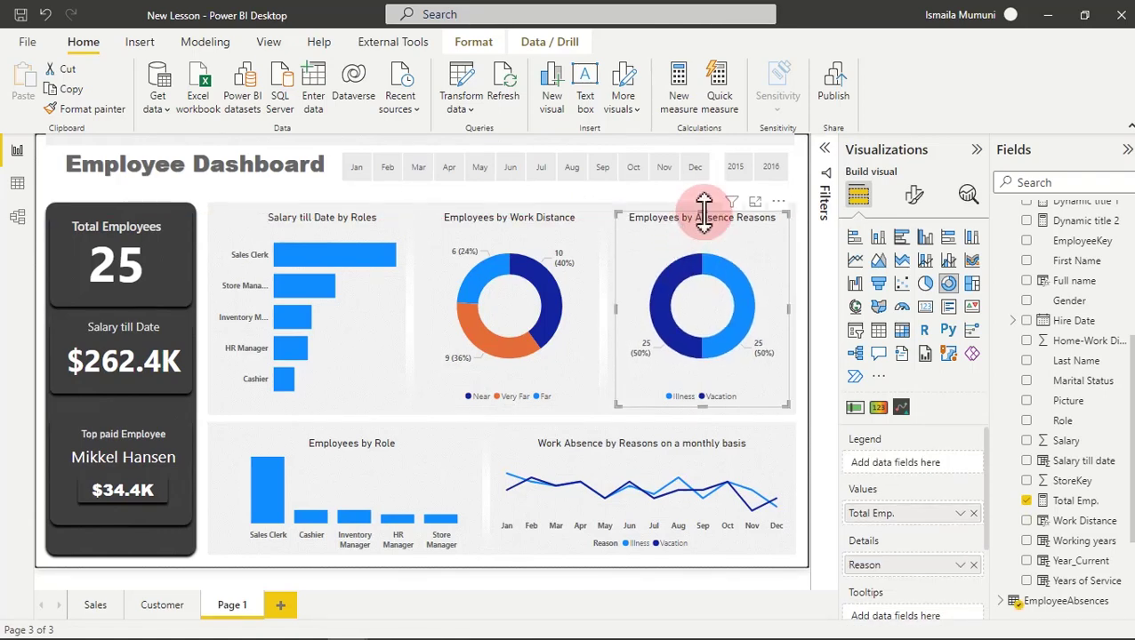
left_click(378, 242)
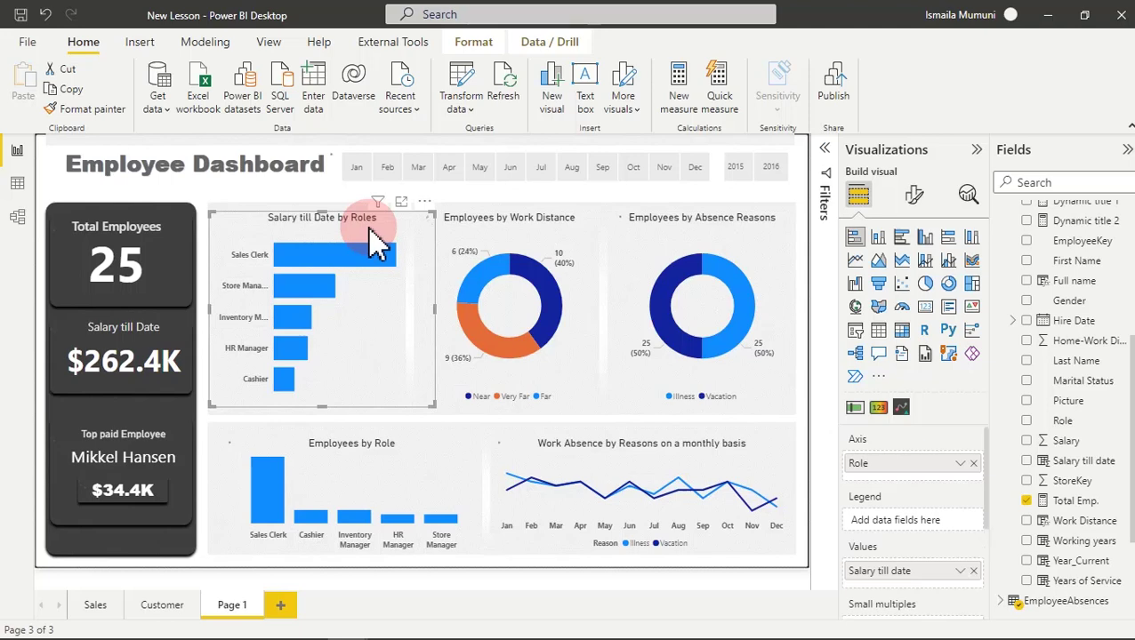
Set up conditional bar colours for Salary till Date by Roles: grey minimum, dark grey maximum.
left_click(916, 195)
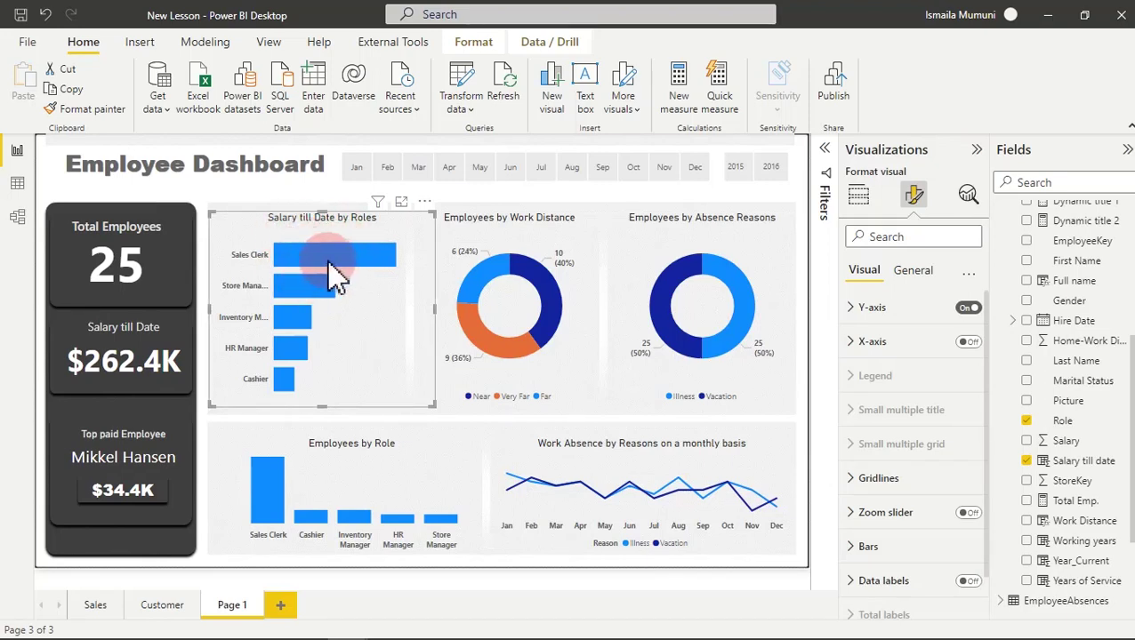
left_click(867, 548)
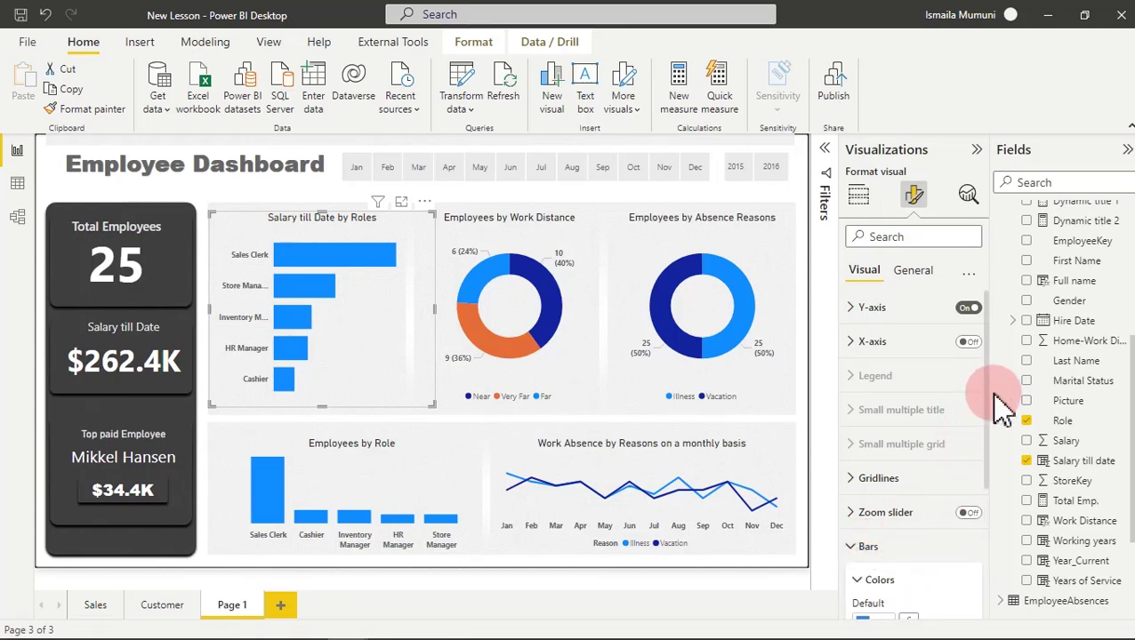
scroll(983, 463, "down", 3)
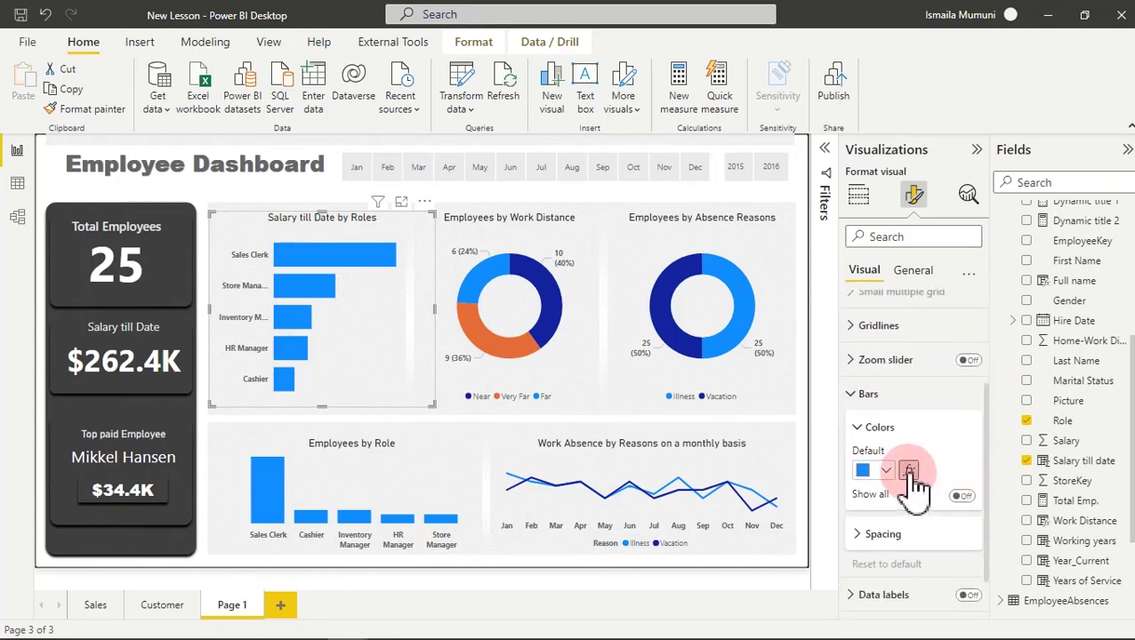
left_click(908, 470)
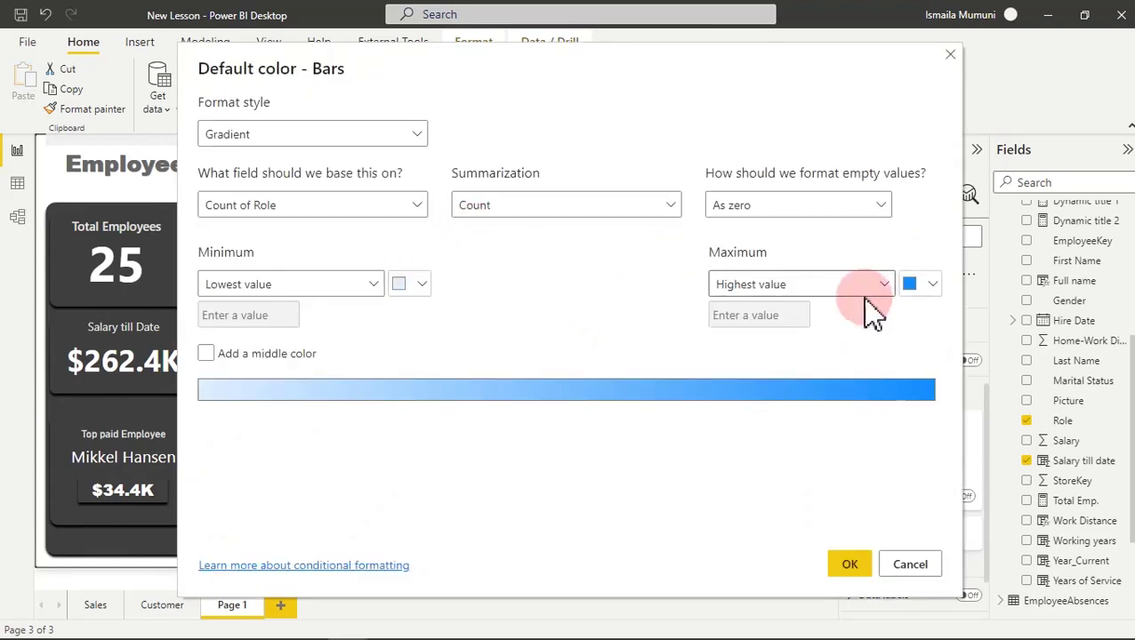
left_click(929, 284)
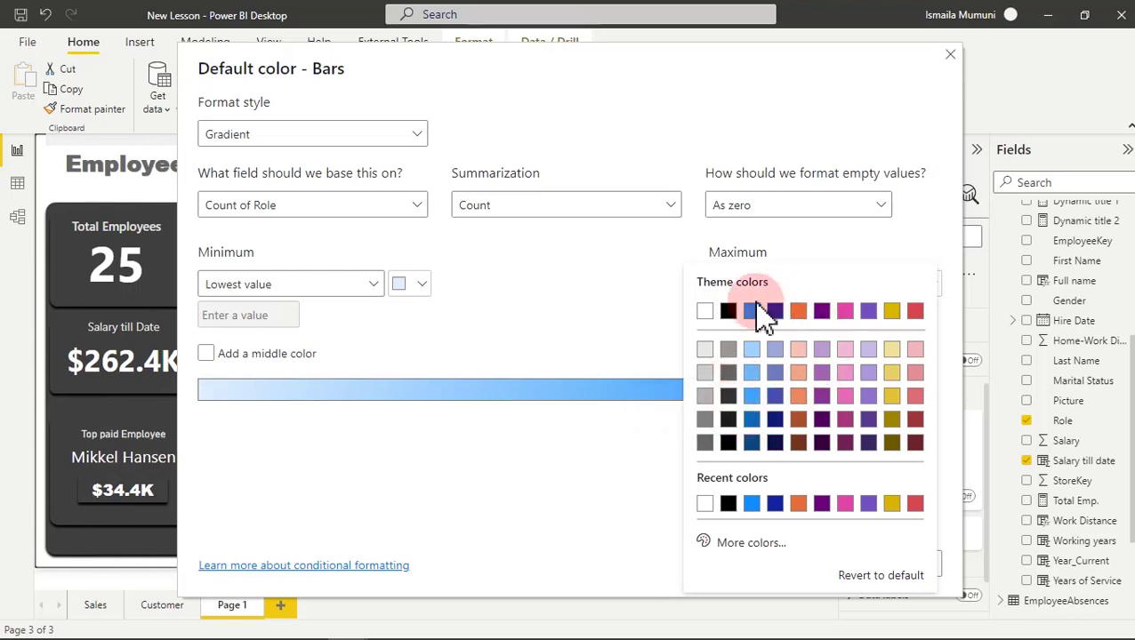
left_click(728, 374)
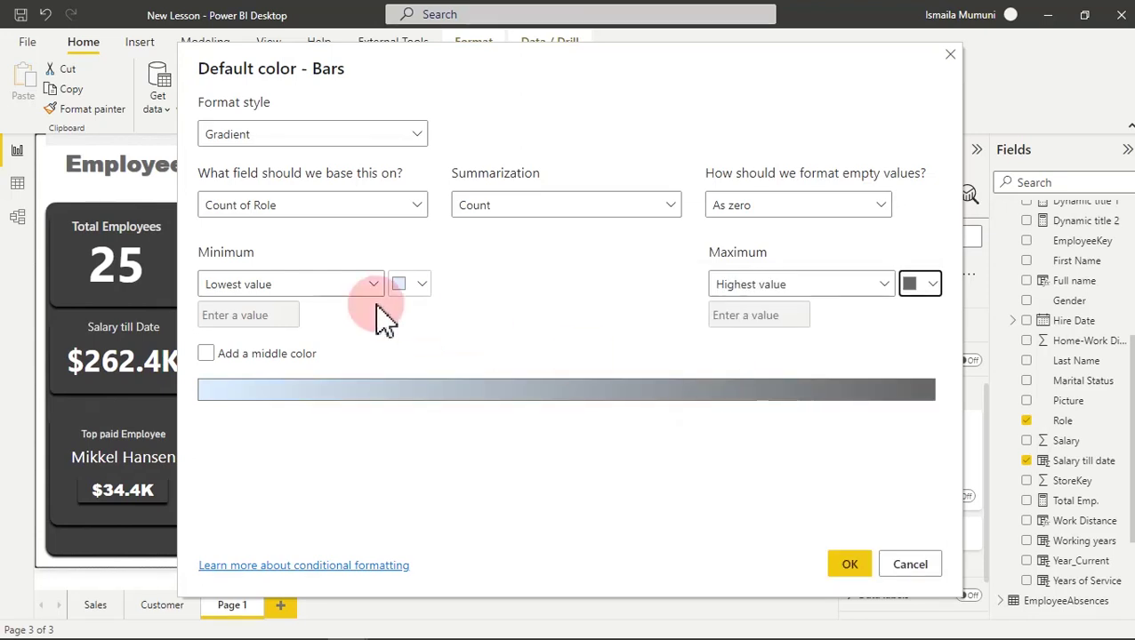
left_click(422, 284)
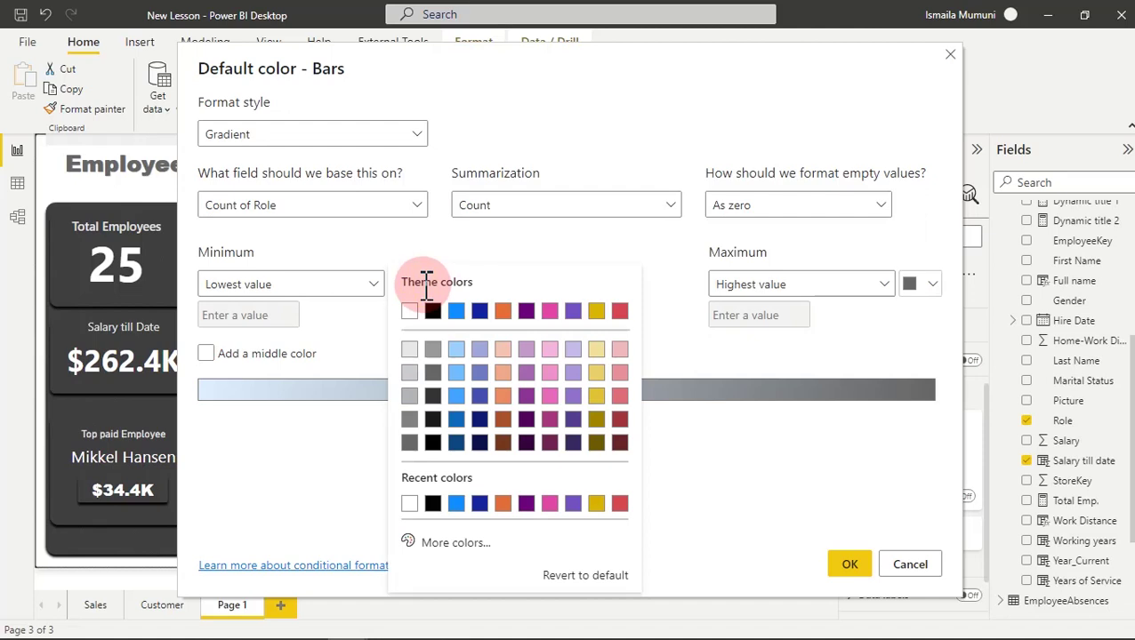
left_click(410, 397)
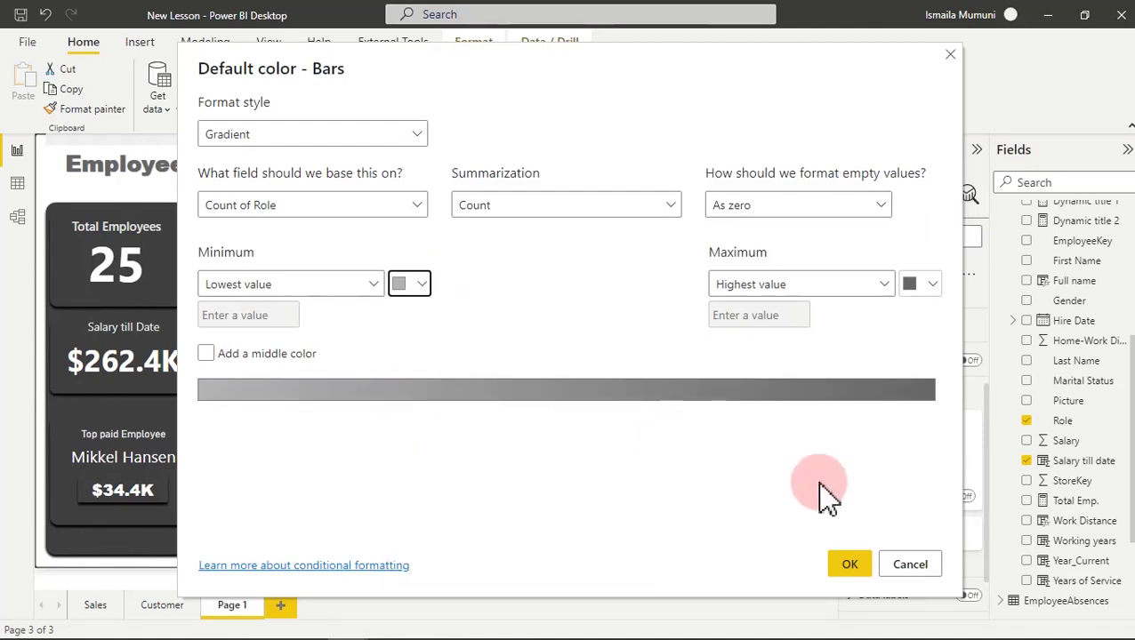
Base the bar gradient on Sum of Salary till date and apply it.
left_click(848, 565)
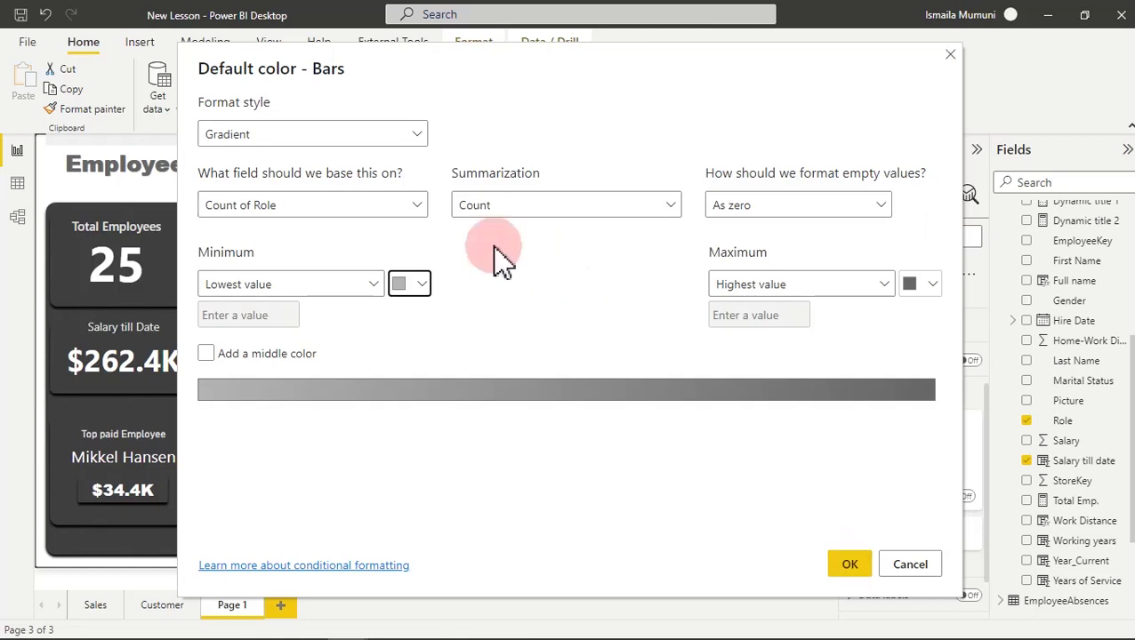
left_click(394, 206)
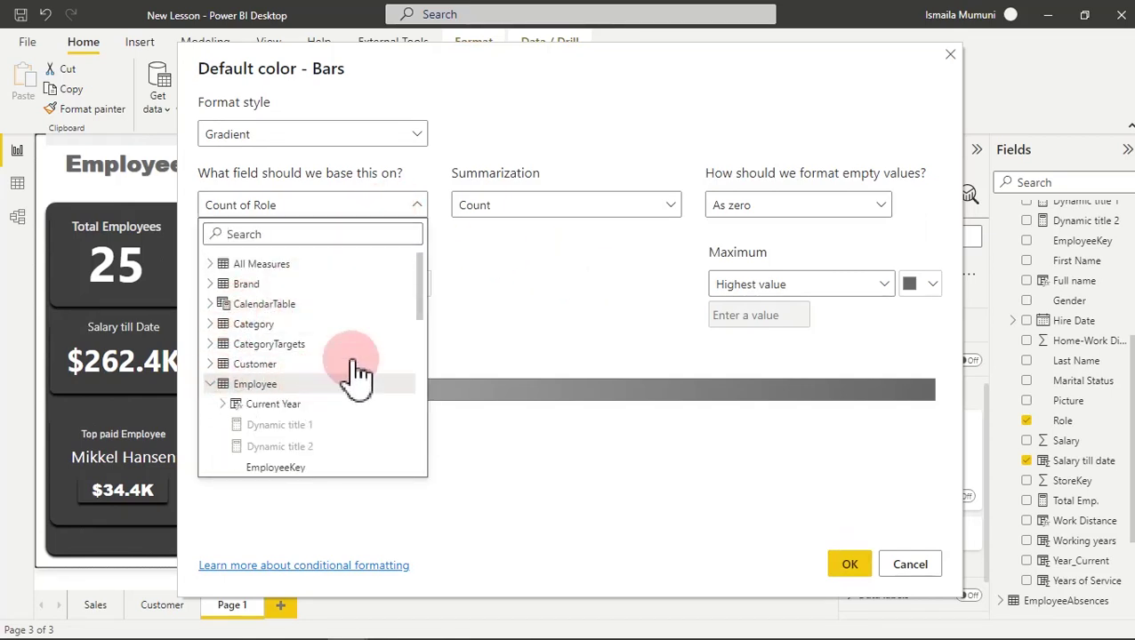
left_click_drag(418, 285, 411, 400)
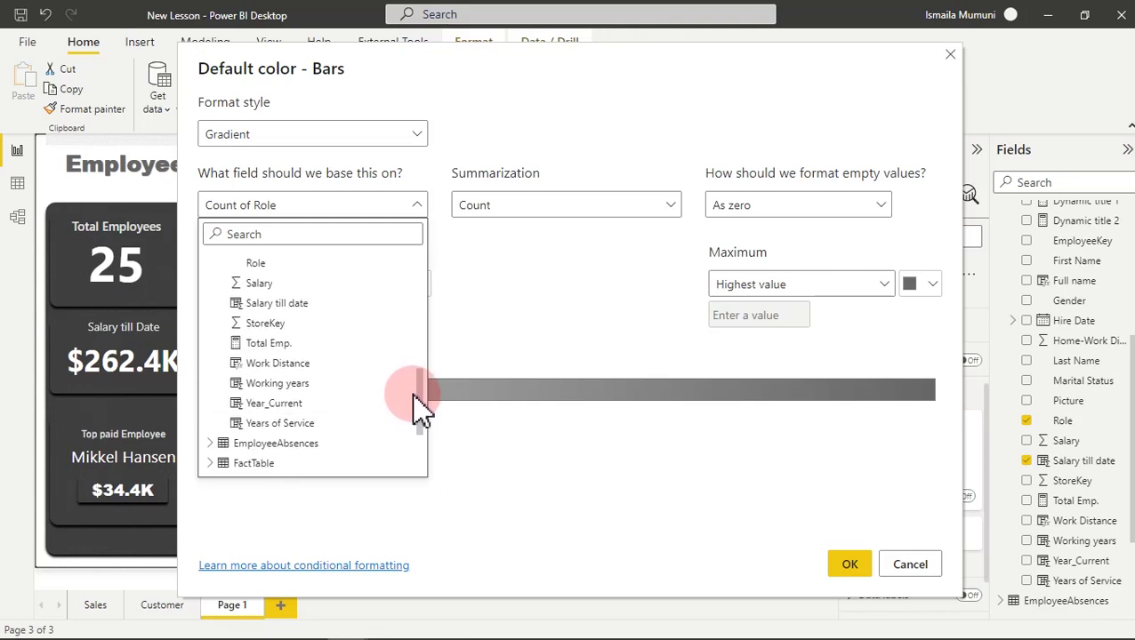
left_click(283, 307)
left_click(847, 566)
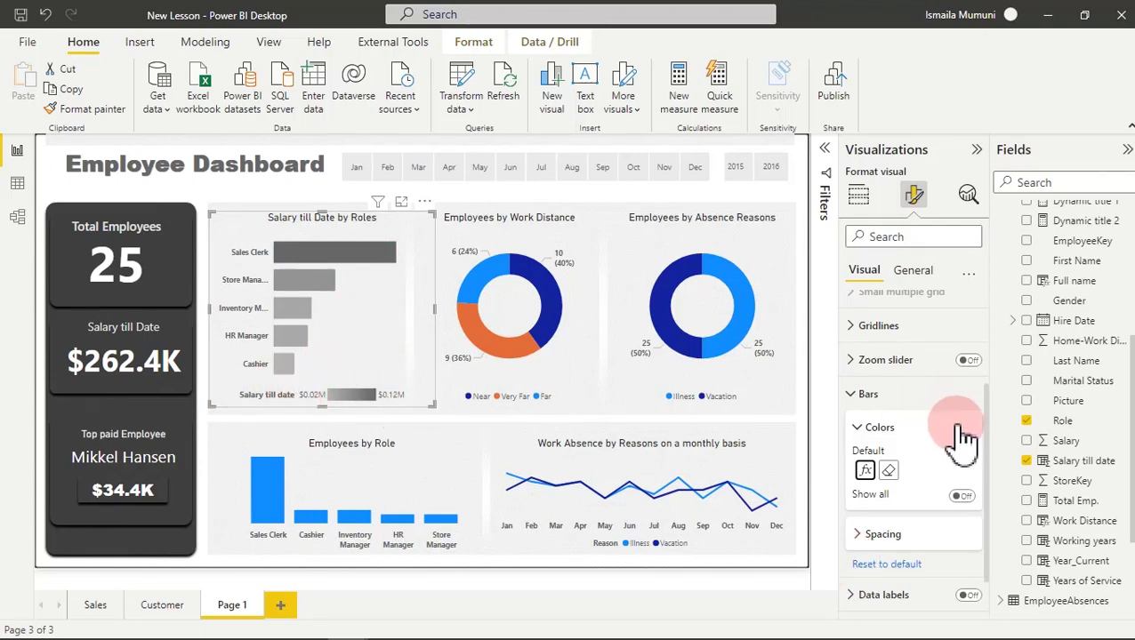
Hide the salary chart's legend and heighten Employees by Role and Work Absence so their tops align.
left_click(905, 411)
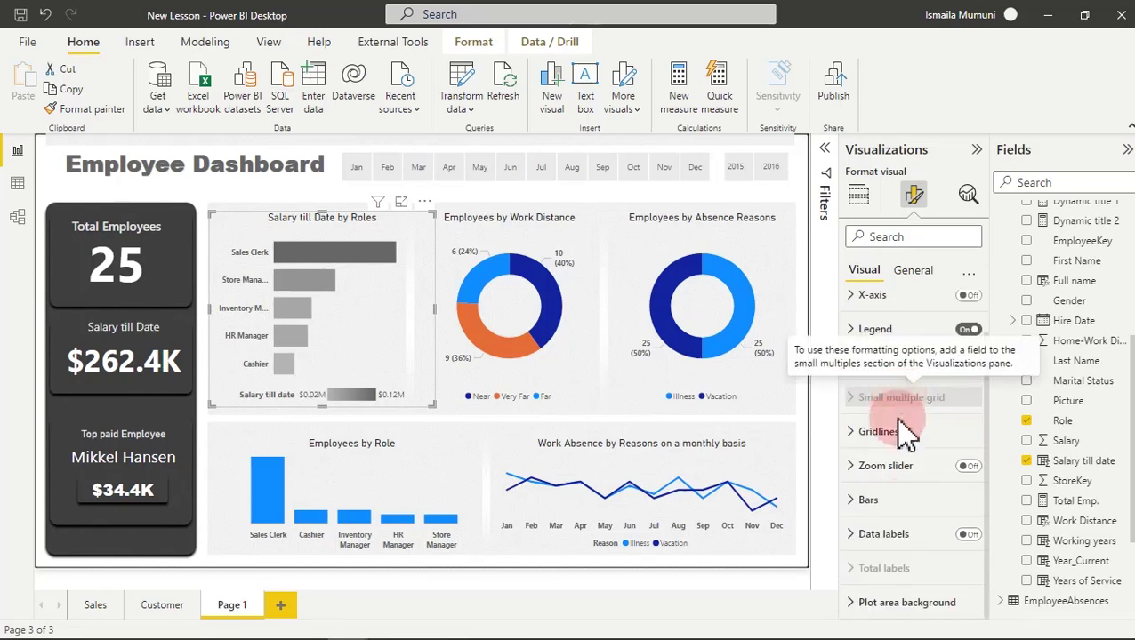
left_click(968, 330)
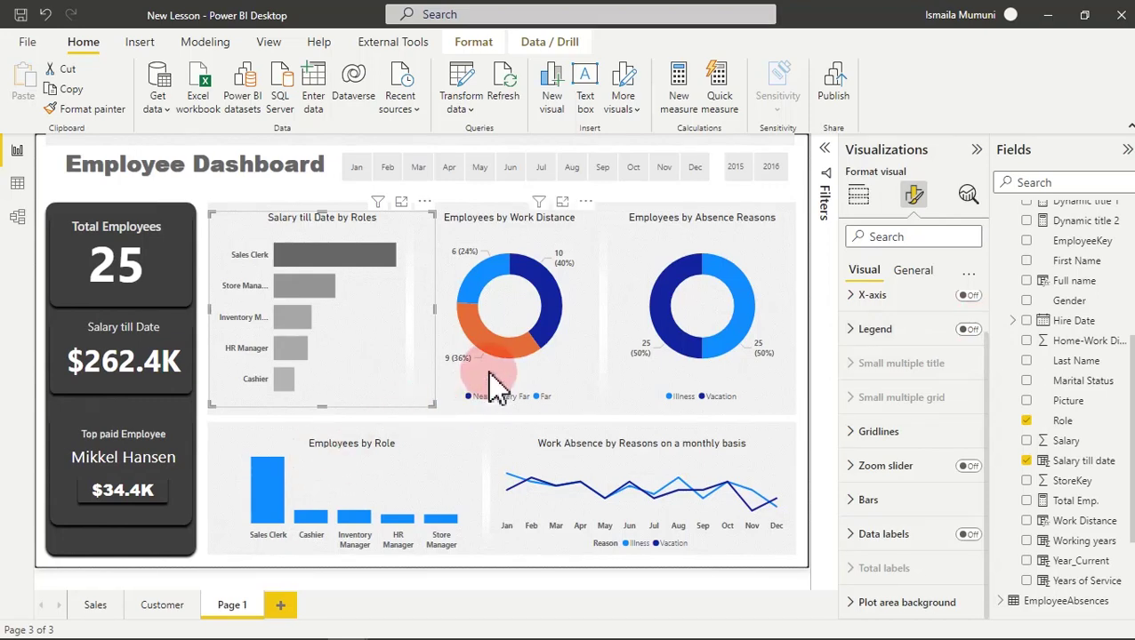
left_click(350, 469)
left_click(916, 200)
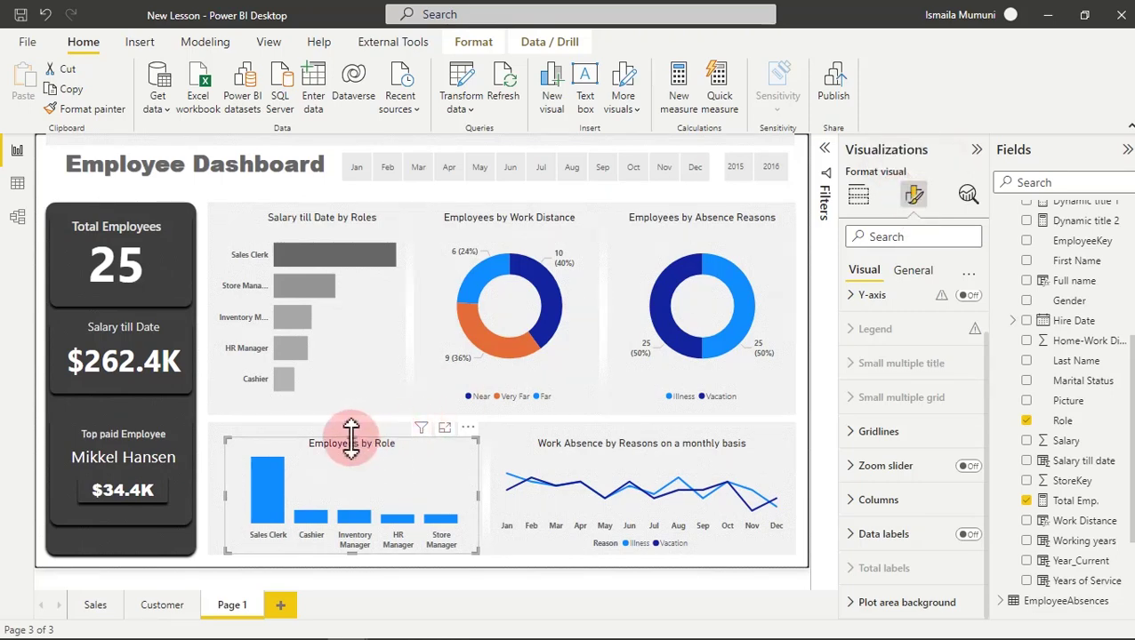
left_click_drag(350, 428, 350, 431)
left_click(608, 461)
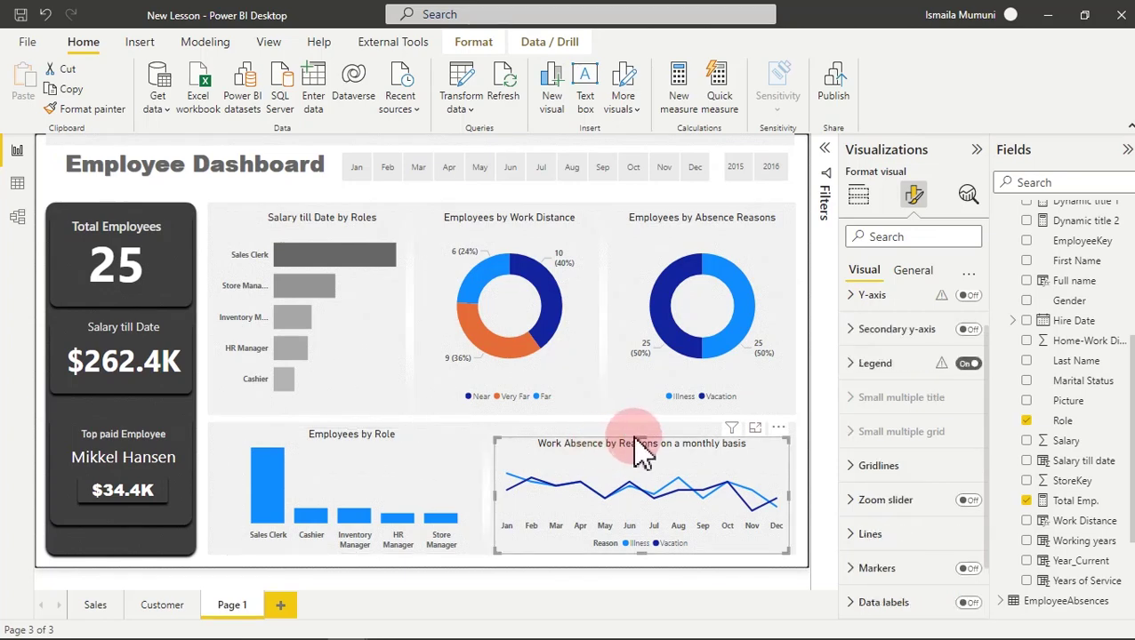
mouse_move(642, 437)
left_mouse_down()
mouse_move(649, 445)
mouse_move(643, 431)
left_mouse_up()
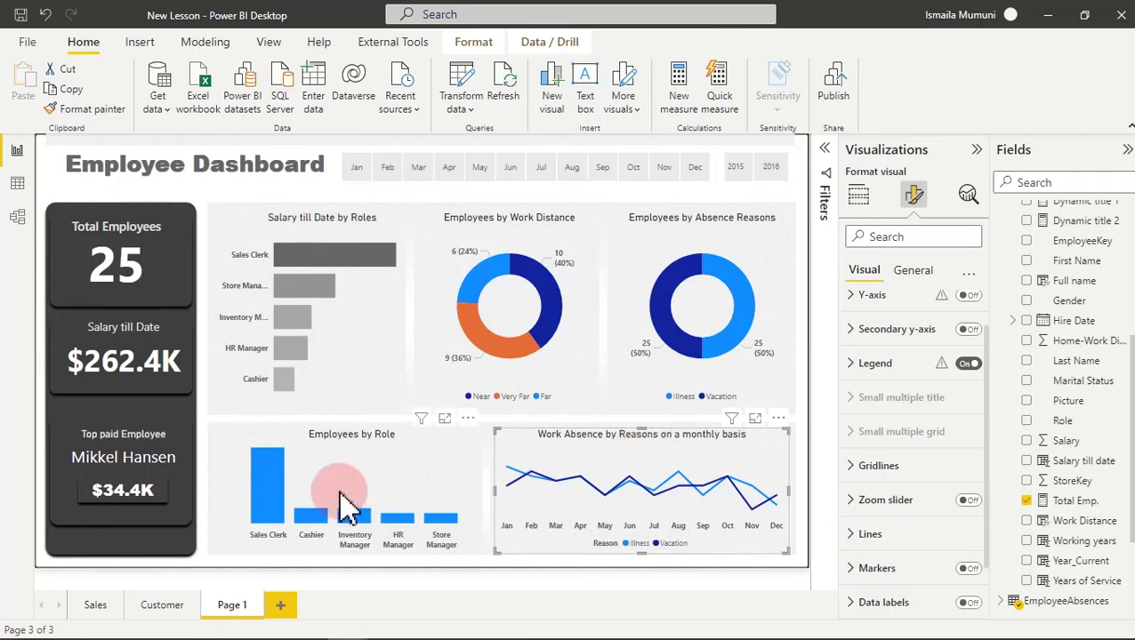
left_click(347, 507)
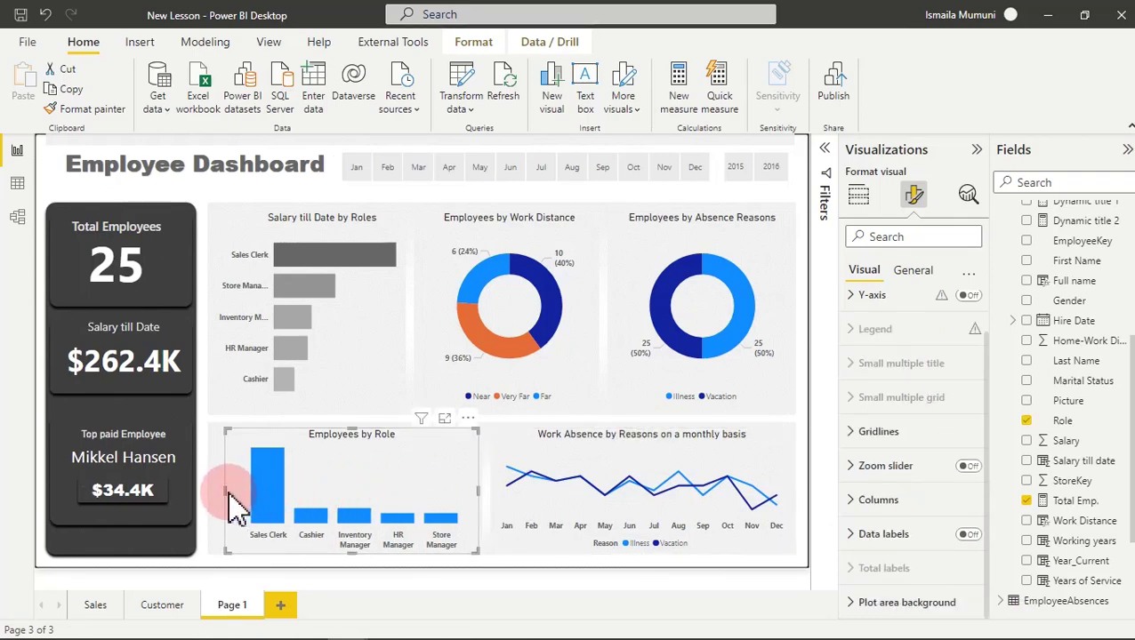
Widen Employees by Role leftward and shade its columns in a light-to-dark grey gradient.
left_click_drag(226, 490, 194, 487)
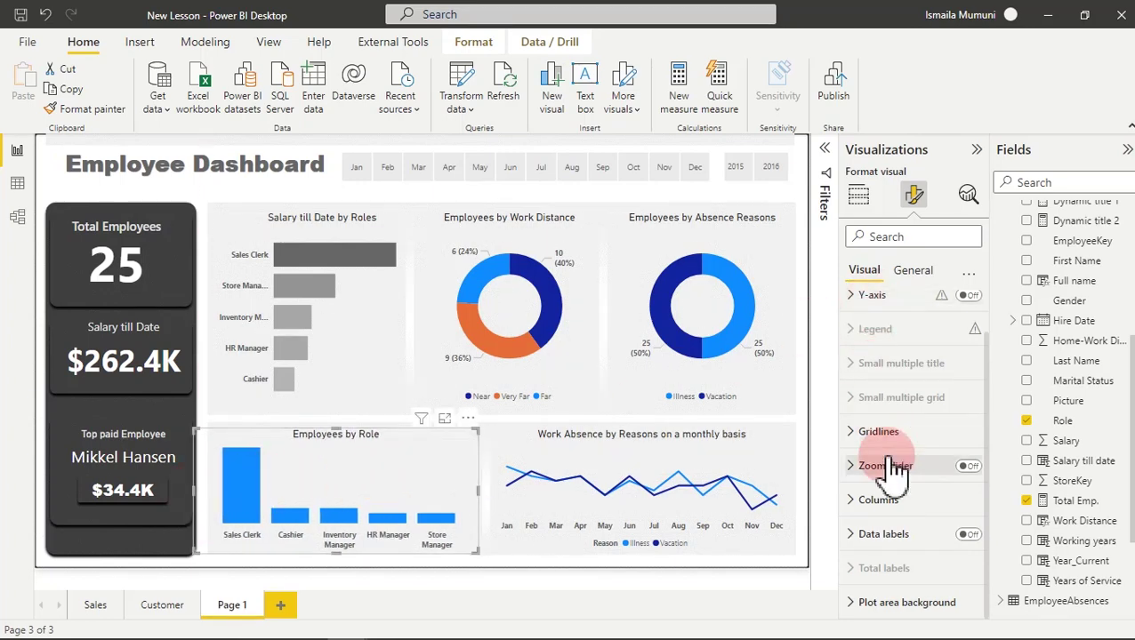
left_click(885, 503)
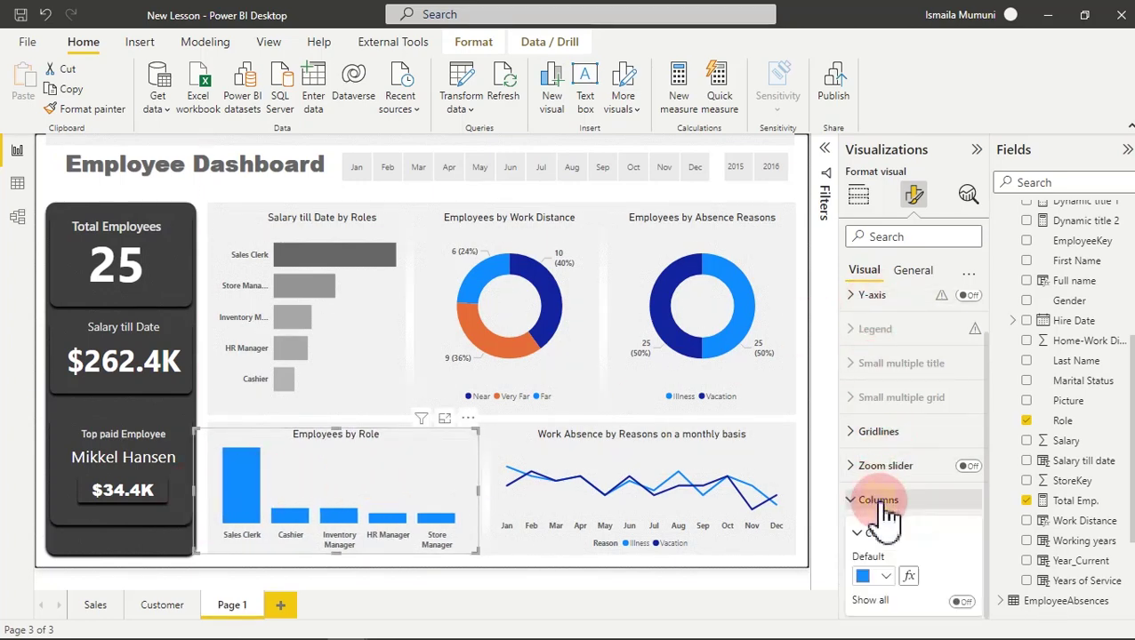
left_click(909, 578)
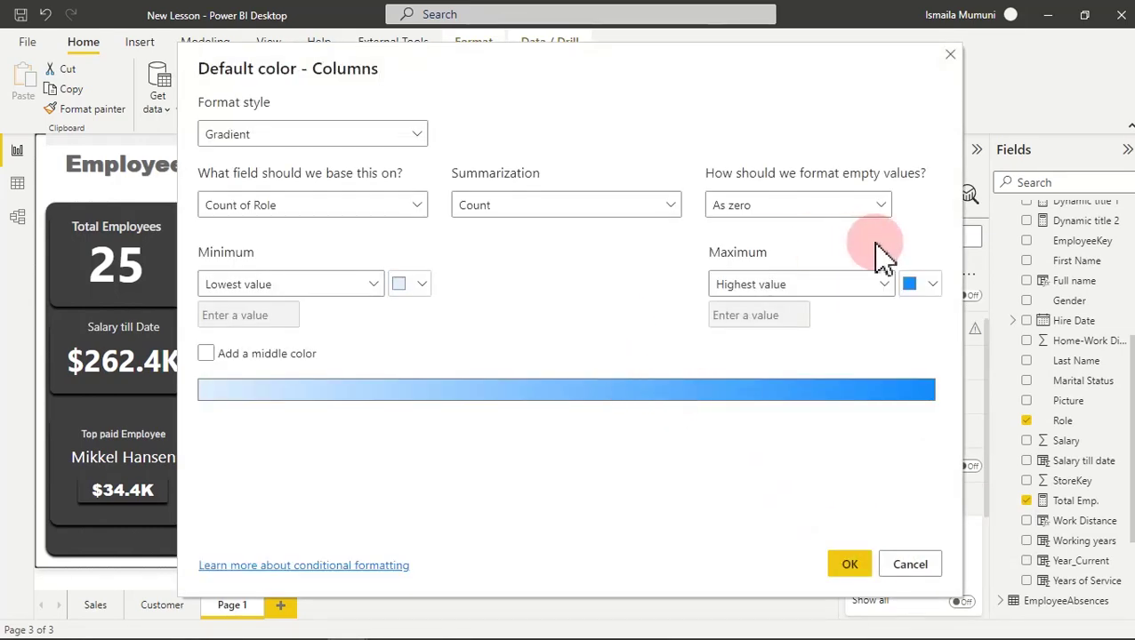
left_click(932, 286)
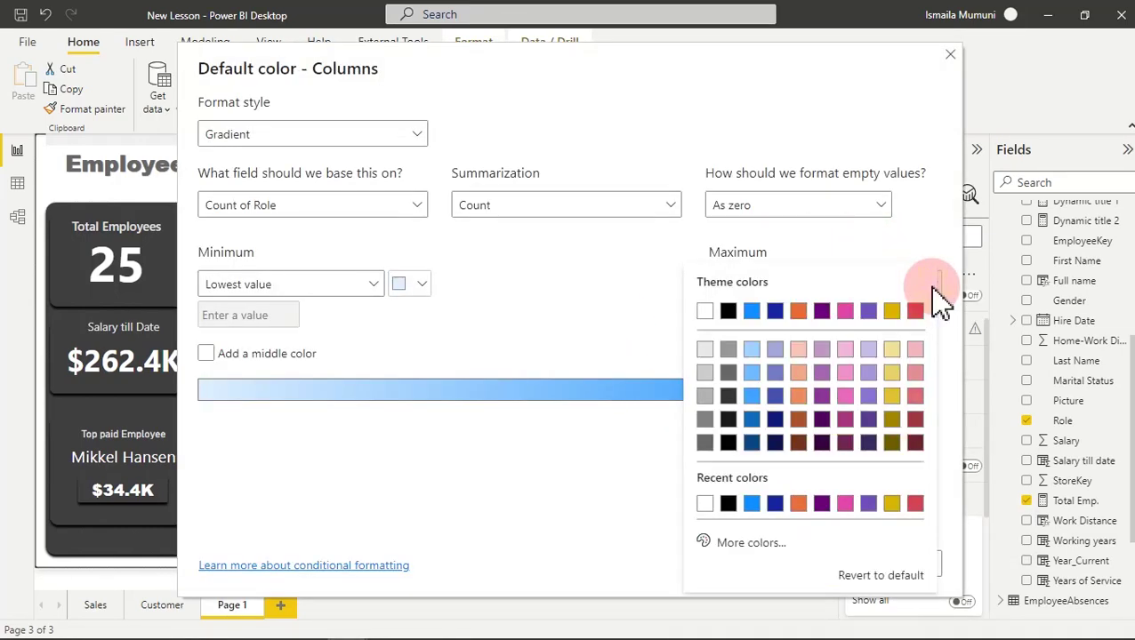
left_click(728, 373)
left_click(410, 286)
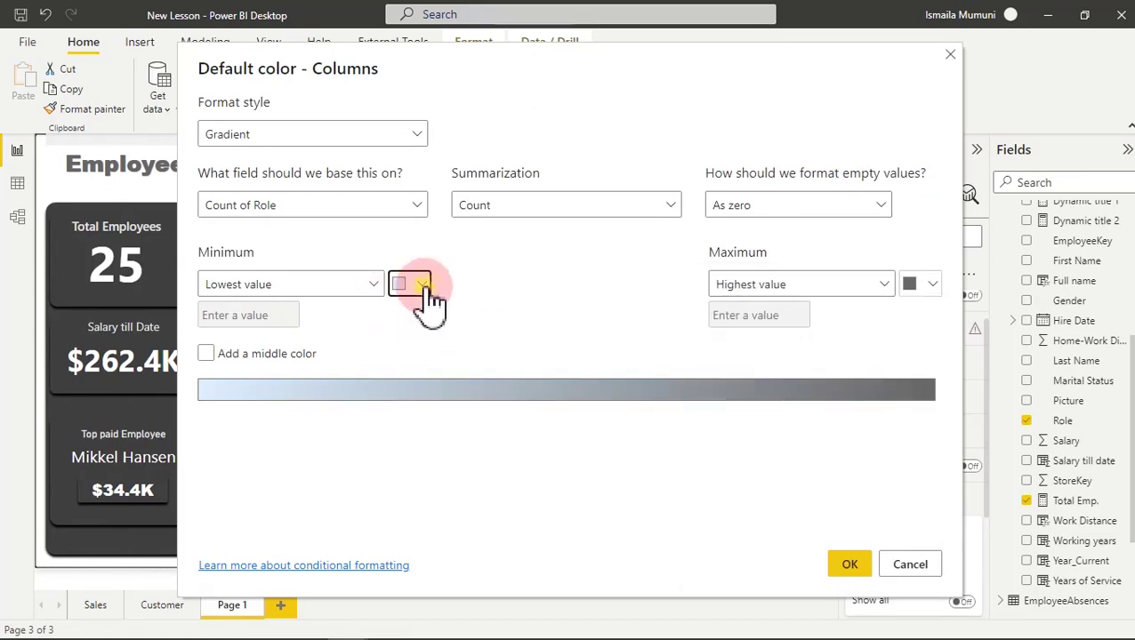
left_click(410, 372)
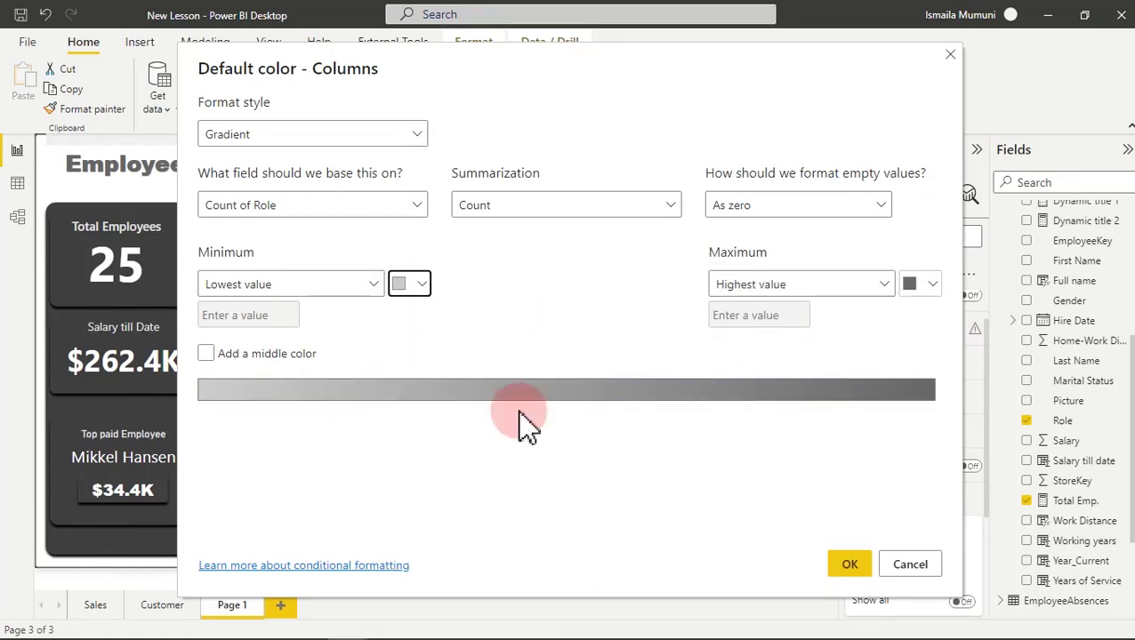
left_click(849, 566)
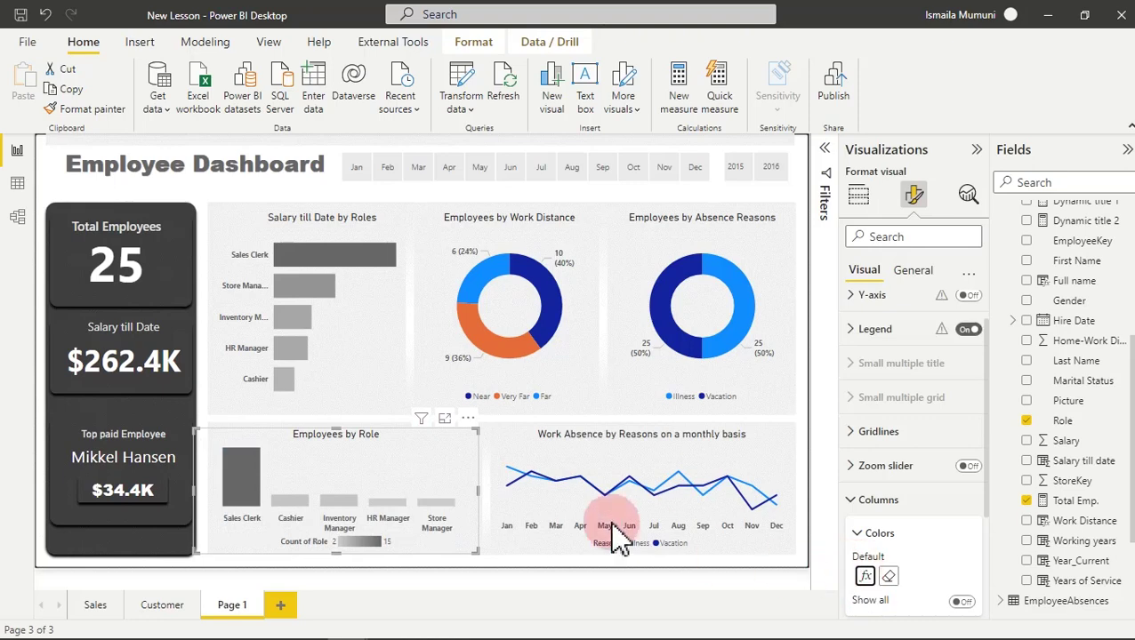
Hide the Employees by Role chart's colour legend.
left_click(972, 331)
left_click(440, 500)
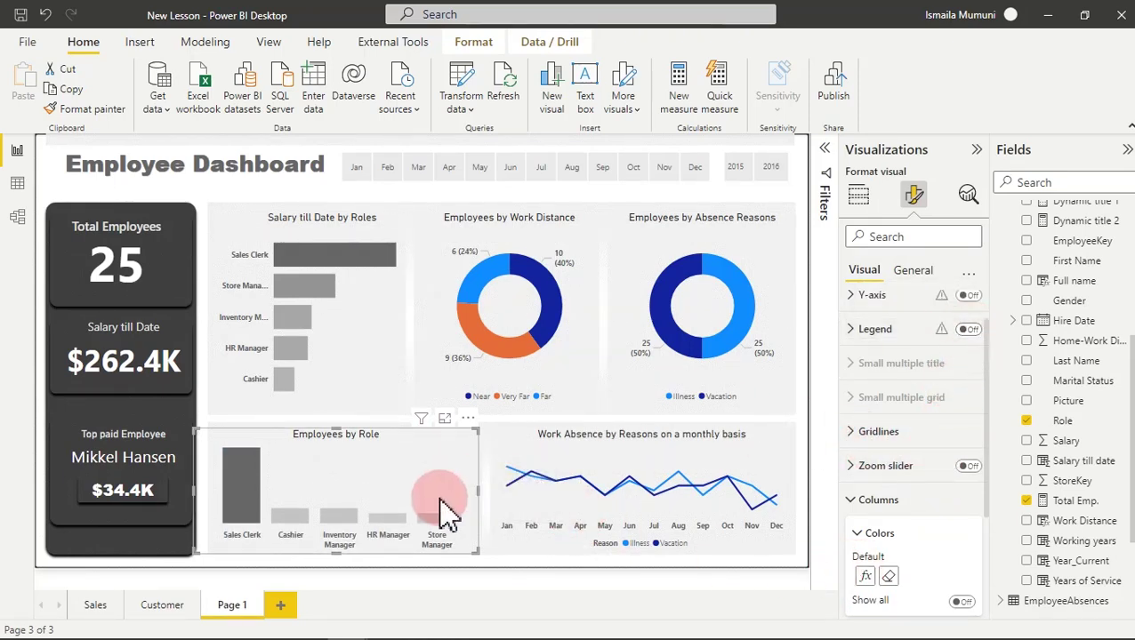
left_click(591, 442)
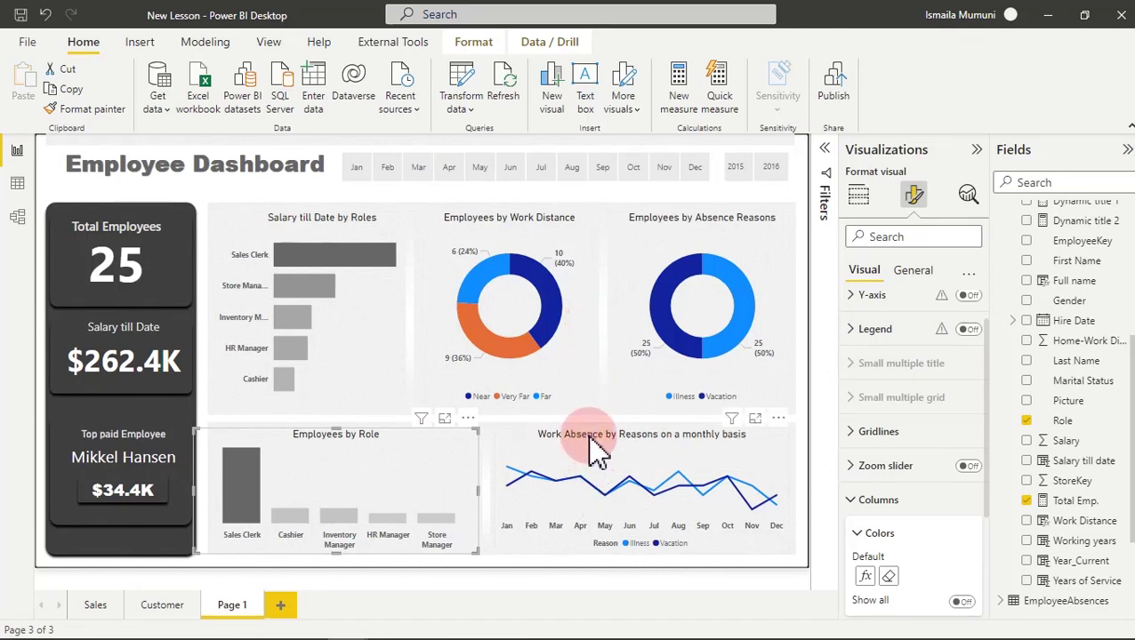
Colour the Work Absence chart's Illness line pink #FB6090 and its Vacation line dark grey.
left_click(596, 449)
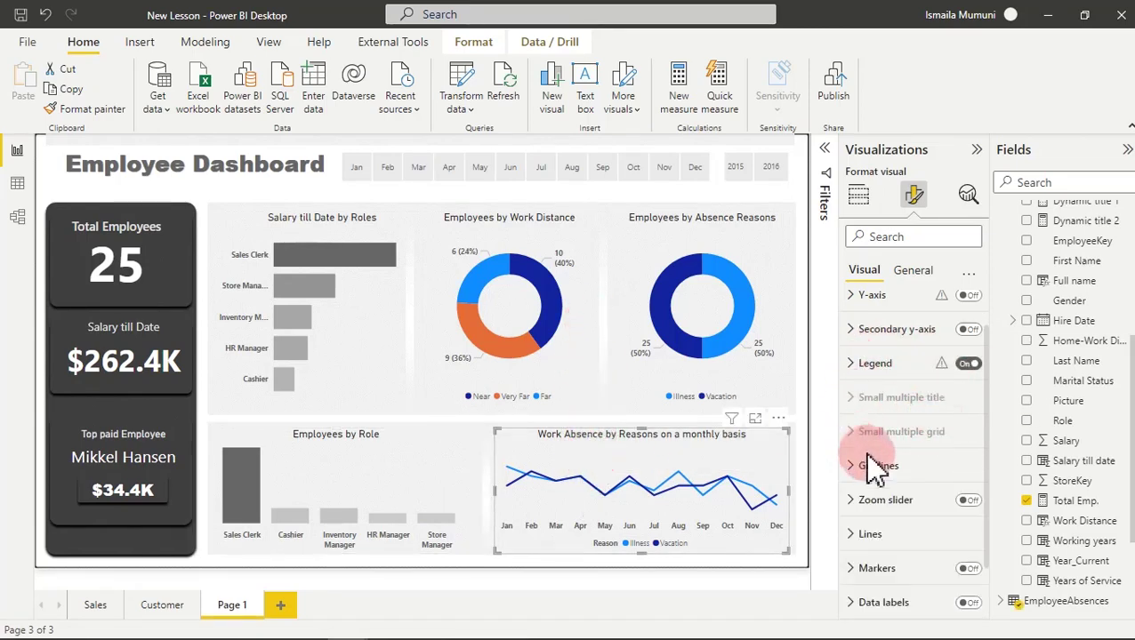
left_click(869, 535)
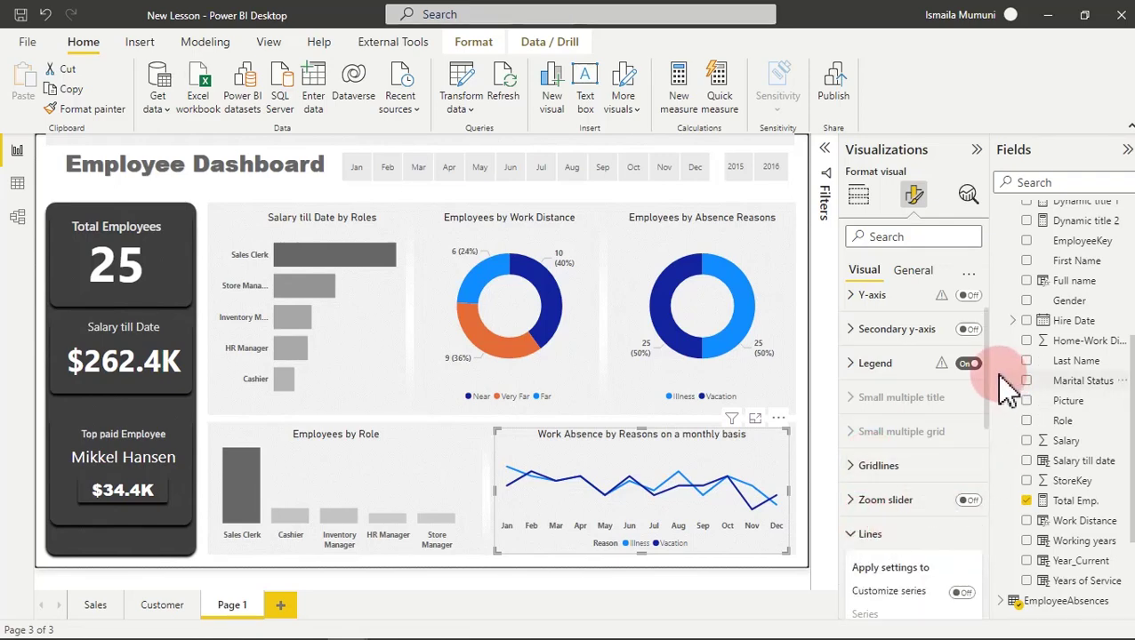
left_click_drag(996, 387, 987, 538)
left_click(879, 450)
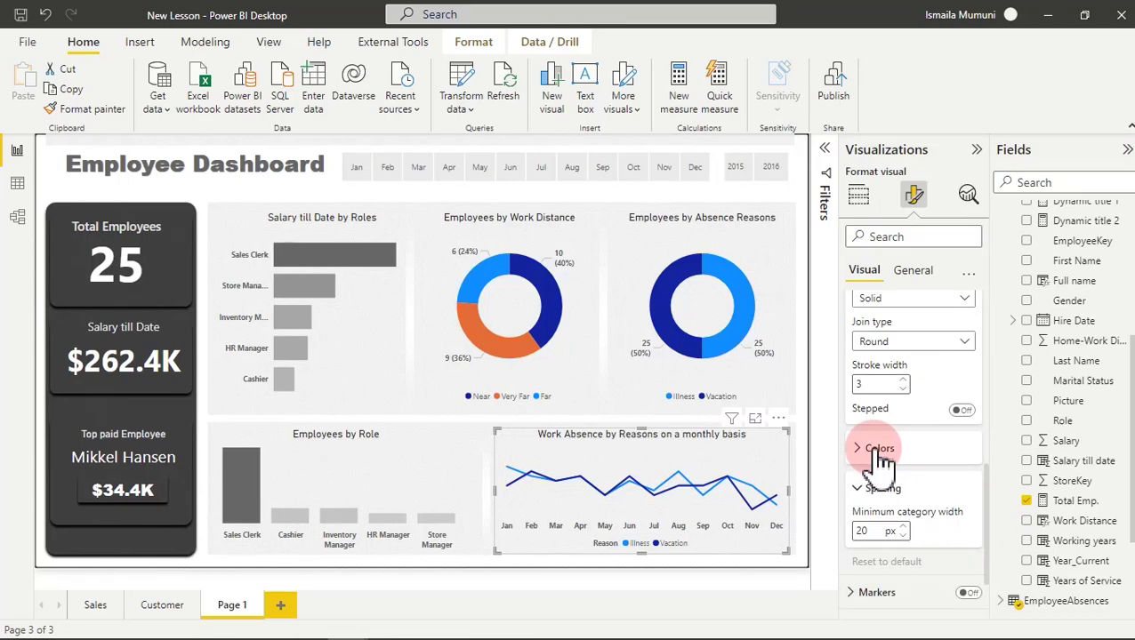
left_click(883, 493)
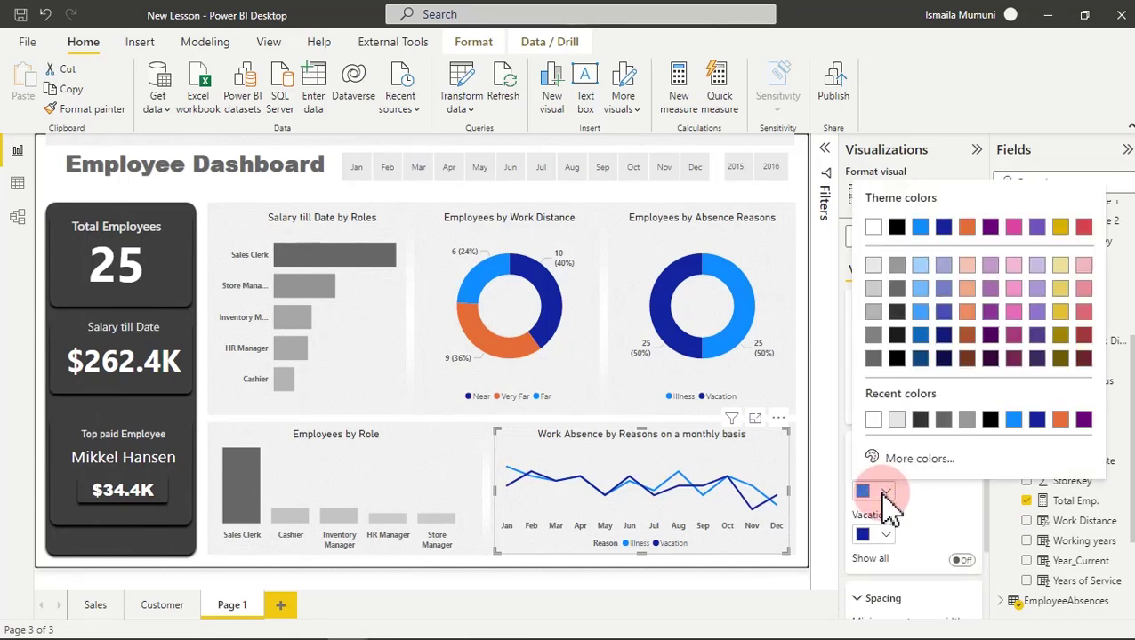
left_click(919, 458)
type("#FB6090")
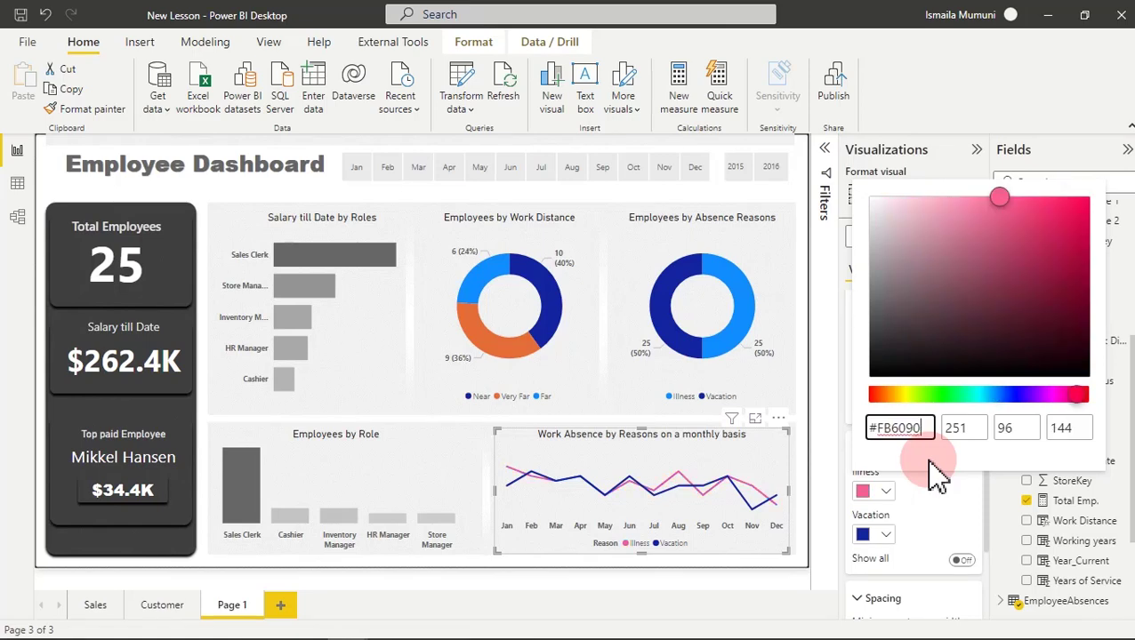
left_click(890, 538)
left_click(890, 536)
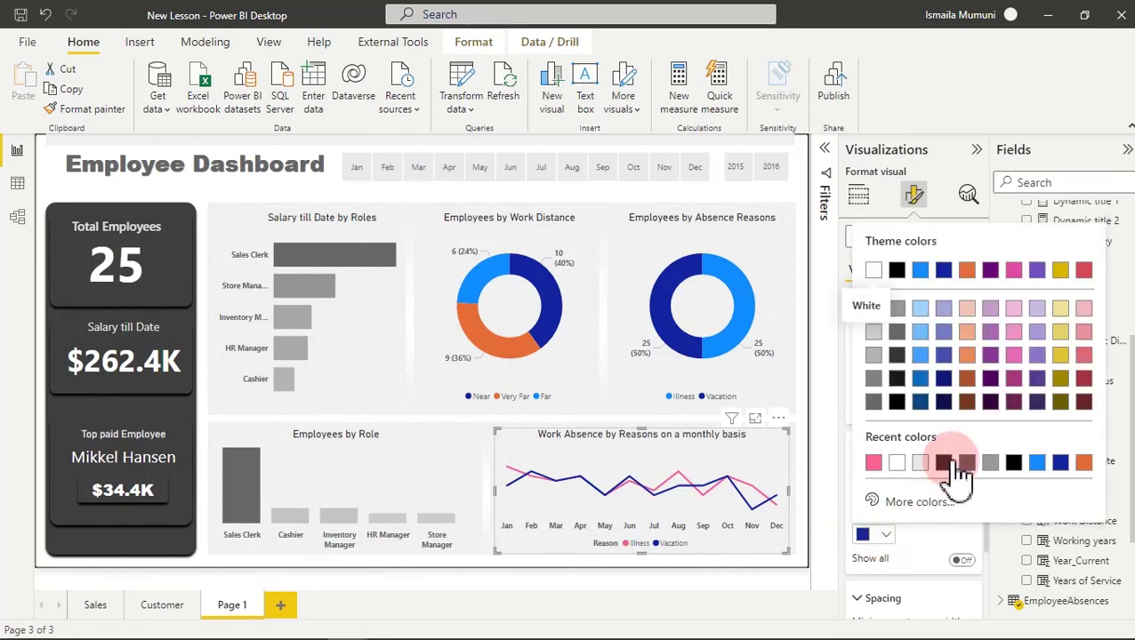
left_click(947, 462)
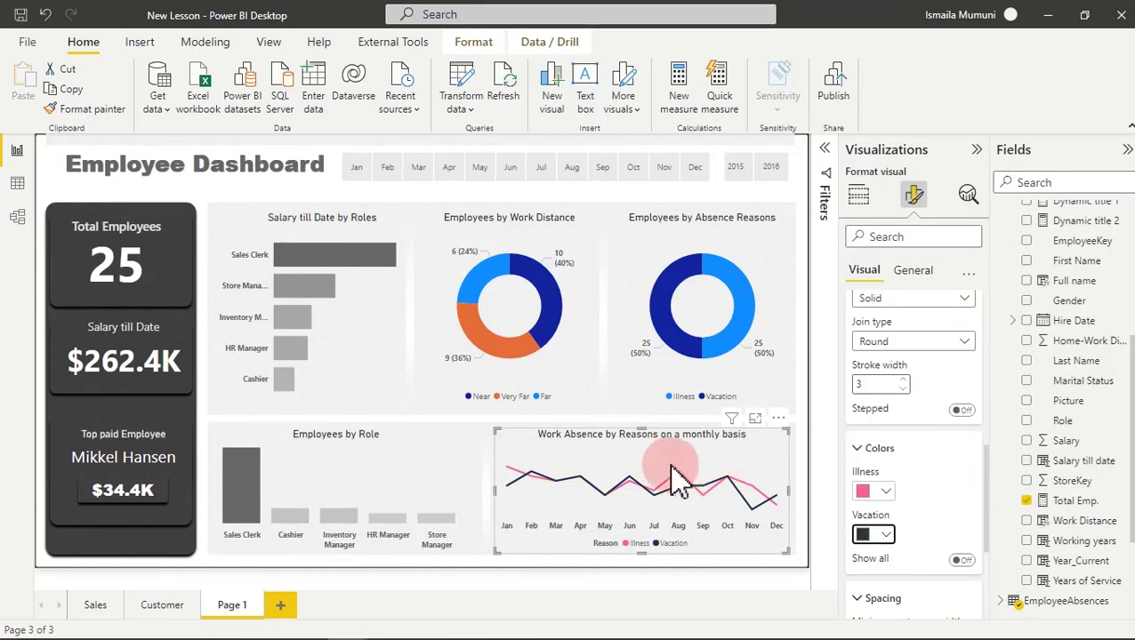
left_click(579, 333)
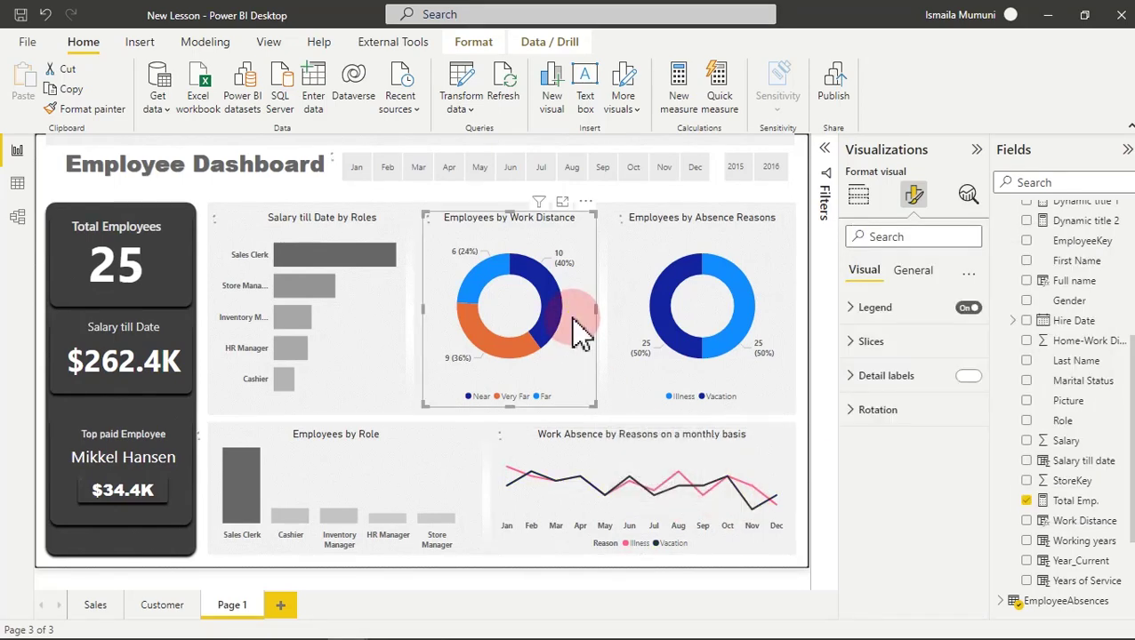
Colour the Work Distance donut slices: Near dark, Very Far pink, Far grey.
left_click(882, 345)
left_click(886, 418)
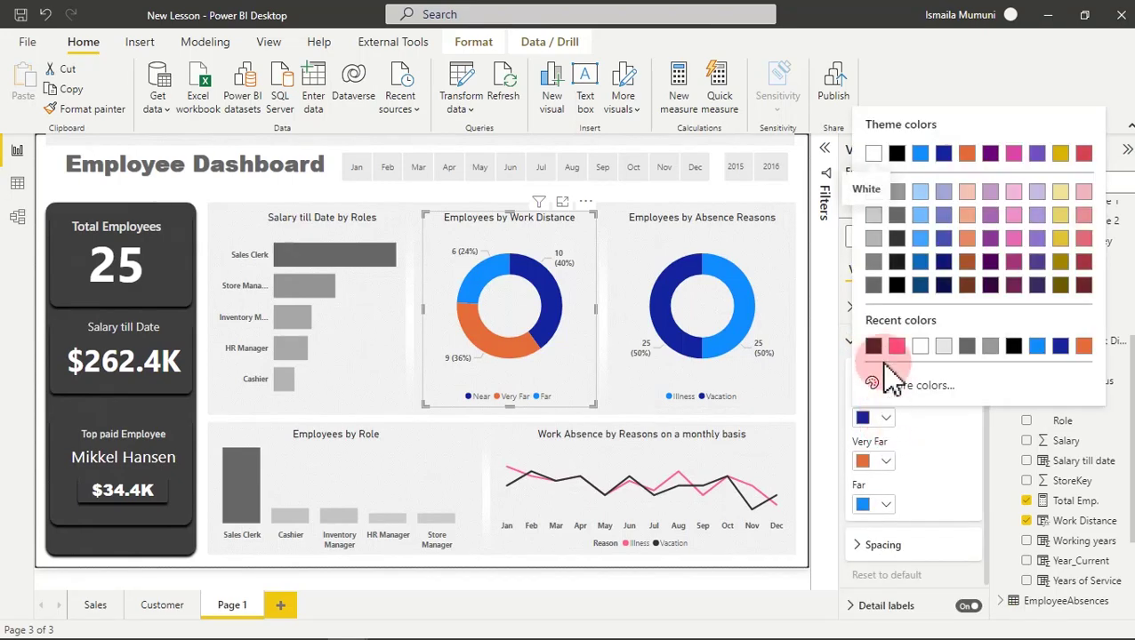
left_click(877, 348)
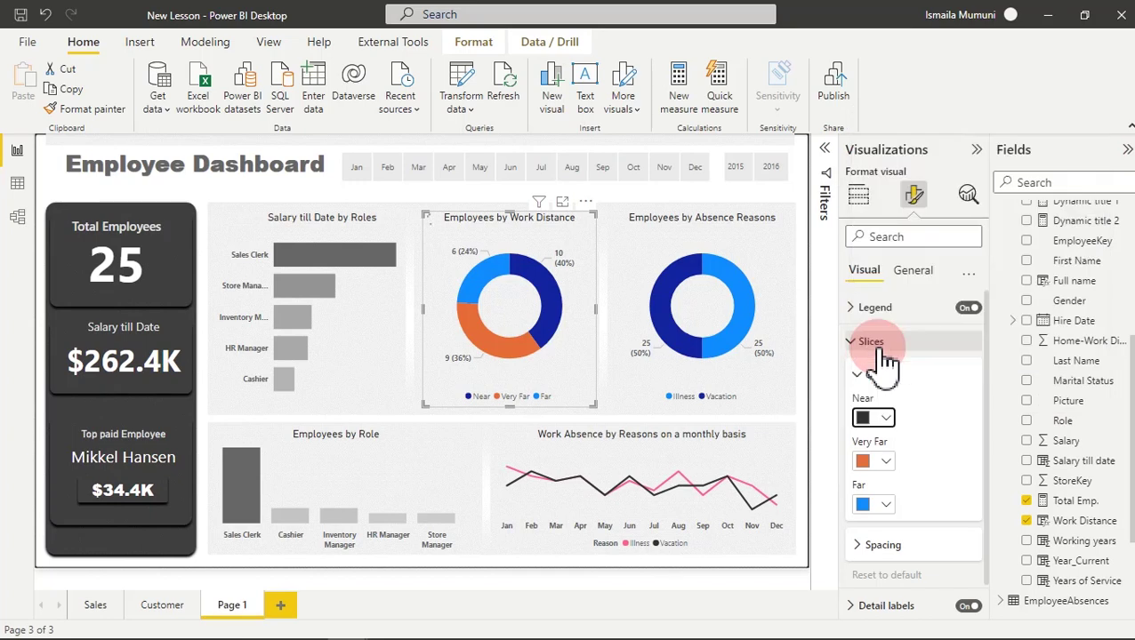
left_click(889, 464)
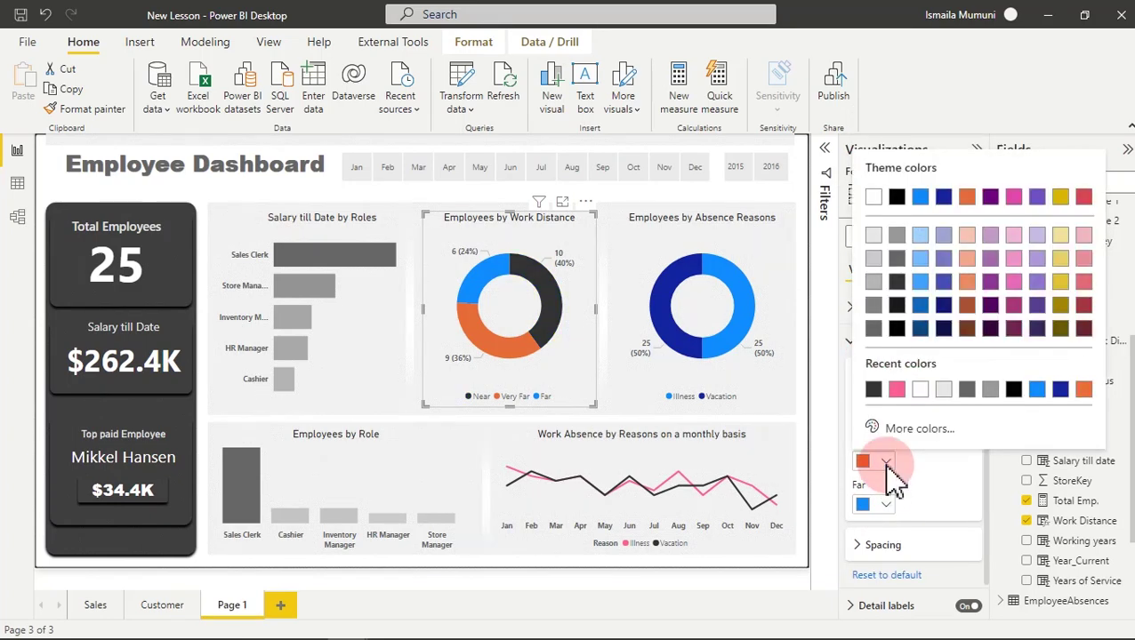
left_click(902, 392)
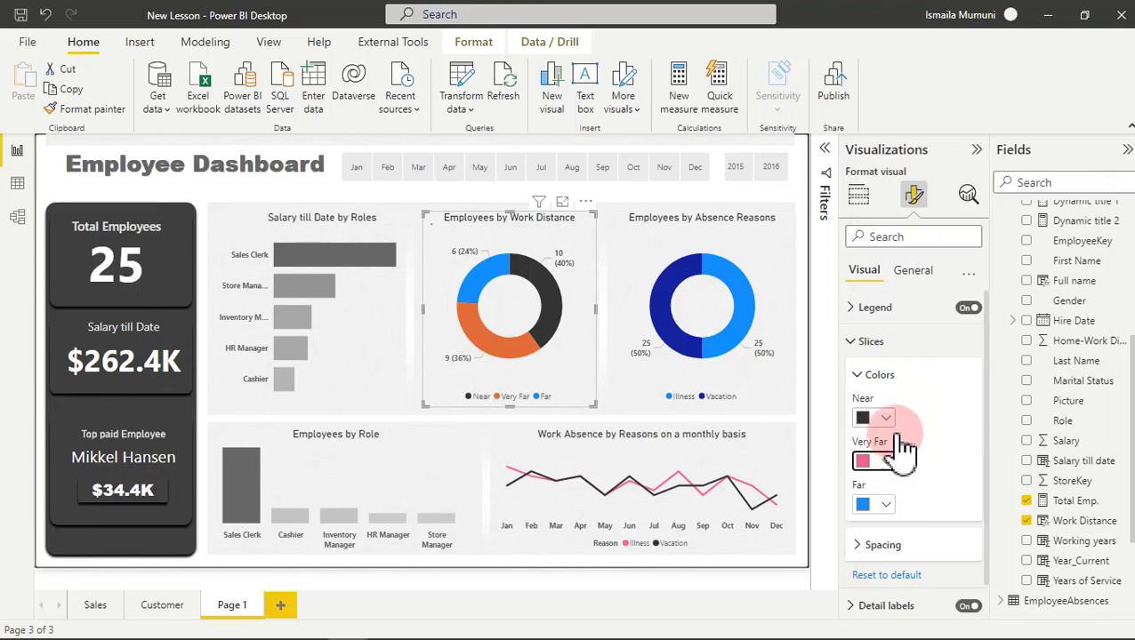
left_click(883, 506)
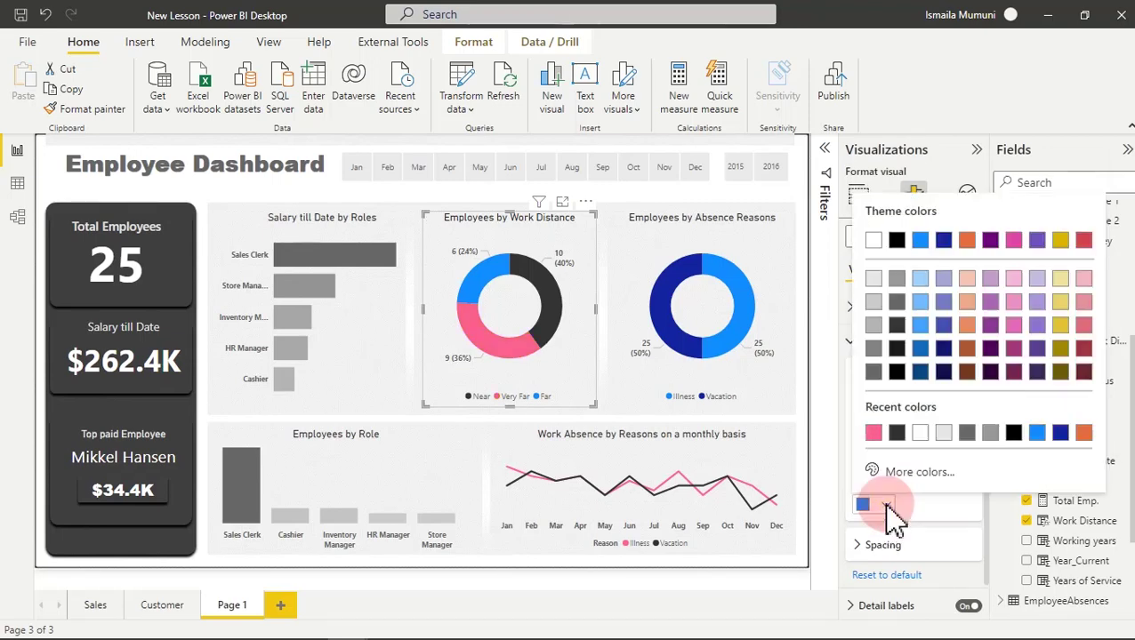
left_click(991, 434)
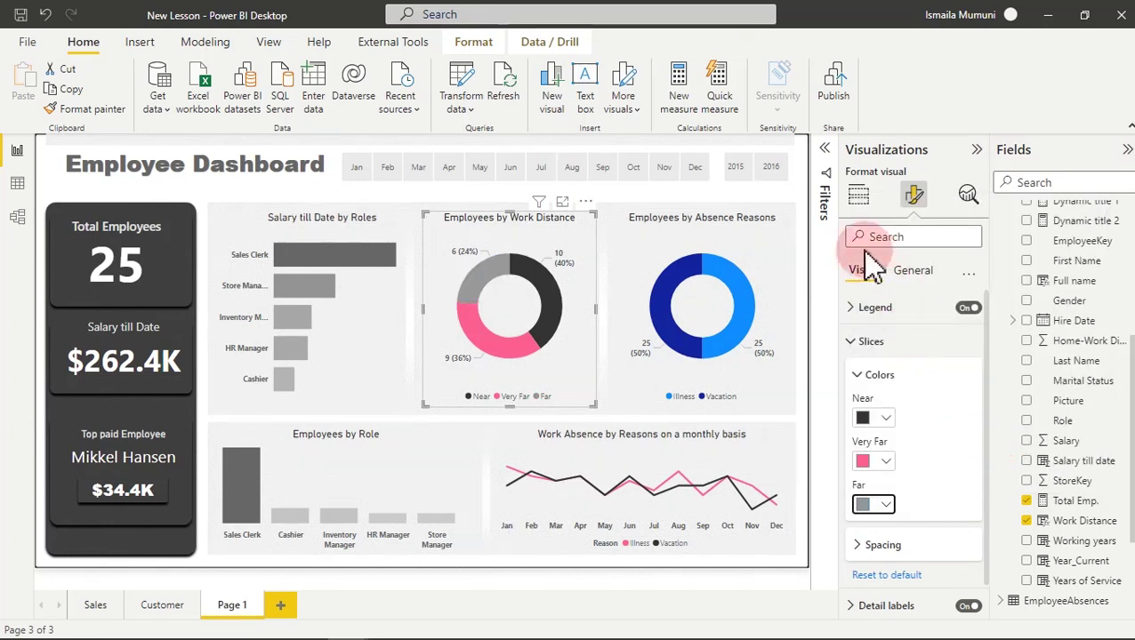
Colour the Absence Reasons donut slices: Illness dark, Vacation grey.
left_click(772, 259)
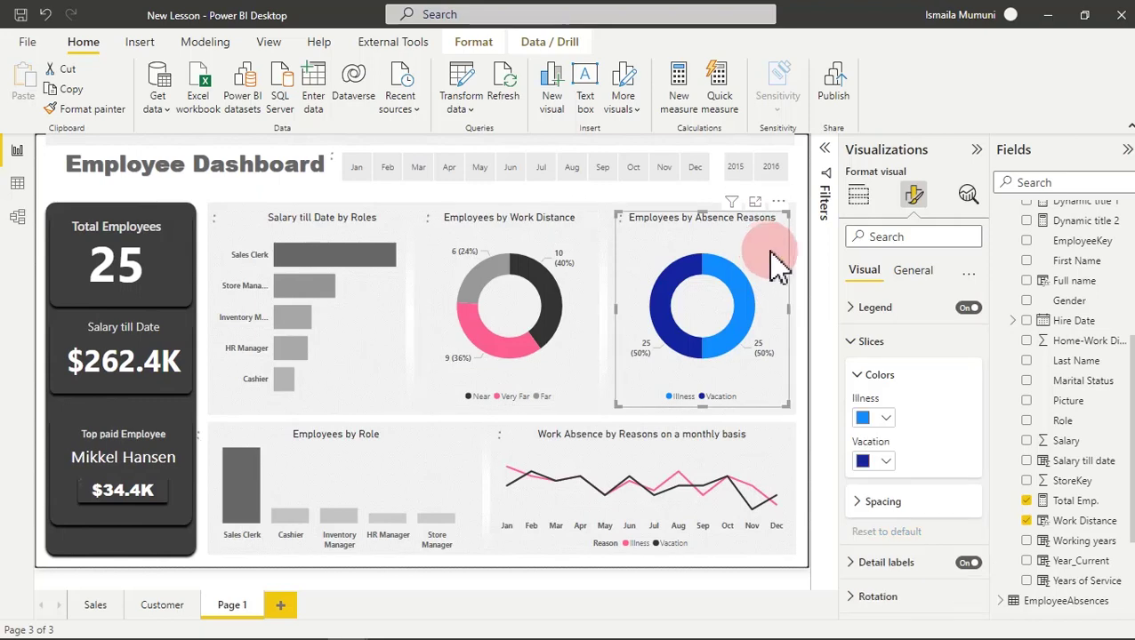
left_click(888, 419)
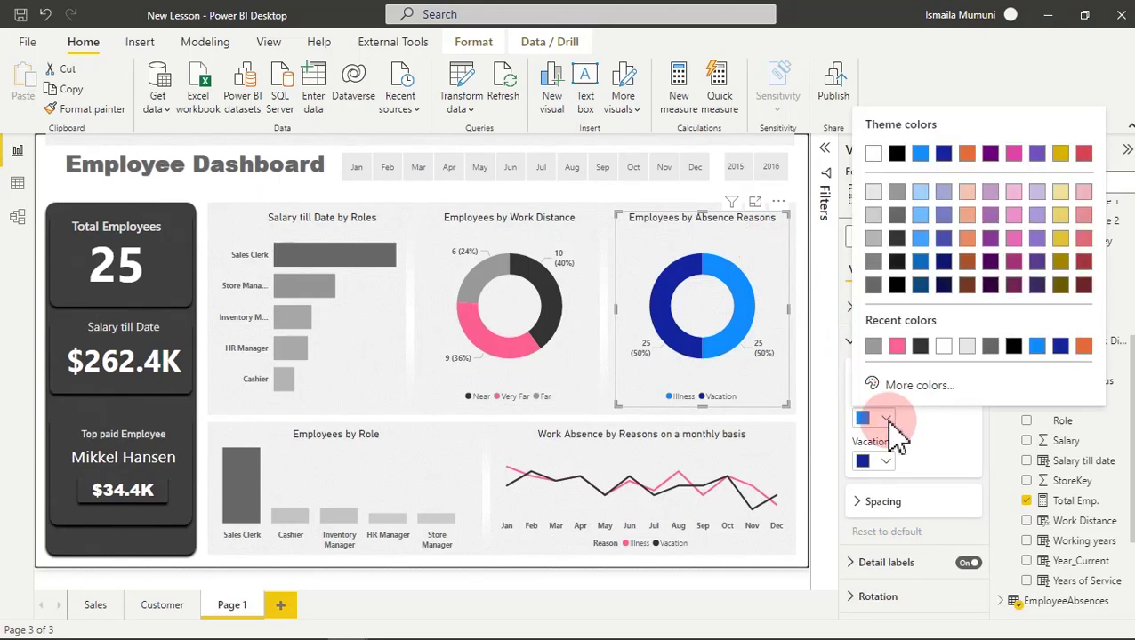
left_click(920, 347)
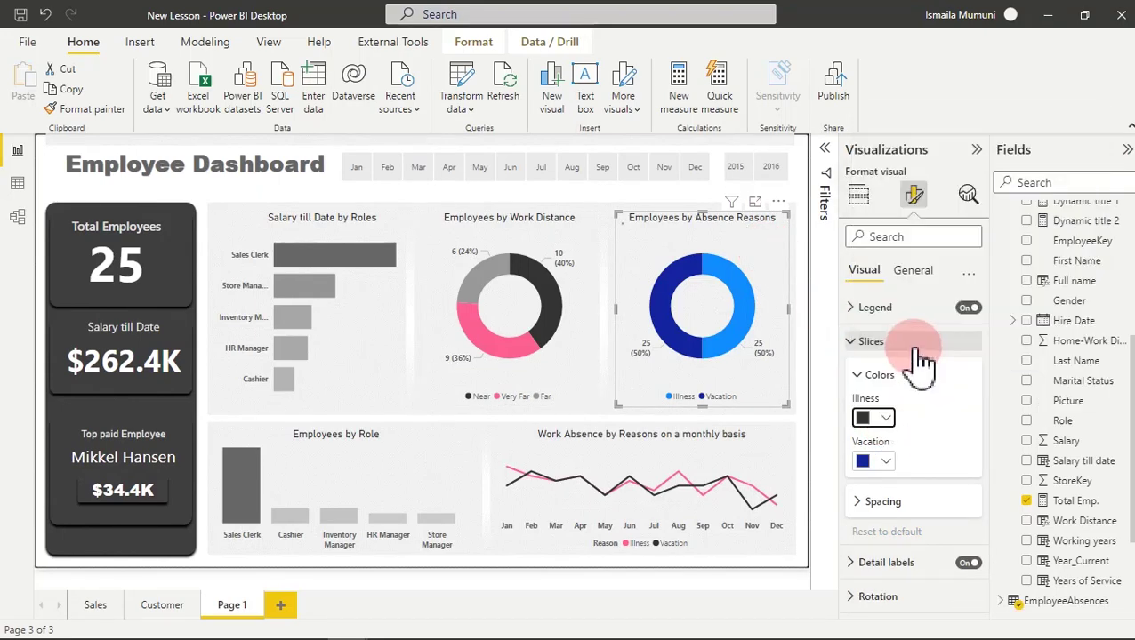
left_click(886, 462)
left_click(899, 395)
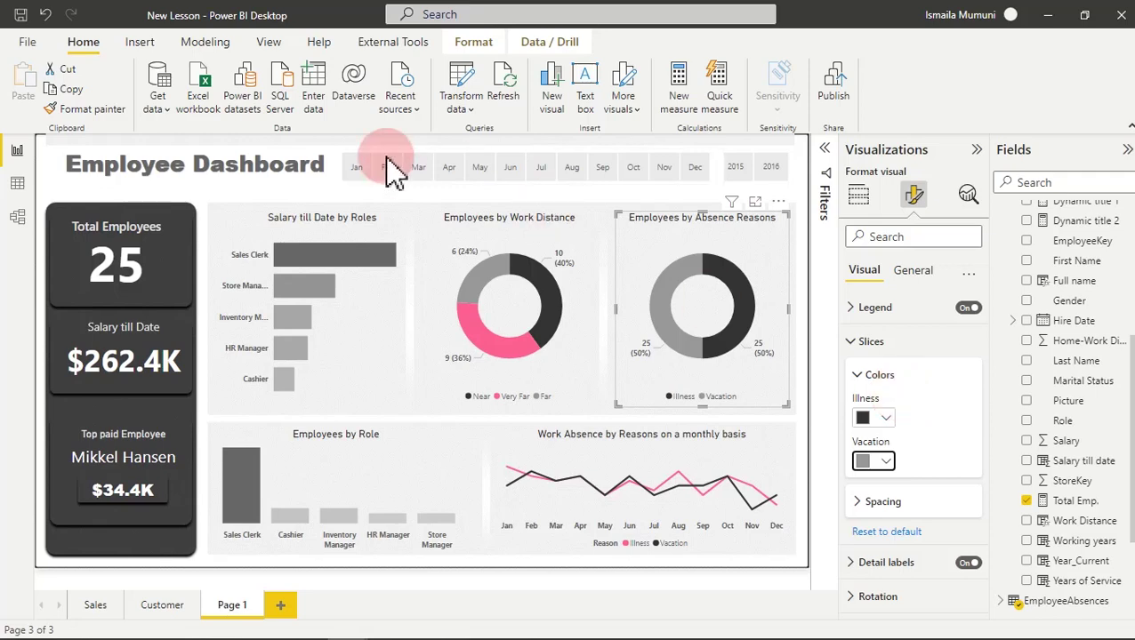
left_click(52, 187)
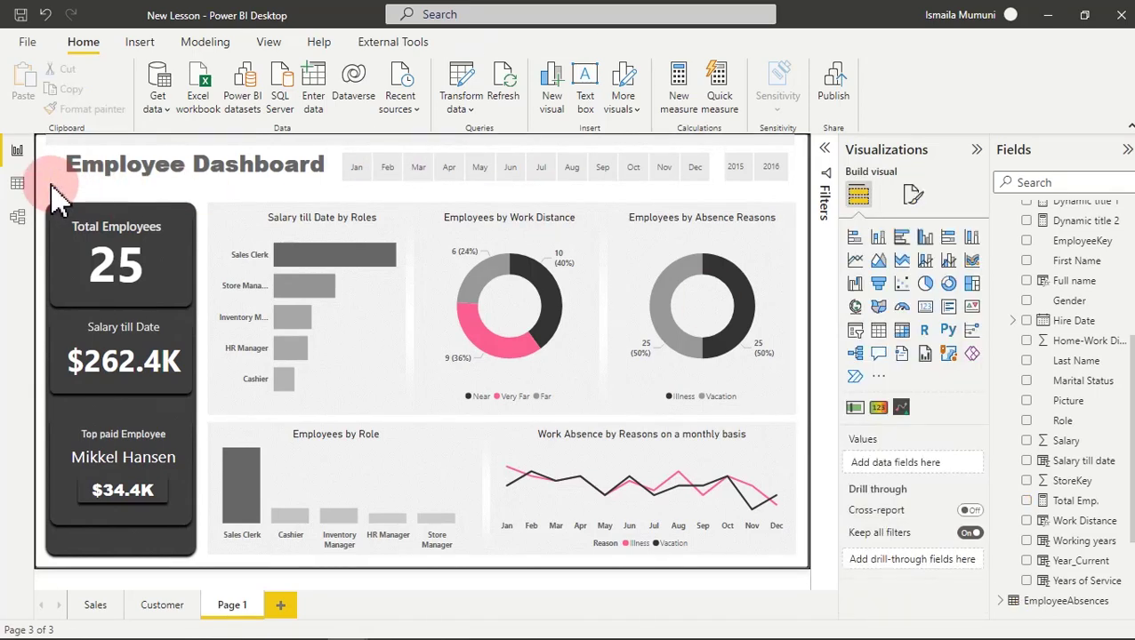
Take a new Snipping Tool capture of the whole Employee Dashboard canvas.
mouse_move(756, 634)
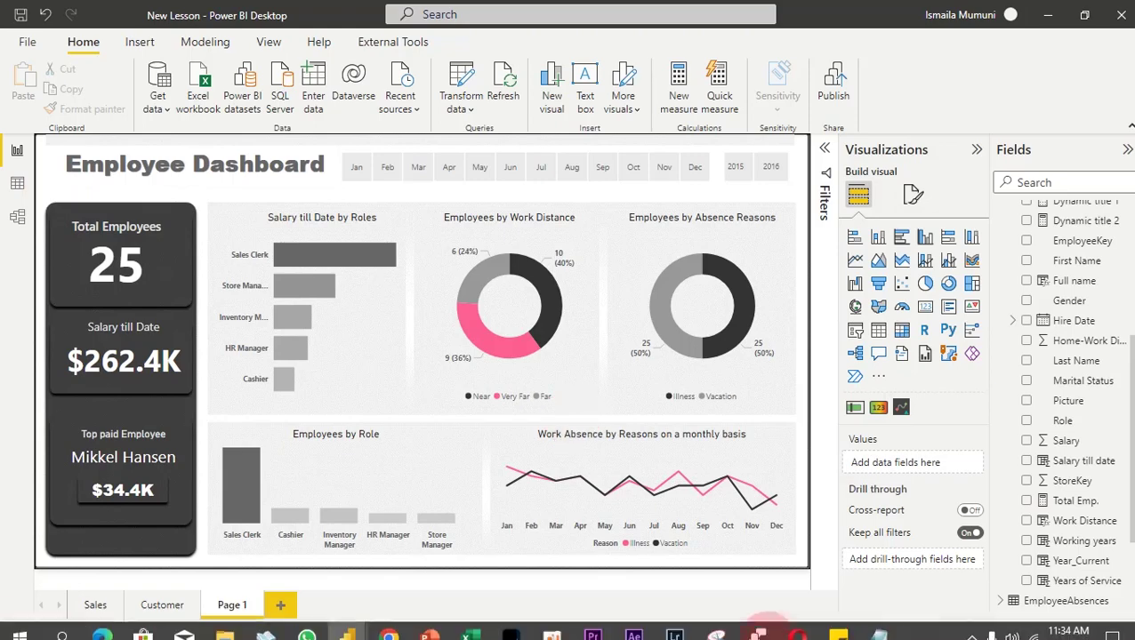
left_click(709, 629)
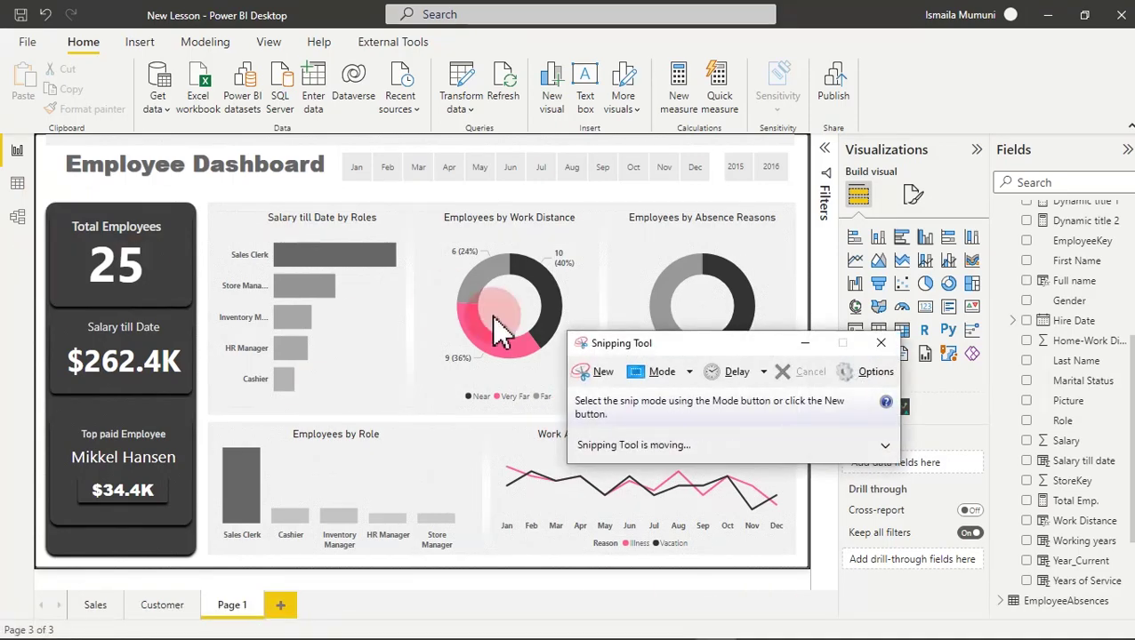
left_click(595, 371)
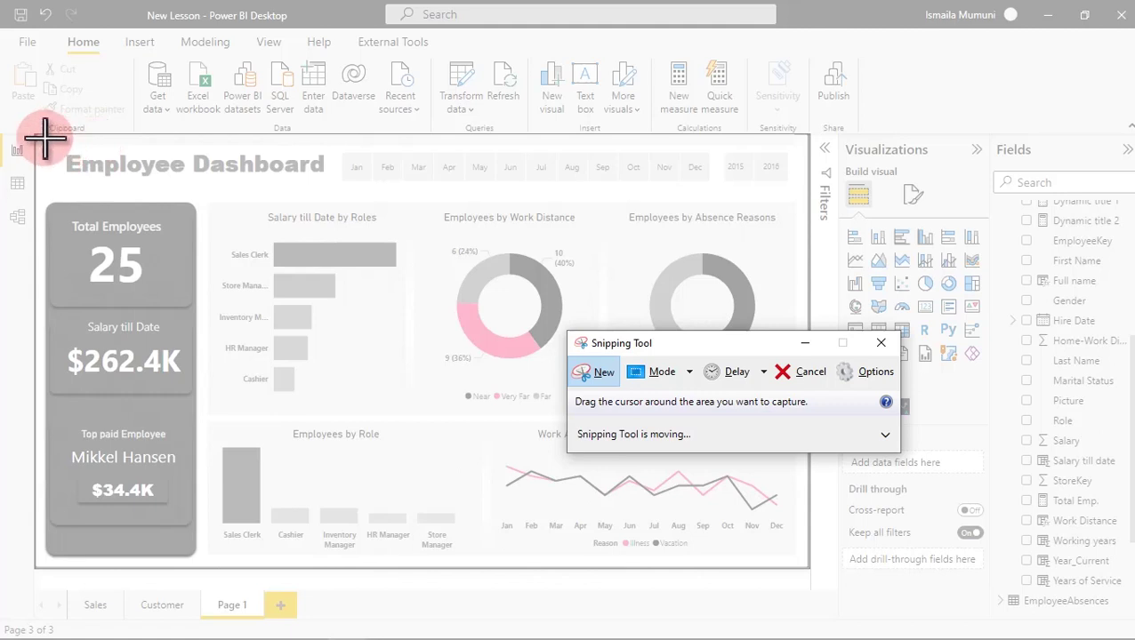
left_click_drag(34, 131, 811, 570)
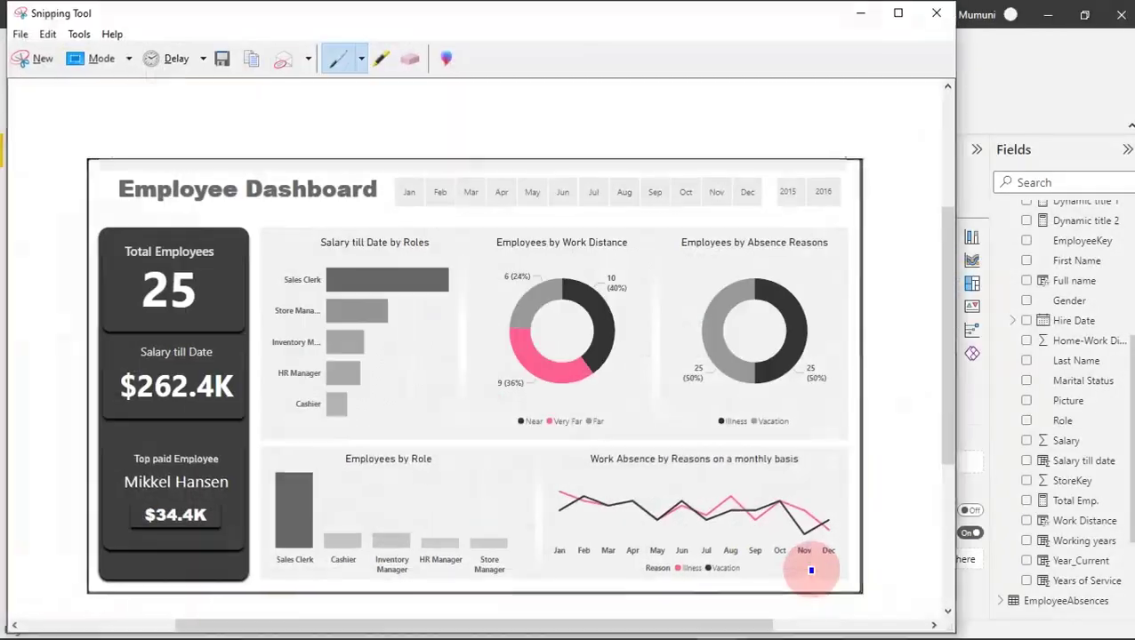
Save the snip as PNG over 'ssssssssssssss - Copy.PNG' on the Desktop, then close Snipping Tool.
left_click(21, 36)
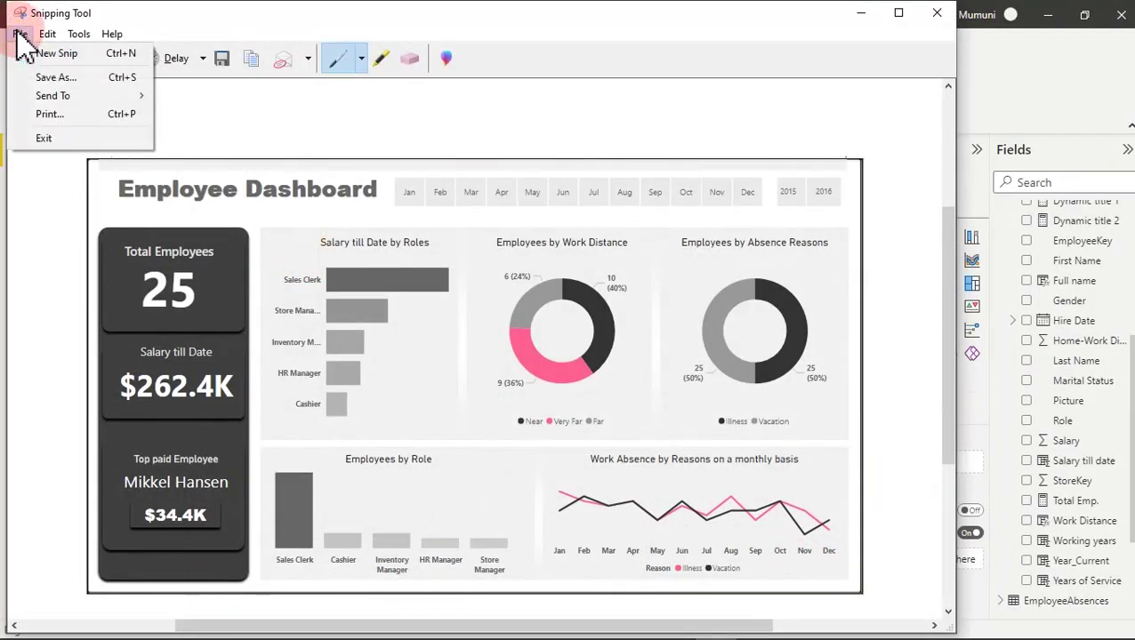
left_click(71, 79)
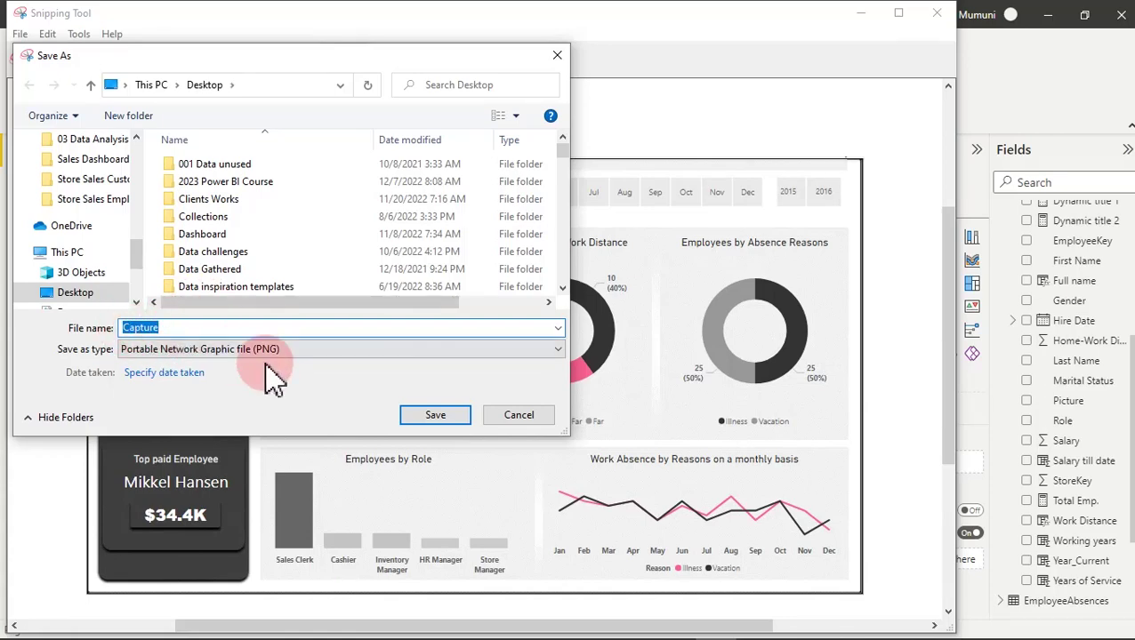
type("s")
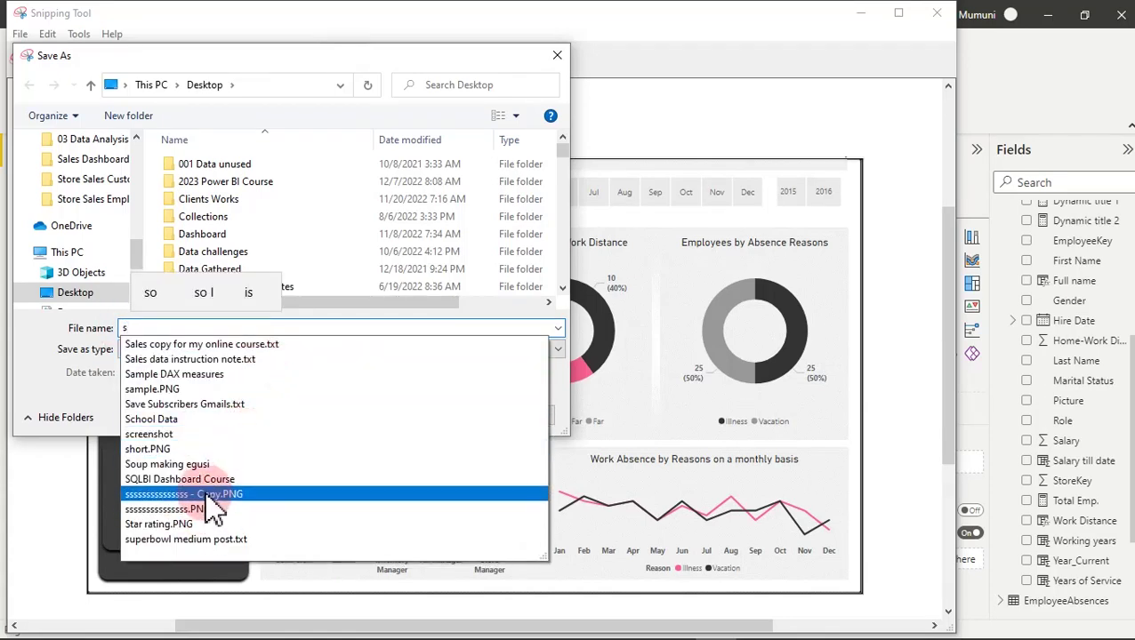
left_click(206, 495)
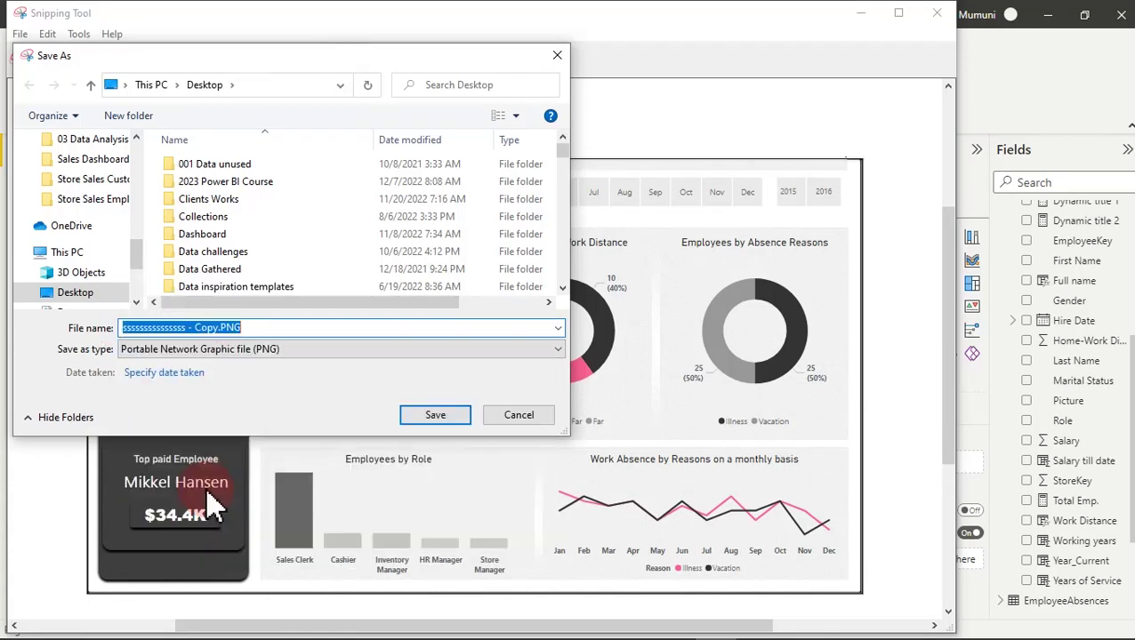
left_click(425, 427)
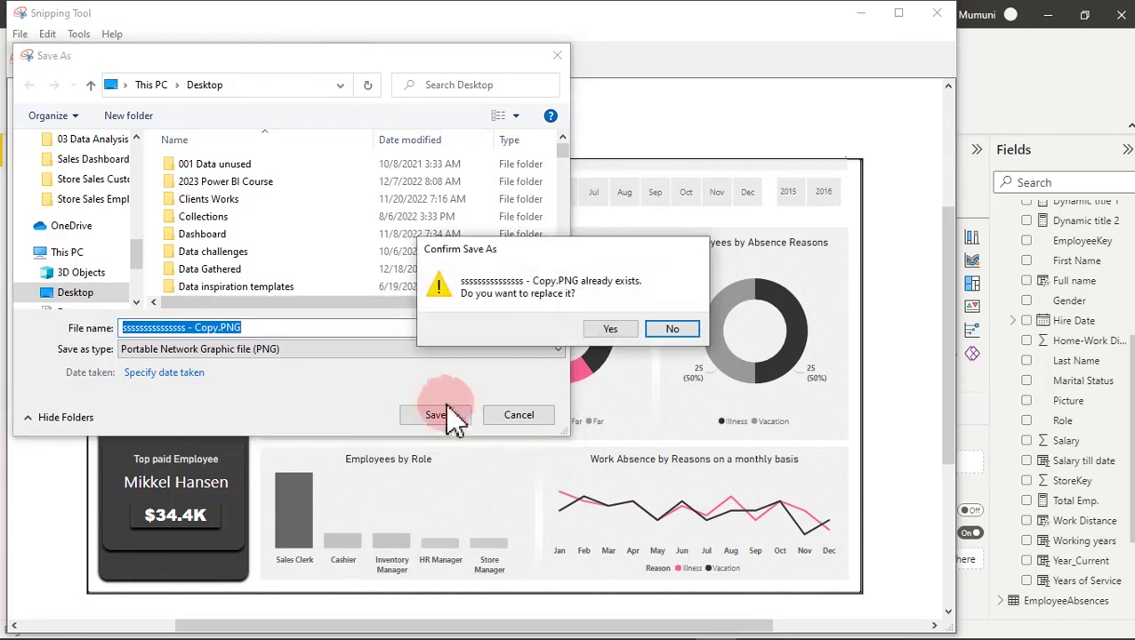
left_click(616, 328)
left_click(936, 12)
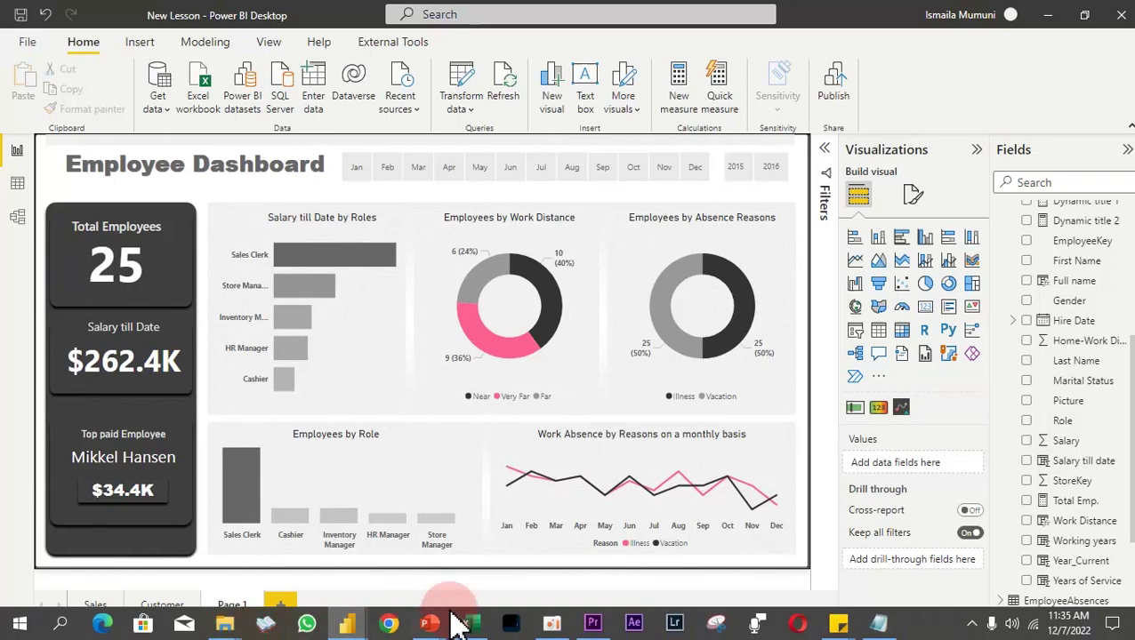
Insert the dashboard screenshot PNG from the Desktop onto slide 2 of Presentation1.
left_click(432, 625)
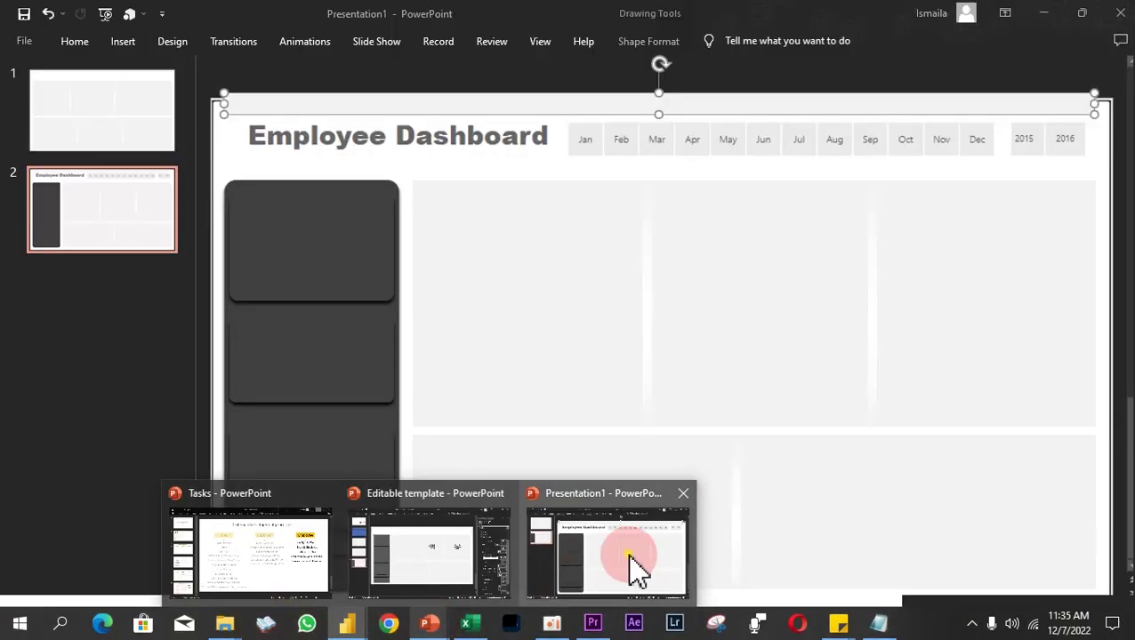
left_click(630, 558)
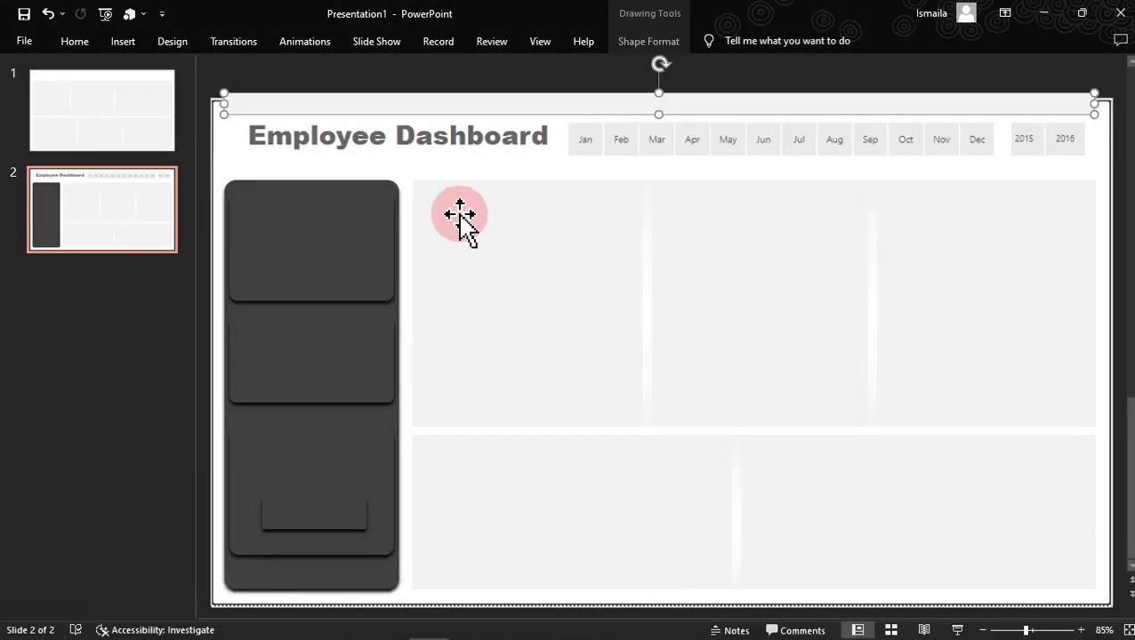
left_click(447, 169)
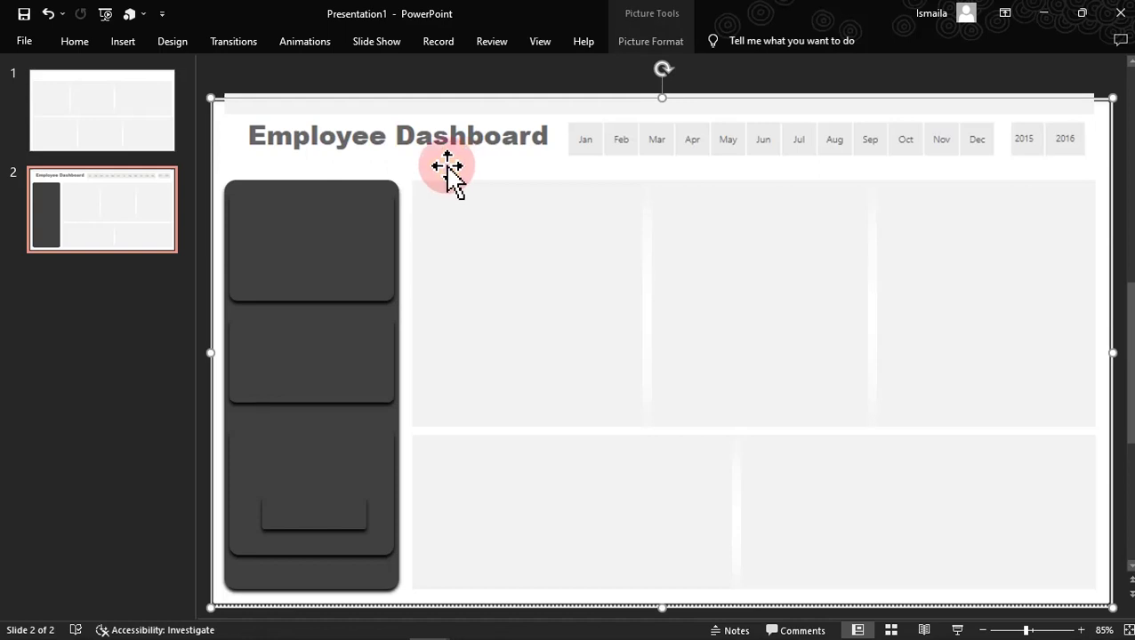
left_click(124, 44)
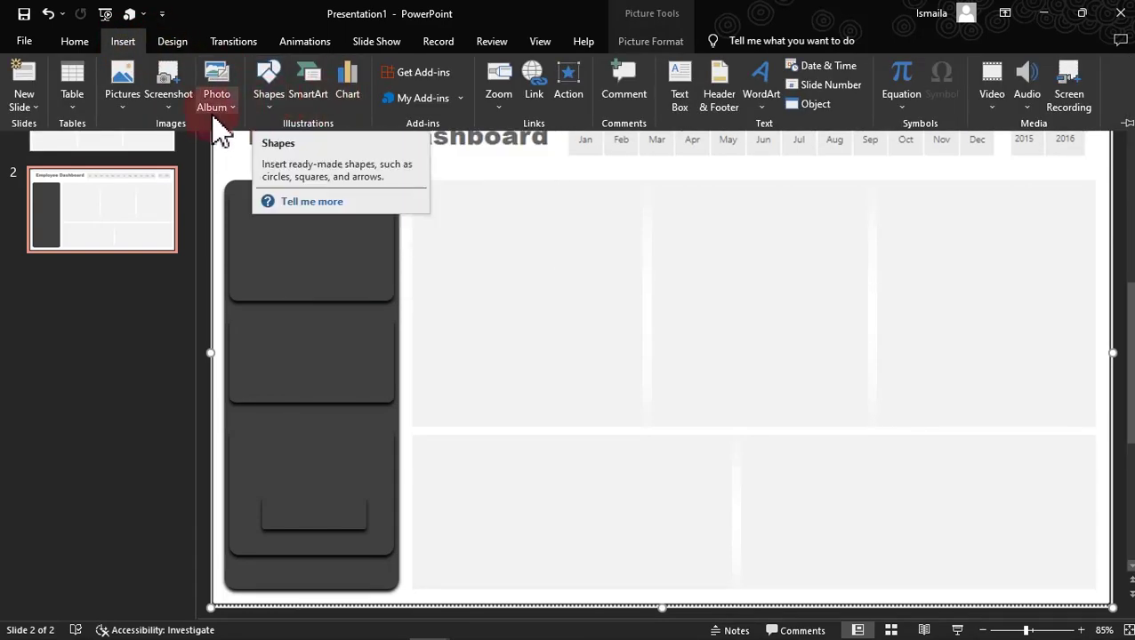
left_click(126, 111)
left_click(160, 147)
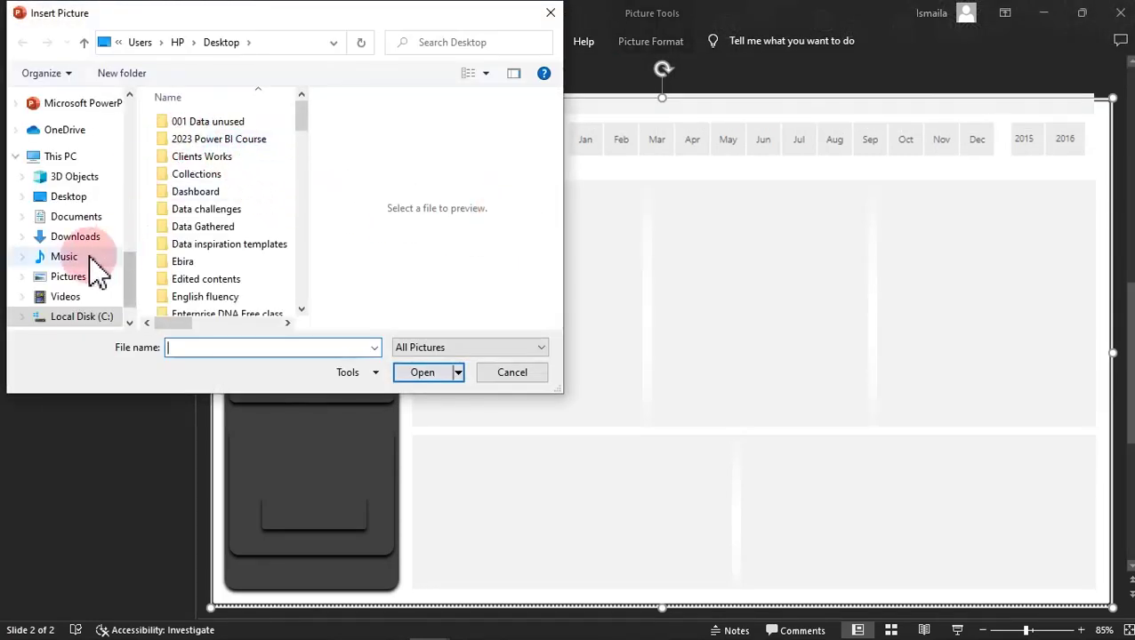
left_click(70, 200)
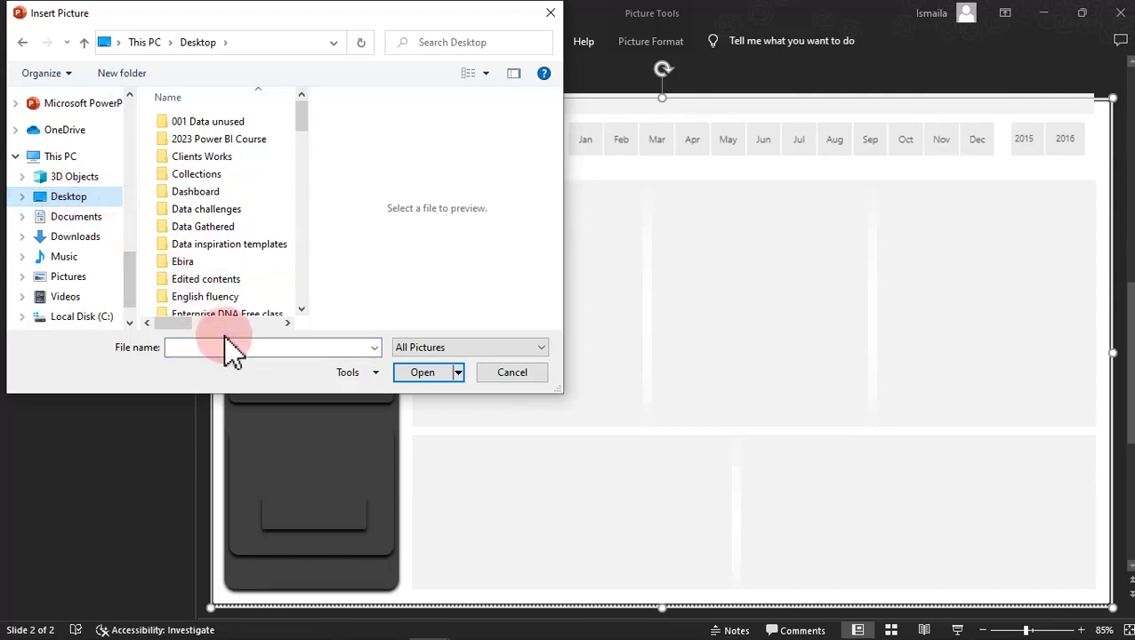
type("s")
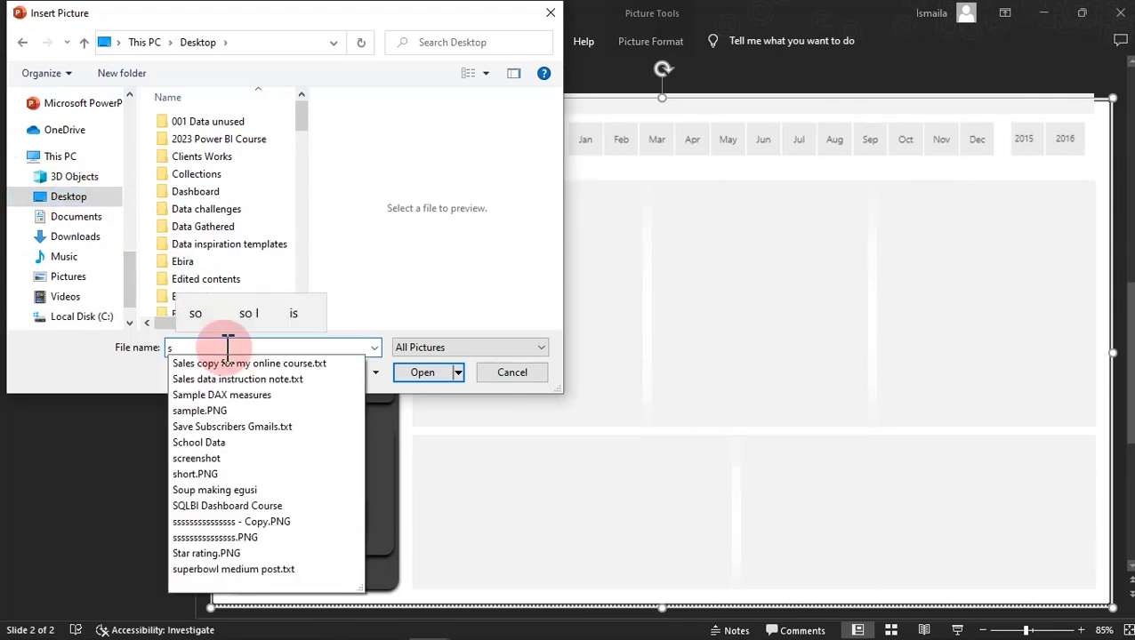
left_click(247, 525)
left_click(425, 374)
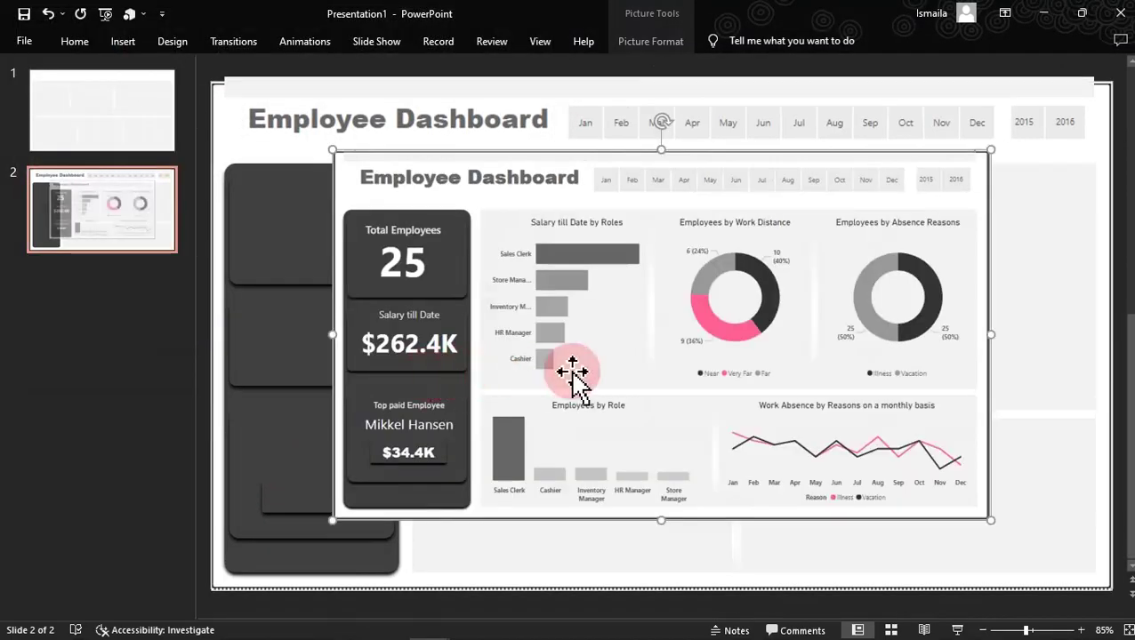
Align the screenshot to the slide's top-left corner and enlarge it to fill the slide.
left_click_drag(572, 374, 488, 301)
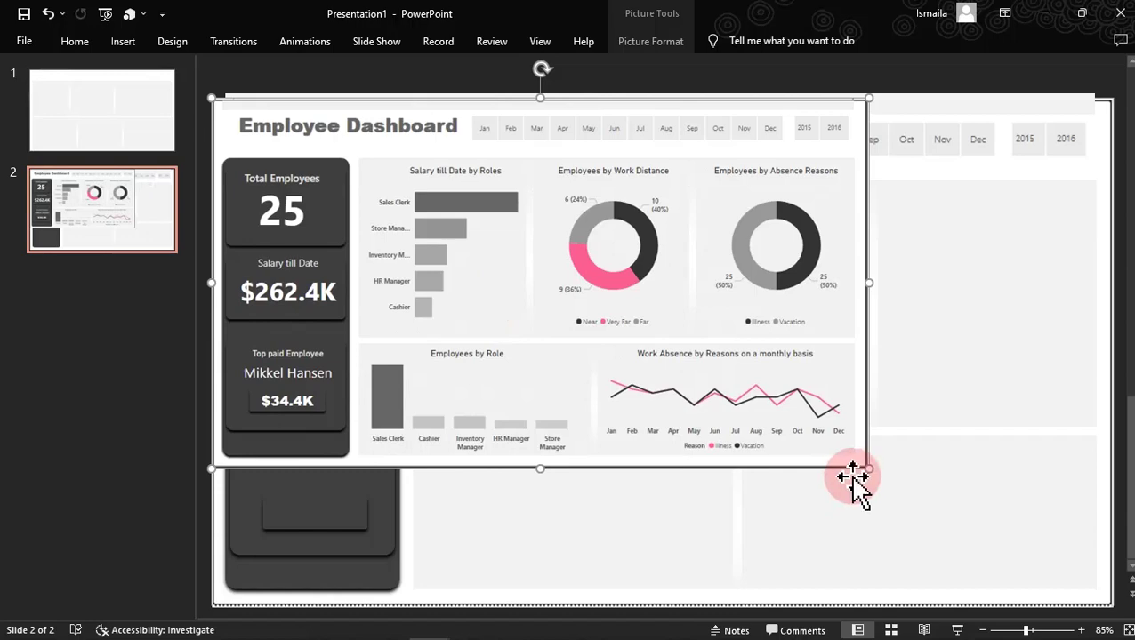
left_click_drag(866, 466, 1103, 541)
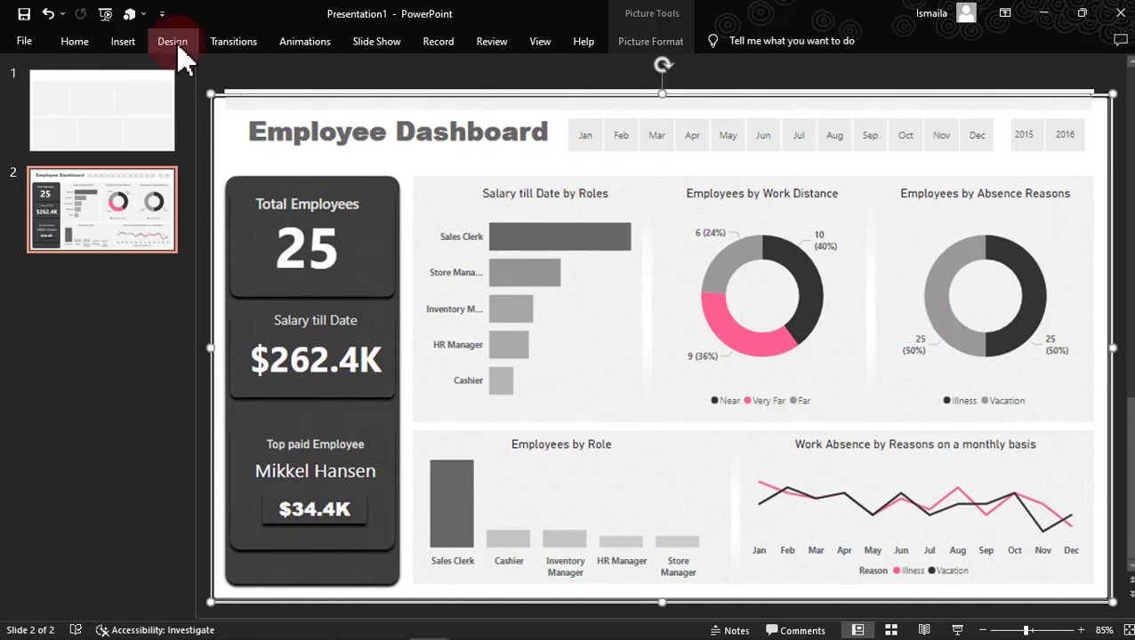
left_click(122, 42)
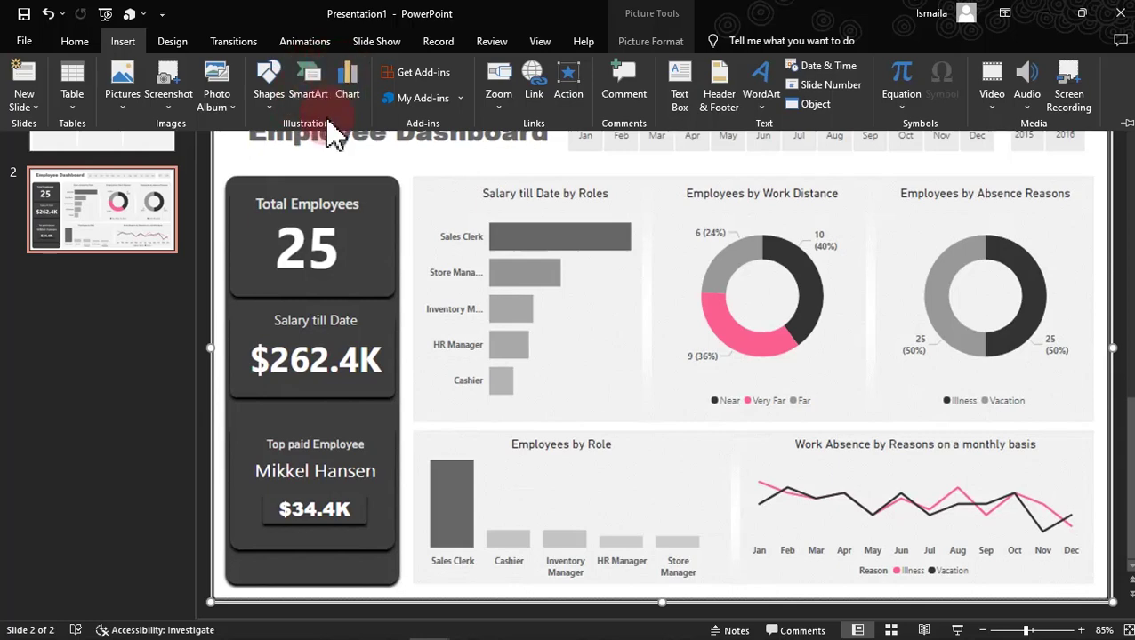
left_click(517, 234)
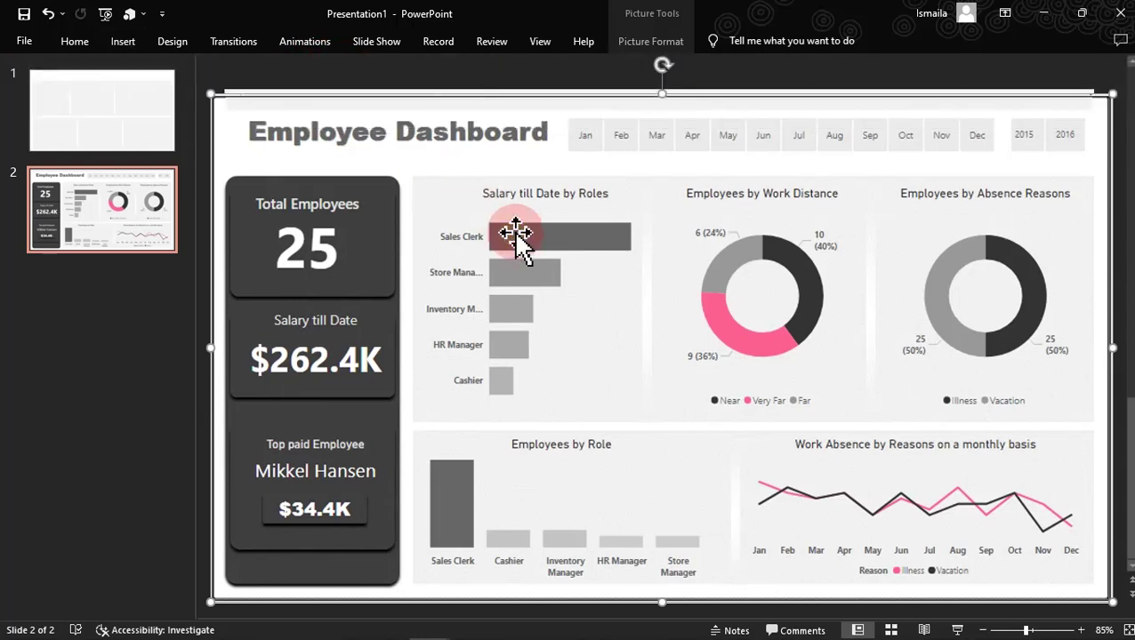
left_click(605, 320)
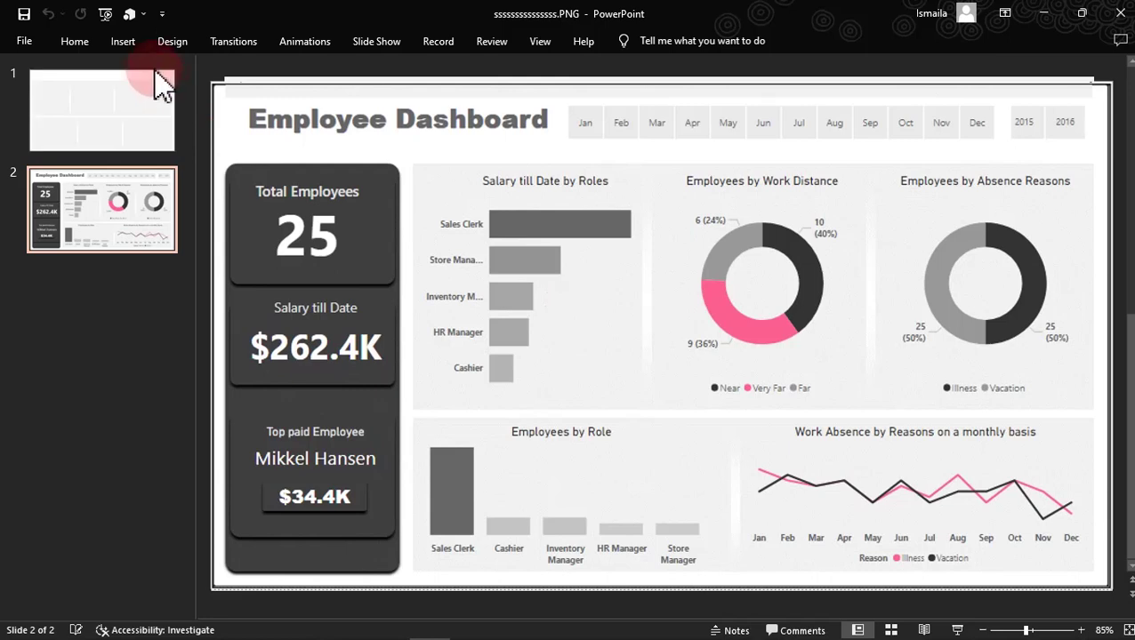
left_click(129, 44)
left_click(307, 109)
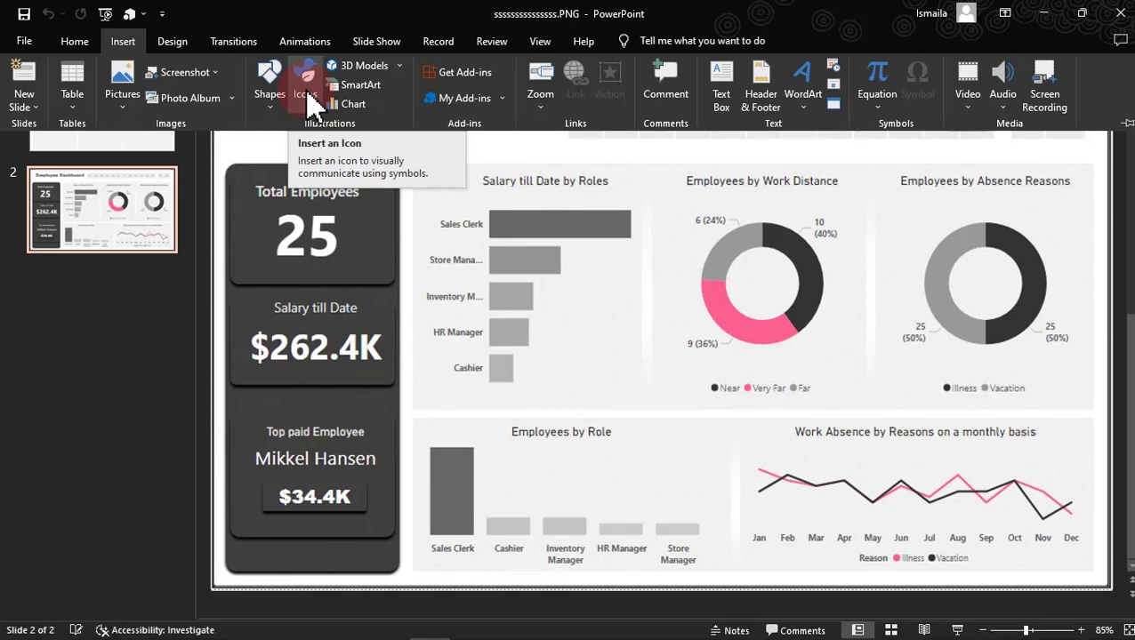
Search the icon library for 'hum', tick people and team icons, and insert all four.
left_click(306, 98)
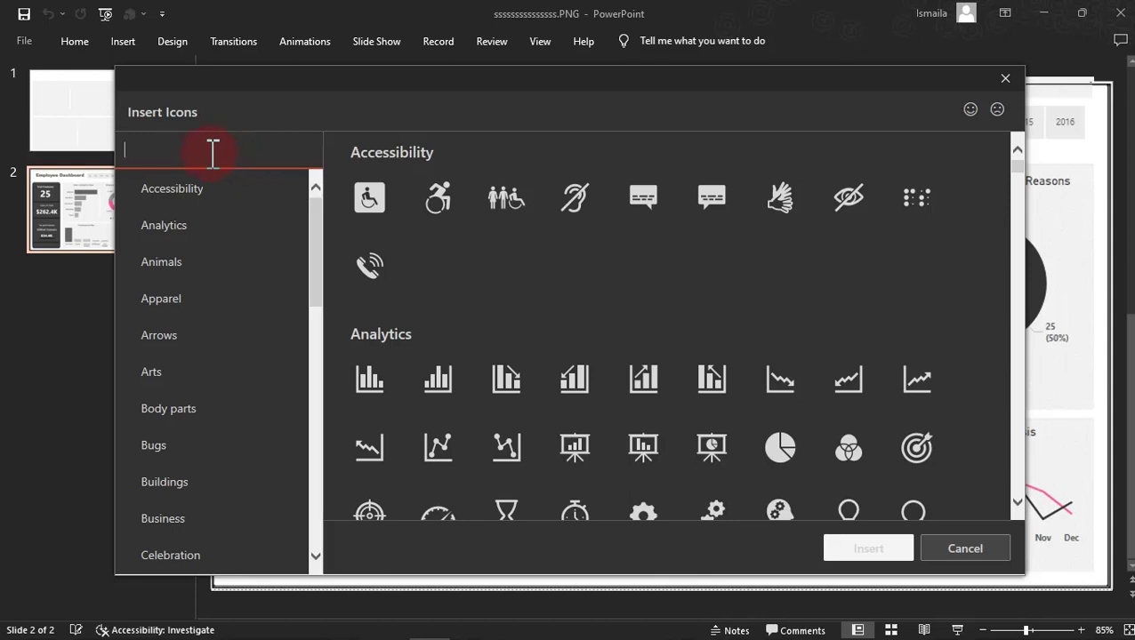
type("hum")
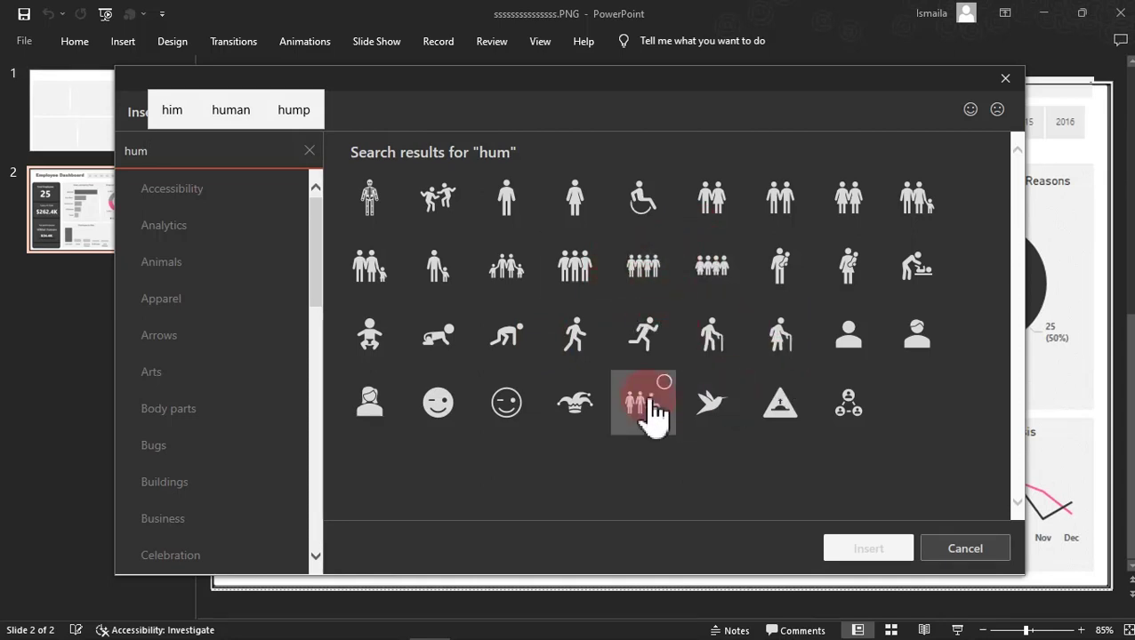
left_click(644, 414)
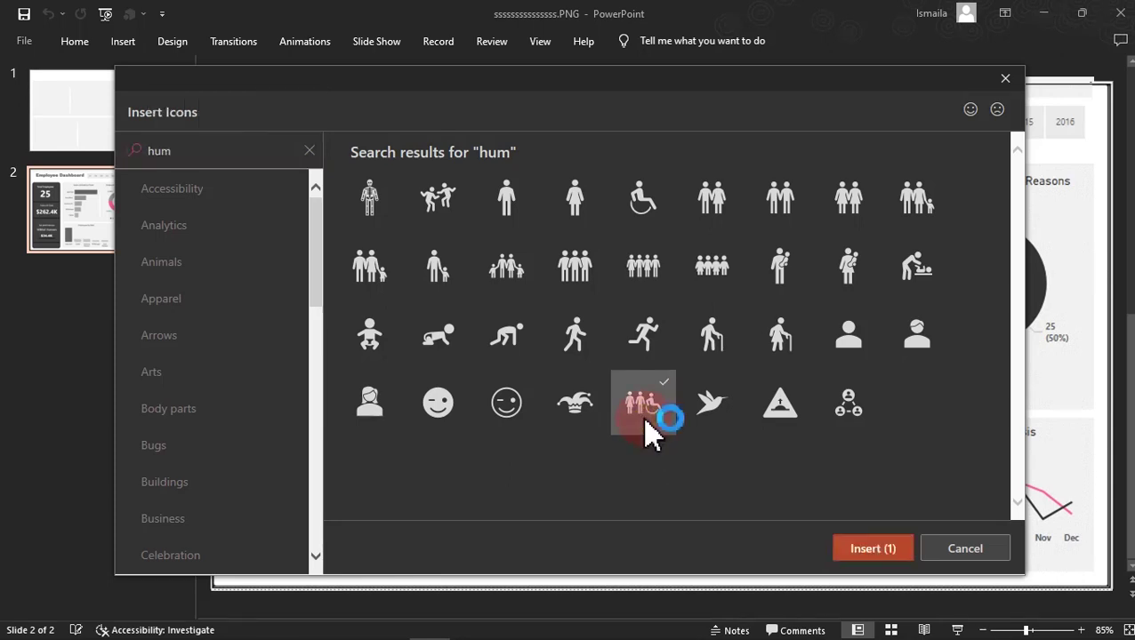
left_click(369, 413)
left_click(310, 151)
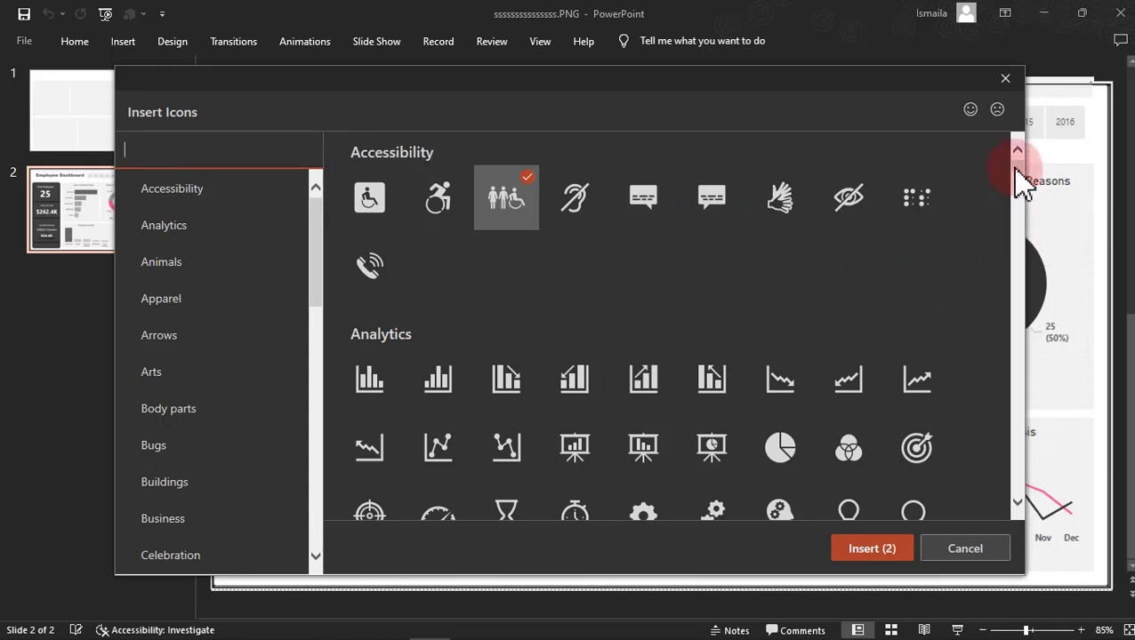
scroll(1021, 182, "down", 3)
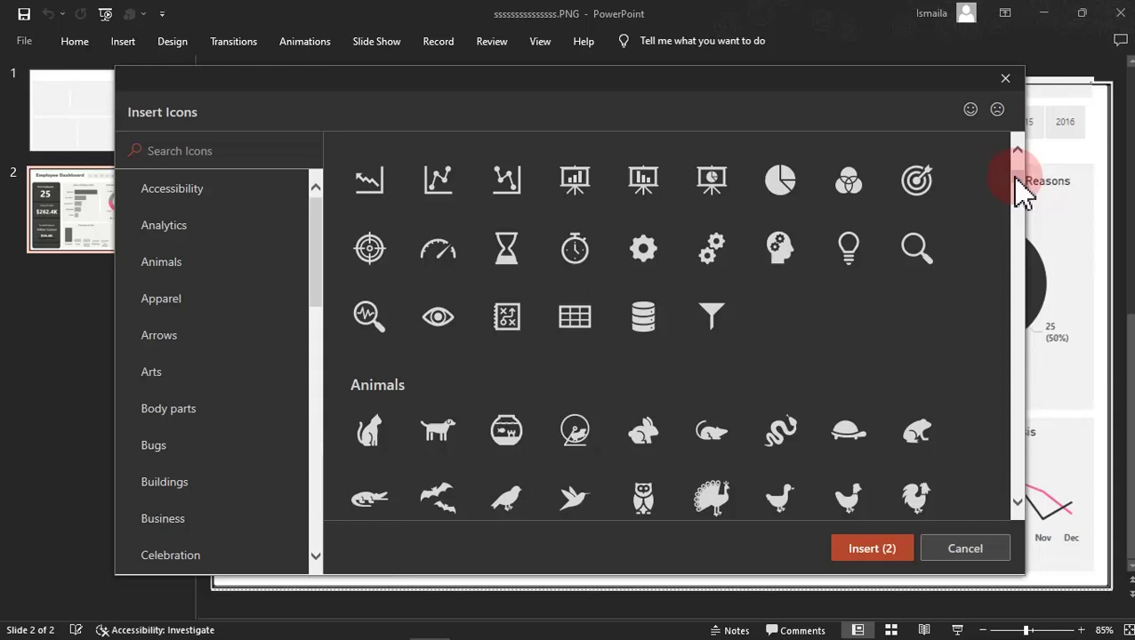
left_click_drag(1015, 178, 1020, 256)
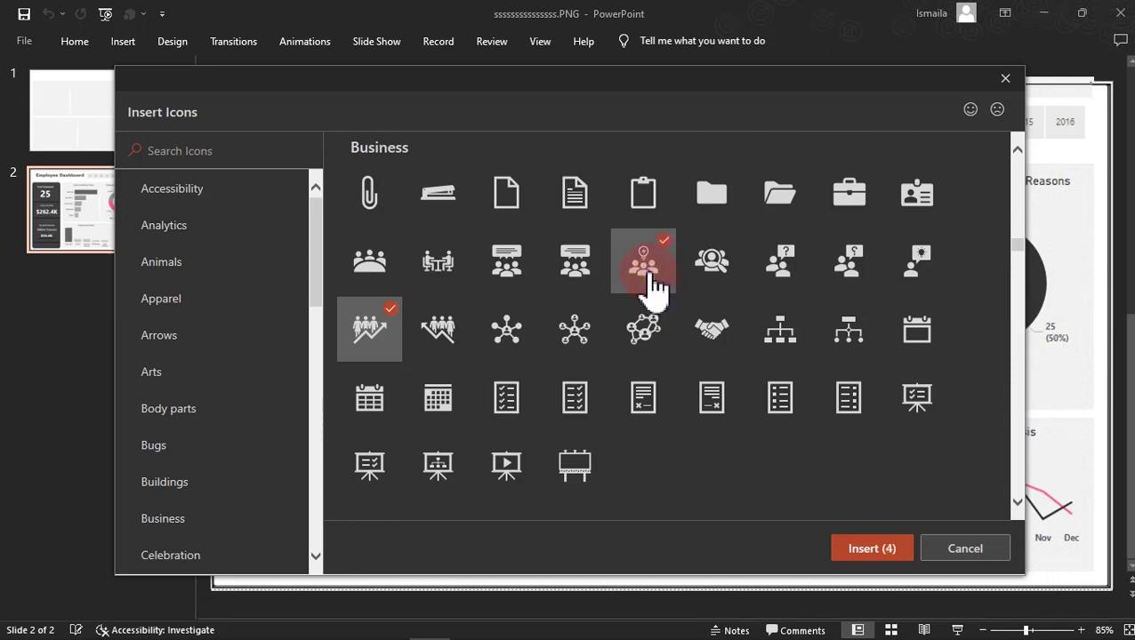
left_click(852, 552)
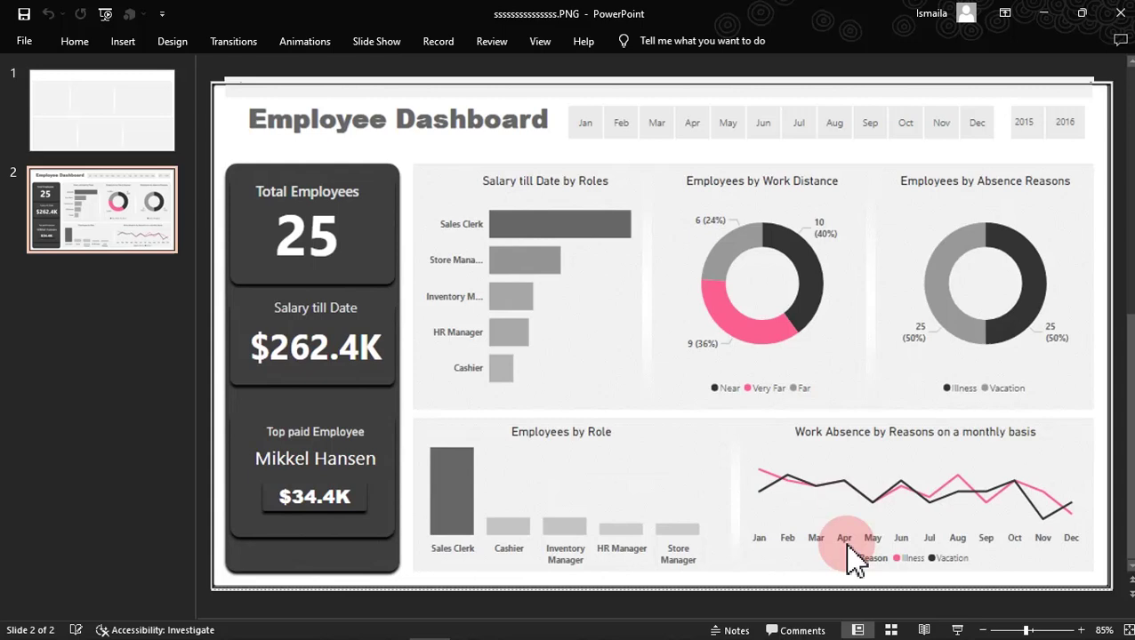
Centre the chart-arrow icon in the Work Distance donut and the lightbulb team icon in Absence Reasons.
left_click(678, 390)
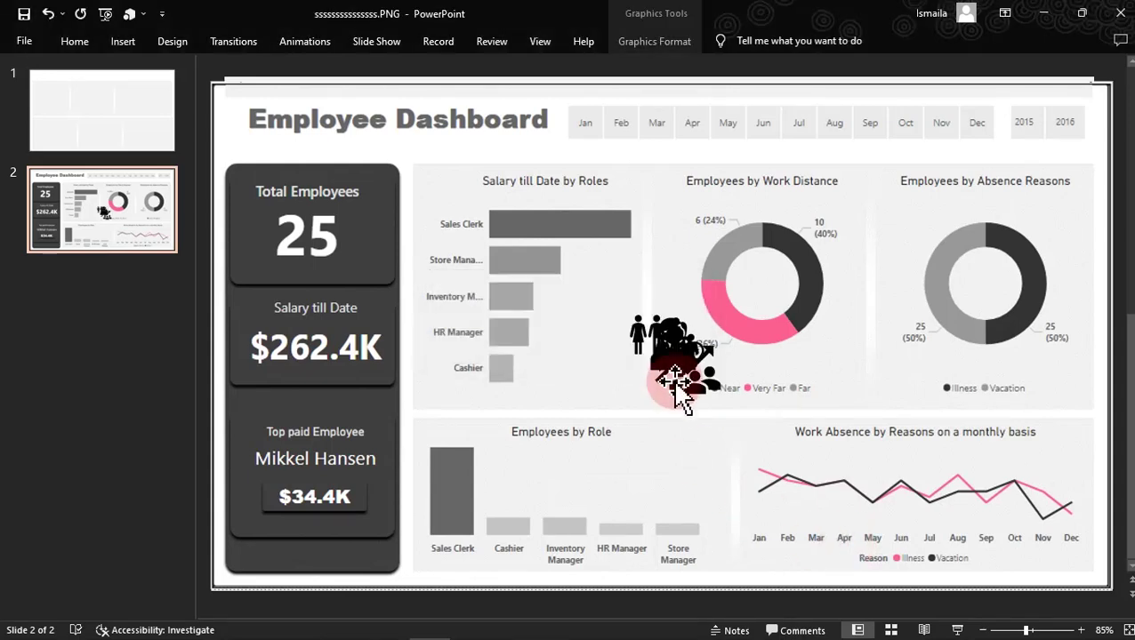
left_click_drag(678, 390, 546, 399)
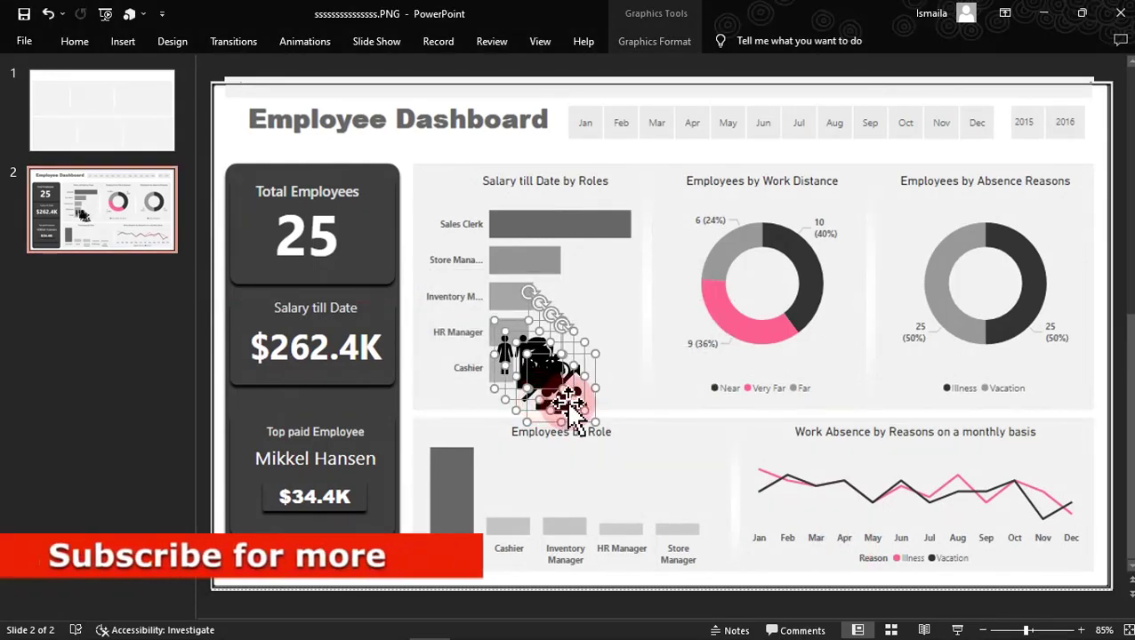
left_click(632, 183)
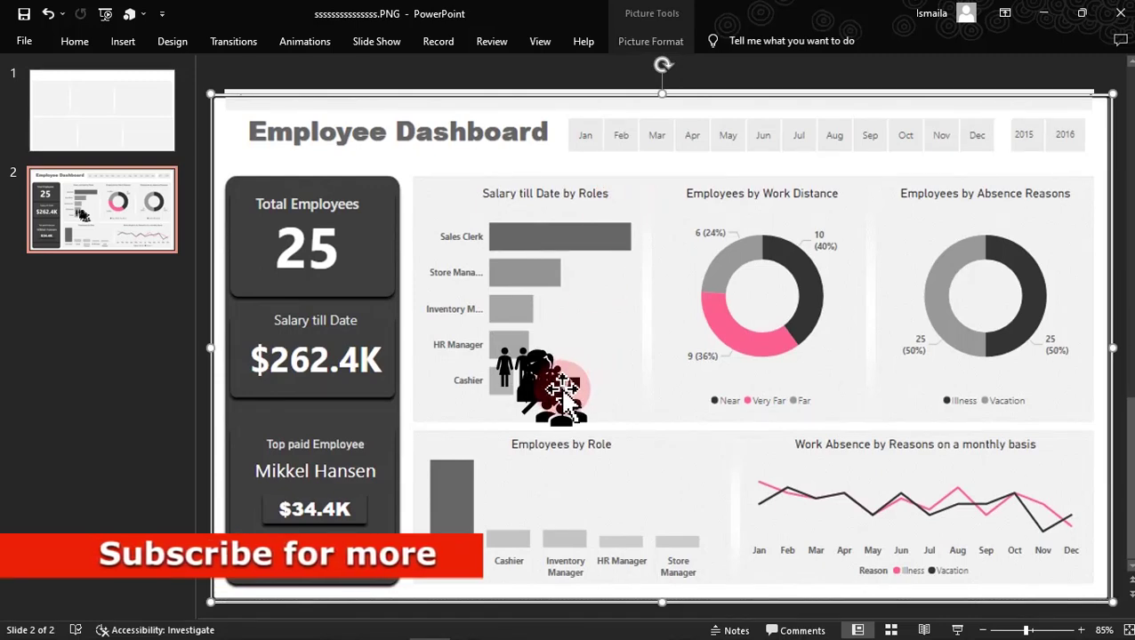
left_click_drag(556, 383, 666, 425)
left_click_drag(582, 393, 541, 412)
left_click_drag(534, 363, 611, 302)
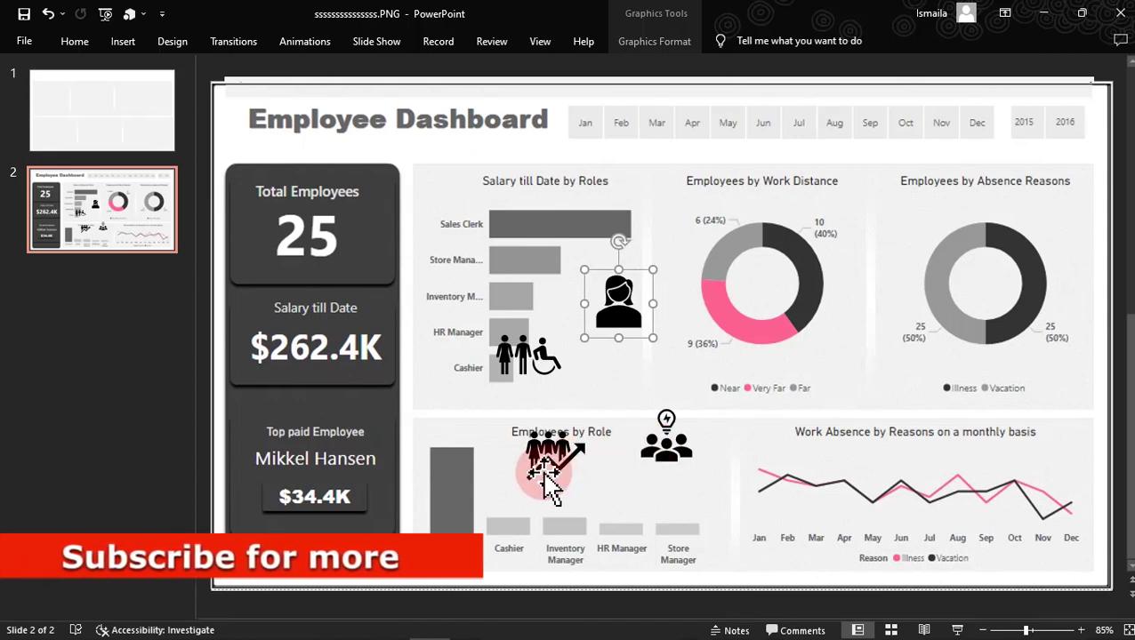
left_click(659, 449)
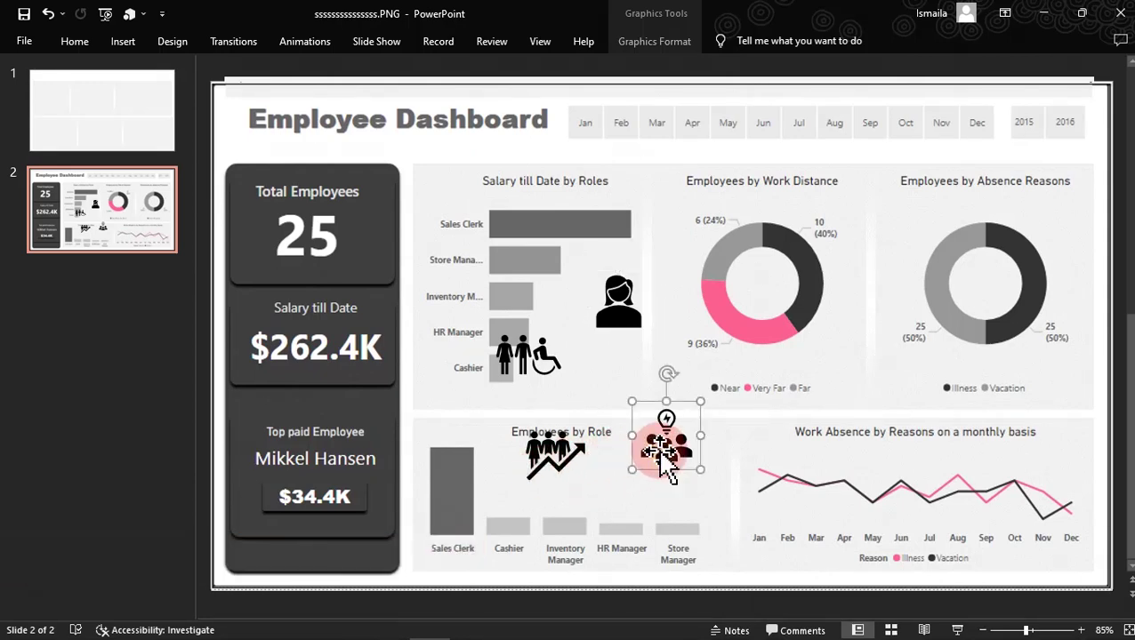
left_click(538, 454)
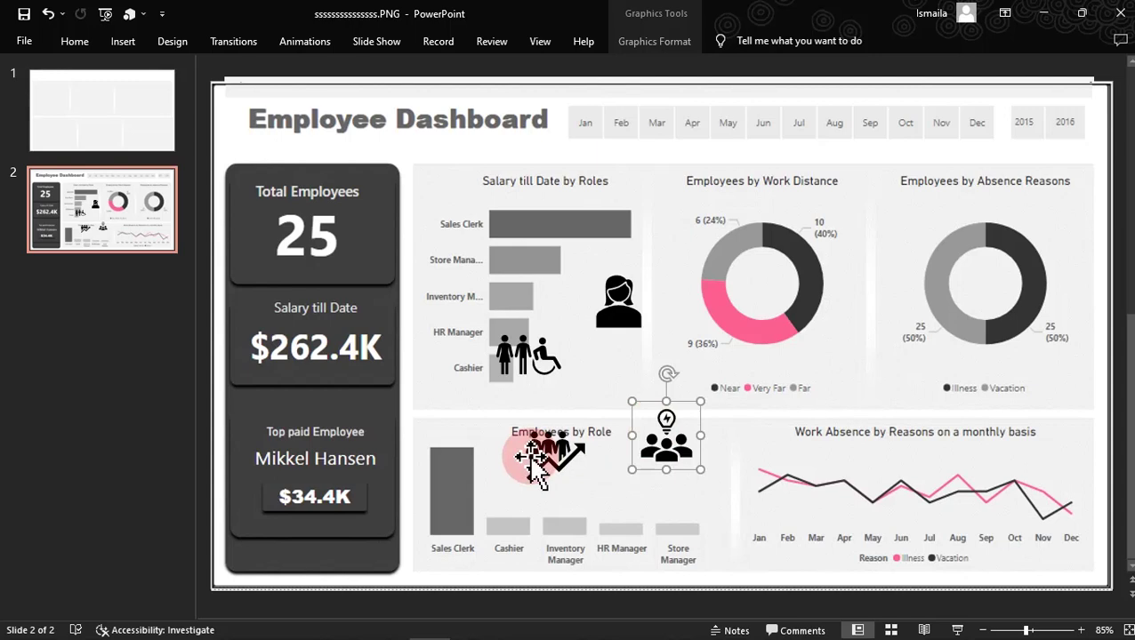
left_click_drag(538, 455, 781, 278)
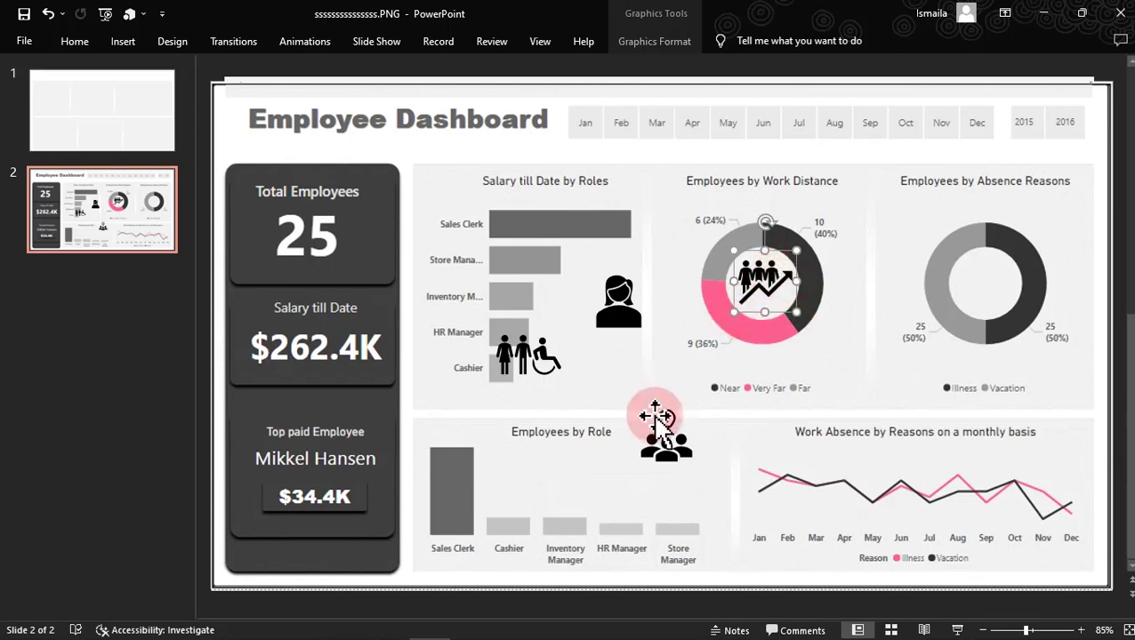
left_click(667, 444)
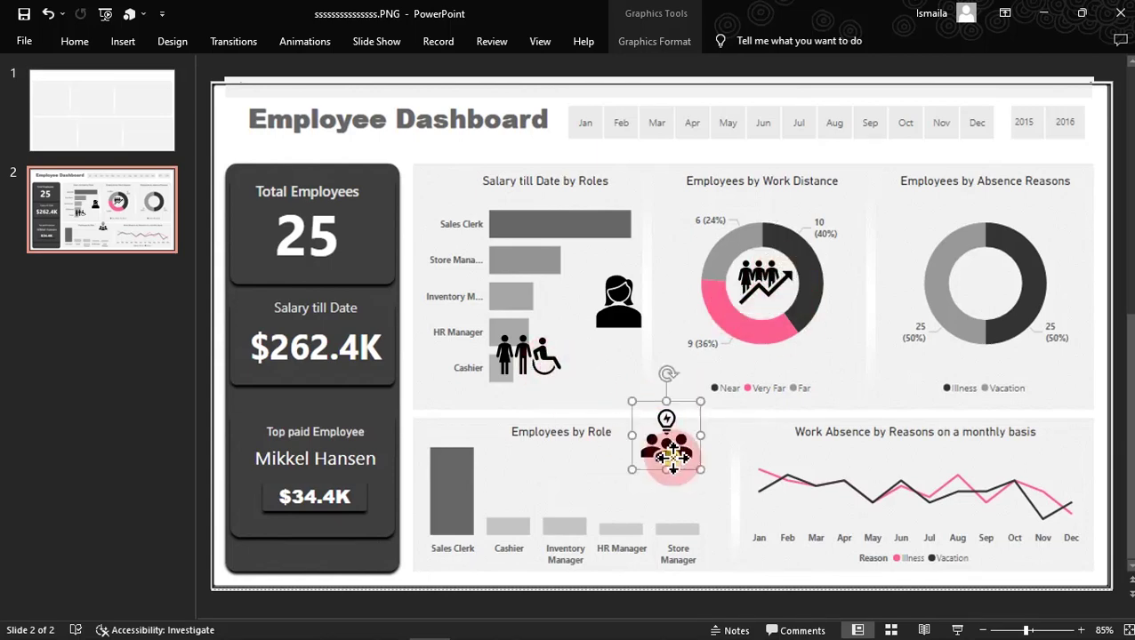
left_click_drag(667, 445, 987, 287)
Delete the woman and family-with-wheelchair icons, leaving only the donut icons.
left_click(616, 322)
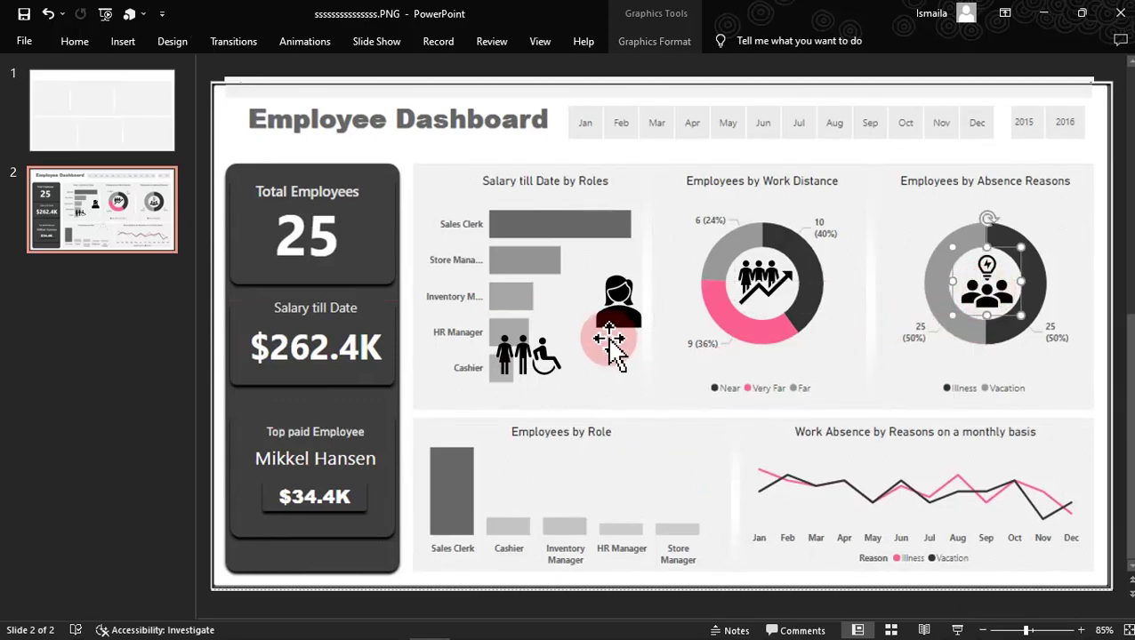
key("Delete")
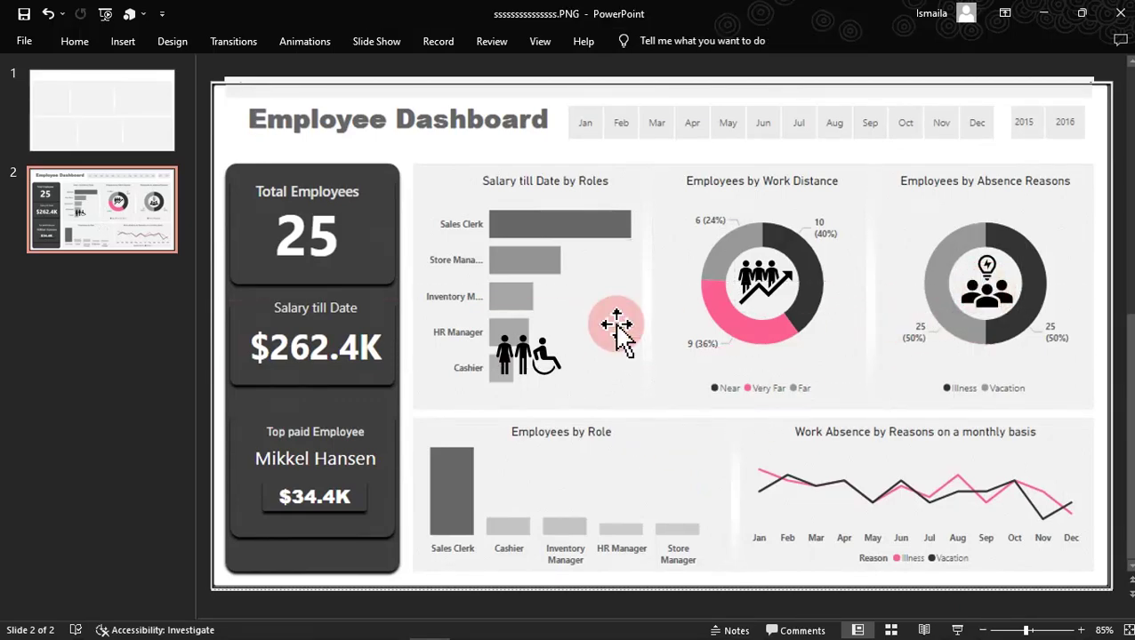
left_click(516, 368)
key("Delete")
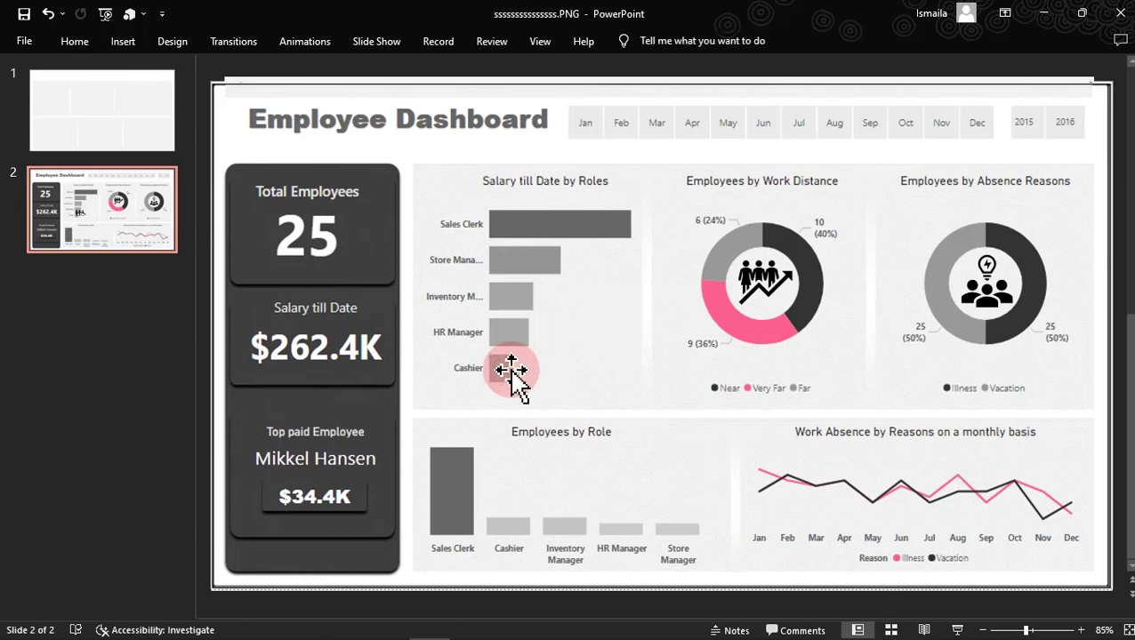
left_click(758, 287)
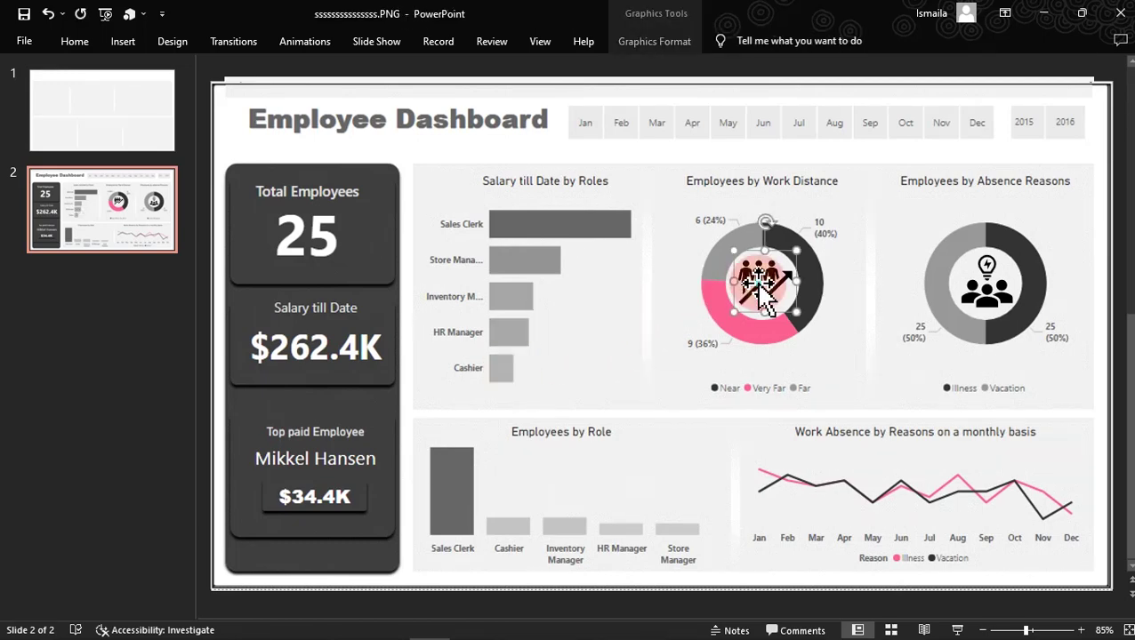
Give the Work Distance donut icon a new solid fill colour.
right_click(761, 294)
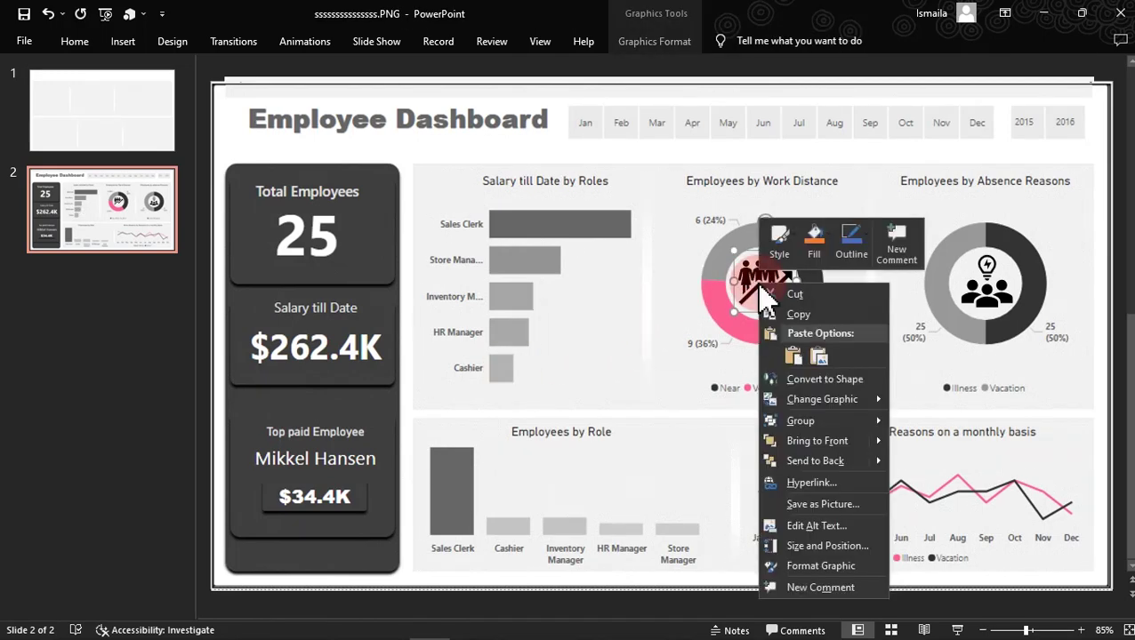
left_click(811, 567)
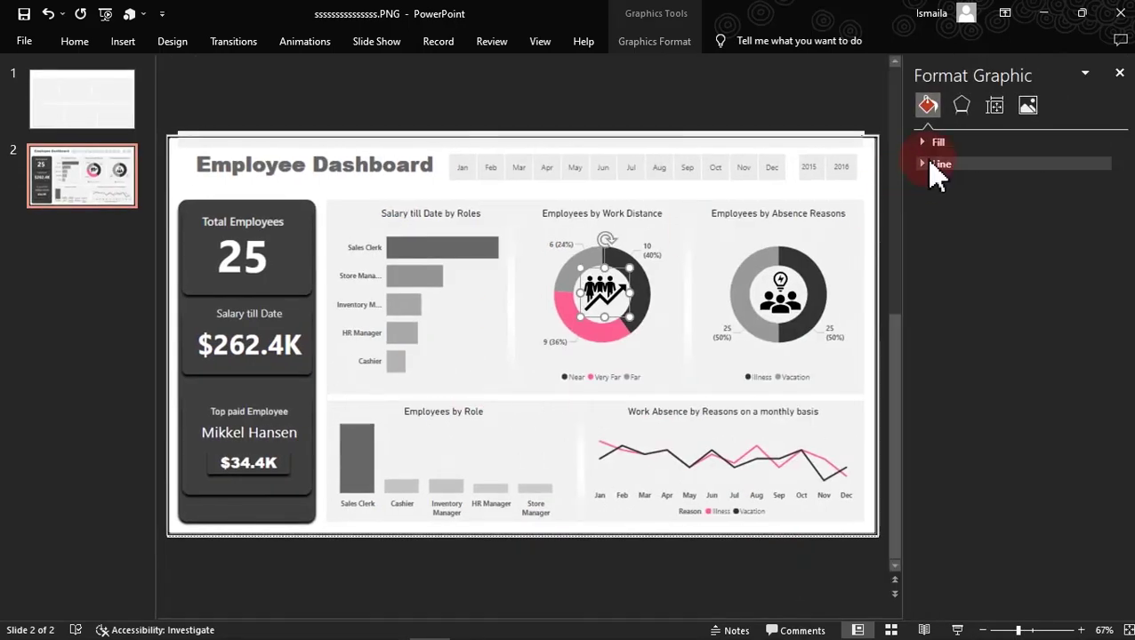
left_click(936, 144)
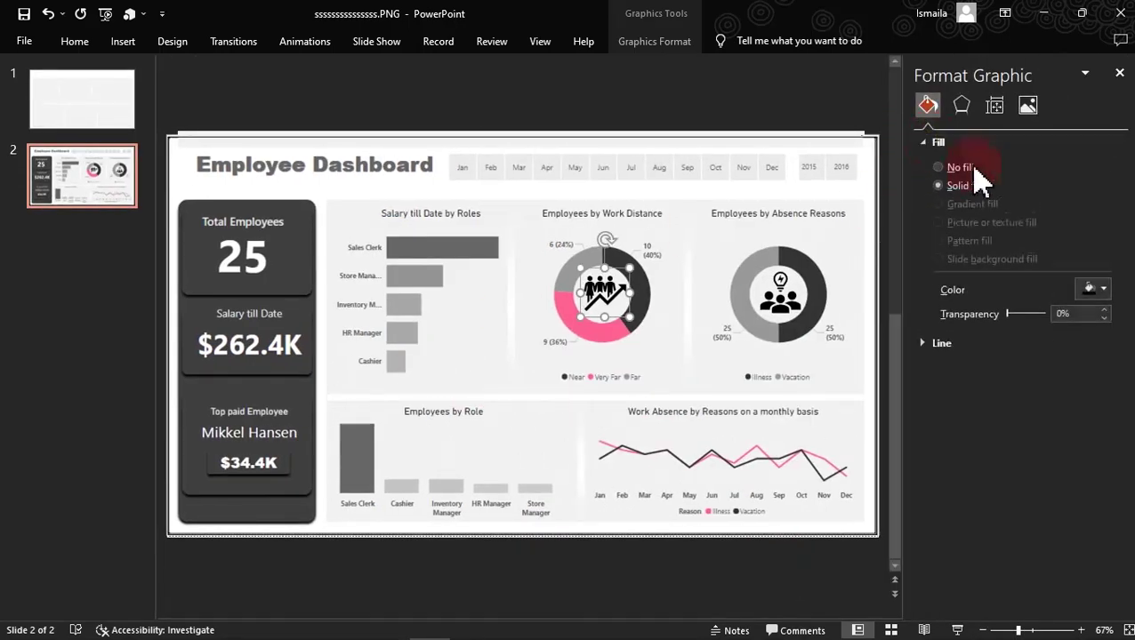
left_click(1109, 277)
left_click(1015, 372)
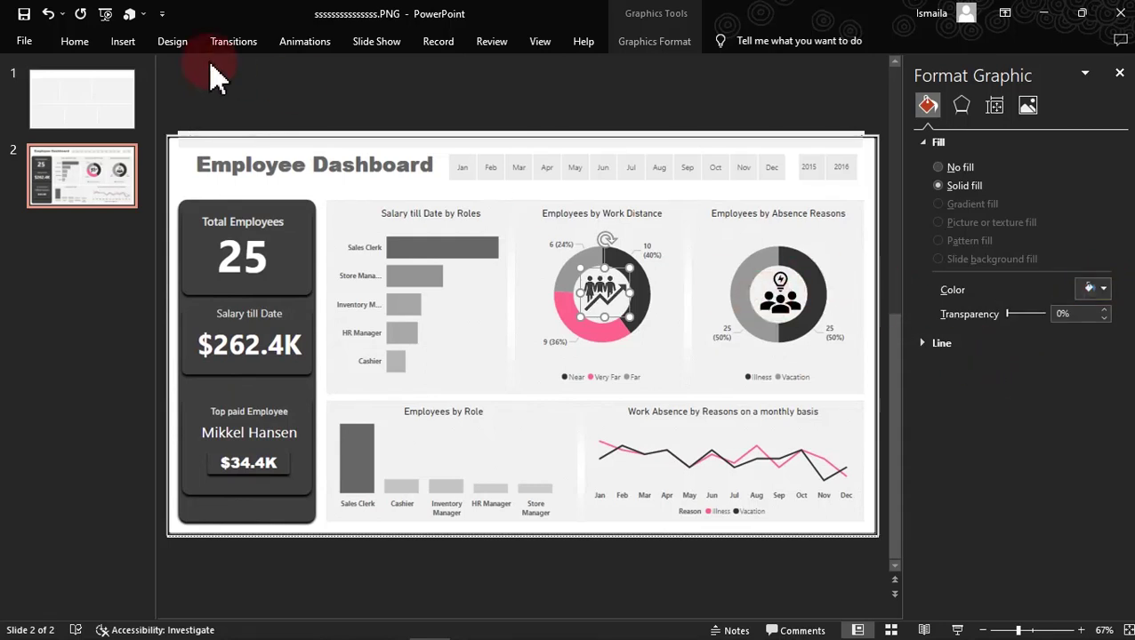
Copy that icon formatting onto the Absence Reasons icon with Format Painter.
left_click(71, 42)
left_click(50, 106)
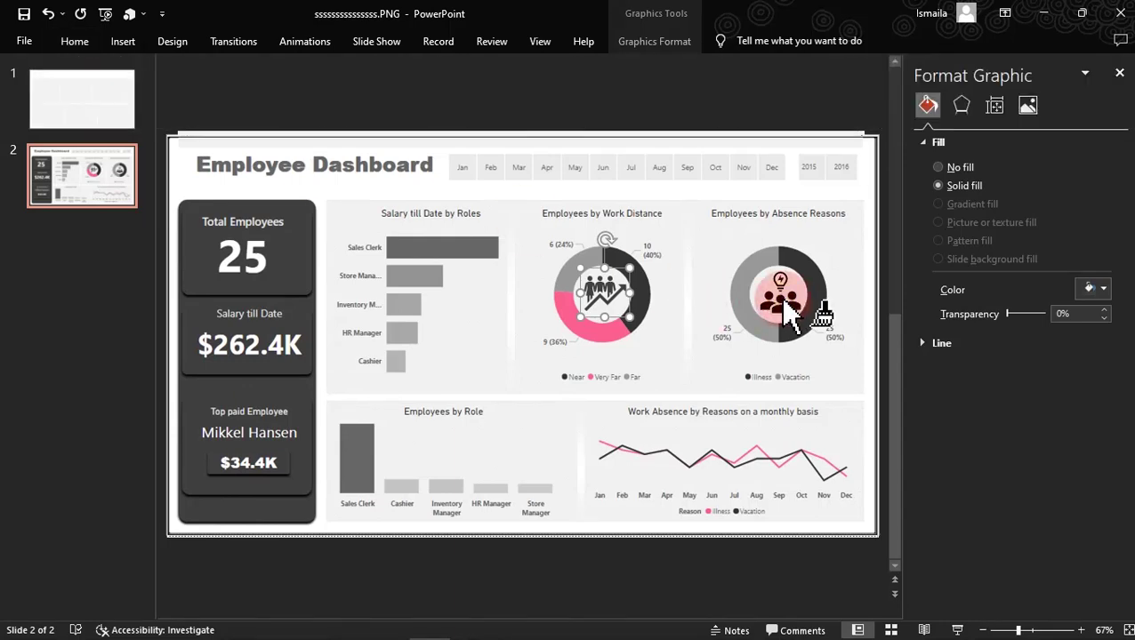
left_click(783, 300)
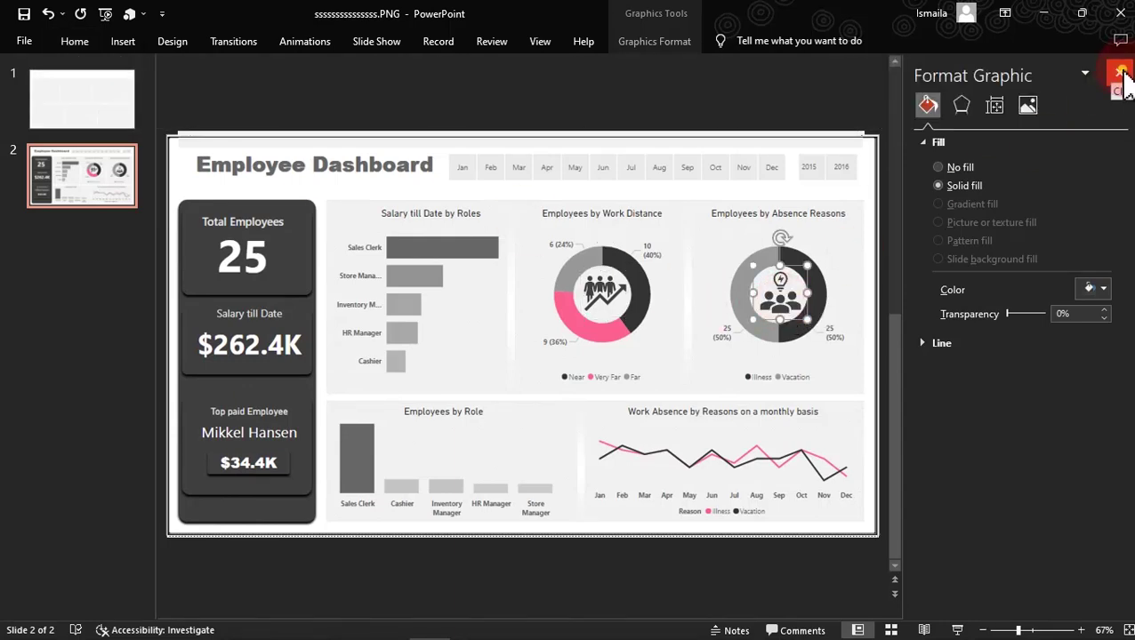
left_click(1119, 73)
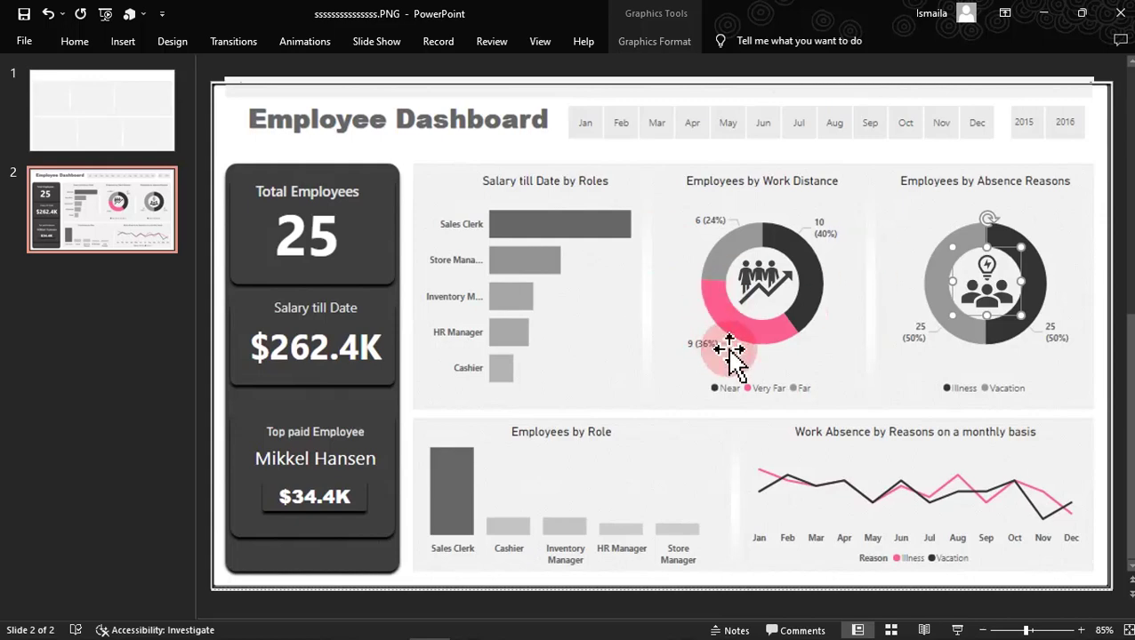
left_click(504, 326)
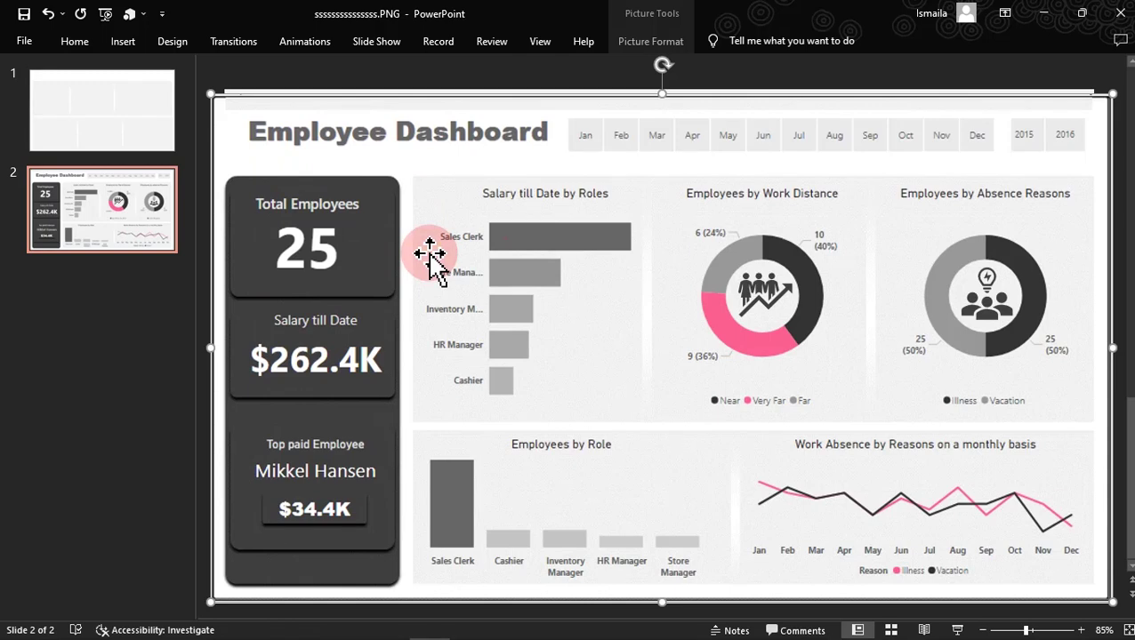
Delete the dashboard screenshot and export the slide as a GIF file.
key("Delete")
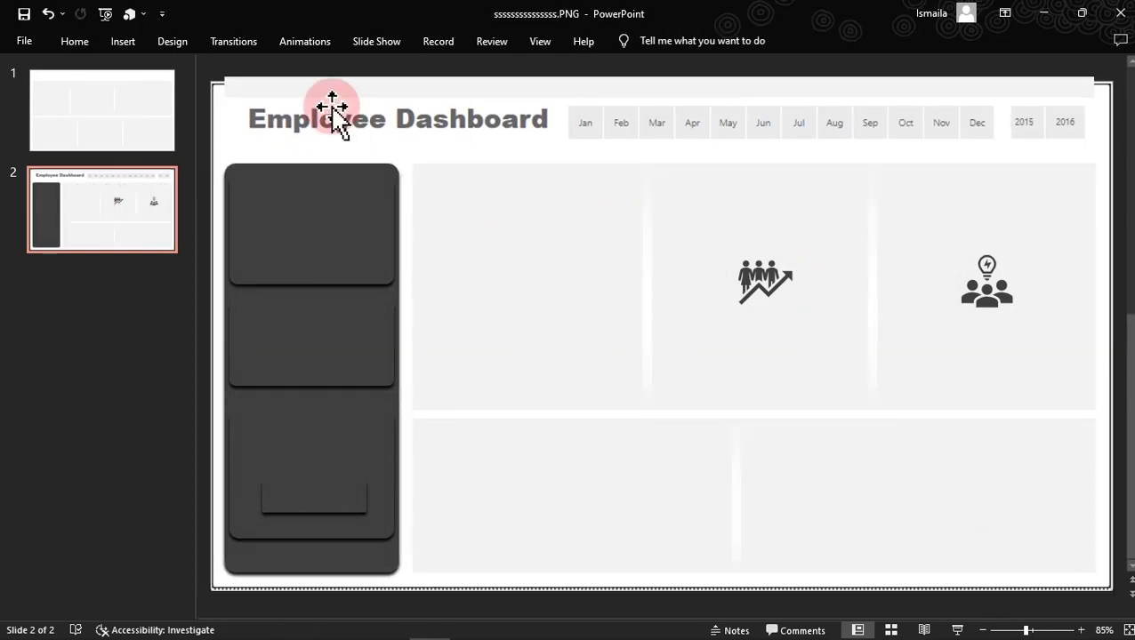
left_click(27, 41)
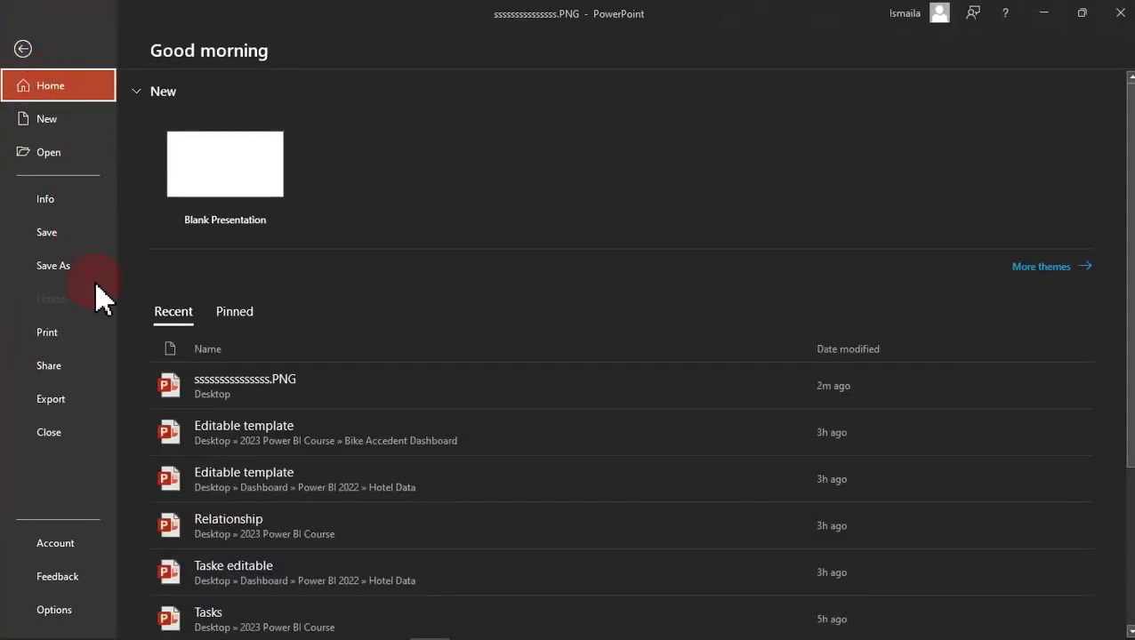
left_click(67, 412)
left_click(259, 316)
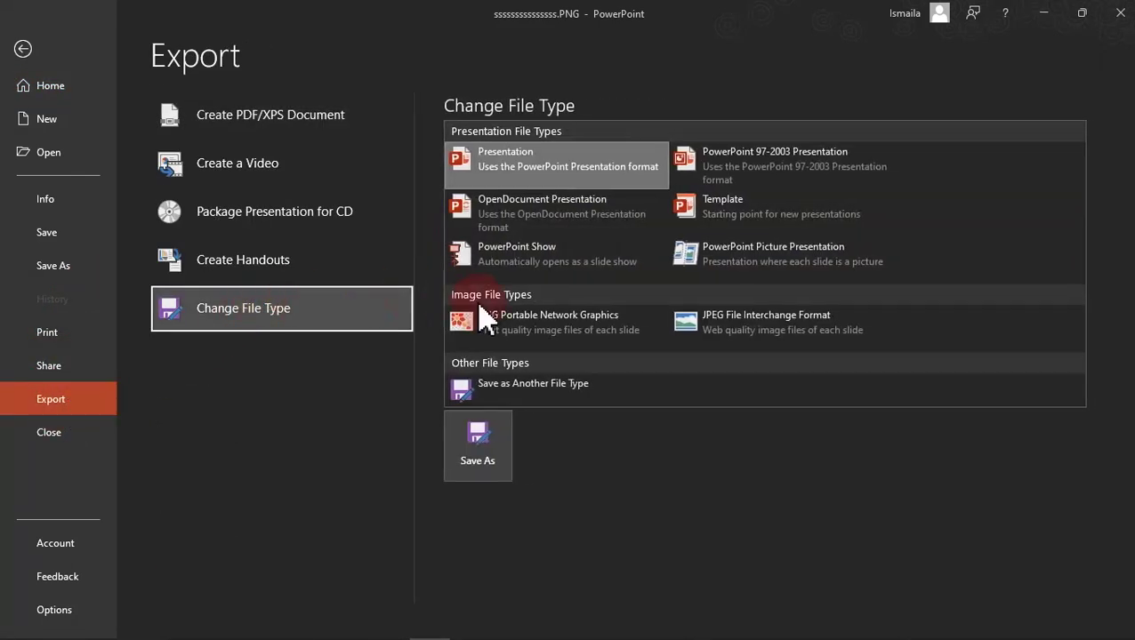
left_click(550, 395)
double_click(546, 386)
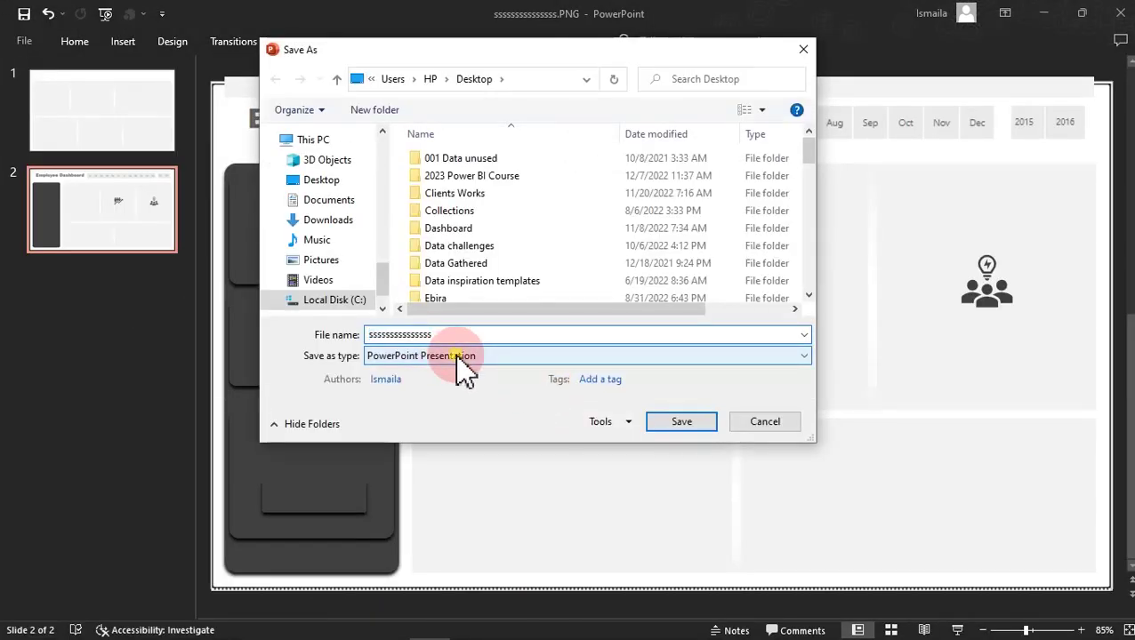
left_click(455, 358)
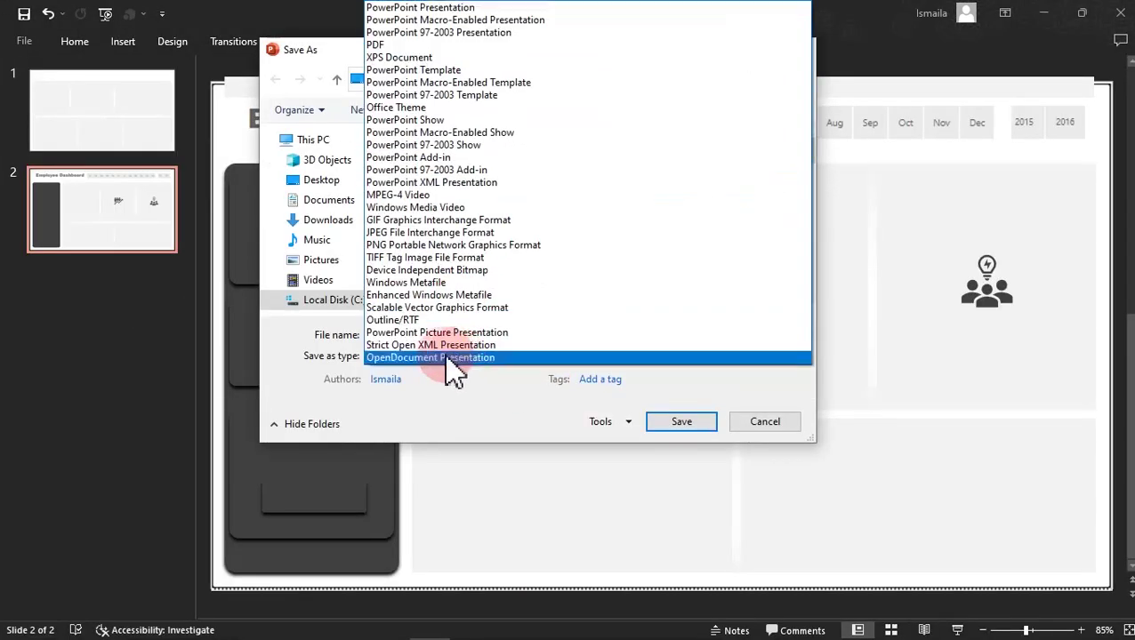
left_click(411, 220)
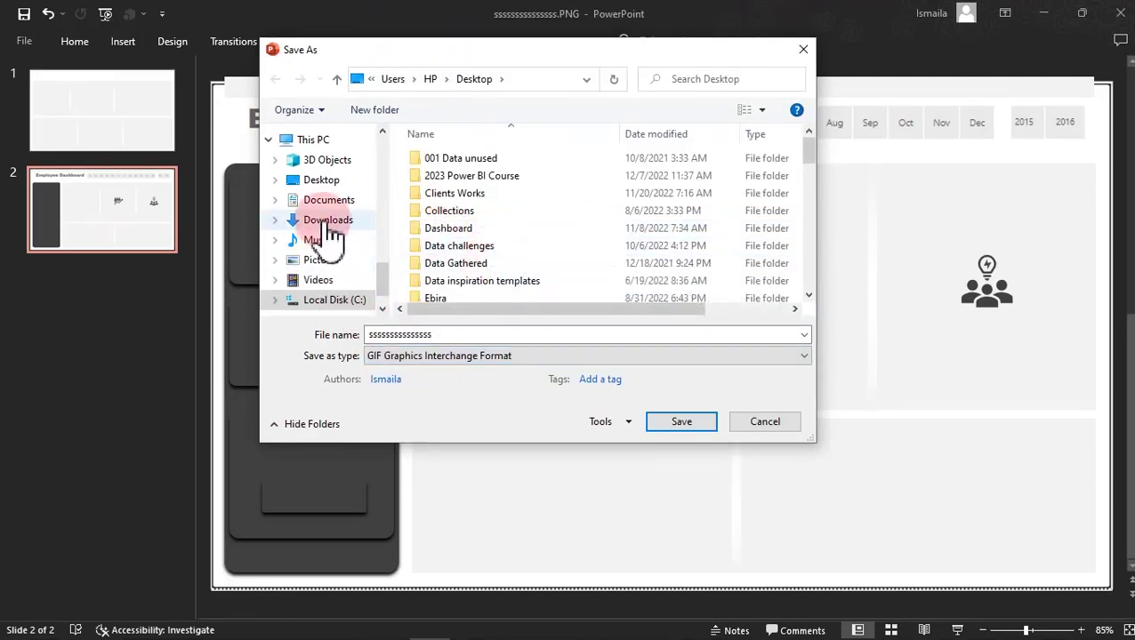
Save the GIF over 03 in 2023 Power BI Course > Sales Dashboard, exporting just this slide.
left_click(322, 181)
double_click(464, 177)
double_click(464, 194)
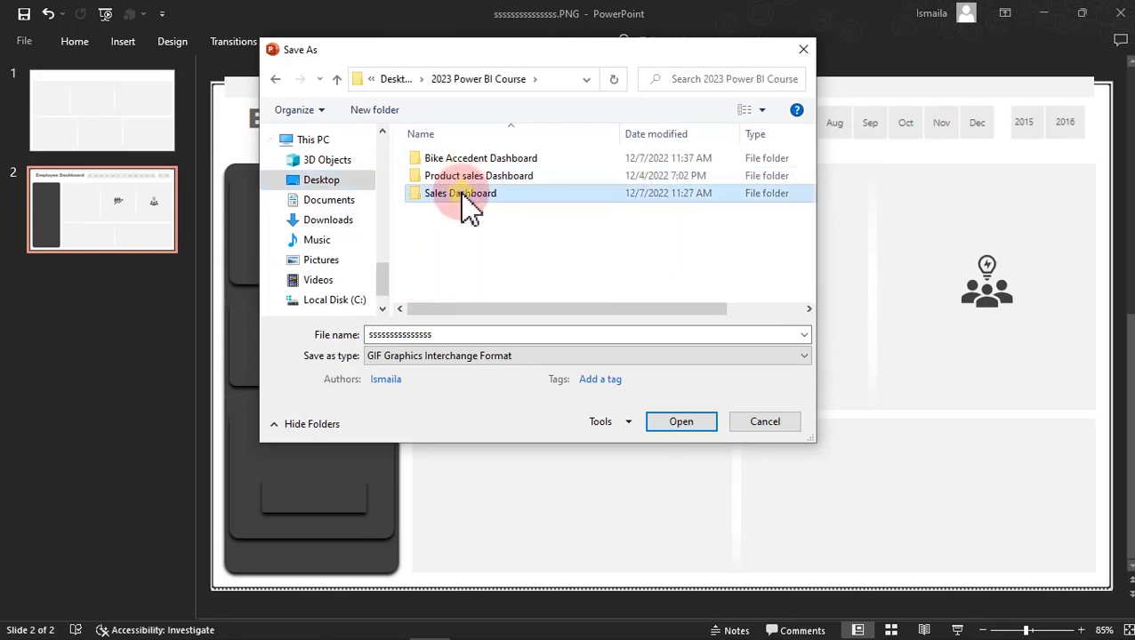
left_click_drag(810, 233, 818, 275)
double_click(568, 284)
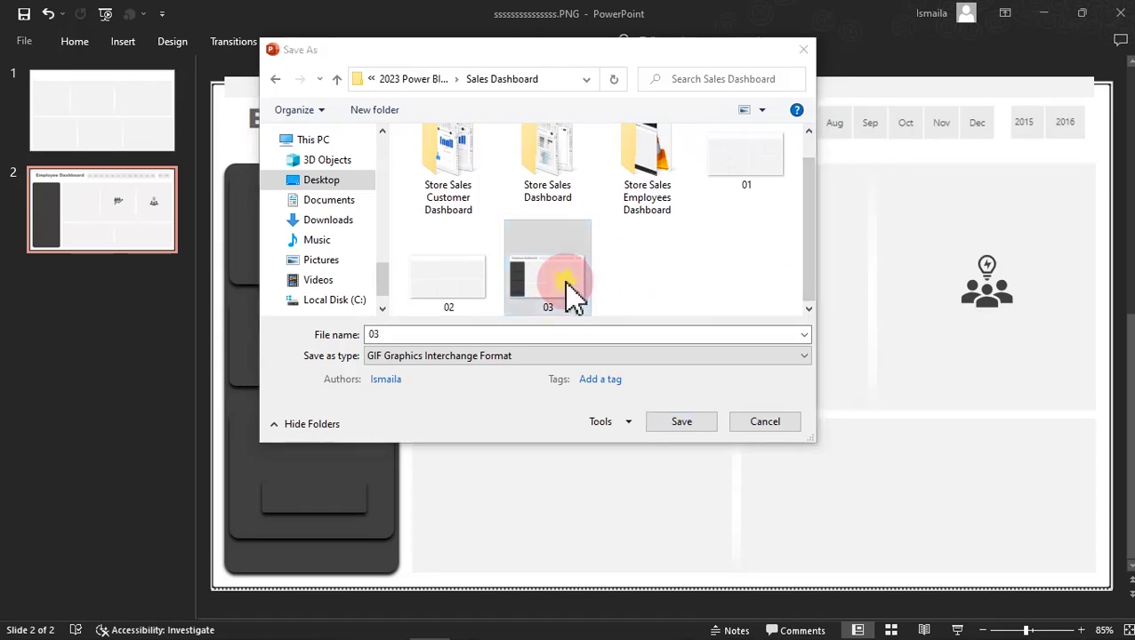
left_click(612, 331)
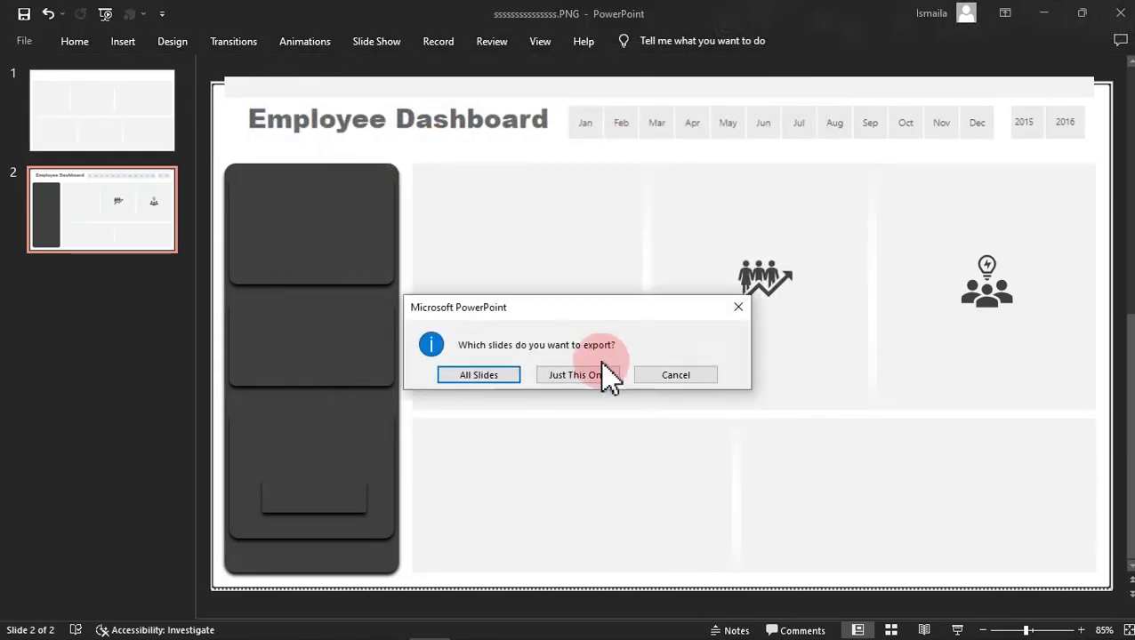
left_click(598, 374)
mouse_move(360, 634)
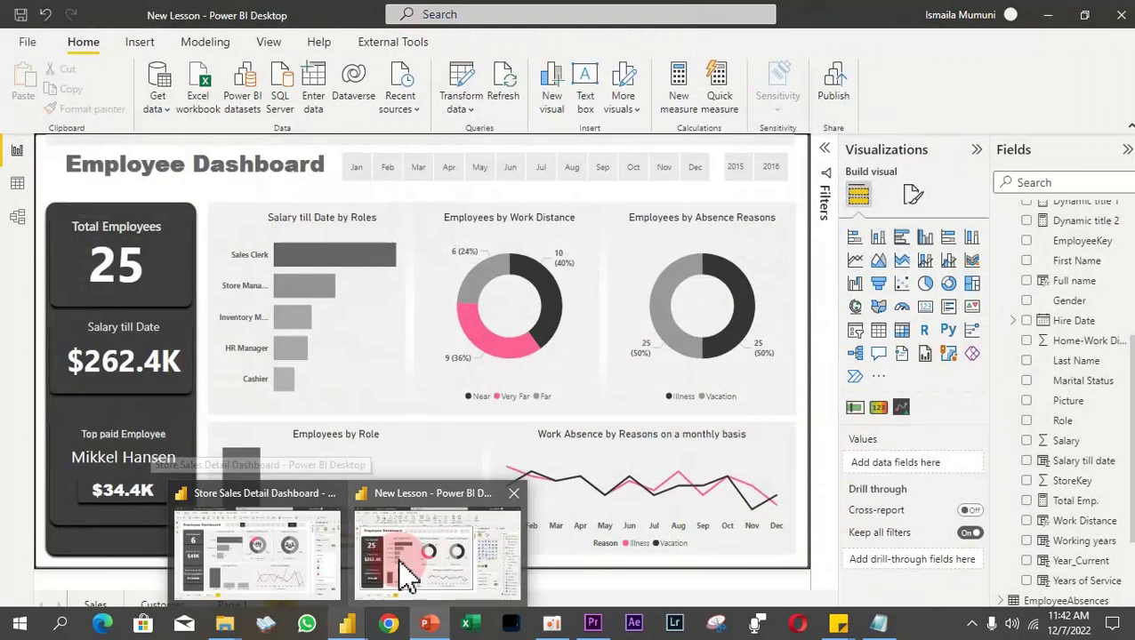
Replace the New Lesson report's canvas background image with the updated 03 file.
left_click(405, 574)
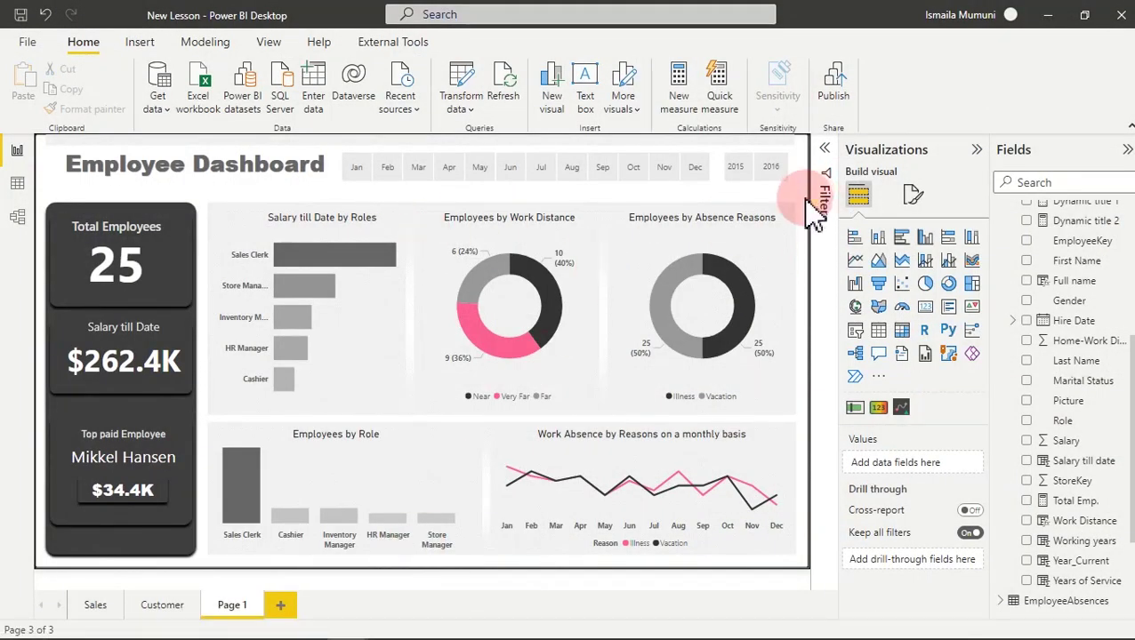
left_click(914, 195)
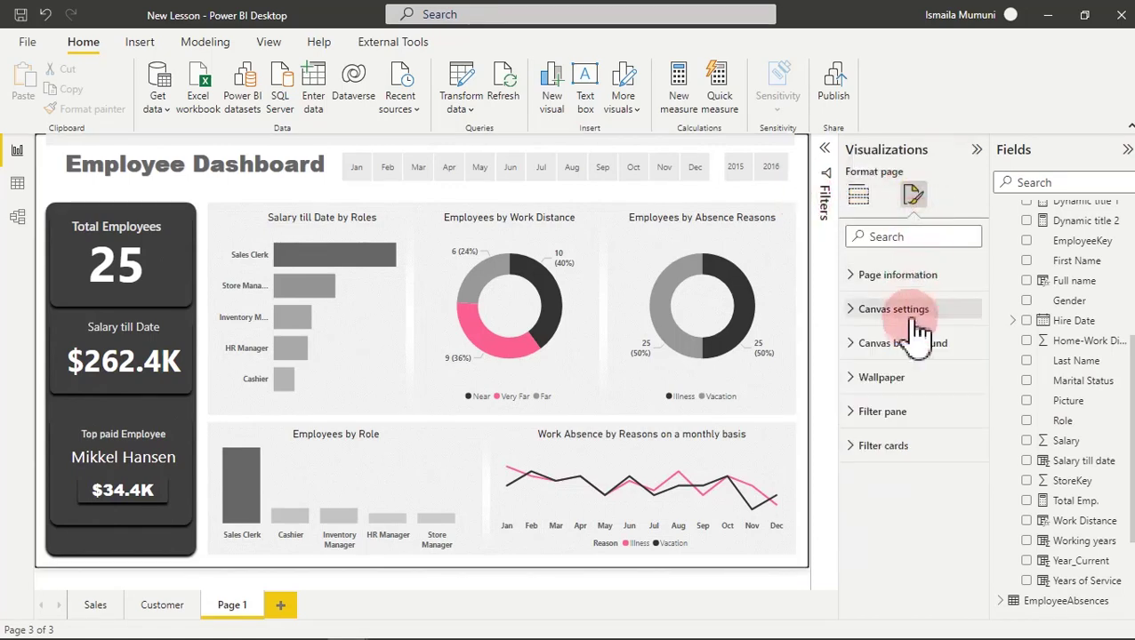
left_click(910, 346)
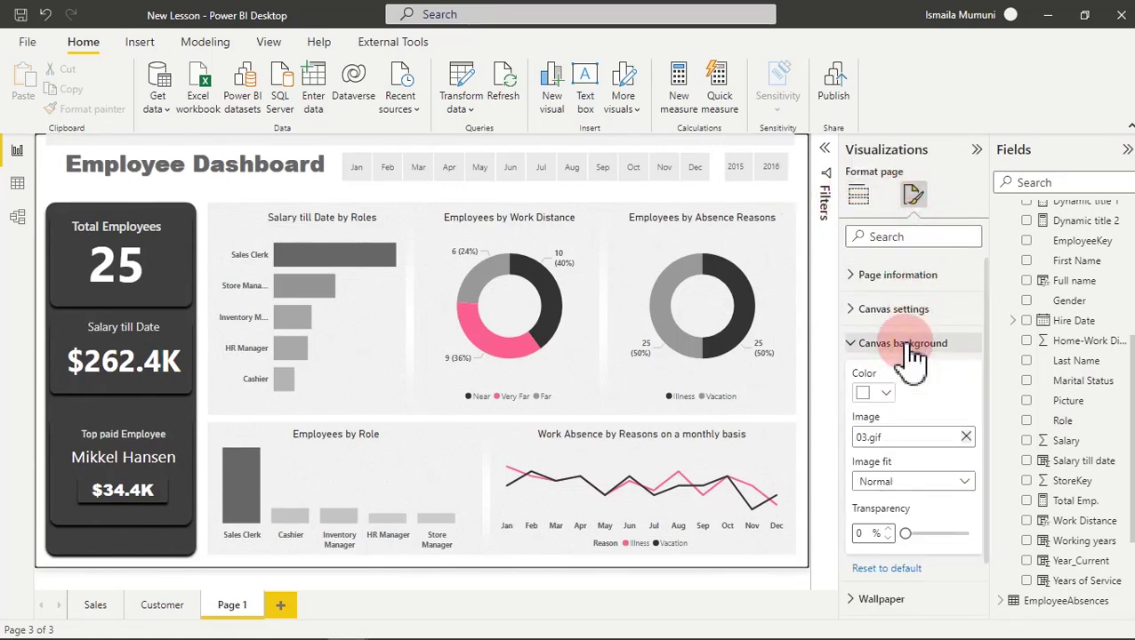
left_click(967, 435)
left_click(967, 437)
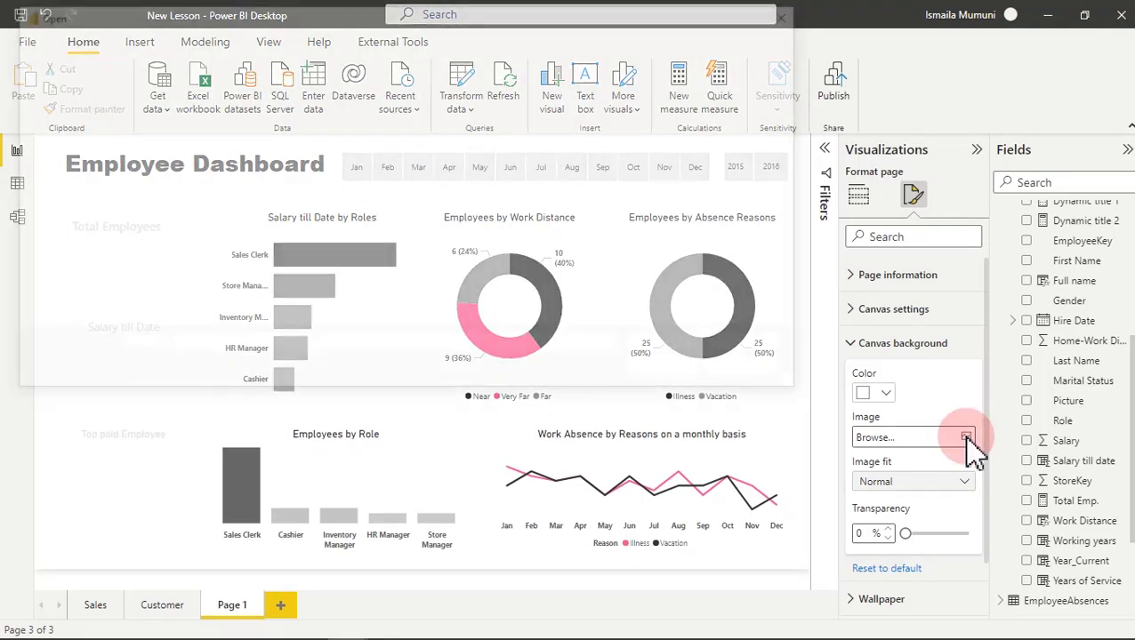
double_click(398, 281)
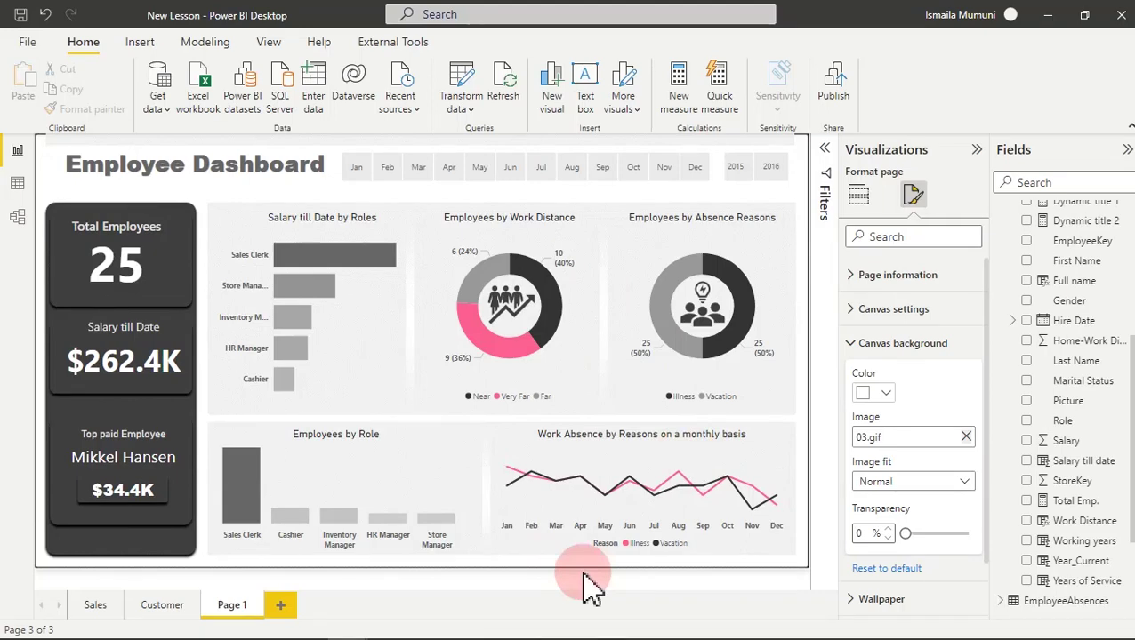
mouse_move(426, 634)
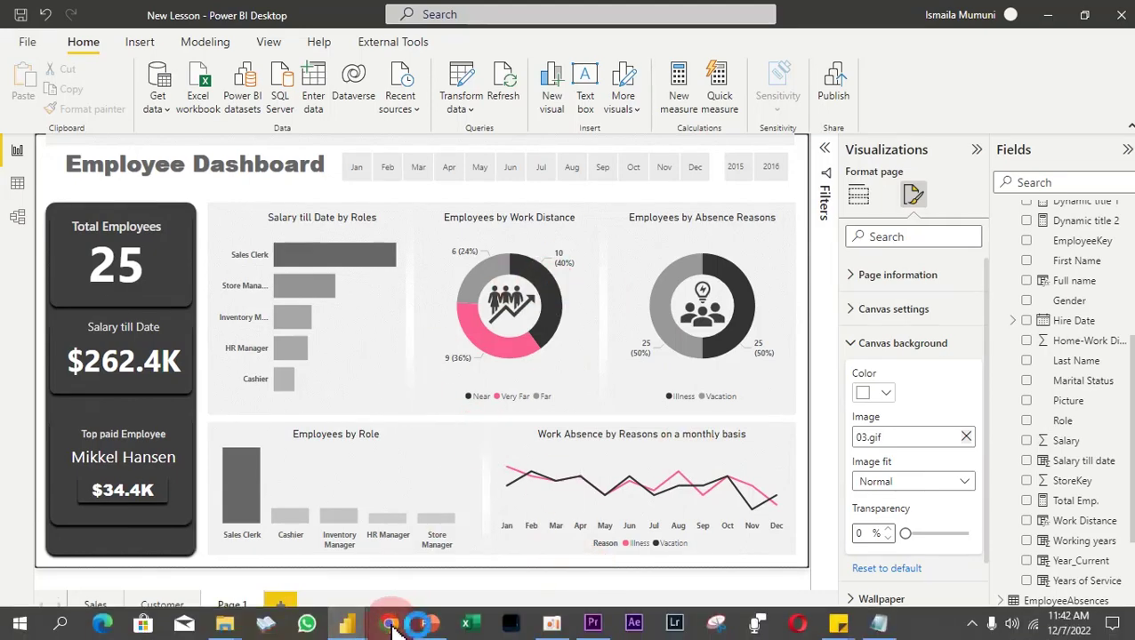
mouse_move(583, 511)
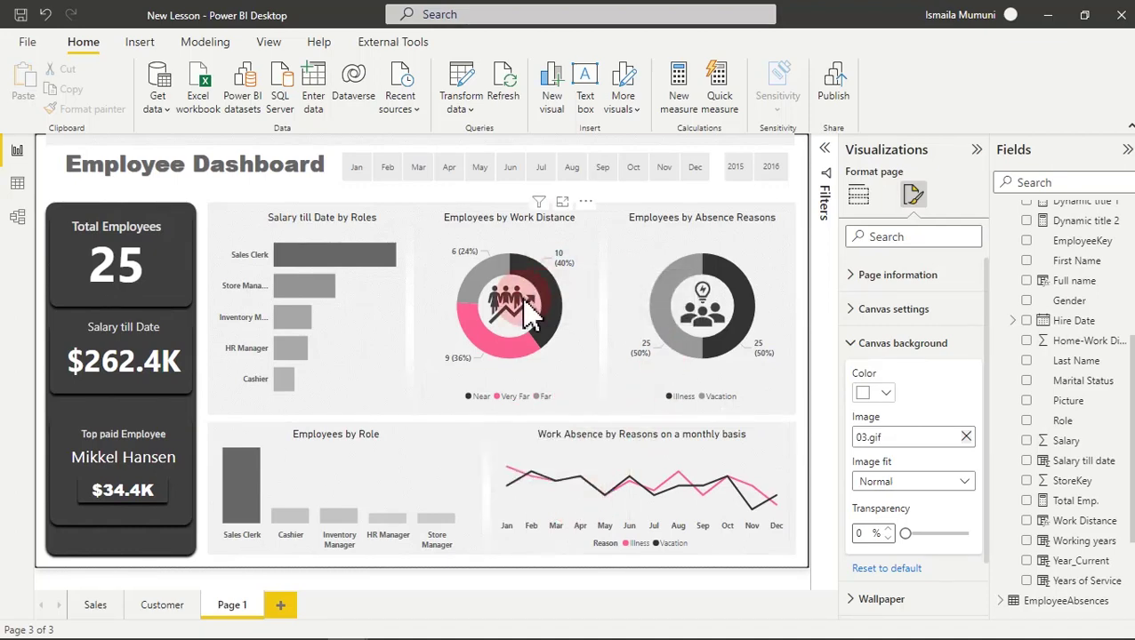
left_click(526, 298)
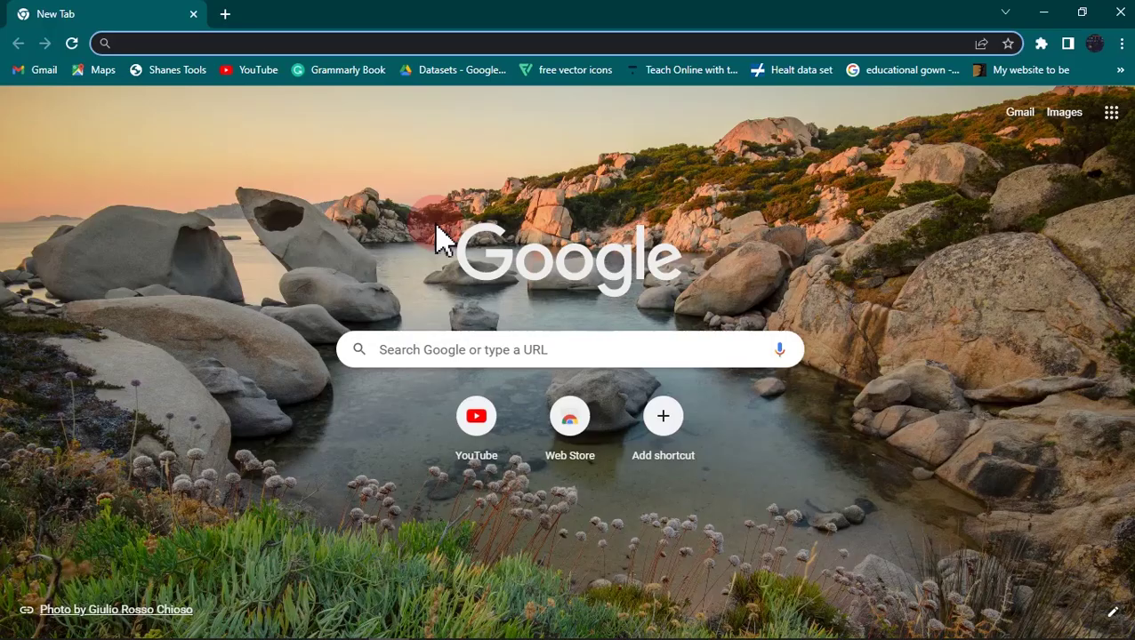
Open the Flaticon free vector icons site in the browser.
left_click(546, 75)
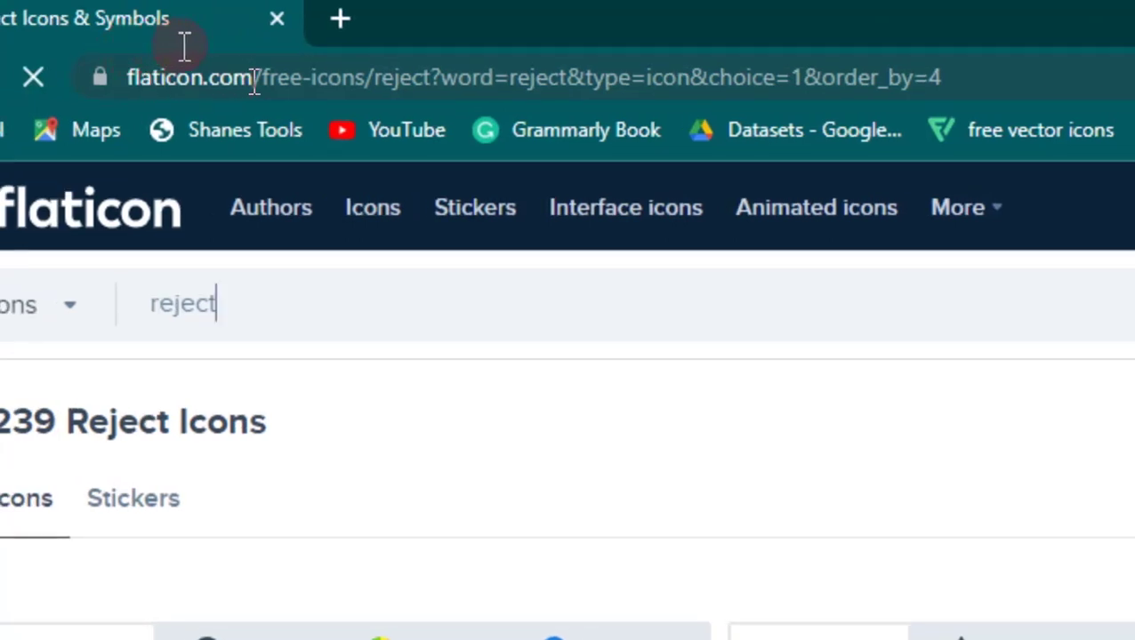
left_click(253, 80)
left_click(254, 80)
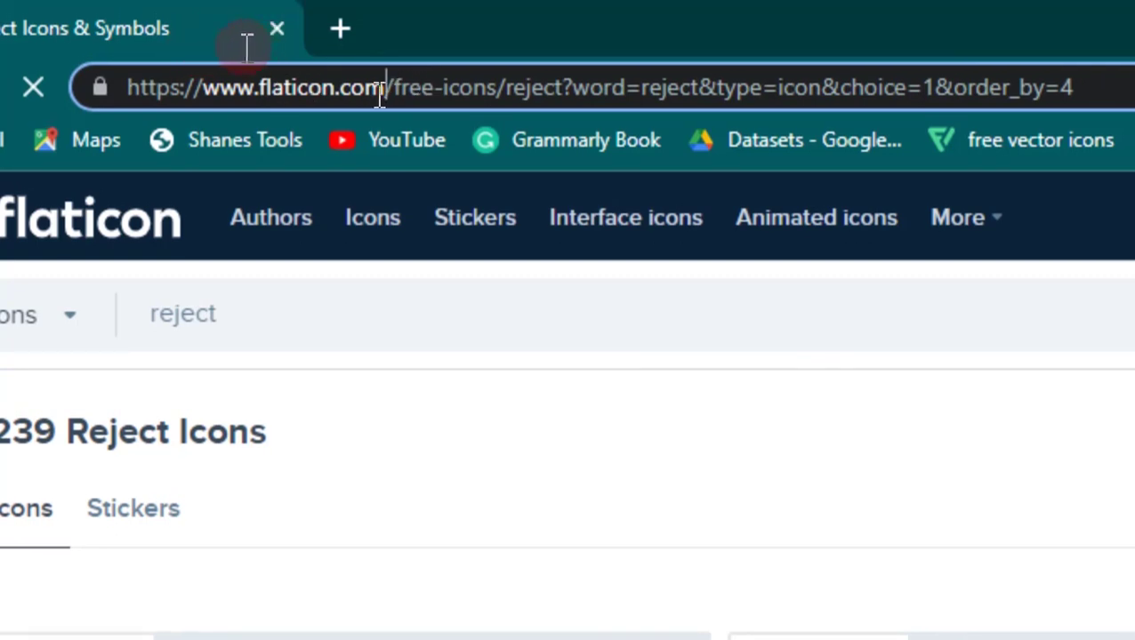
left_click_drag(386, 87, 263, 93)
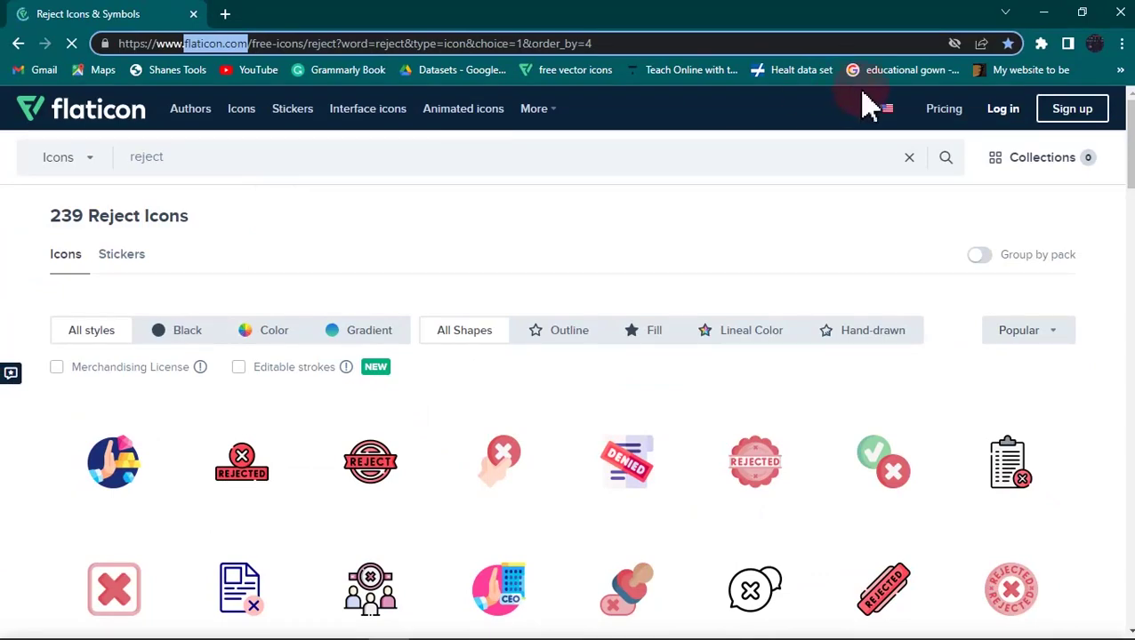
left_click_drag(1130, 134, 1126, 258)
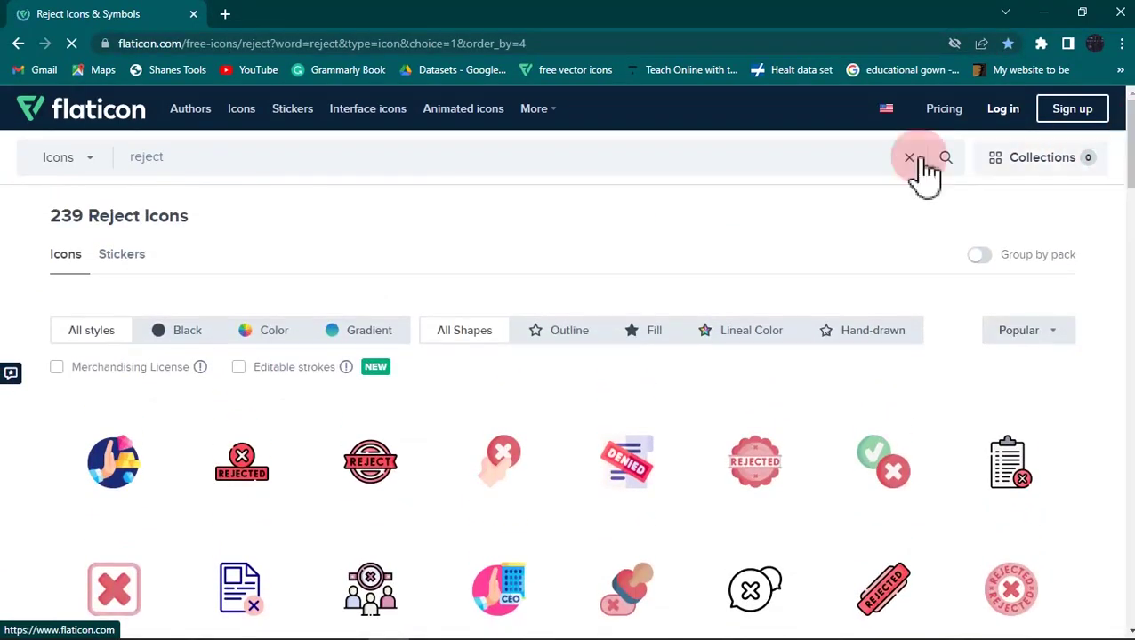
Replace the search term 'reject' with 'human' and run the icon search.
left_click(204, 161)
left_click_drag(204, 160, 119, 171)
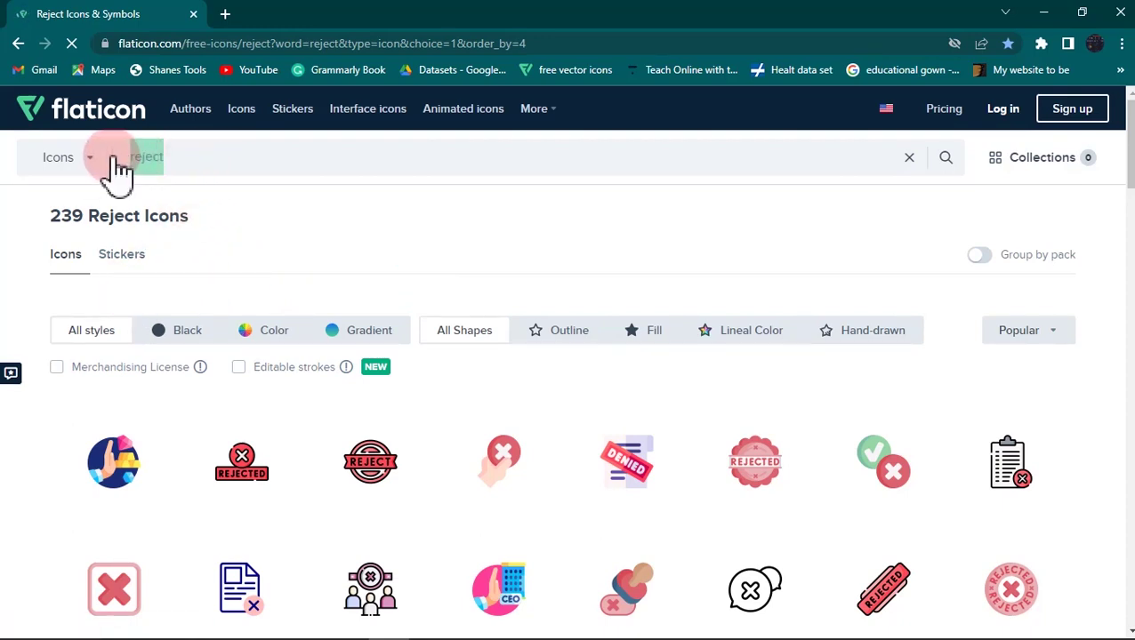
type("human")
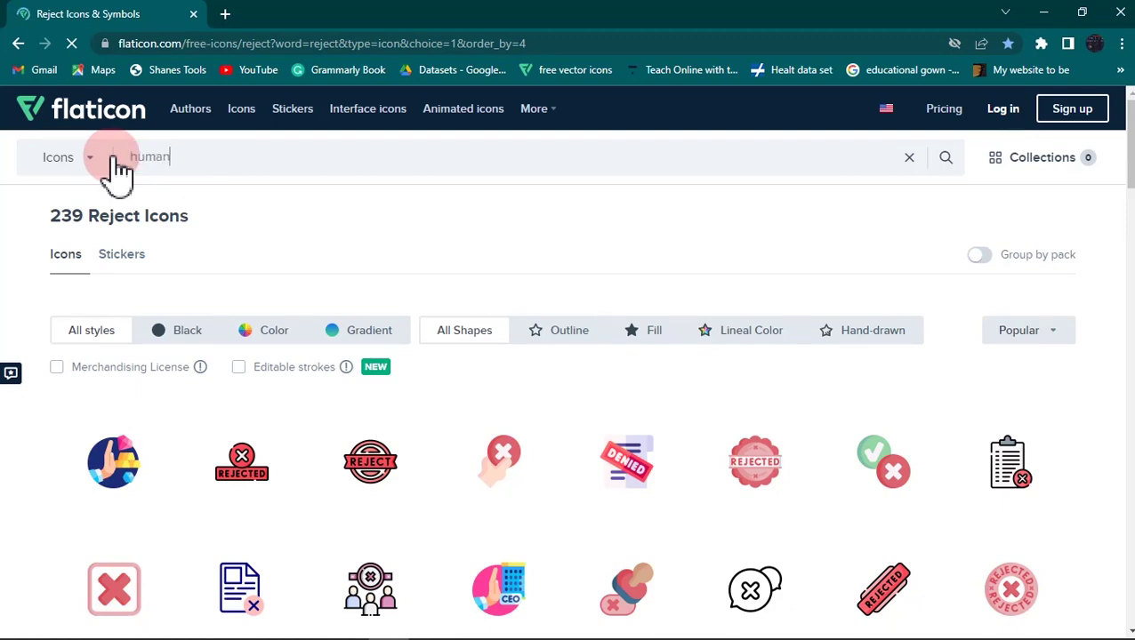
key("shift+Return")
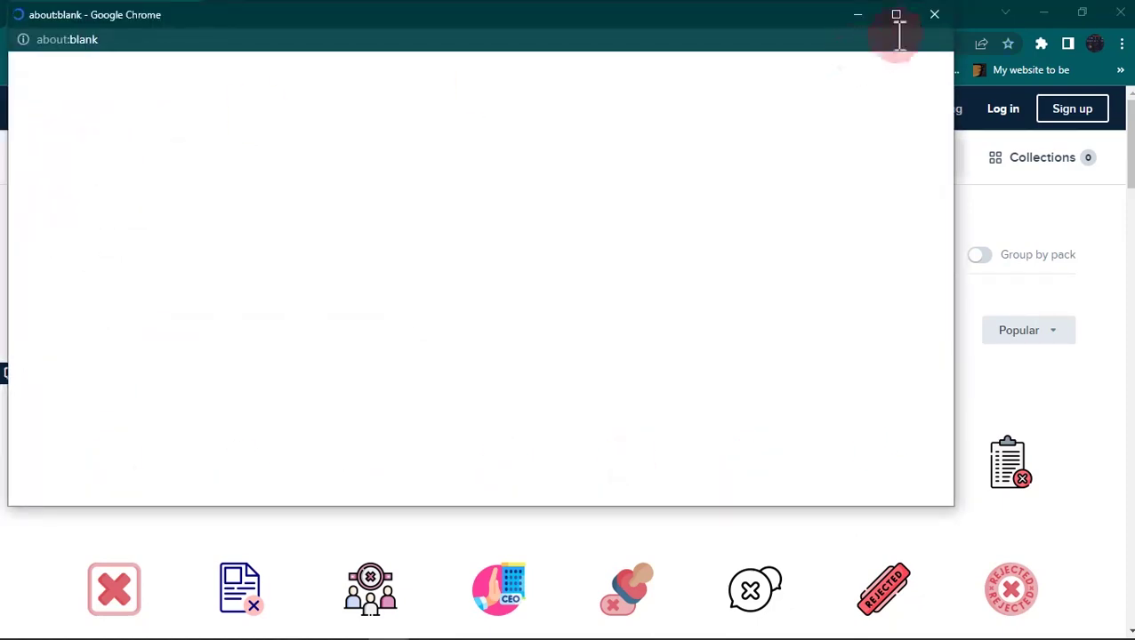
left_click(934, 14)
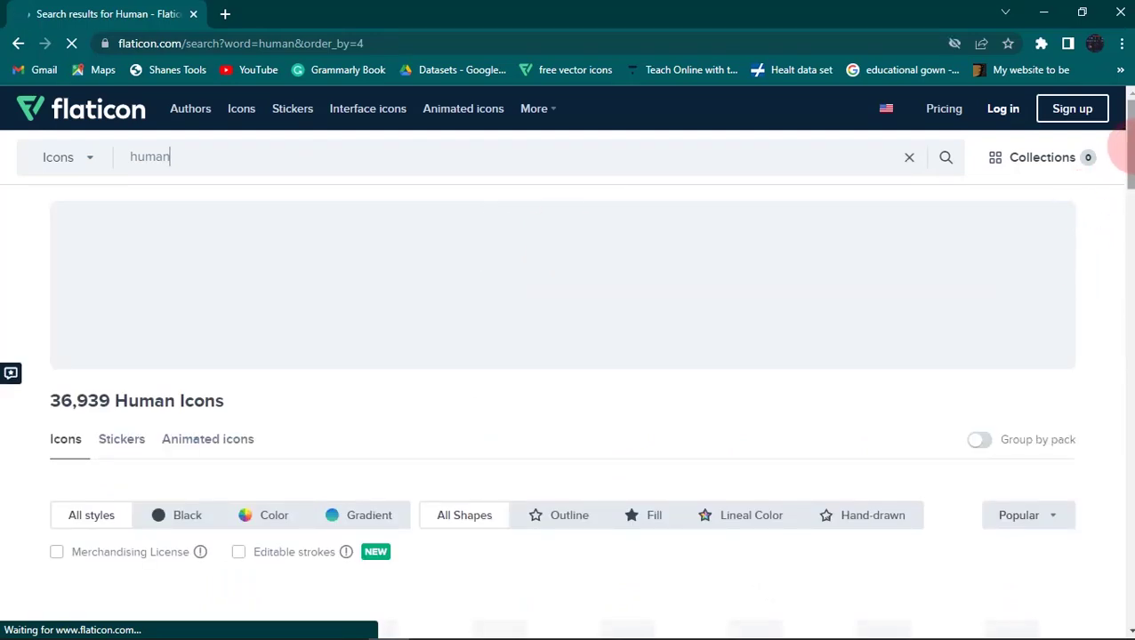
Open the Businessman icon from the human results and start its free 512px PNG download.
left_click_drag(1125, 158, 1124, 210)
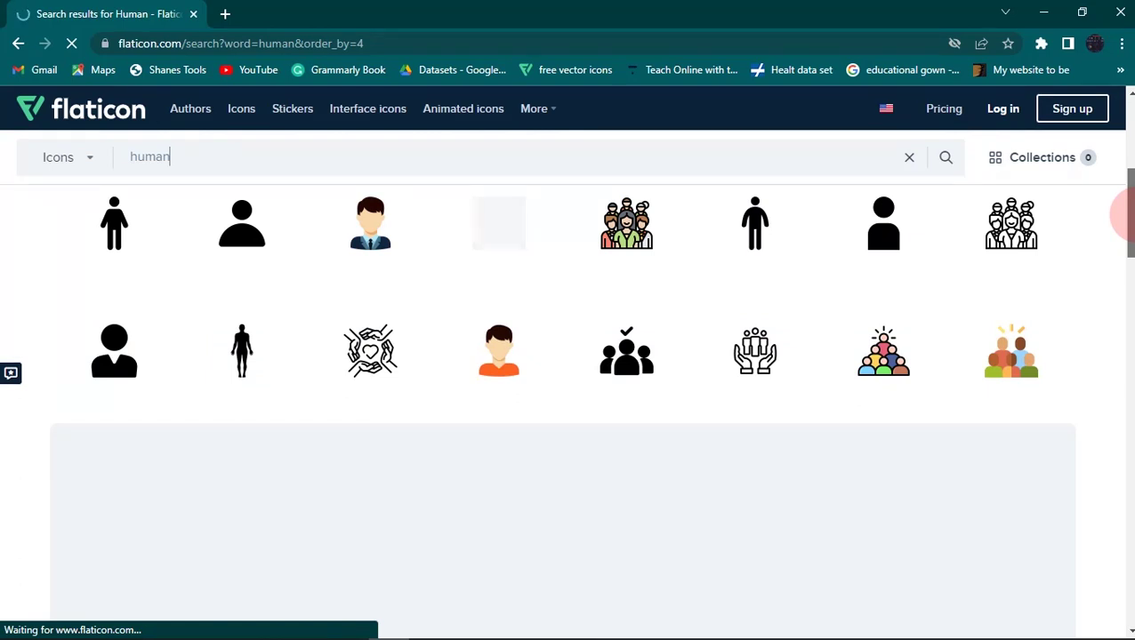
mouse_move(1123, 213)
left_mouse_down()
mouse_move(1123, 341)
mouse_move(1125, 173)
mouse_move(1122, 285)
mouse_move(1113, 211)
left_mouse_up()
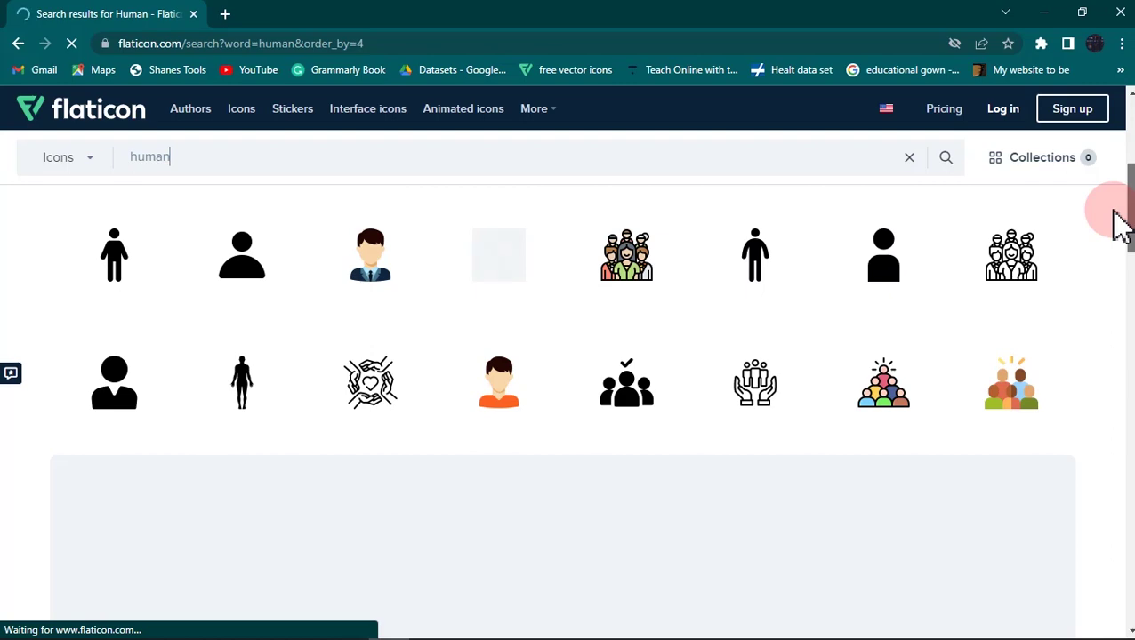
left_click_drag(1119, 223, 1123, 343)
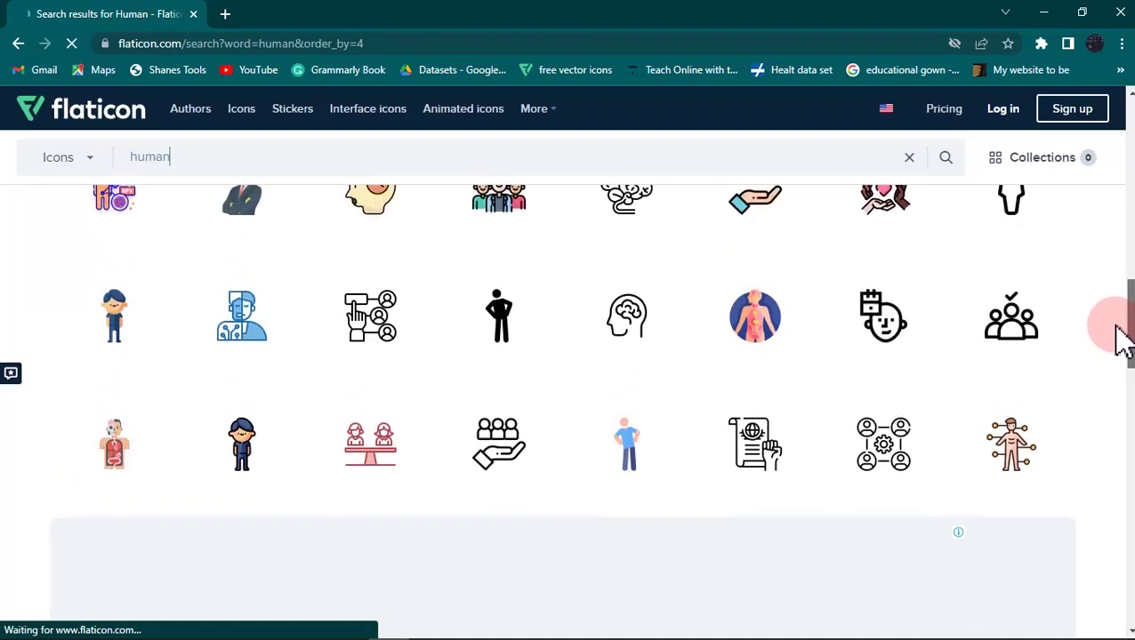
left_click_drag(1116, 324, 1124, 289)
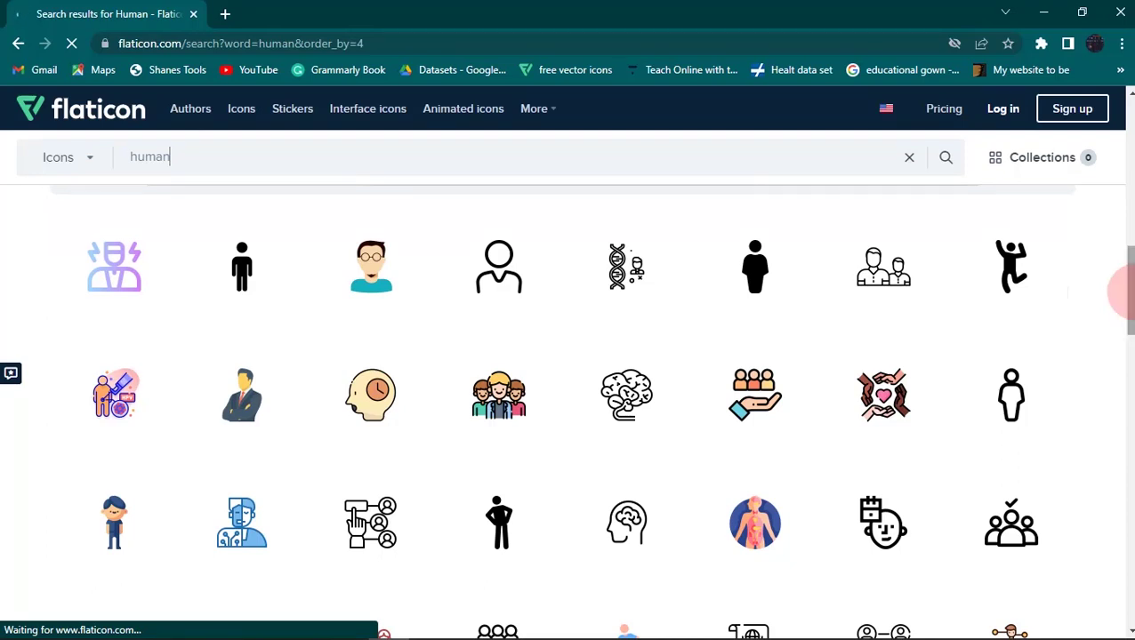
left_click(255, 411)
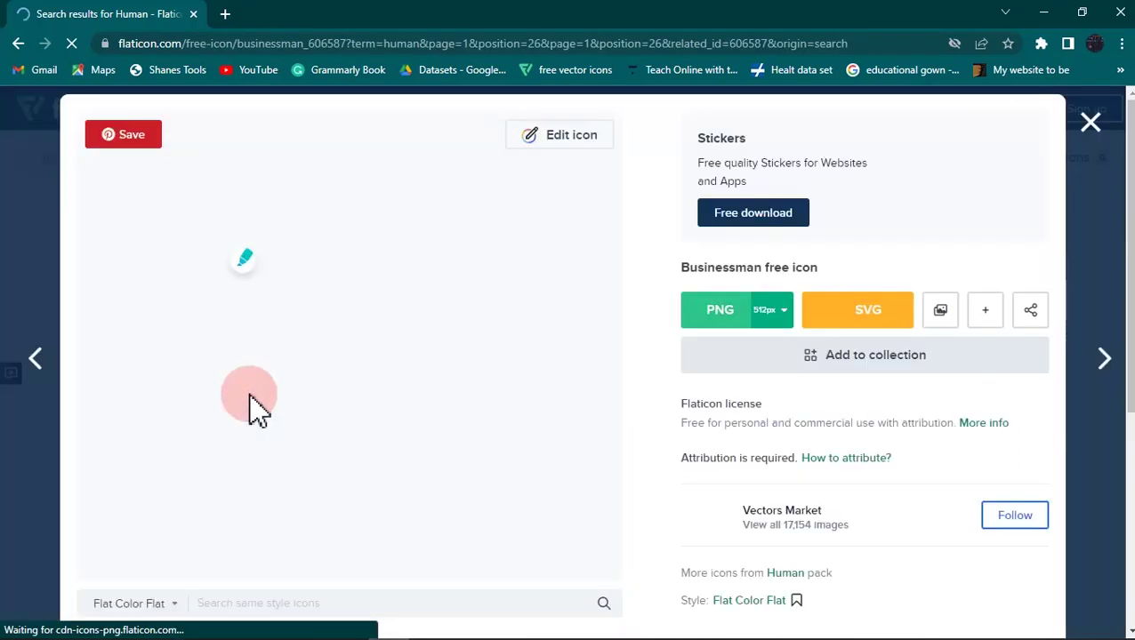
left_click(721, 320)
left_click(806, 580)
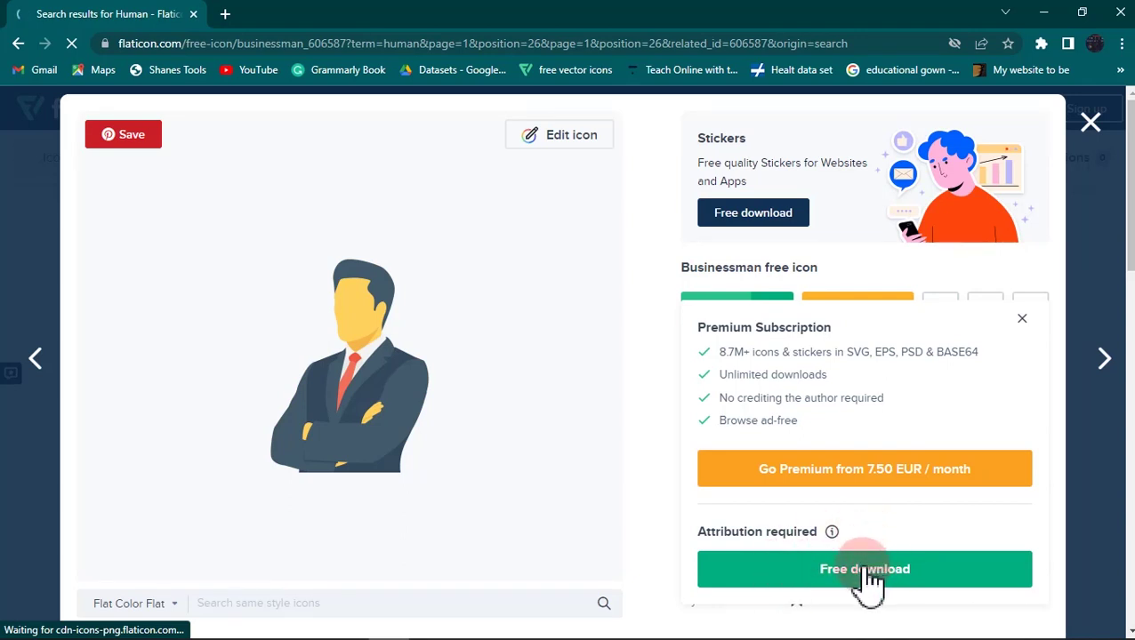
left_click(917, 574)
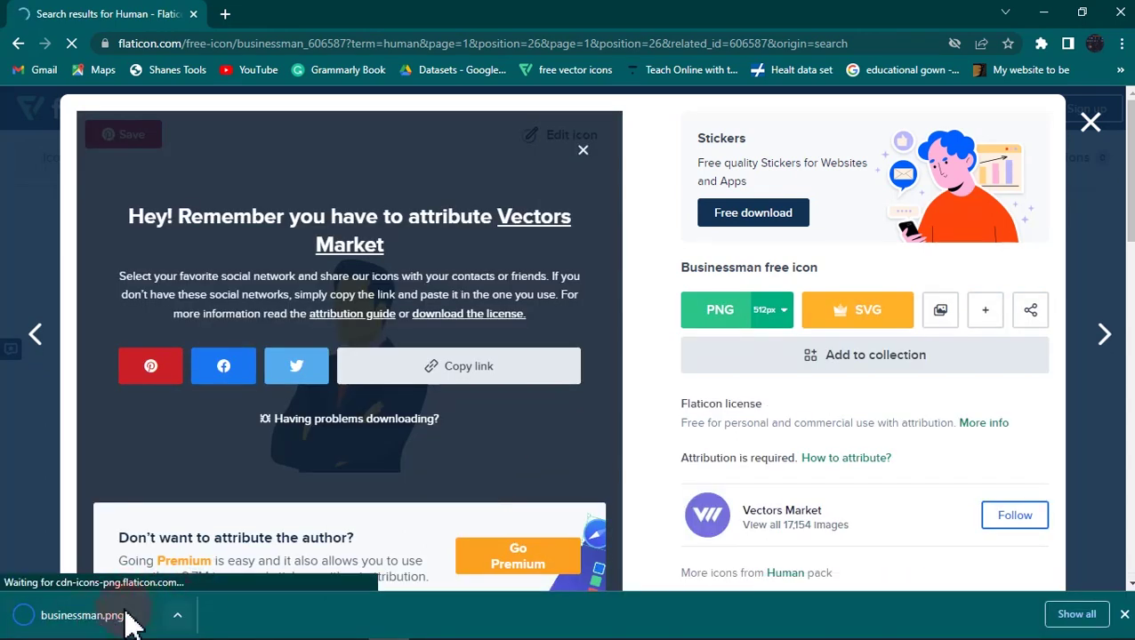
mouse_move(362, 631)
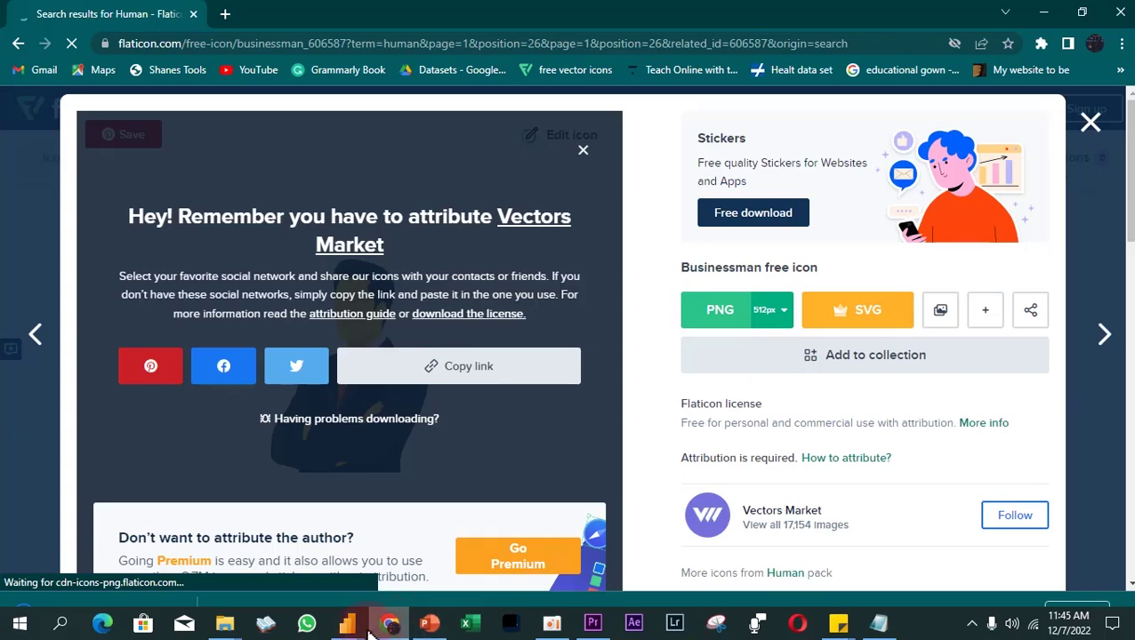
left_click(358, 633)
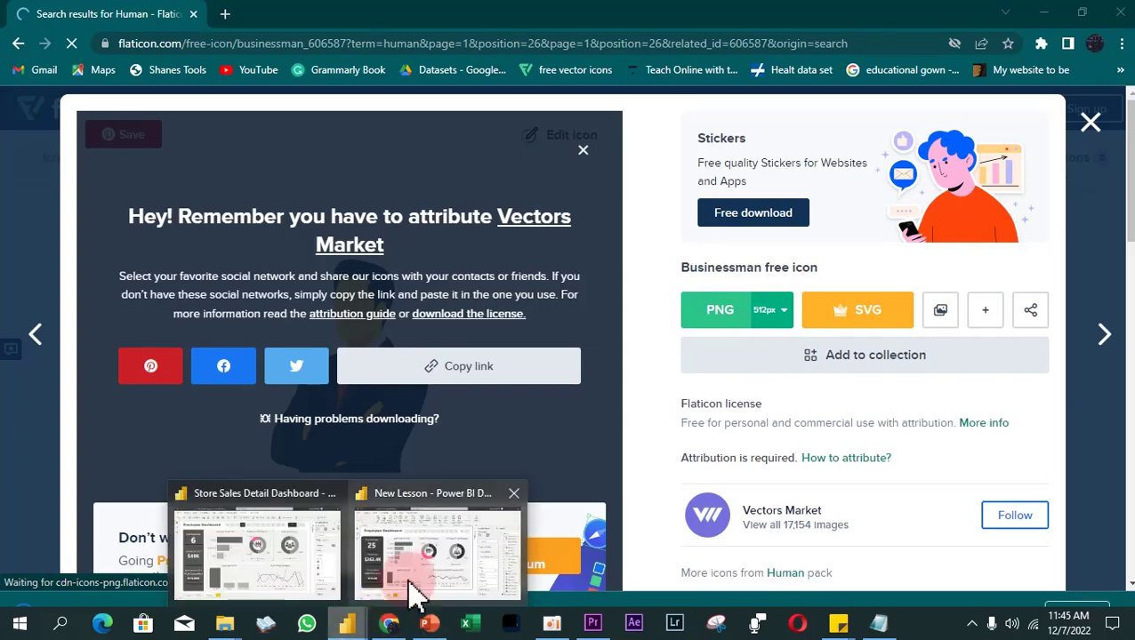
Insert the businessman image from the Downloads folder into the Power BI report.
left_click(429, 576)
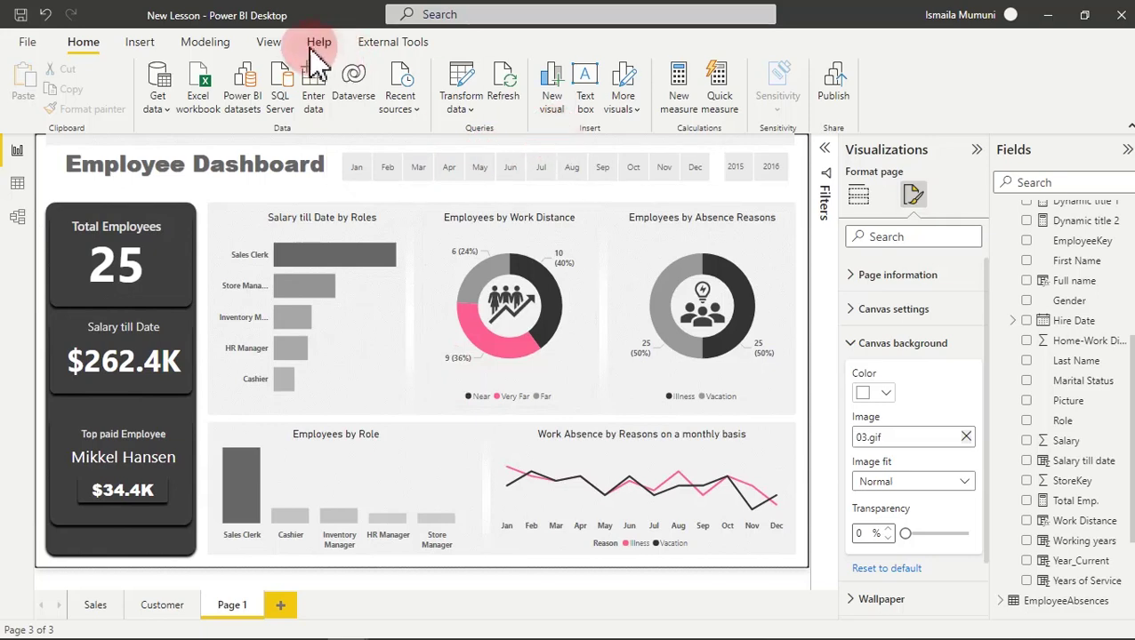
left_click(138, 42)
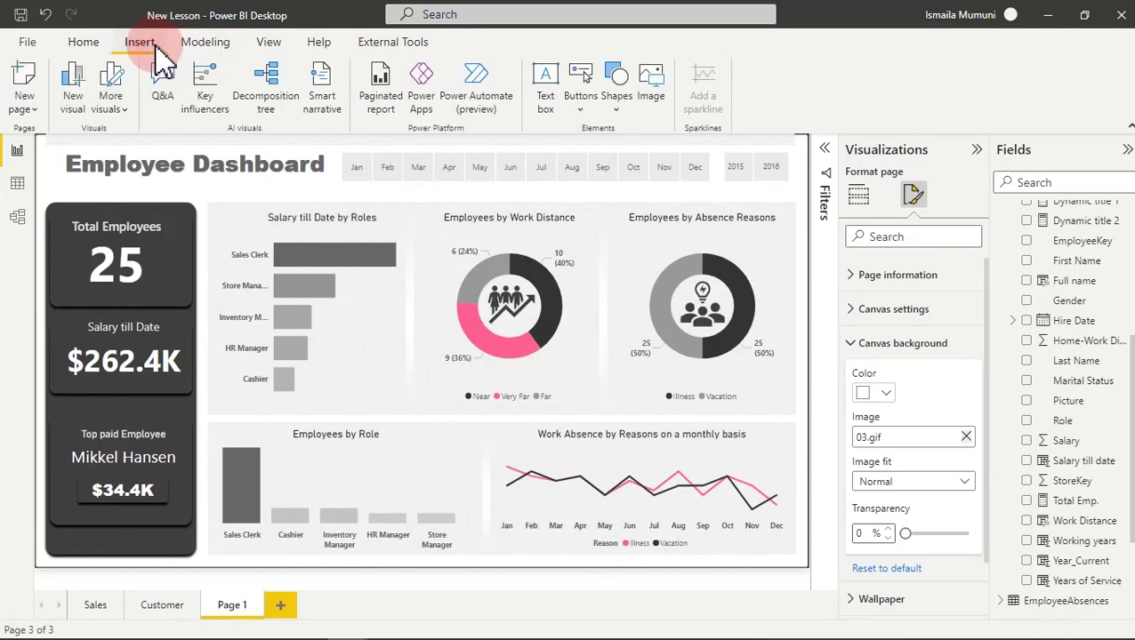
left_click(654, 91)
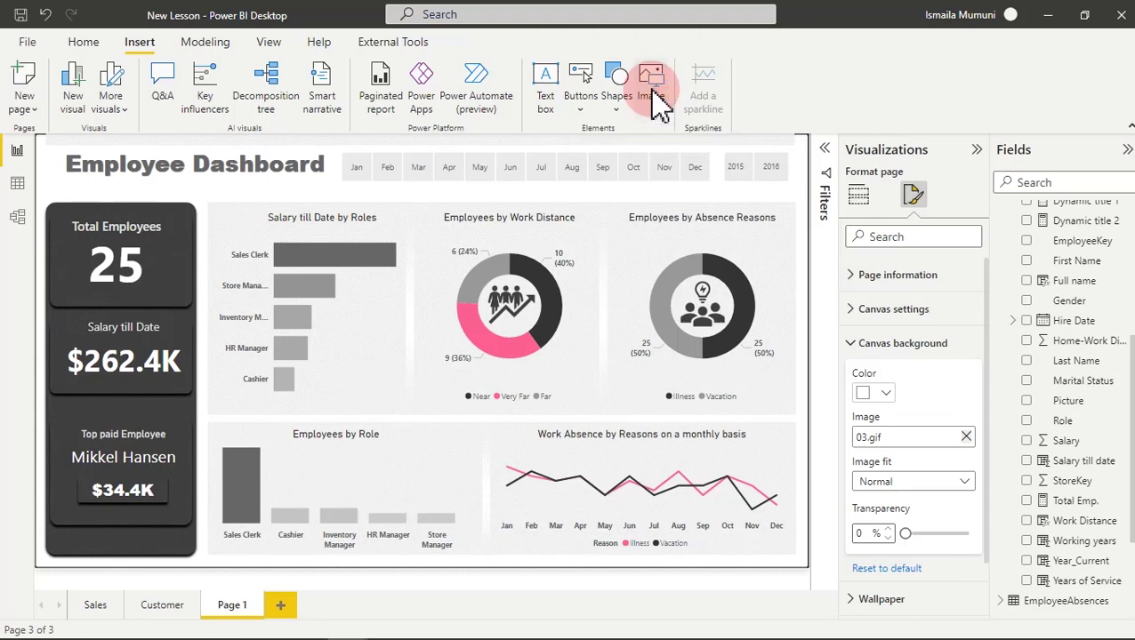
left_click(659, 105)
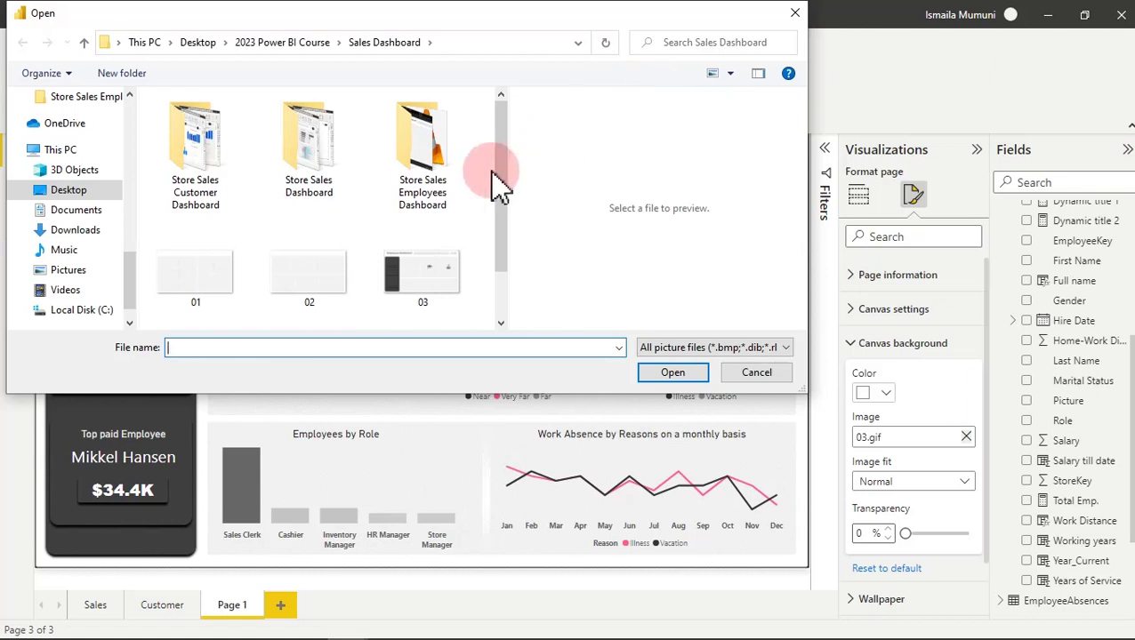
left_click(104, 246)
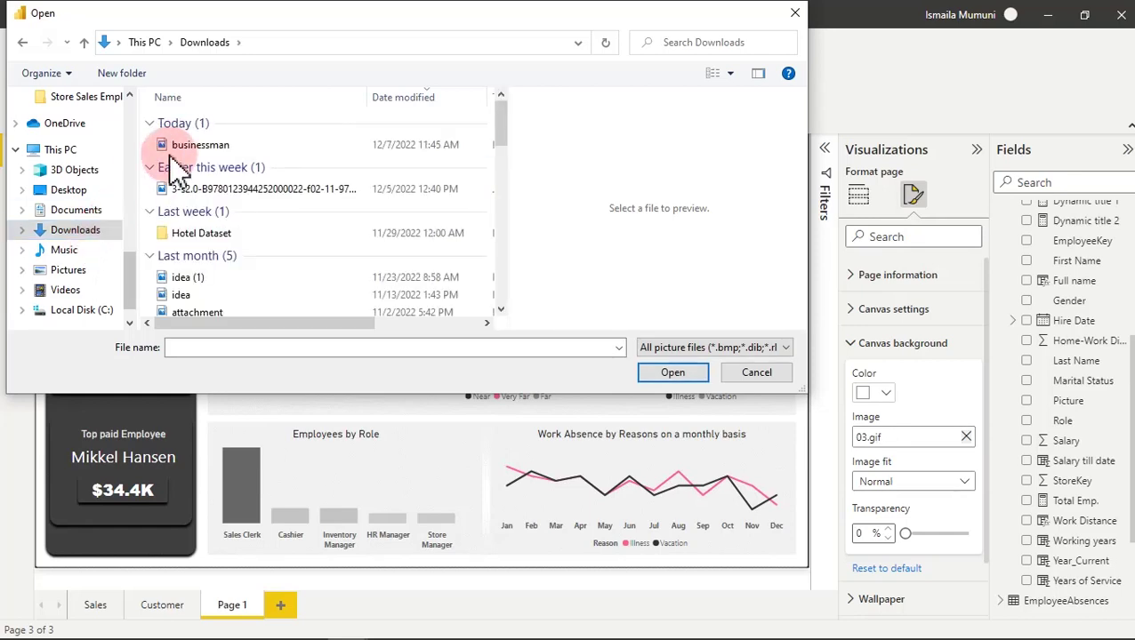
double_click(188, 146)
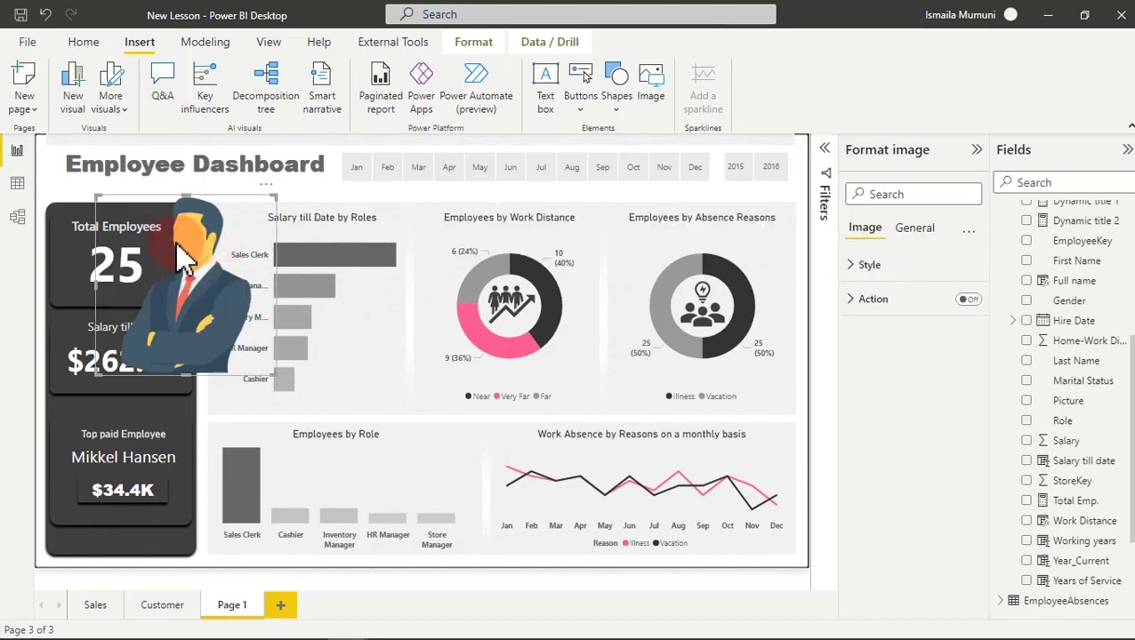
Move the businessman image onto the Work Distance donut and shrink it to fit.
left_click_drag(186, 258, 495, 301)
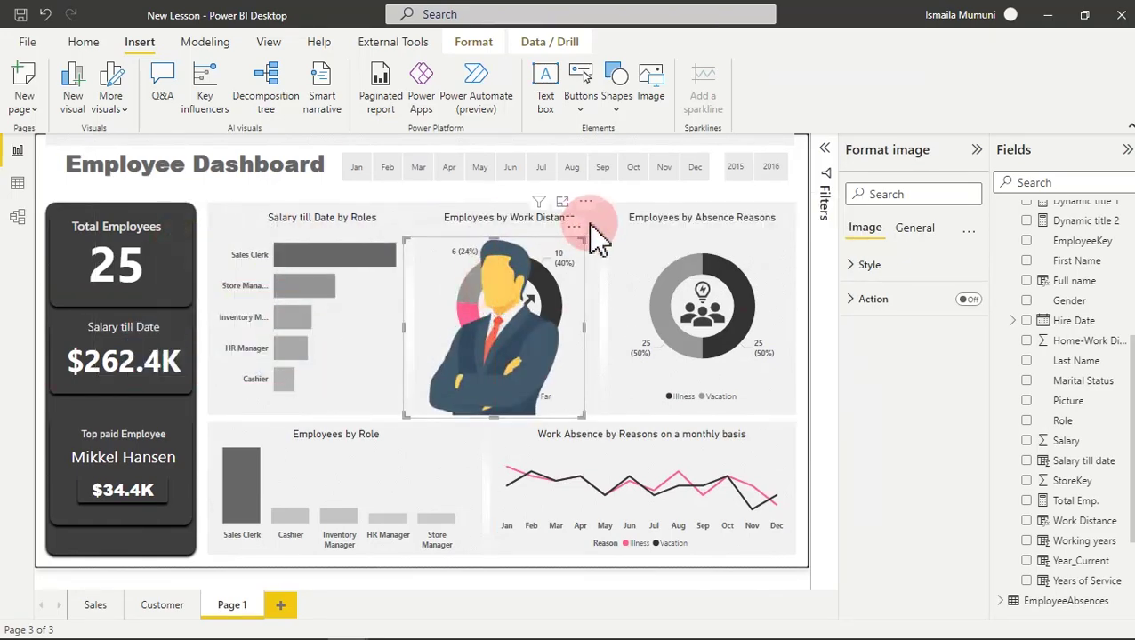
left_click_drag(583, 240, 525, 316)
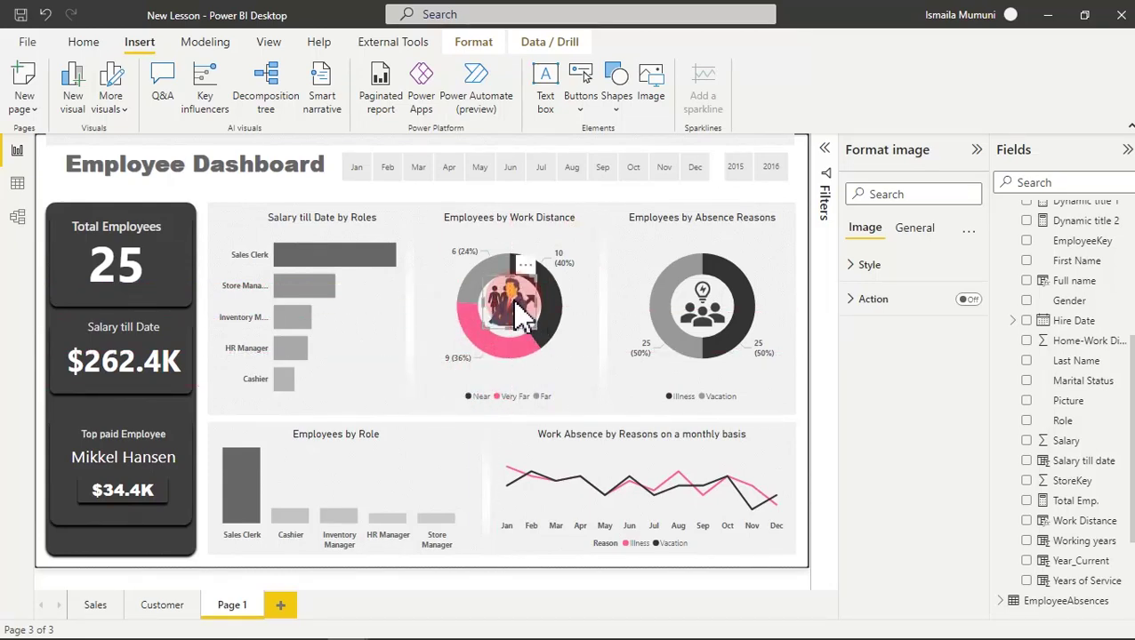
key("Escape")
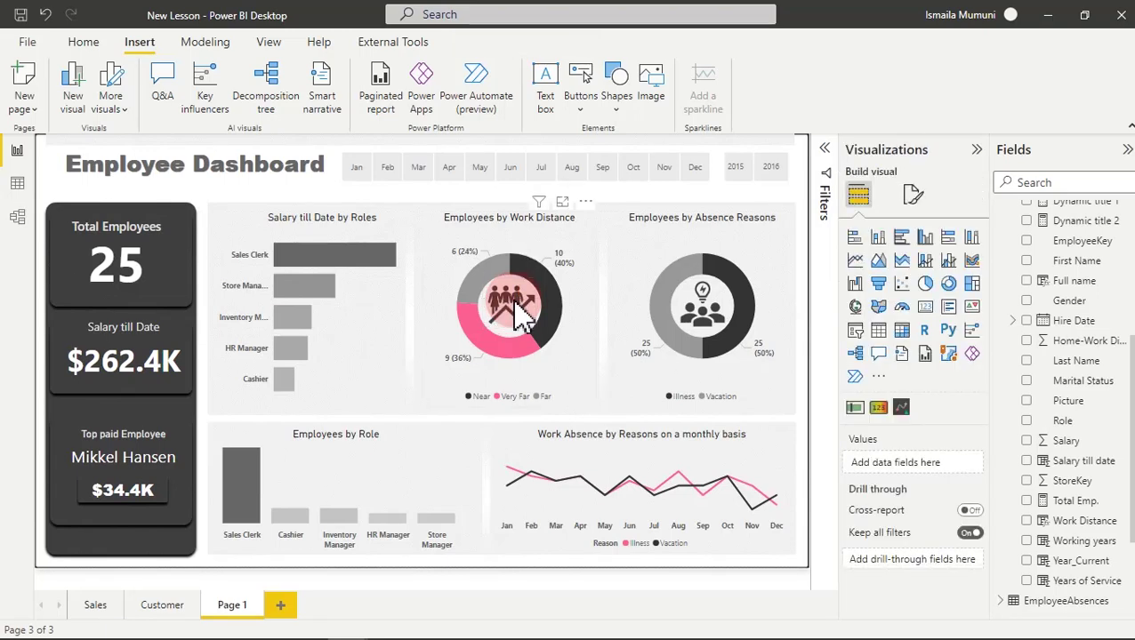
Rename Page 1 to Employees, collapse the Visualizations and Fields panes, and simplify the ribbon.
double_click(231, 605)
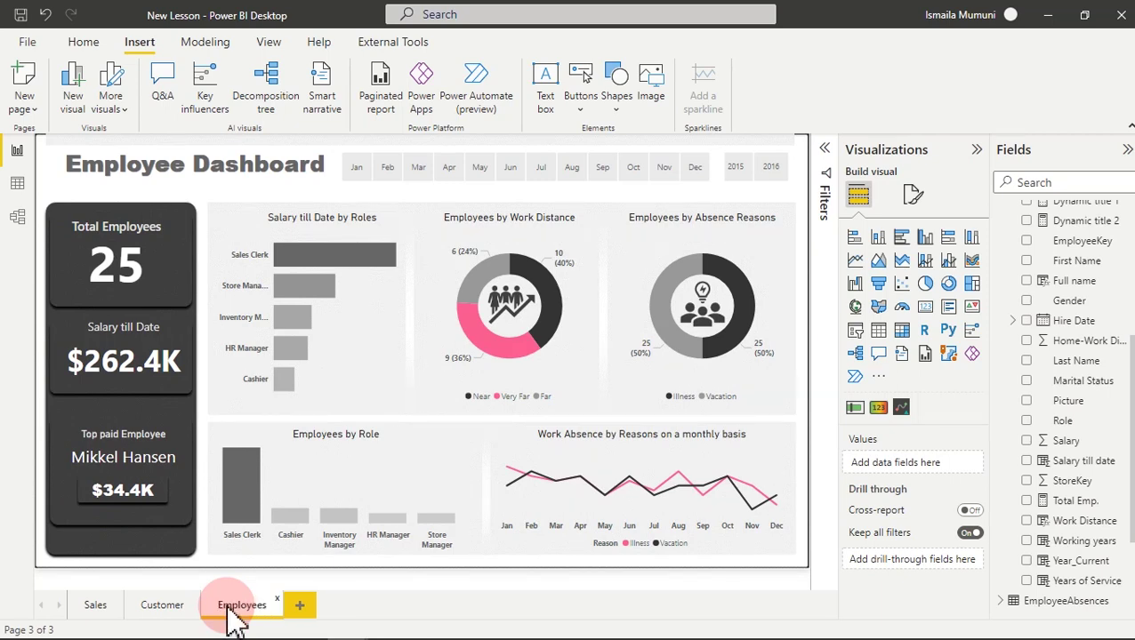
left_click(976, 151)
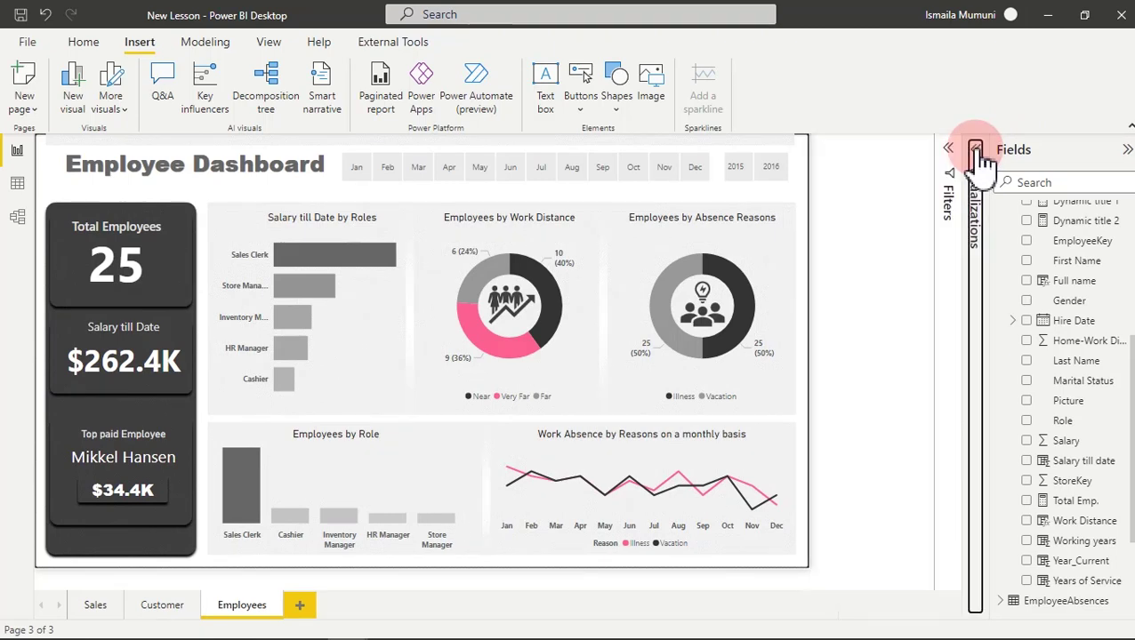
left_click(1128, 151)
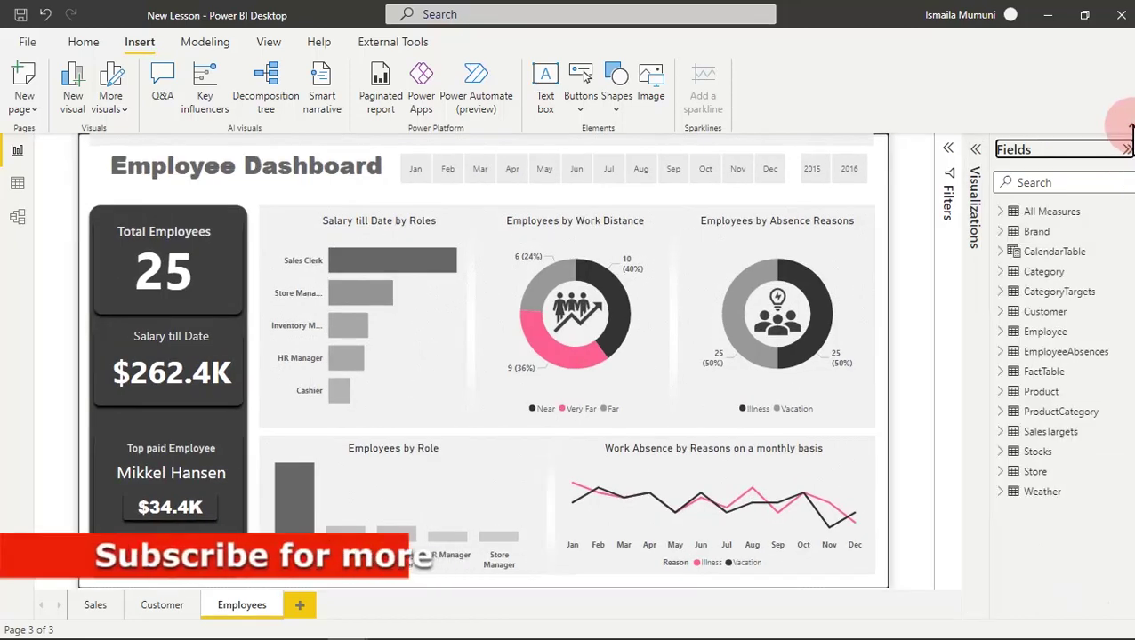
left_click(1128, 129)
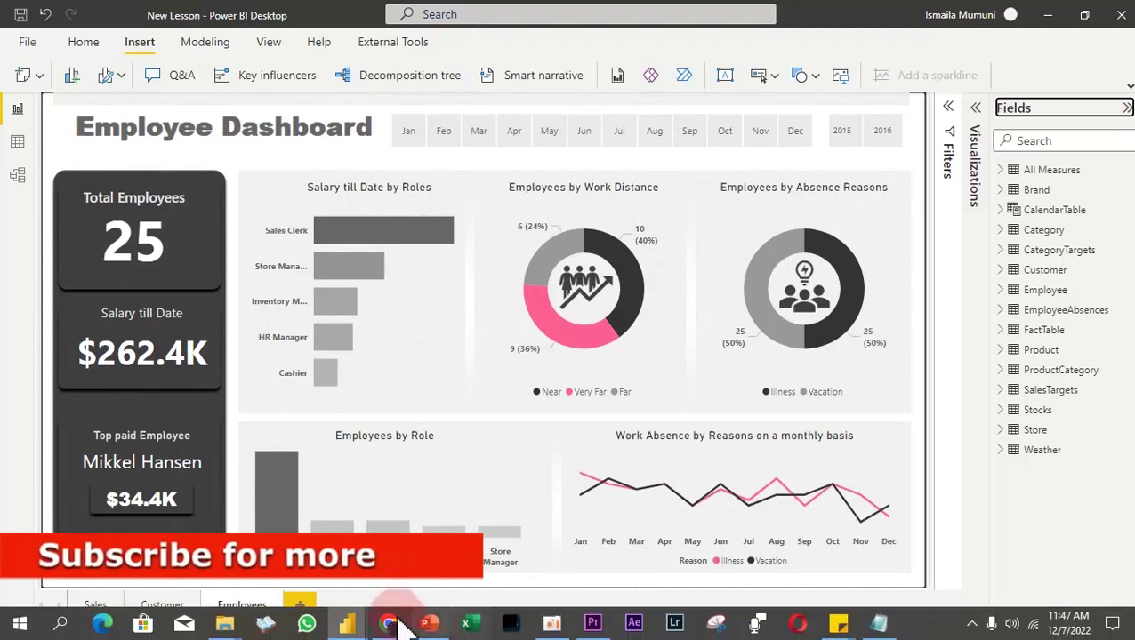
mouse_move(354, 628)
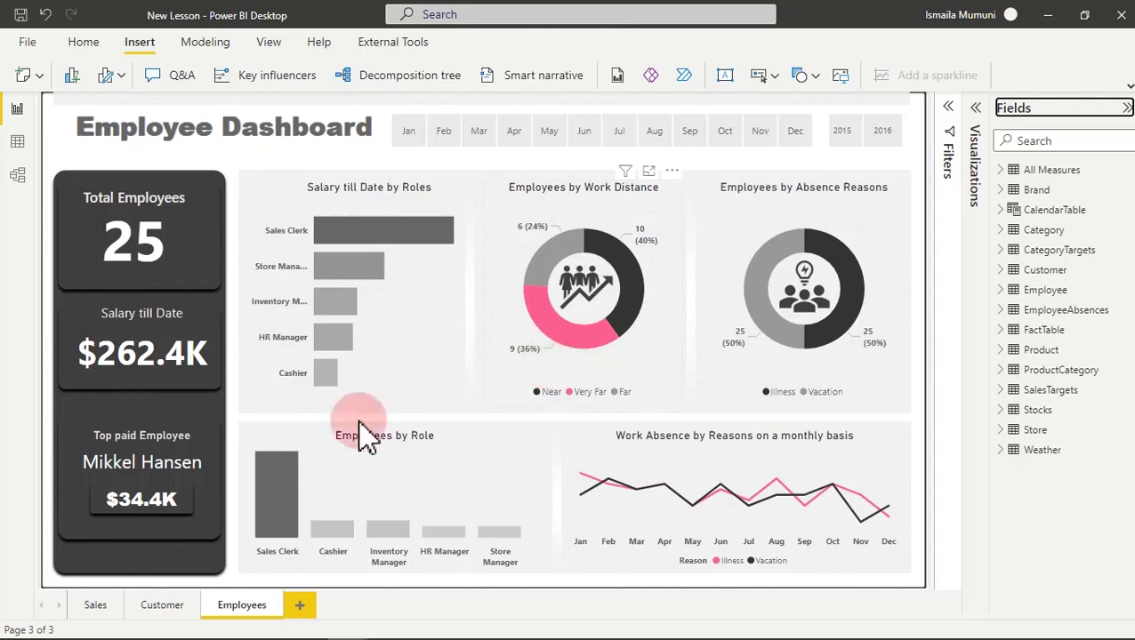
left_click(69, 162)
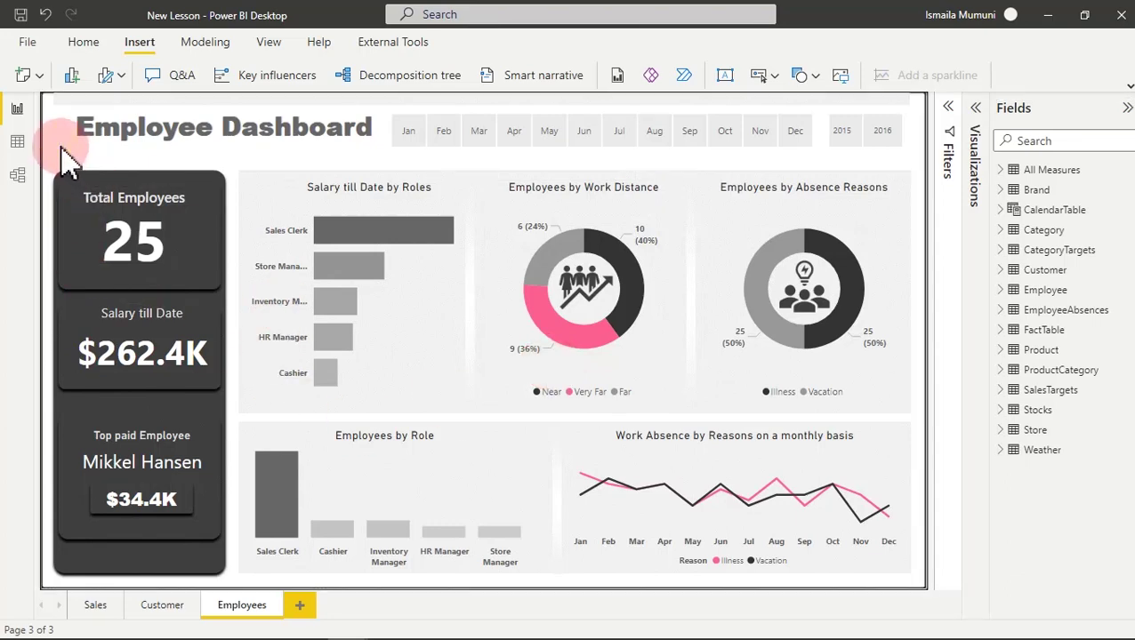